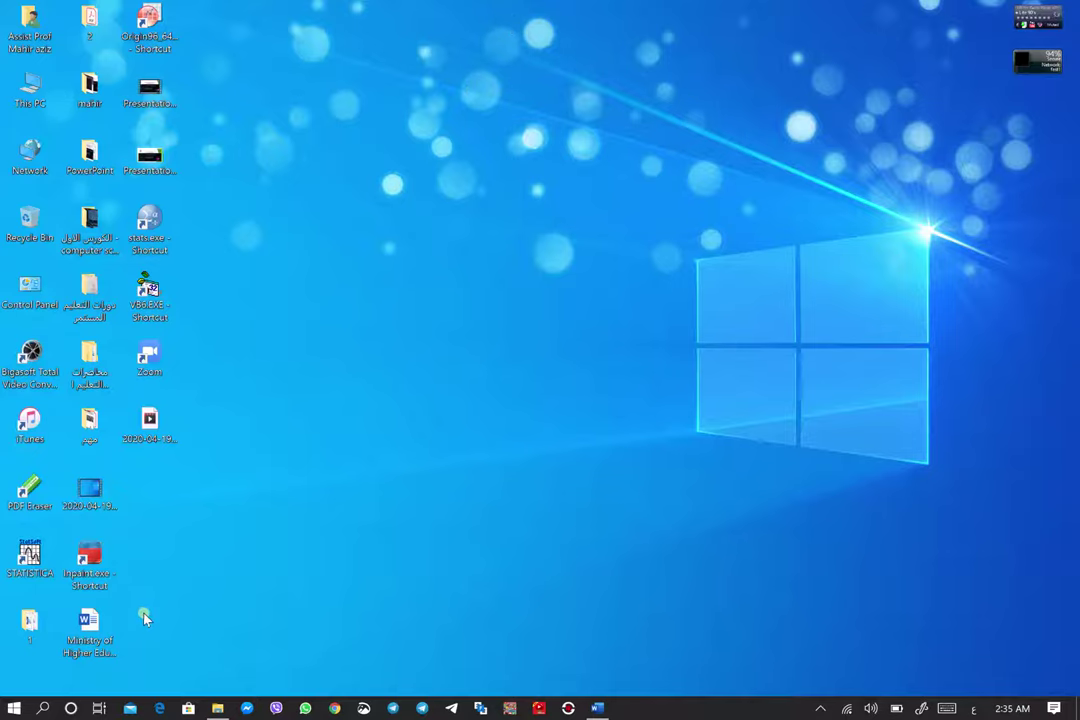
Launch PowerPoint from the Office apps folder in the Windows 10 Start menu
{"action": "left_click", "coordinate": [14, 708]}
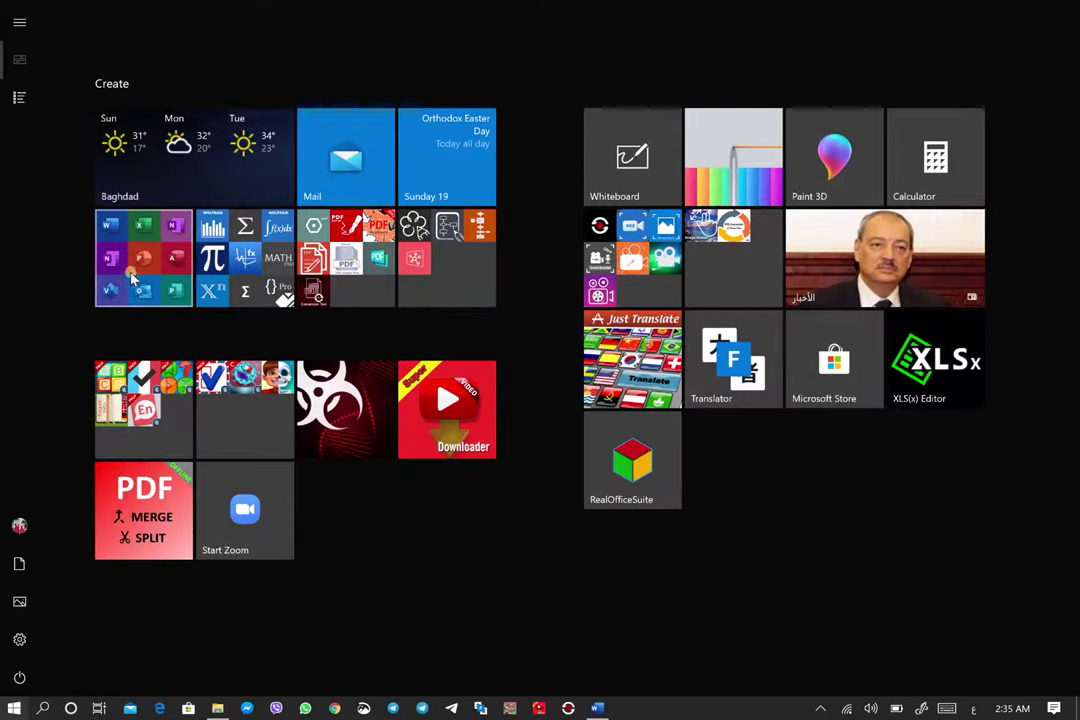
{"action": "left_click", "coordinate": [131, 278]}
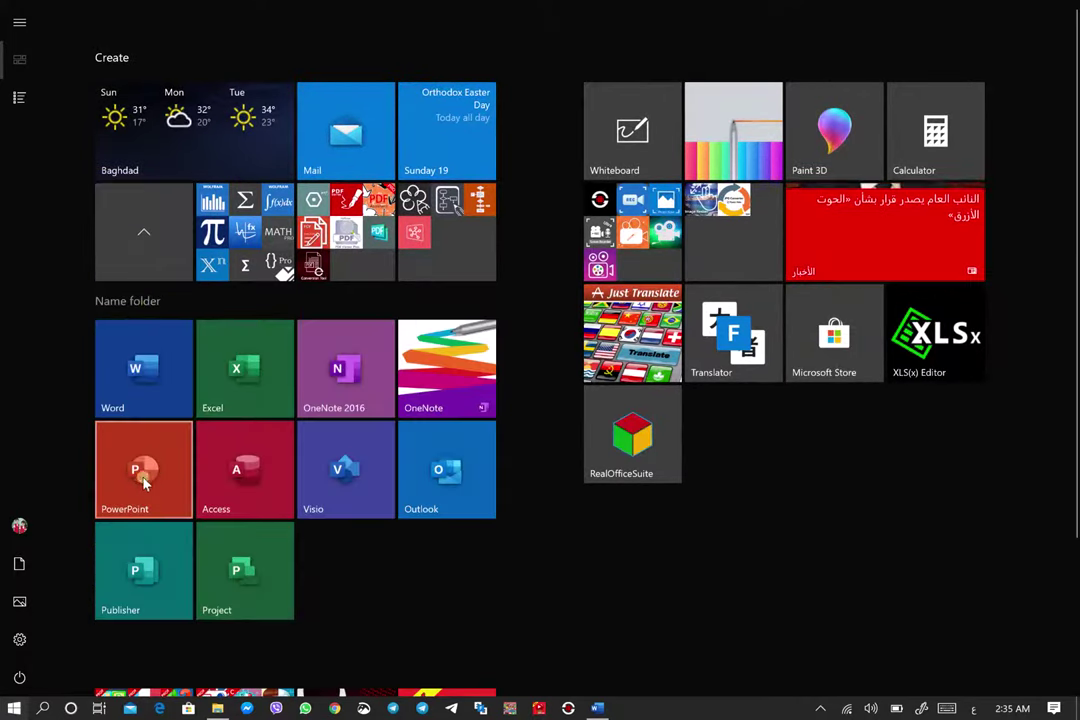
{"action": "left_click", "coordinate": [144, 483]}
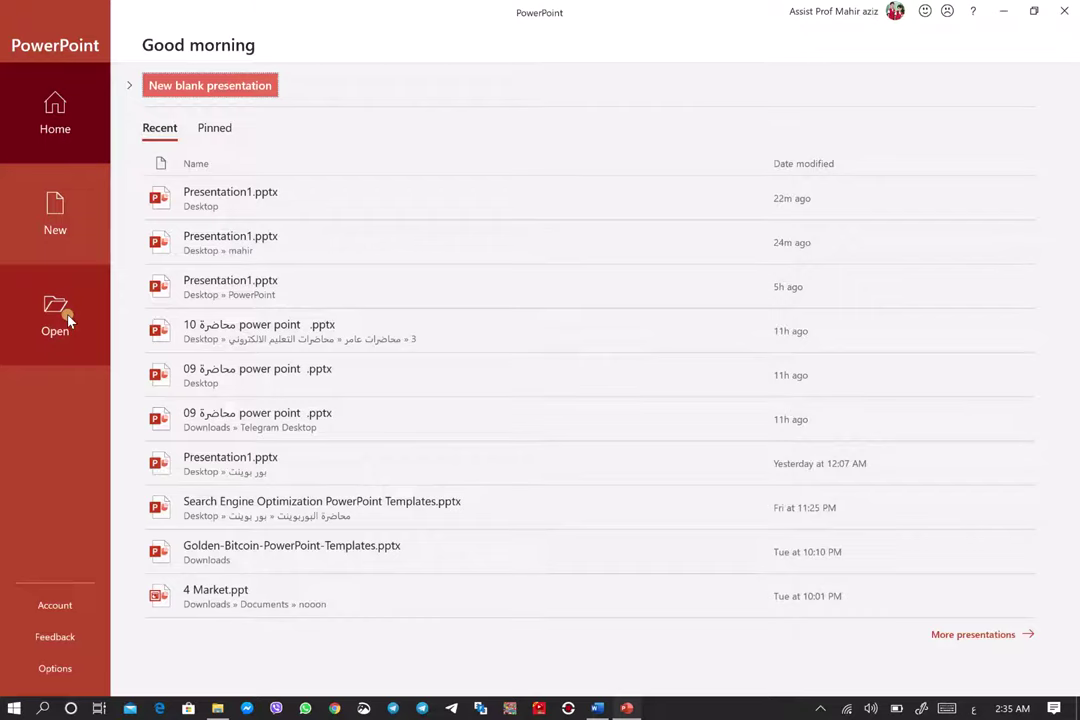
Create a presentation from the Problem/solution cycle template found under the Education search
{"action": "left_click", "coordinate": [48, 230]}
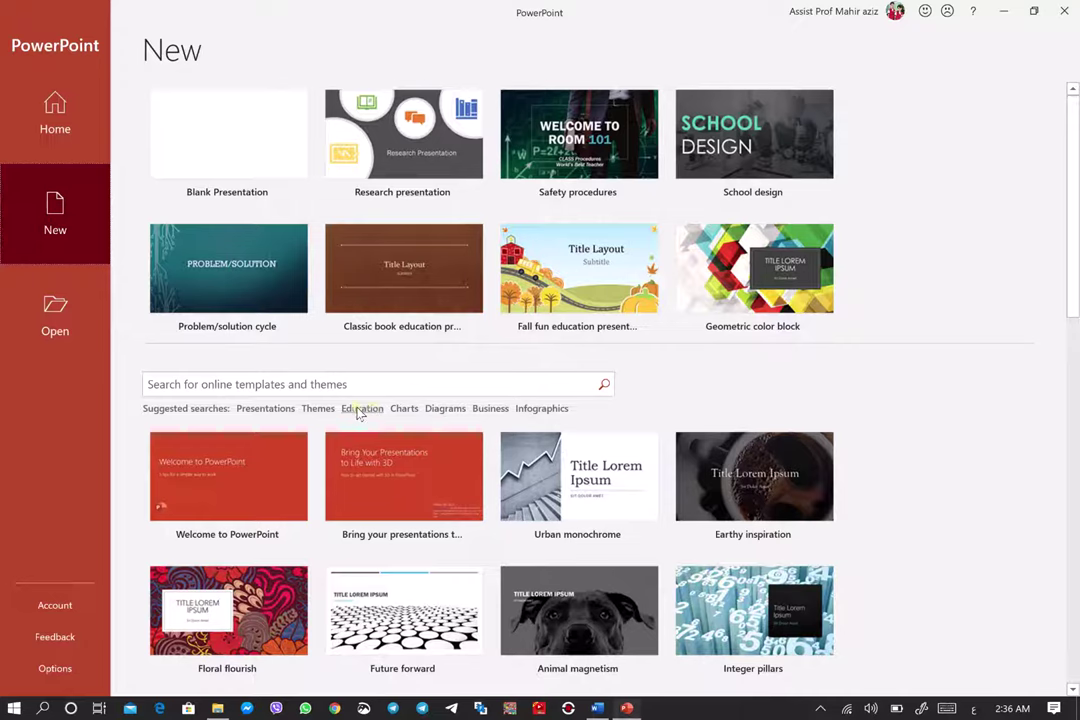
{"action": "left_click", "coordinate": [358, 410]}
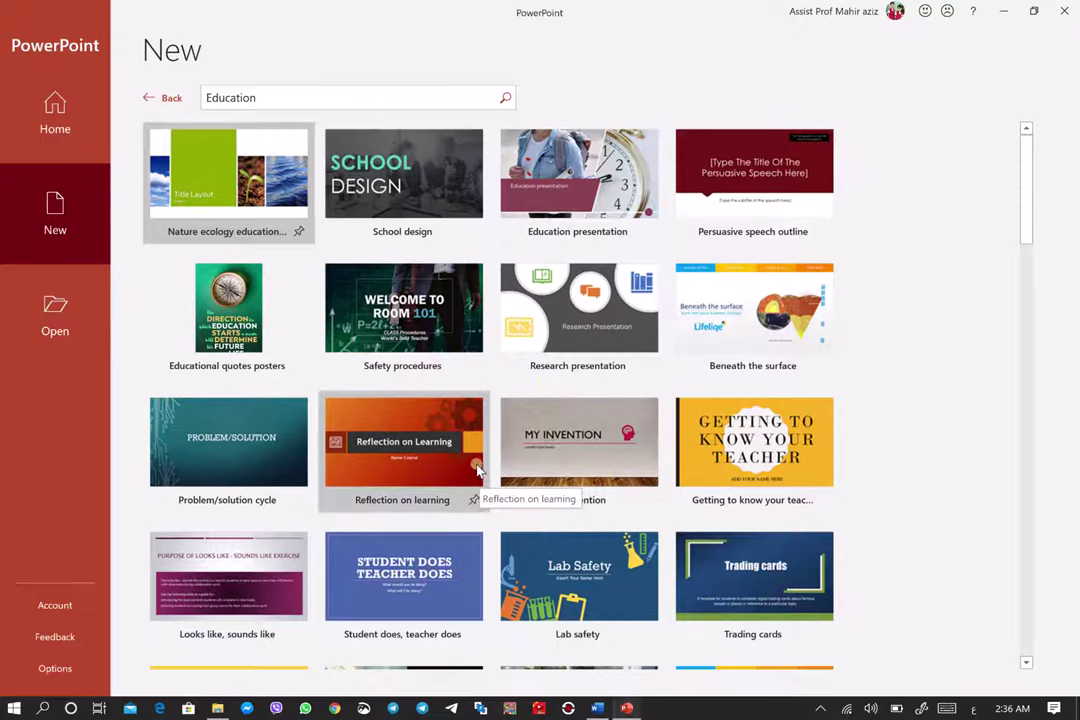
{"action": "left_click", "coordinate": [237, 443]}
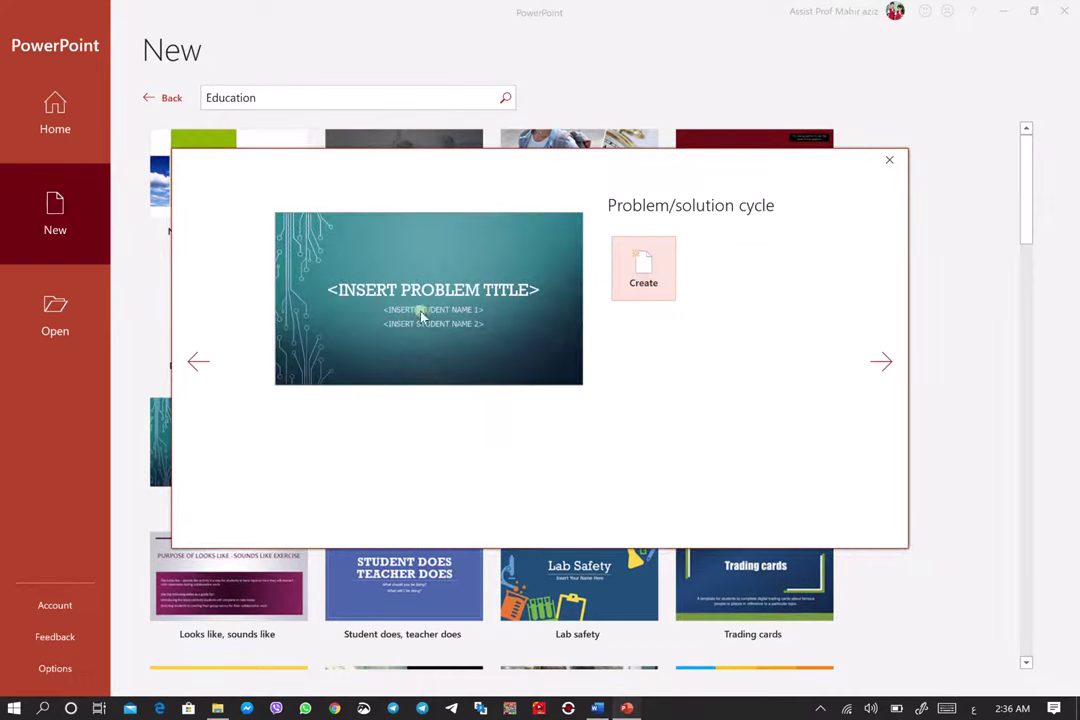
{"action": "left_click", "coordinate": [646, 272]}
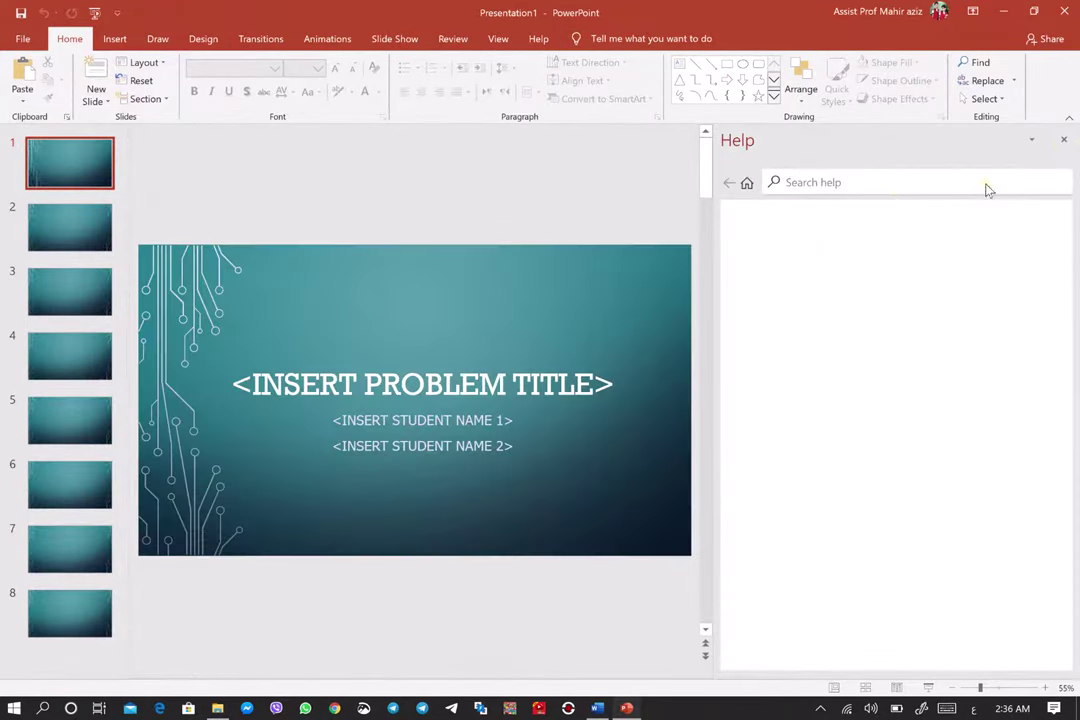
Close the Help pane, browse the template's slides, then close PowerPoint
{"action": "left_click", "coordinate": [1064, 140]}
{"action": "left_click", "coordinate": [110, 275]}
{"action": "left_click", "coordinate": [114, 360]}
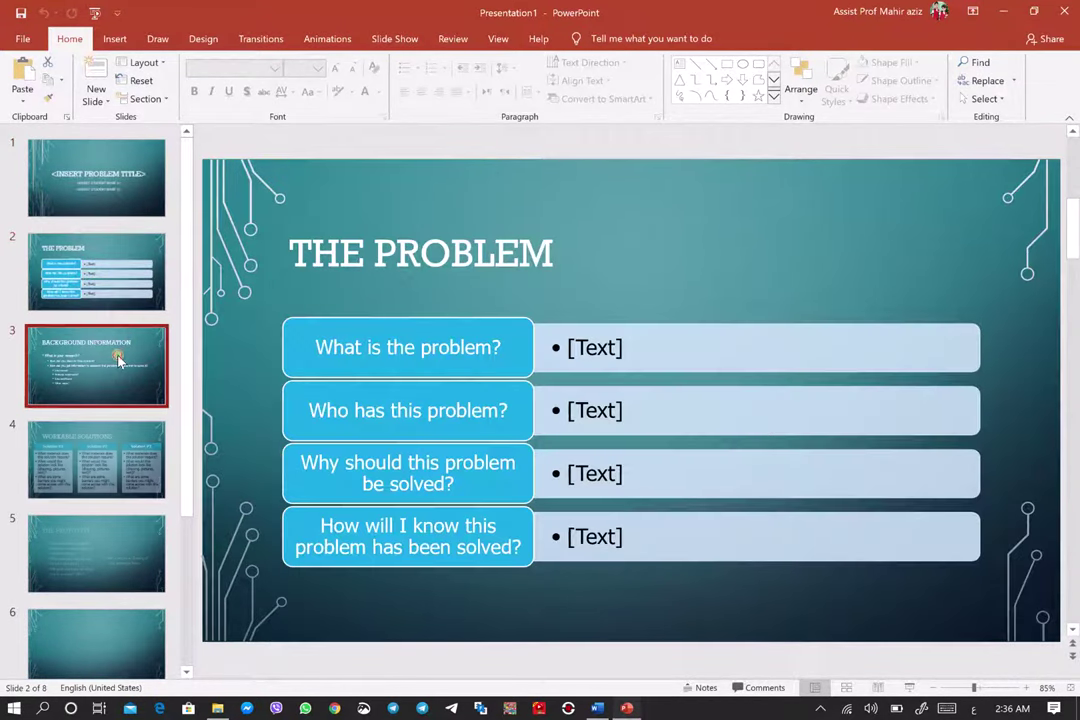
{"action": "key", "text": "Down"}
{"action": "key", "text": "Down"}
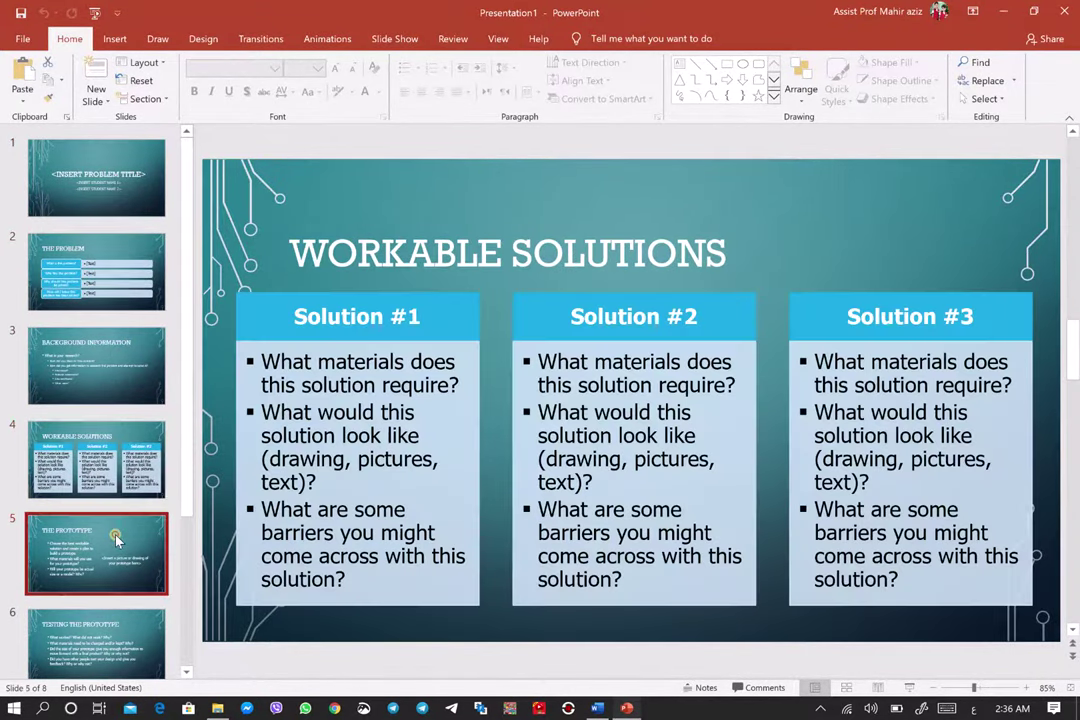
{"action": "left_click", "coordinate": [108, 612]}
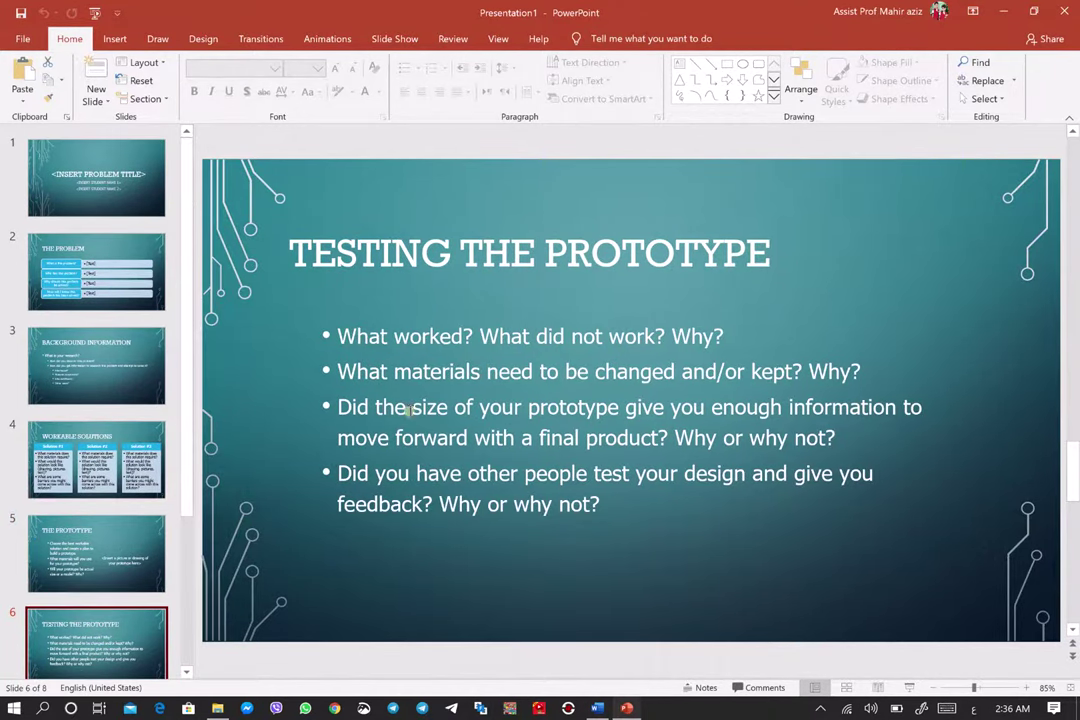
{"action": "left_click", "coordinate": [100, 487]}
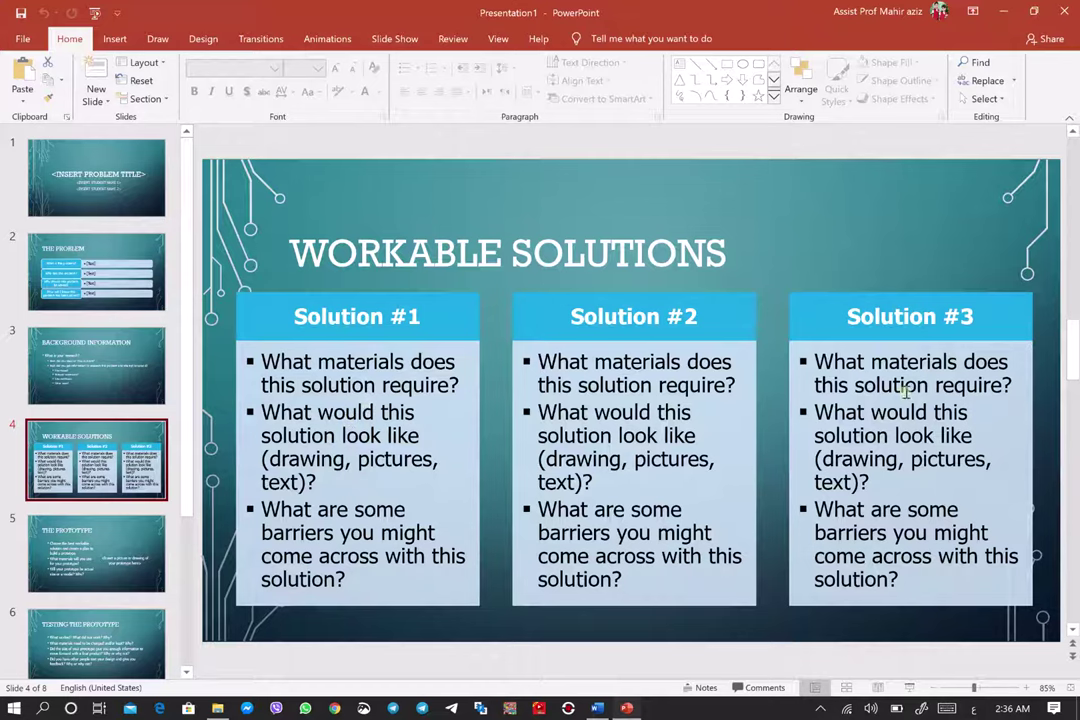
{"action": "left_click", "coordinate": [100, 298]}
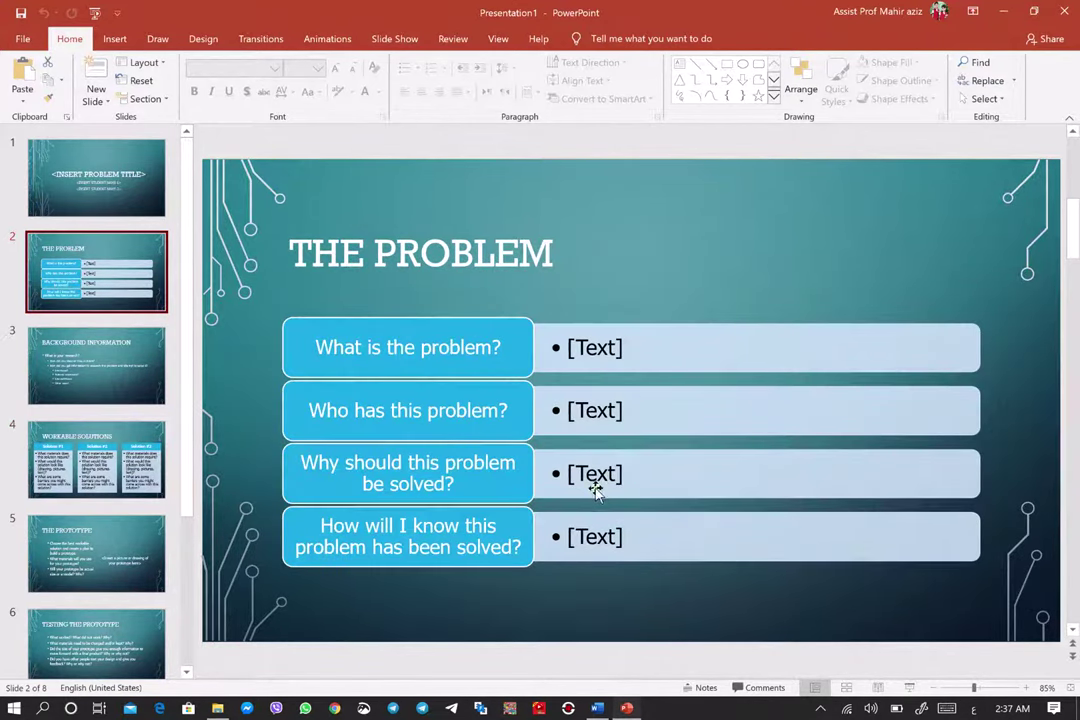
{"action": "left_click", "coordinate": [1063, 11]}
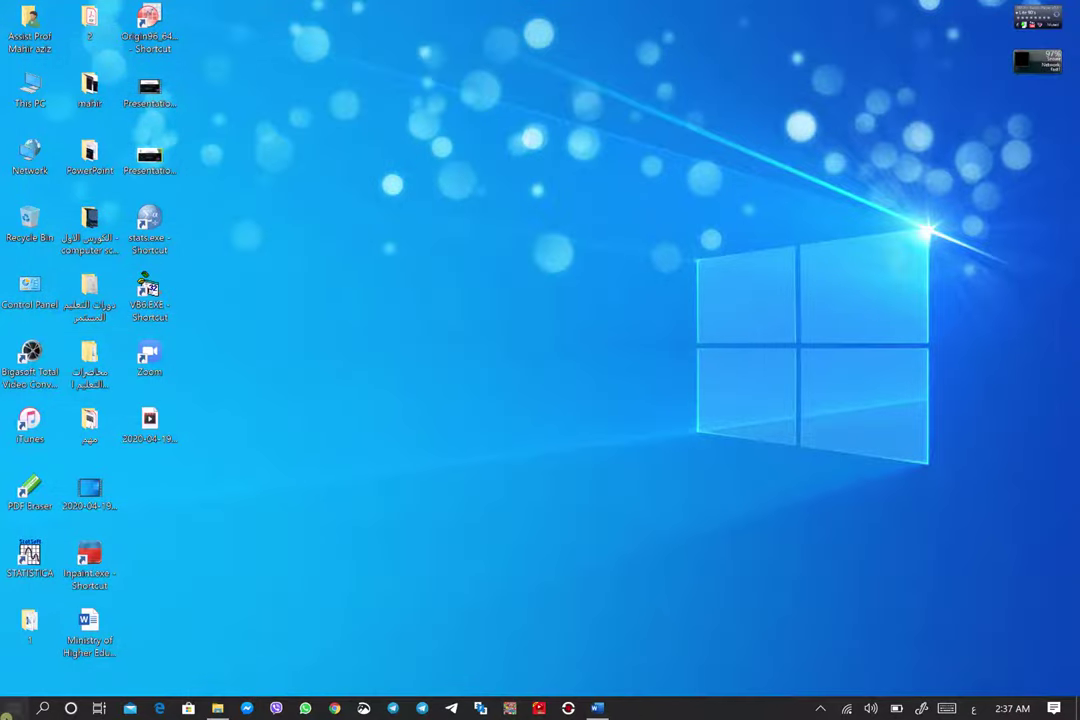
Relaunch PowerPoint from the Start menu and start a Blank Presentation
{"action": "key", "text": "super"}
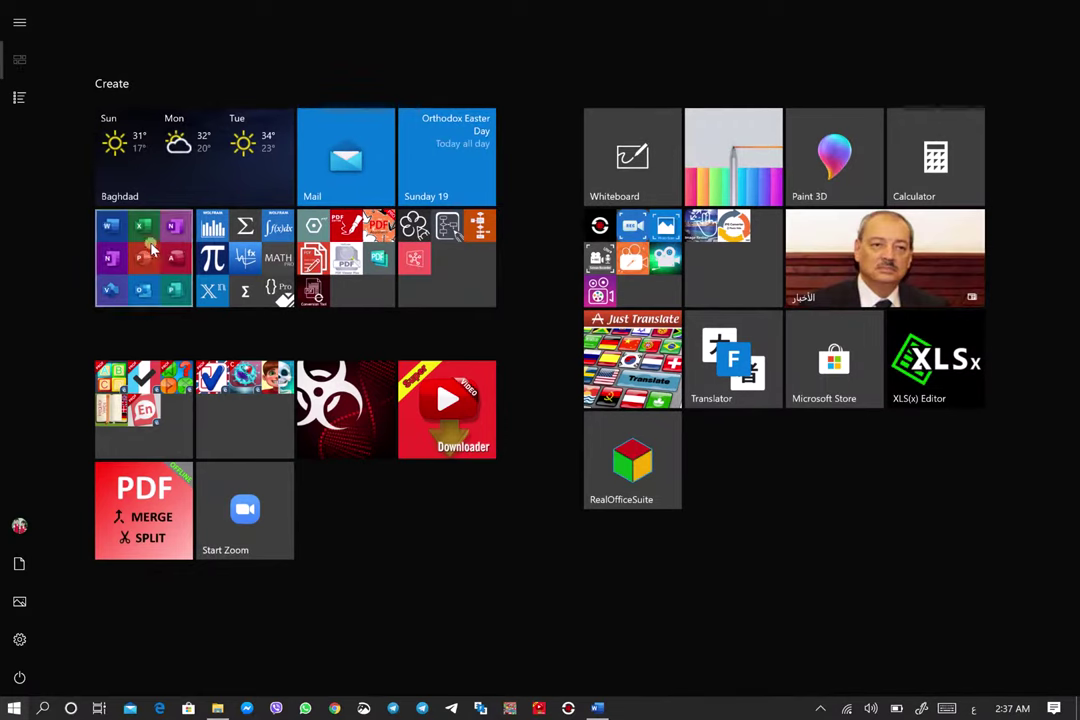
{"action": "left_click", "coordinate": [150, 268]}
{"action": "left_click", "coordinate": [148, 440]}
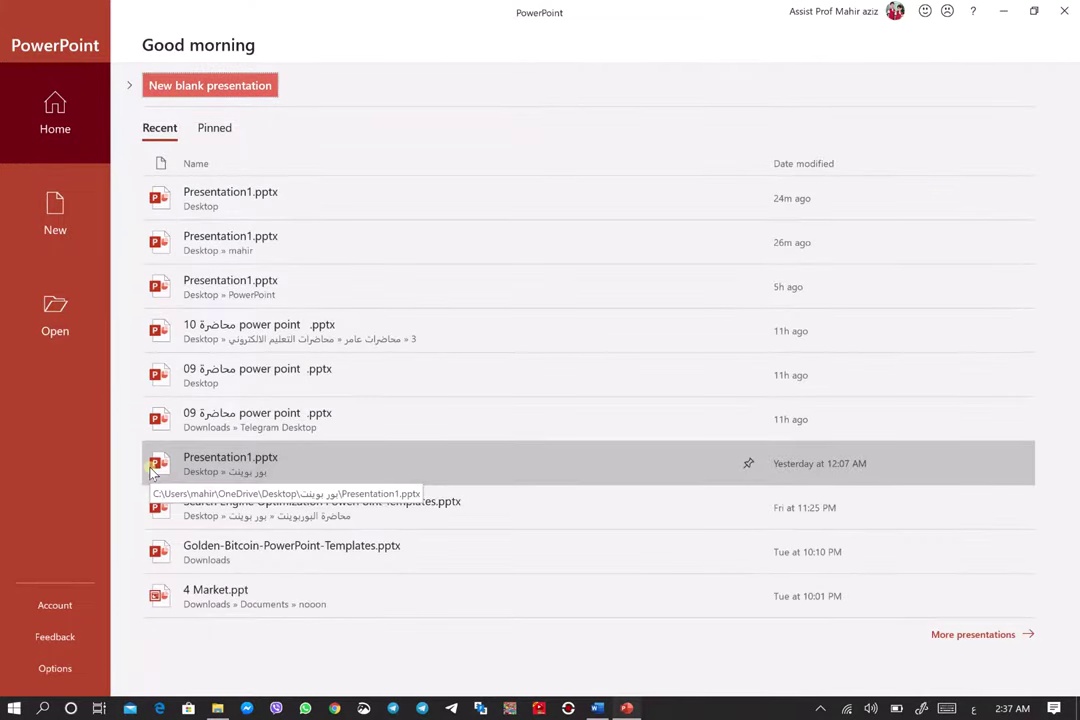
{"action": "left_click", "coordinate": [33, 257]}
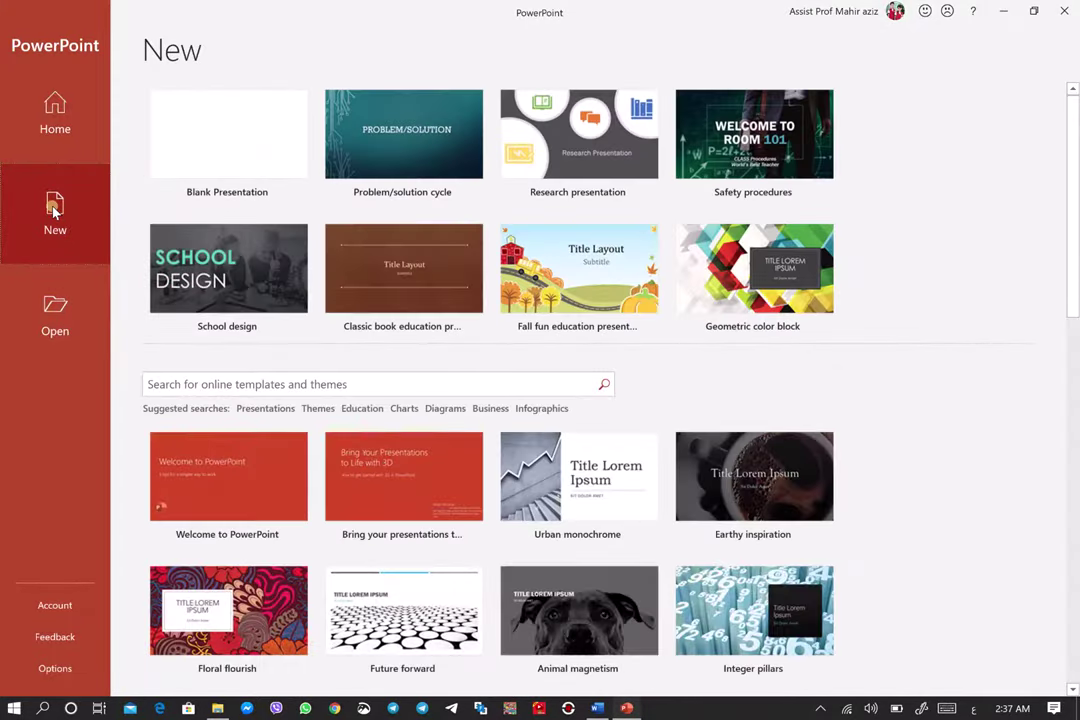
{"action": "left_click", "coordinate": [178, 148]}
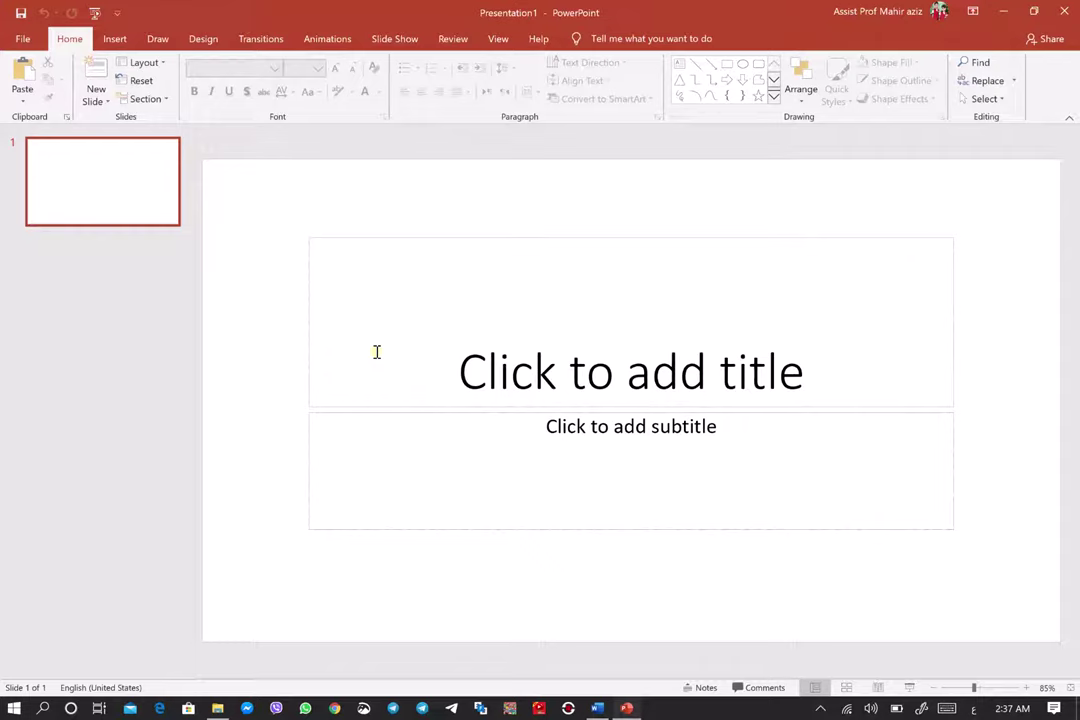
{"action": "left_click", "coordinate": [203, 40]}
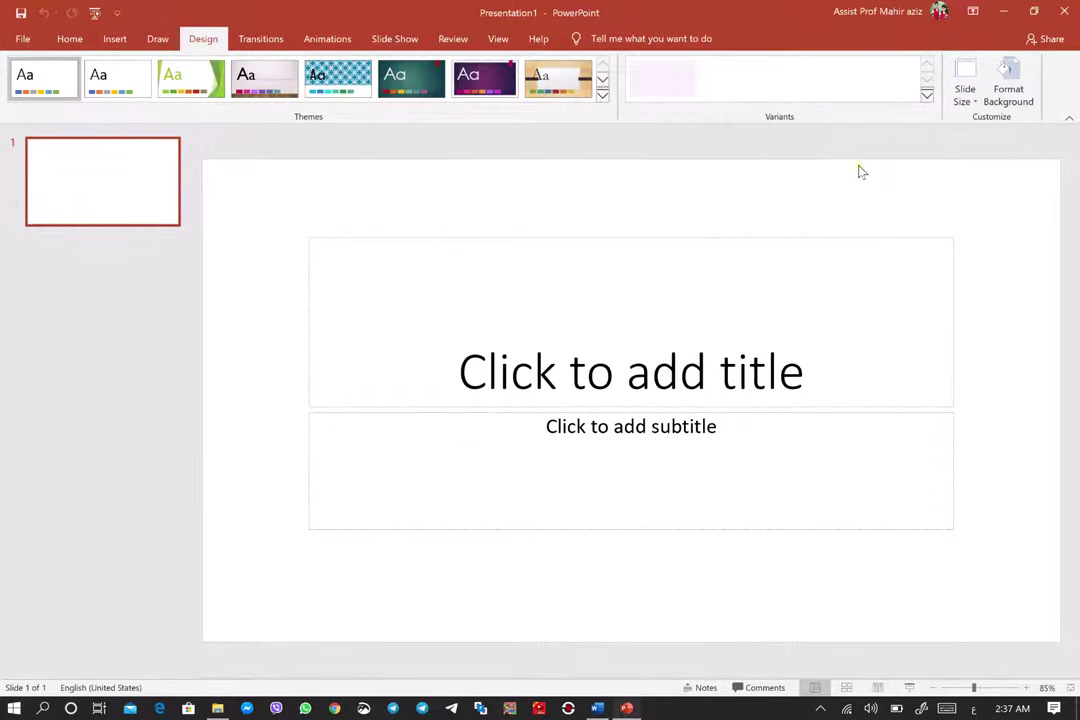
{"action": "left_click", "coordinate": [965, 95]}
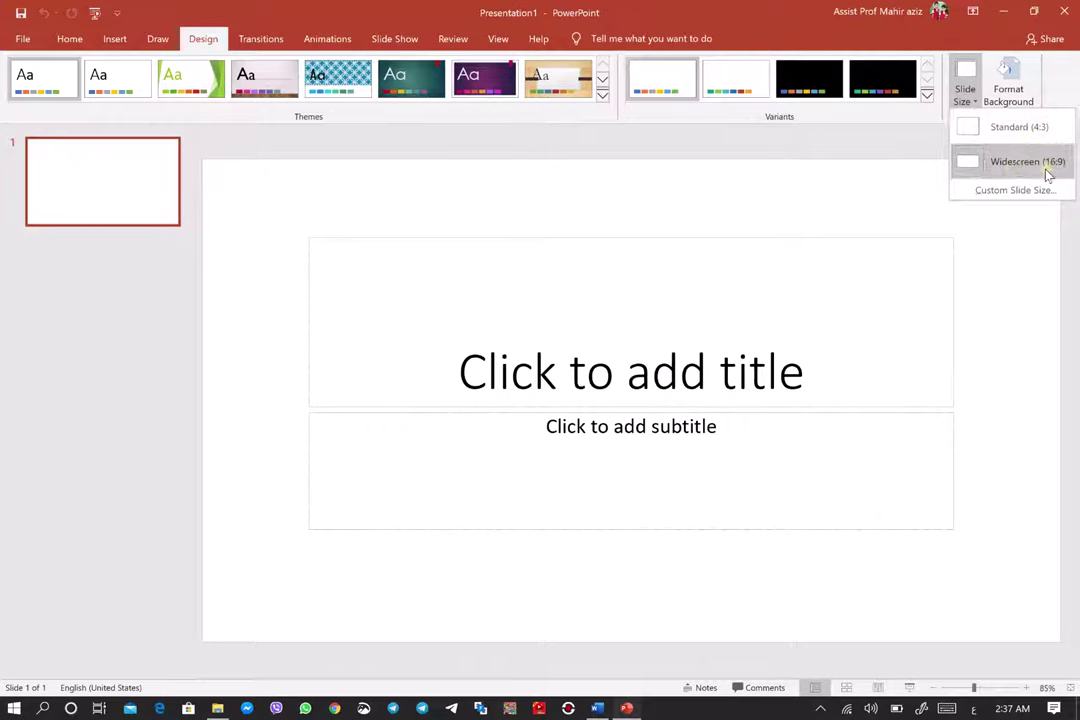
{"action": "left_click", "coordinate": [1030, 167]}
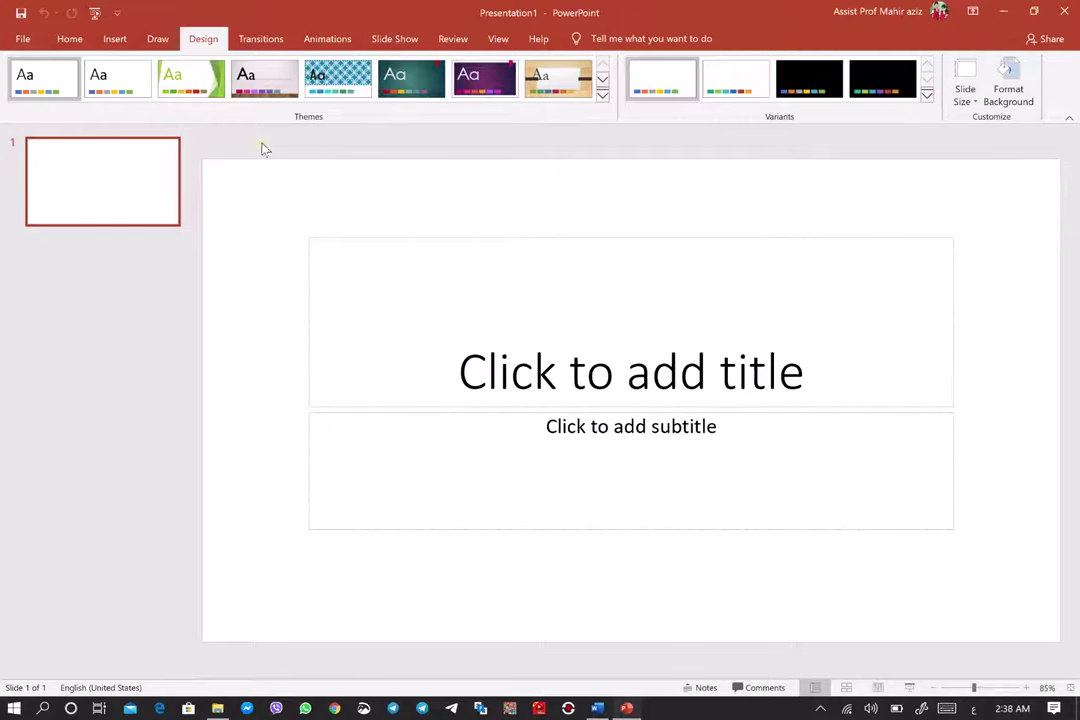
{"action": "left_click", "coordinate": [70, 39]}
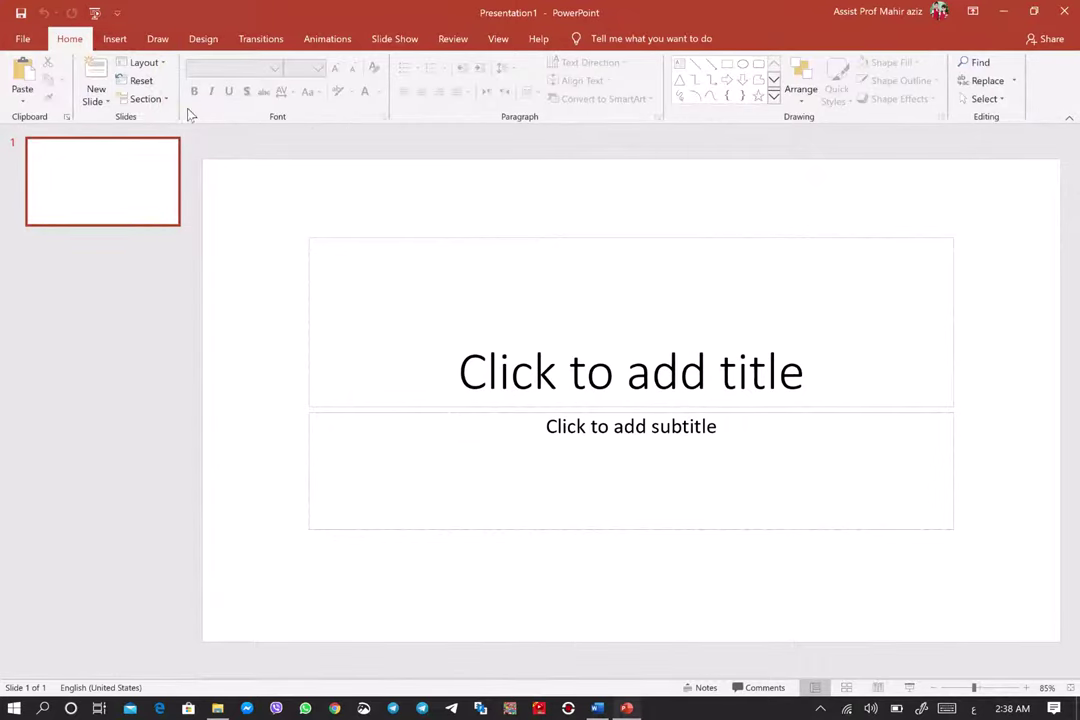
{"action": "left_click", "coordinate": [115, 39]}
{"action": "left_click", "coordinate": [158, 39]}
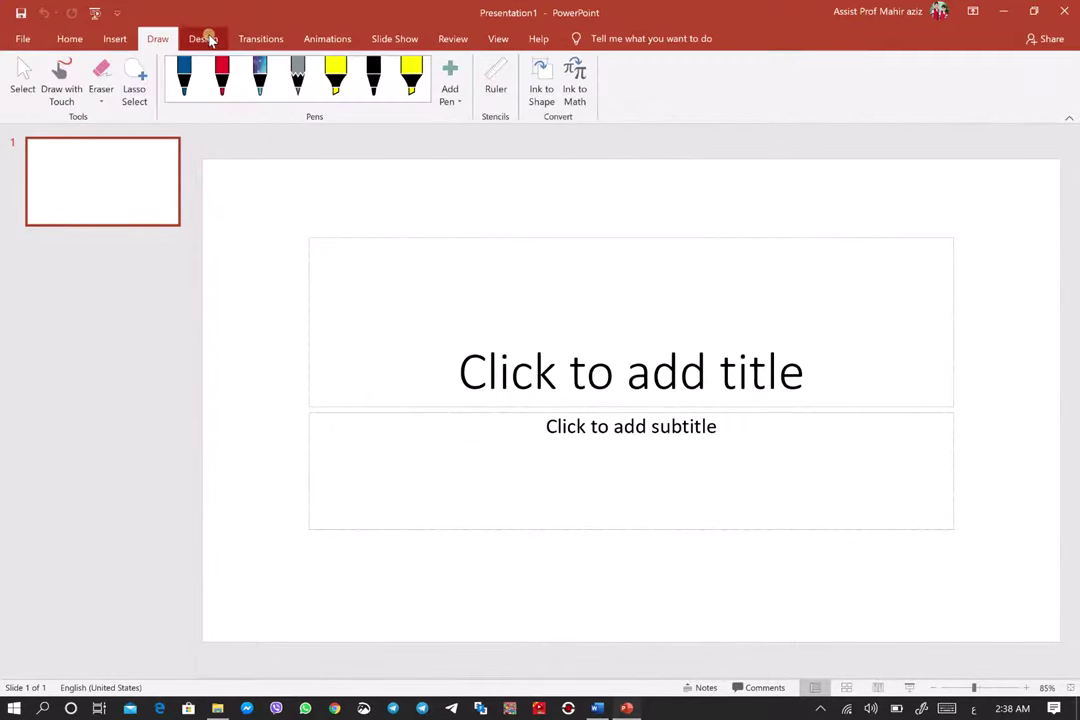
{"action": "left_click", "coordinate": [203, 39]}
{"action": "left_click", "coordinate": [260, 39]}
{"action": "left_click", "coordinate": [327, 39]}
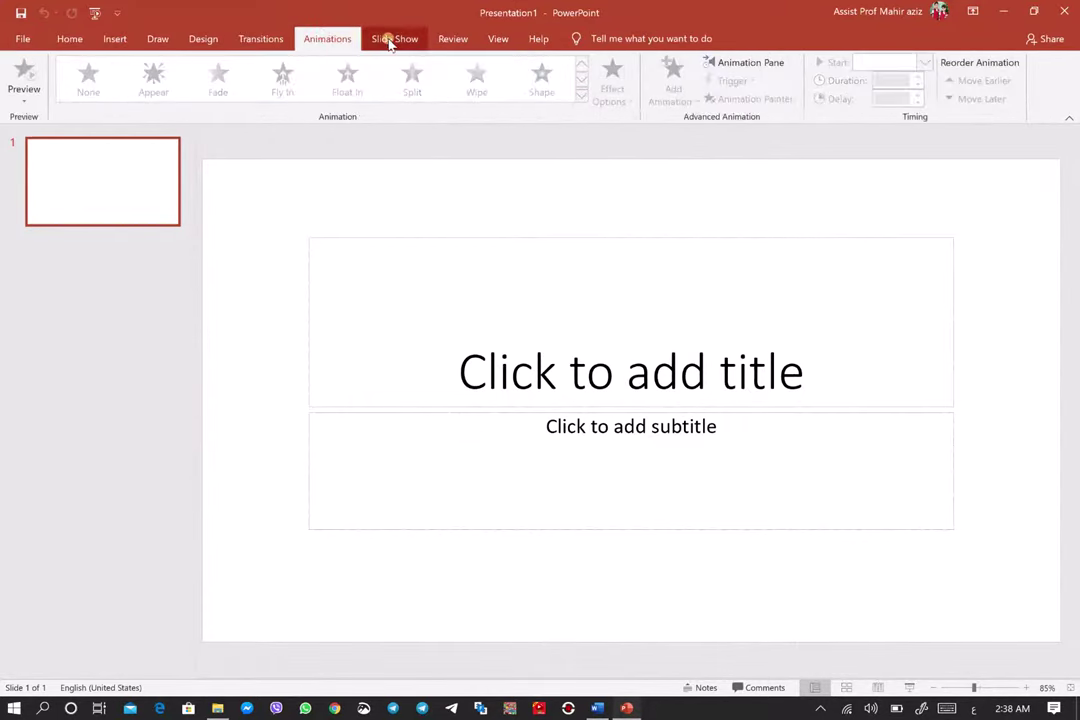
{"action": "left_click", "coordinate": [392, 40]}
{"action": "left_click", "coordinate": [452, 39]}
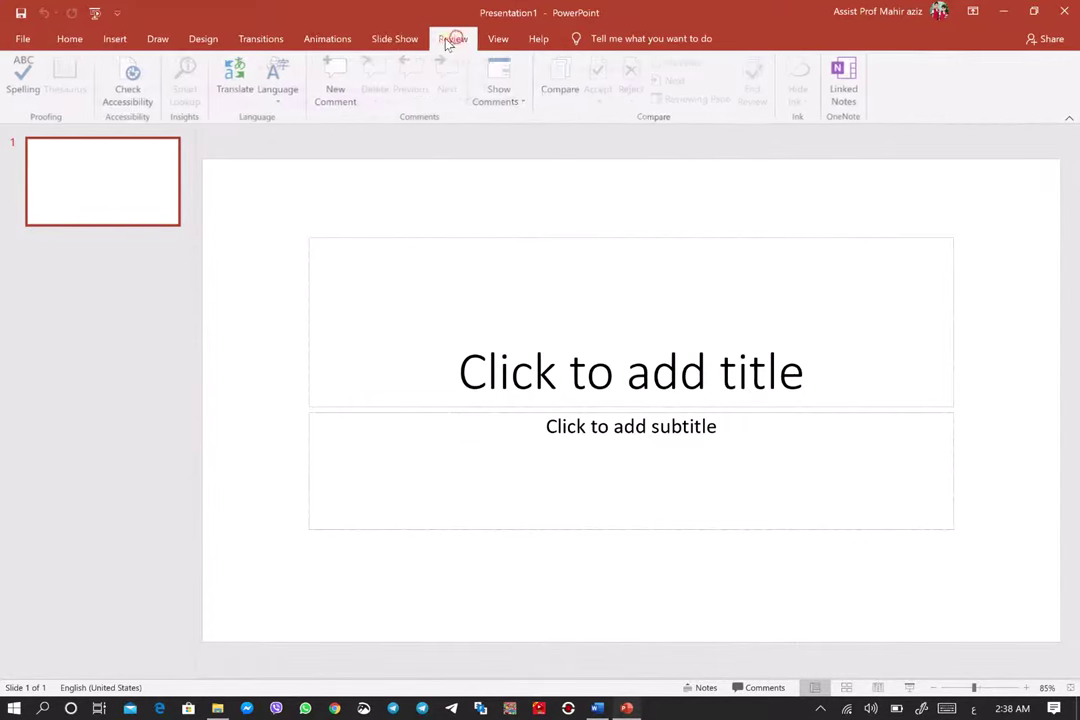
{"action": "left_click", "coordinate": [72, 39]}
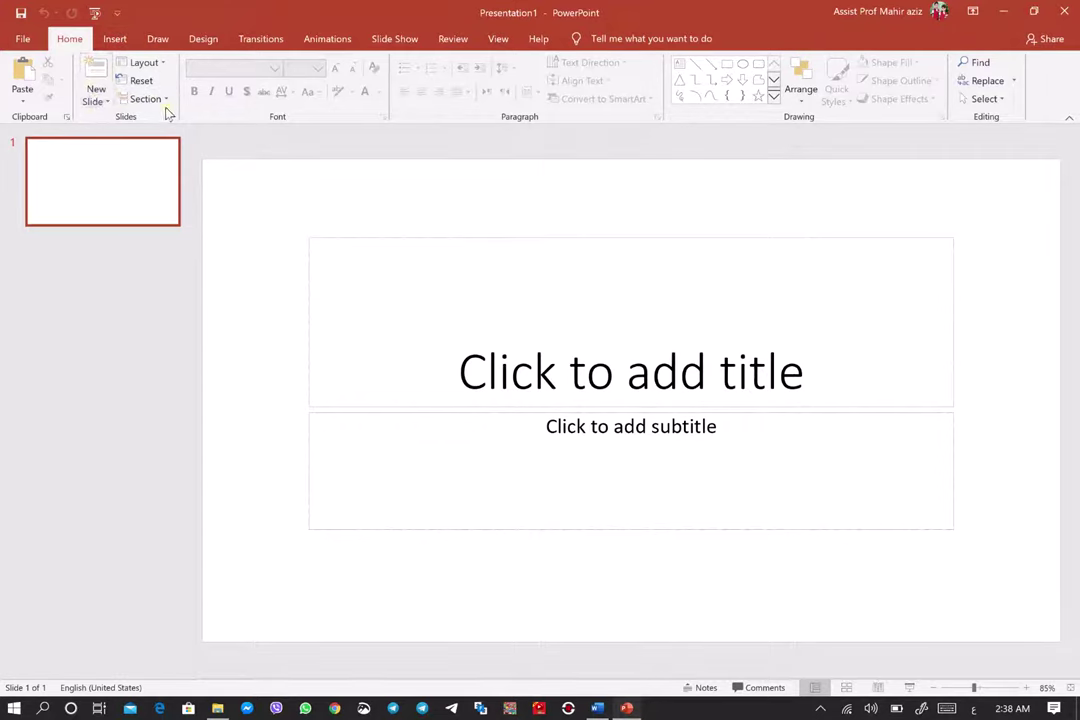
Look over the Insert, Design and Animations ribbon tabs, then return to Home
{"action": "left_click", "coordinate": [114, 39]}
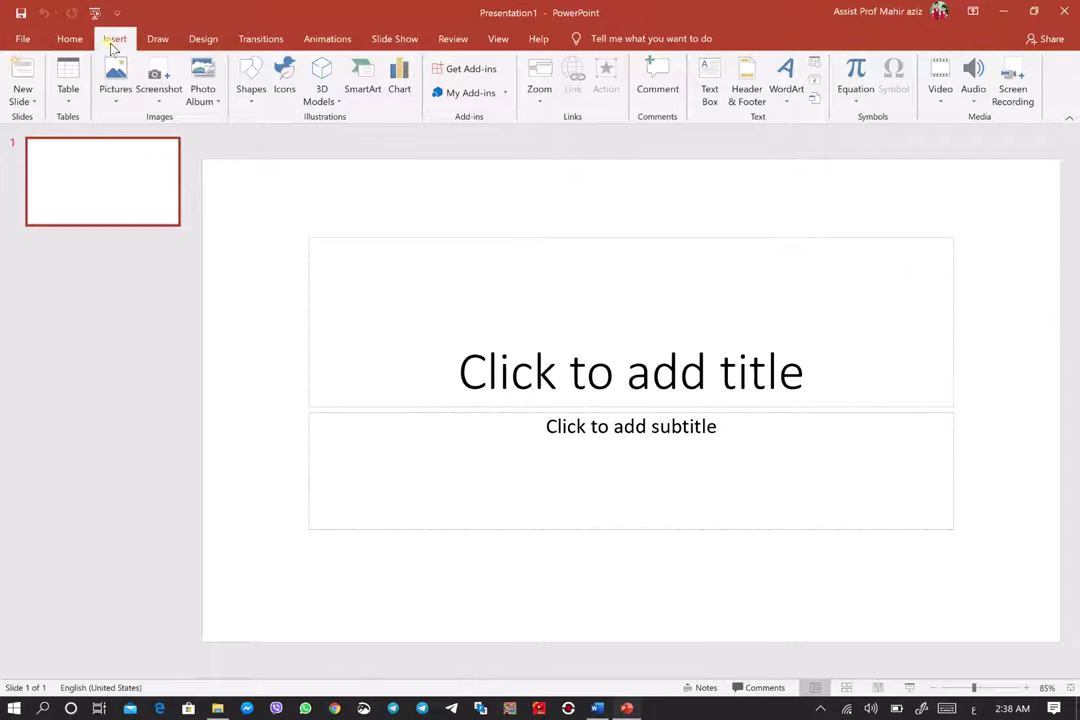
{"action": "left_click", "coordinate": [116, 94]}
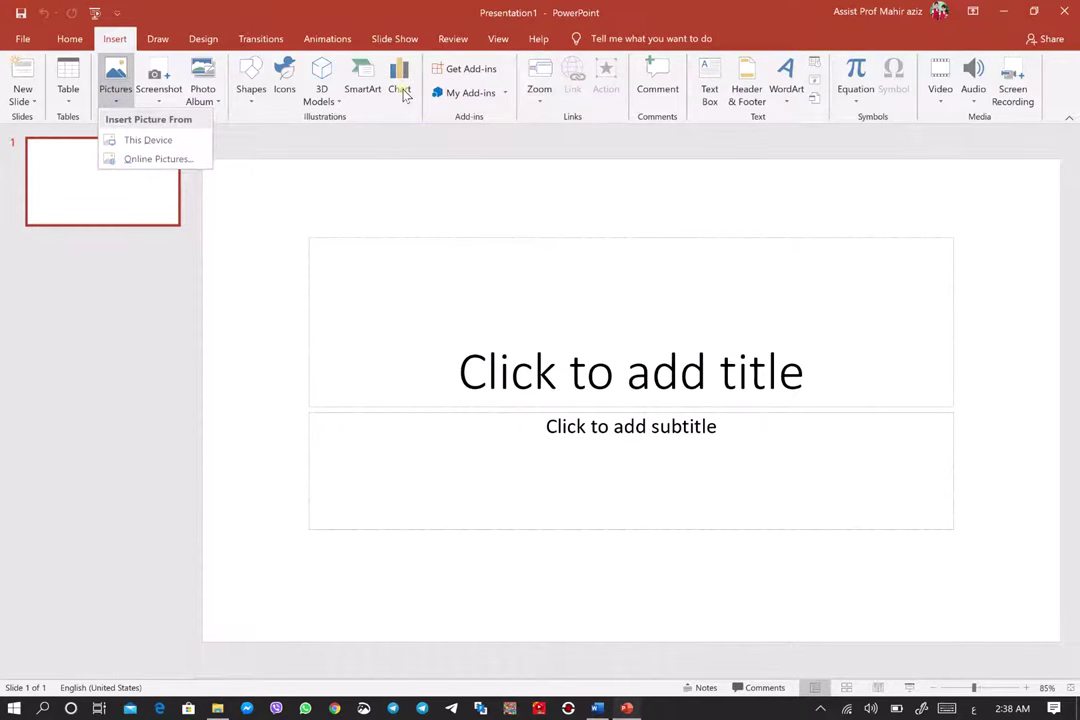
{"action": "left_click", "coordinate": [205, 40]}
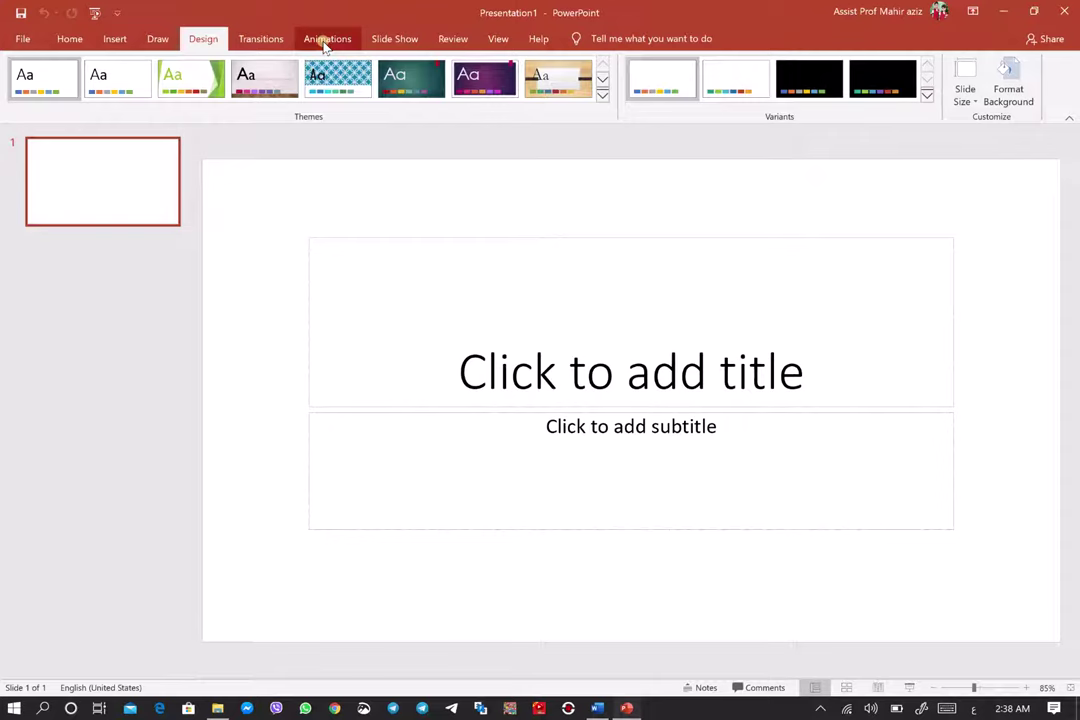
{"action": "left_click", "coordinate": [324, 42]}
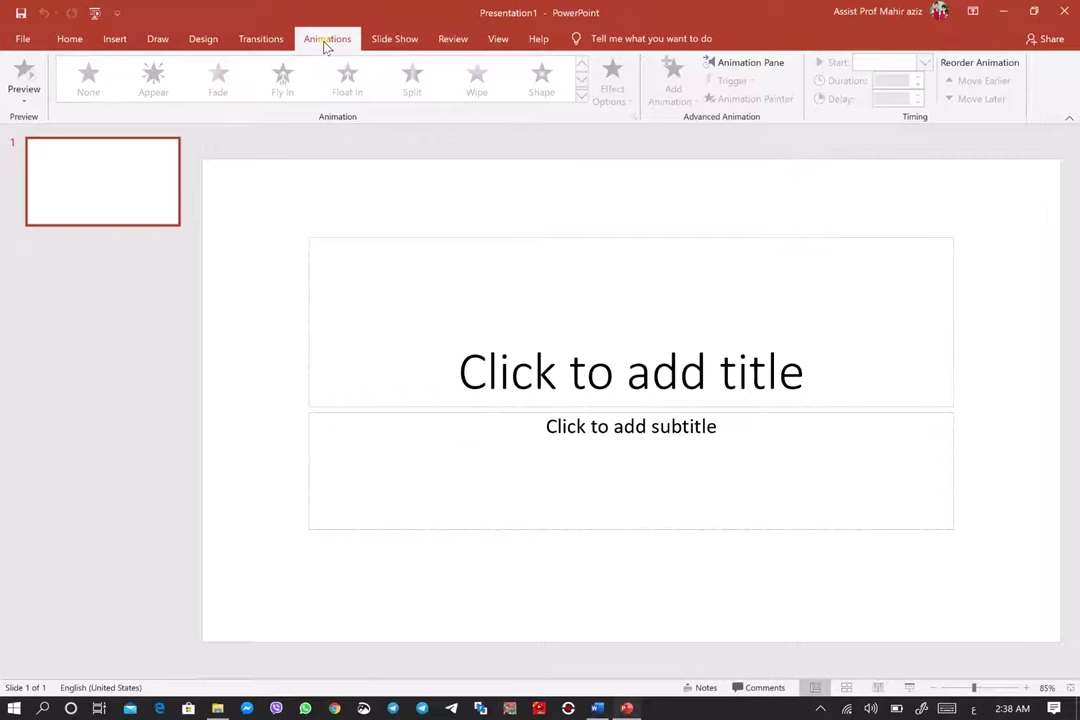
{"action": "left_click", "coordinate": [70, 42]}
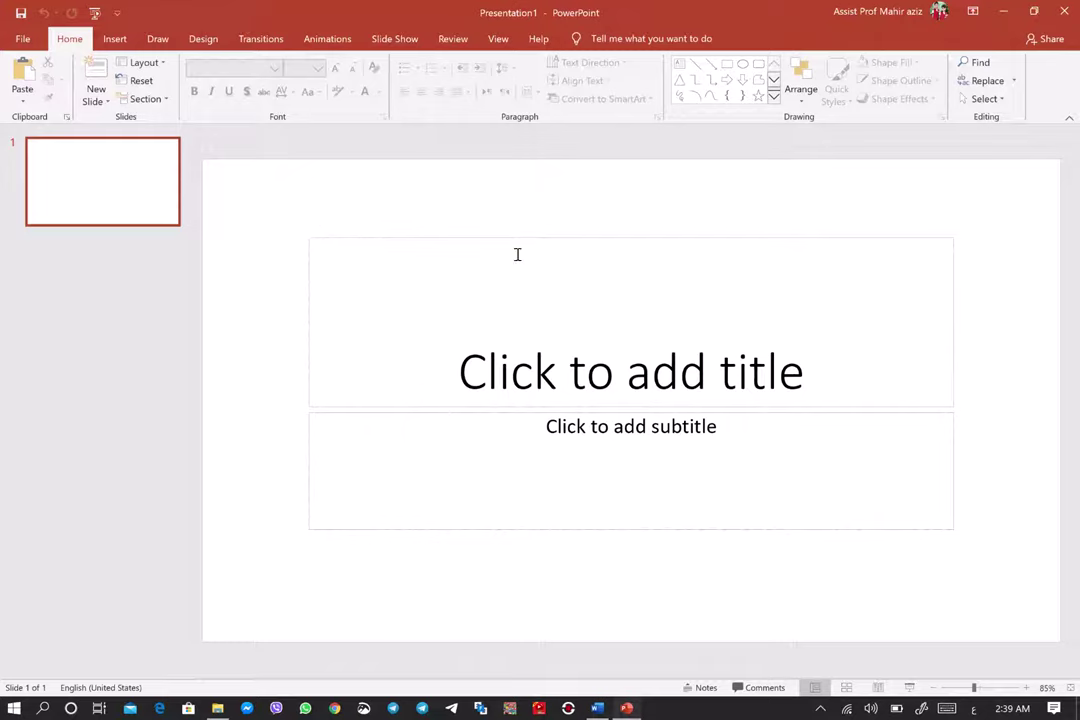
Delete the title slide and add a new slide with the Blank layout
{"action": "right_click", "coordinate": [91, 172]}
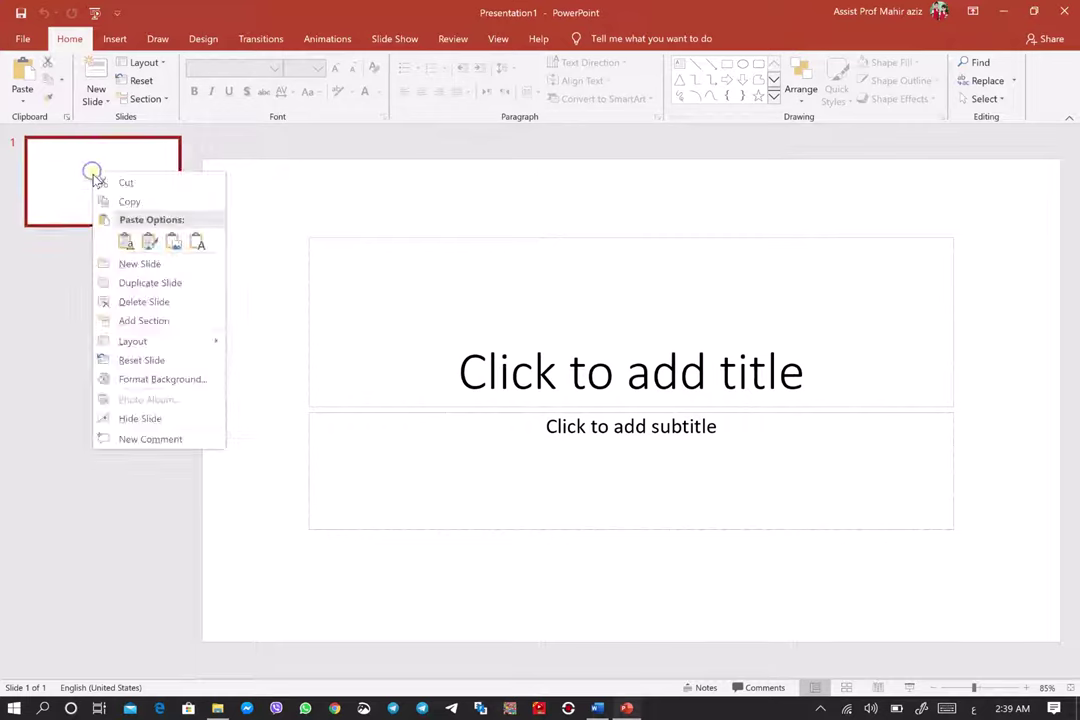
{"action": "left_click", "coordinate": [150, 301]}
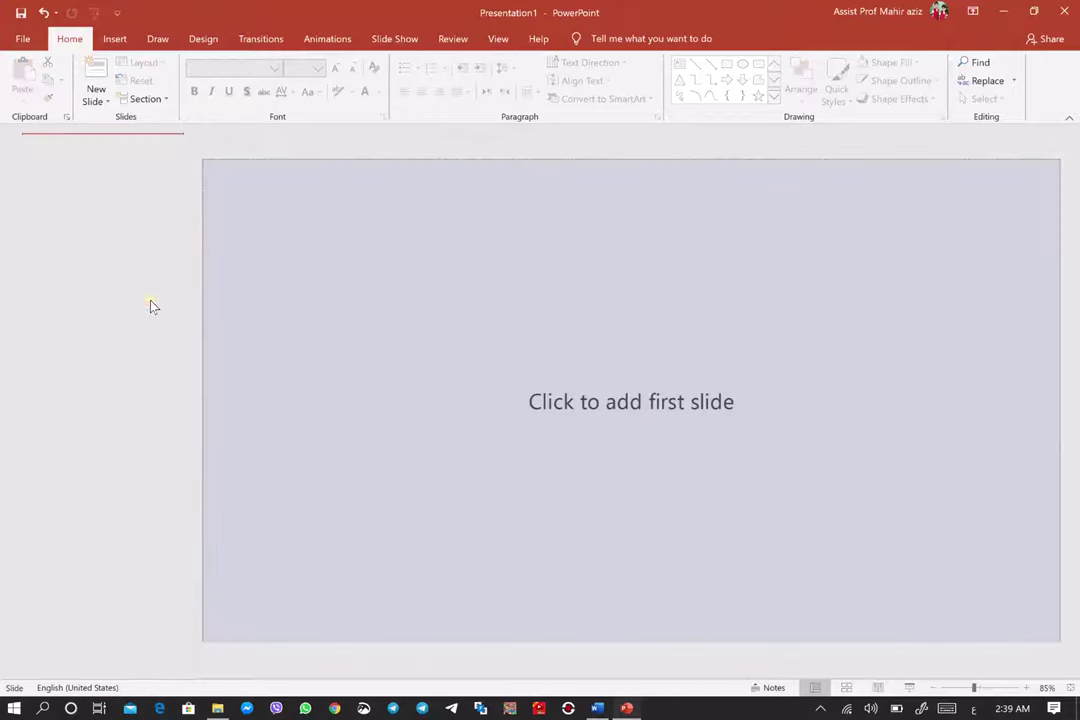
{"action": "left_click", "coordinate": [111, 103]}
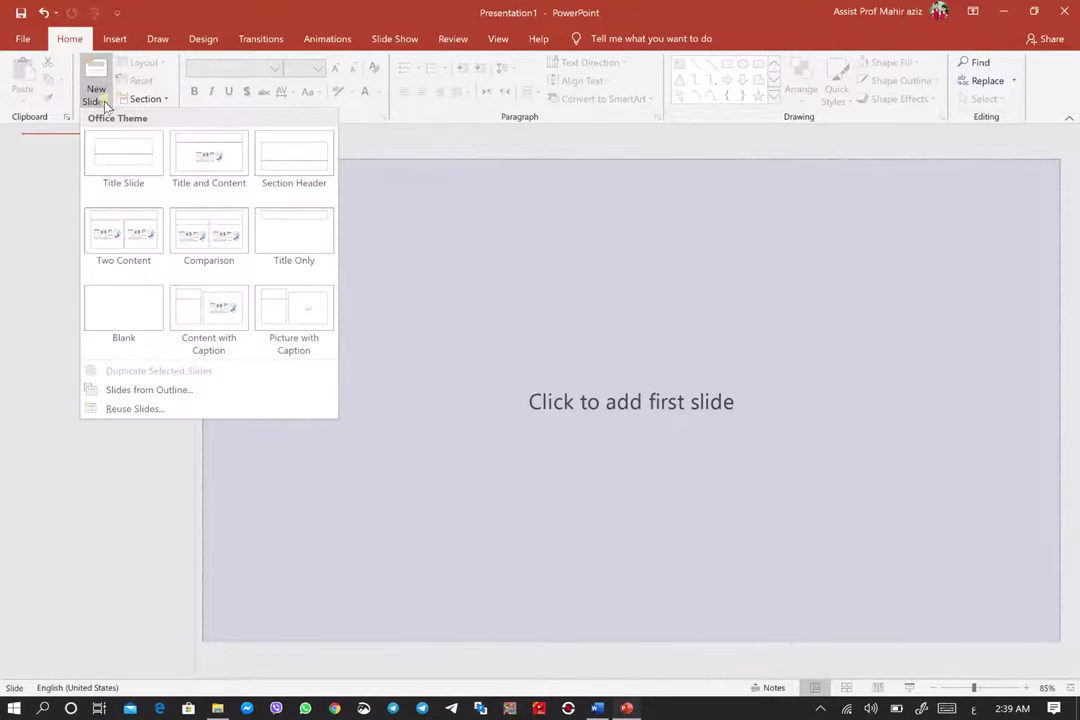
{"action": "left_click", "coordinate": [121, 308]}
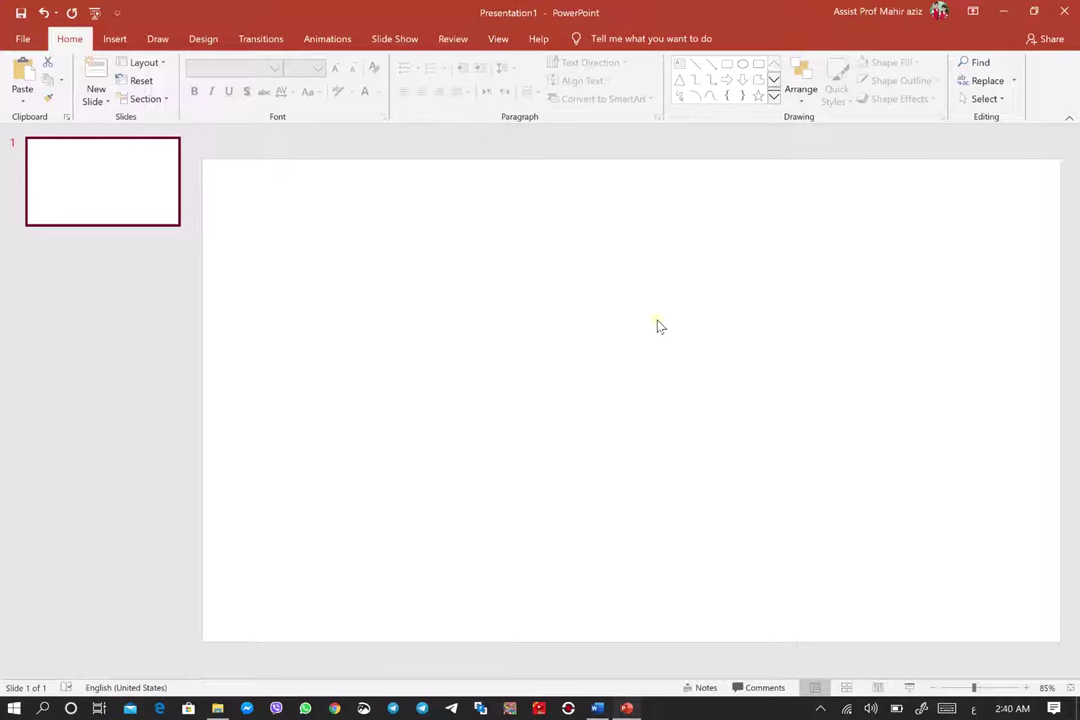
Arrange the PowerPoint window beside the Word lecture document
{"action": "left_click", "coordinate": [597, 708]}
{"action": "left_click", "coordinate": [578, 10]}
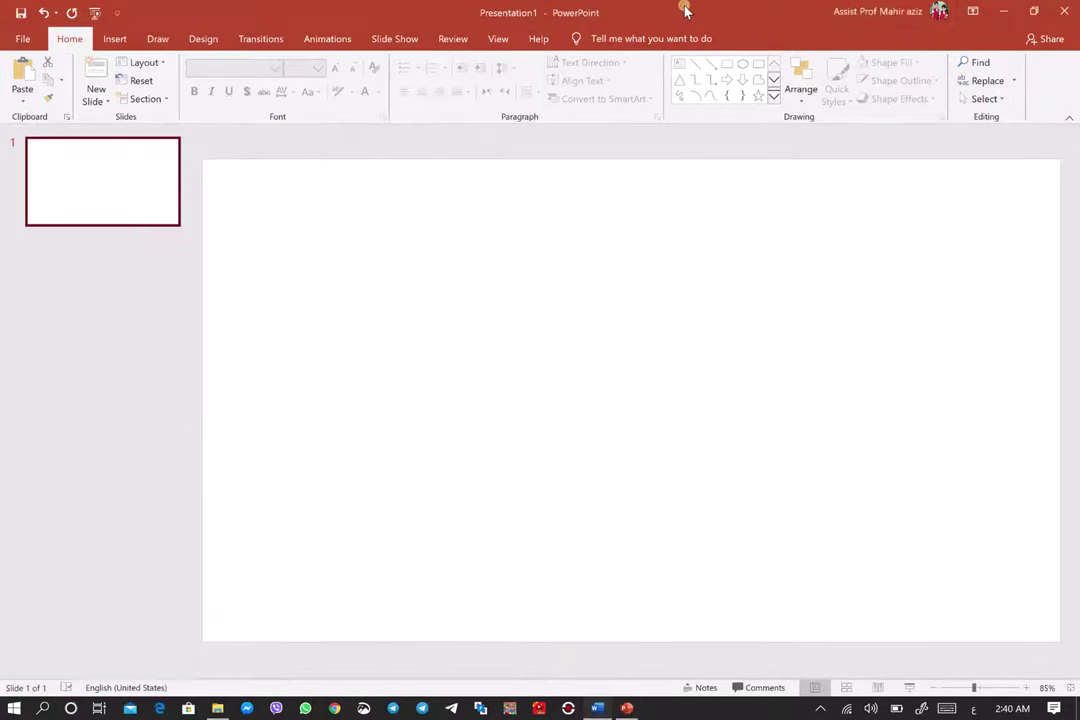
{"action": "left_click", "coordinate": [1037, 11]}
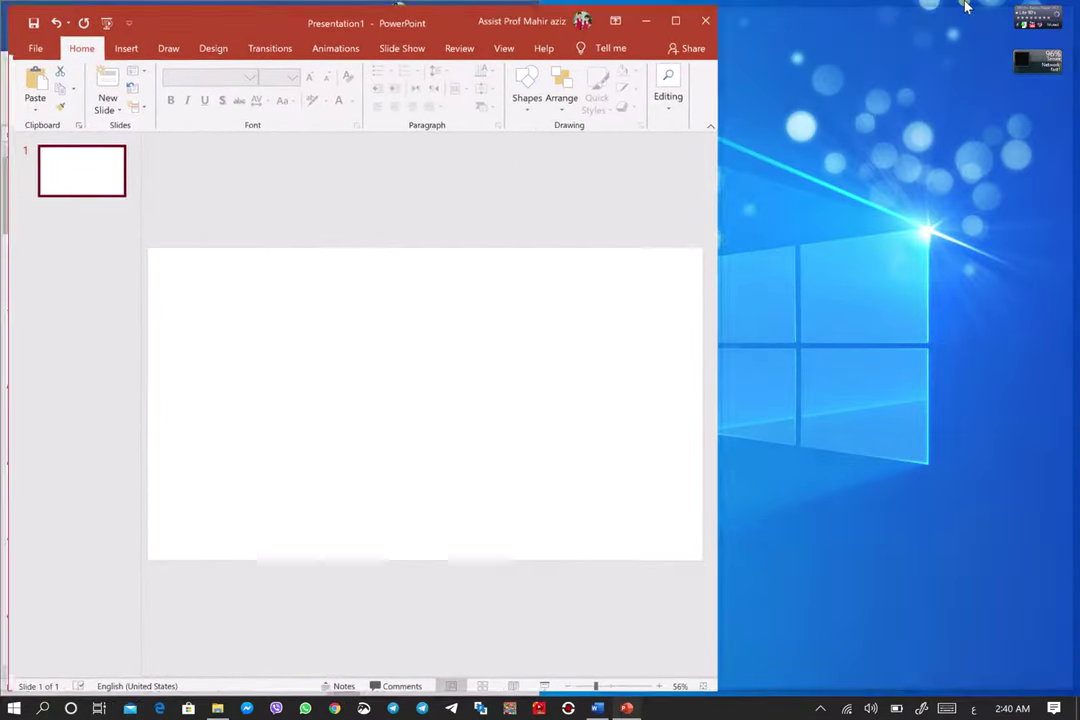
{"action": "left_click", "coordinate": [675, 20]}
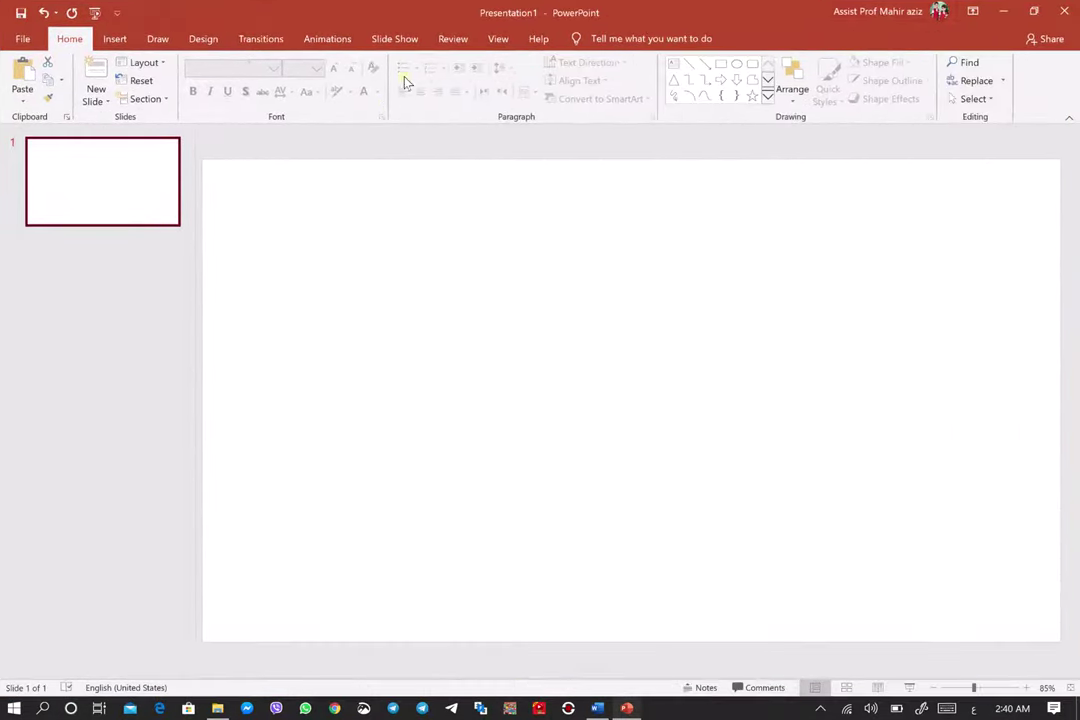
{"action": "left_click", "coordinate": [1035, 11]}
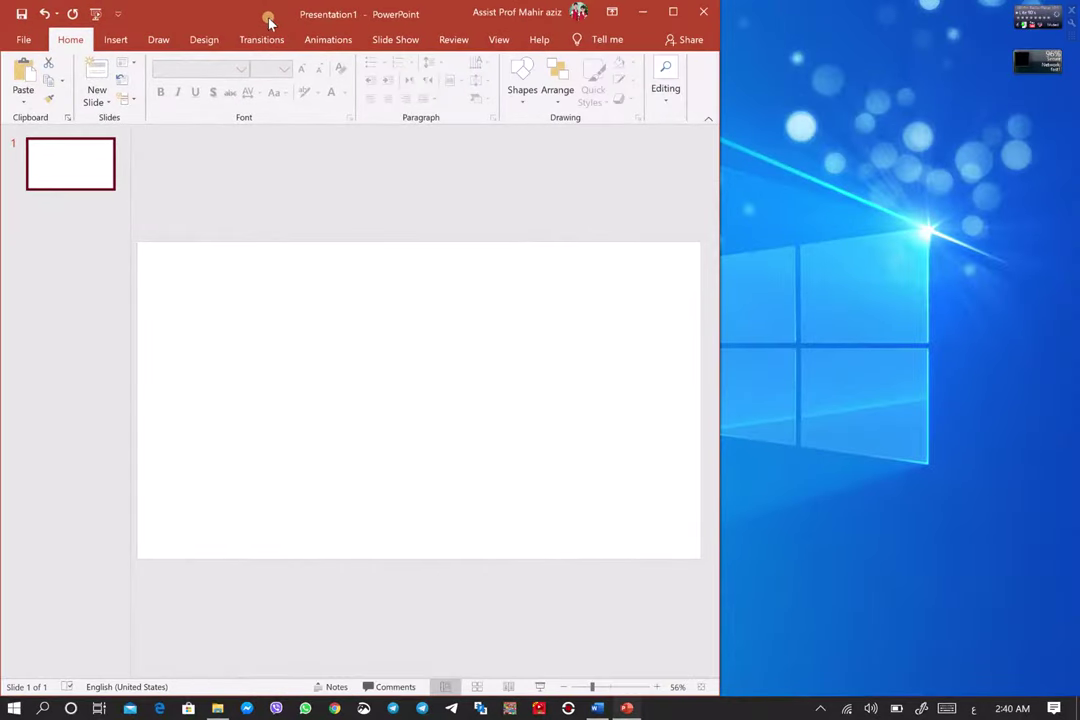
{"action": "mouse_move", "coordinate": [270, 19]}
{"action": "left_mouse_down"}
{"action": "mouse_move", "coordinate": [765, 8]}
{"action": "mouse_move", "coordinate": [694, 12]}
{"action": "left_mouse_up"}
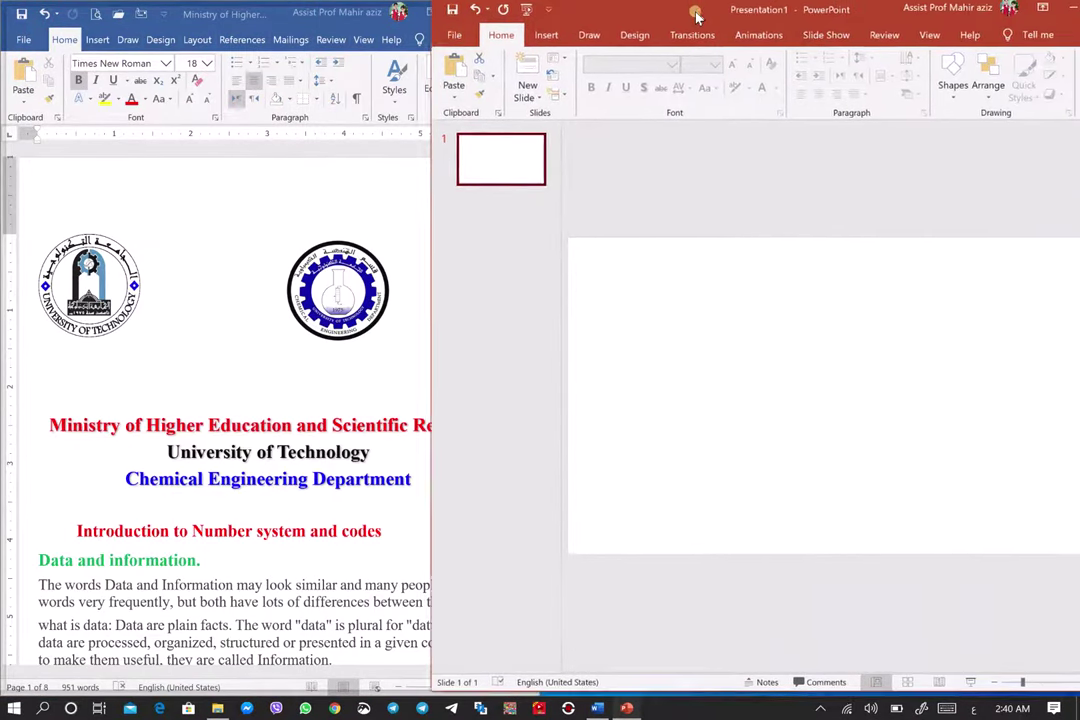
Copy the University of Technology logo from the Word document
{"action": "left_click", "coordinate": [40, 247]}
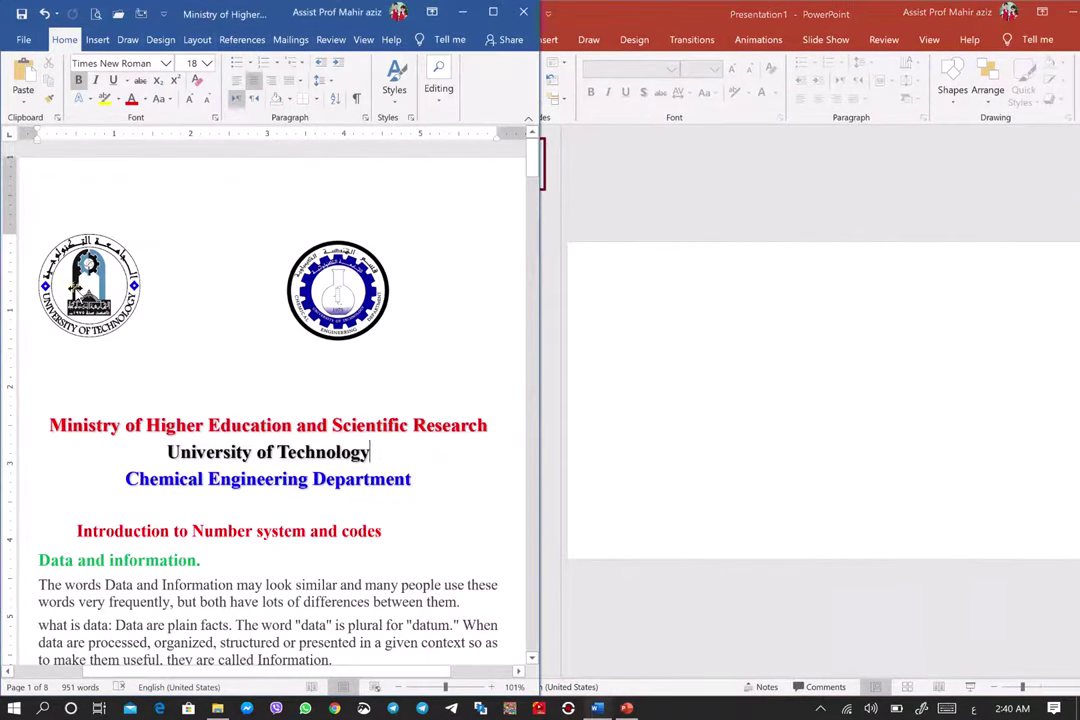
{"action": "right_click", "coordinate": [78, 288]}
{"action": "left_click", "coordinate": [110, 318]}
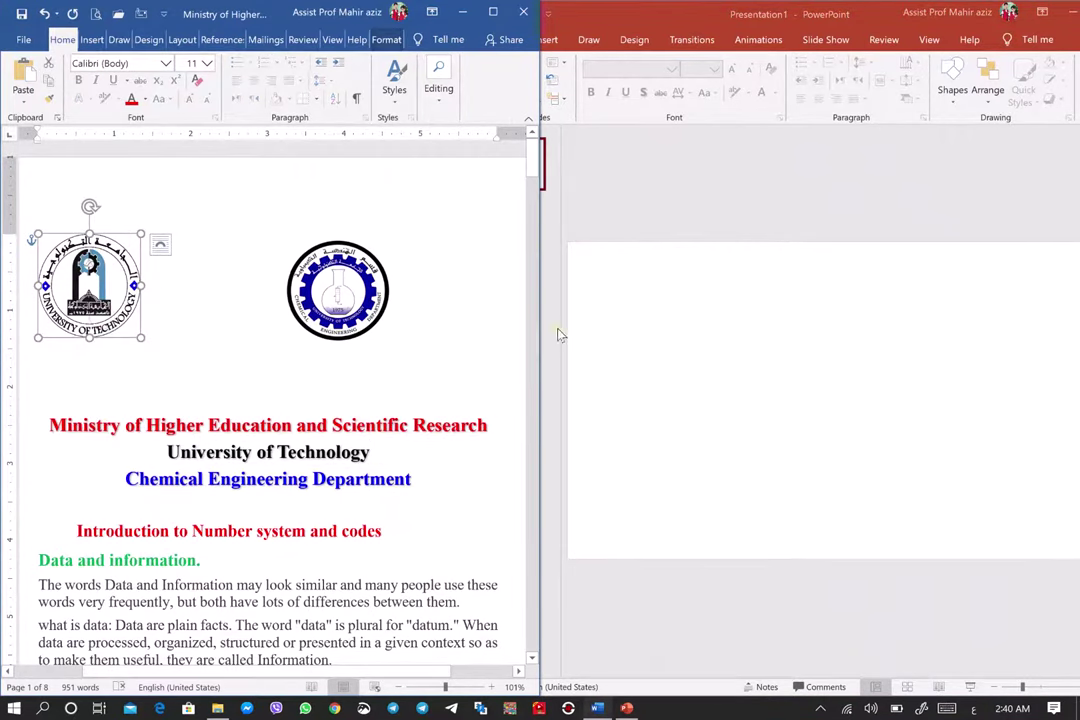
{"action": "left_click", "coordinate": [600, 322]}
{"action": "right_click", "coordinate": [615, 313]}
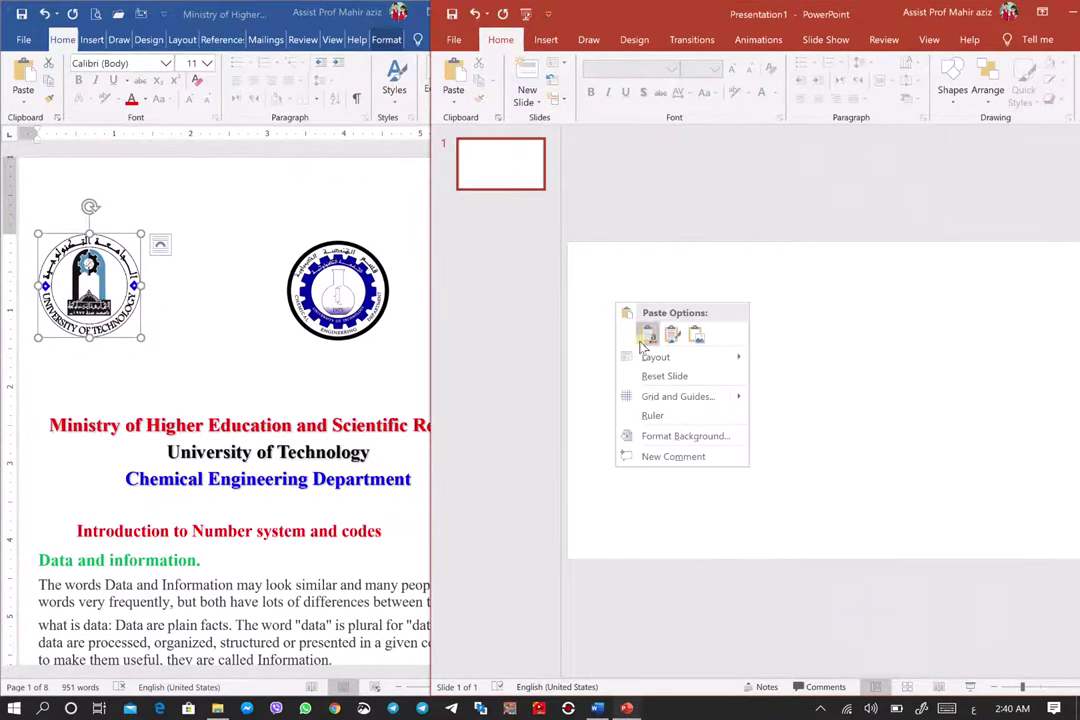
Paste the University of Technology logo onto the slide at top left
{"action": "left_click", "coordinate": [645, 336]}
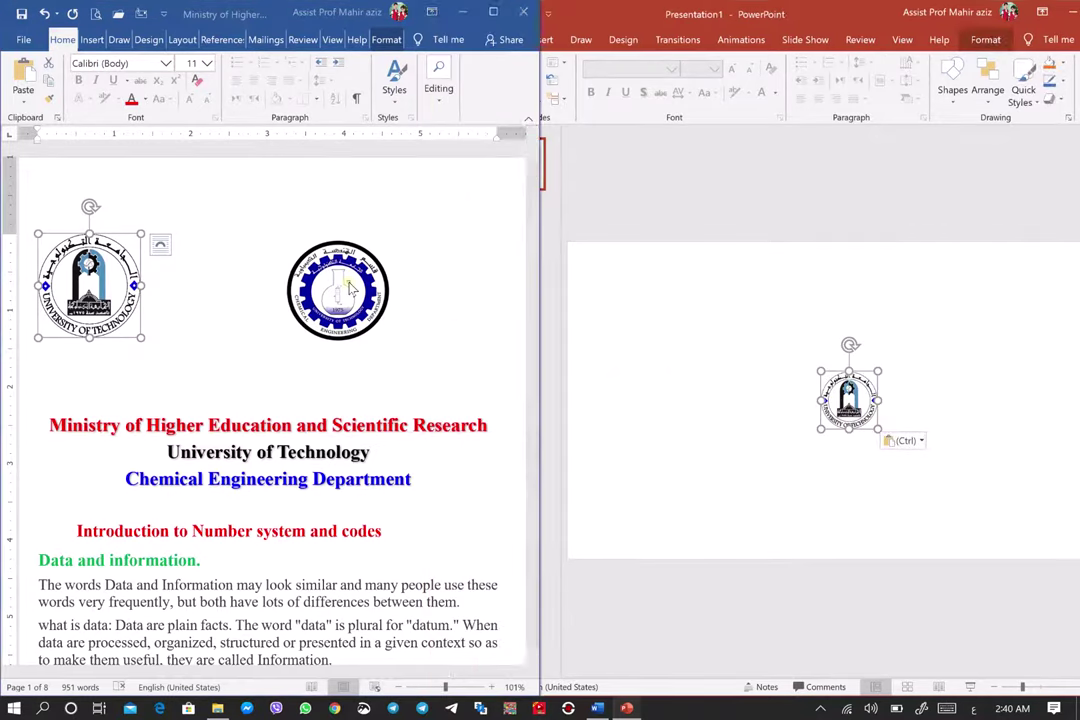
{"action": "left_click", "coordinate": [818, 390]}
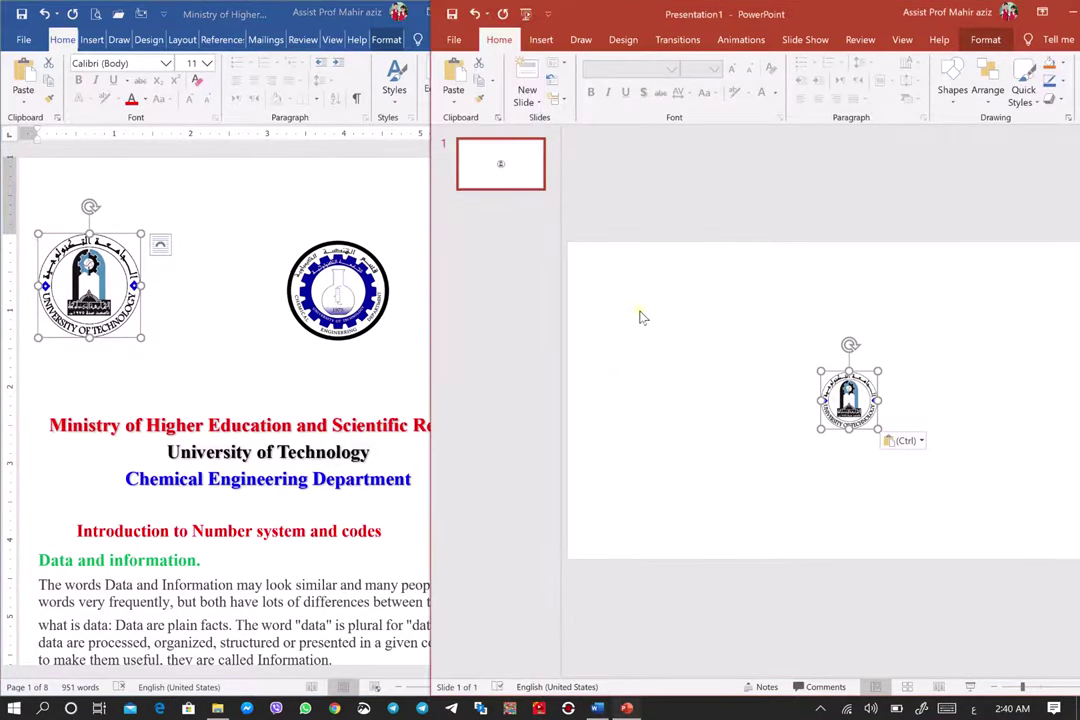
{"action": "left_click_drag", "start_coordinate": [850, 398], "coordinate": [632, 310]}
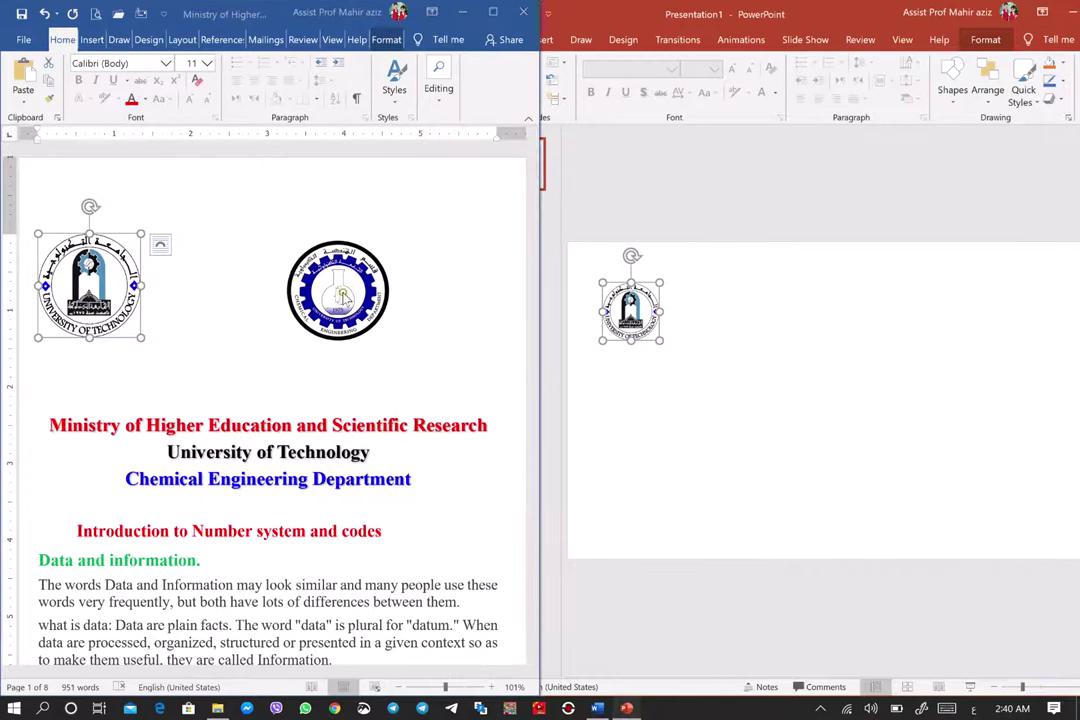
Copy the department logo from Word and place it top right, aligned with the left logo
{"action": "left_click", "coordinate": [300, 252]}
{"action": "right_click", "coordinate": [343, 288]}
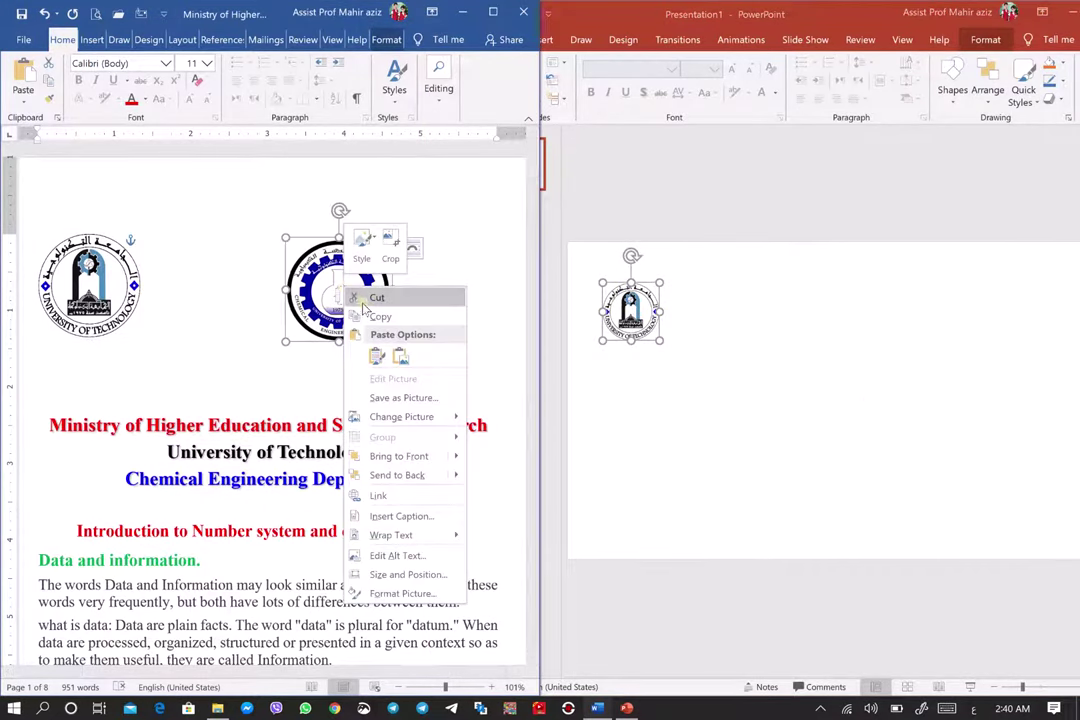
{"action": "left_click", "coordinate": [380, 317]}
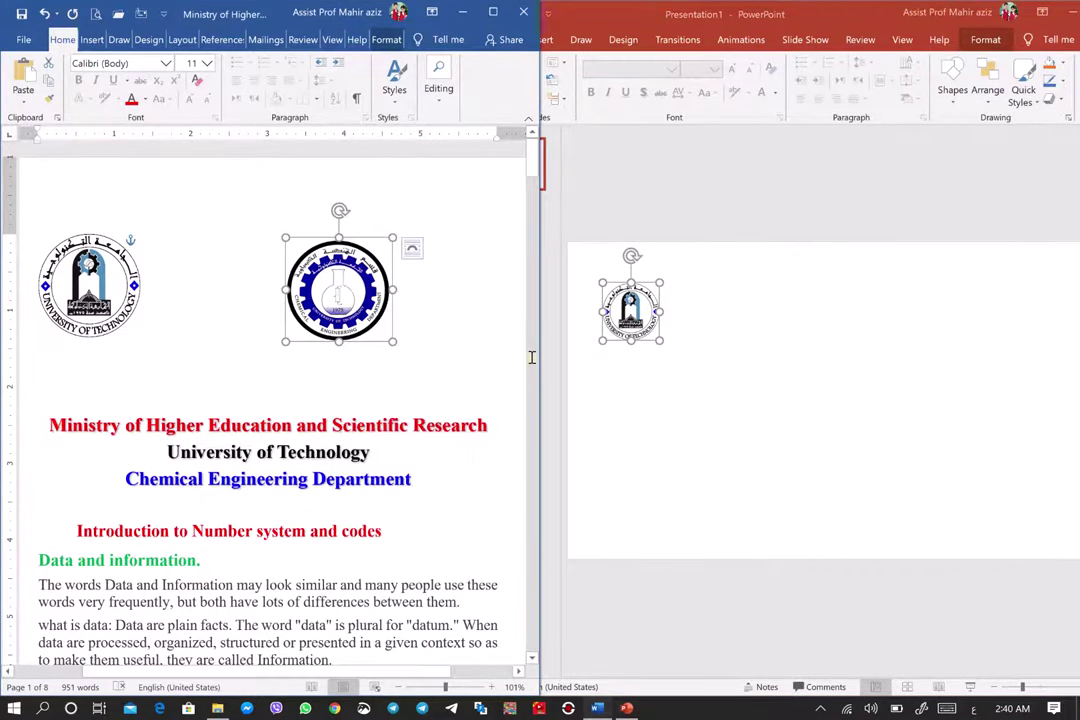
{"action": "left_click", "coordinate": [989, 313]}
{"action": "right_click", "coordinate": [991, 314]}
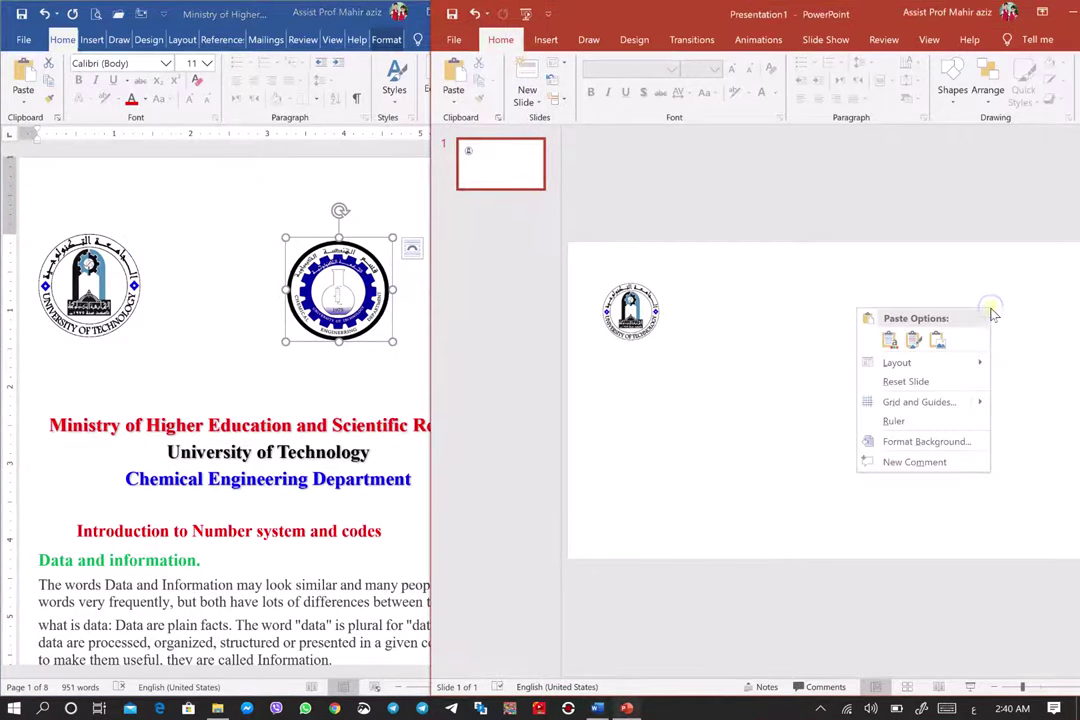
{"action": "left_click", "coordinate": [889, 340]}
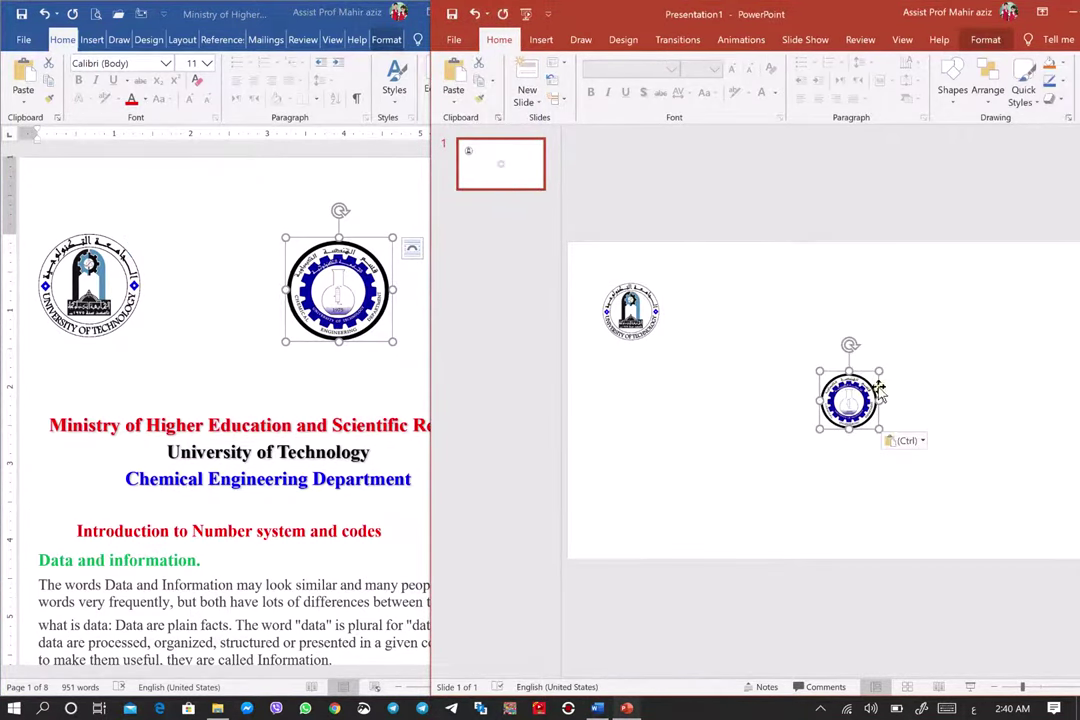
{"action": "left_click_drag", "start_coordinate": [865, 391], "coordinate": [983, 327]}
{"action": "left_click_drag", "start_coordinate": [1033, 292], "coordinate": [1041, 311]}
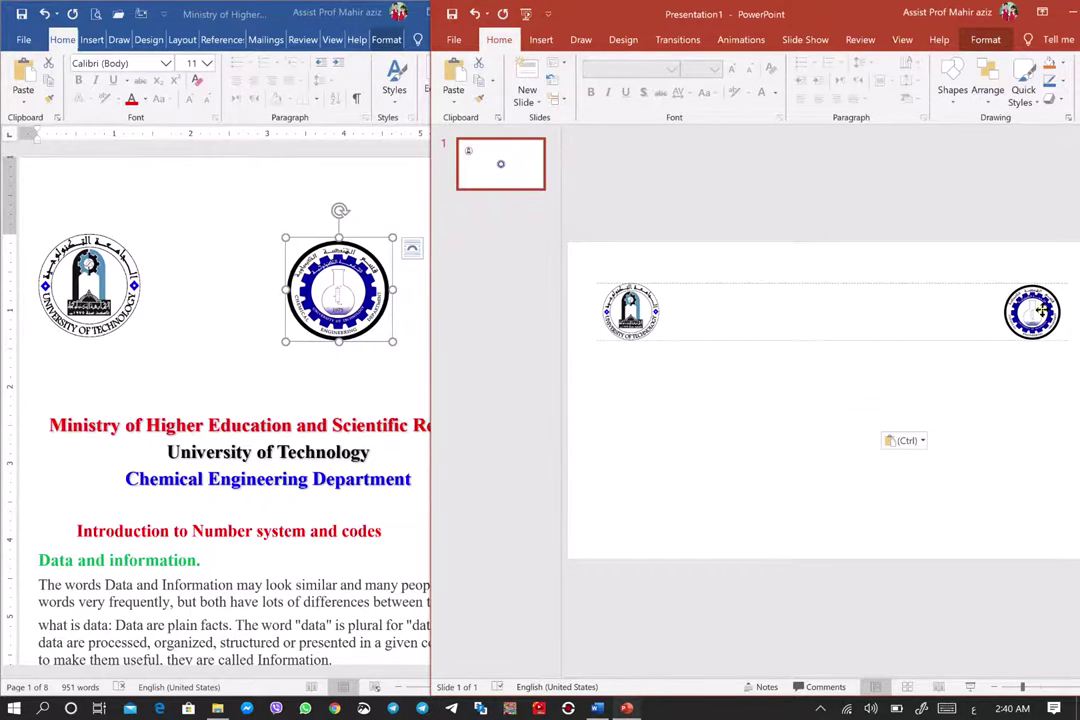
{"action": "left_click", "coordinate": [418, 468]}
Copy the three heading lines, from Ministry to Department, in Word
{"action": "left_click_drag", "start_coordinate": [418, 481], "coordinate": [136, 424]}
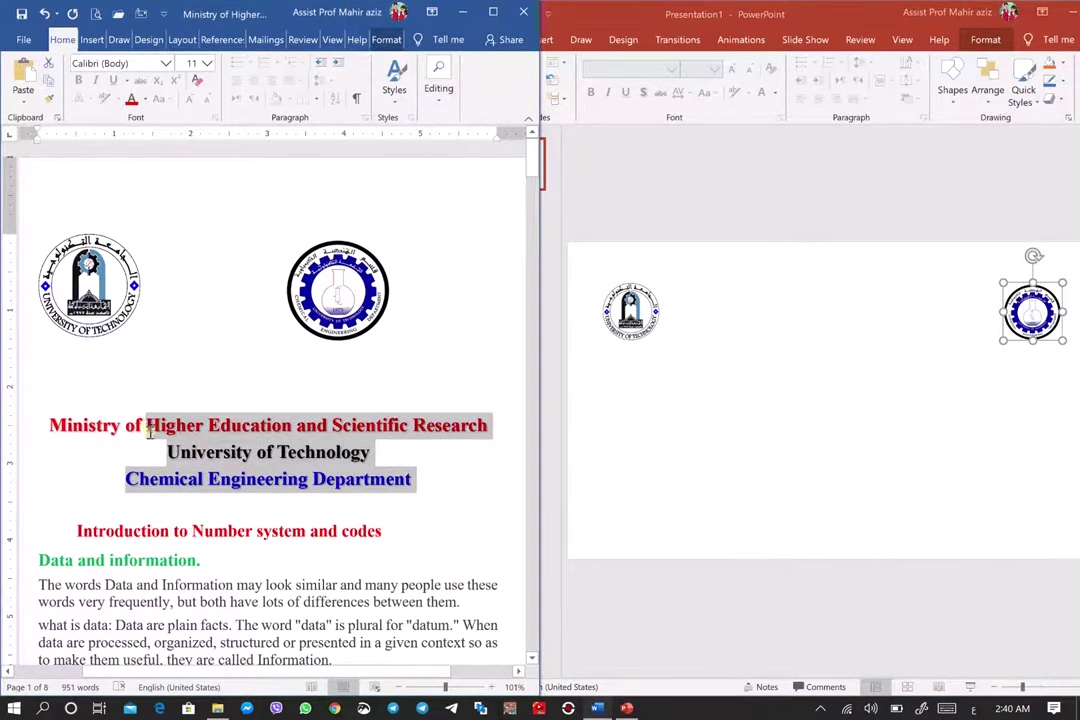
{"action": "mouse_move", "coordinate": [136, 424]}
{"action": "left_mouse_down"}
{"action": "mouse_move", "coordinate": [45, 422]}
{"action": "mouse_move", "coordinate": [409, 479]}
{"action": "left_mouse_up"}
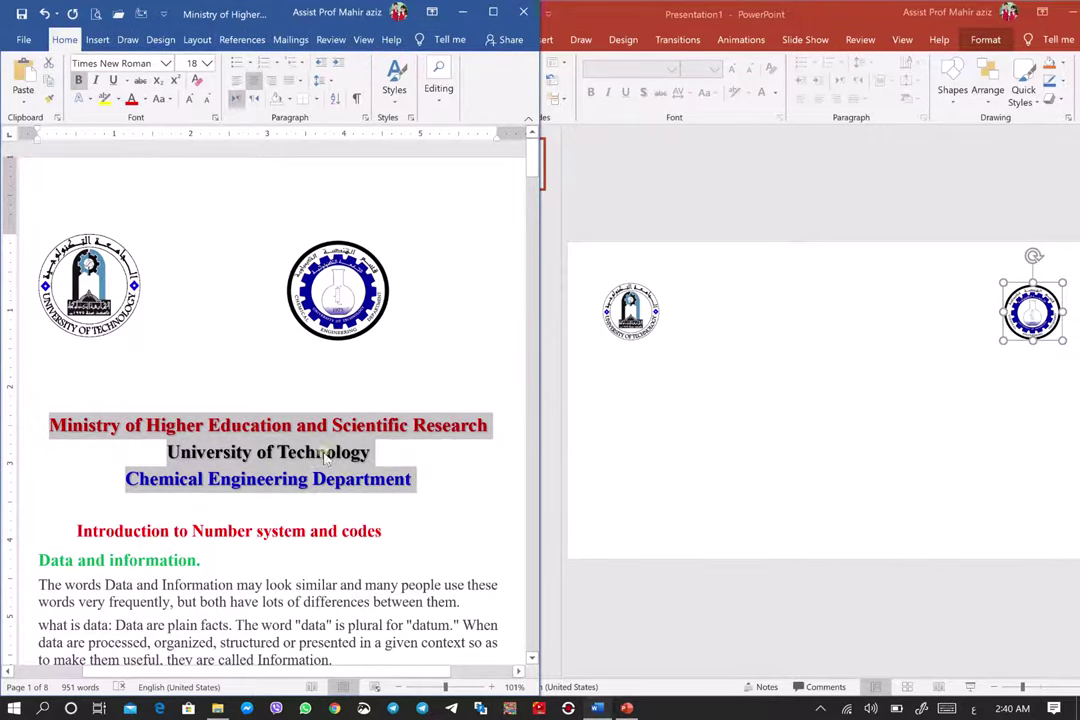
{"action": "right_click", "coordinate": [284, 428]}
{"action": "left_click", "coordinate": [318, 458]}
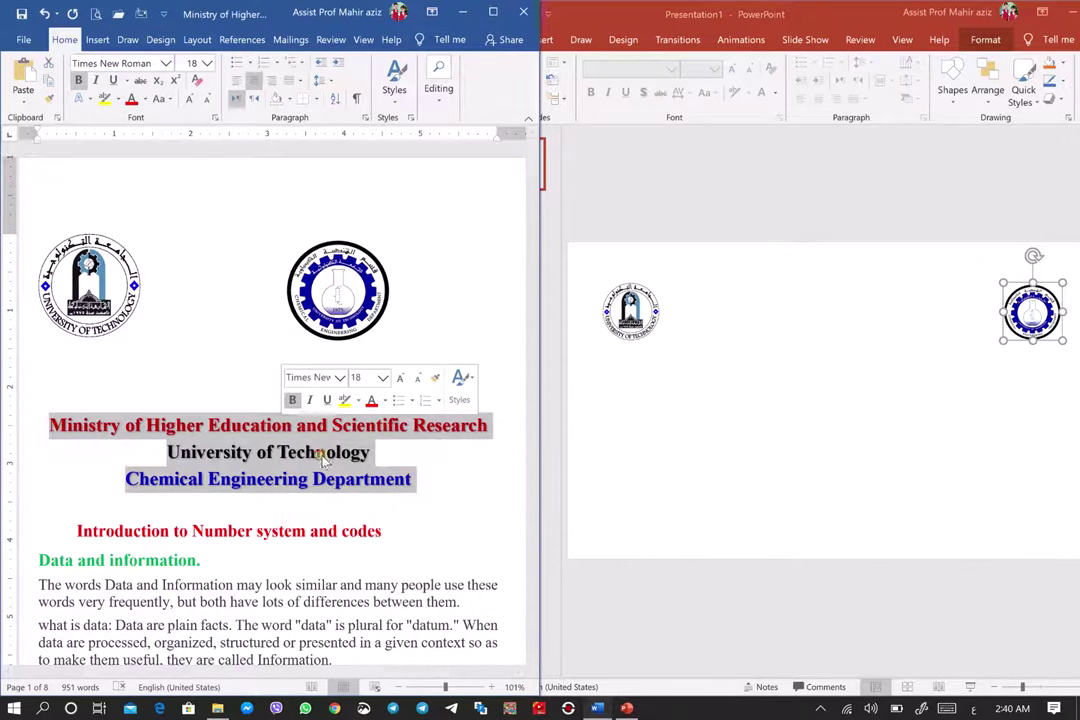
Paste the heading with Keep Source Formatting and move it up between the logos
{"action": "left_click", "coordinate": [826, 366]}
{"action": "left_click", "coordinate": [817, 366]}
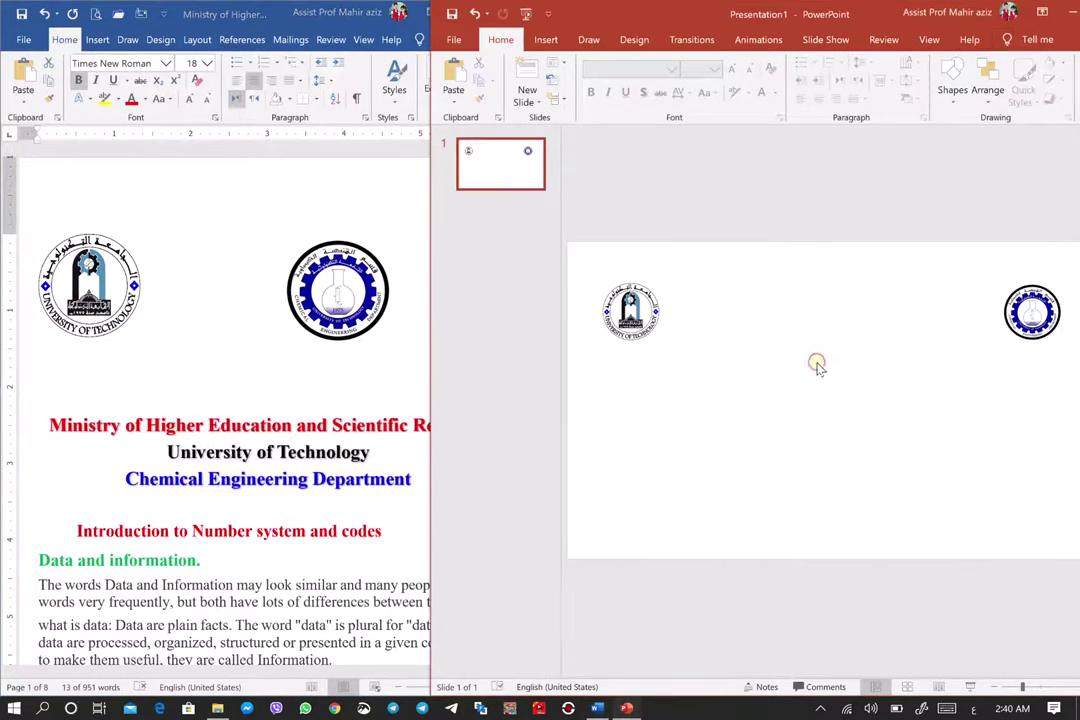
{"action": "right_click", "coordinate": [817, 366]}
{"action": "left_click", "coordinate": [832, 388]}
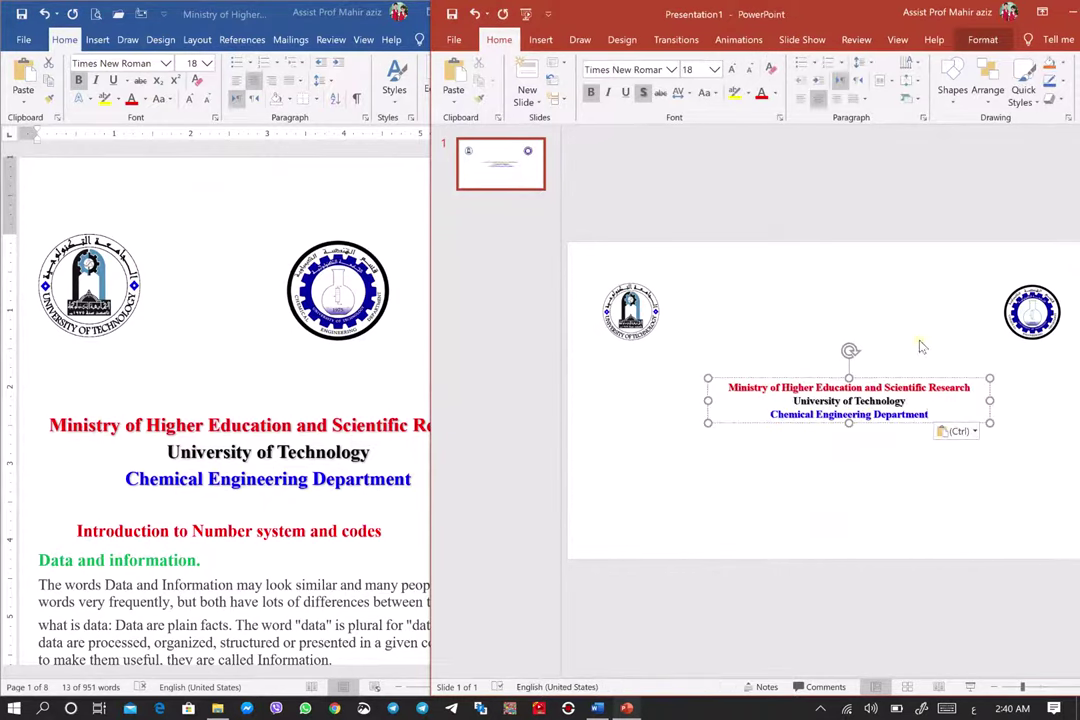
{"action": "mouse_move", "coordinate": [865, 376]}
{"action": "left_mouse_down"}
{"action": "mouse_move", "coordinate": [860, 311]}
{"action": "mouse_move", "coordinate": [838, 315]}
{"action": "mouse_move", "coordinate": [841, 306]}
{"action": "left_mouse_up"}
{"action": "left_click", "coordinate": [834, 410]}
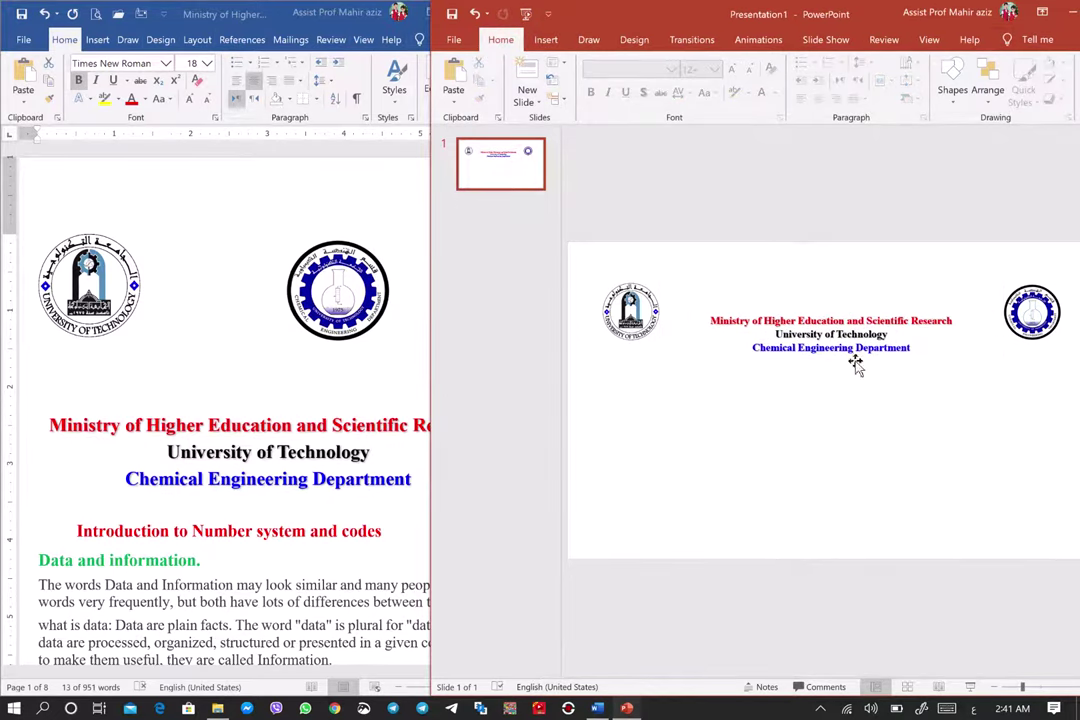
Insert the 'University of Technology, Iraq – Ranked 801+' banner image from the Desktop images folder
{"action": "left_click", "coordinate": [549, 42]}
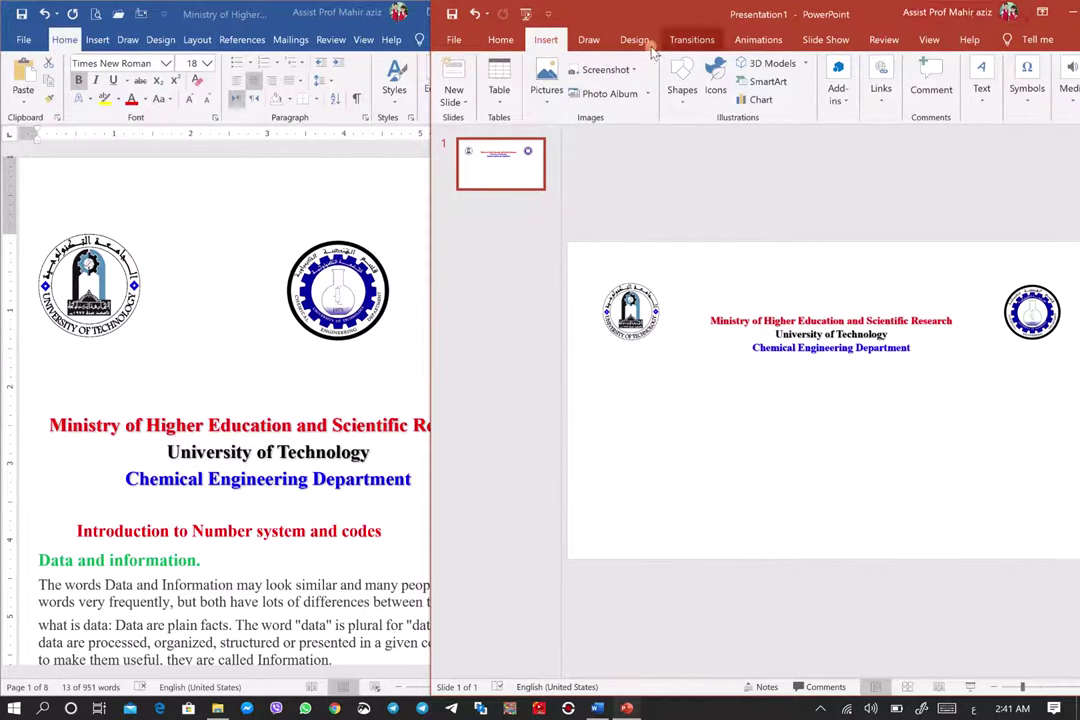
{"action": "left_click", "coordinate": [546, 88]}
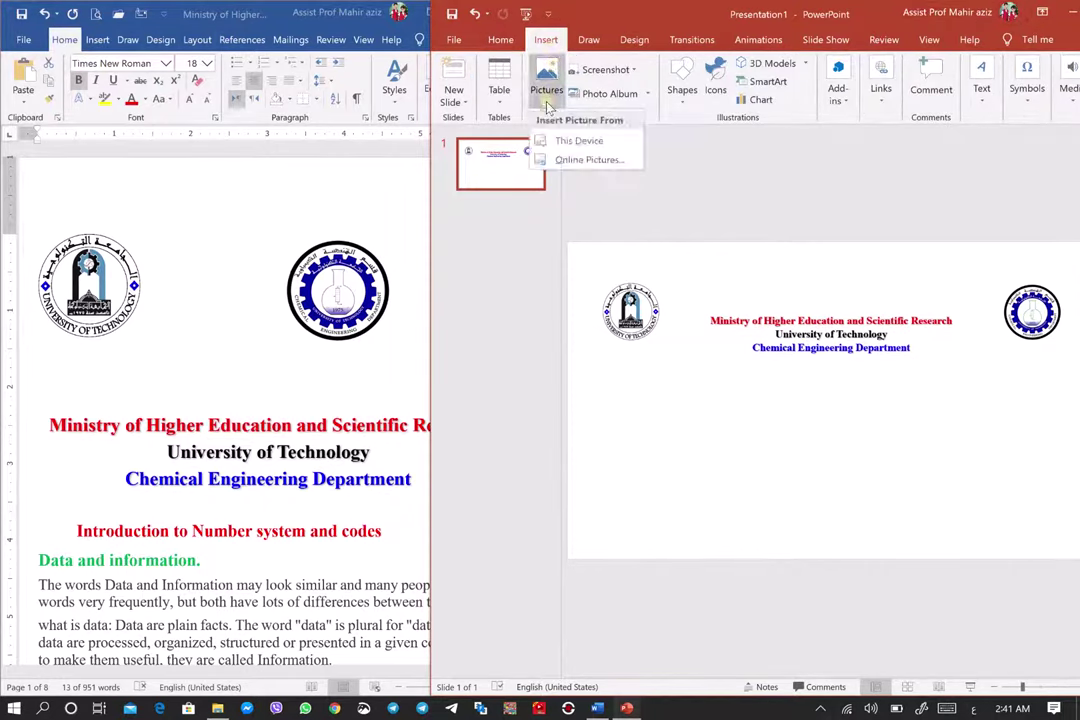
{"action": "left_click", "coordinate": [577, 142]}
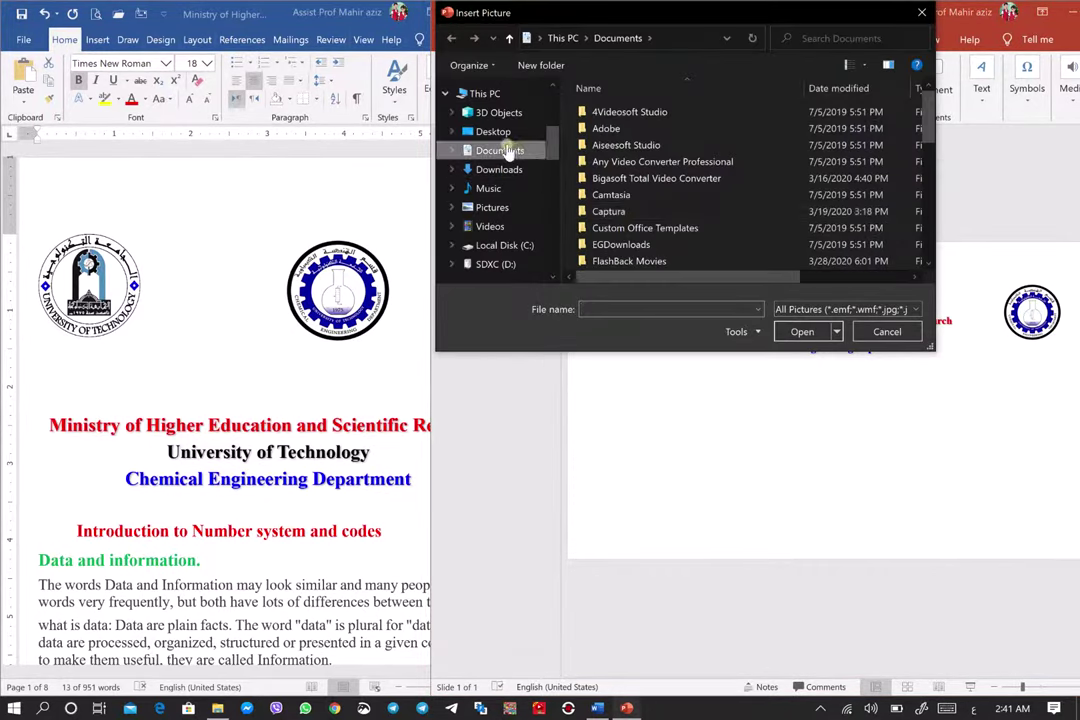
{"action": "left_click", "coordinate": [493, 132]}
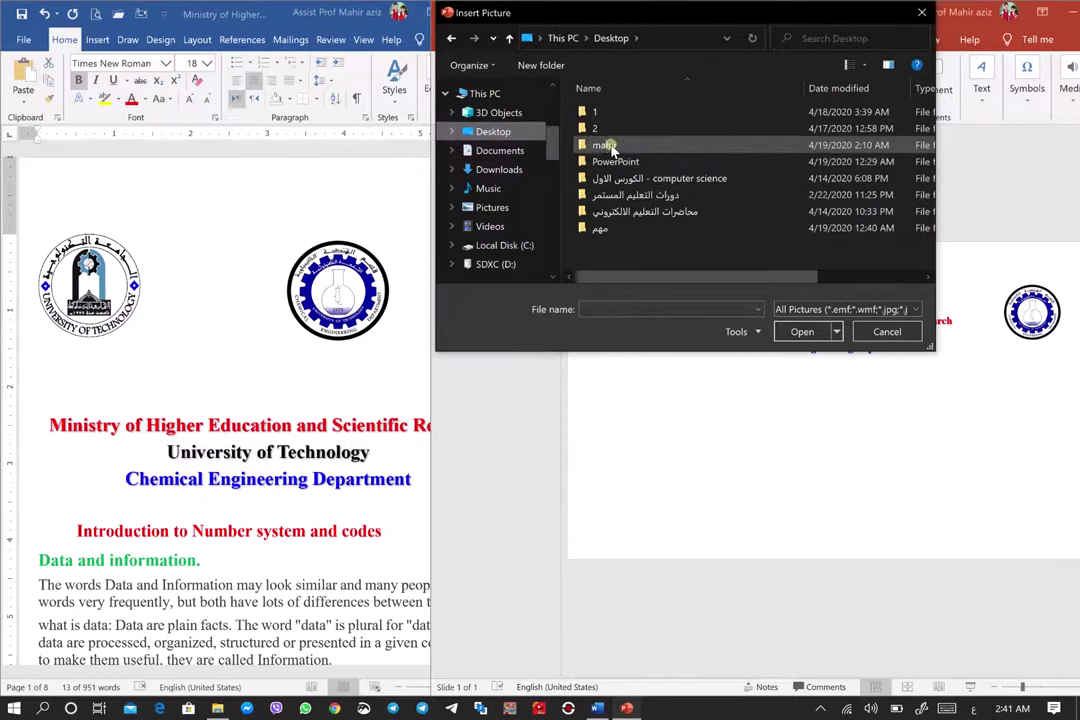
{"action": "left_click", "coordinate": [610, 146]}
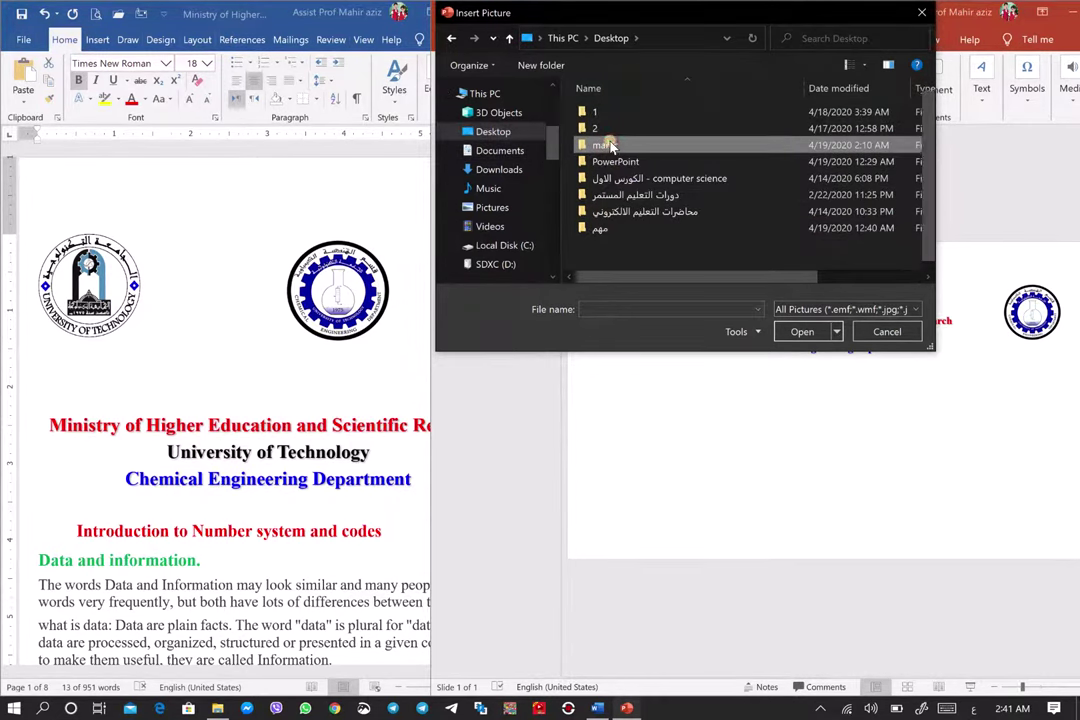
{"action": "double_click", "coordinate": [608, 147]}
{"action": "double_click", "coordinate": [714, 247]}
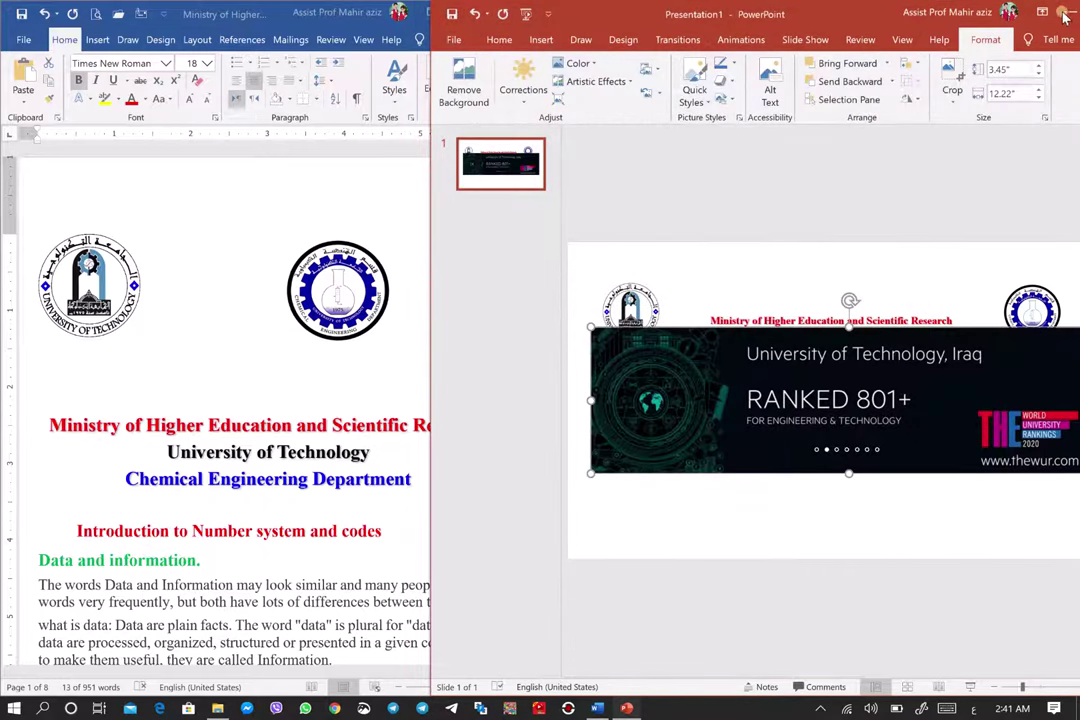
{"action": "left_click_drag", "start_coordinate": [743, 11], "coordinate": [657, 27]}
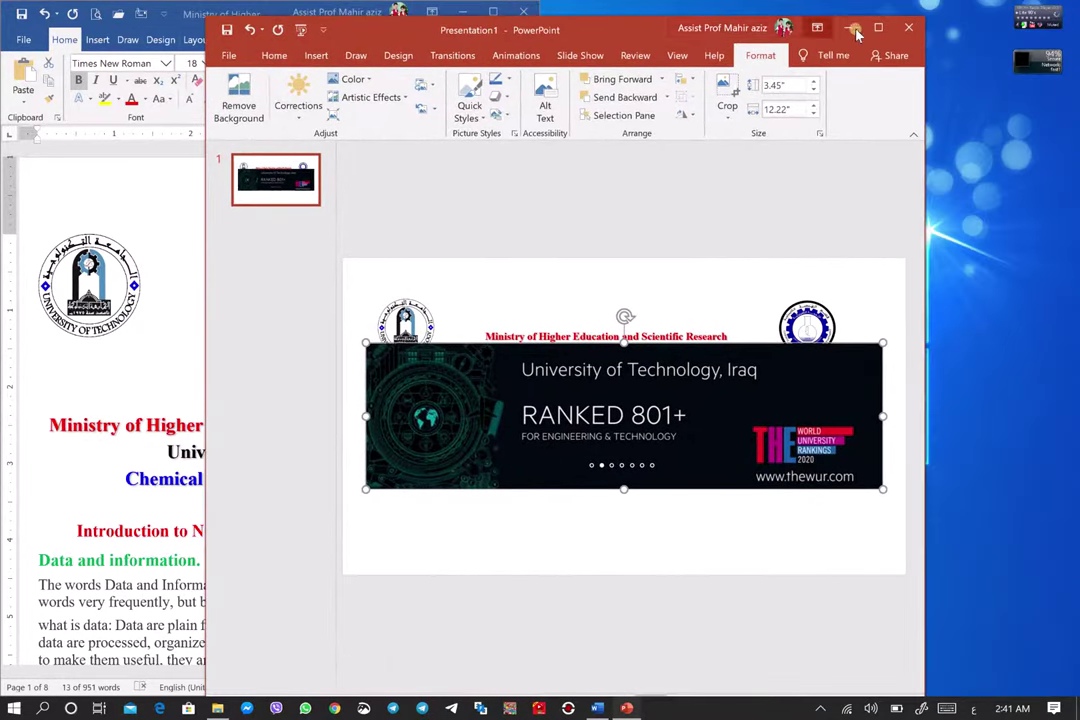
Maximize the window and move the ranking banner down below the heading area
{"action": "double_click", "coordinate": [740, 22]}
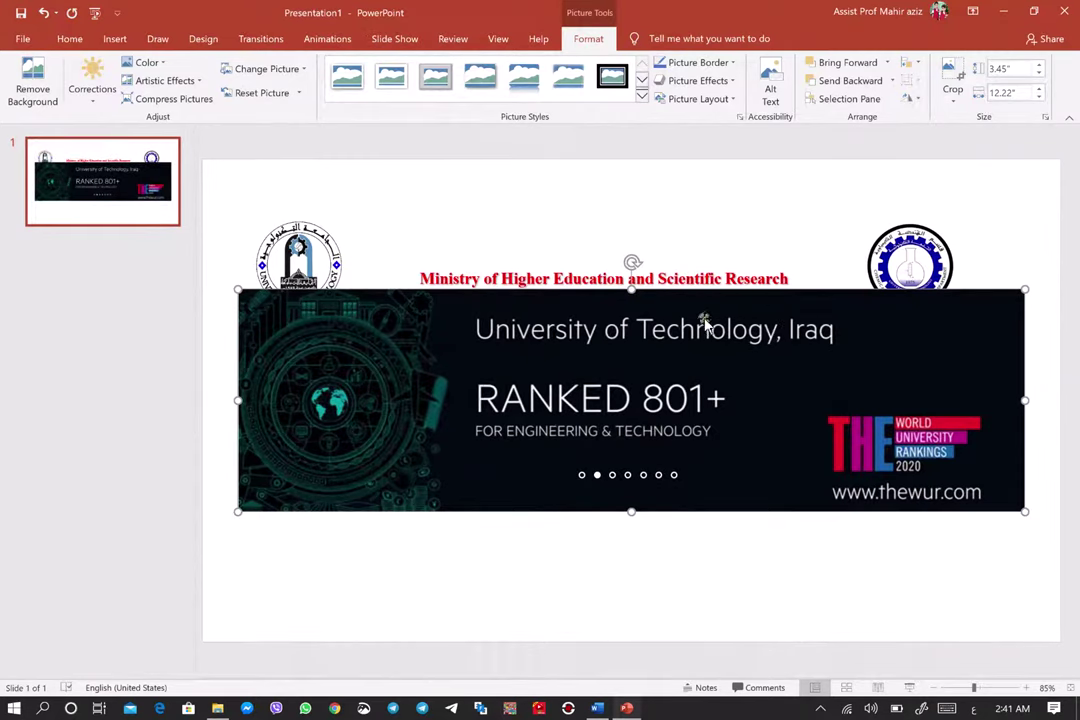
{"action": "left_click_drag", "start_coordinate": [693, 302], "coordinate": [699, 405]}
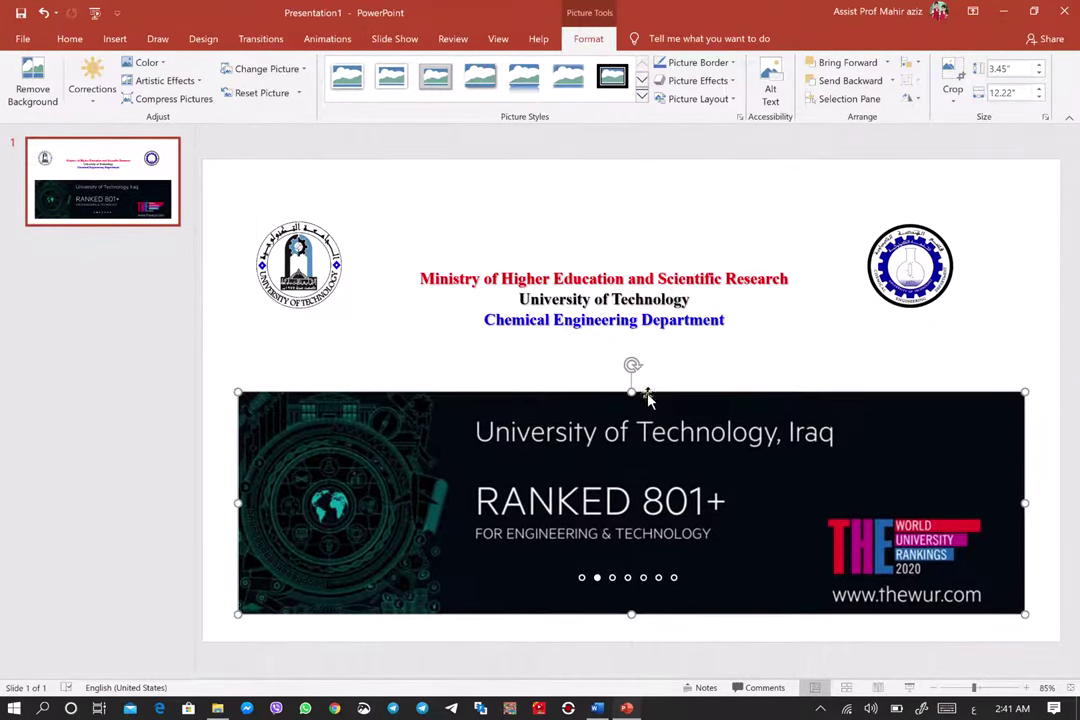
{"action": "left_click_drag", "start_coordinate": [633, 385], "coordinate": [631, 331]}
Raise the three-line heading text box above the banner so they don't overlap
{"action": "left_click", "coordinate": [630, 290]}
{"action": "left_click", "coordinate": [630, 290]}
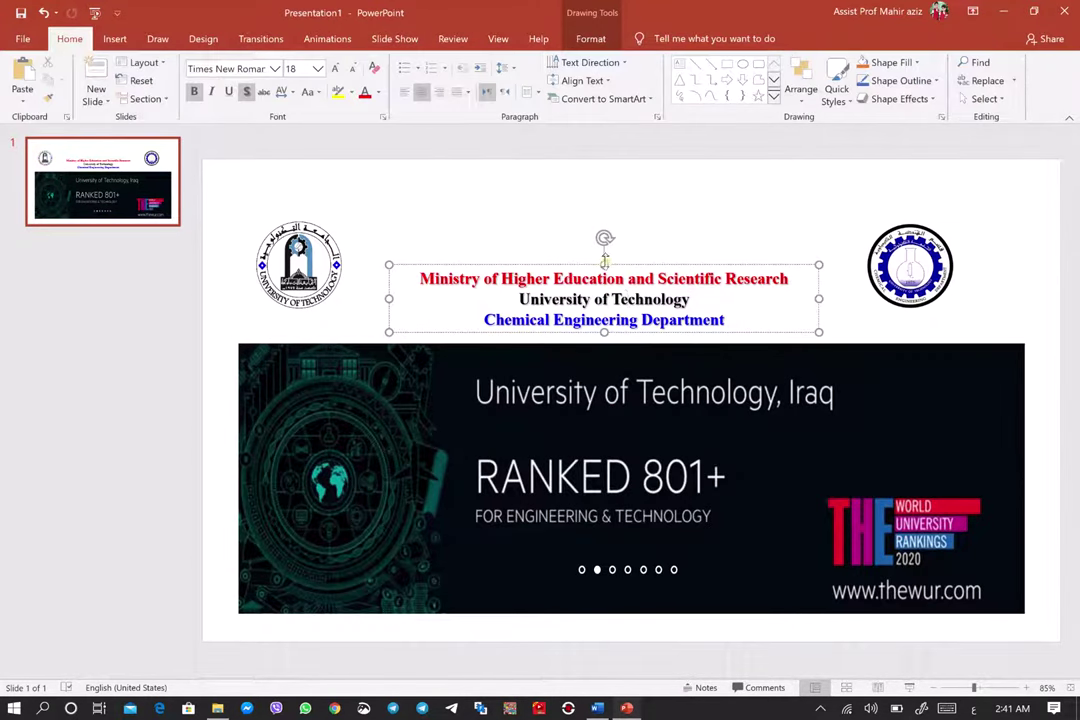
{"action": "left_click_drag", "start_coordinate": [604, 265], "coordinate": [603, 215]}
{"action": "left_click", "coordinate": [620, 280]}
{"action": "left_click_drag", "start_coordinate": [617, 261], "coordinate": [615, 228]}
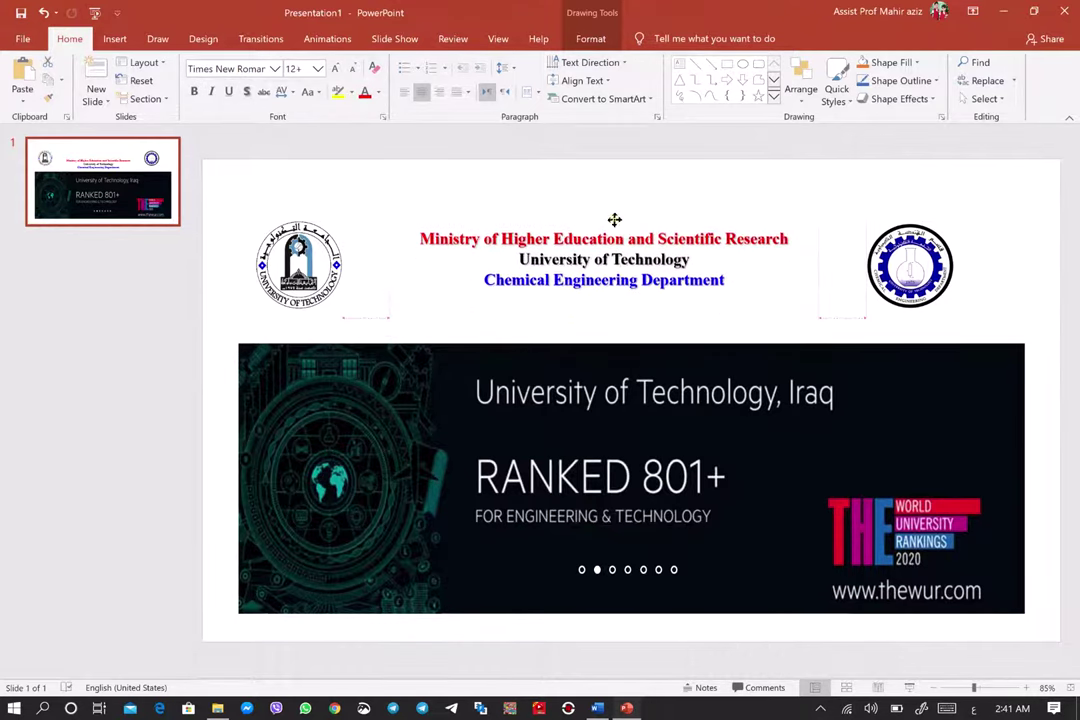
{"action": "left_click", "coordinate": [645, 306]}
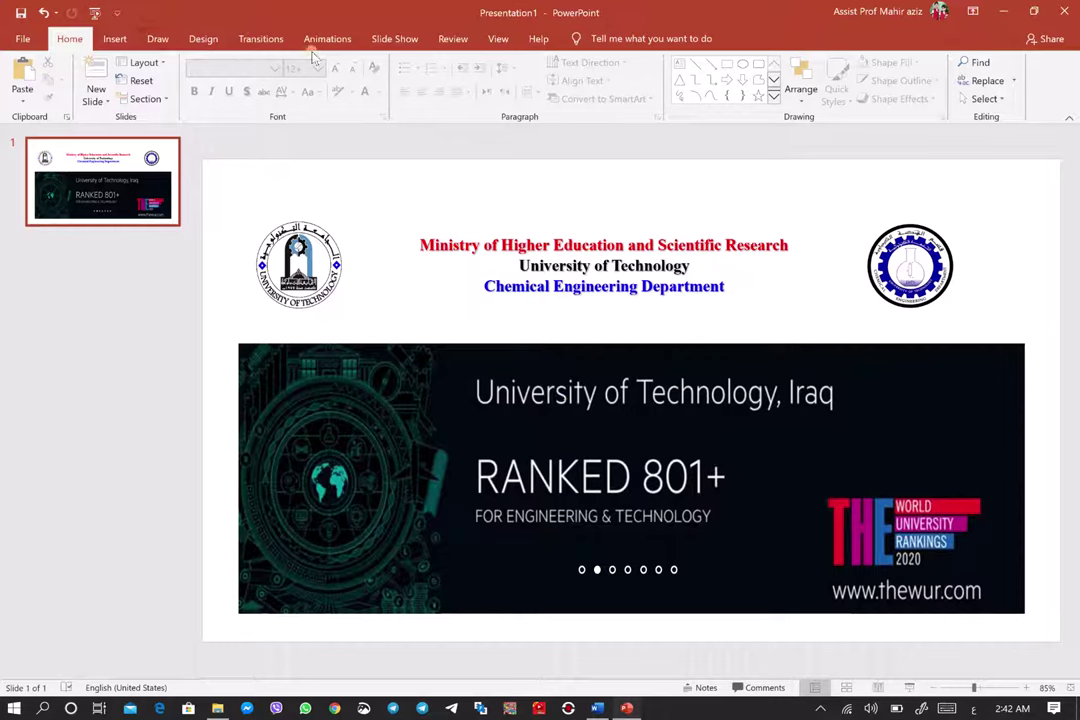
Preview the blue, teal, Organic and wood themes, then apply the green Facet theme
{"action": "left_click", "coordinate": [204, 42]}
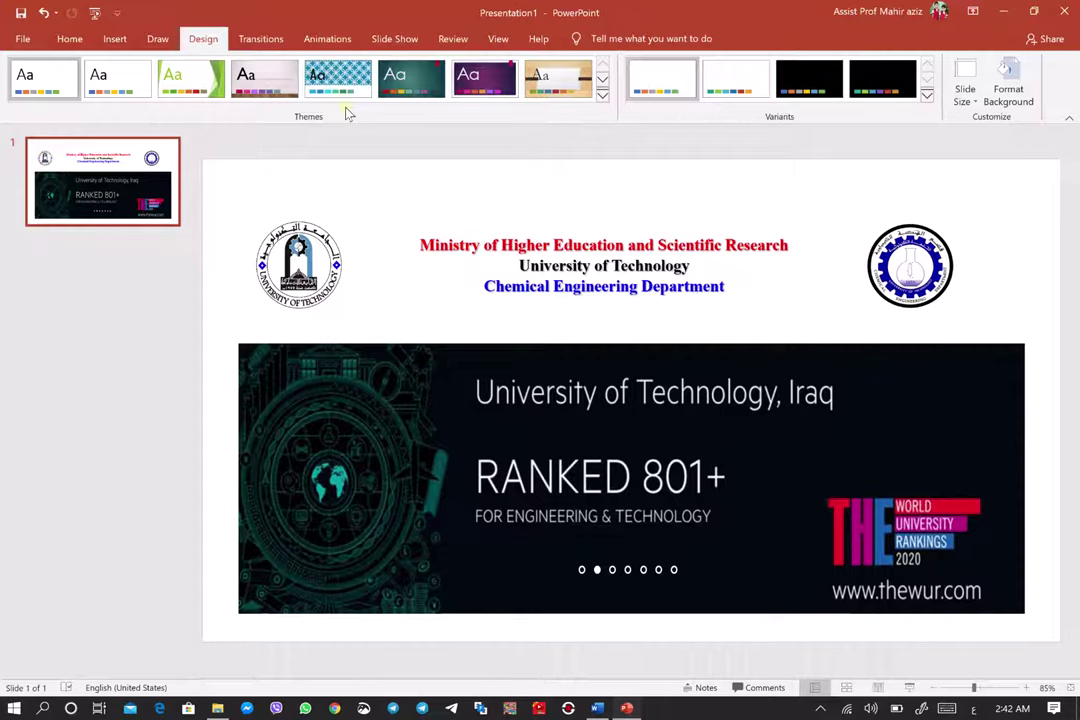
{"action": "left_click", "coordinate": [340, 92]}
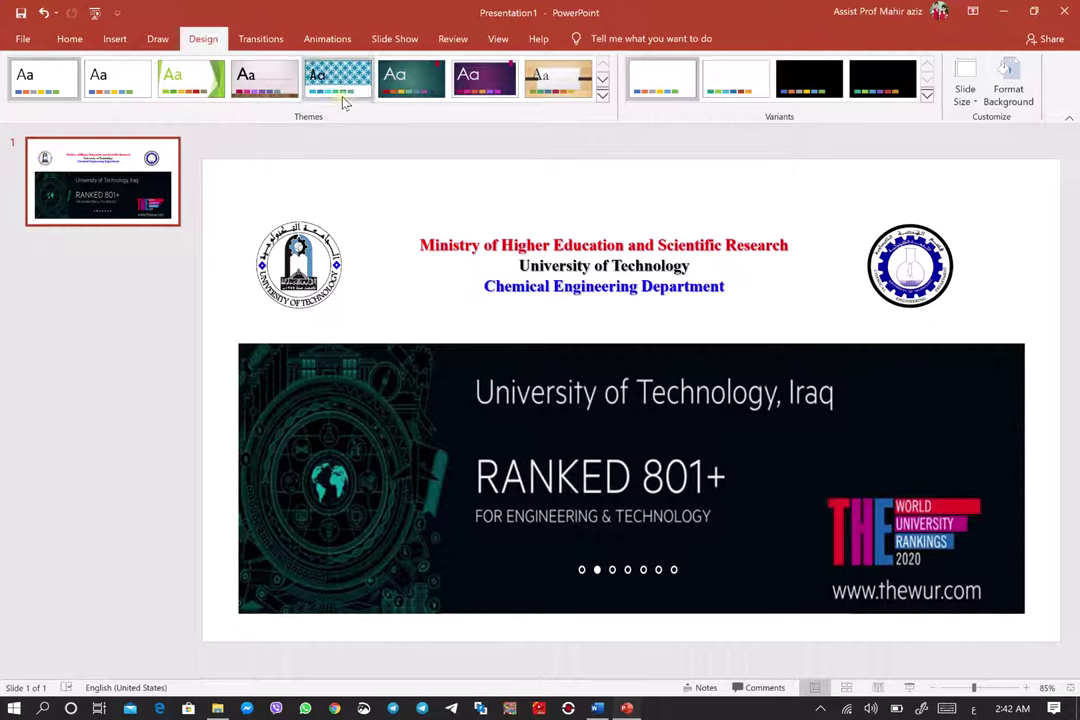
{"action": "left_click", "coordinate": [418, 90]}
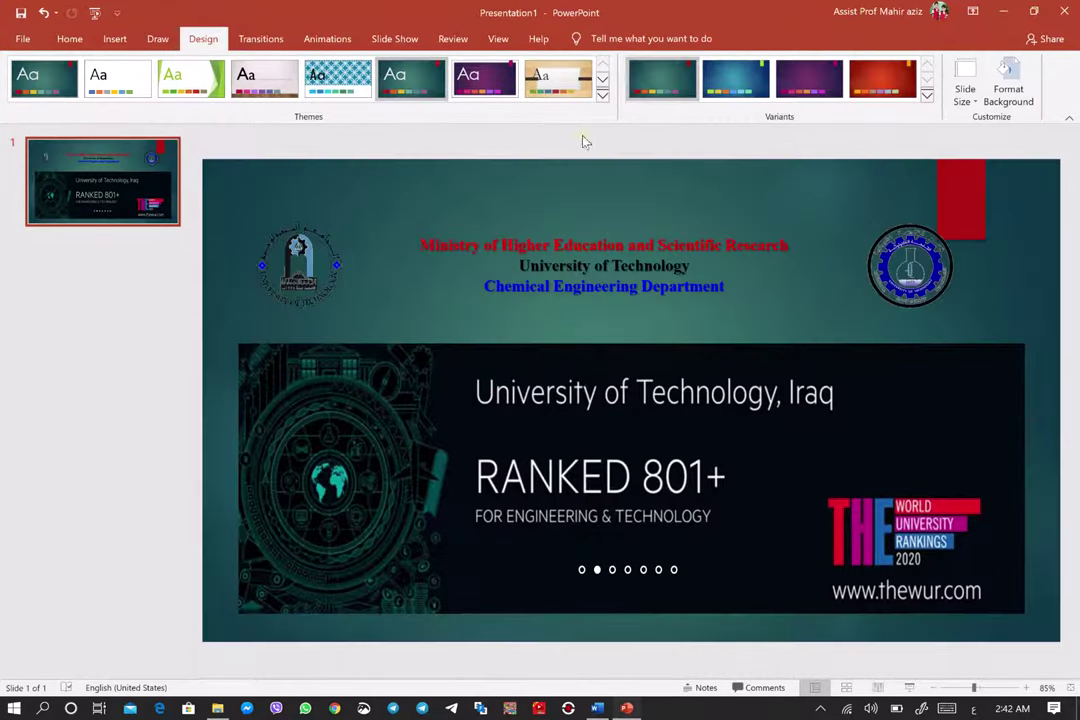
{"action": "left_click", "coordinate": [558, 78]}
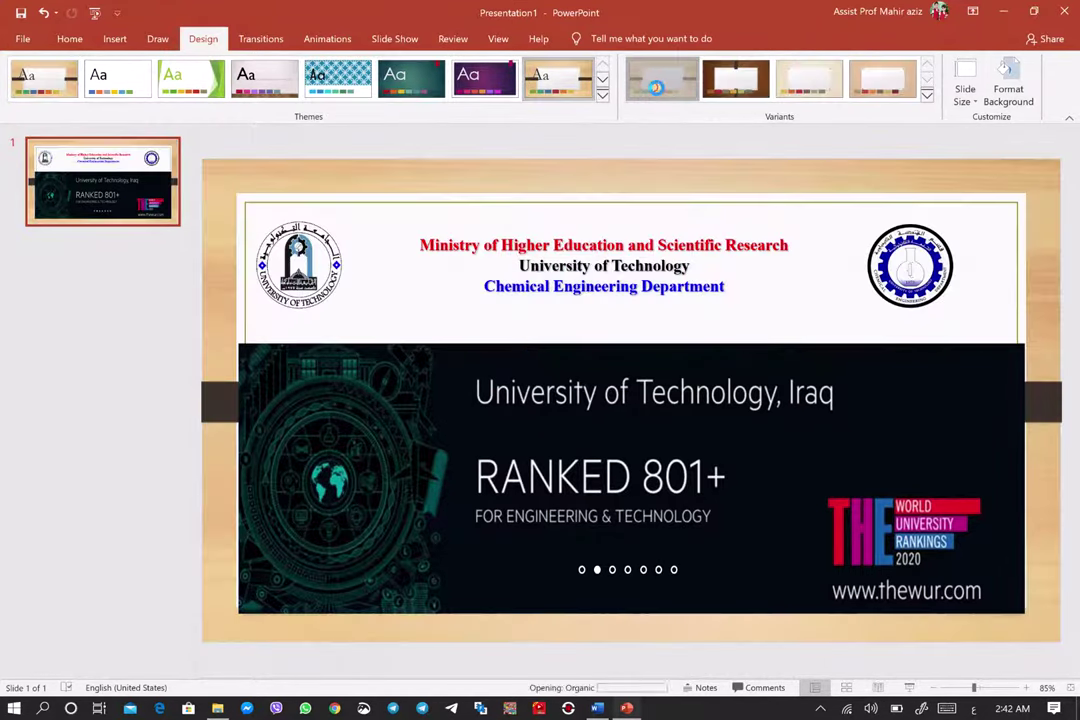
{"action": "left_click", "coordinate": [720, 98]}
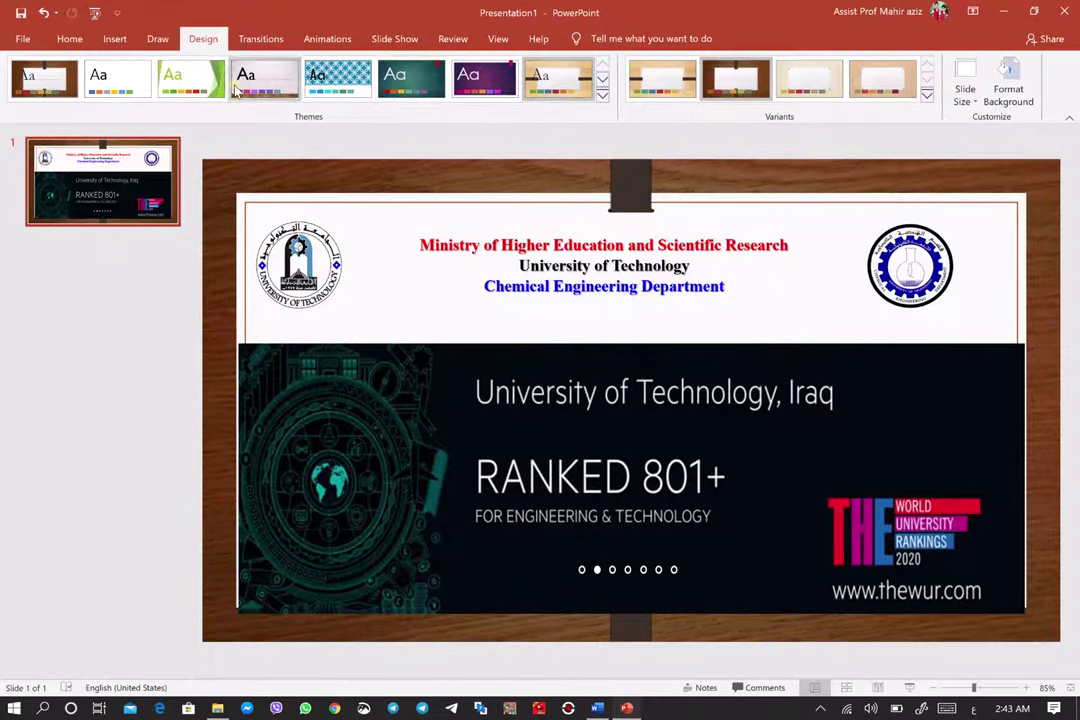
{"action": "left_click", "coordinate": [183, 87]}
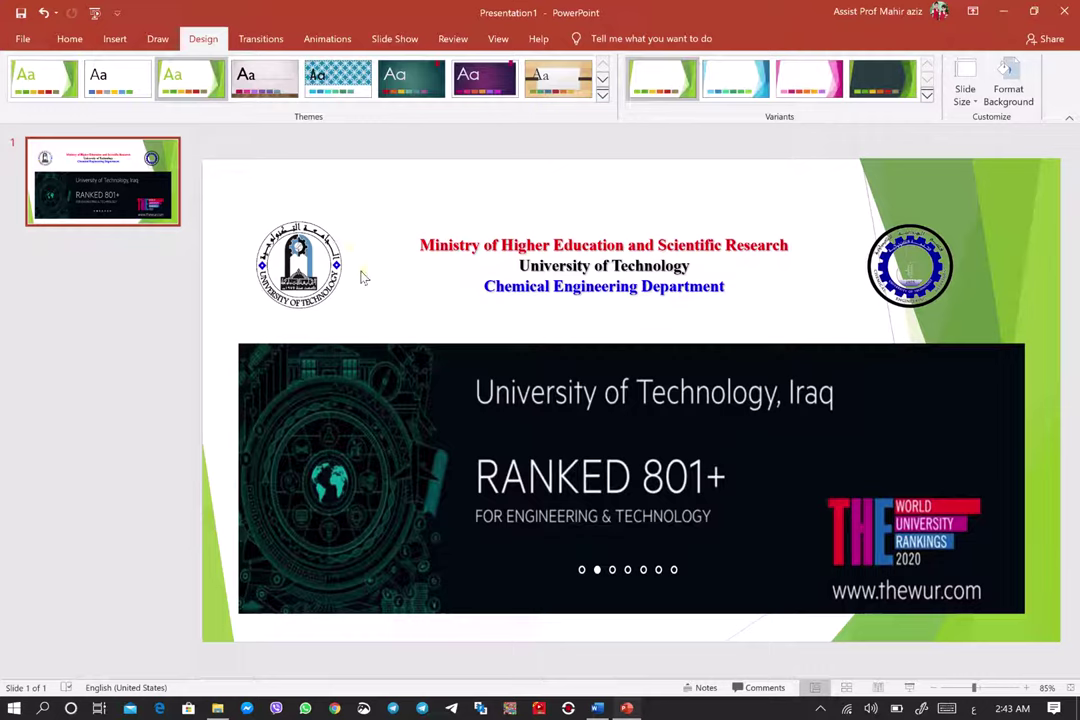
{"action": "left_click", "coordinate": [603, 95]}
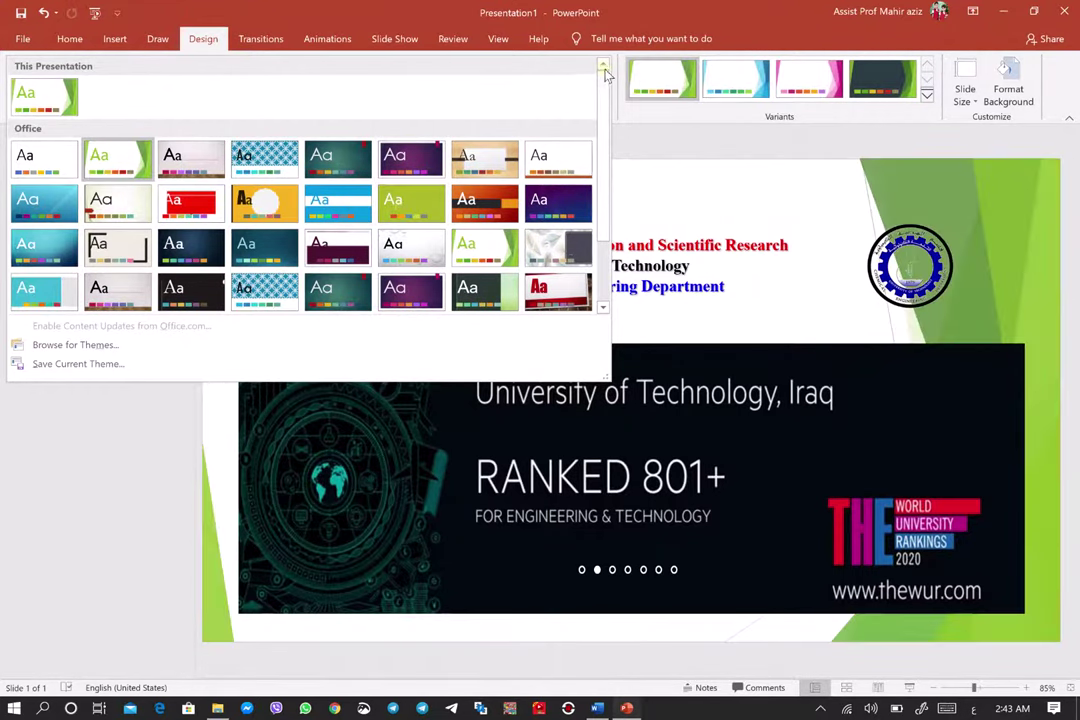
{"action": "left_click", "coordinate": [546, 107]}
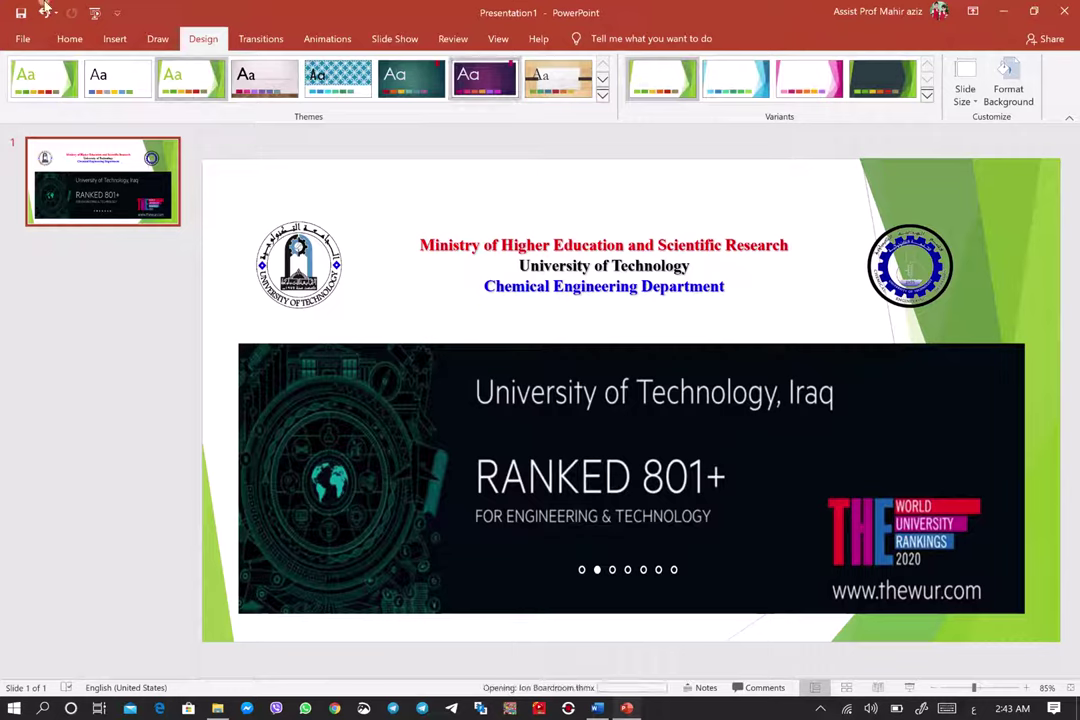
Insert a new Title Slide layout slide and click into its title placeholder
{"action": "left_click", "coordinate": [22, 42]}
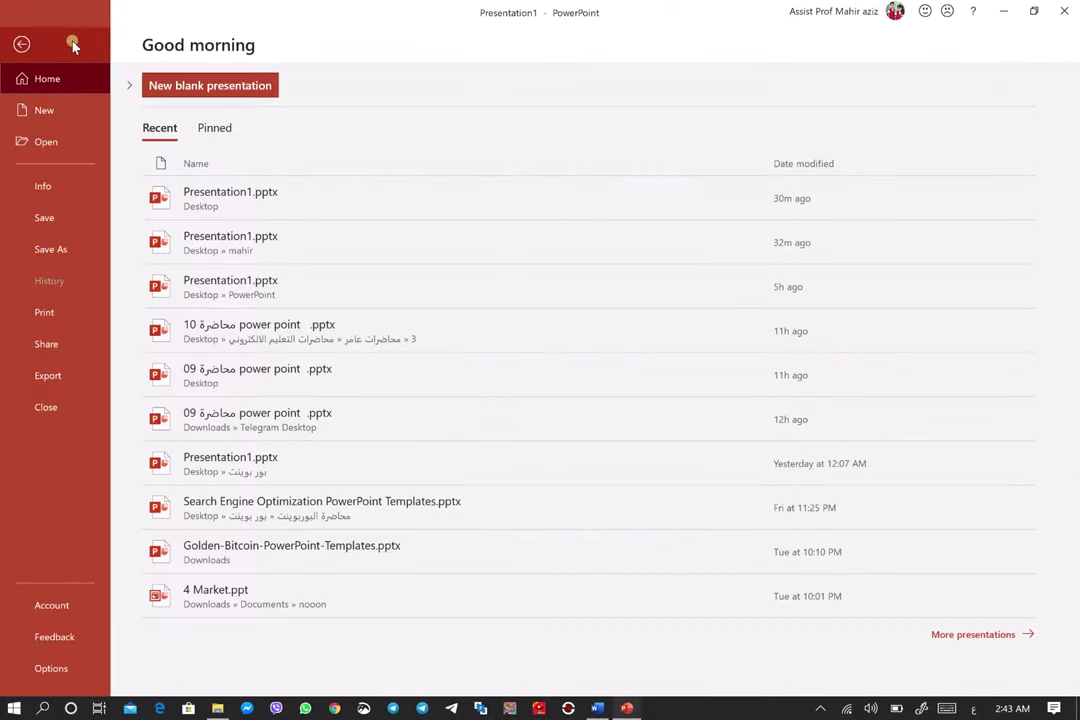
{"action": "left_click", "coordinate": [28, 44]}
{"action": "left_click", "coordinate": [72, 40]}
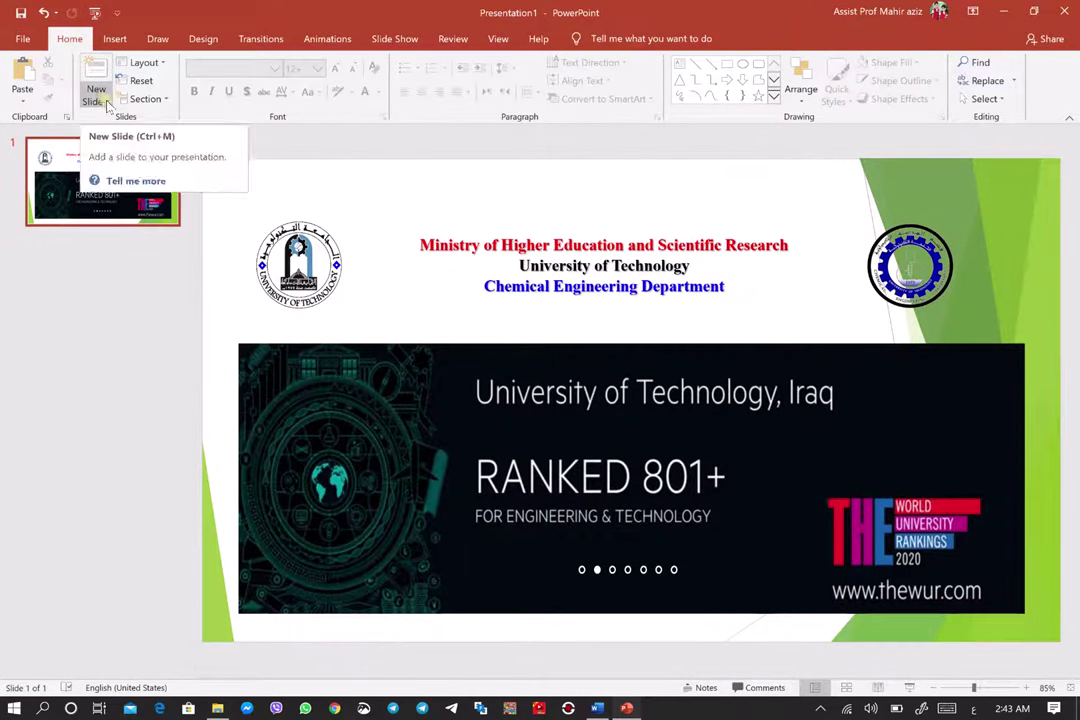
{"action": "left_click", "coordinate": [105, 103]}
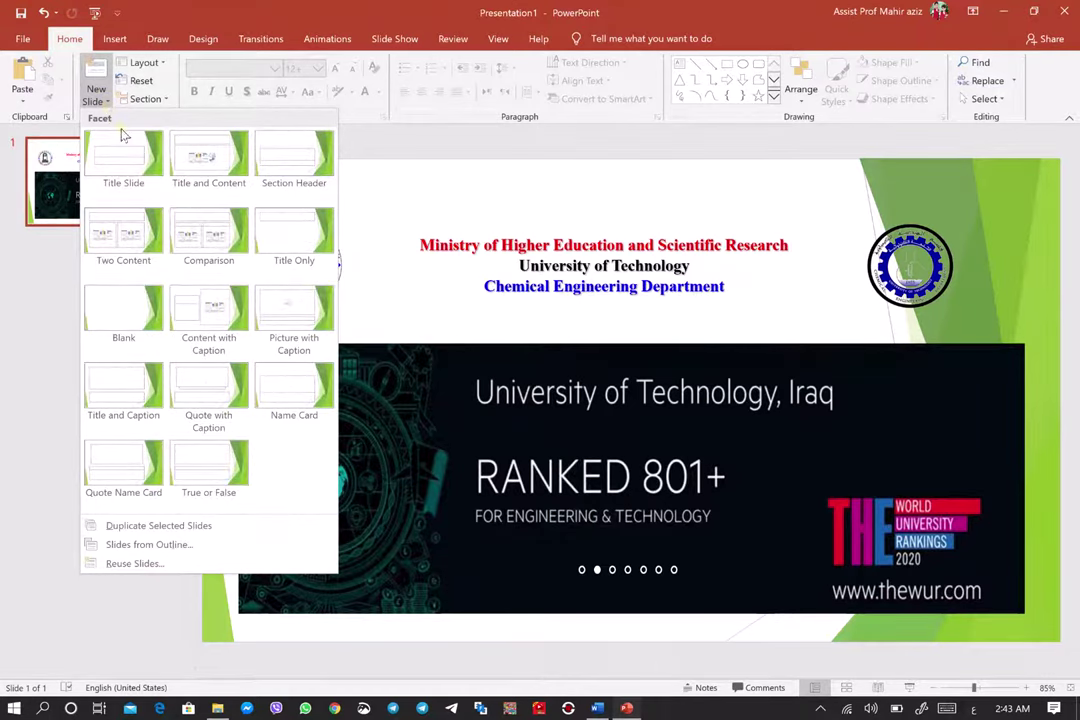
{"action": "left_click", "coordinate": [123, 165]}
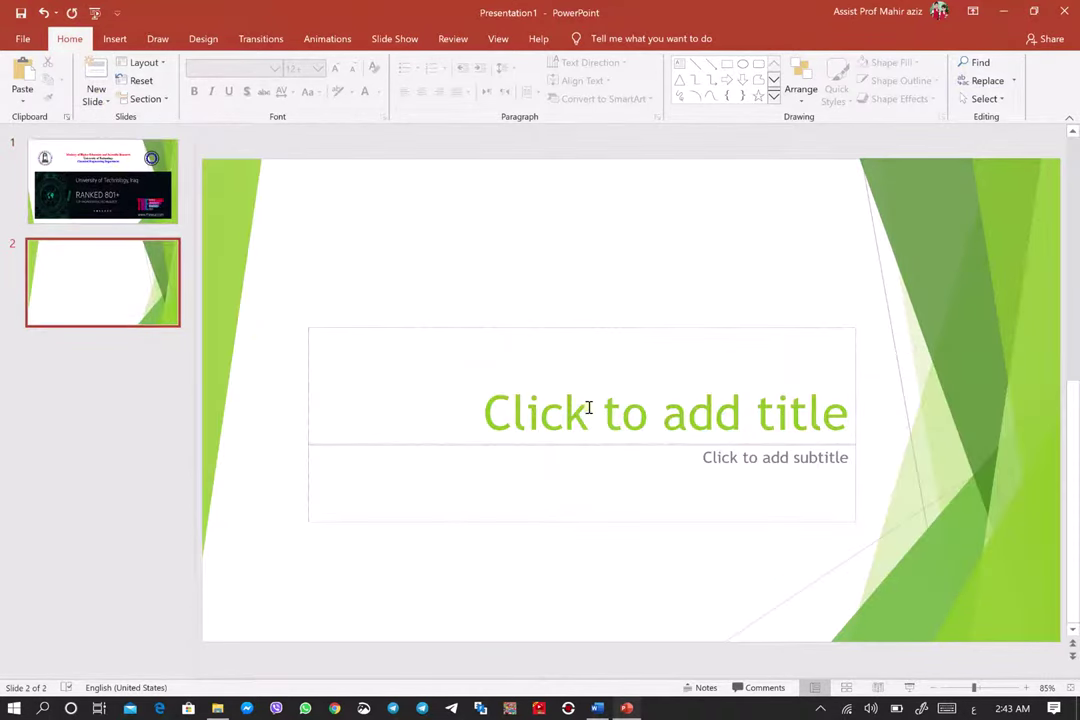
{"action": "left_click", "coordinate": [552, 400]}
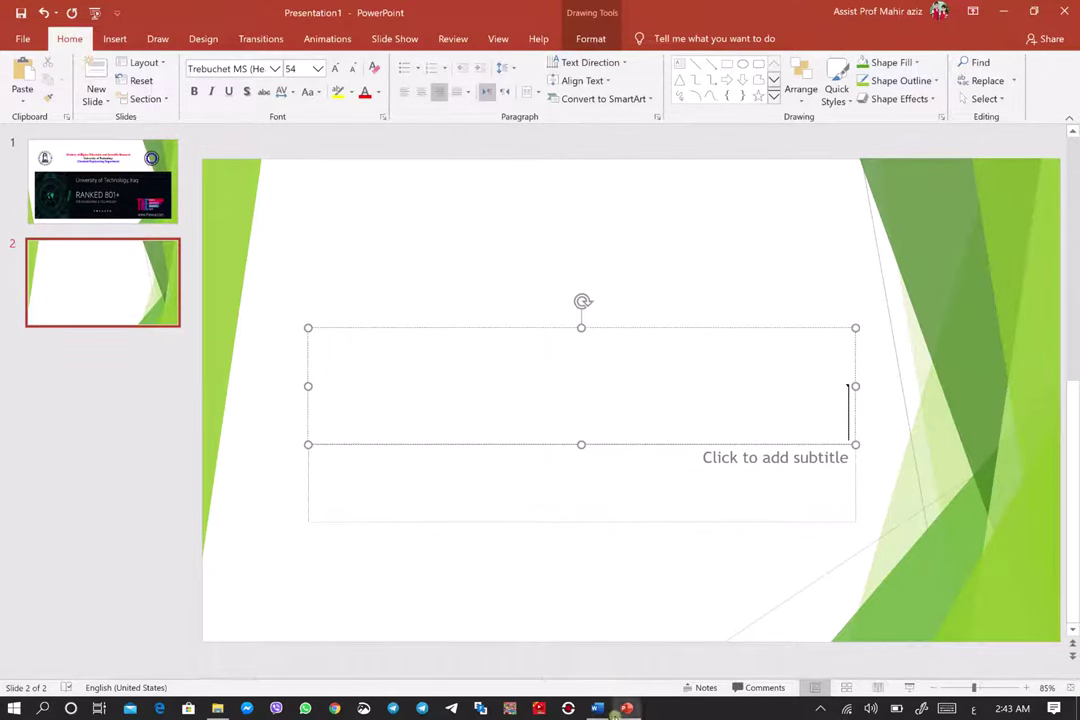
In Word, select the heading 'Introduction to Number system and codes' for copying
{"action": "left_click", "coordinate": [603, 710]}
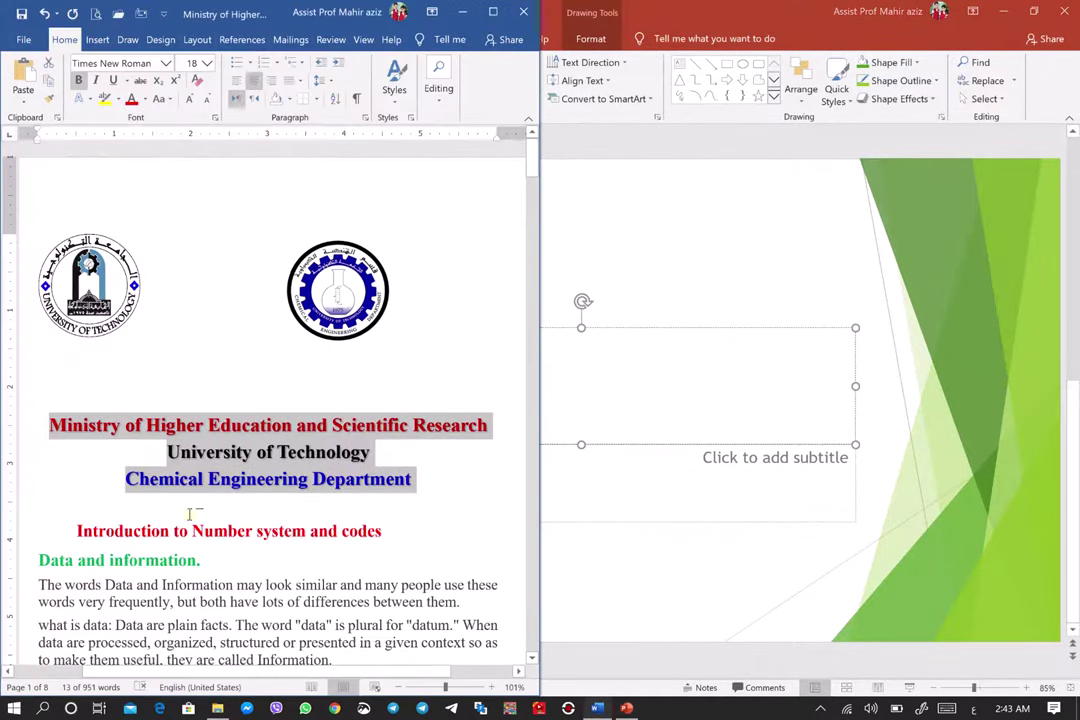
{"action": "left_click_drag", "start_coordinate": [77, 531], "coordinate": [381, 535]}
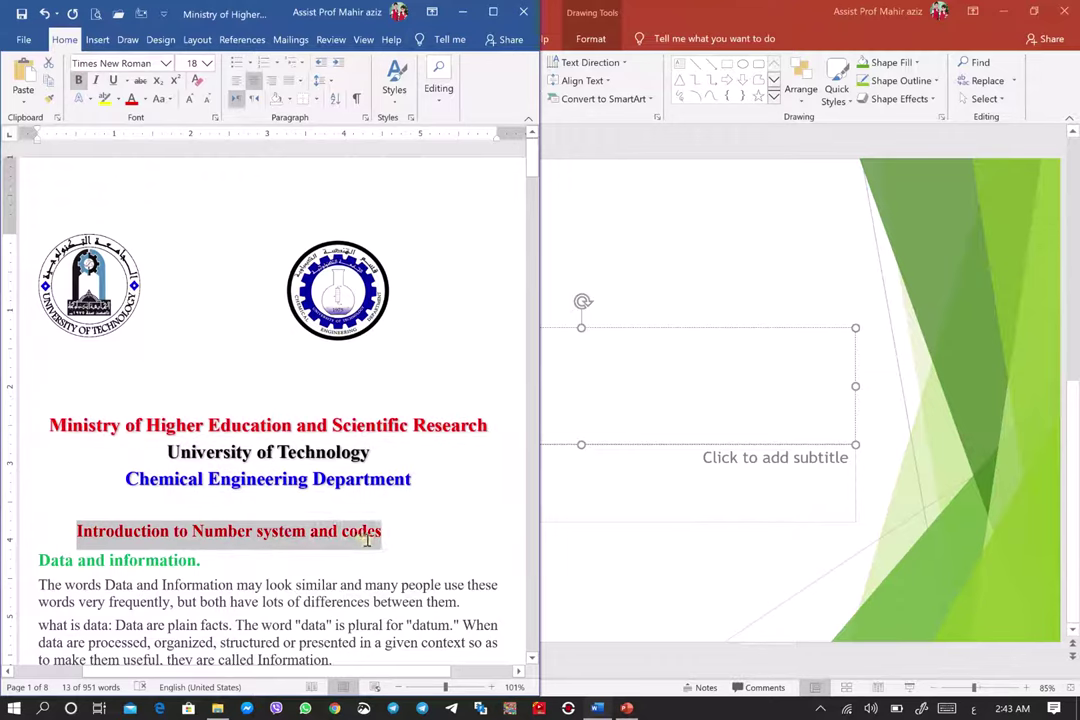
{"action": "right_click", "coordinate": [337, 533]}
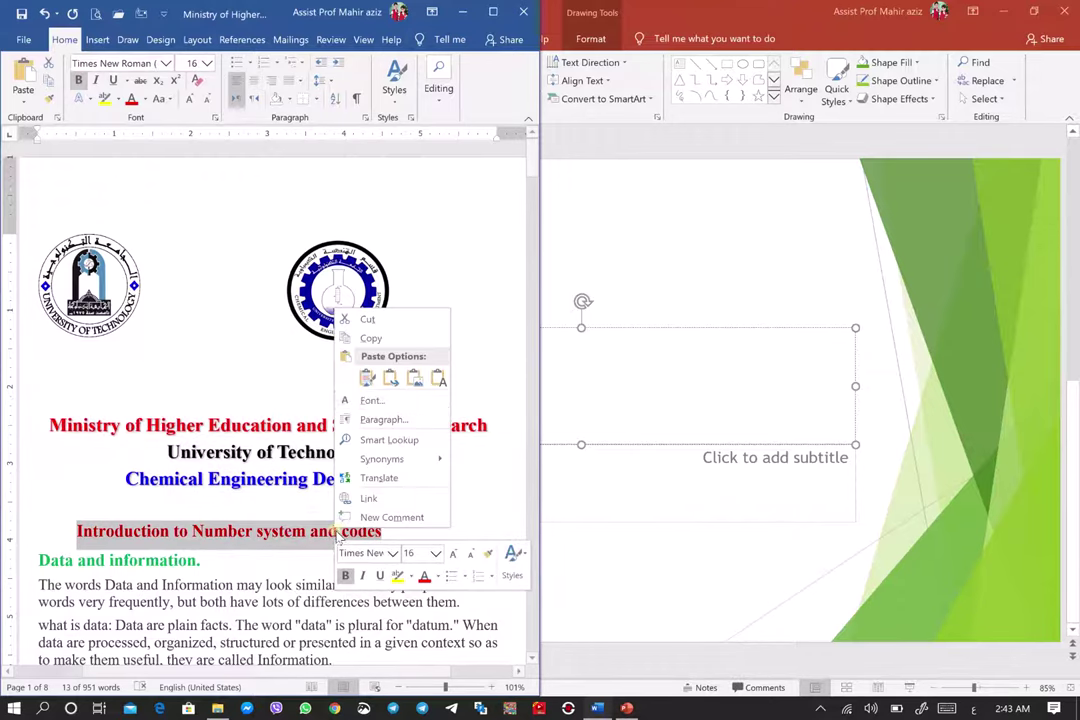
Paste the copied 'Introduction to Number system and codes' heading into slide 2's left-aligned title
{"action": "left_click", "coordinate": [366, 340]}
{"action": "key", "text": "super+Up"}
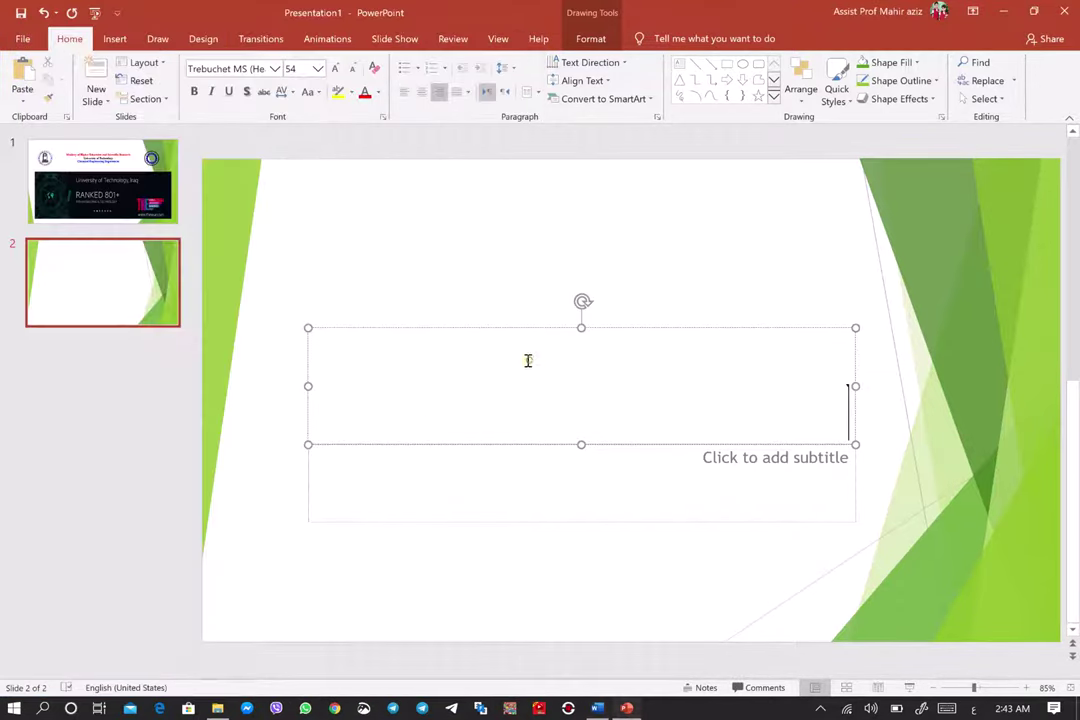
{"action": "right_click", "coordinate": [527, 360]}
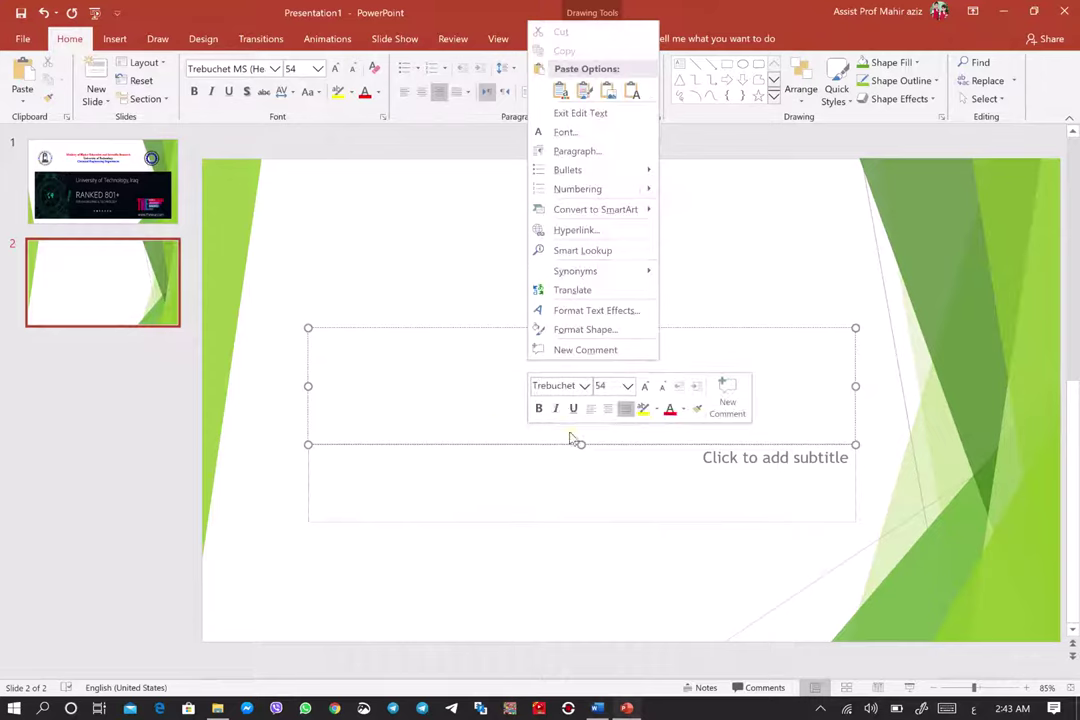
{"action": "left_click", "coordinate": [806, 418]}
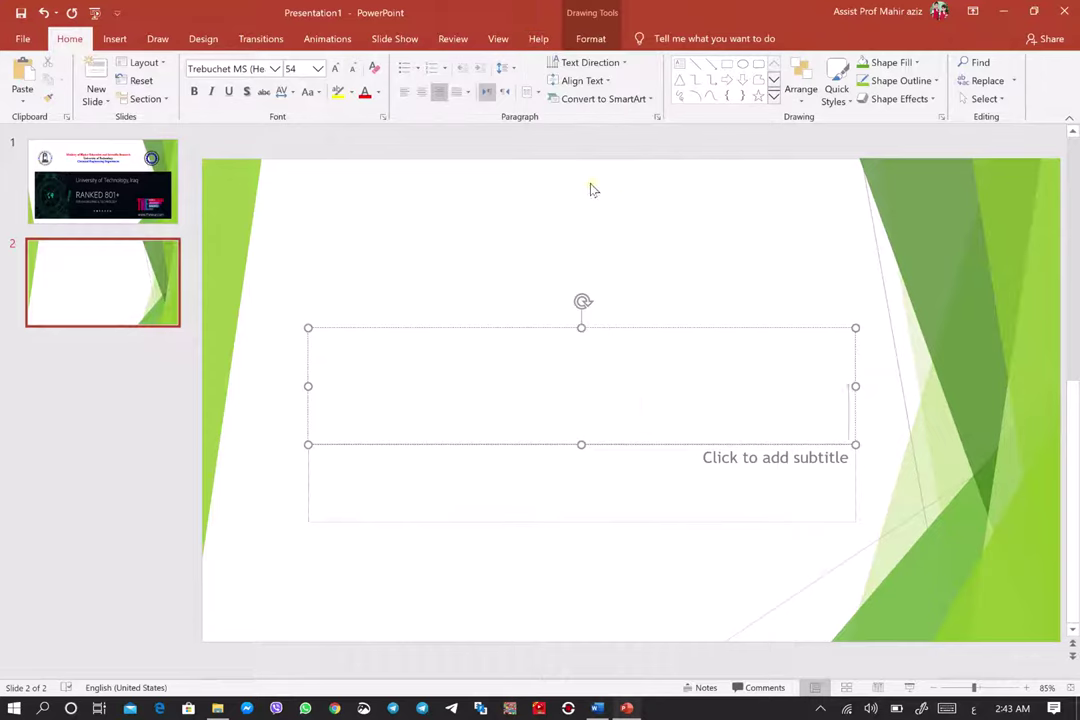
{"action": "left_click", "coordinate": [405, 92]}
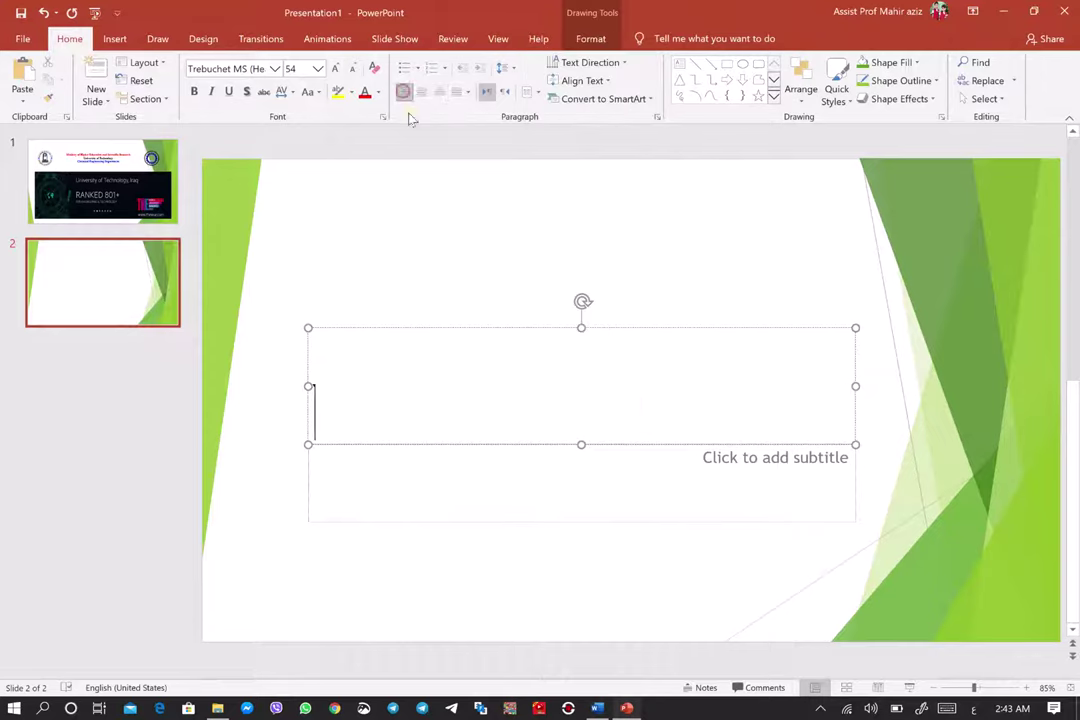
{"action": "right_click", "coordinate": [350, 402]}
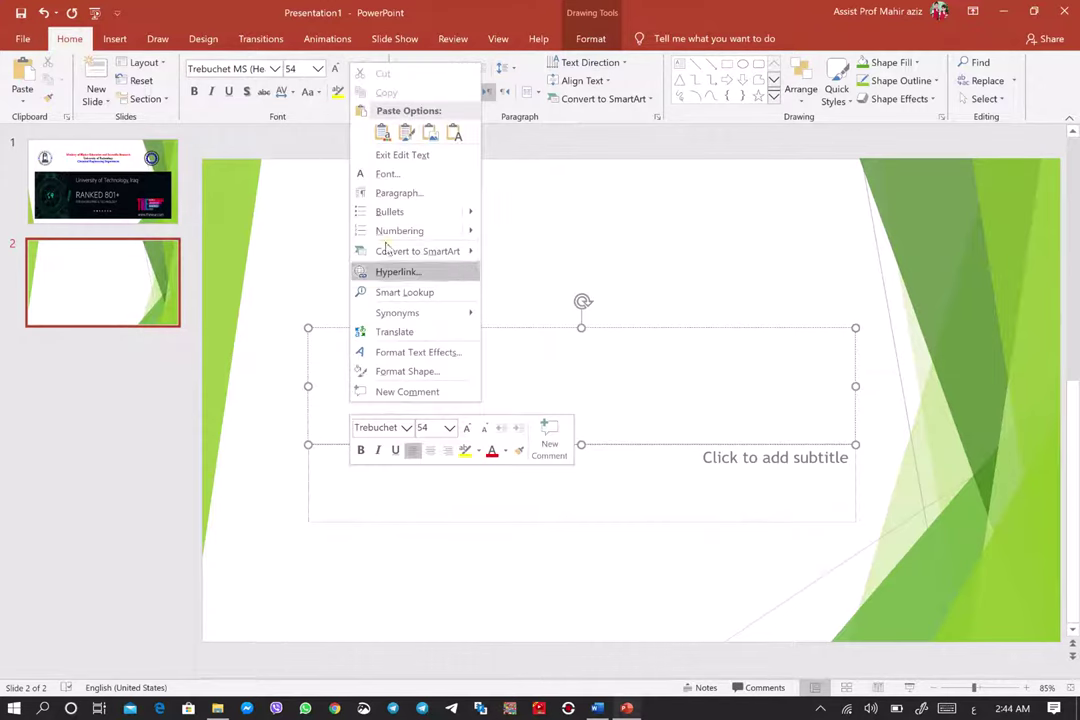
{"action": "left_click", "coordinate": [383, 133]}
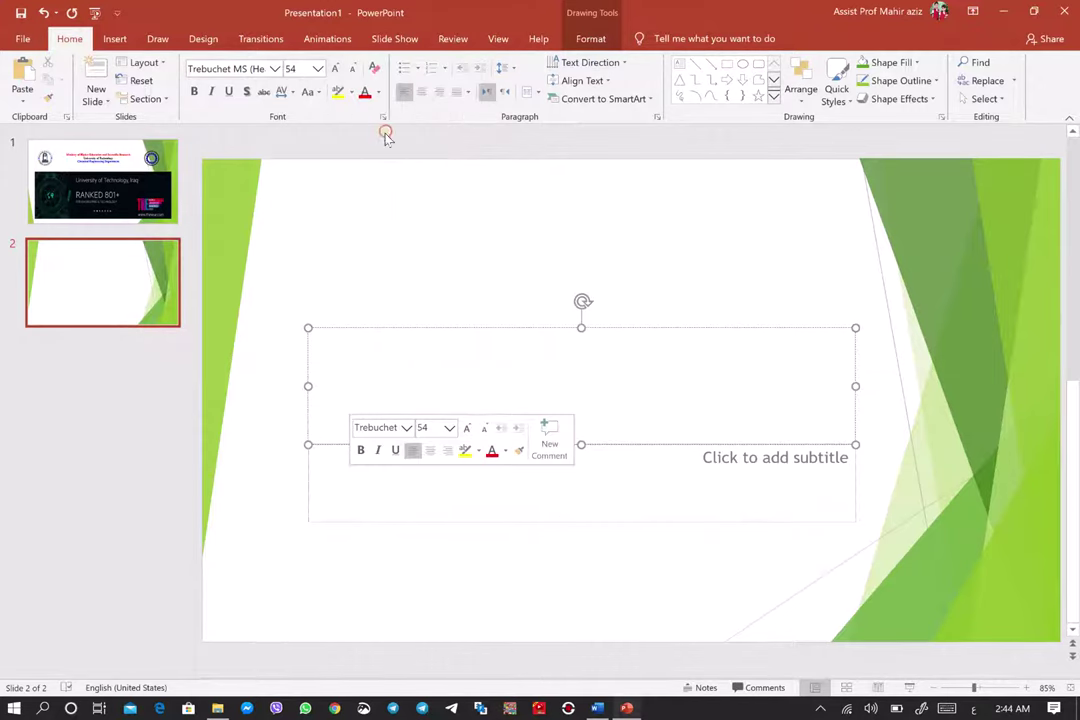
{"action": "left_click", "coordinate": [485, 475]}
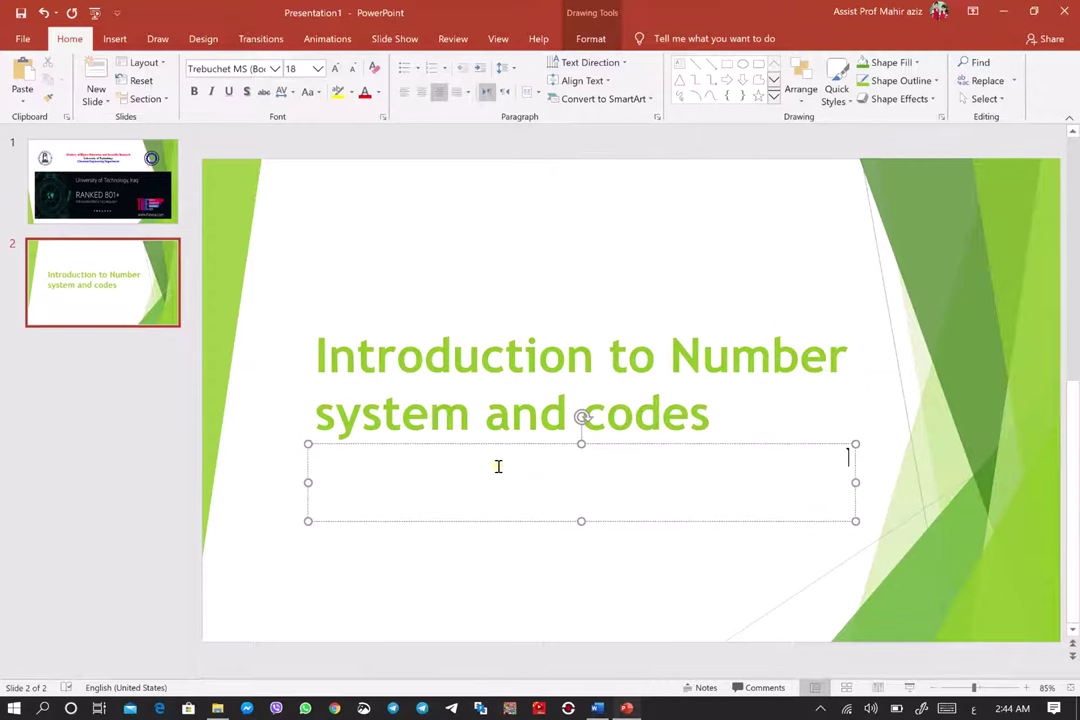
Copy 'Data and information.' from the Word handout and paste it into slide 2's subtitle
{"action": "left_click", "coordinate": [597, 706]}
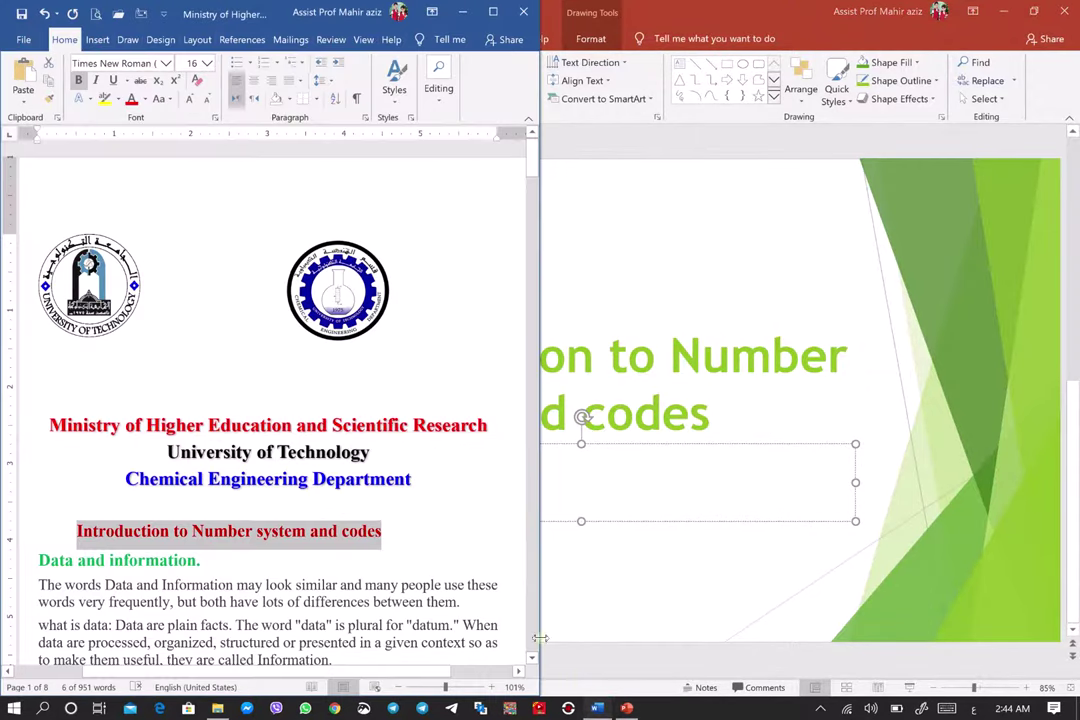
{"action": "left_click_drag", "start_coordinate": [40, 563], "coordinate": [152, 558]}
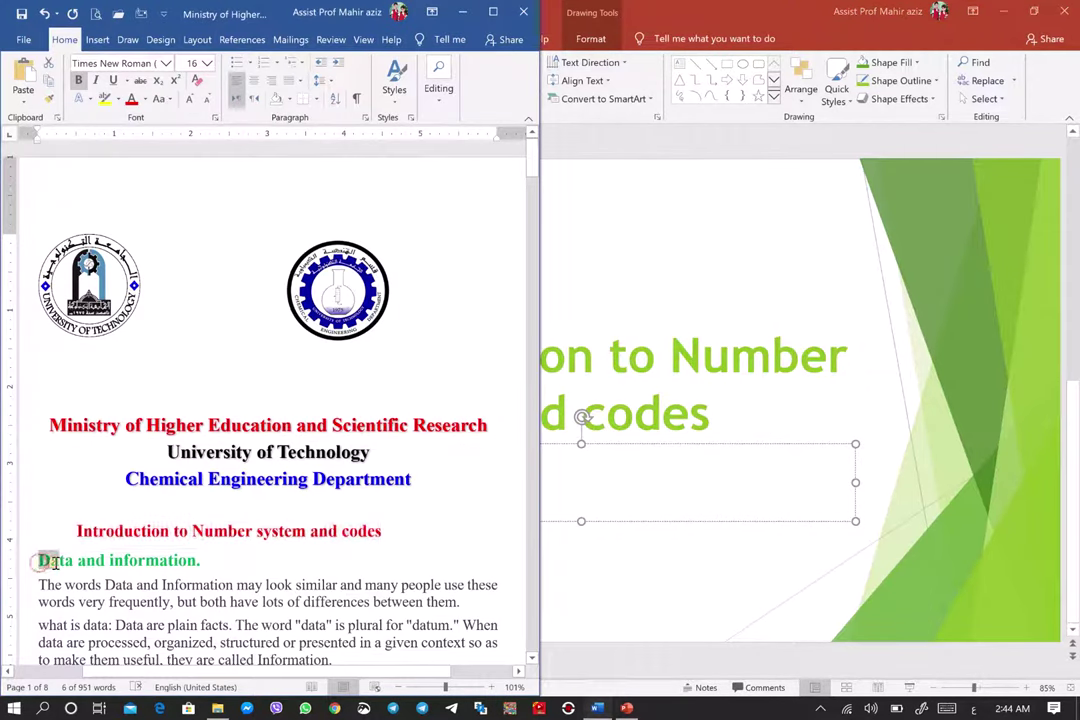
{"action": "right_click", "coordinate": [155, 557]}
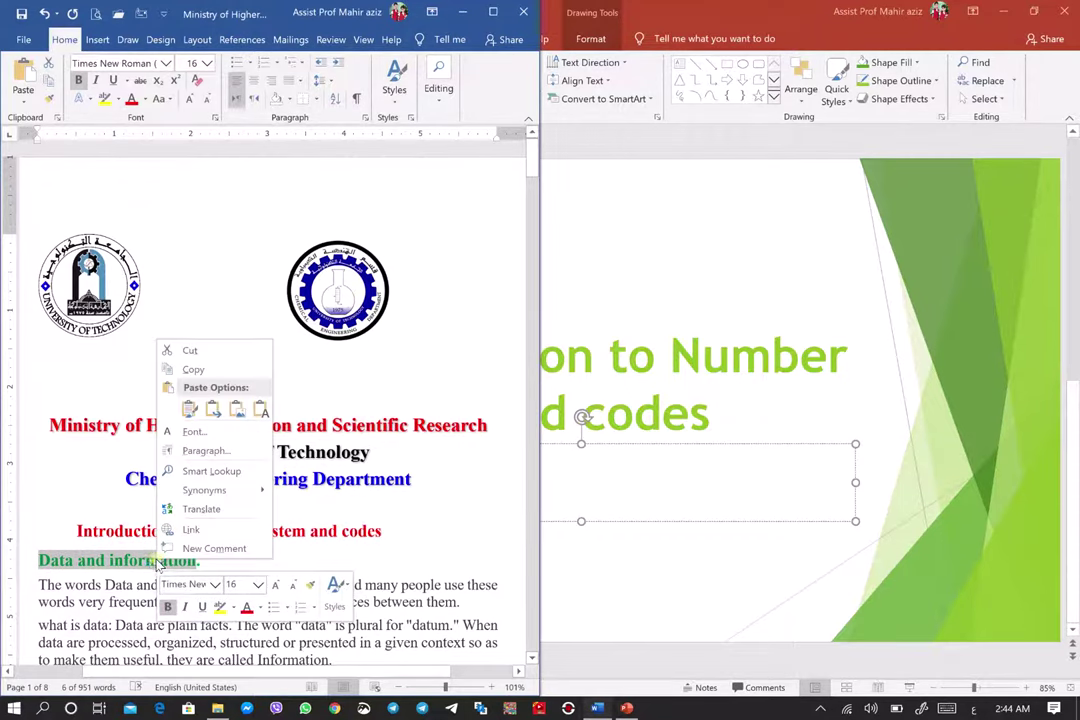
{"action": "left_click", "coordinate": [193, 369]}
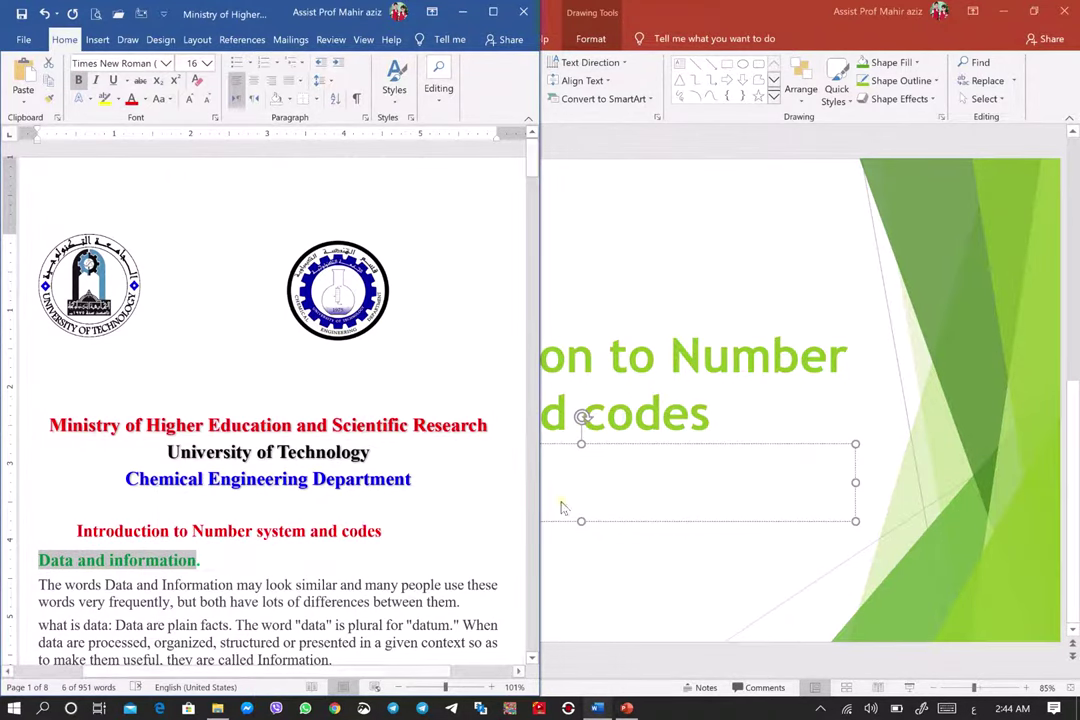
{"action": "left_click", "coordinate": [598, 484]}
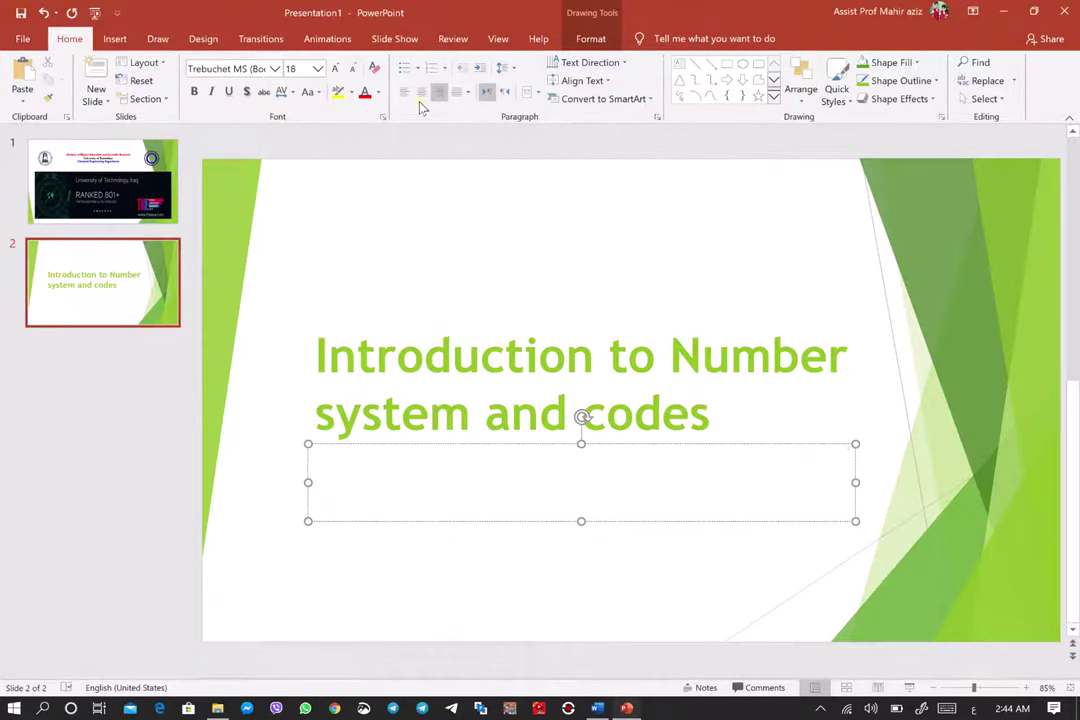
{"action": "left_click", "coordinate": [460, 452]}
{"action": "right_click", "coordinate": [439, 485]}
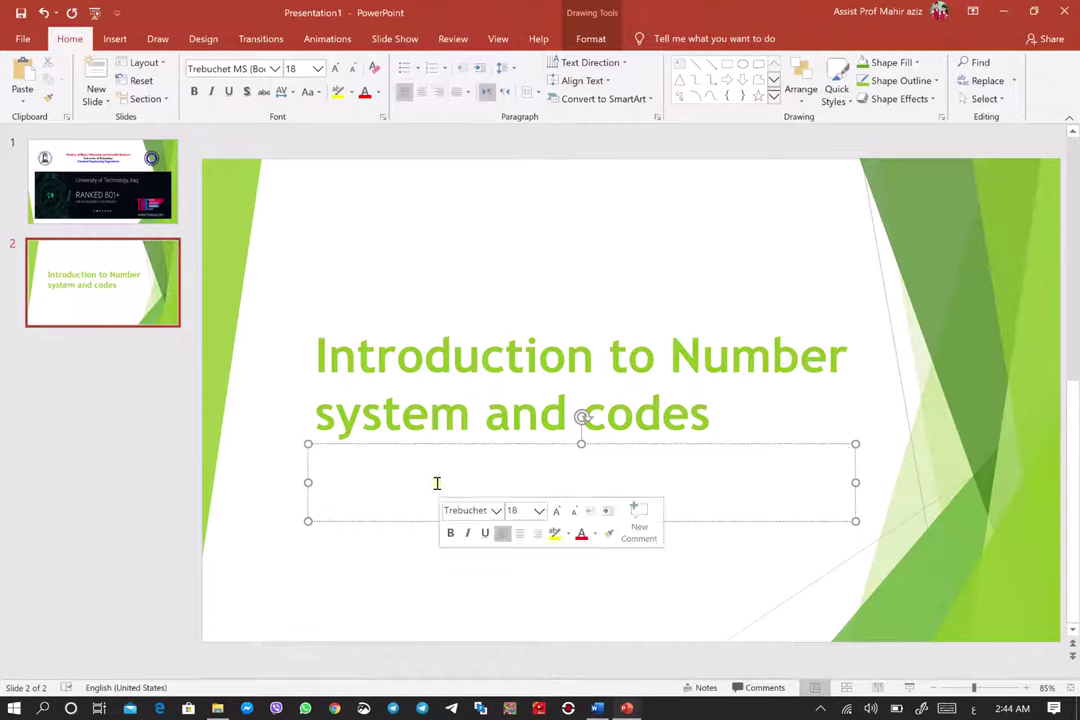
{"action": "left_click", "coordinate": [469, 216]}
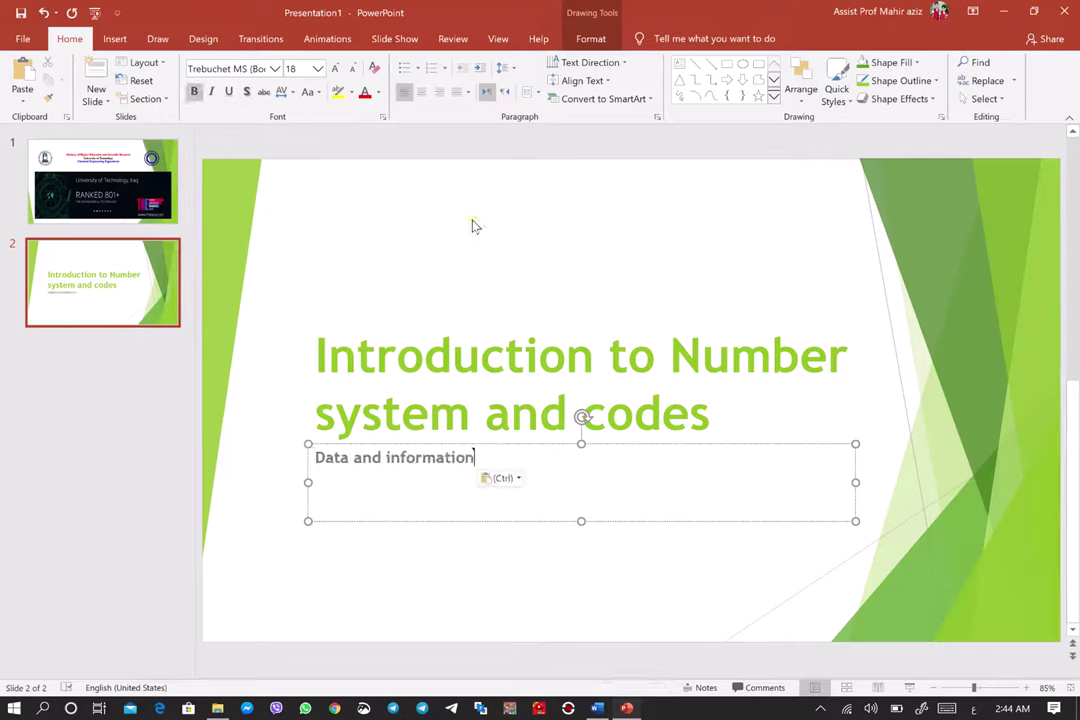
{"action": "left_click_drag", "start_coordinate": [718, 418], "coordinate": [390, 370]}
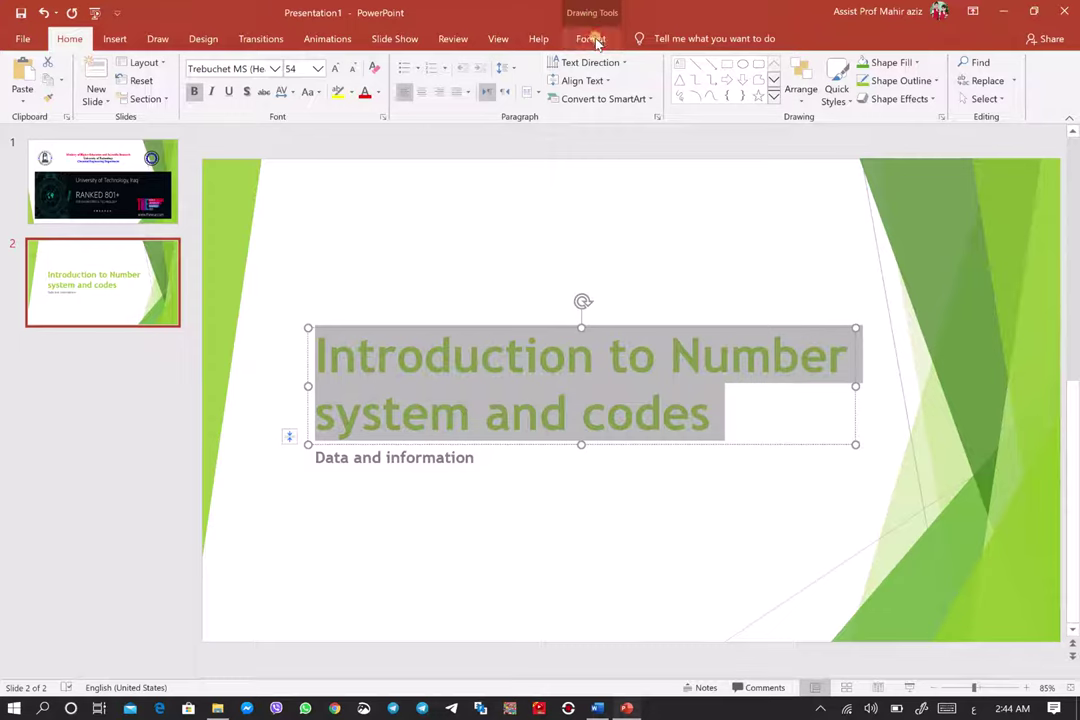
Colour the slide 2 title text red with a yellow text outline
{"action": "left_click", "coordinate": [592, 39]}
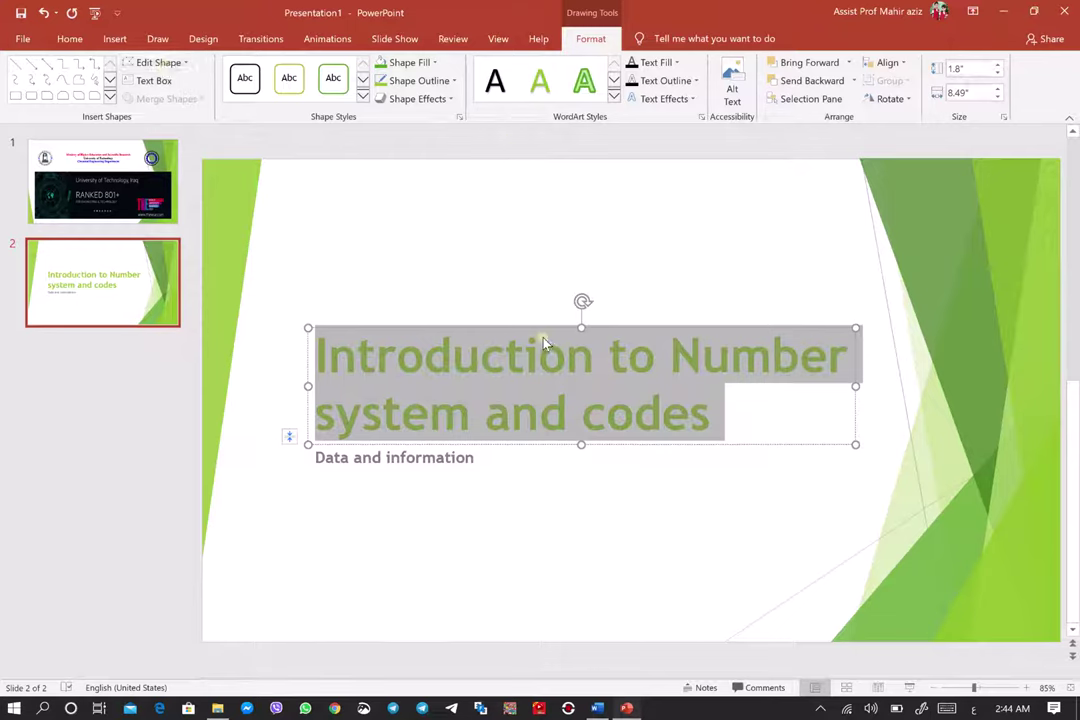
{"action": "left_click", "coordinate": [676, 63]}
{"action": "left_click", "coordinate": [644, 187]}
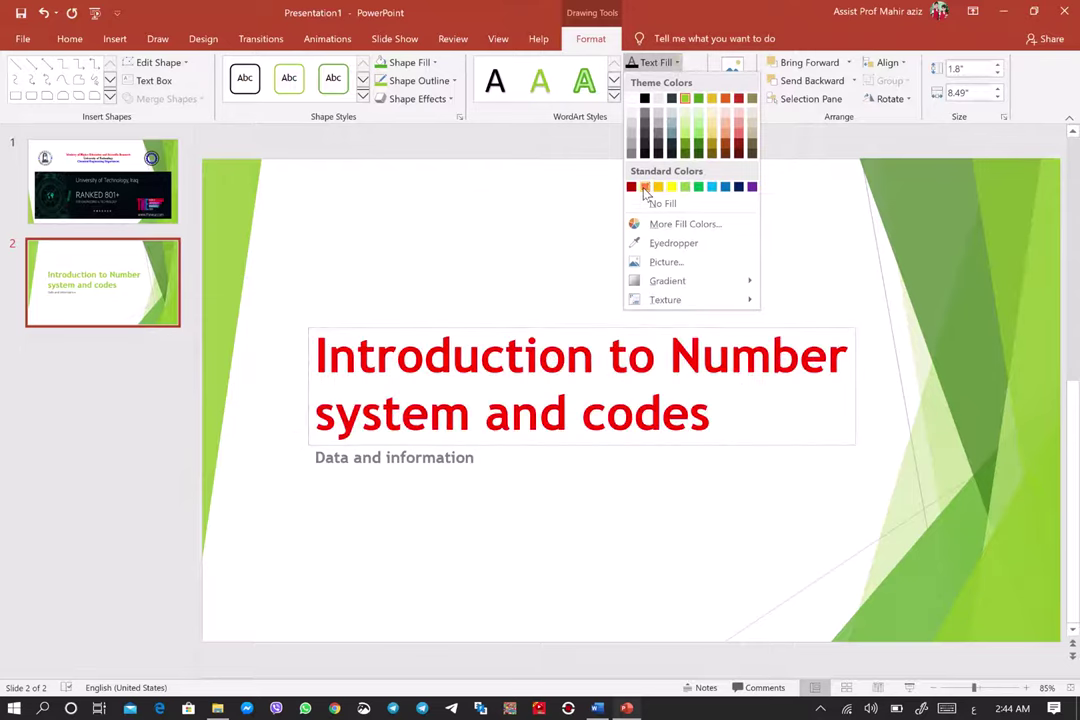
{"action": "left_click", "coordinate": [644, 188]}
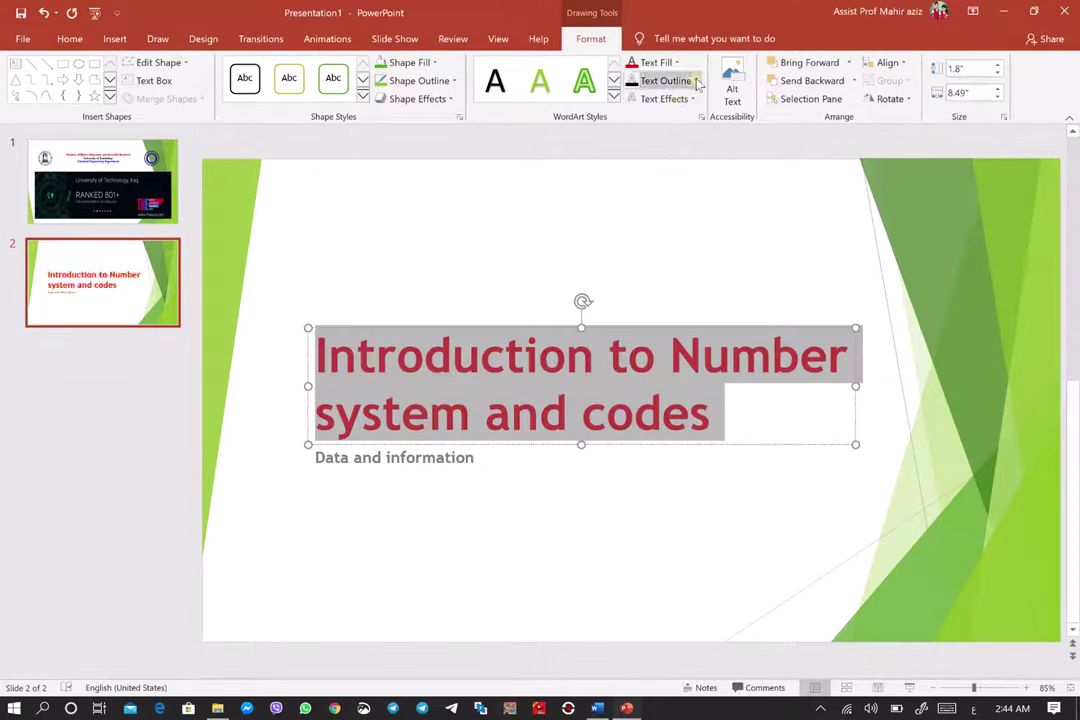
{"action": "left_click", "coordinate": [697, 82]}
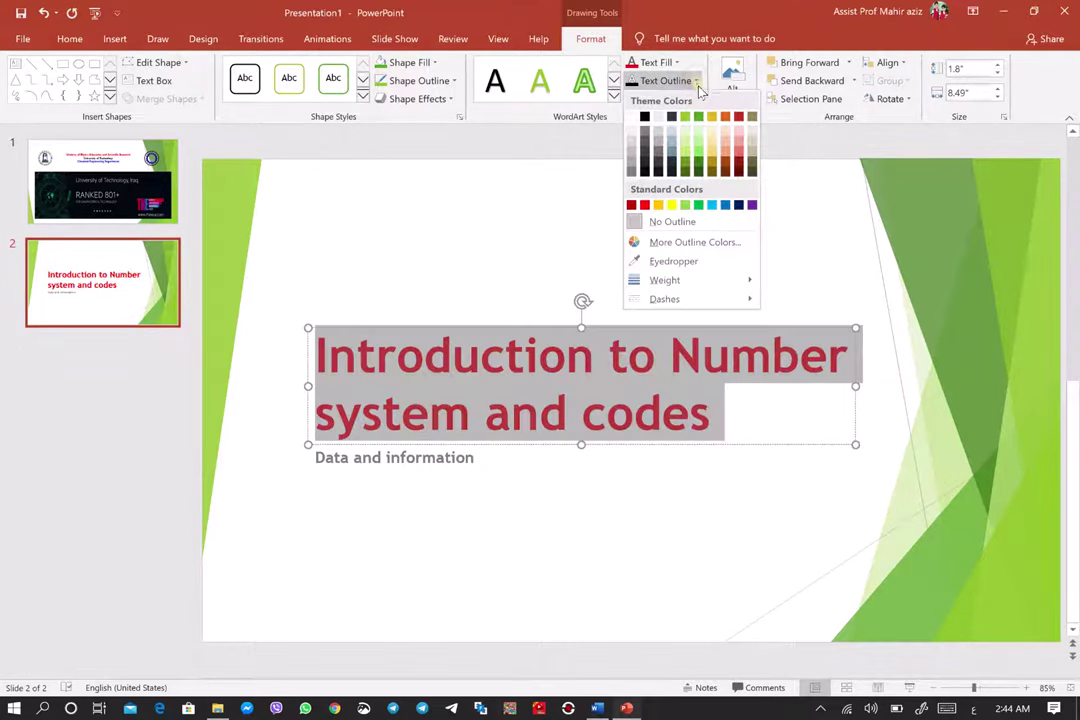
{"action": "left_click", "coordinate": [672, 207]}
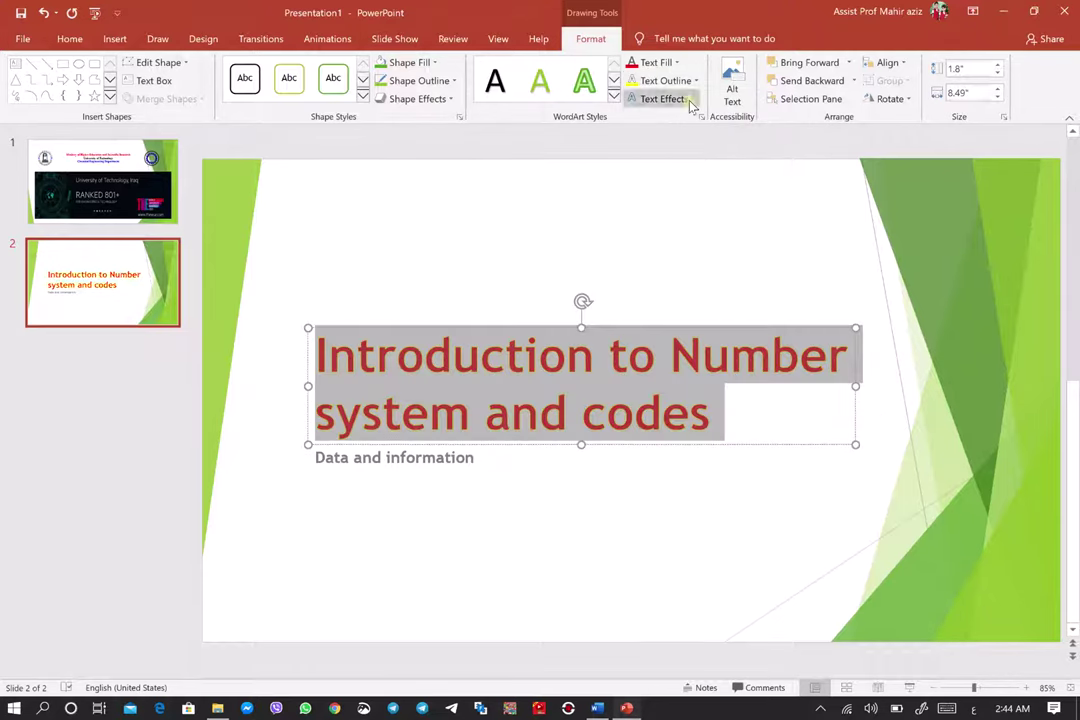
Add a glow text effect to the title and centre-align it
{"action": "left_click", "coordinate": [690, 101]}
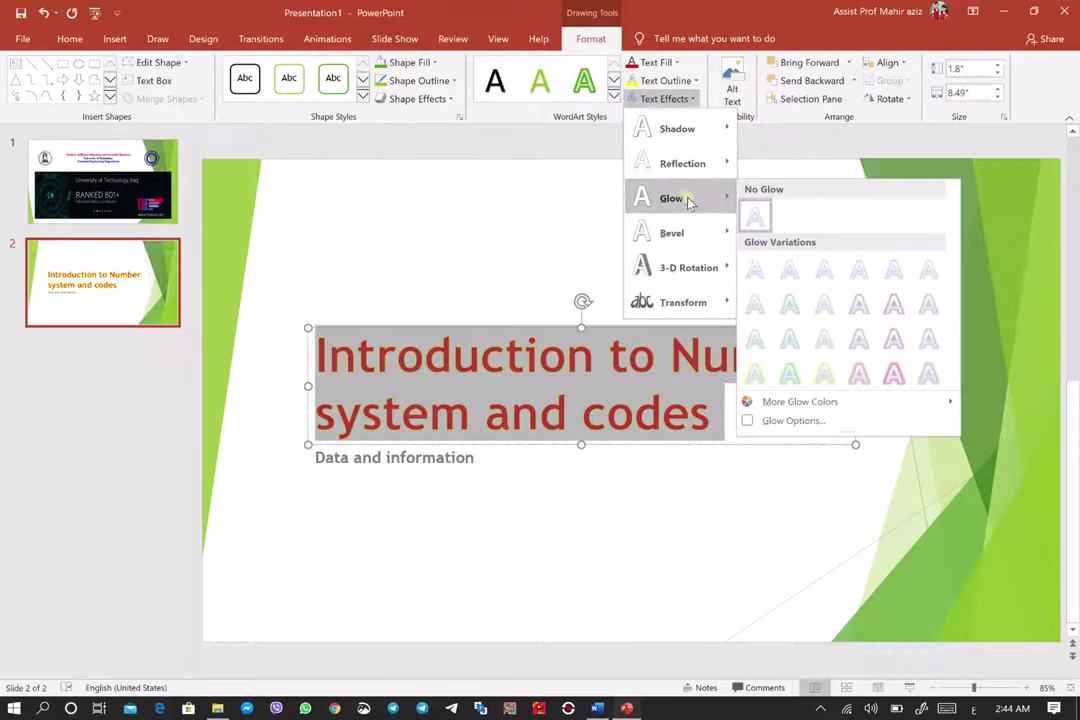
{"action": "mouse_move", "coordinate": [672, 198]}
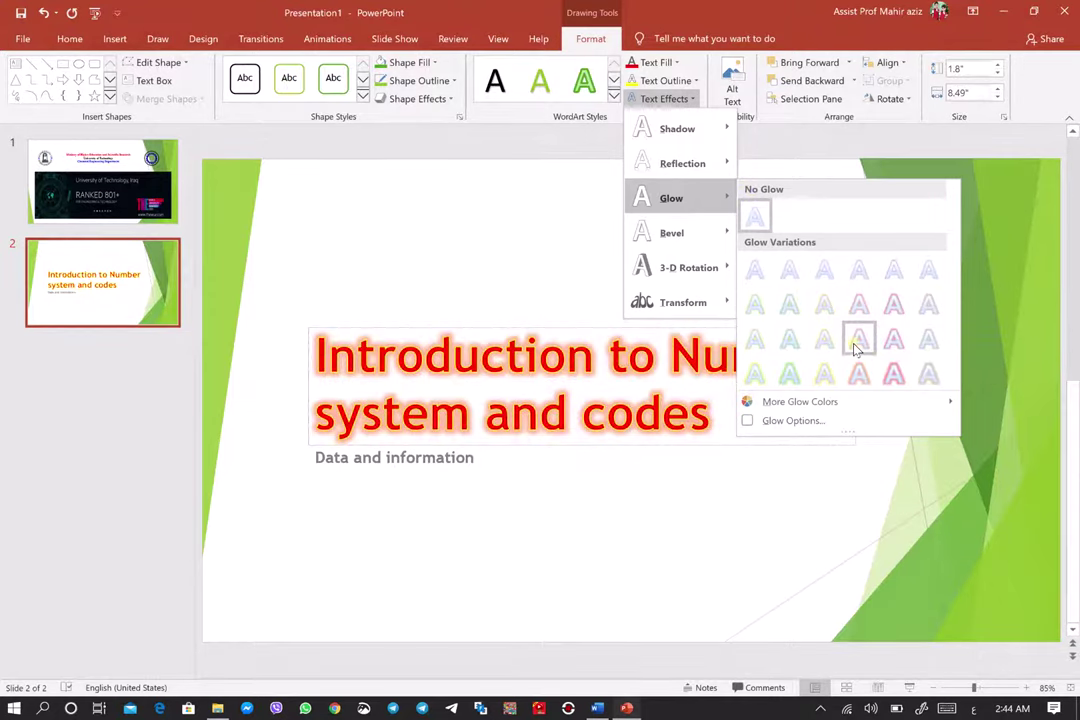
{"action": "left_click", "coordinate": [857, 342]}
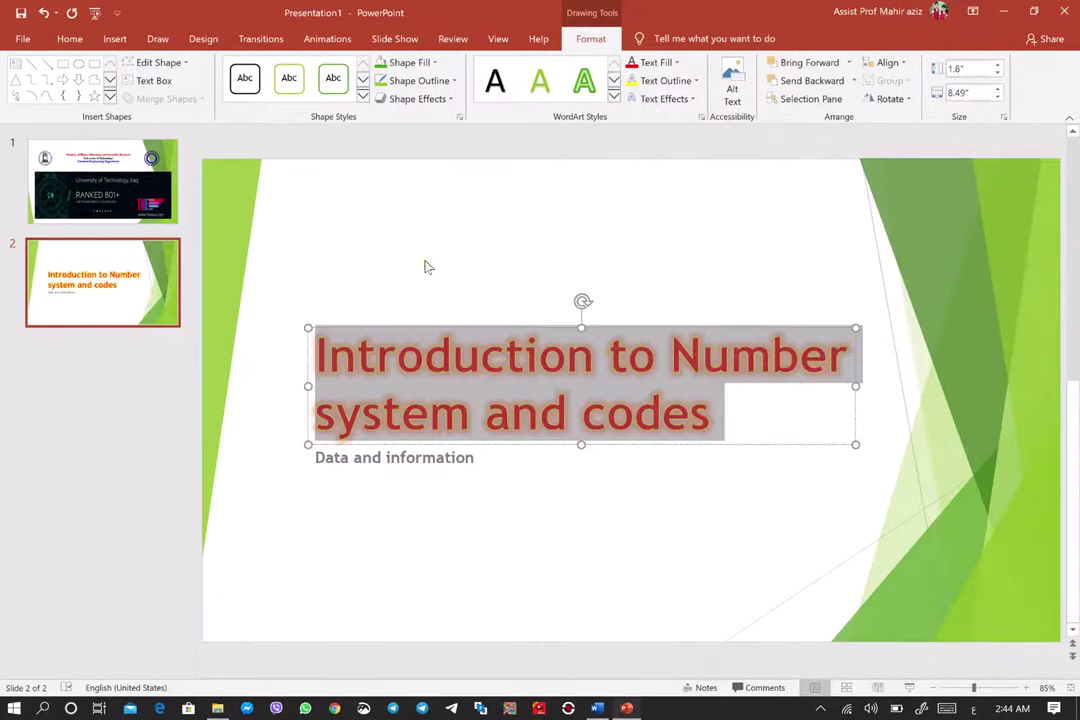
{"action": "left_click", "coordinate": [70, 38]}
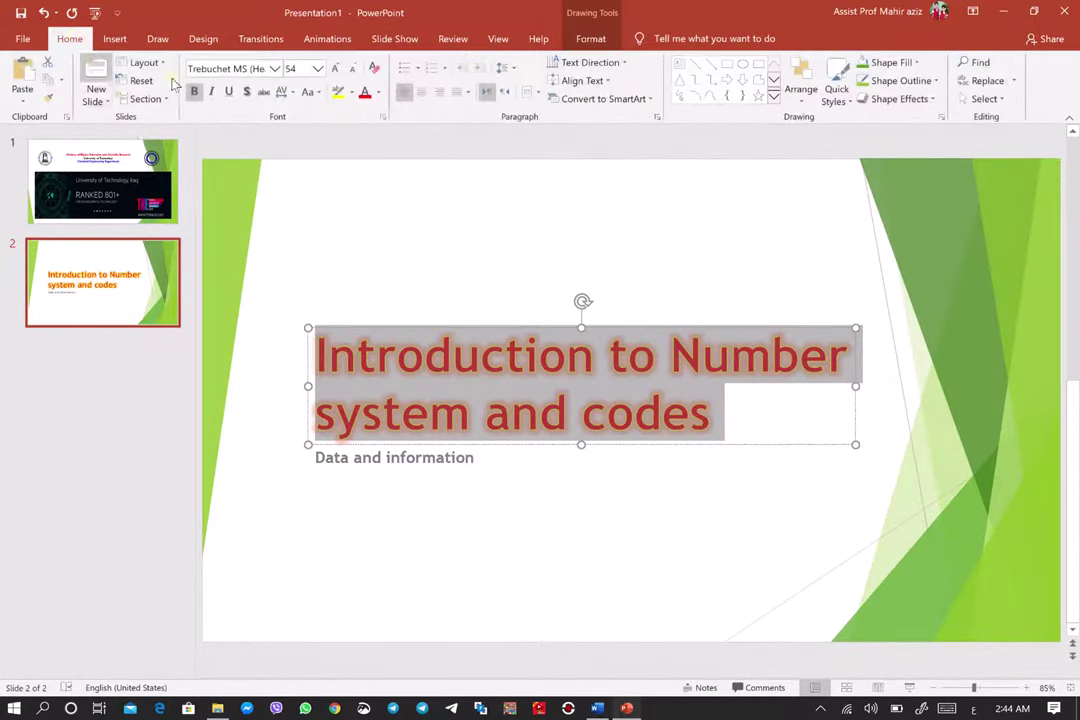
{"action": "left_click", "coordinate": [421, 91]}
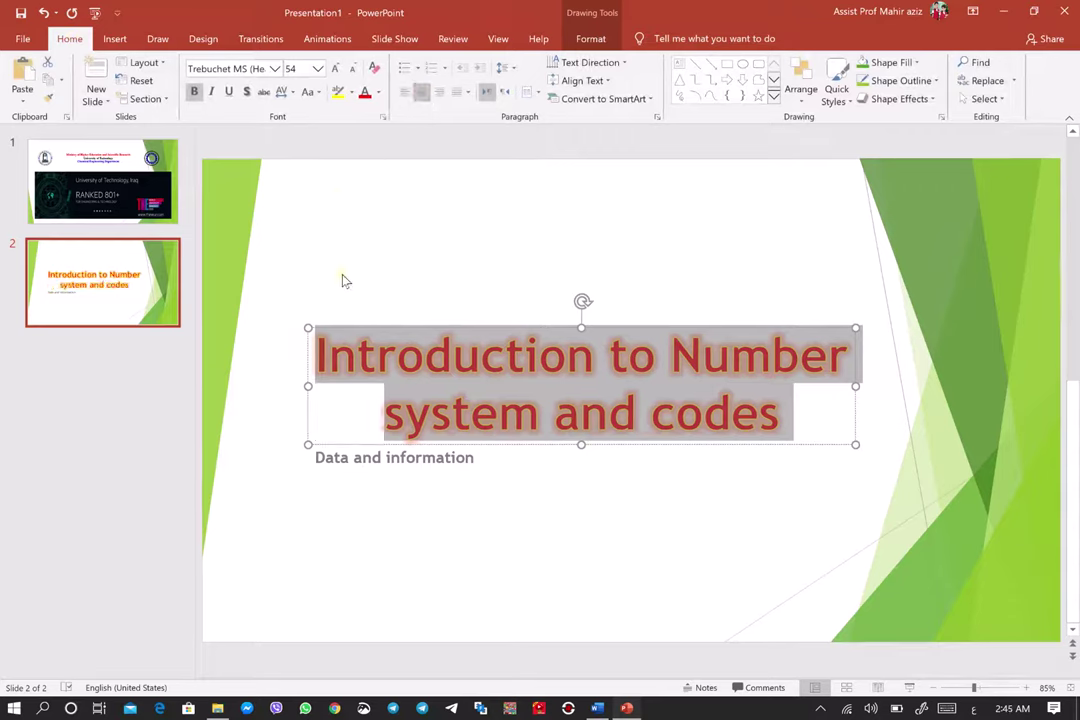
Drag slide 2's title box up near the top edge, leaving the subtitle below
{"action": "left_click_drag", "start_coordinate": [545, 324], "coordinate": [527, 210]}
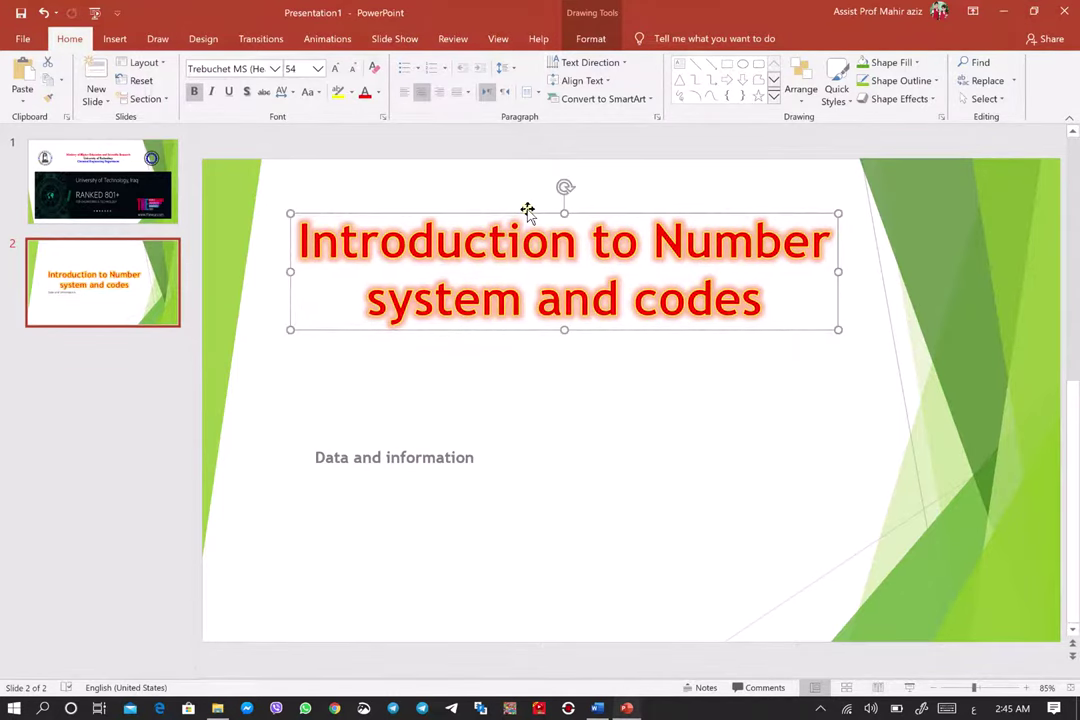
{"action": "left_click", "coordinate": [476, 457]}
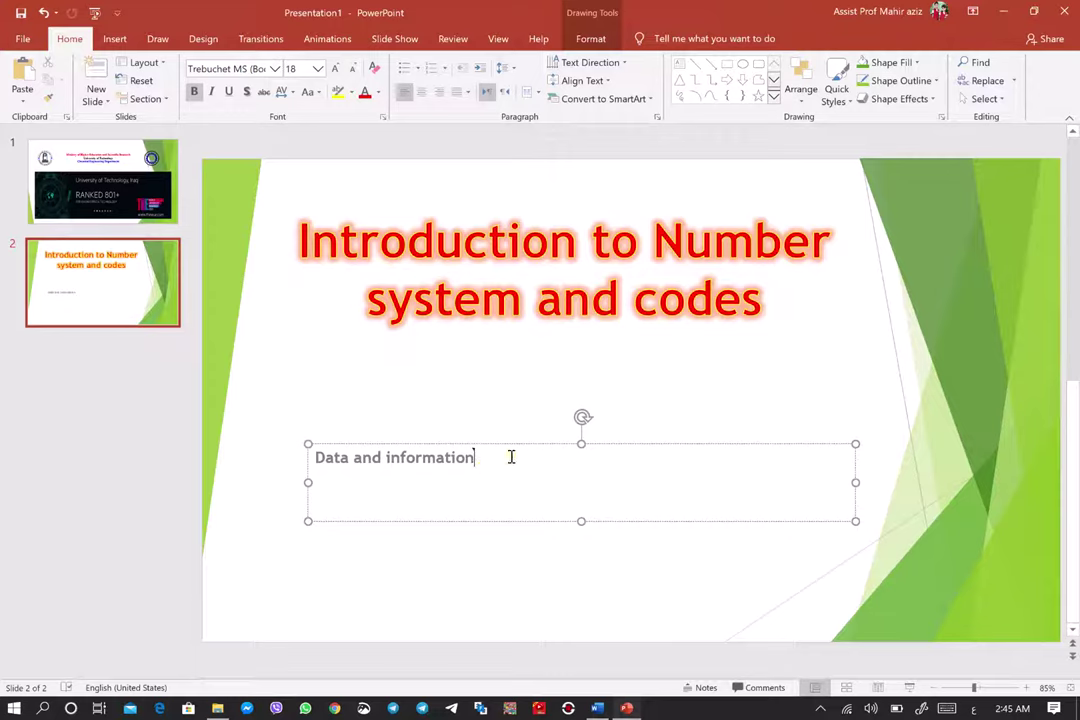
Centre the 'Data and information' subtitle and enlarge its font to 44
{"action": "left_click_drag", "start_coordinate": [481, 457], "coordinate": [315, 457]}
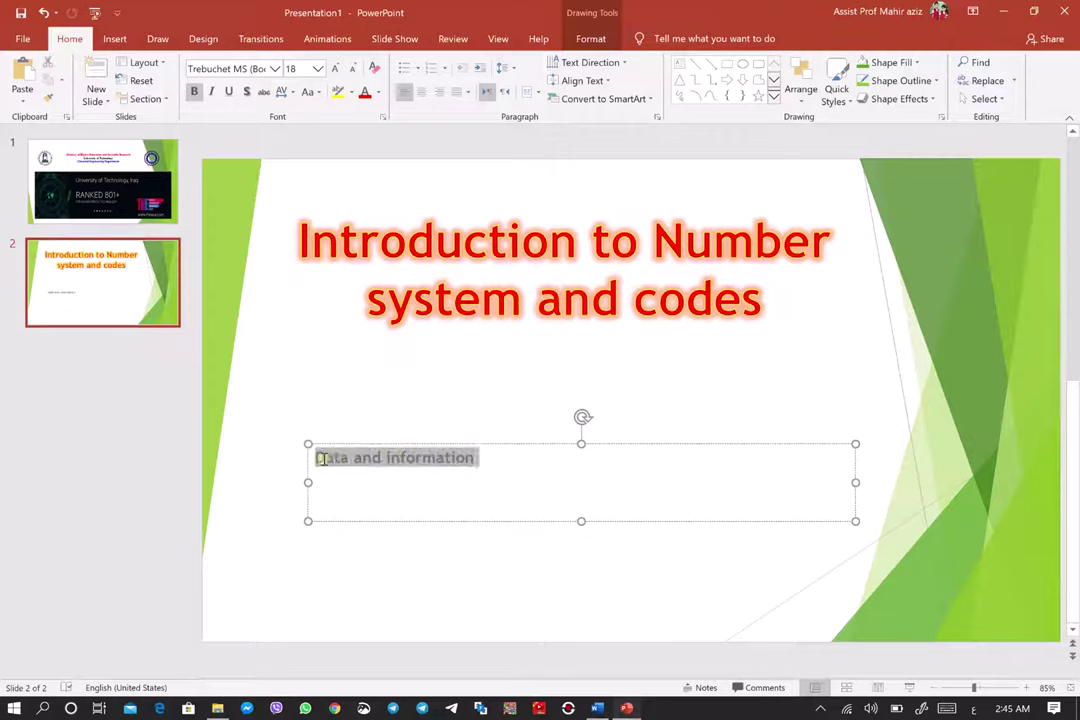
{"action": "left_click", "coordinate": [421, 91]}
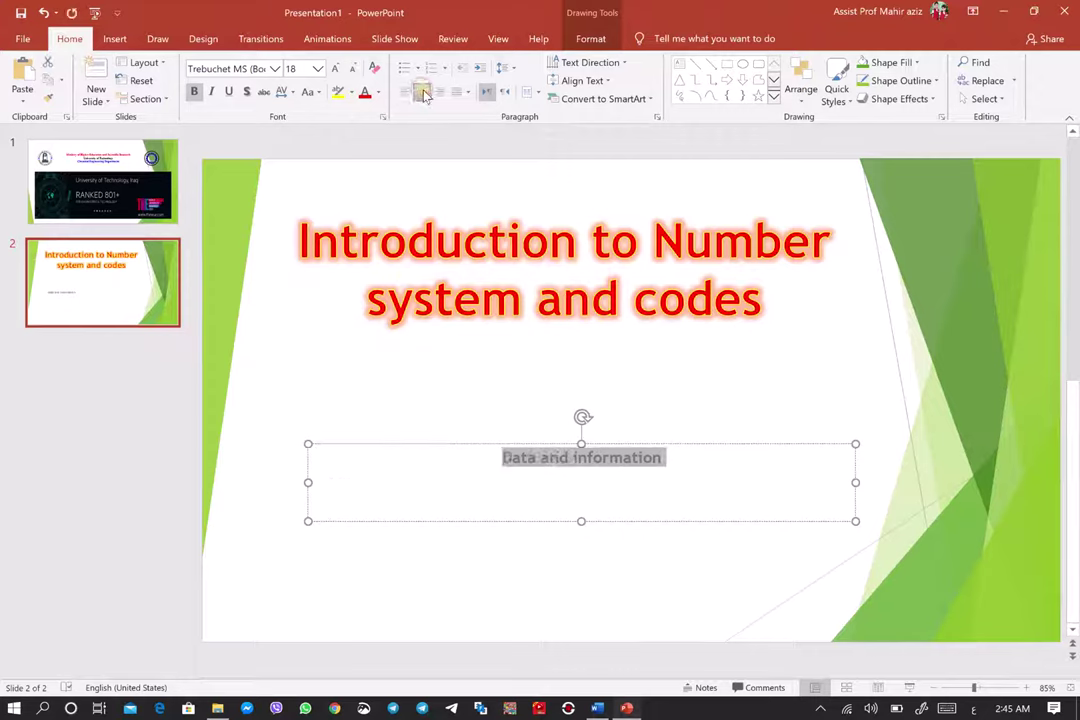
{"action": "left_click", "coordinate": [339, 67]}
{"action": "left_click", "coordinate": [339, 67]}
{"action": "left_click", "coordinate": [339, 67]}
{"action": "left_click", "coordinate": [339, 67]}
{"action": "left_click", "coordinate": [339, 67]}
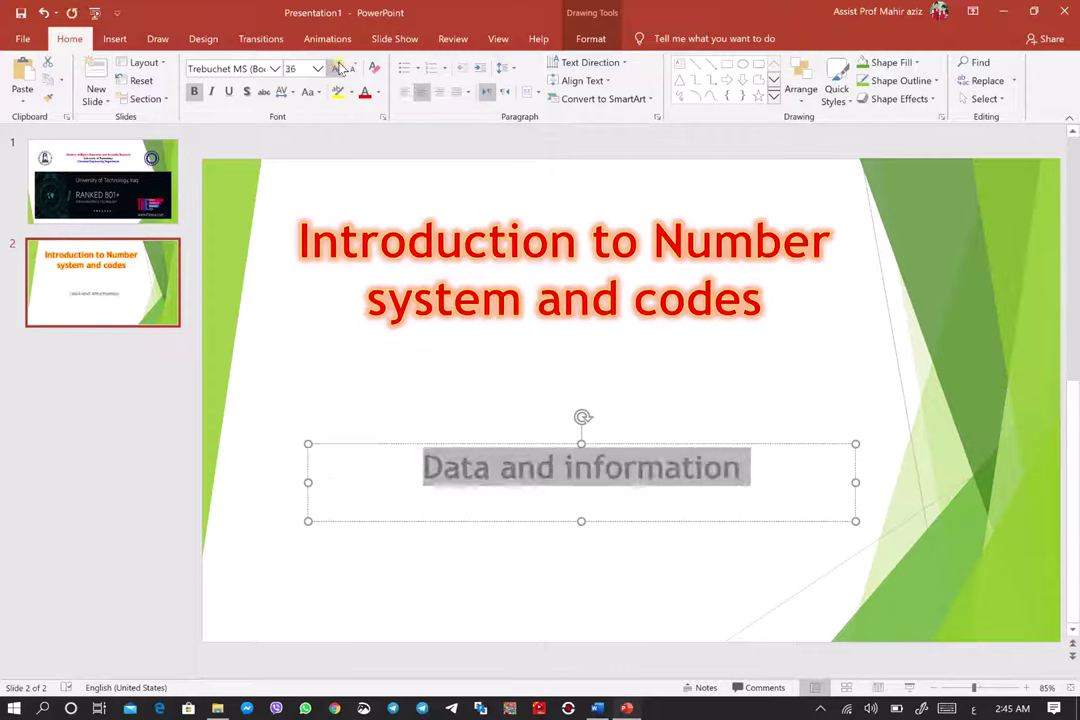
{"action": "left_click", "coordinate": [339, 67]}
{"action": "left_click", "coordinate": [340, 67]}
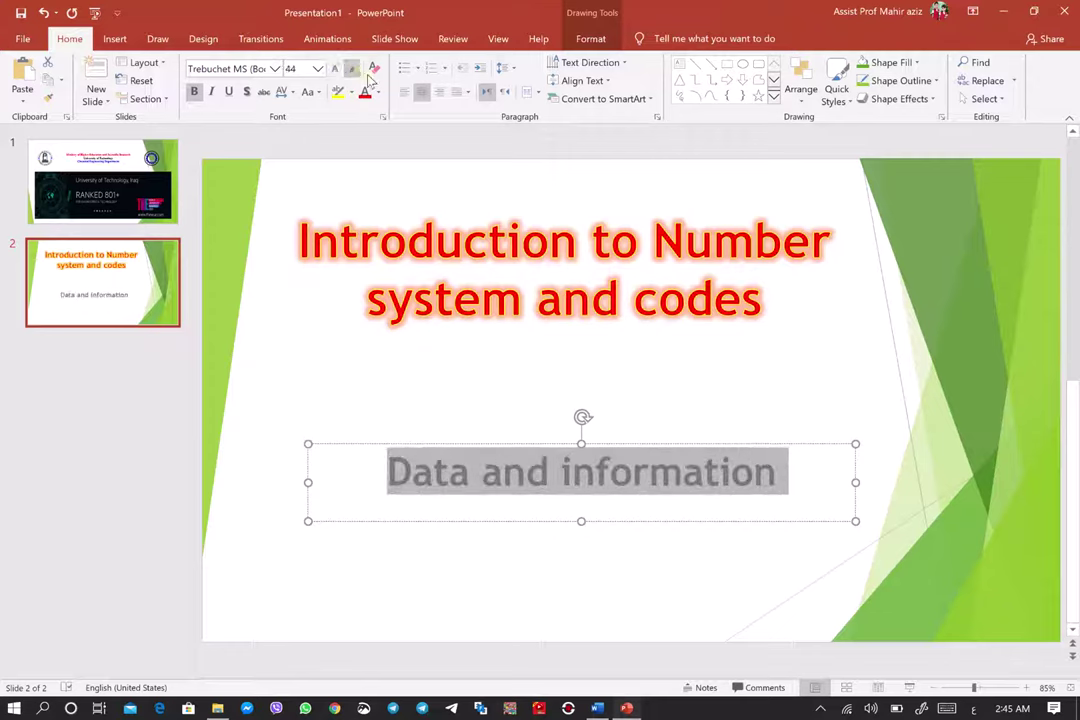
Give the subtitle green text fill, a red text outline and a glow effect
{"action": "left_click", "coordinate": [590, 39]}
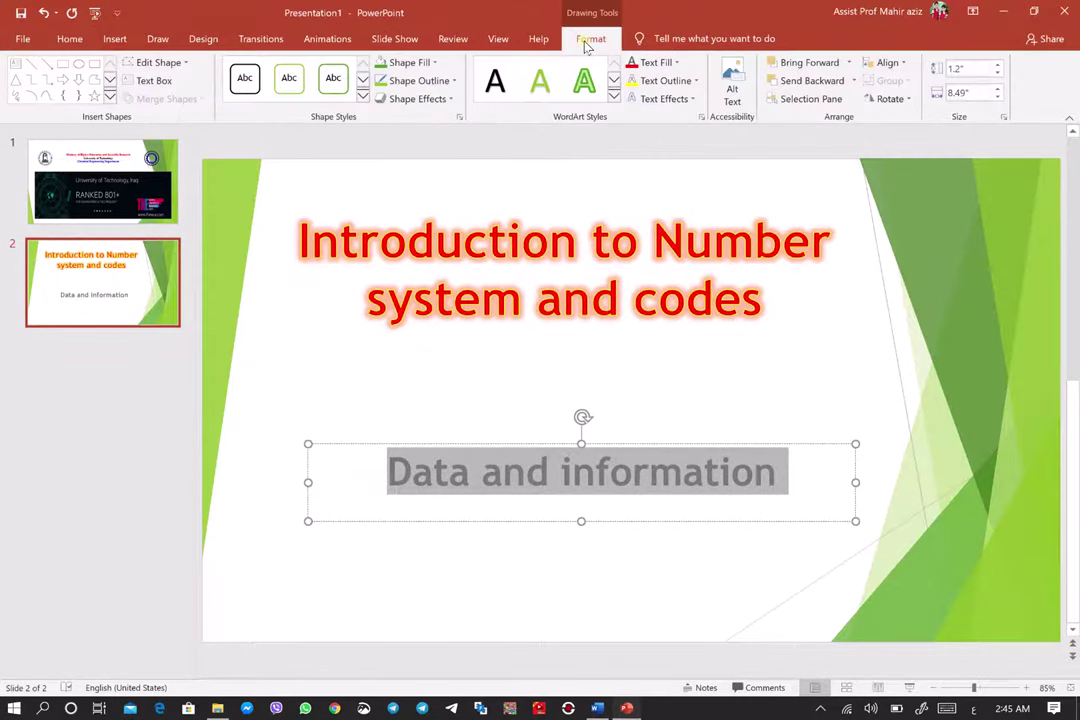
{"action": "left_click", "coordinate": [678, 63]}
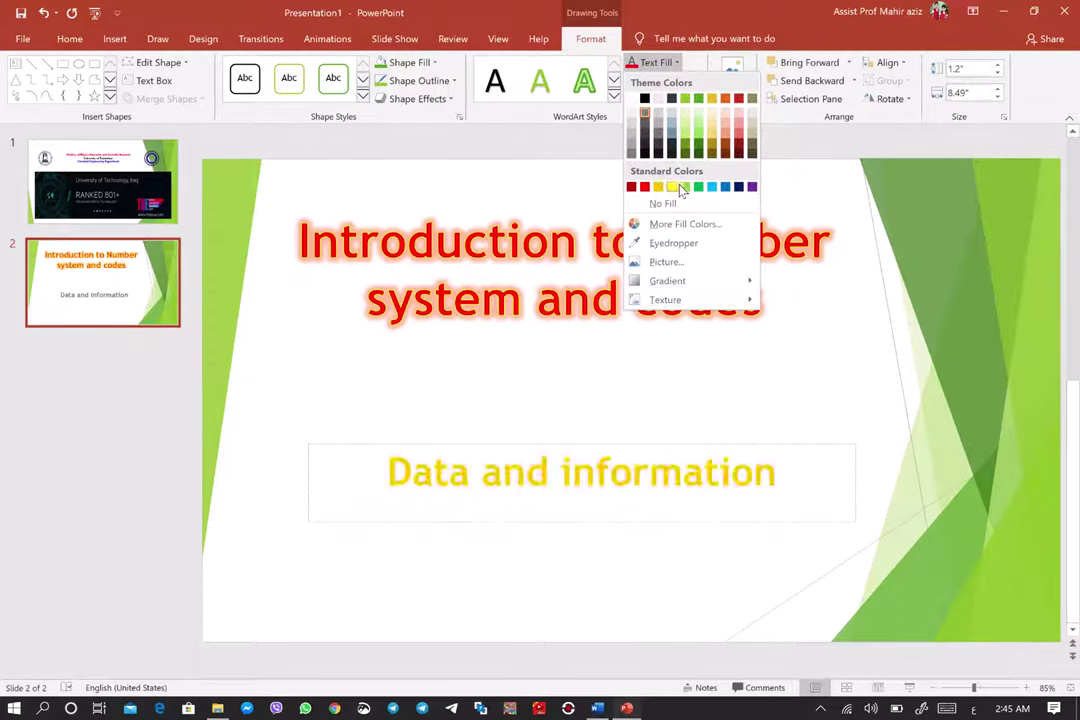
{"action": "left_click", "coordinate": [697, 188]}
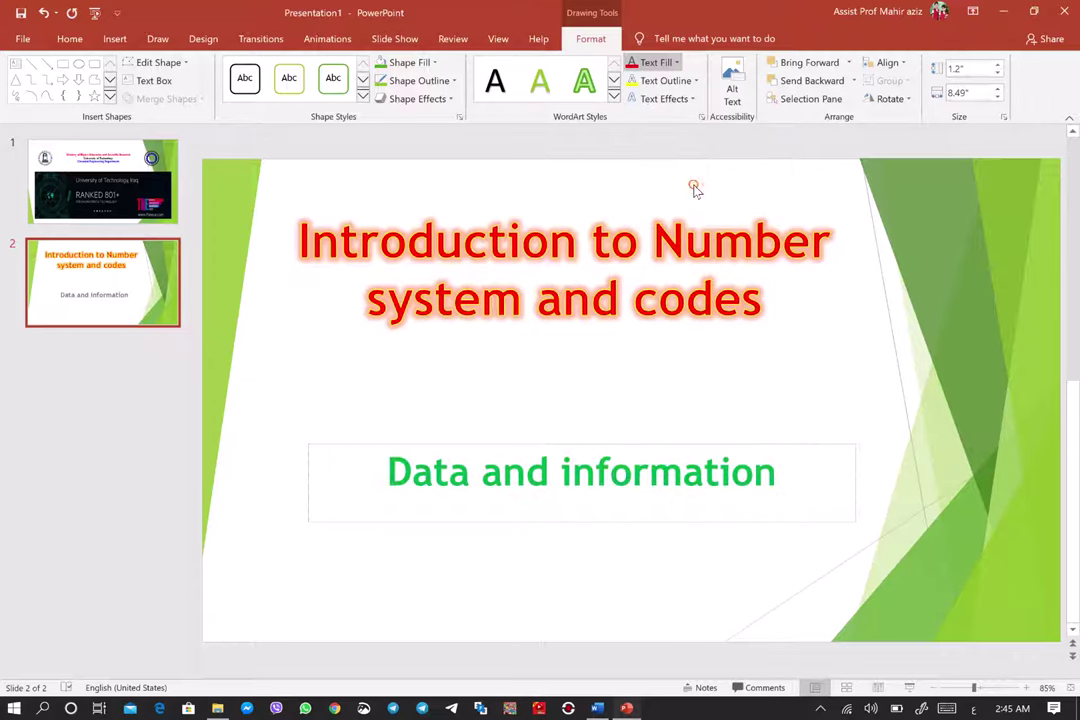
{"action": "left_click", "coordinate": [696, 81]}
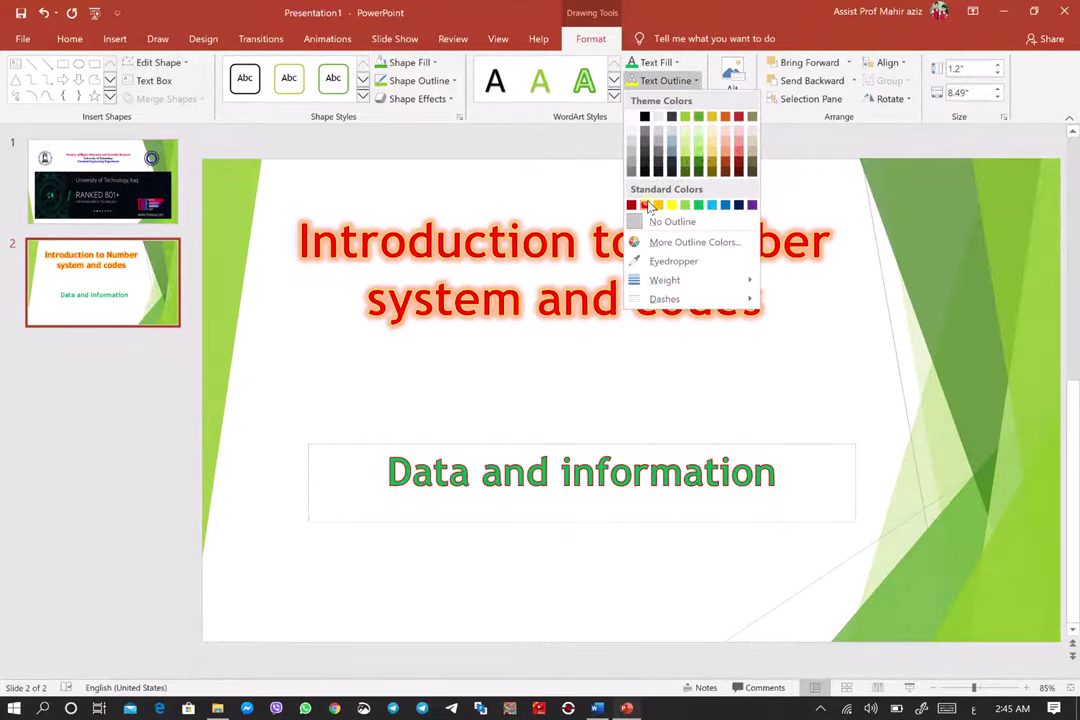
{"action": "left_click", "coordinate": [645, 205]}
{"action": "left_click", "coordinate": [690, 99]}
{"action": "mouse_move", "coordinate": [671, 198]}
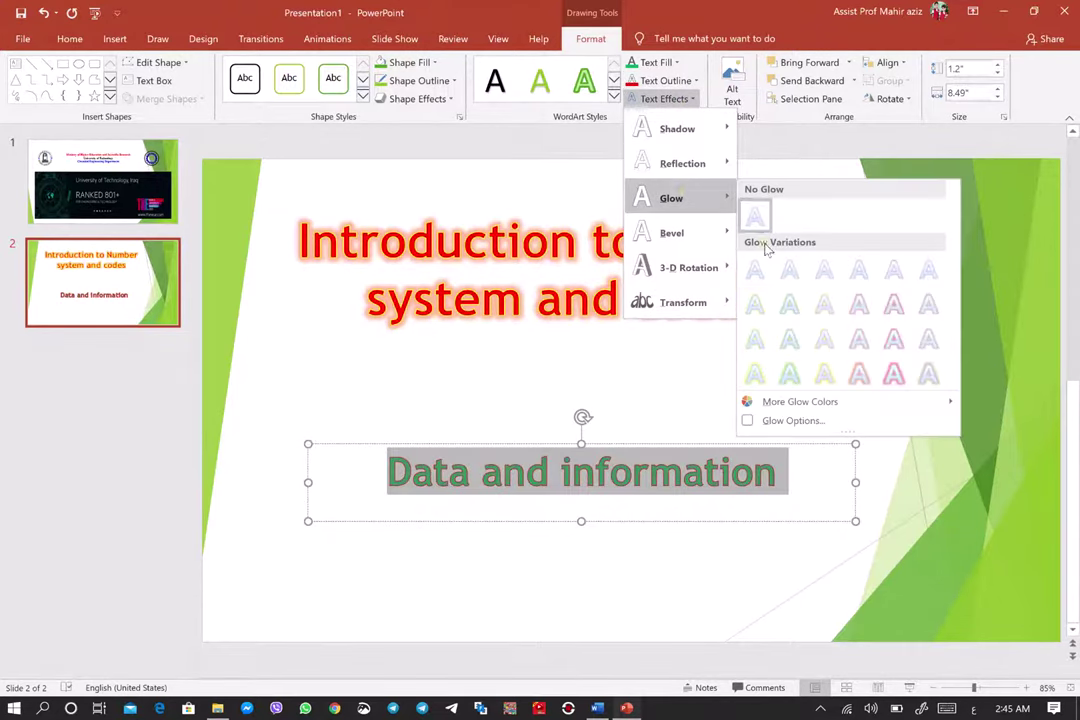
{"action": "left_click", "coordinate": [857, 313]}
{"action": "left_click", "coordinate": [645, 428]}
{"action": "left_click", "coordinate": [585, 445]}
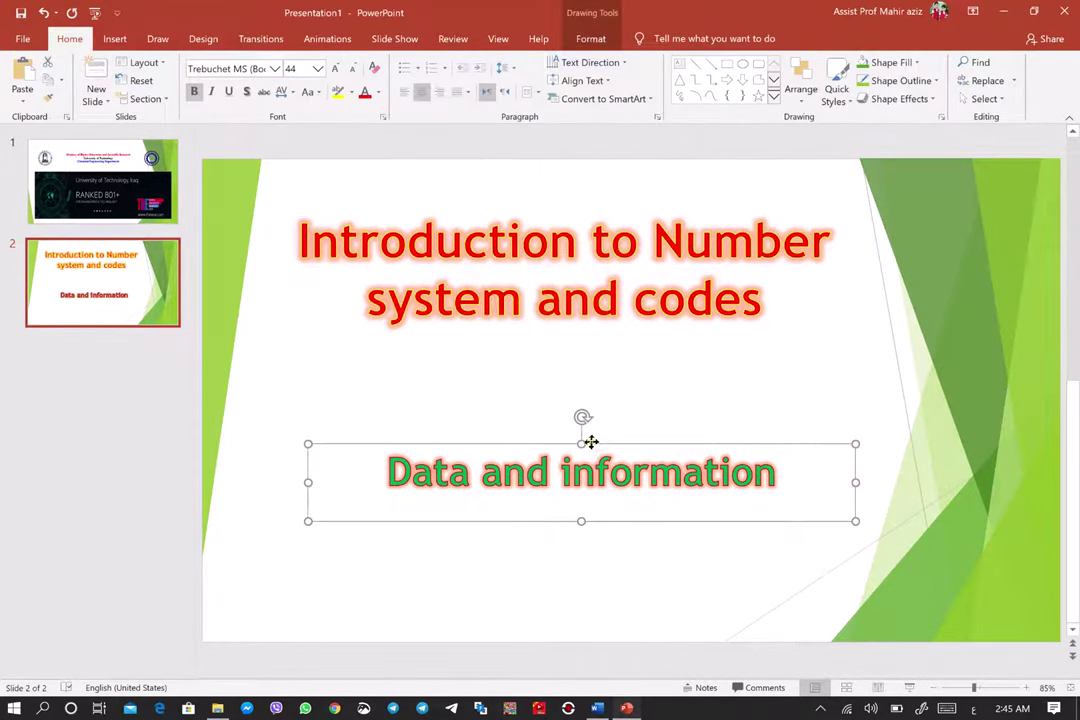
Drag the 'Data and information' subtitle up beneath the title, then insert a Title and Content slide 3
{"action": "left_click_drag", "start_coordinate": [591, 441], "coordinate": [566, 372]}
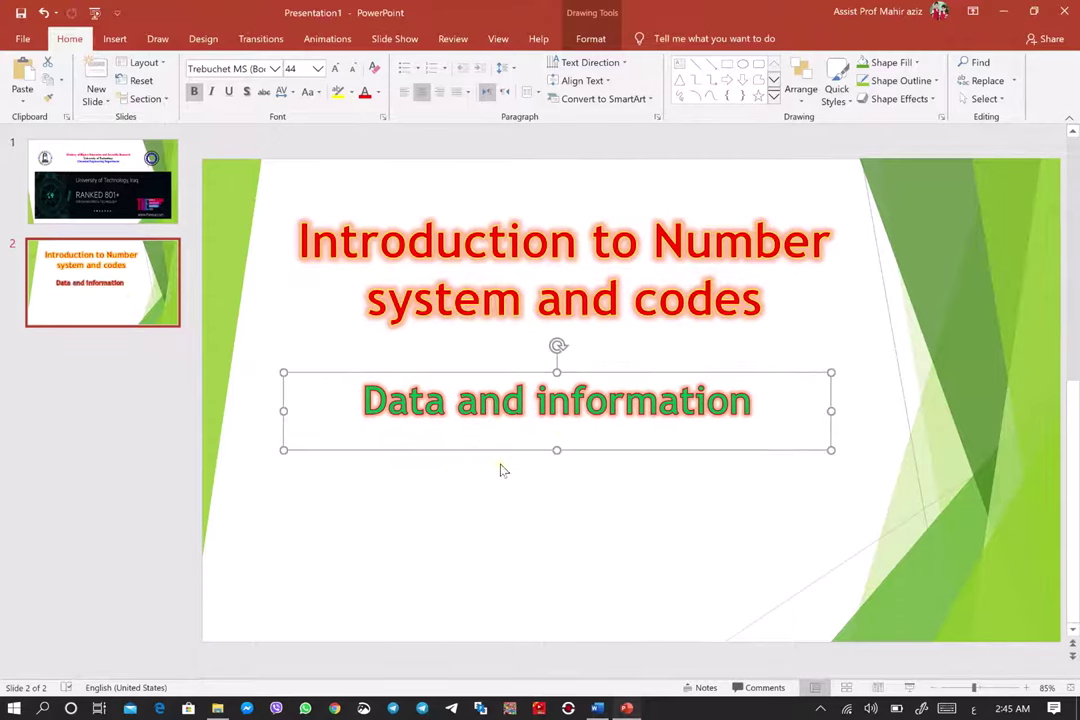
{"action": "left_click", "coordinate": [499, 504]}
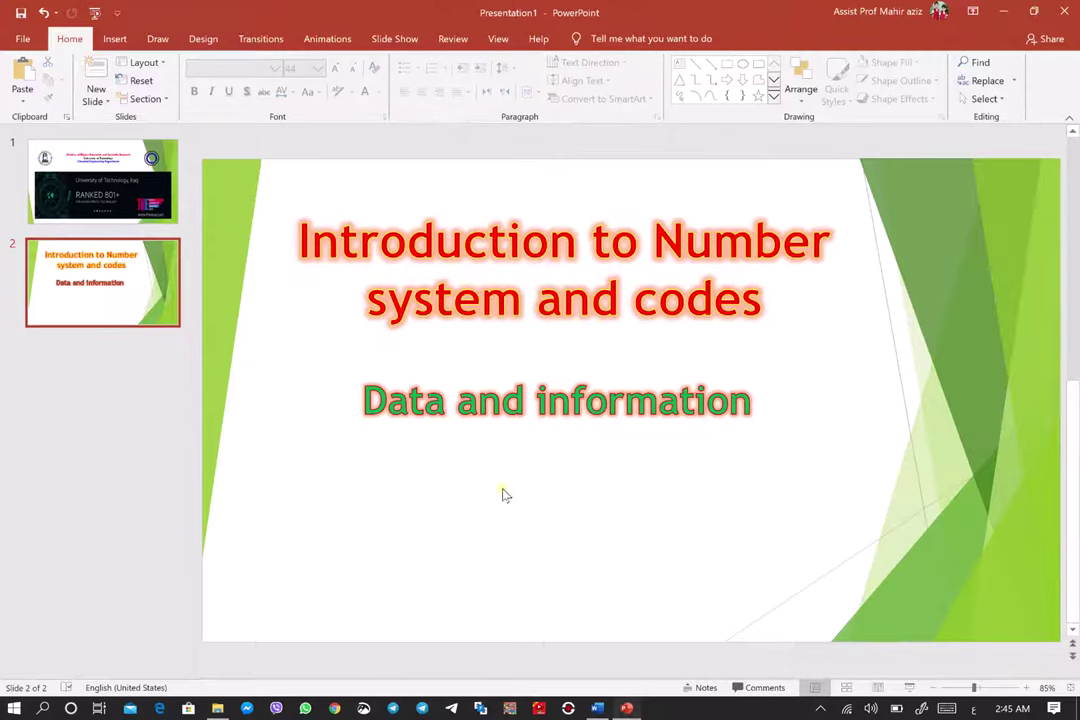
{"action": "left_click", "coordinate": [530, 378]}
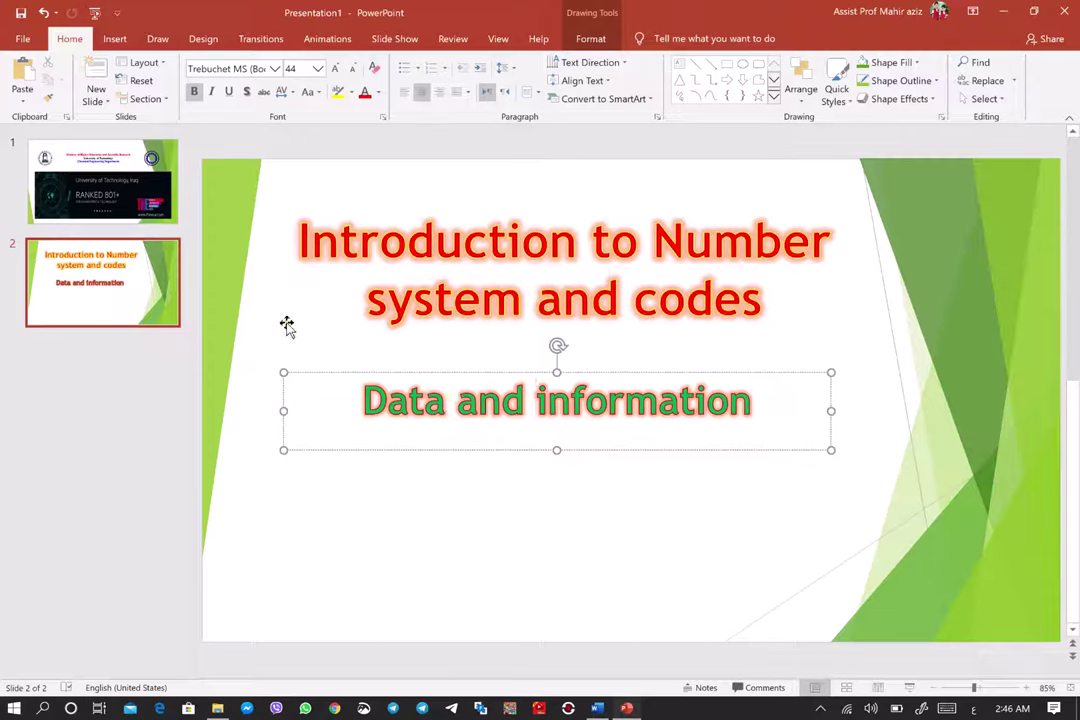
{"action": "left_click", "coordinate": [96, 100]}
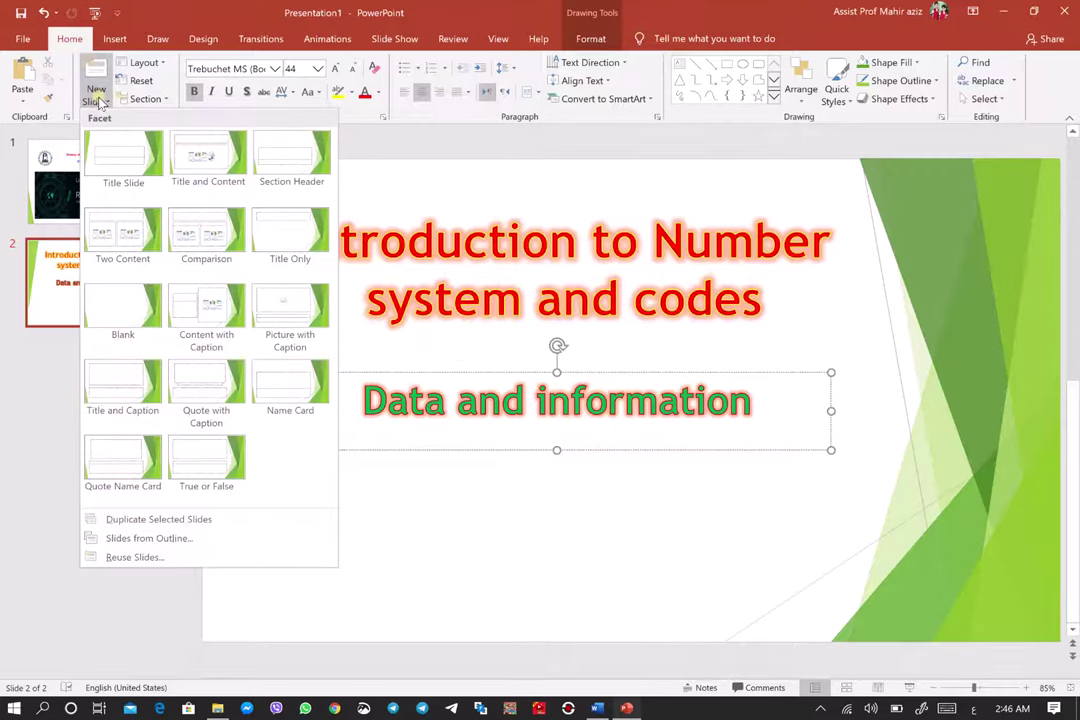
{"action": "left_click", "coordinate": [203, 170]}
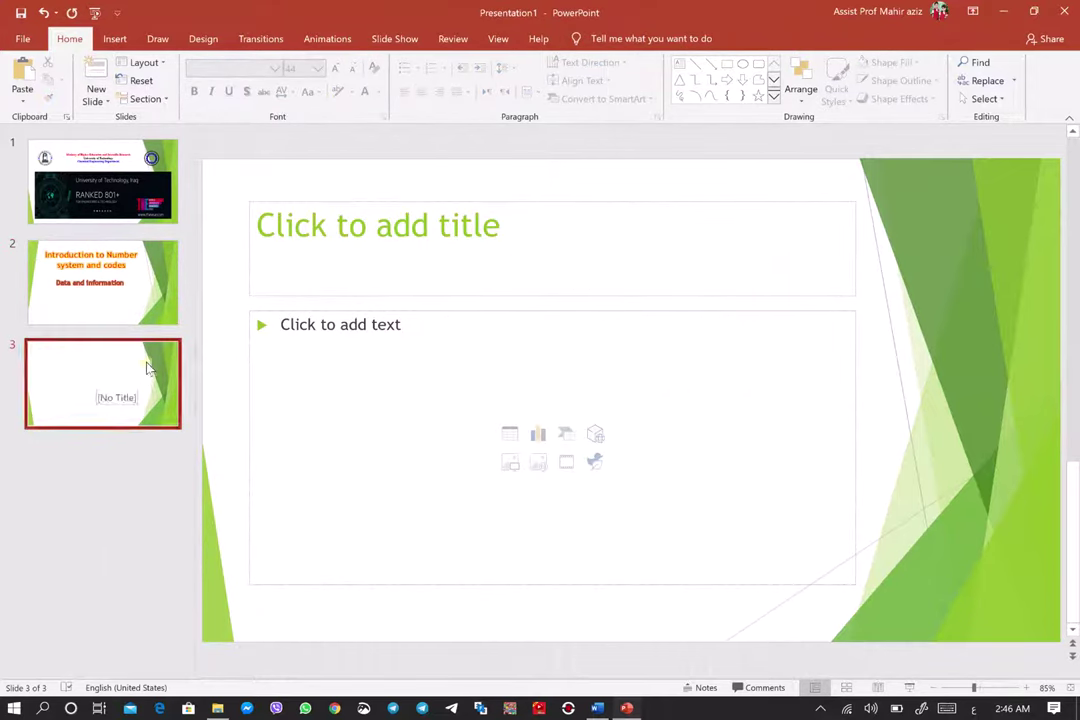
Cut slide 3's title placeholder and extend the content placeholder up to the slide's top
{"action": "left_click", "coordinate": [410, 200]}
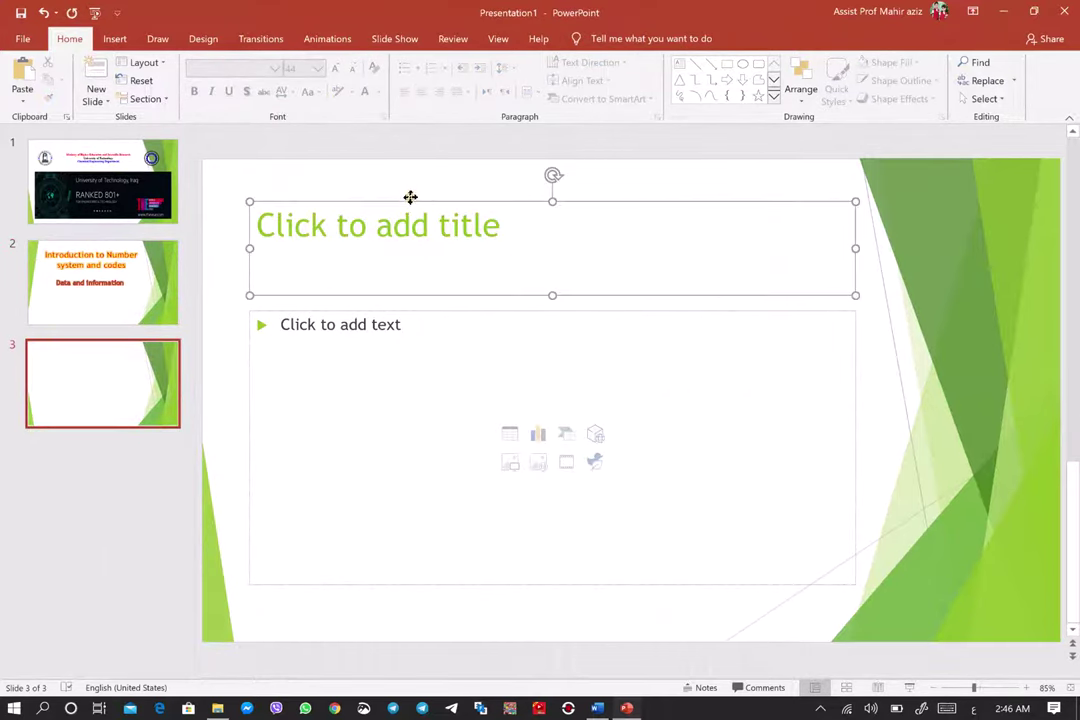
{"action": "right_click", "coordinate": [412, 201]}
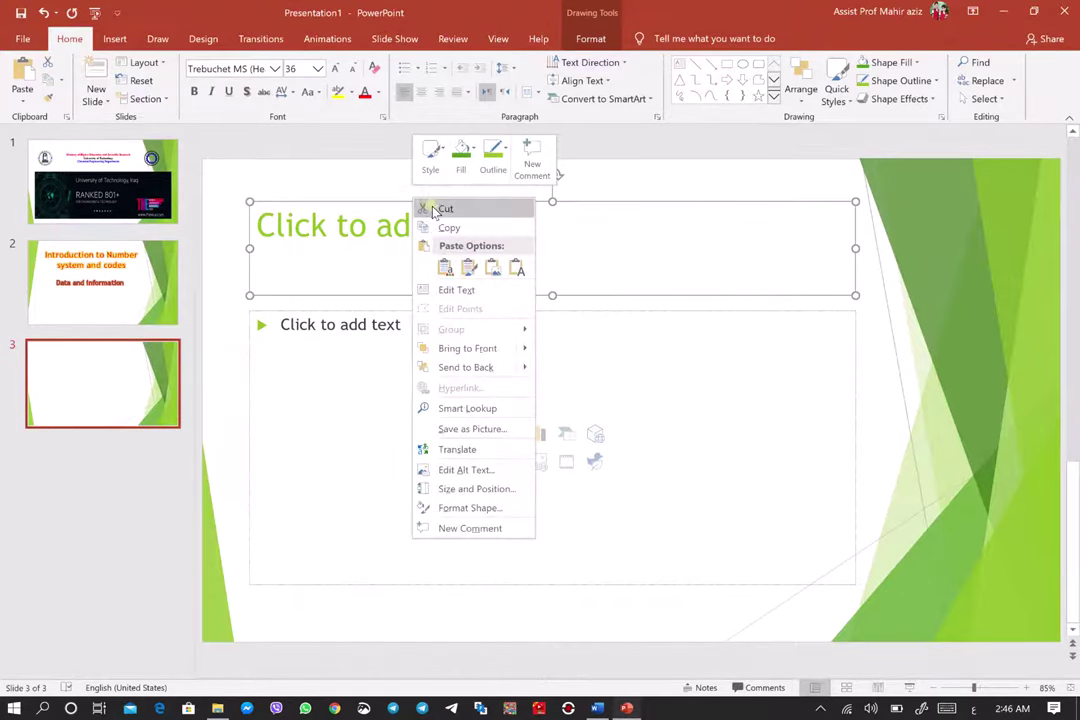
{"action": "left_click", "coordinate": [426, 208]}
{"action": "left_click", "coordinate": [485, 361]}
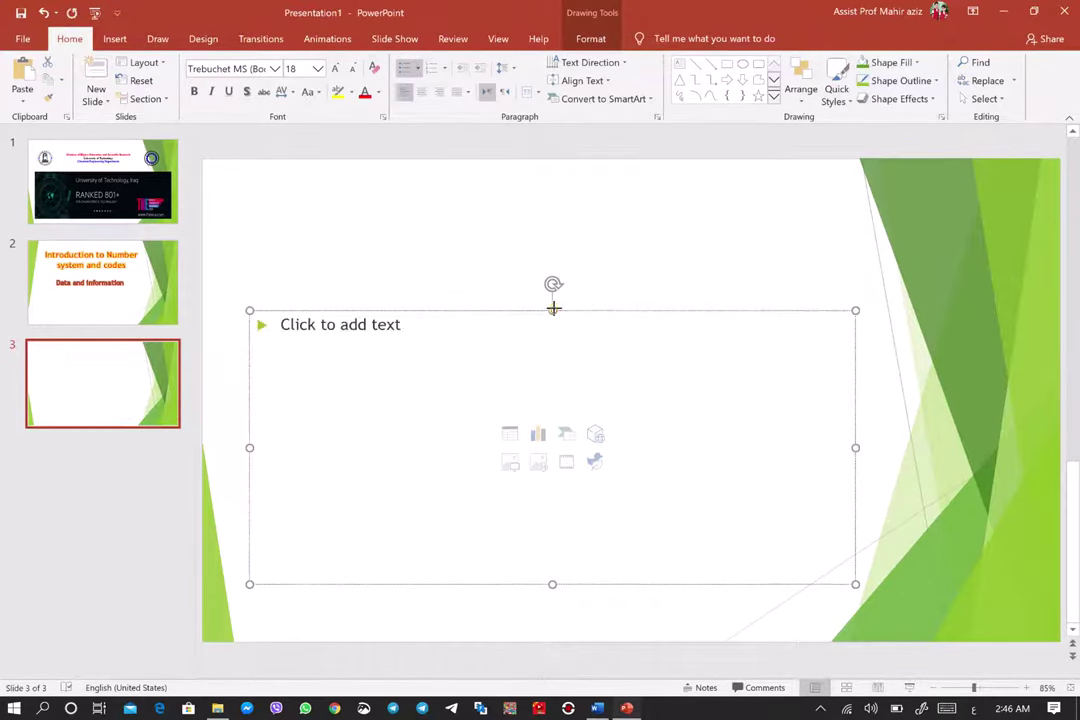
{"action": "left_click_drag", "start_coordinate": [553, 310], "coordinate": [531, 174]}
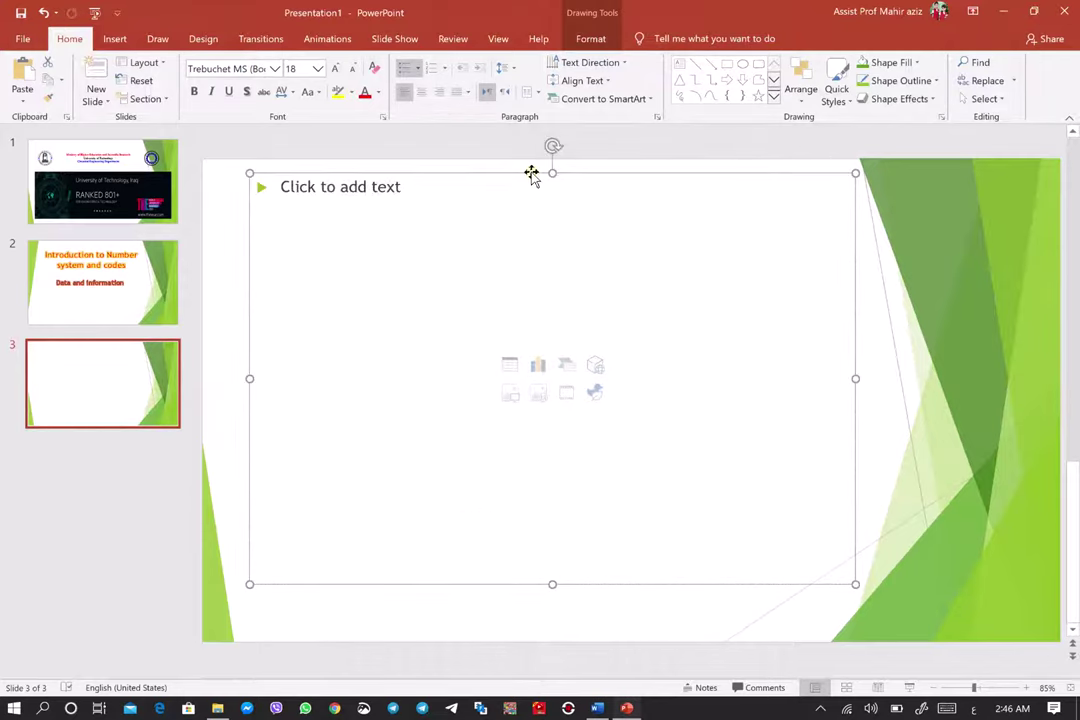
Copy the paragraphs under 'Data and information.' from the Word lecture notes
{"action": "left_click", "coordinate": [597, 708]}
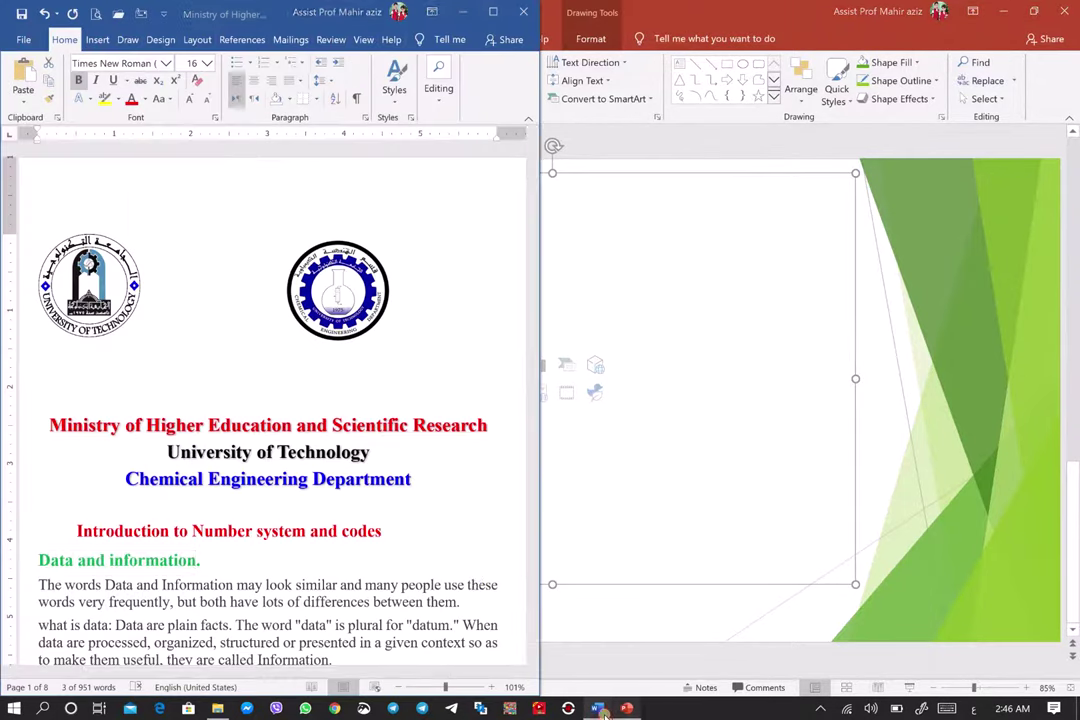
{"action": "scroll", "coordinate": [374, 542], "scroll_direction": "down", "scroll_amount": 3}
{"action": "scroll", "coordinate": [270, 504], "scroll_direction": "down", "scroll_amount": 1}
{"action": "scroll", "coordinate": [270, 504], "scroll_direction": "down", "scroll_amount": 2}
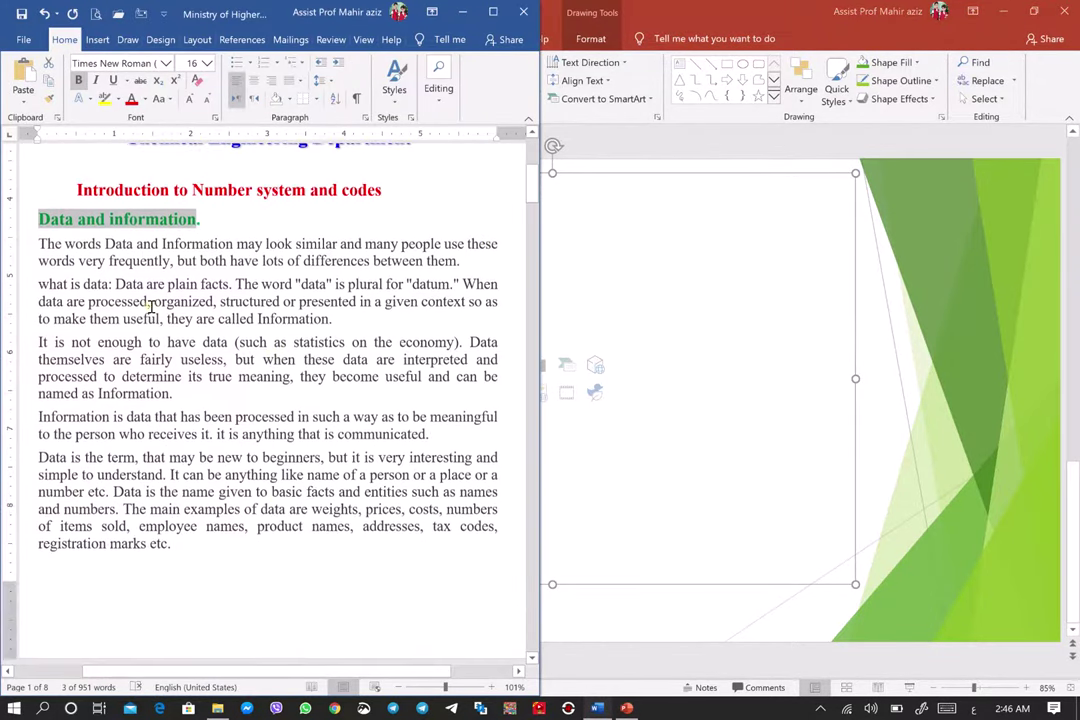
{"action": "left_click_drag", "start_coordinate": [35, 244], "coordinate": [227, 566]}
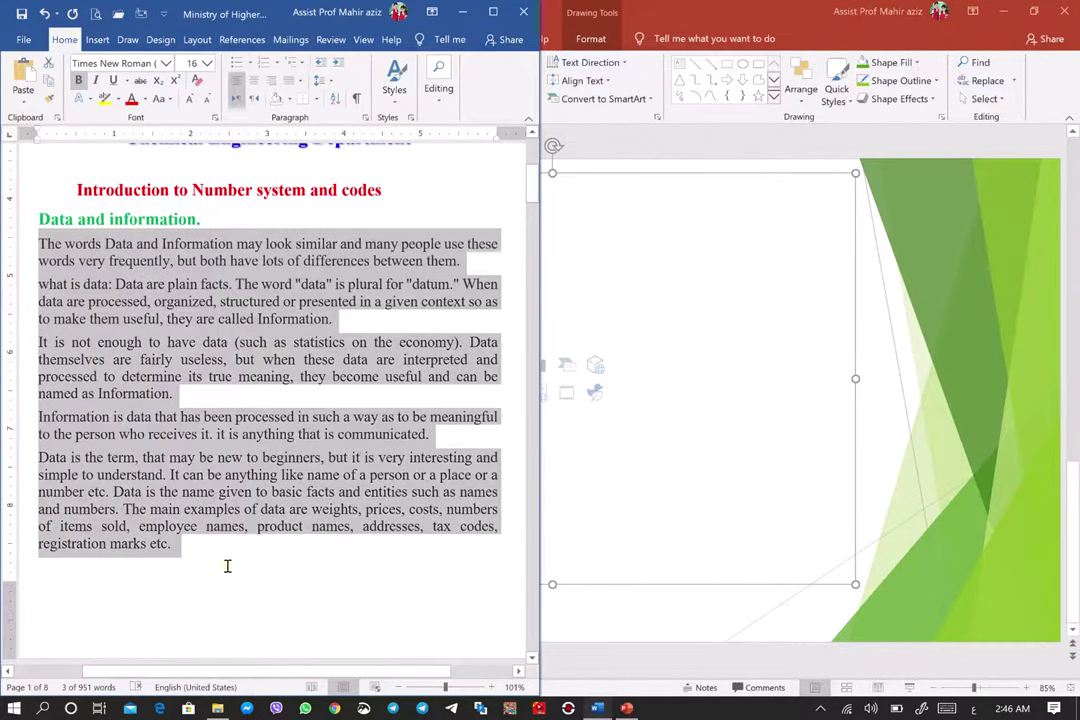
{"action": "right_click", "coordinate": [127, 303]}
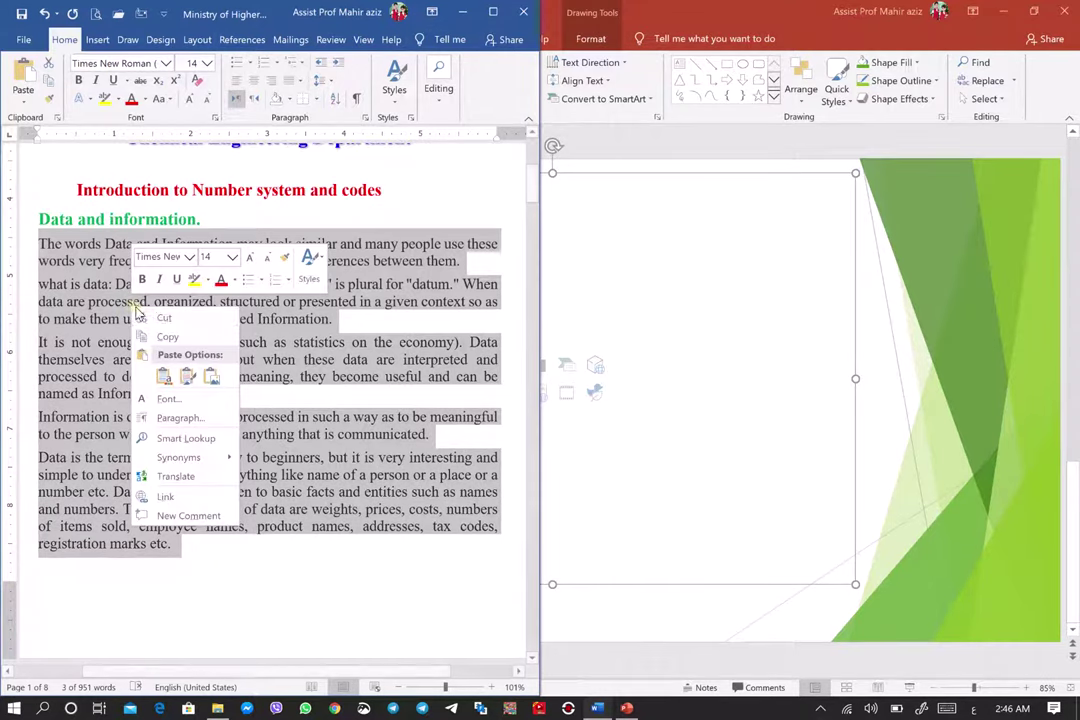
{"action": "left_click", "coordinate": [160, 341]}
{"action": "left_click", "coordinate": [578, 241]}
Paste the Word paragraphs into slide 3's content placeholder and justify them with Ctrl+J
{"action": "left_click", "coordinate": [335, 204]}
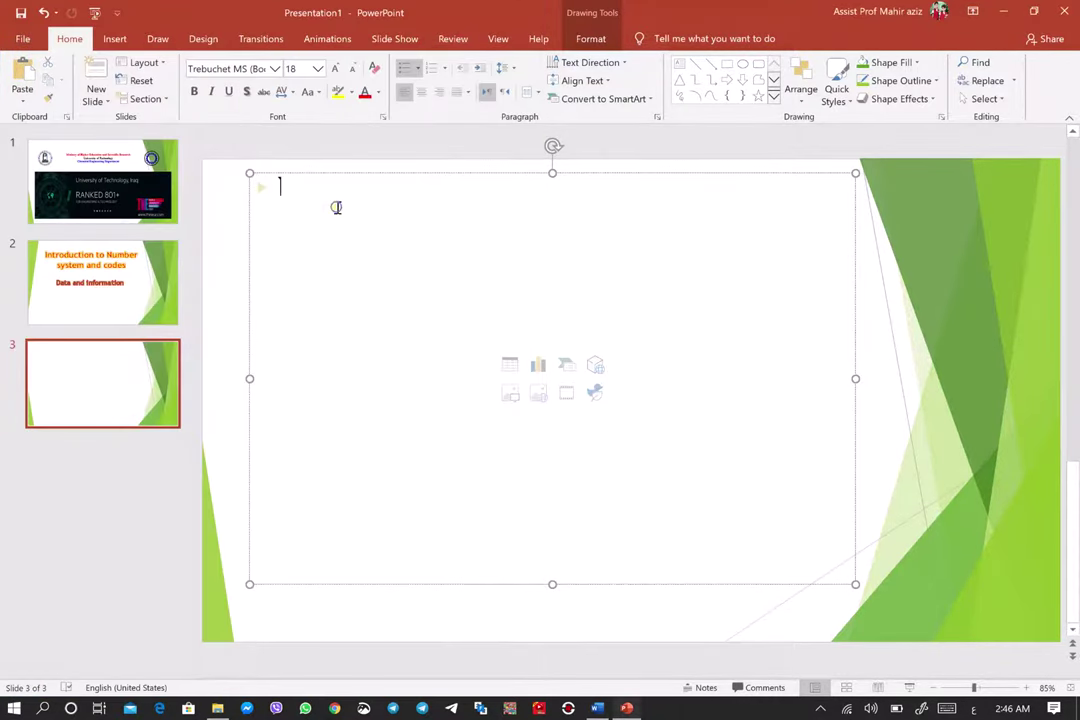
{"action": "right_click", "coordinate": [331, 210]}
{"action": "left_click", "coordinate": [368, 277]}
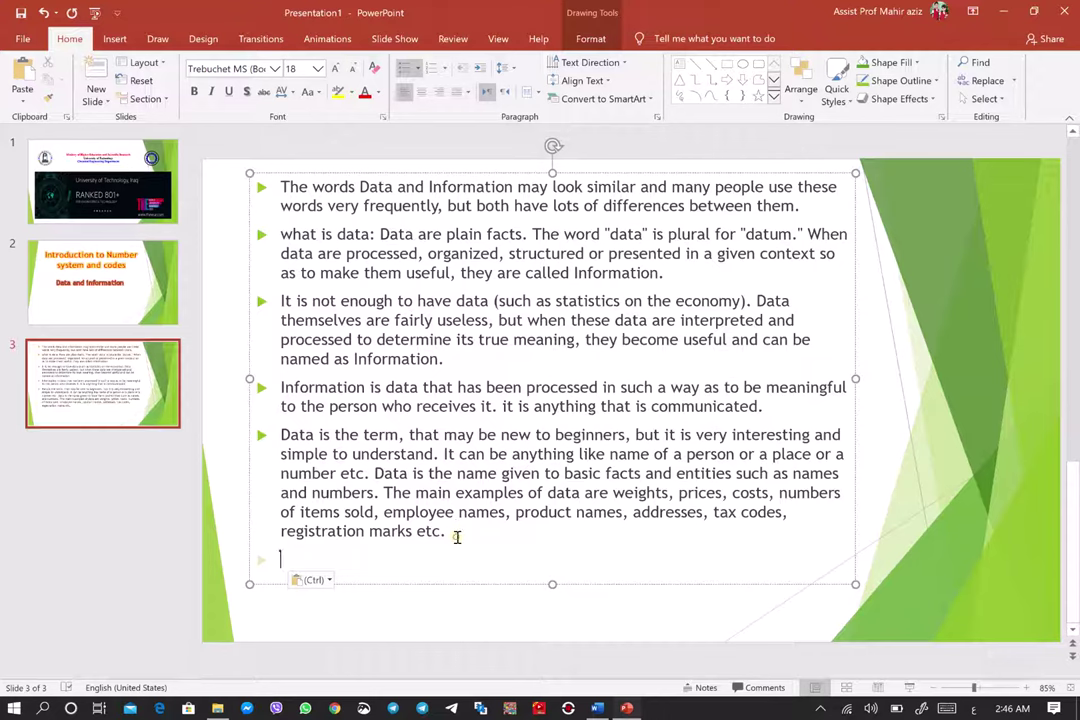
{"action": "left_click_drag", "start_coordinate": [456, 537], "coordinate": [272, 188]}
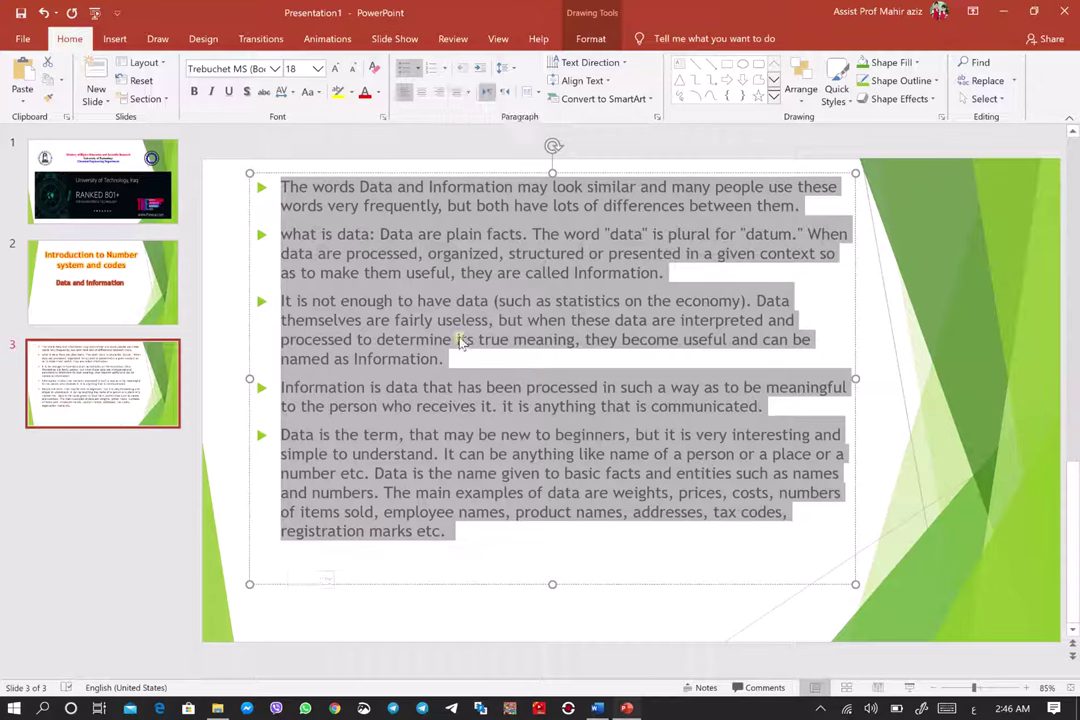
{"action": "key", "text": "ctrl+j"}
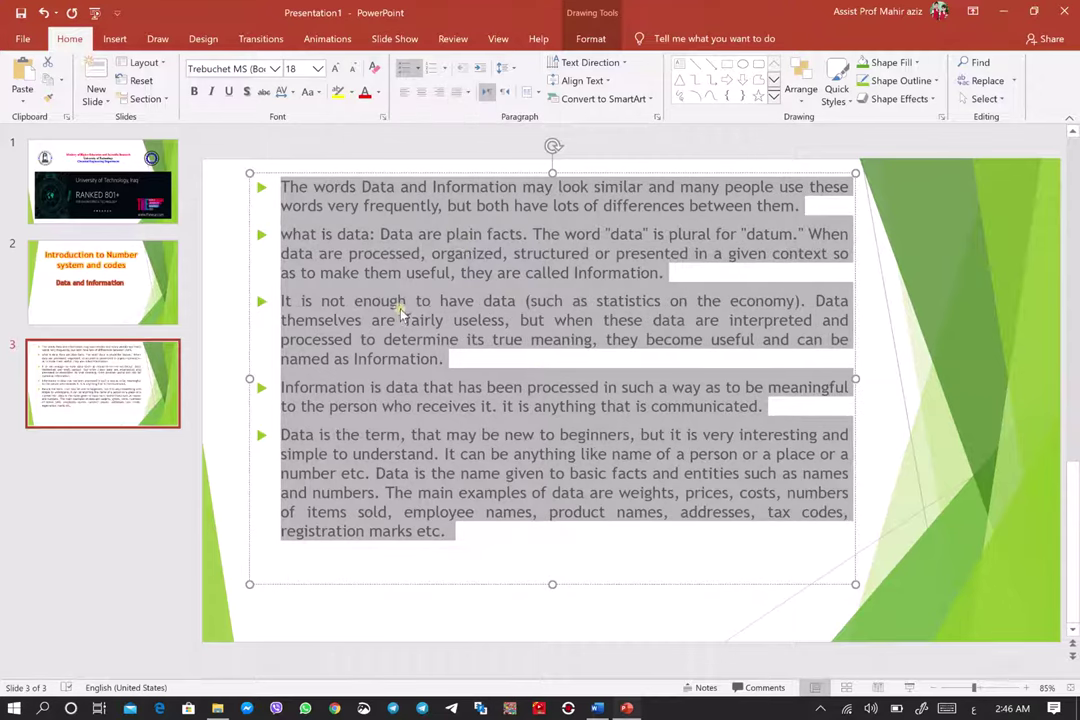
{"action": "left_click", "coordinate": [460, 532]}
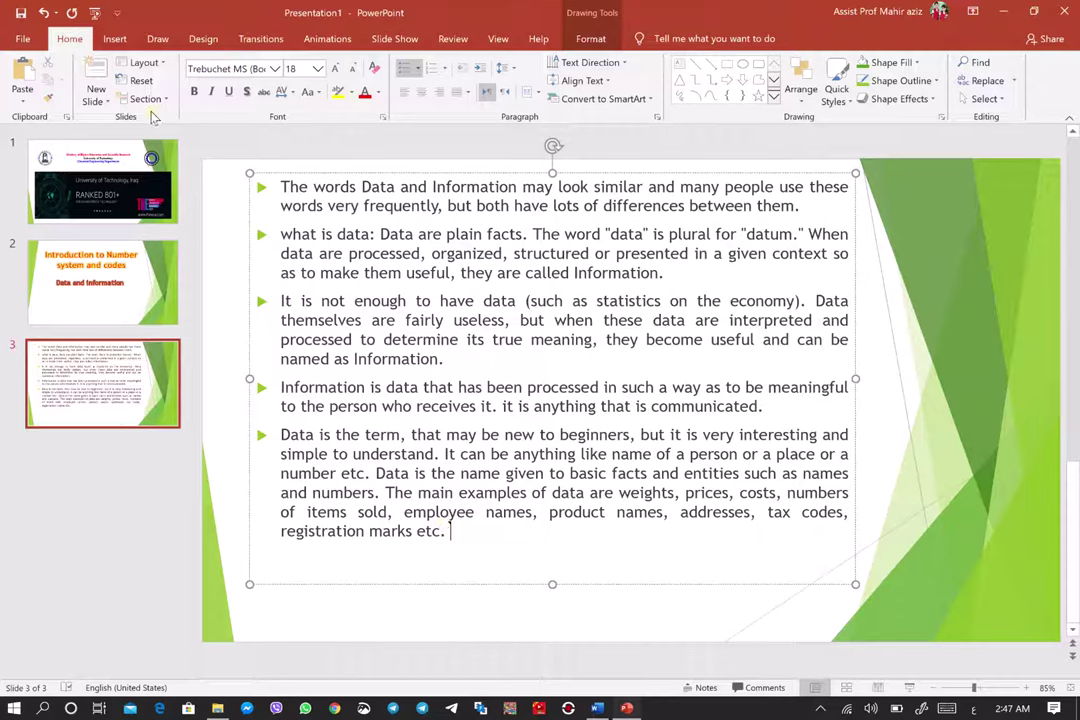
{"action": "left_click", "coordinate": [98, 106]}
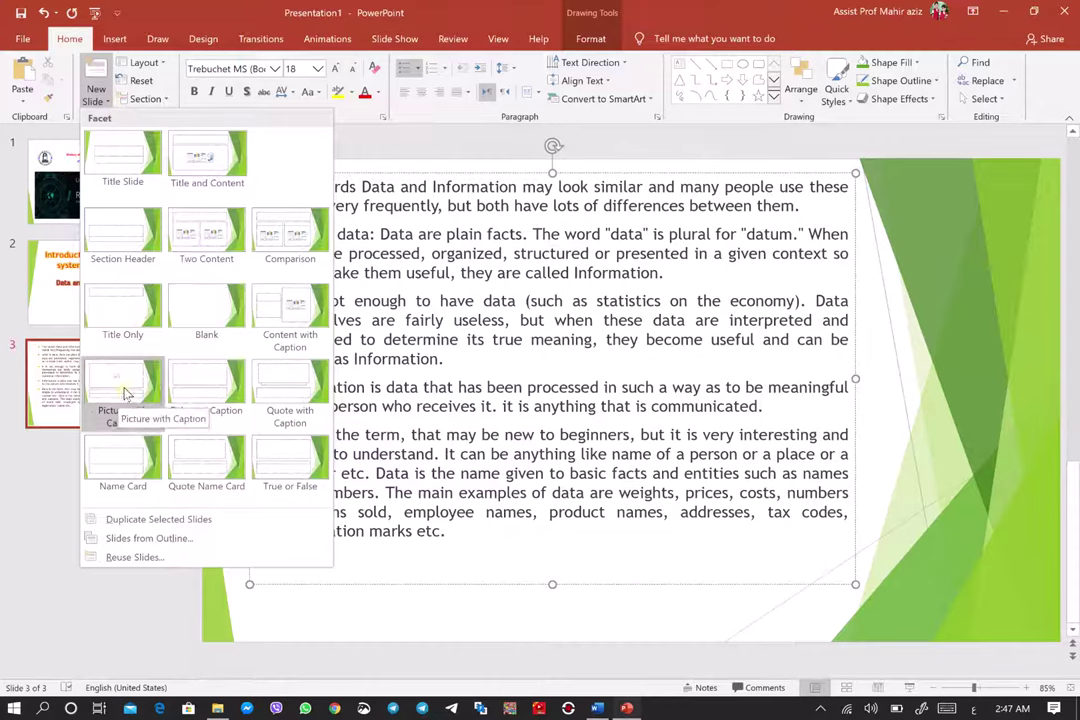
Add a Content with Caption slide 4 and cut its title placeholder
{"action": "left_click", "coordinate": [288, 316]}
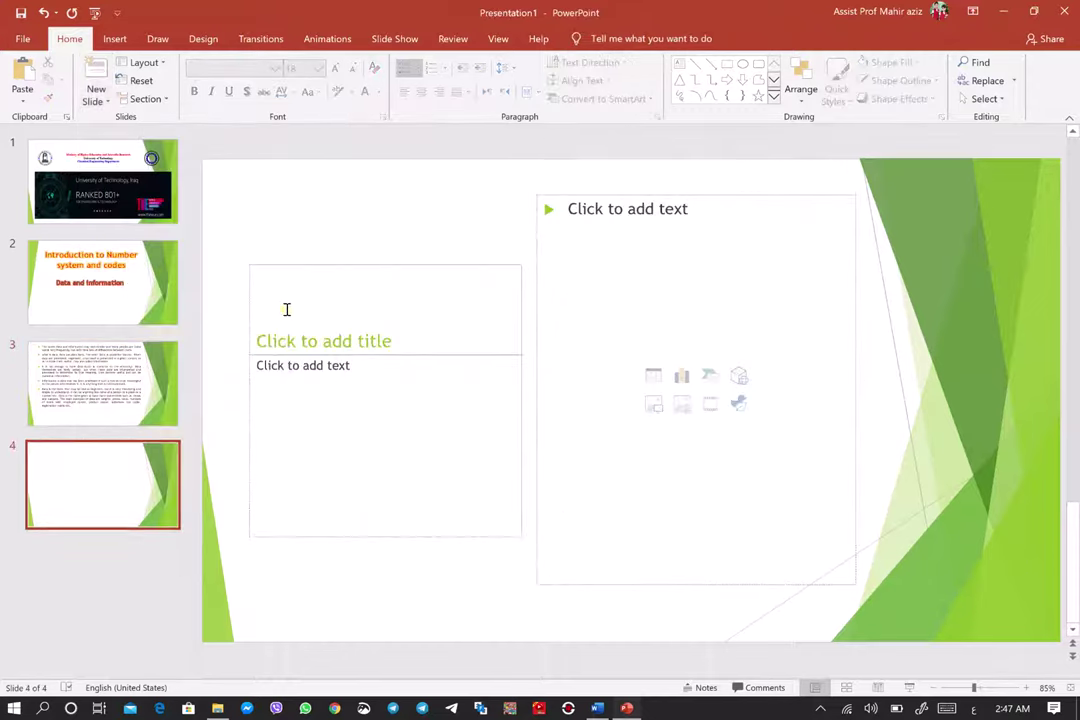
{"action": "left_click", "coordinate": [415, 267]}
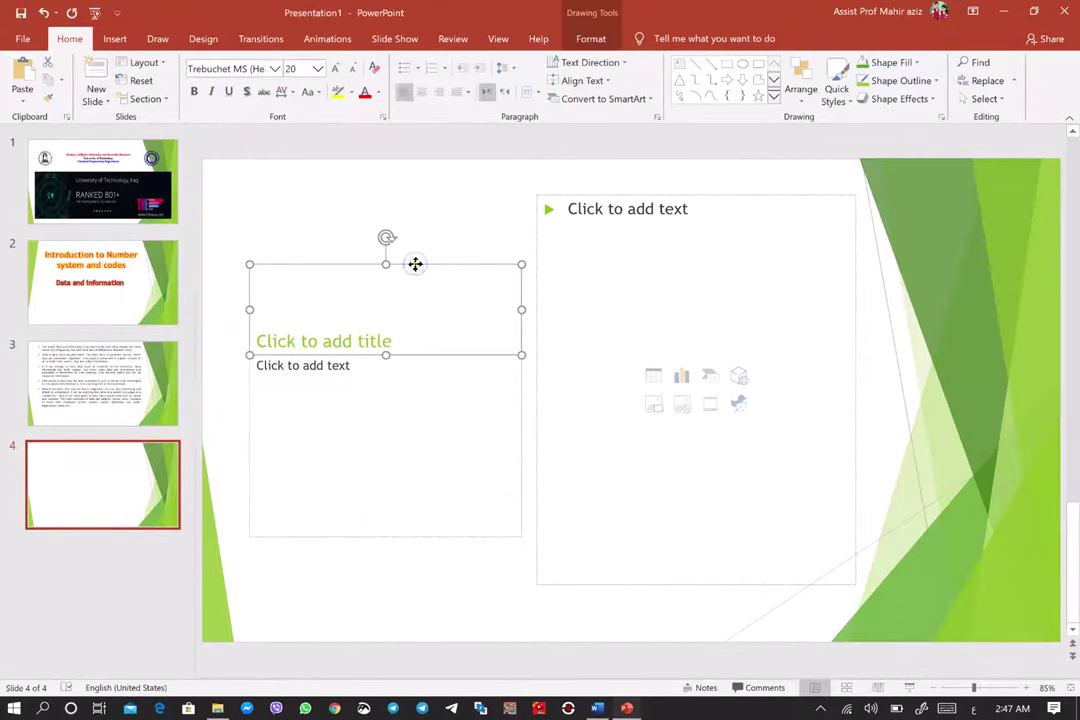
{"action": "right_click", "coordinate": [415, 264]}
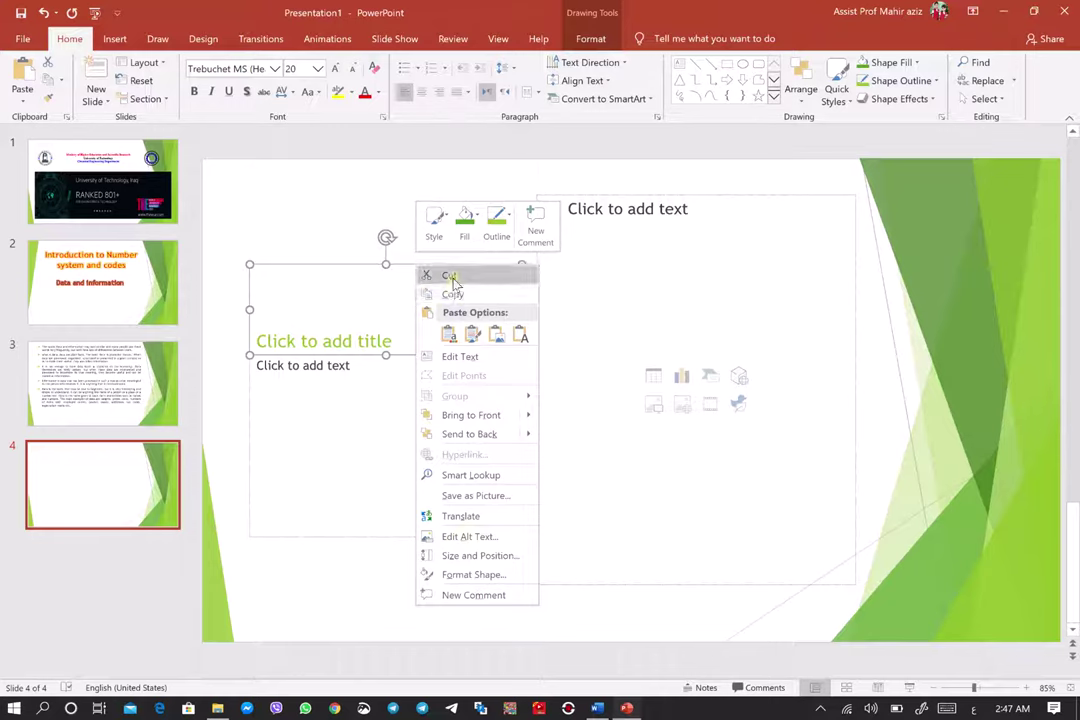
{"action": "left_click", "coordinate": [450, 276]}
Stretch the left text placeholder to full slide height and widen it to meet the right box
{"action": "left_click", "coordinate": [379, 382]}
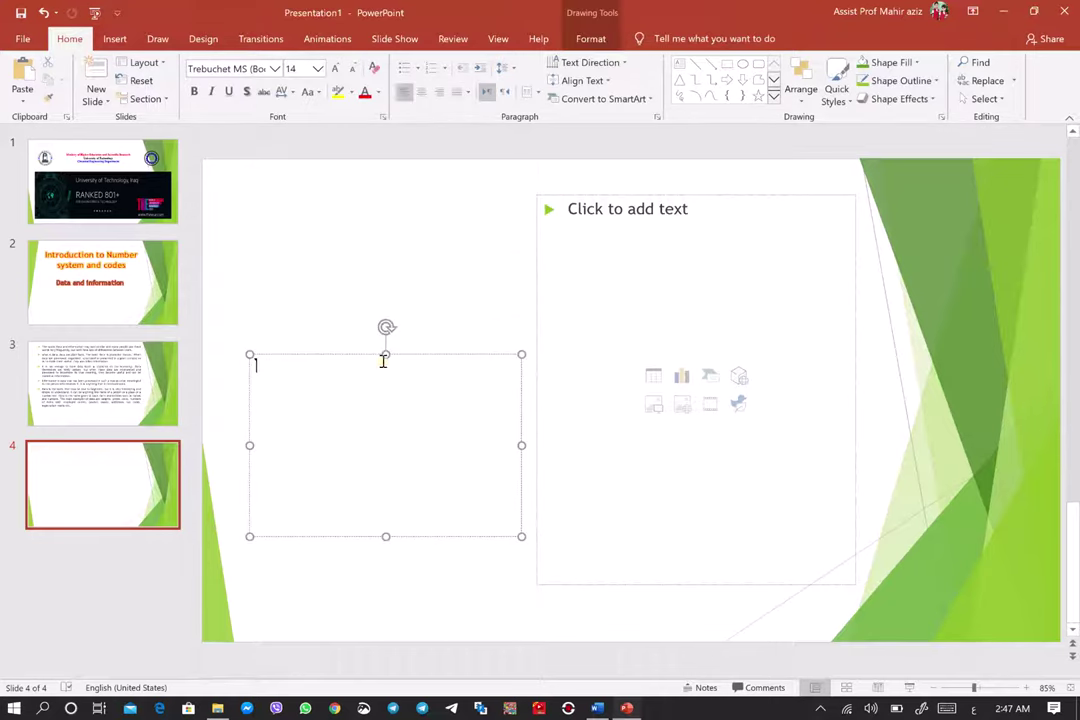
{"action": "left_click_drag", "start_coordinate": [383, 357], "coordinate": [366, 196]}
{"action": "left_click_drag", "start_coordinate": [385, 538], "coordinate": [390, 584]}
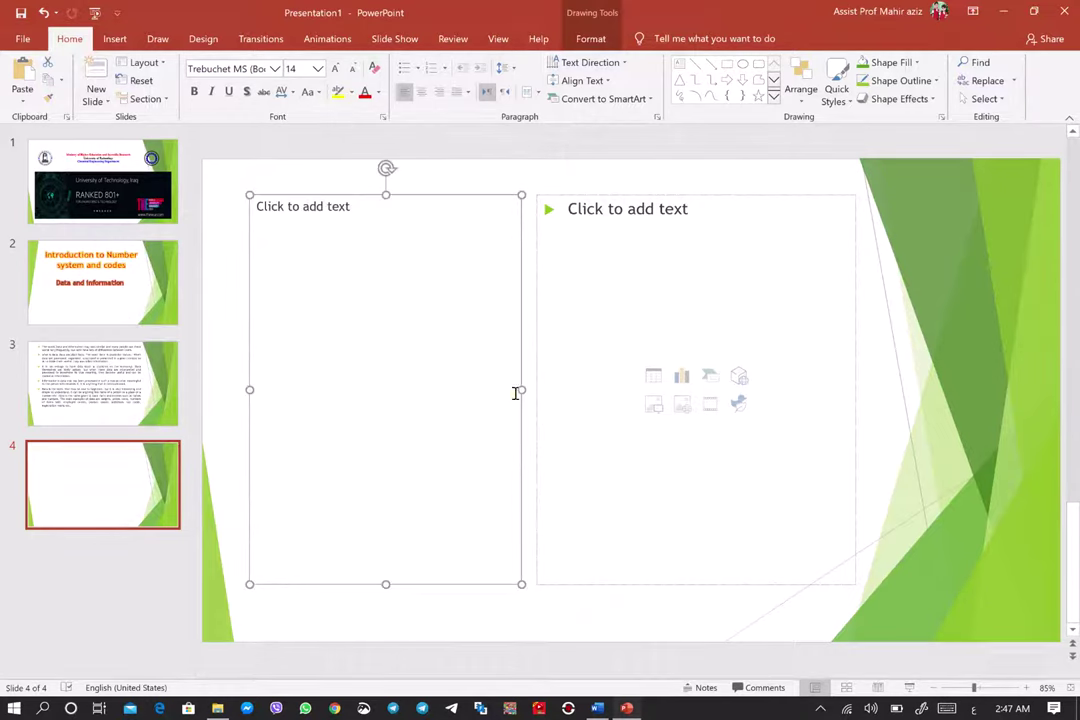
{"action": "left_click_drag", "start_coordinate": [520, 391], "coordinate": [533, 391]}
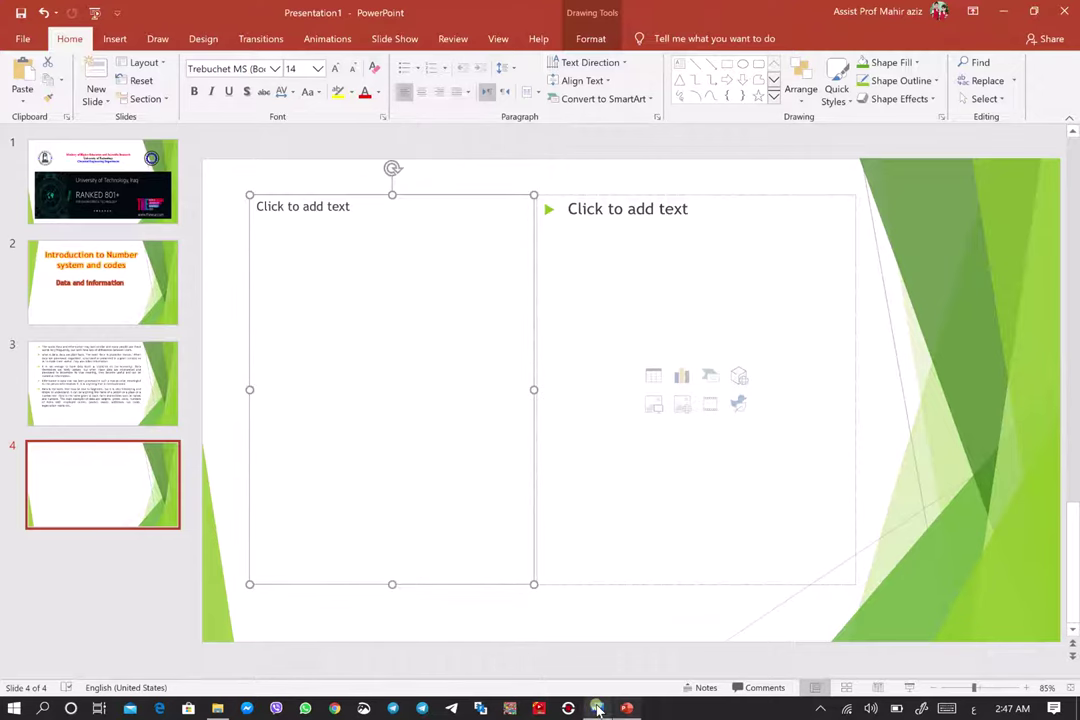
Copy the three 'Data is the raw material' paragraphs from the Word document
{"action": "left_click", "coordinate": [597, 708]}
{"action": "scroll", "coordinate": [232, 409], "scroll_direction": "down", "scroll_amount": 3}
{"action": "scroll", "coordinate": [232, 409], "scroll_direction": "down", "scroll_amount": 5}
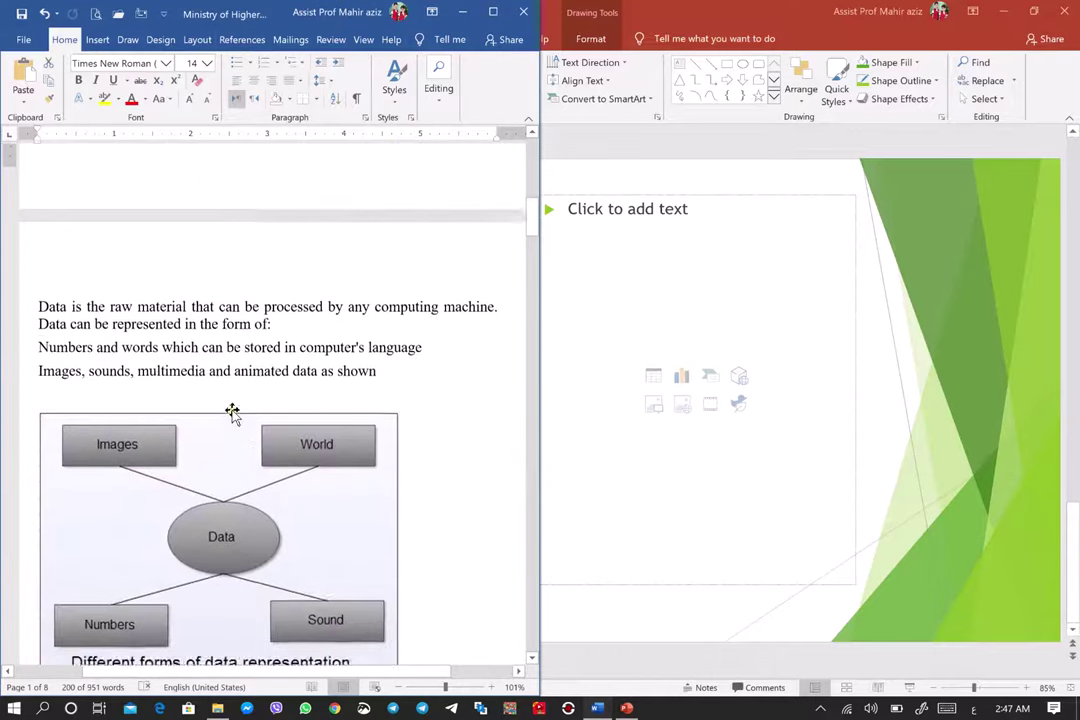
{"action": "scroll", "coordinate": [232, 409], "scroll_direction": "down", "scroll_amount": 2}
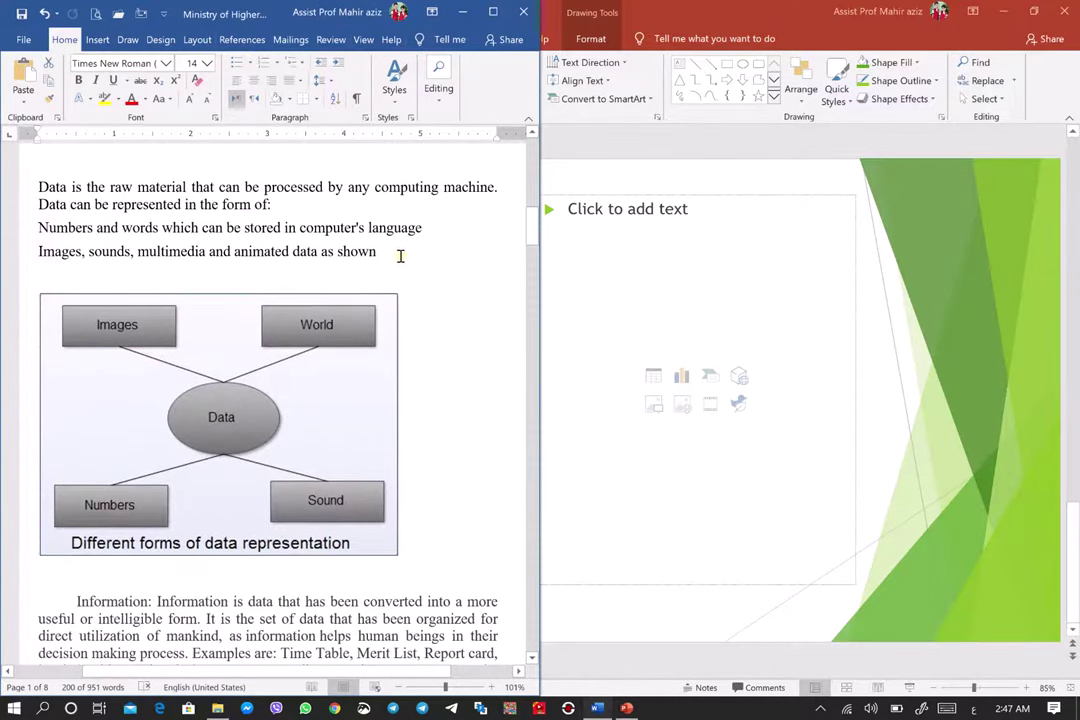
{"action": "left_click_drag", "start_coordinate": [377, 252], "coordinate": [40, 188]}
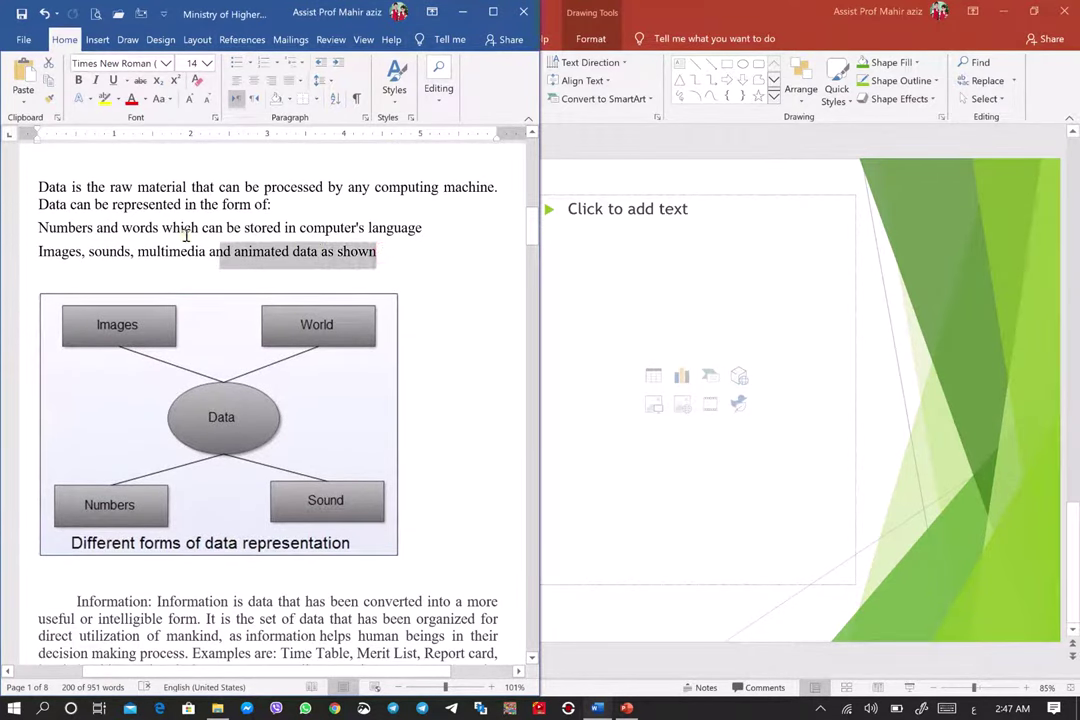
{"action": "right_click", "coordinate": [52, 188]}
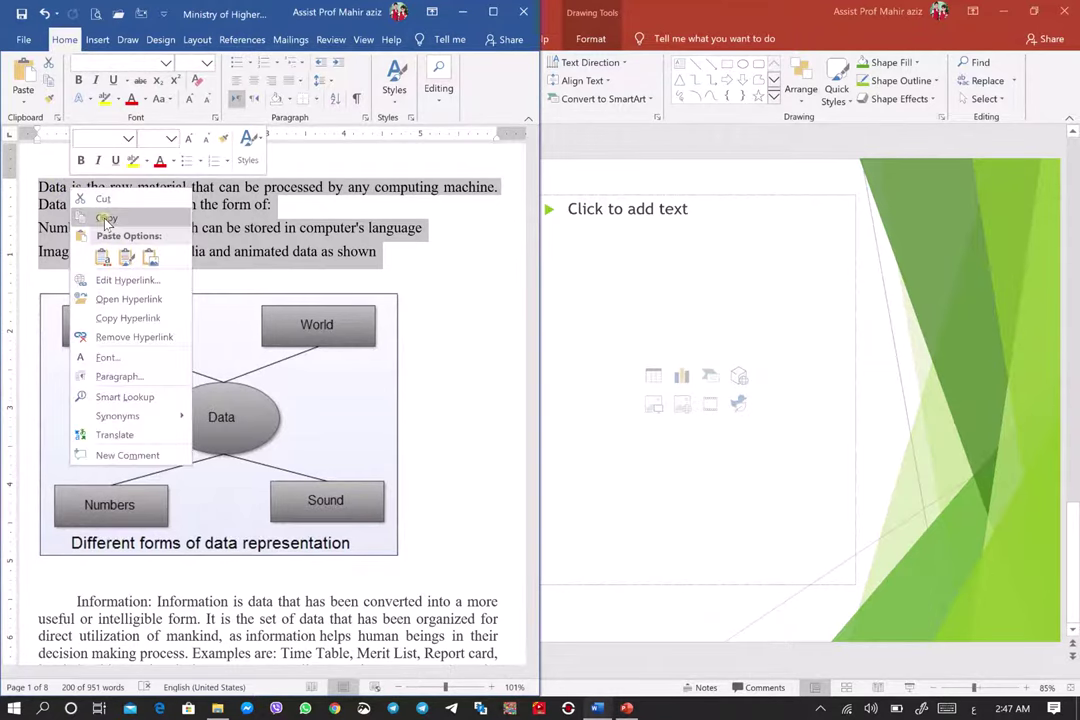
{"action": "left_click", "coordinate": [106, 220]}
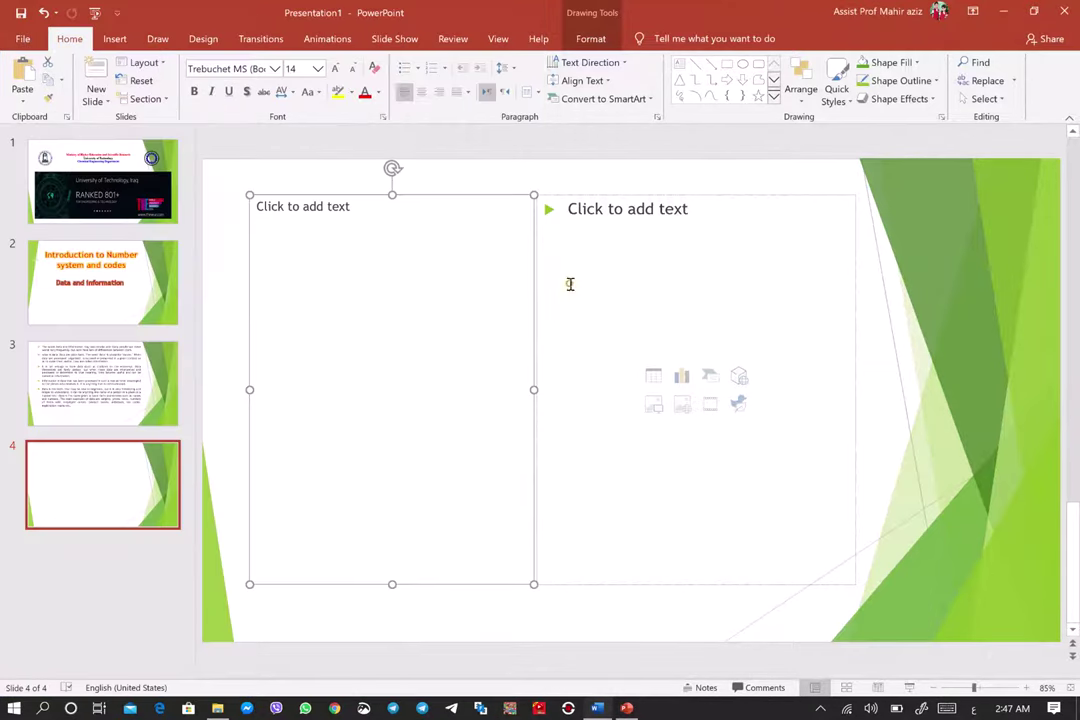
Paste the data paragraphs into slide 4's left text box using Keep Source Formatting
{"action": "left_click", "coordinate": [330, 244]}
{"action": "right_click", "coordinate": [330, 246]}
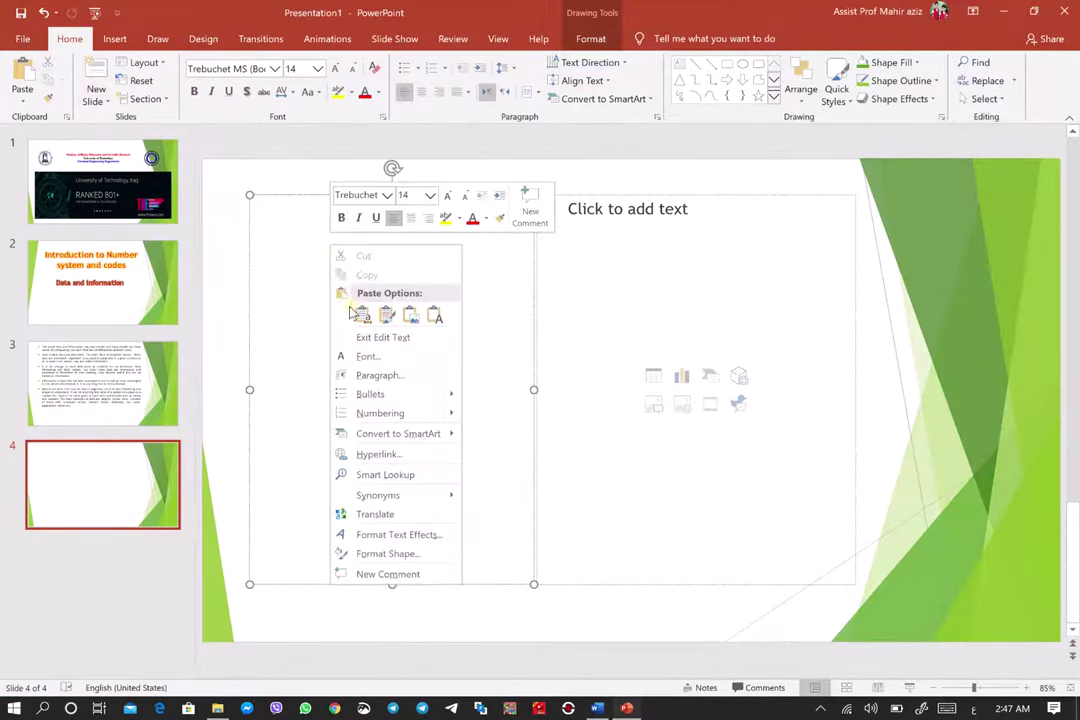
{"action": "left_click", "coordinate": [361, 316]}
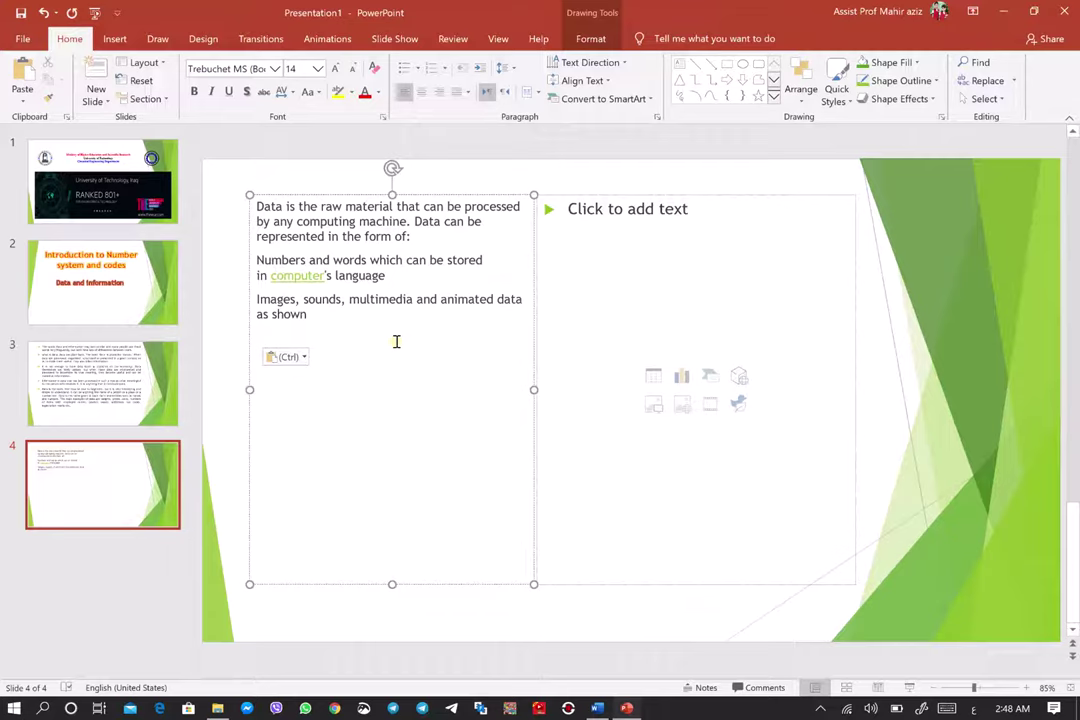
{"action": "left_click", "coordinate": [287, 357]}
{"action": "left_click", "coordinate": [302, 398]}
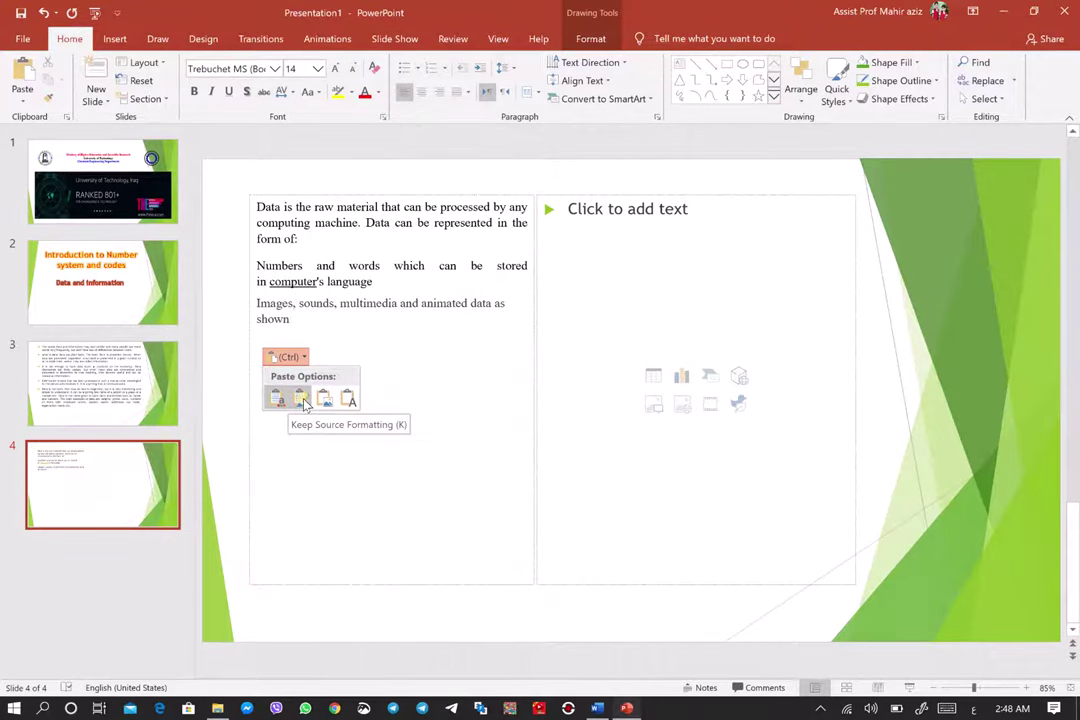
{"action": "left_click", "coordinate": [304, 400]}
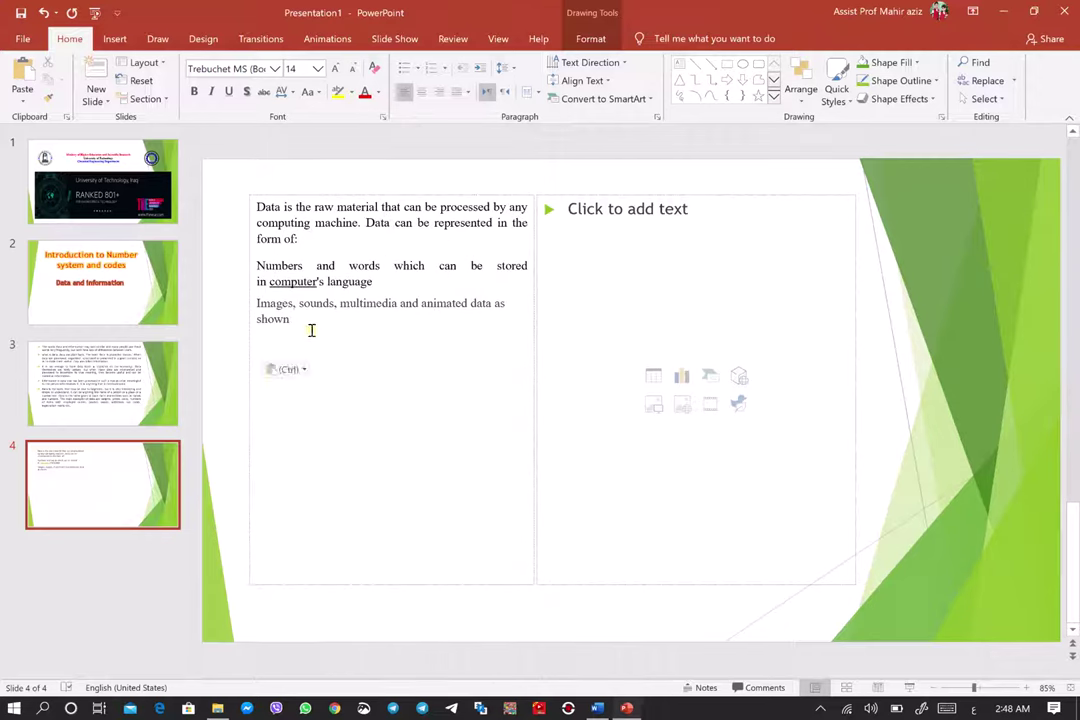
{"action": "left_click", "coordinate": [578, 327]}
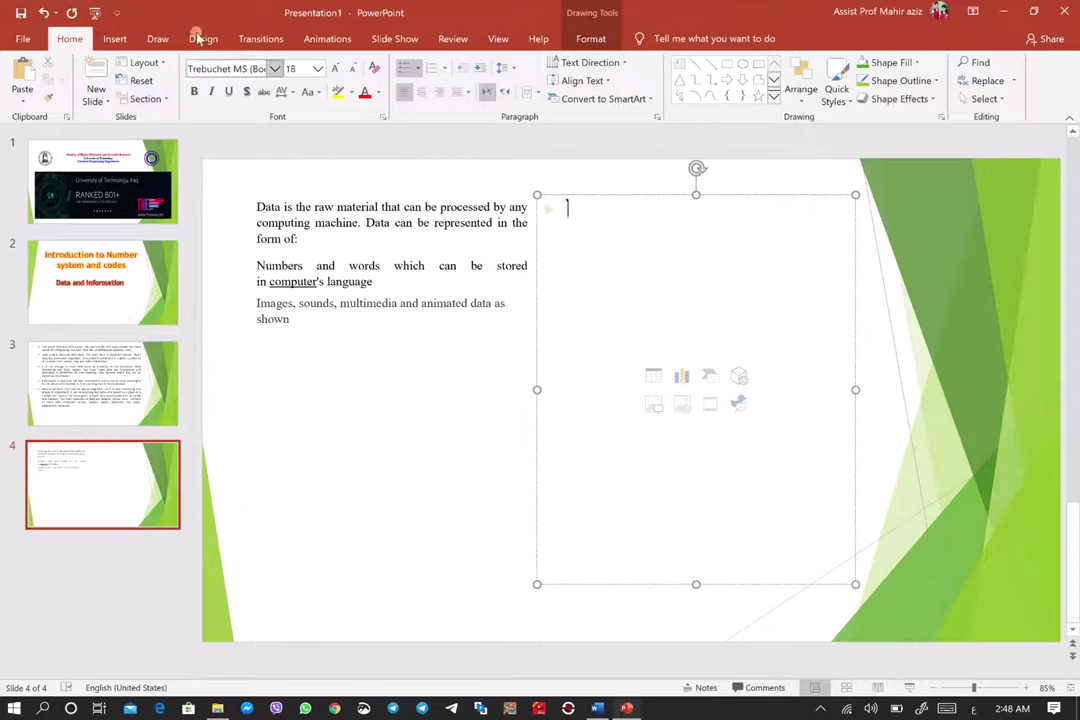
Insert Picture1.jpg from this device into slide 4's right box
{"action": "left_click", "coordinate": [114, 40]}
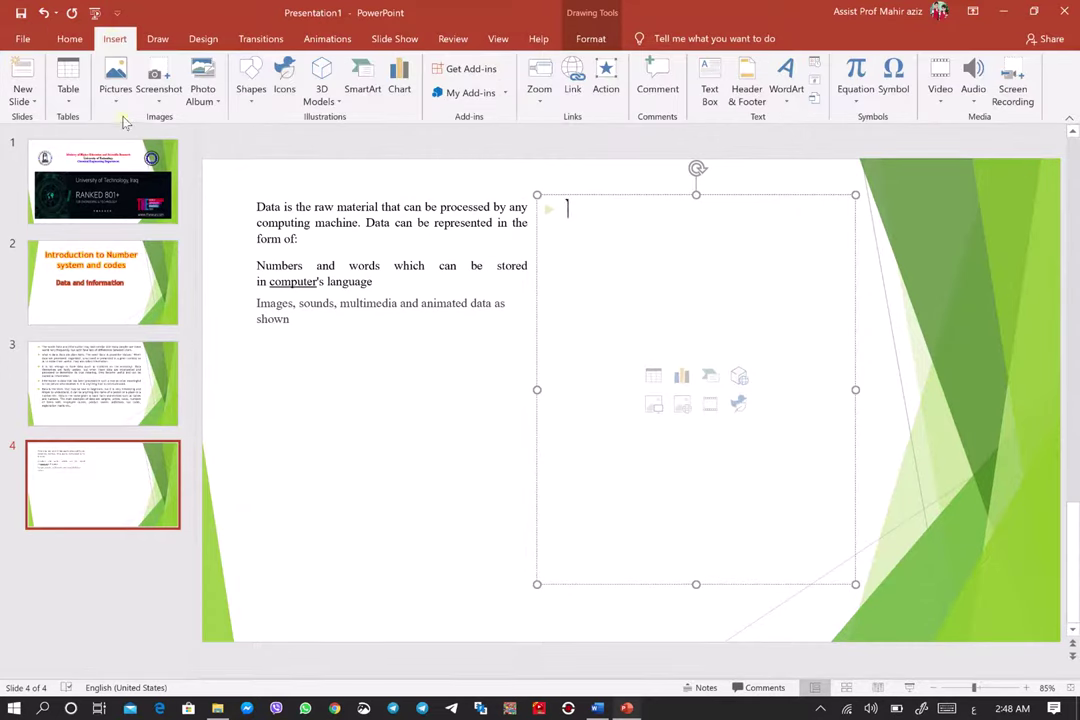
{"action": "left_click", "coordinate": [115, 92]}
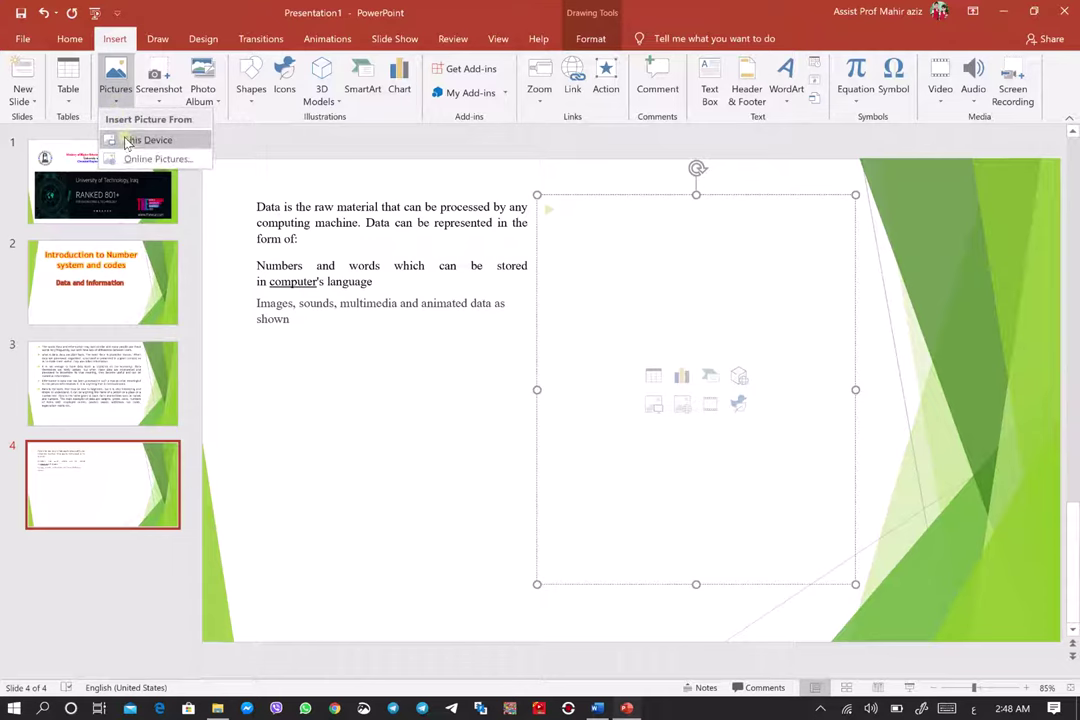
{"action": "left_click", "coordinate": [128, 141]}
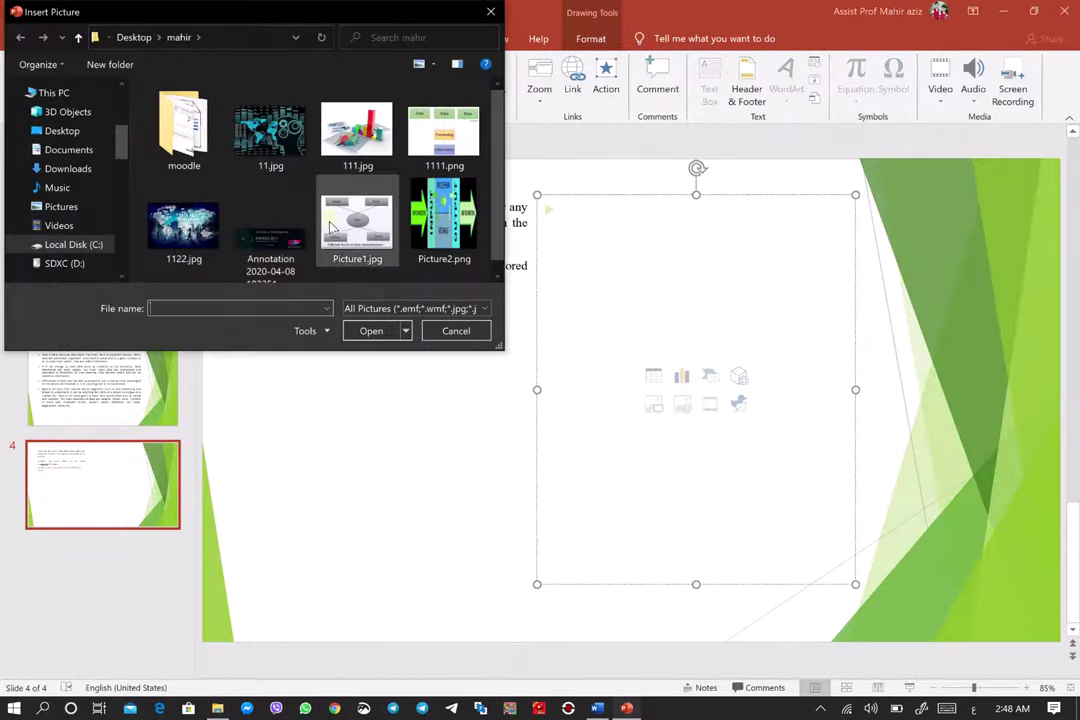
{"action": "left_click", "coordinate": [340, 228]}
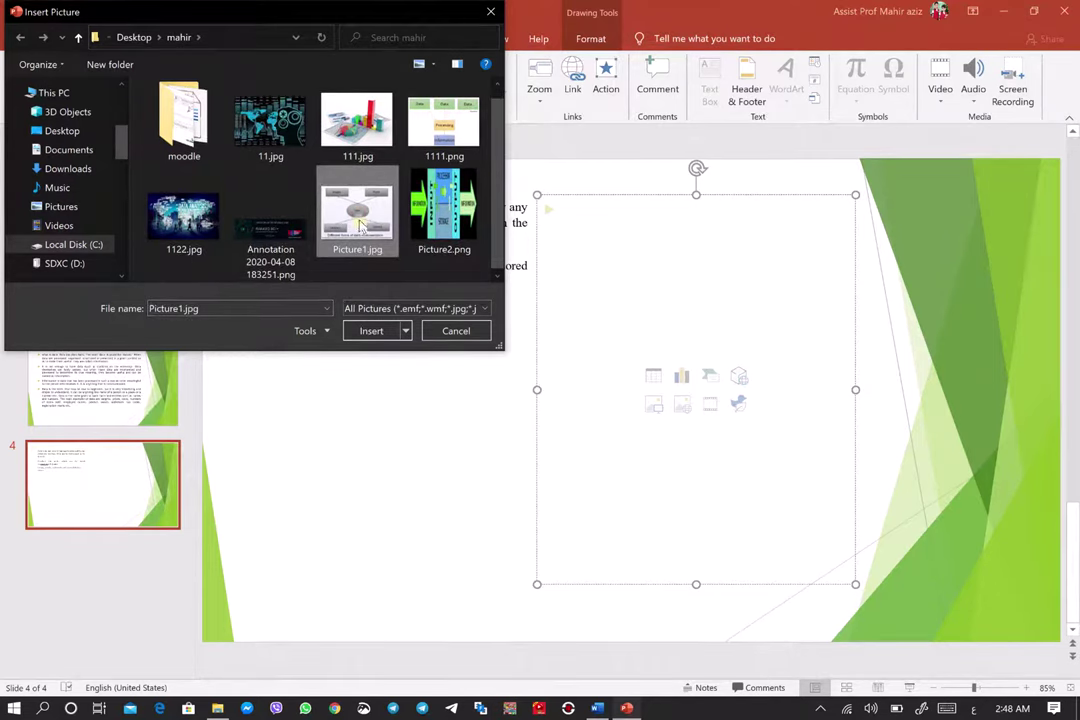
{"action": "double_click", "coordinate": [360, 222]}
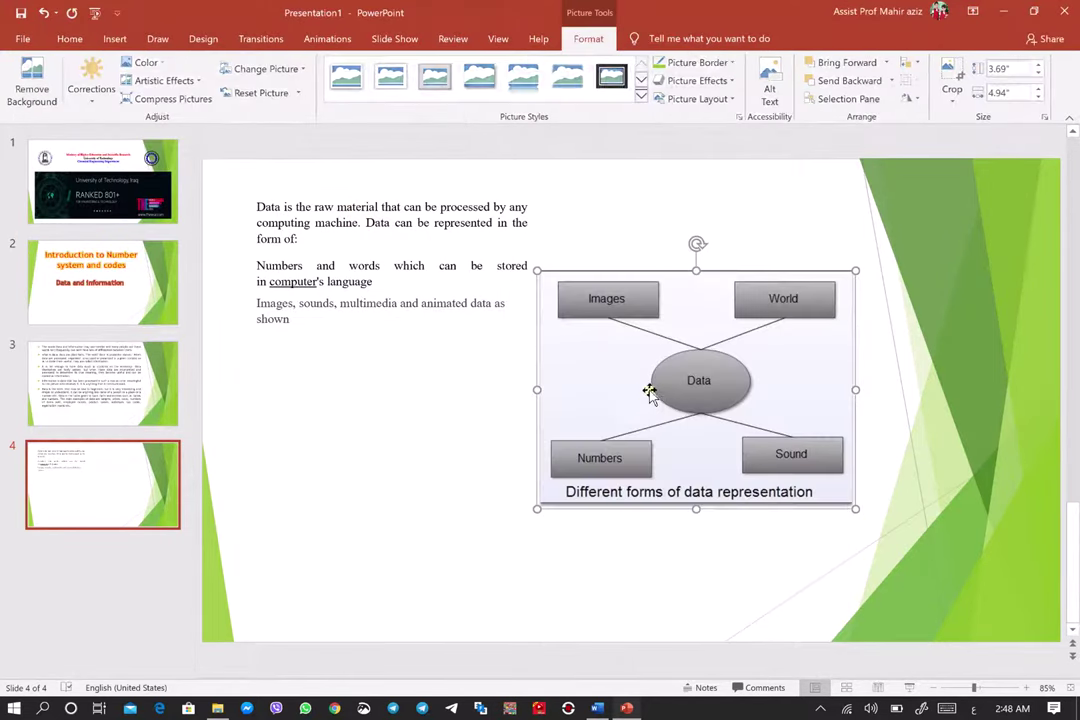
Resize the diagram picture, stretching its top and bottom to enlarge it
{"action": "left_click_drag", "start_coordinate": [536, 392], "coordinate": [545, 392]}
{"action": "left_click", "coordinate": [541, 391]}
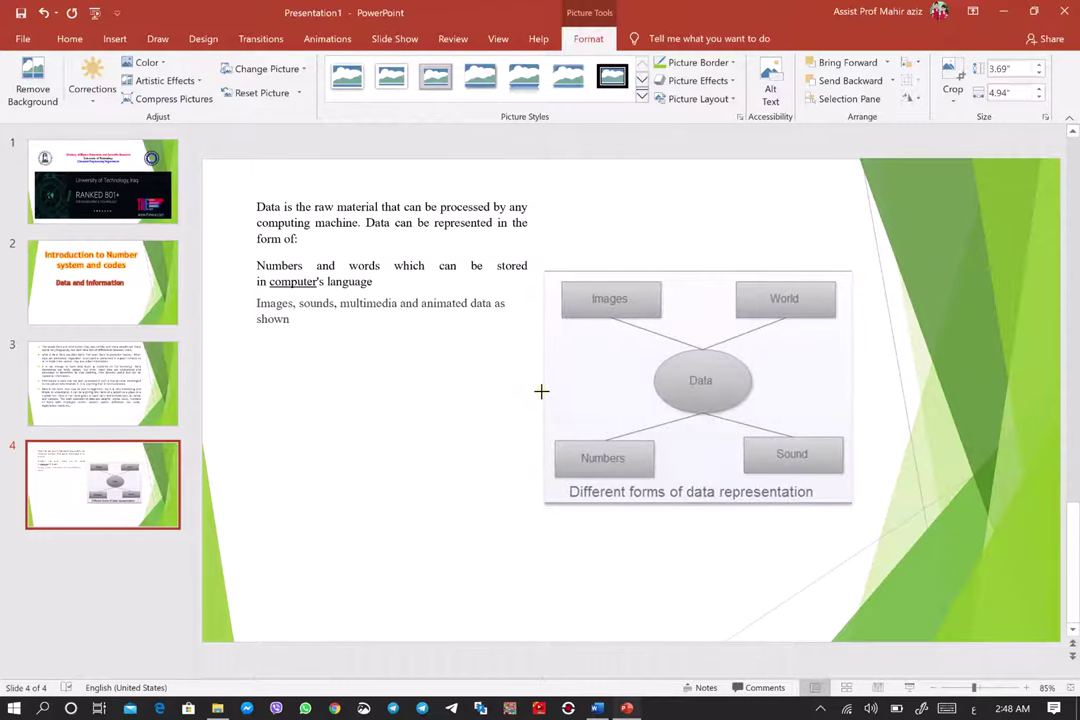
{"action": "left_click", "coordinate": [682, 304]}
{"action": "left_click_drag", "start_coordinate": [697, 271], "coordinate": [688, 201]}
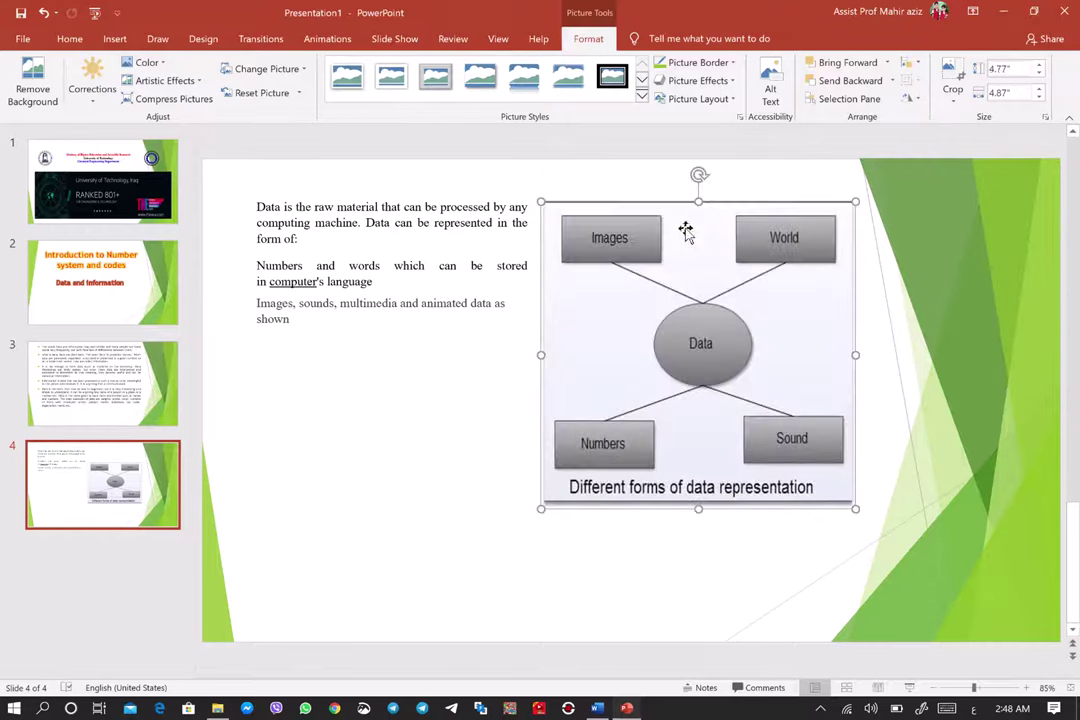
{"action": "left_click_drag", "start_coordinate": [698, 513], "coordinate": [711, 566]}
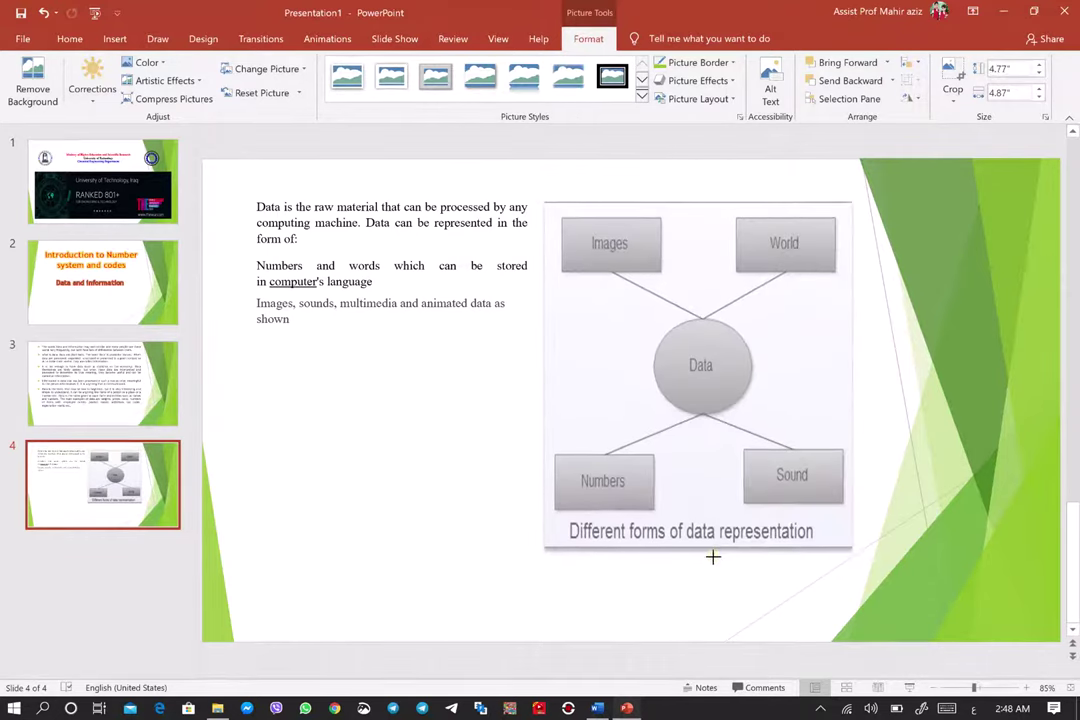
{"action": "left_click", "coordinate": [472, 484]}
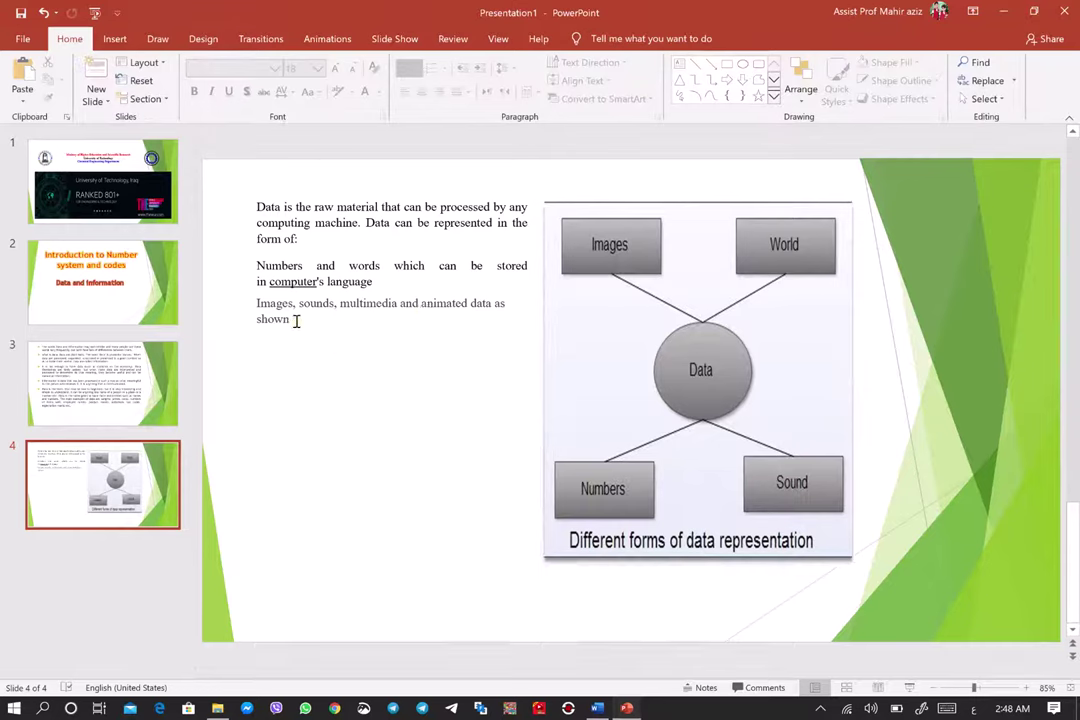
Set the slide 4 paragraph text to 14 pt Trebuchet MS
{"action": "left_click_drag", "start_coordinate": [296, 320], "coordinate": [259, 207]}
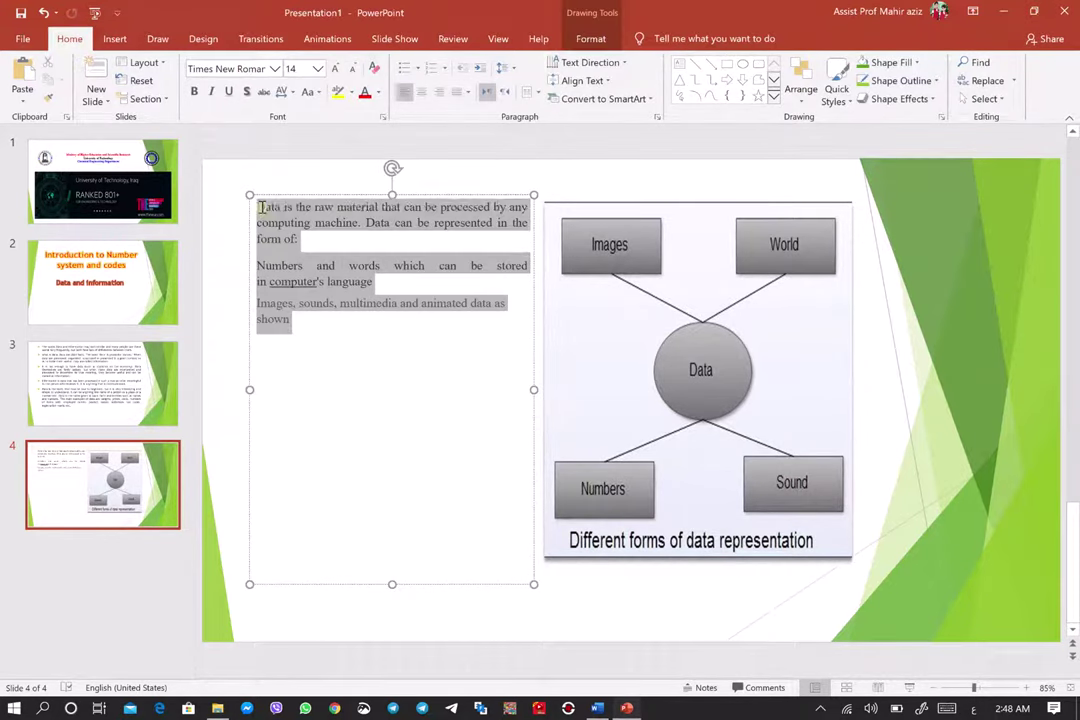
{"action": "left_click", "coordinate": [336, 70]}
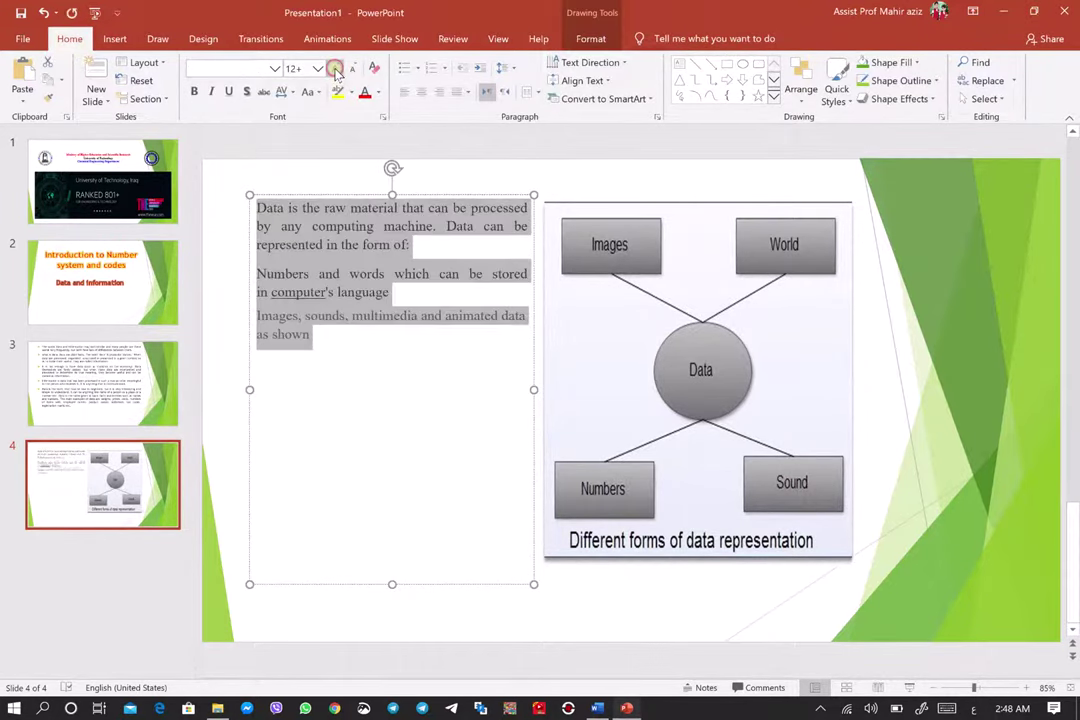
{"action": "left_click", "coordinate": [336, 70]}
{"action": "left_click", "coordinate": [336, 70]}
{"action": "left_click", "coordinate": [351, 69]}
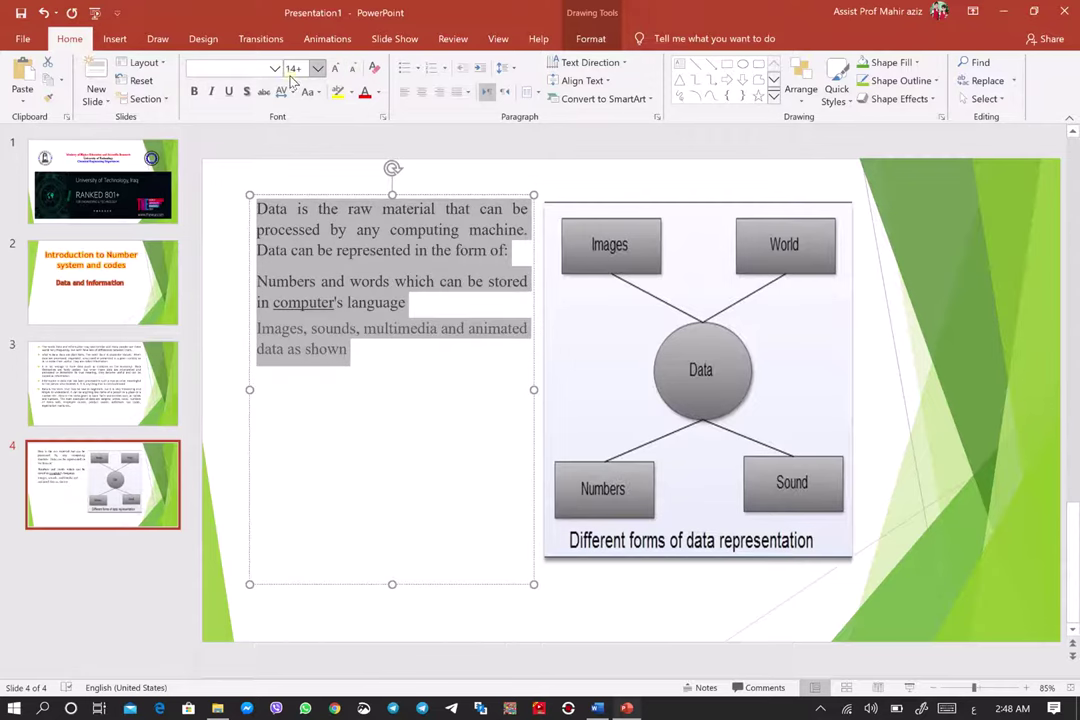
{"action": "left_click", "coordinate": [274, 69]}
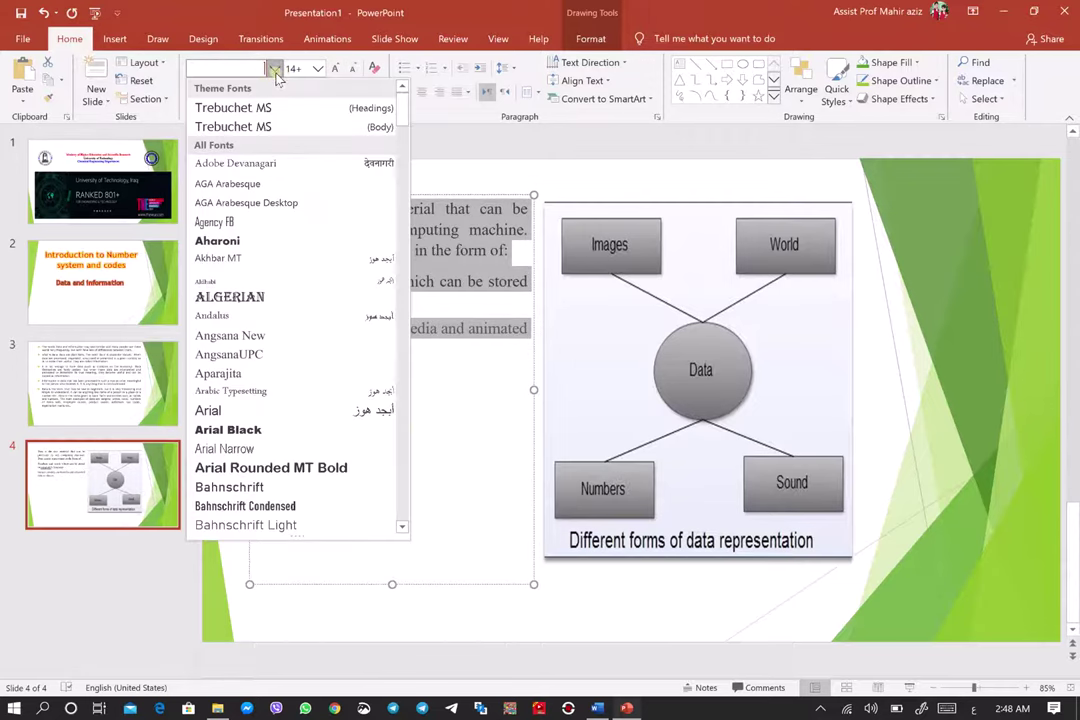
{"action": "left_click", "coordinate": [265, 126]}
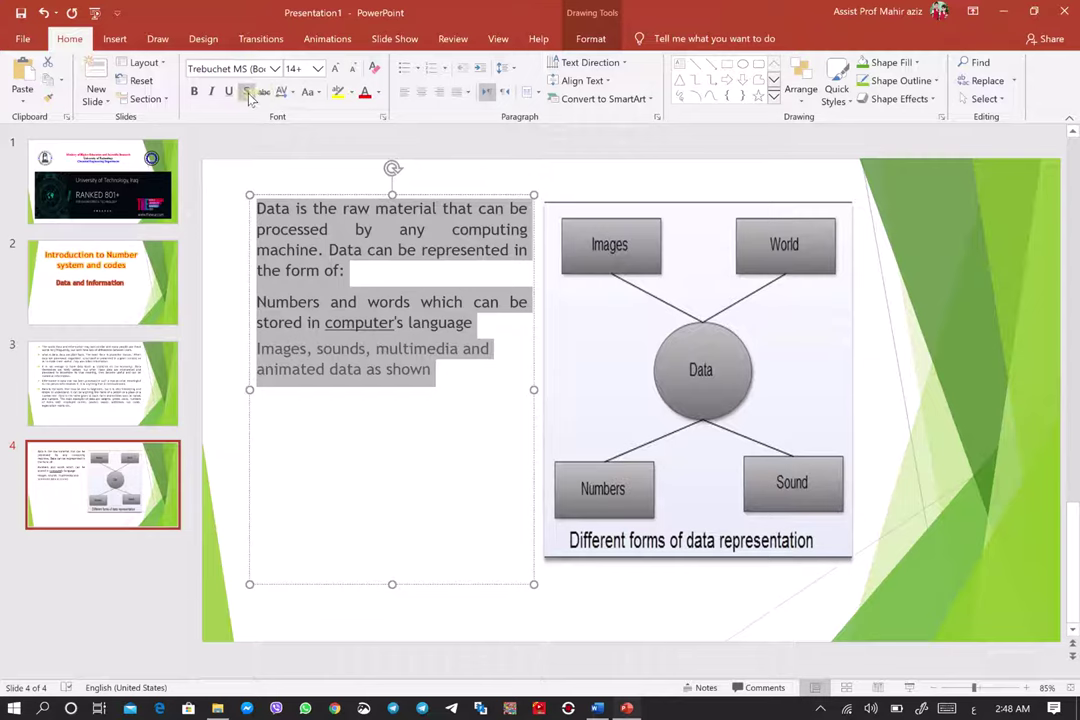
Change the text's character spacing from Tight to Normal, then deselect the box
{"action": "left_click", "coordinate": [285, 93]}
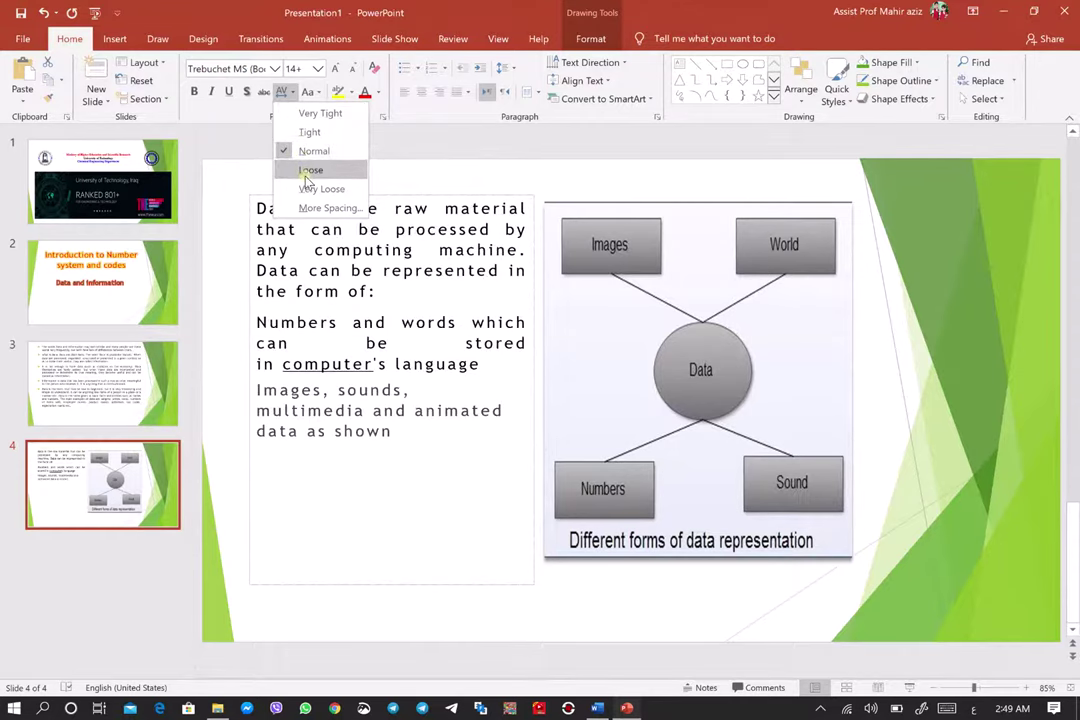
{"action": "left_click", "coordinate": [310, 134]}
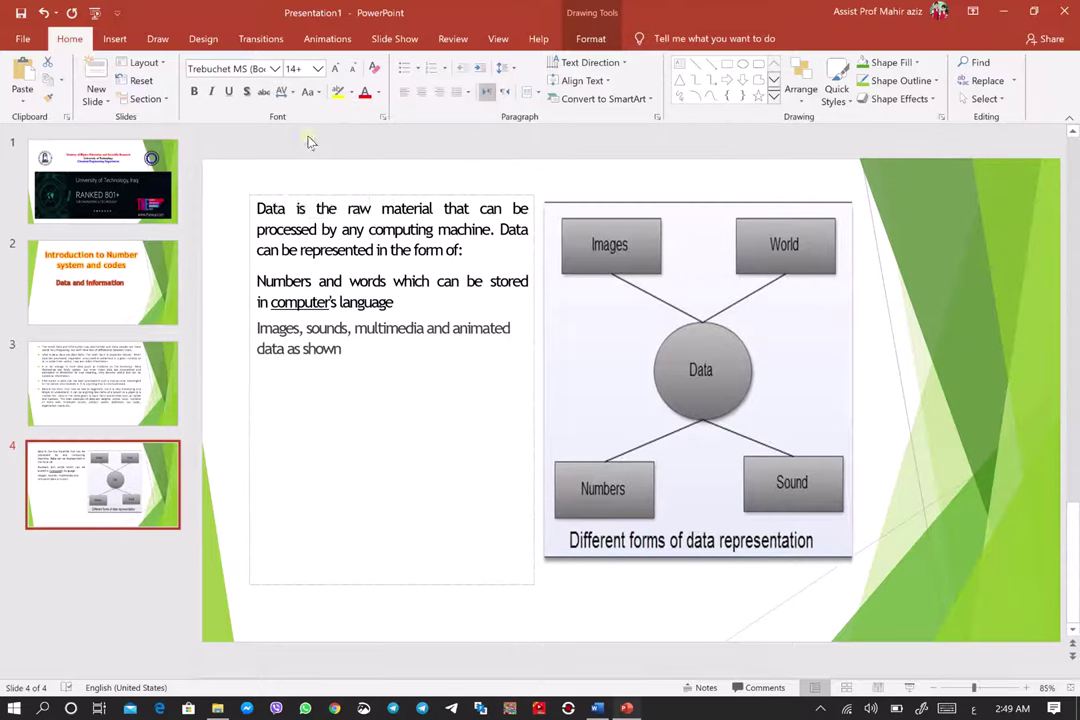
{"action": "left_click", "coordinate": [274, 68]}
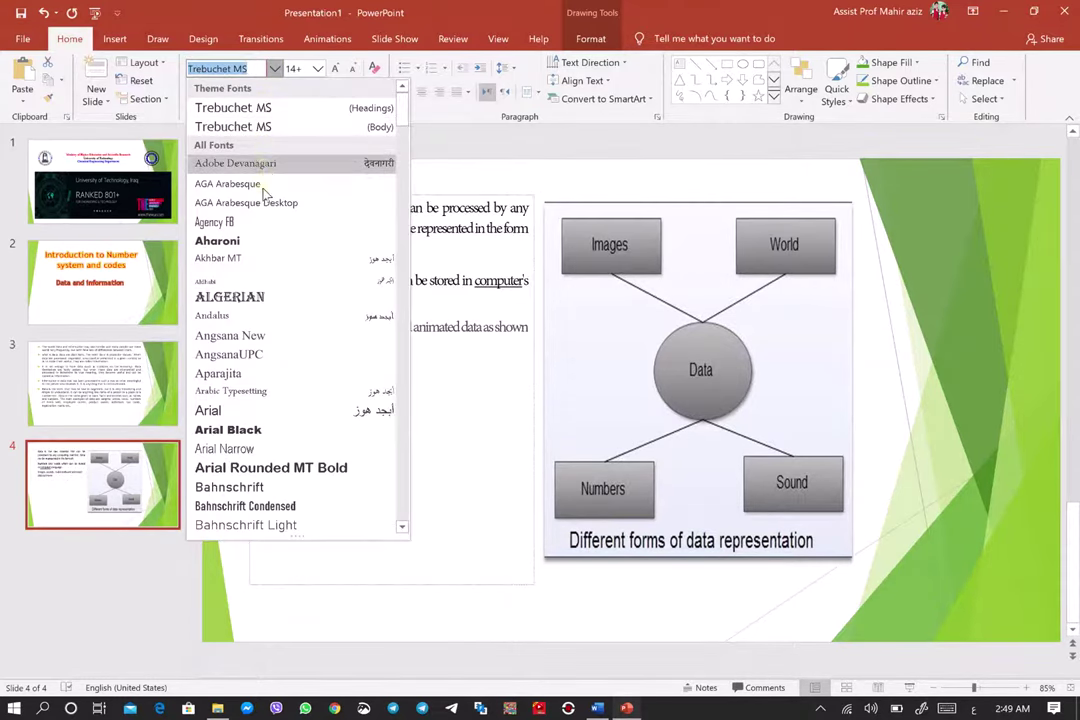
{"action": "key", "text": "Escape"}
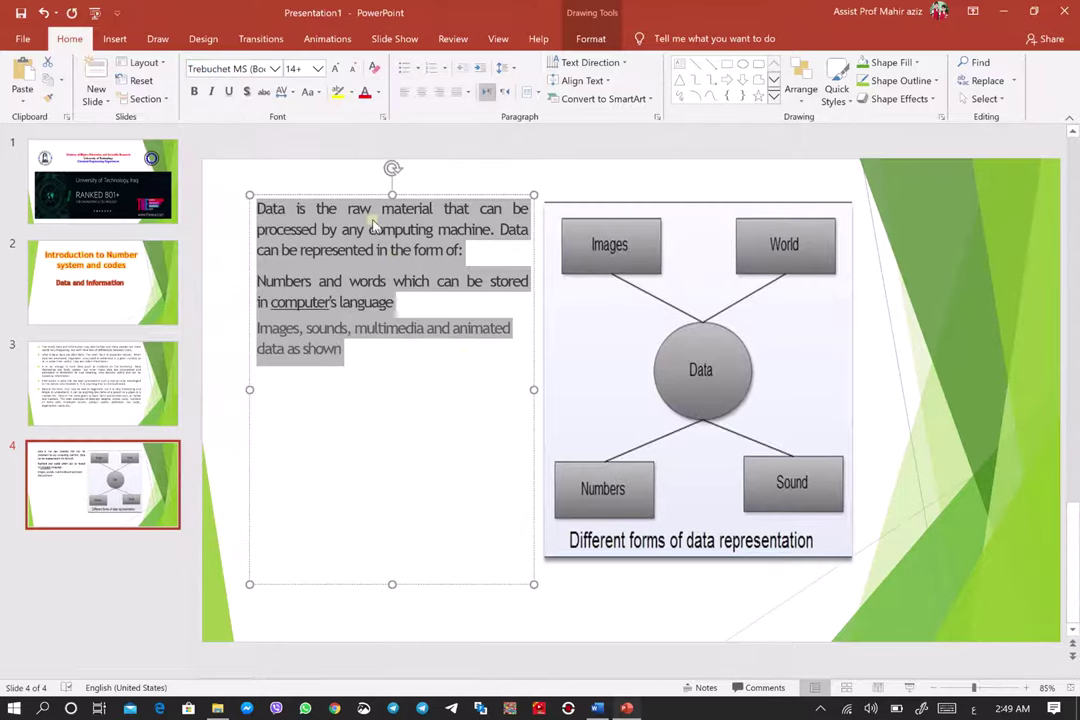
{"action": "left_click", "coordinate": [291, 91]}
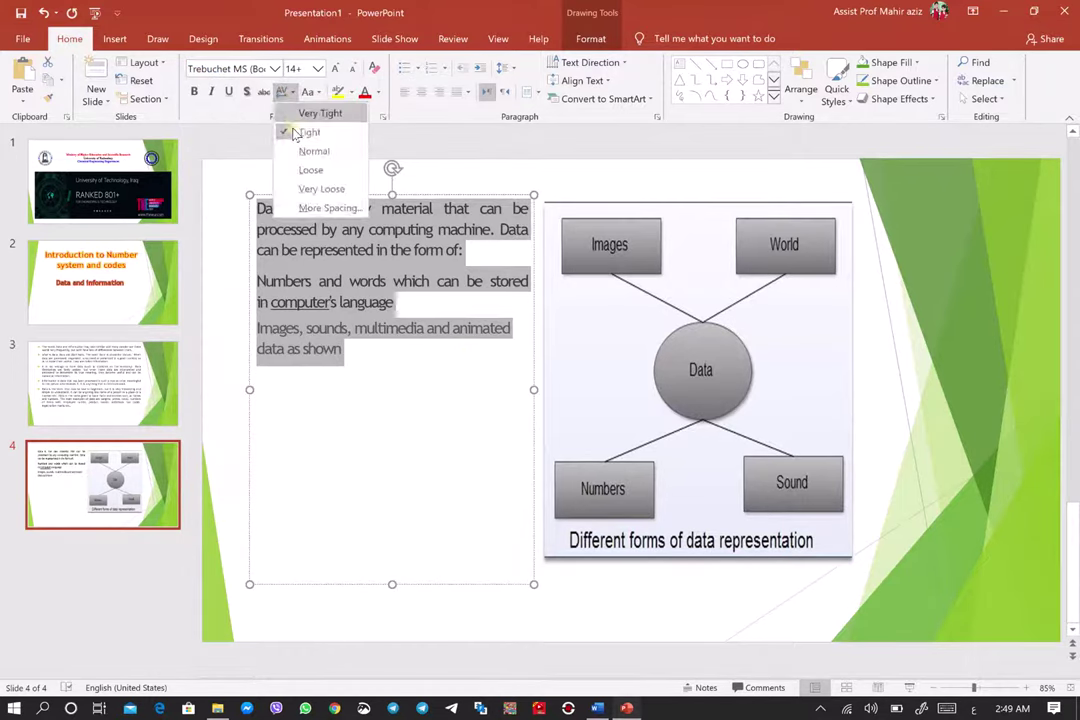
{"action": "left_click", "coordinate": [304, 149]}
{"action": "key", "text": "ctrl+z"}
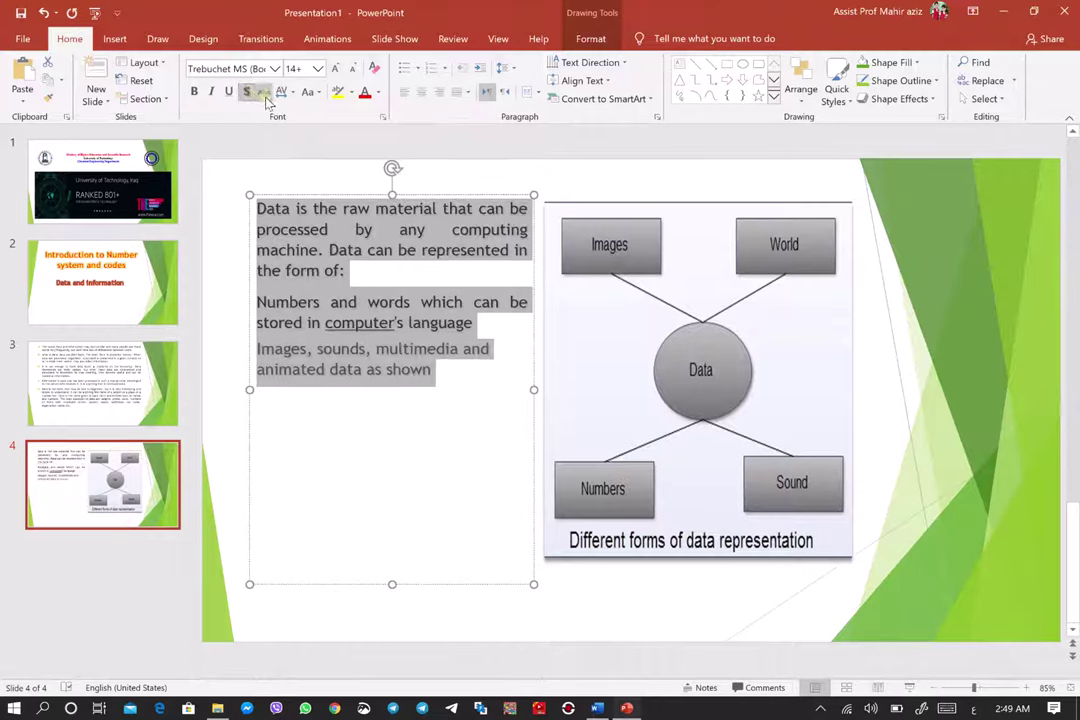
{"action": "left_click", "coordinate": [365, 459]}
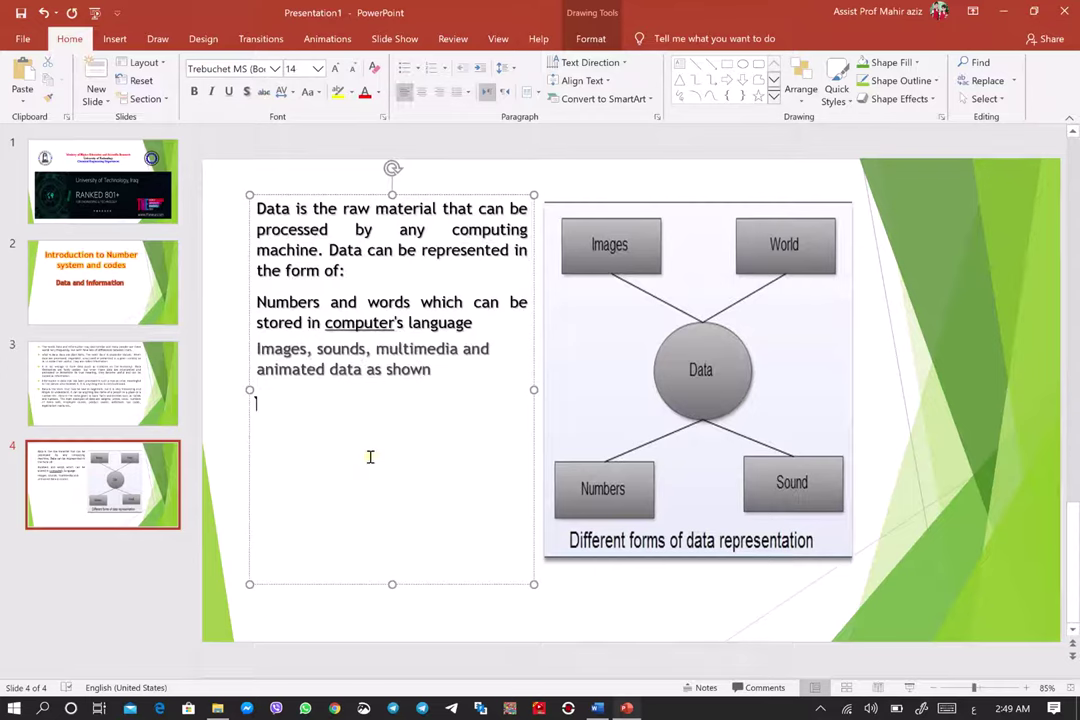
{"action": "left_click", "coordinate": [393, 586]}
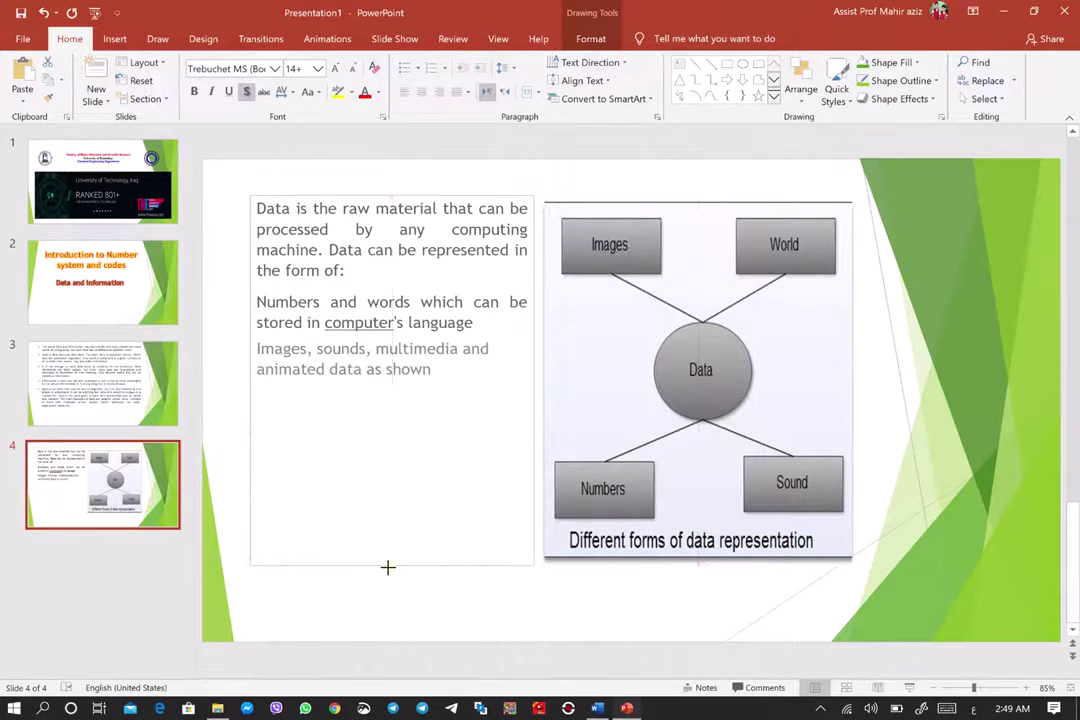
{"action": "left_click", "coordinate": [390, 567]}
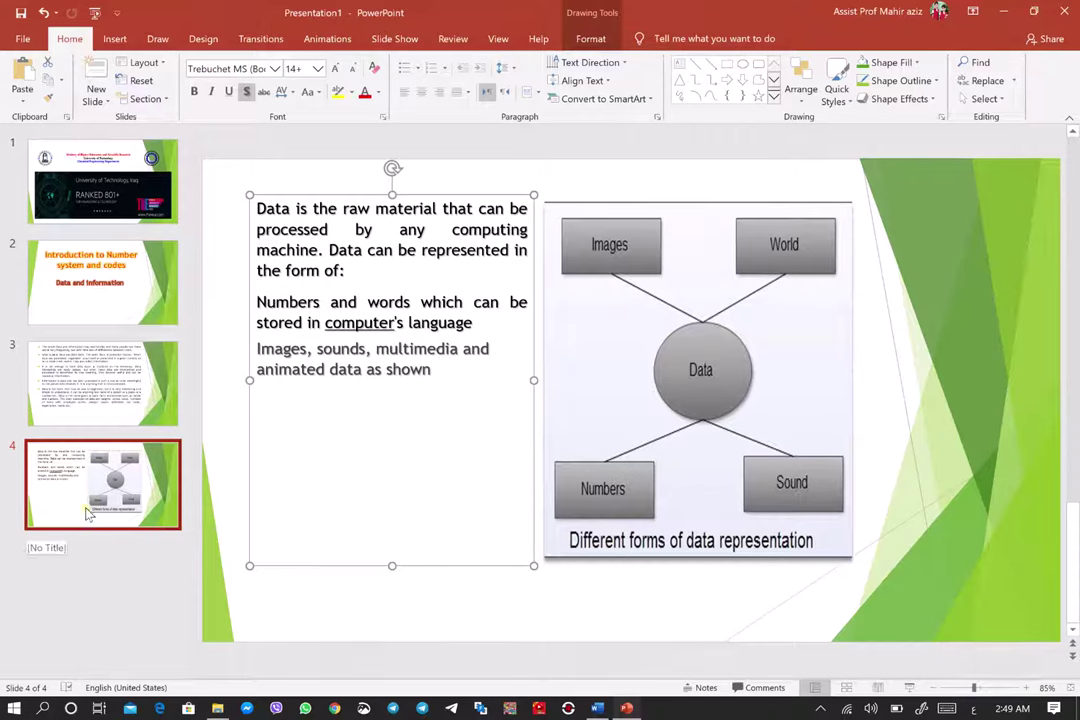
Add a new slide 5 and cut its title placeholder
{"action": "left_click", "coordinate": [97, 73]}
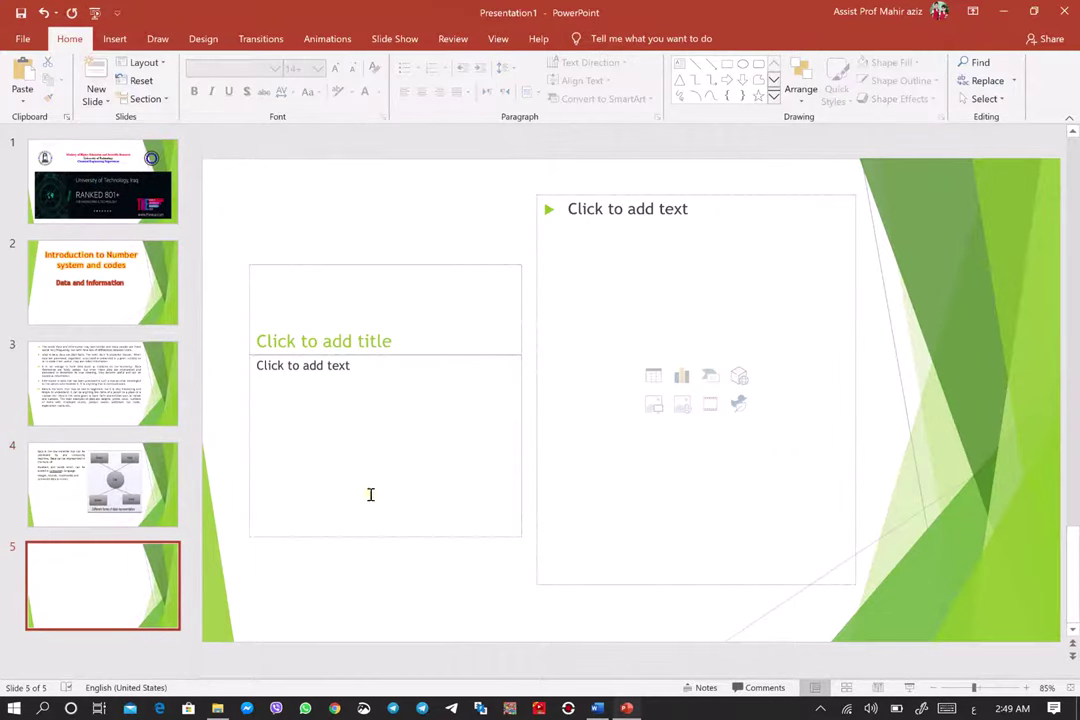
{"action": "left_click", "coordinate": [412, 260]}
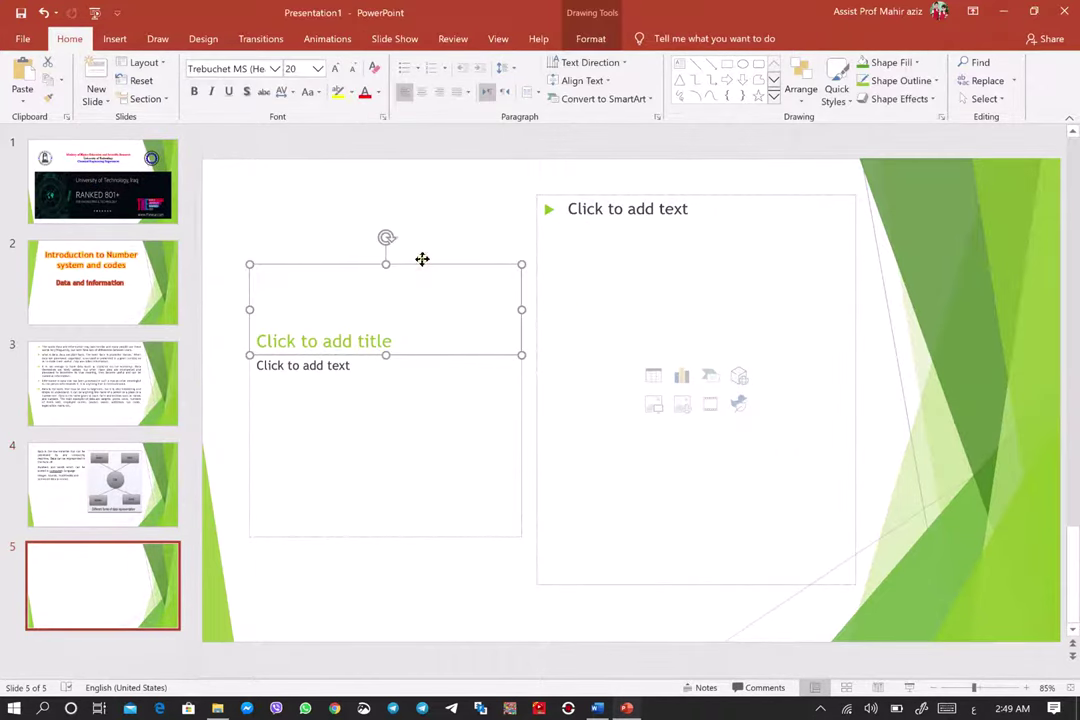
{"action": "right_click", "coordinate": [421, 259]}
{"action": "left_click", "coordinate": [448, 276]}
Move the left text placeholder to the top, extend it to the bottom, and widen it slightly
{"action": "left_click", "coordinate": [429, 370]}
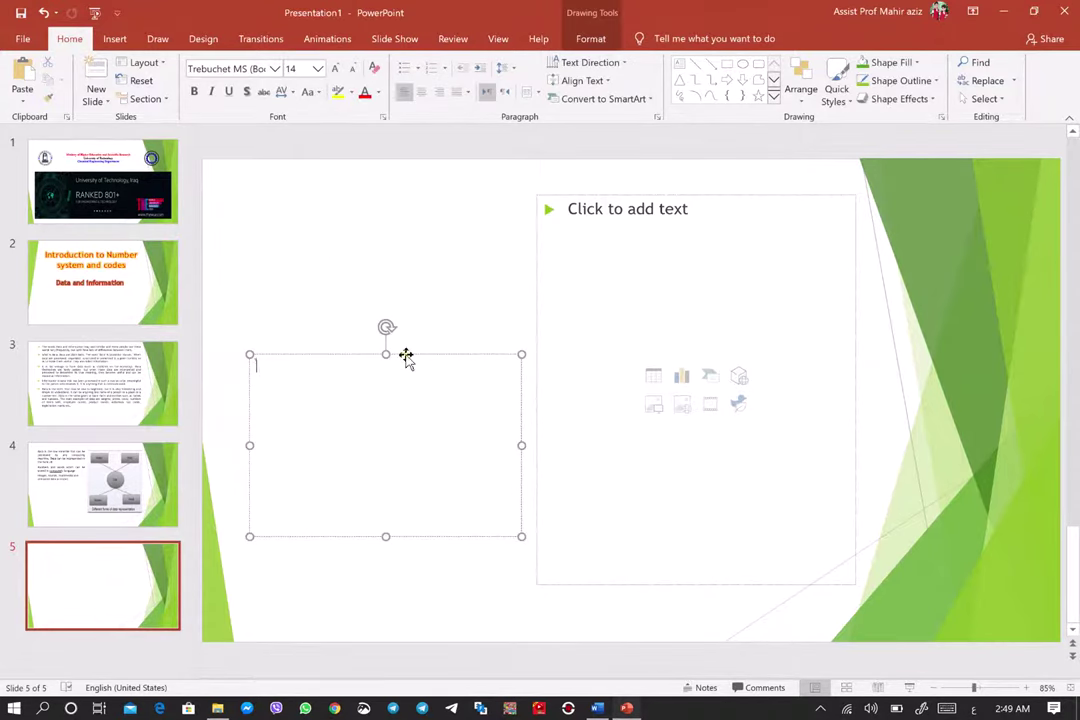
{"action": "left_click", "coordinate": [406, 358]}
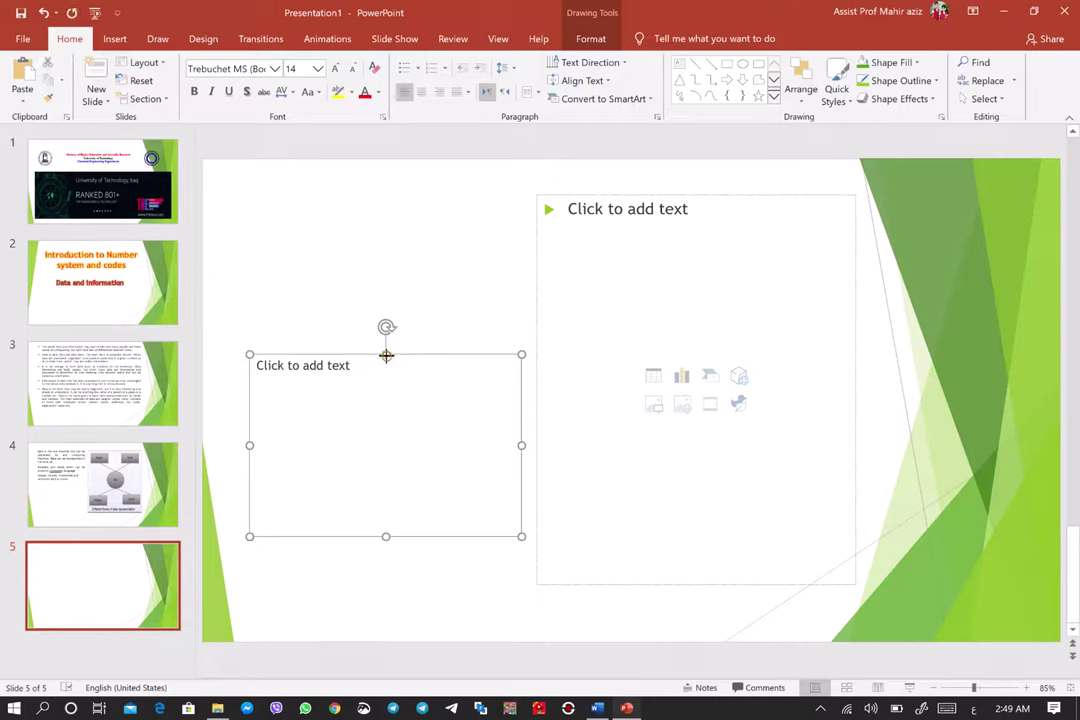
{"action": "left_click_drag", "start_coordinate": [386, 355], "coordinate": [351, 197]}
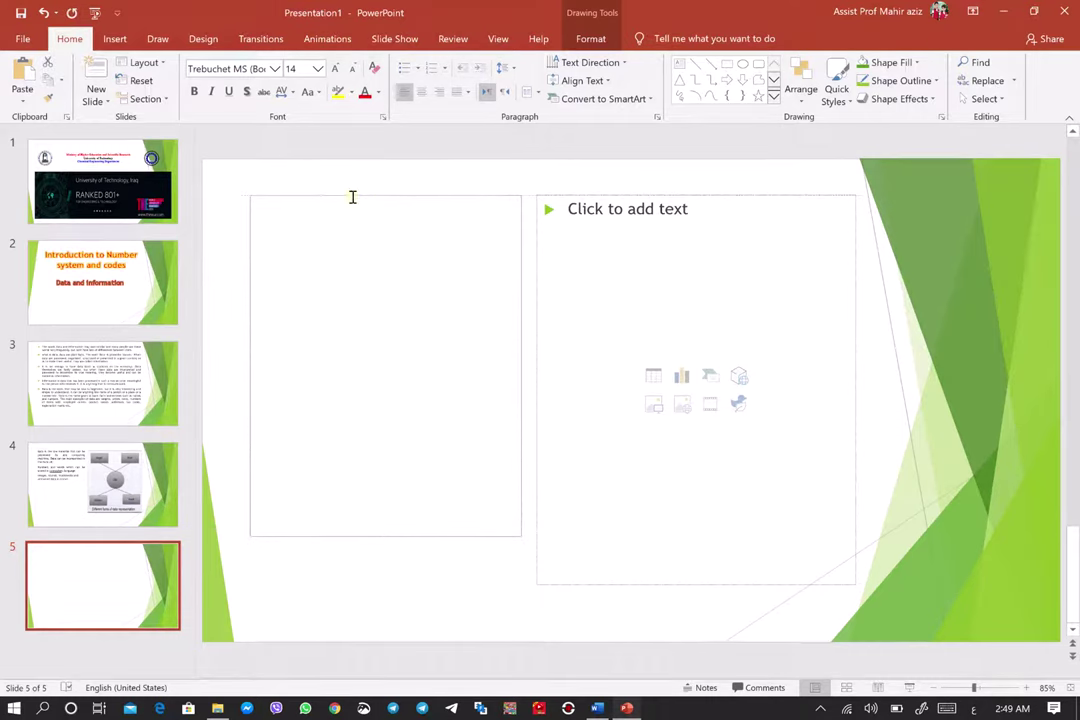
{"action": "left_click_drag", "start_coordinate": [386, 536], "coordinate": [386, 584]}
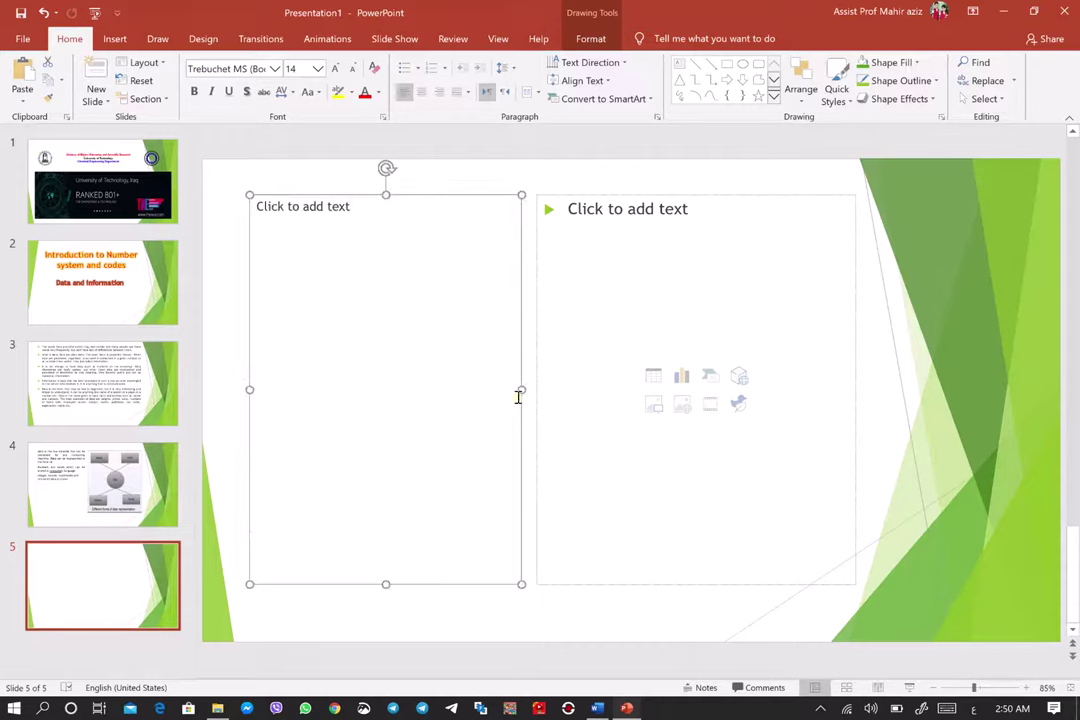
{"action": "left_click_drag", "start_coordinate": [521, 389], "coordinate": [532, 390]}
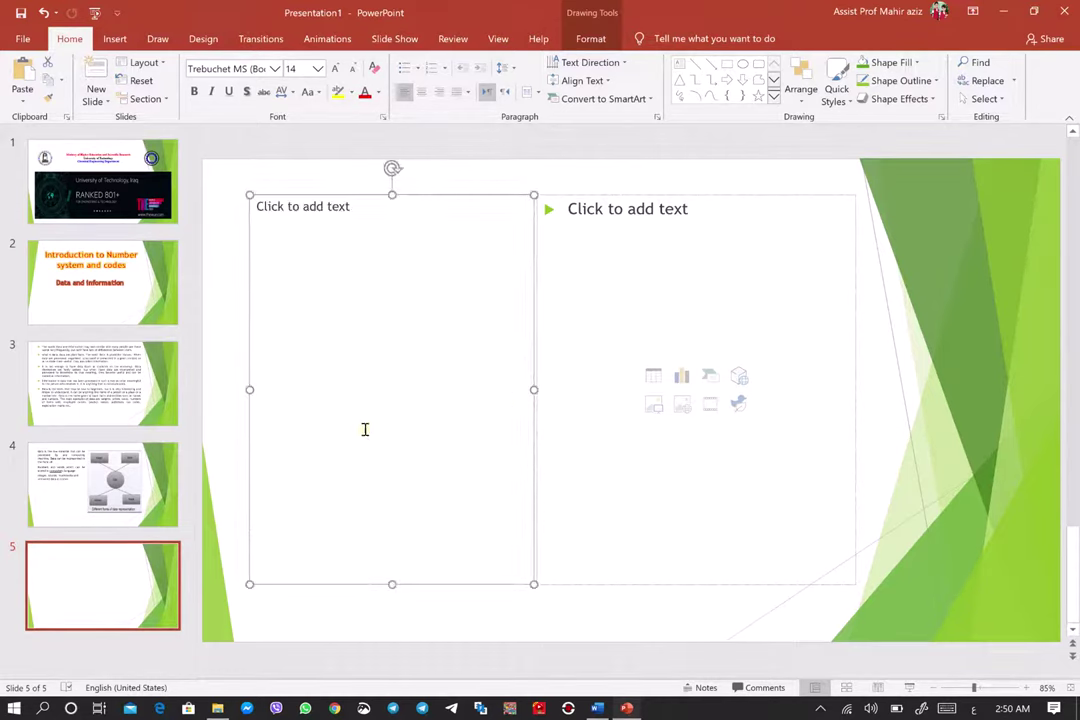
Copy the Word paragraphs from 'Information:' through 'far more complicated.'
{"action": "left_click", "coordinate": [597, 708]}
{"action": "scroll", "coordinate": [400, 480], "scroll_direction": "down", "scroll_amount": 3}
{"action": "scroll", "coordinate": [250, 350], "scroll_direction": "down", "scroll_amount": 4}
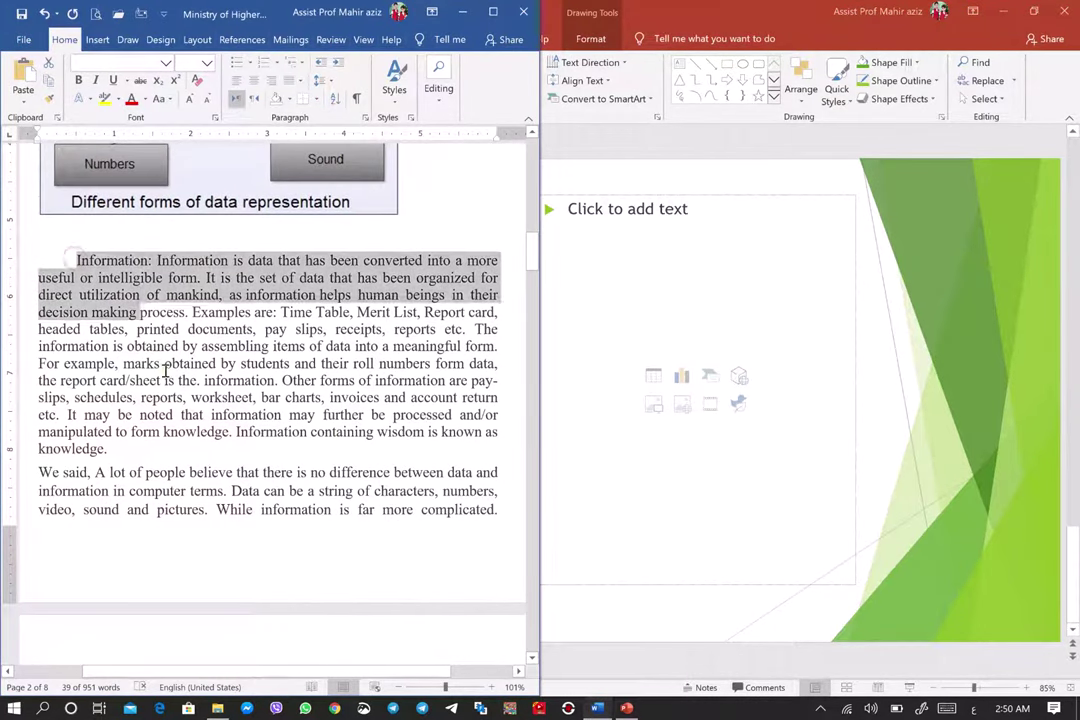
{"action": "left_click_drag", "start_coordinate": [75, 260], "coordinate": [466, 528]}
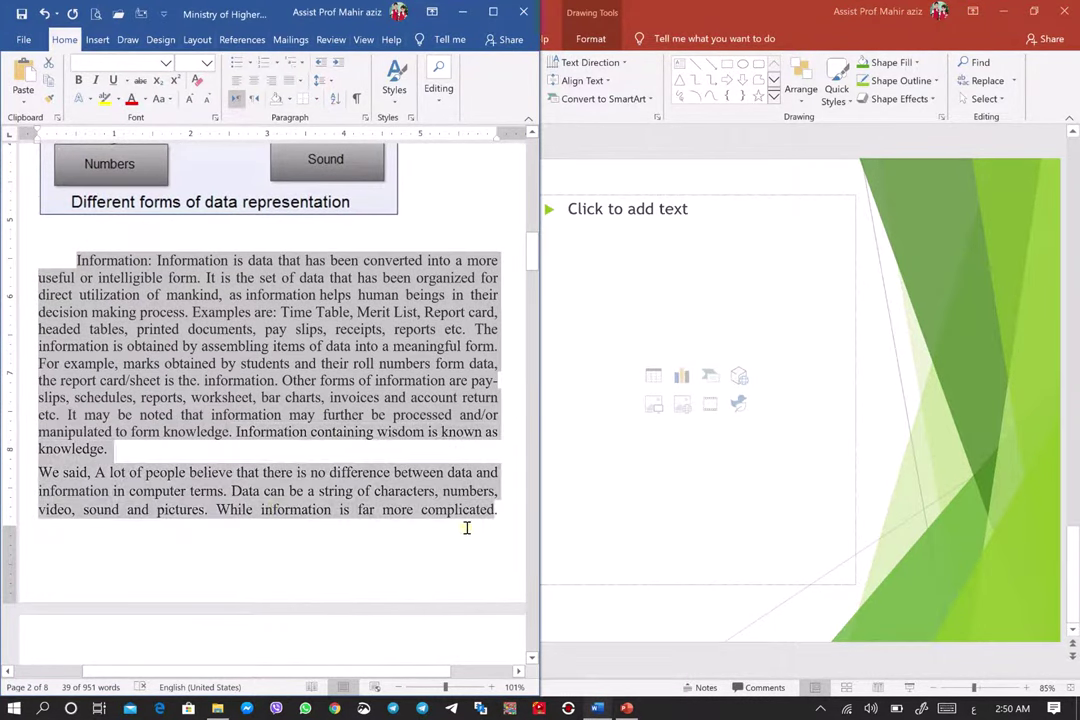
{"action": "right_click", "coordinate": [293, 333]}
{"action": "left_click", "coordinate": [340, 362]}
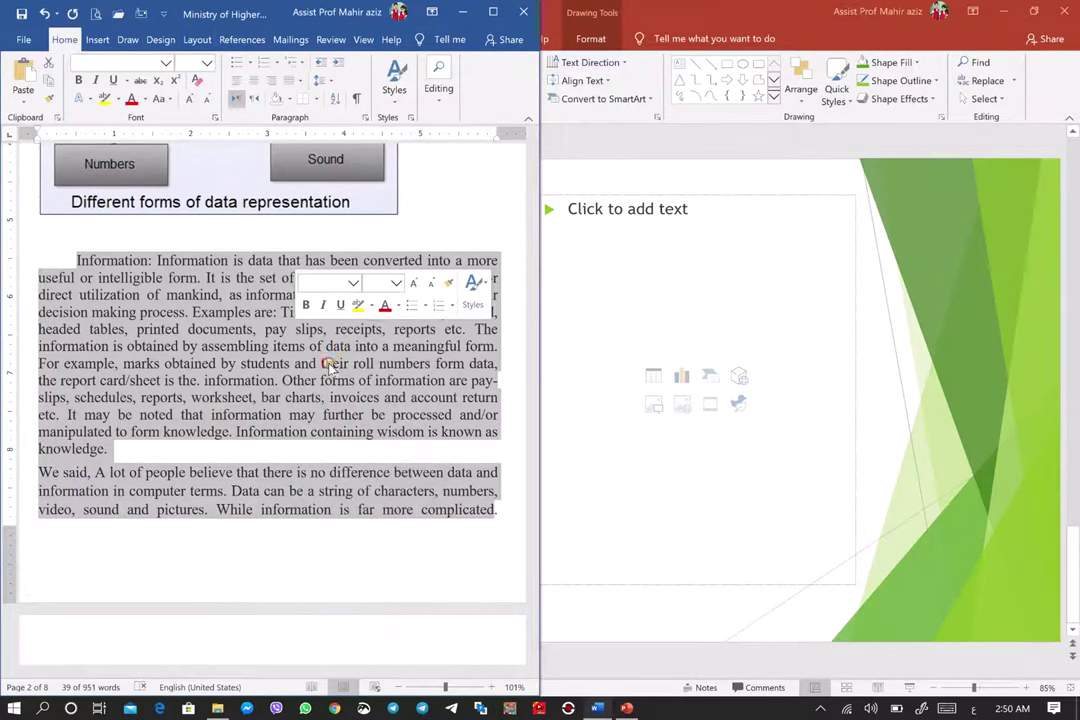
{"action": "left_click", "coordinate": [593, 330]}
Paste the Information paragraphs into slide 5's left placeholder, keeping the Word source formatting
{"action": "left_click", "coordinate": [293, 253]}
{"action": "right_click", "coordinate": [293, 253]}
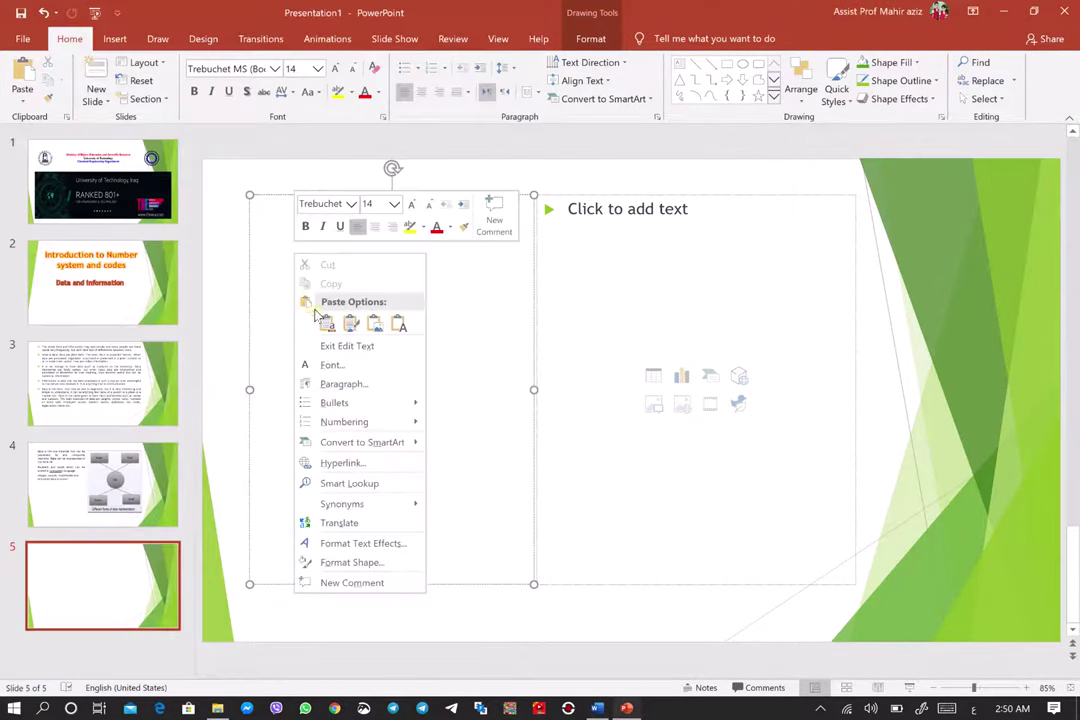
{"action": "left_click", "coordinate": [324, 320]}
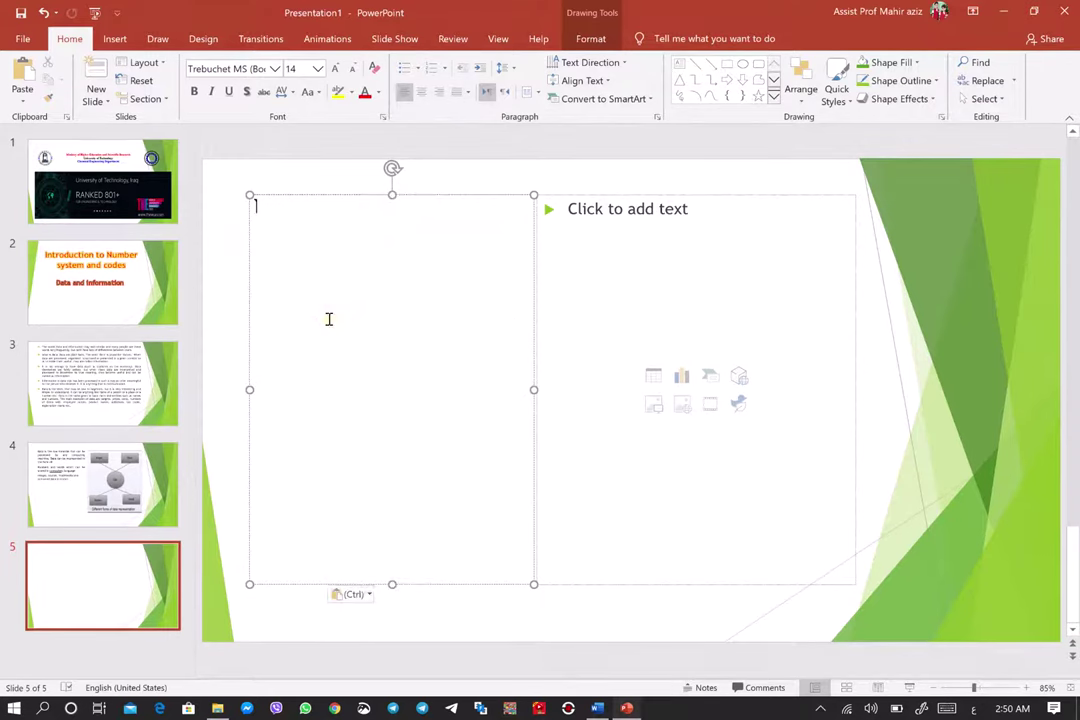
{"action": "left_click_drag", "start_coordinate": [352, 540], "coordinate": [257, 207]}
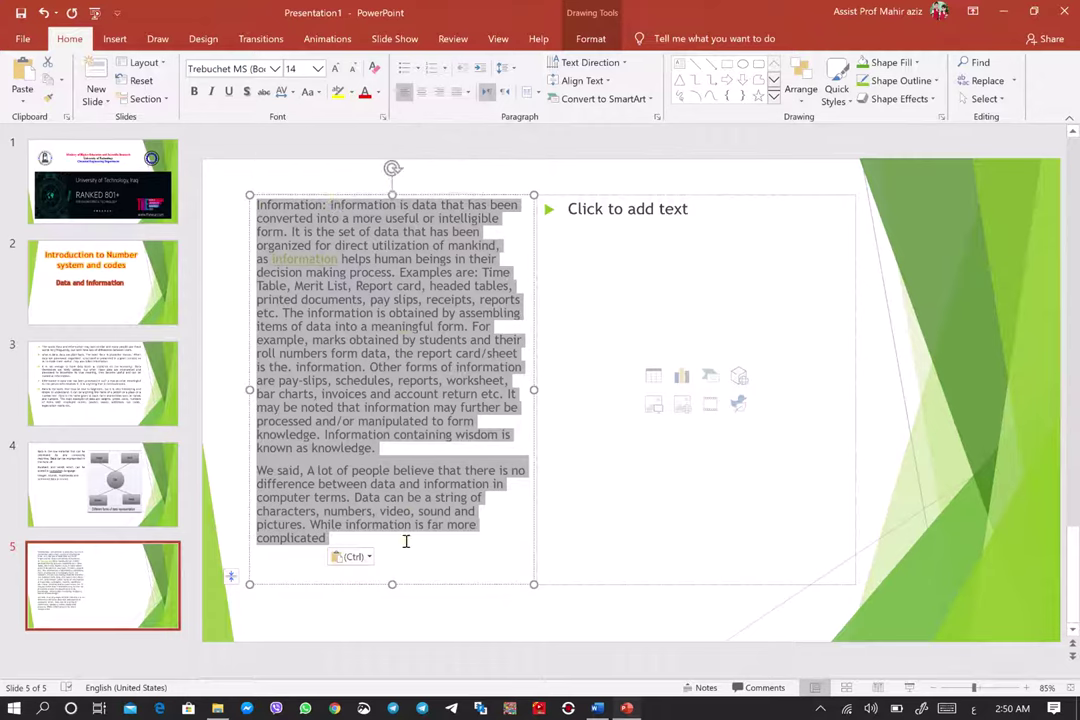
{"action": "left_click", "coordinate": [364, 557]}
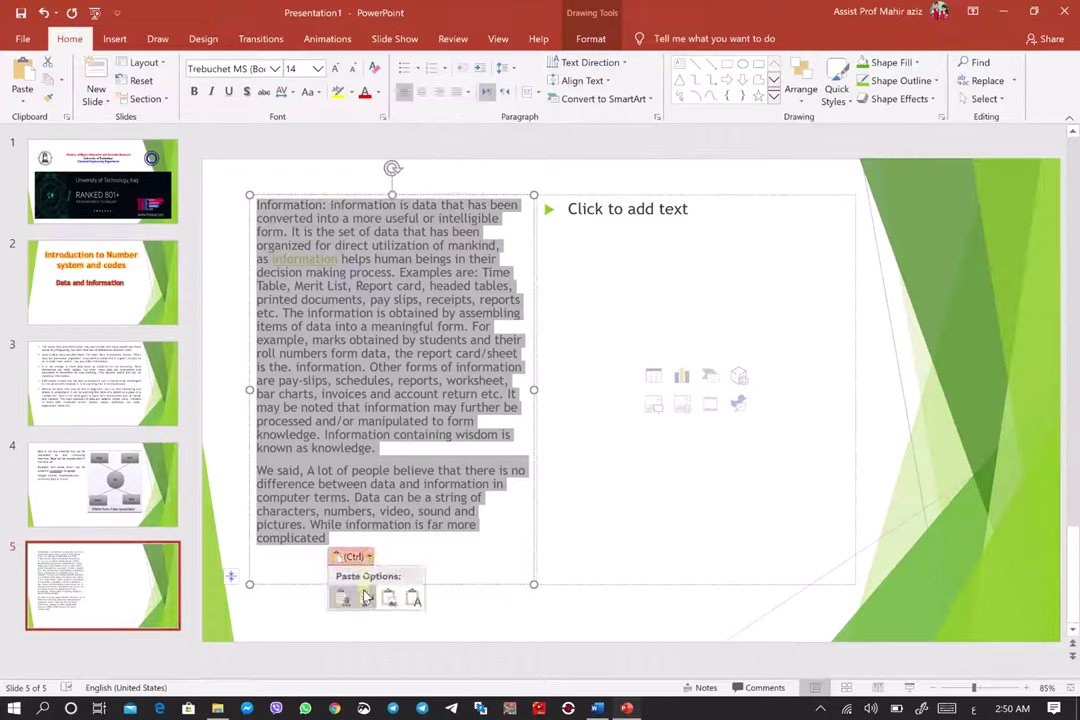
{"action": "left_click", "coordinate": [366, 597]}
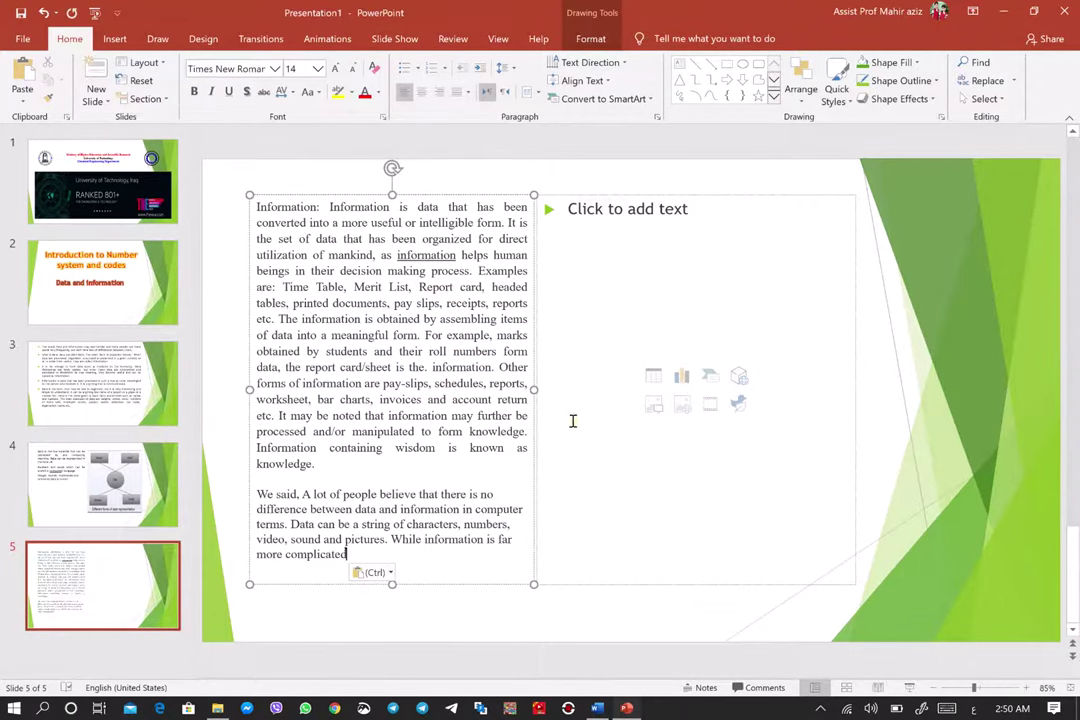
{"action": "left_click", "coordinate": [578, 308]}
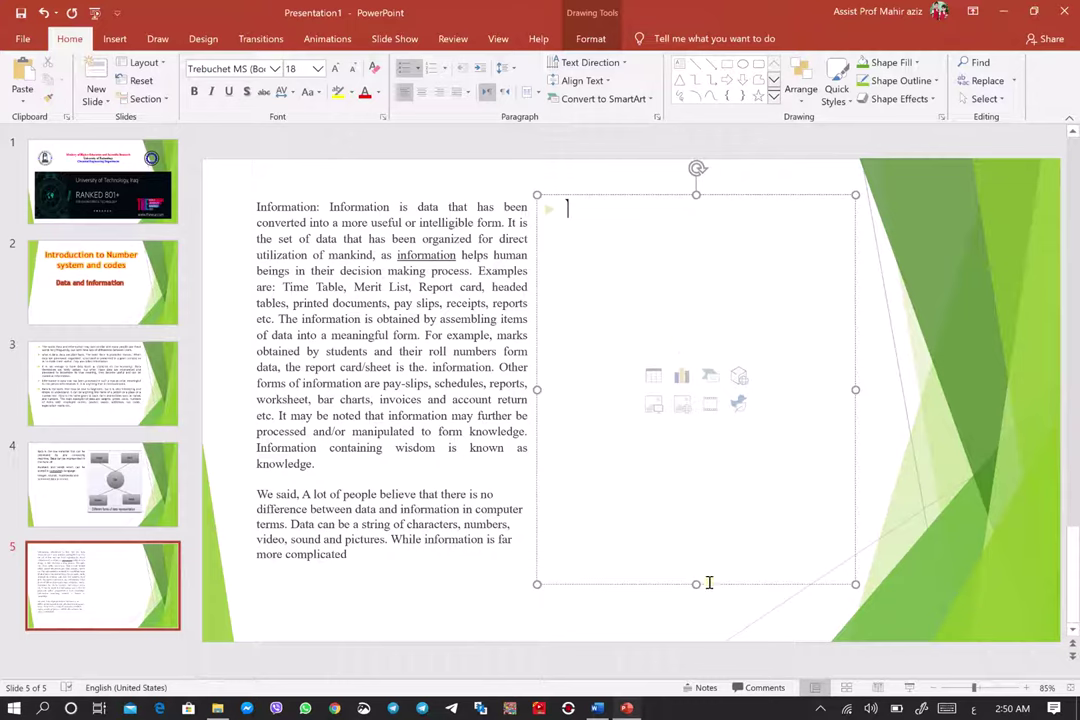
Copy the Word paragraph beginning 'Information is believed to be distinctive' and return to PowerPoint
{"action": "left_click", "coordinate": [597, 708]}
{"action": "scroll", "coordinate": [250, 325], "scroll_direction": "down", "scroll_amount": 2}
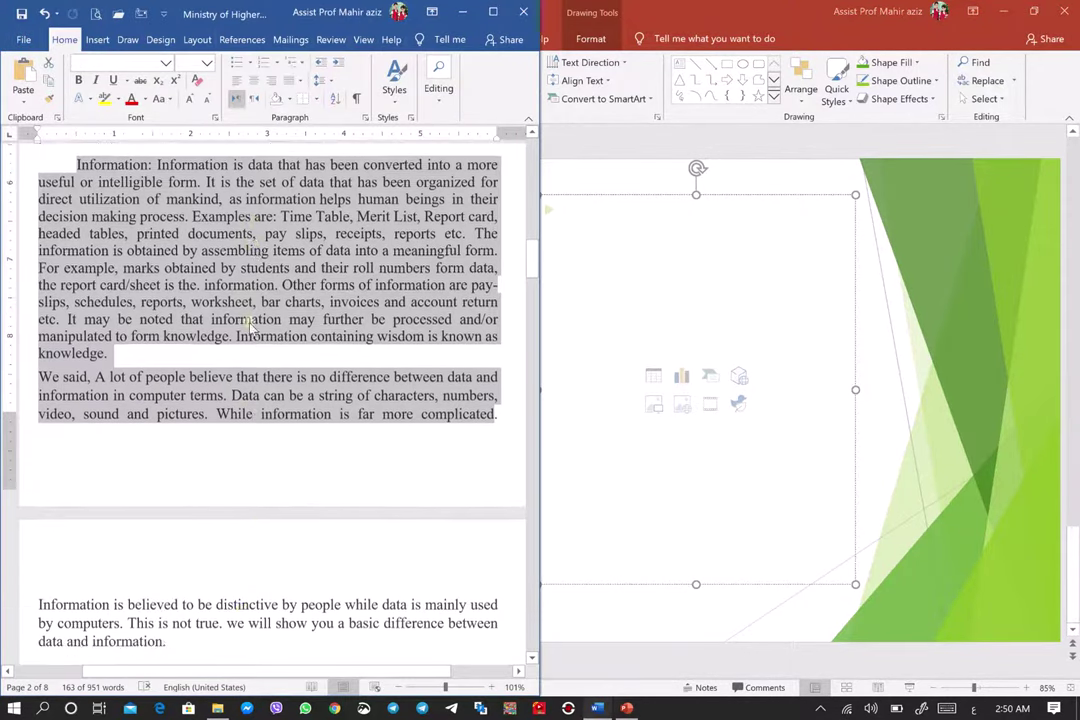
{"action": "scroll", "coordinate": [250, 325], "scroll_direction": "down", "scroll_amount": 5}
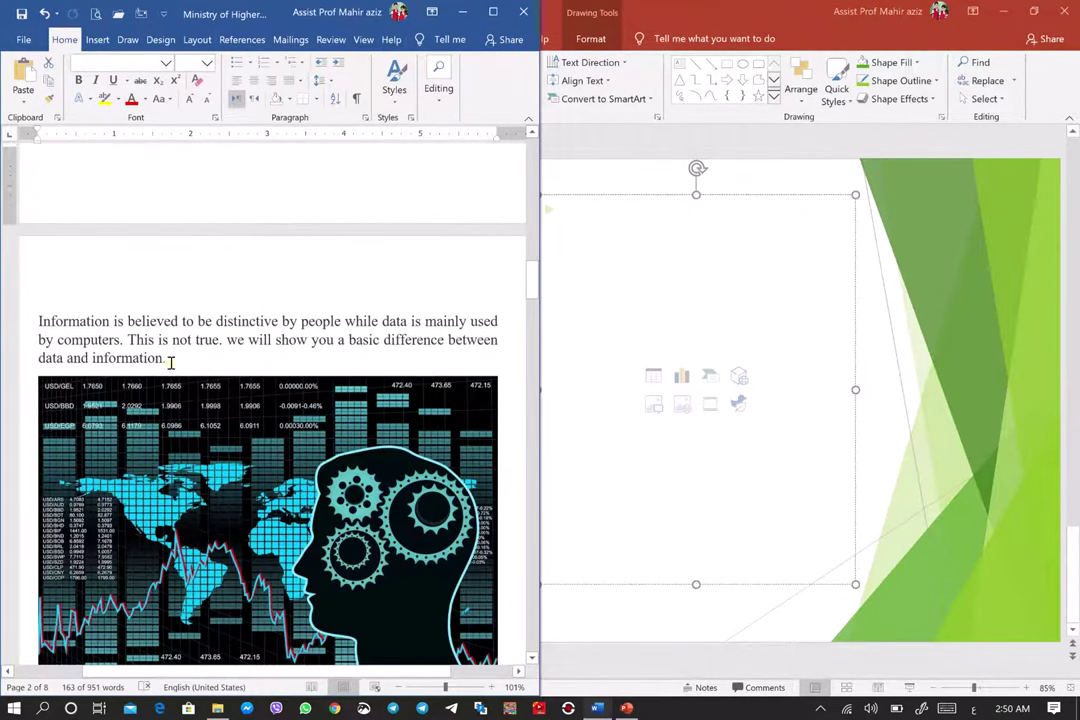
{"action": "left_click_drag", "start_coordinate": [166, 359], "coordinate": [38, 321]}
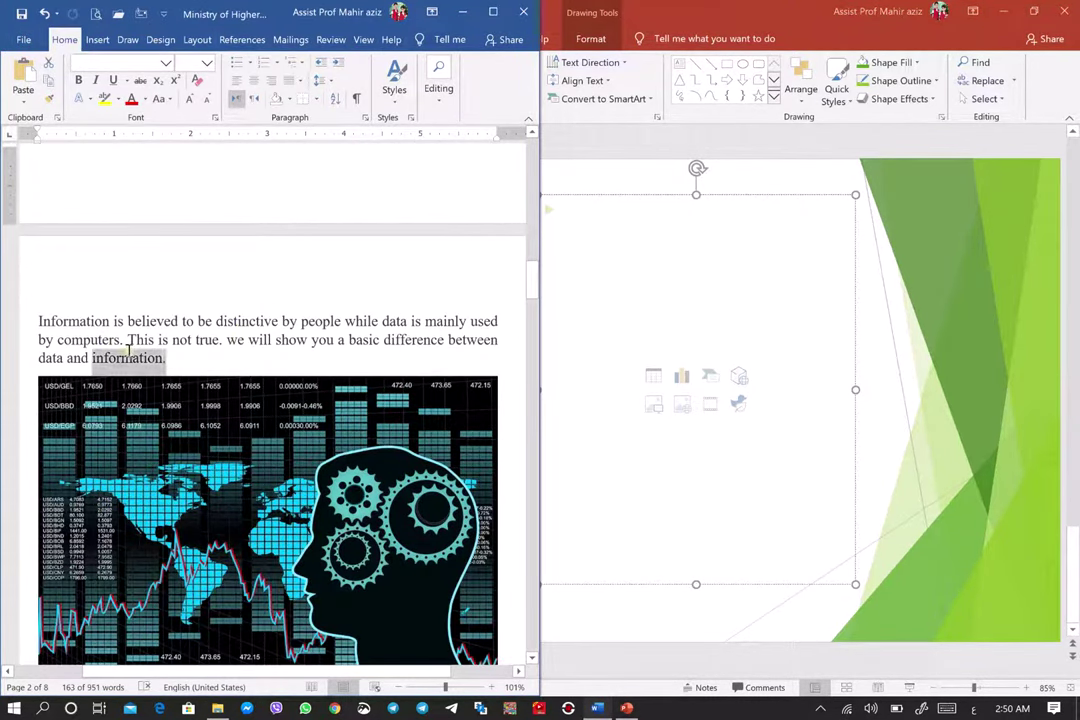
{"action": "right_click", "coordinate": [70, 335]}
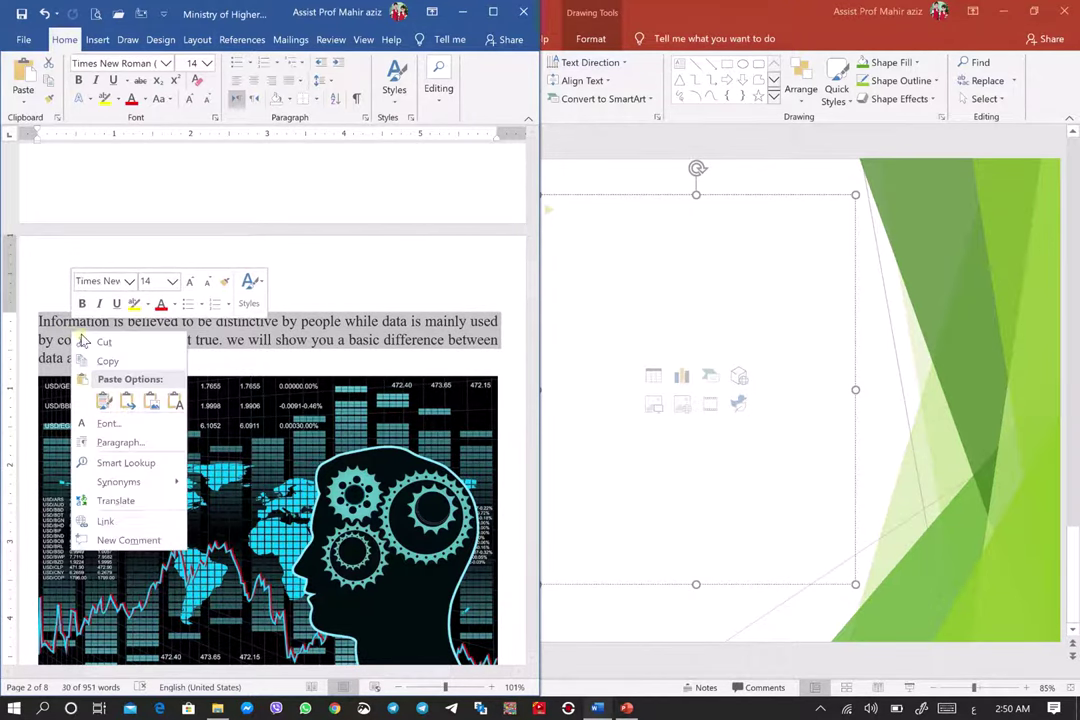
{"action": "left_click", "coordinate": [97, 362]}
{"action": "left_click", "coordinate": [580, 390]}
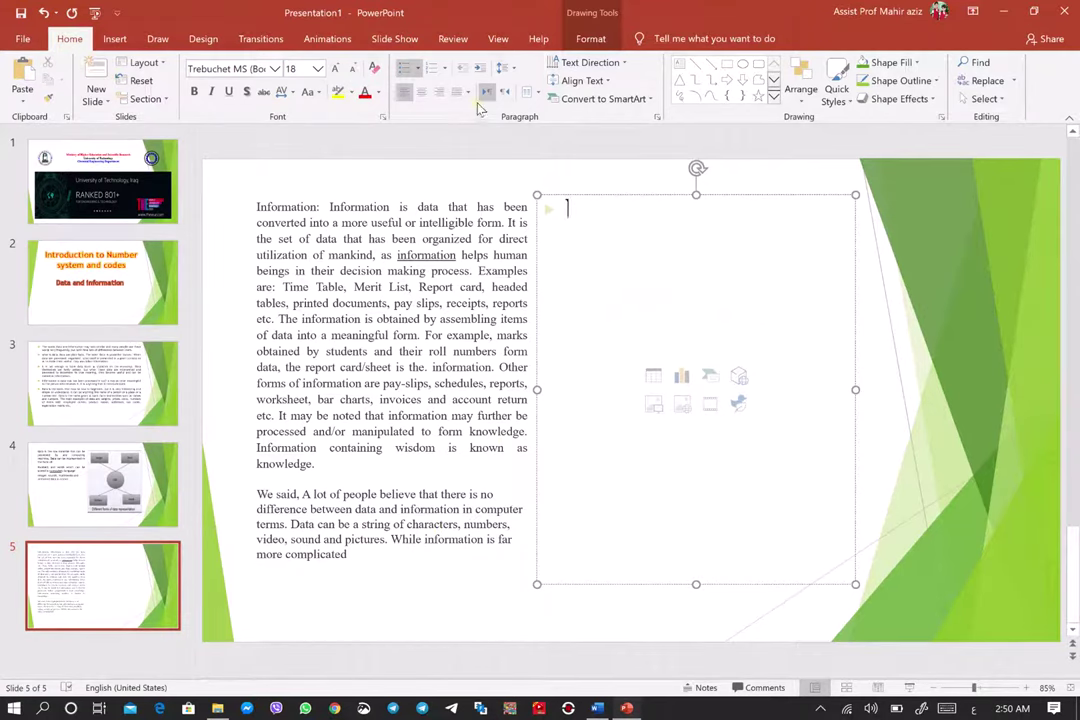
Insert the picture 11.jpg from this computer into slide 5
{"action": "left_click", "coordinate": [112, 42]}
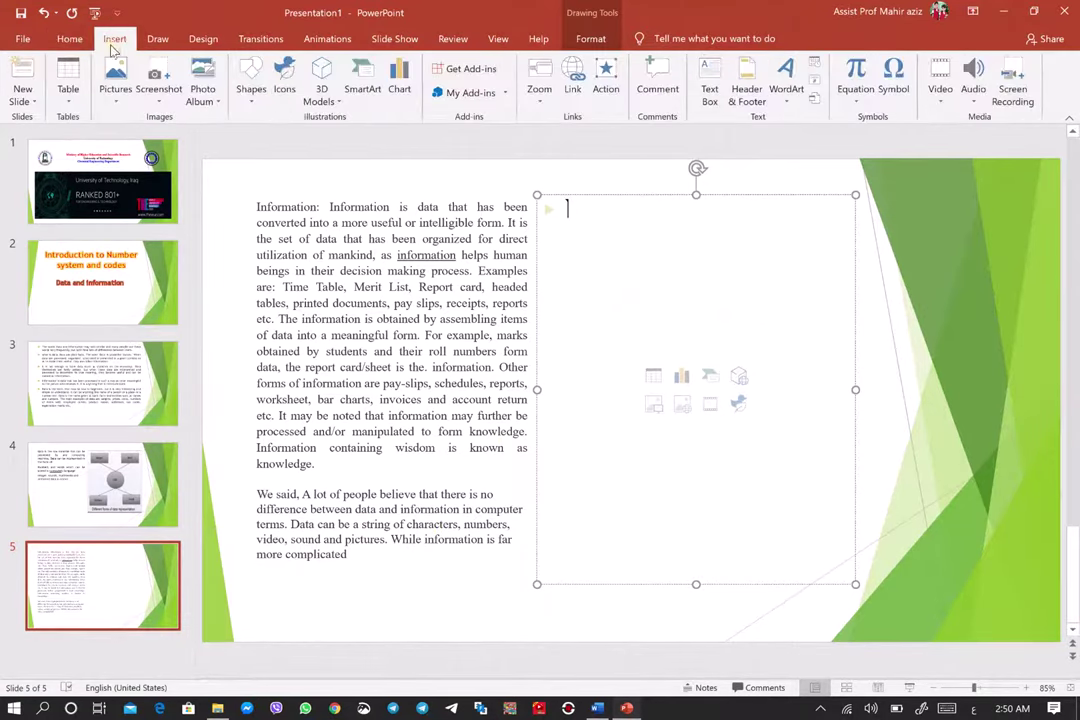
{"action": "left_click", "coordinate": [115, 85]}
{"action": "left_click", "coordinate": [131, 146]}
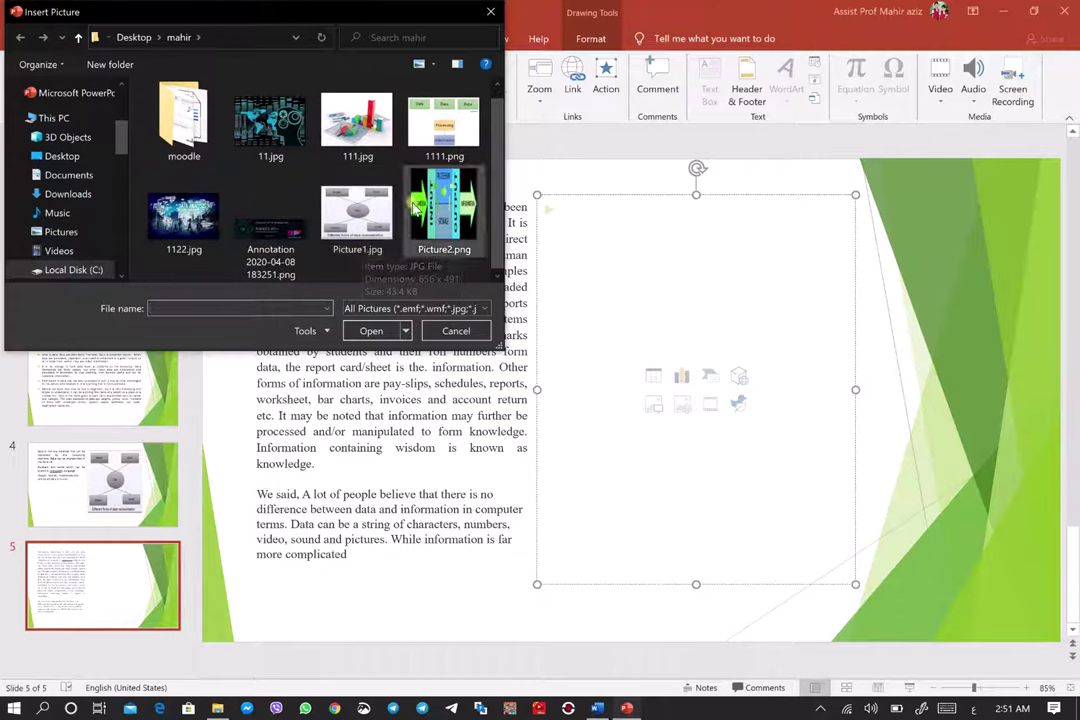
{"action": "left_click", "coordinate": [283, 128]}
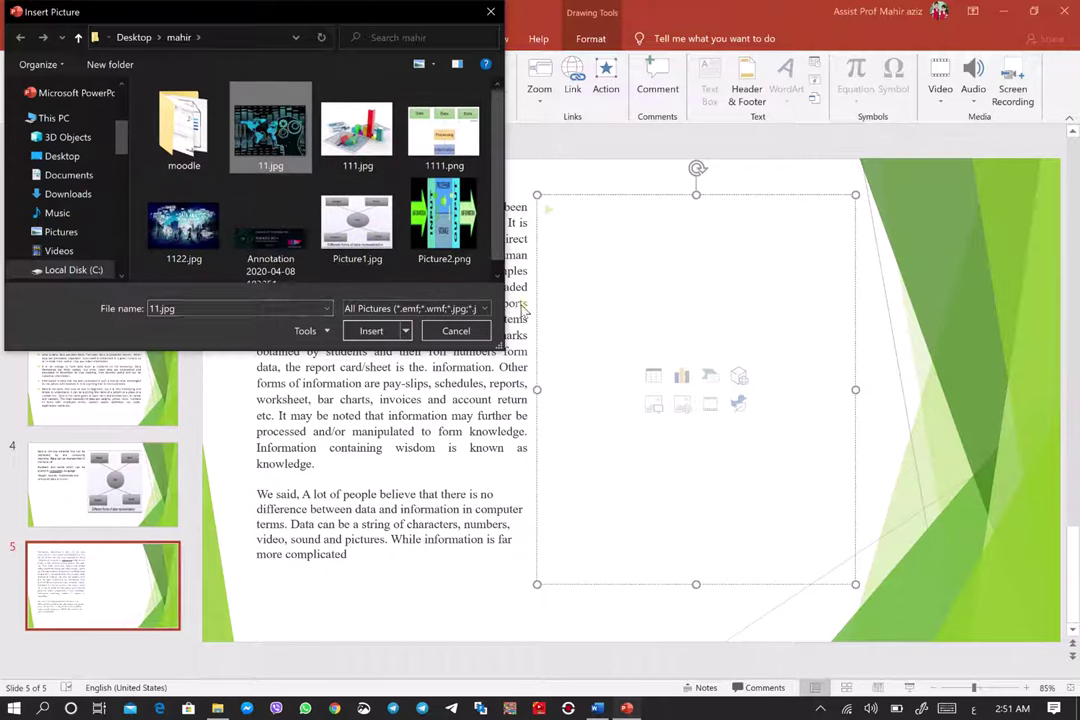
{"action": "left_click", "coordinate": [370, 331]}
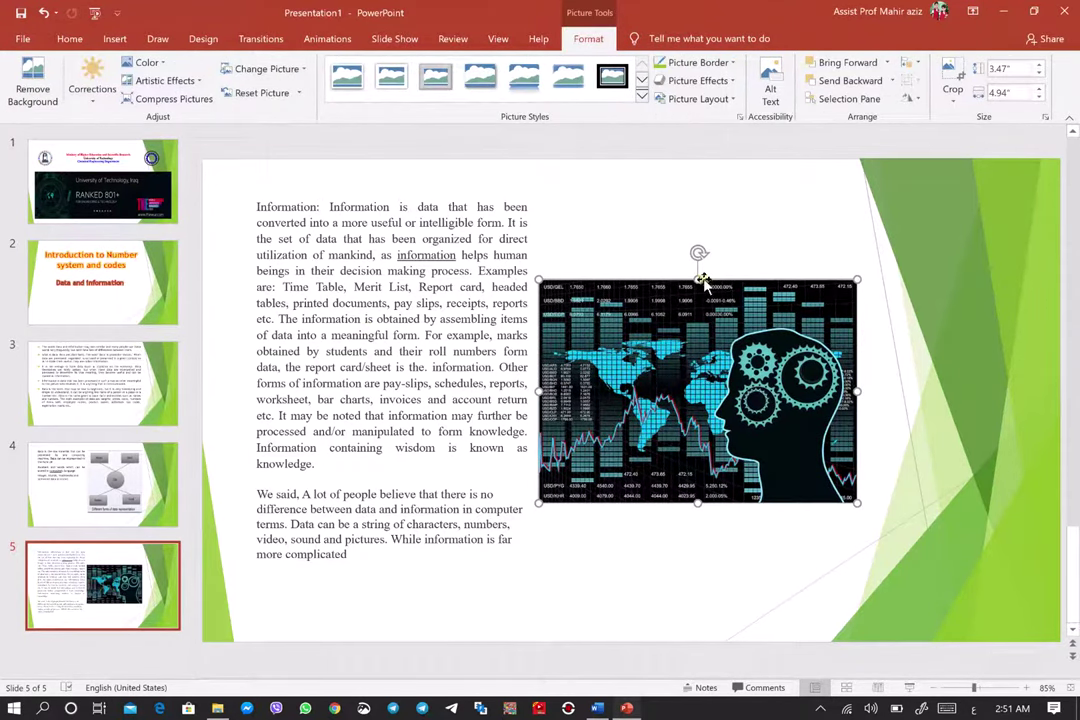
Stretch the picture taller, to about 5.74 inches, beside the slide text
{"action": "left_click_drag", "start_coordinate": [698, 282], "coordinate": [698, 205]}
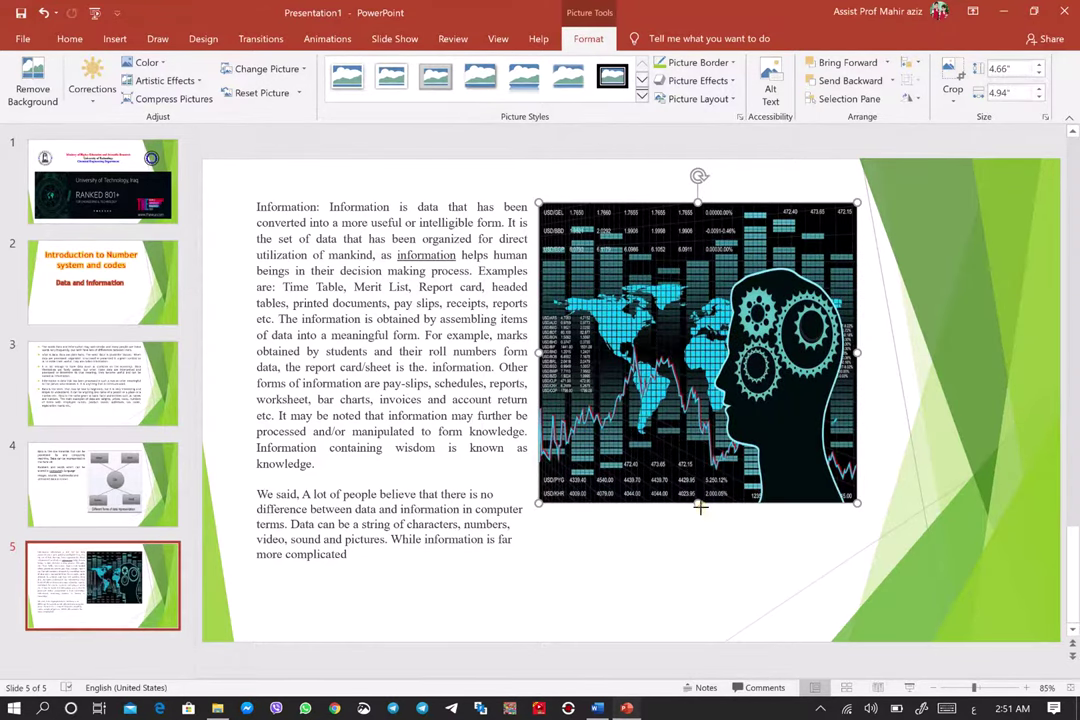
{"action": "left_click_drag", "start_coordinate": [700, 506], "coordinate": [707, 573]}
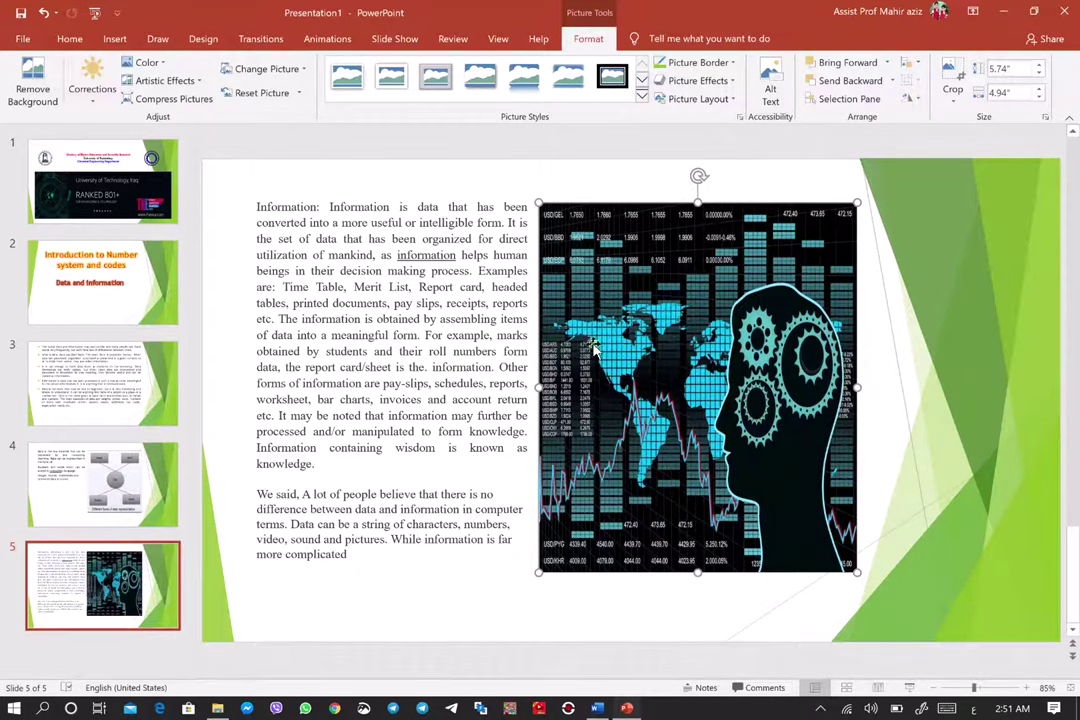
{"action": "left_click_drag", "start_coordinate": [709, 214], "coordinate": [707, 213]}
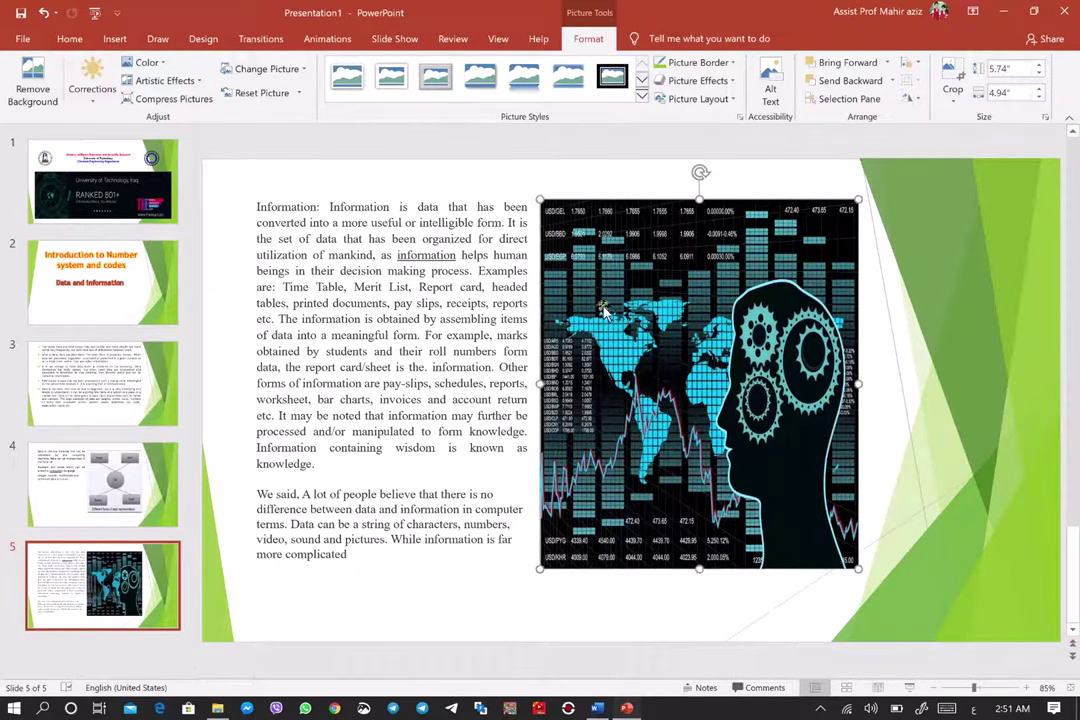
{"action": "left_click", "coordinate": [290, 493]}
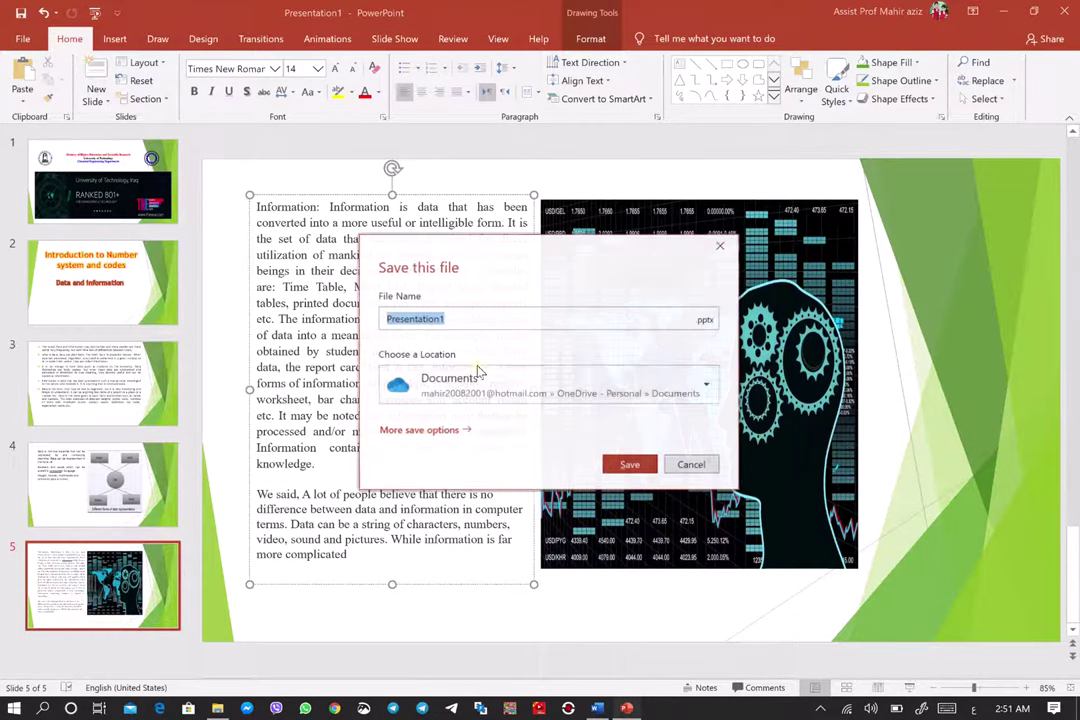
Save the deck to the Desktop as Presentation1.pptx, replacing the existing file
{"action": "key", "text": "ctrl+s"}
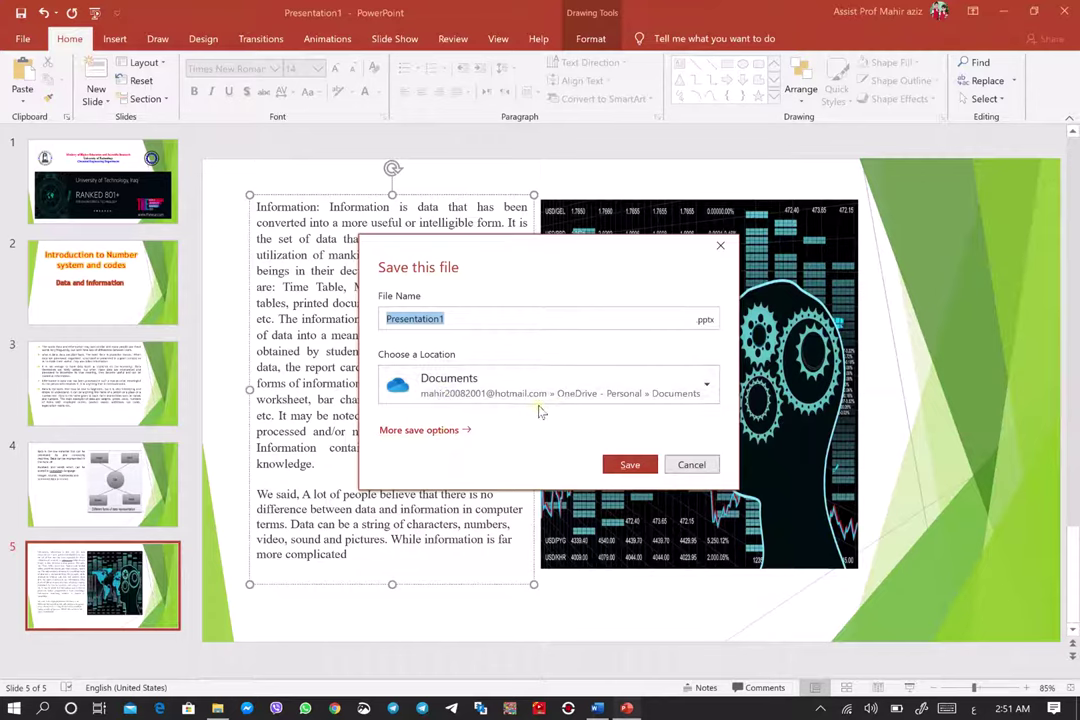
{"action": "left_click", "coordinate": [415, 432]}
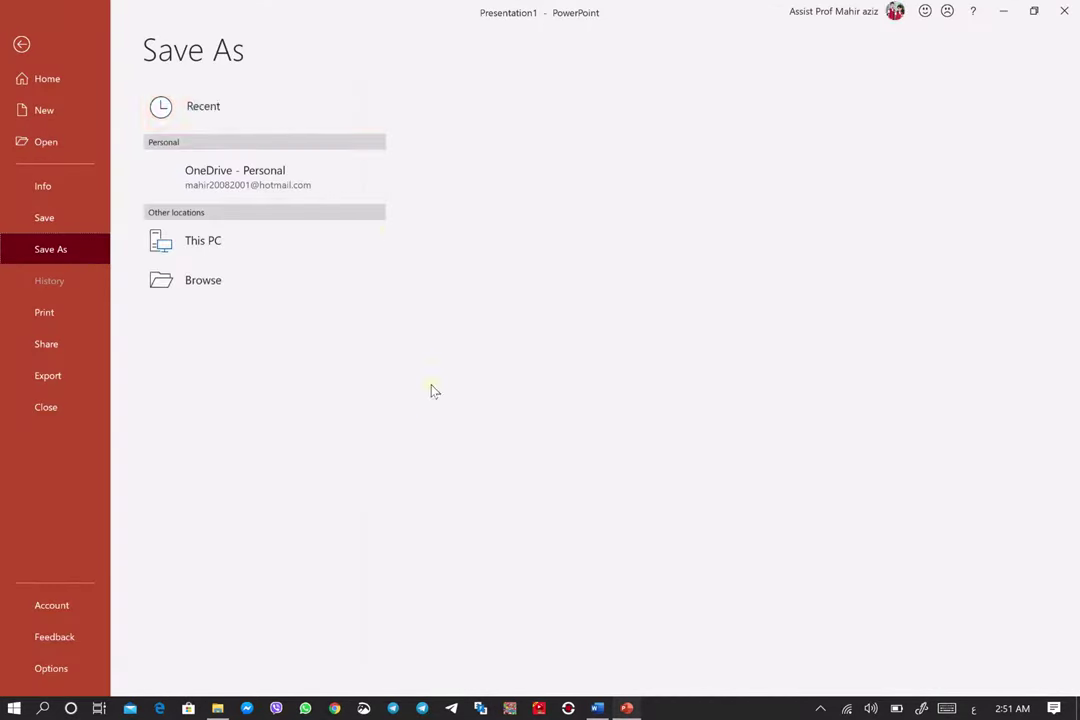
{"action": "left_click", "coordinate": [199, 320]}
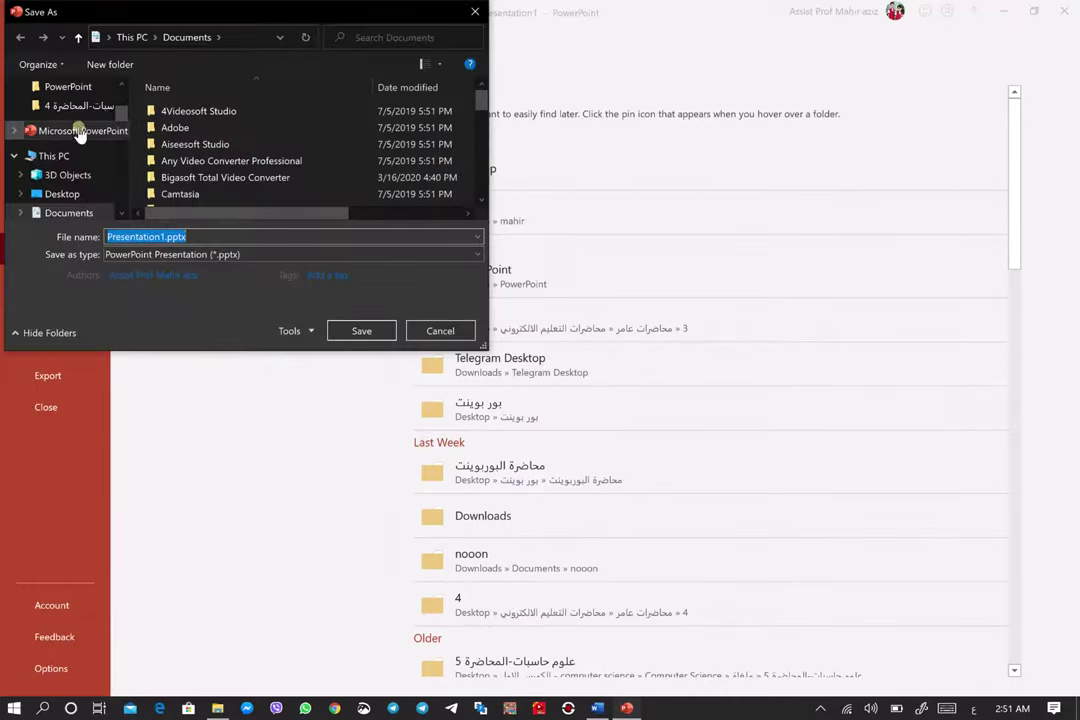
{"action": "scroll", "coordinate": [72, 145], "scroll_direction": "up", "scroll_amount": 3}
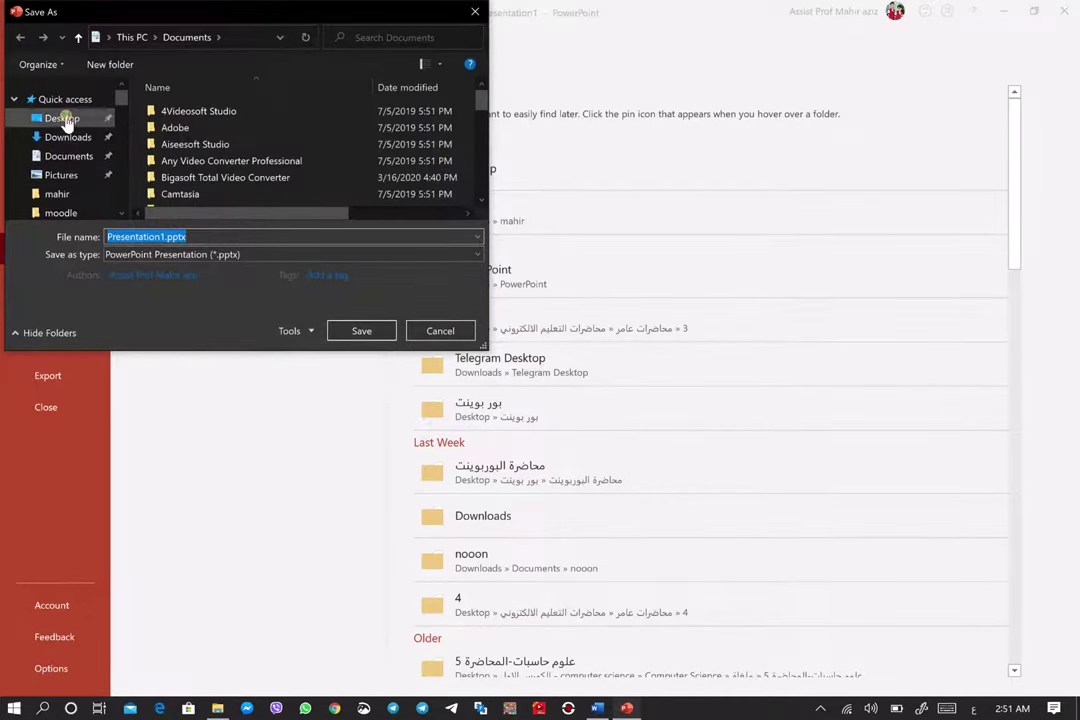
{"action": "left_click", "coordinate": [70, 117]}
{"action": "left_click", "coordinate": [377, 336]}
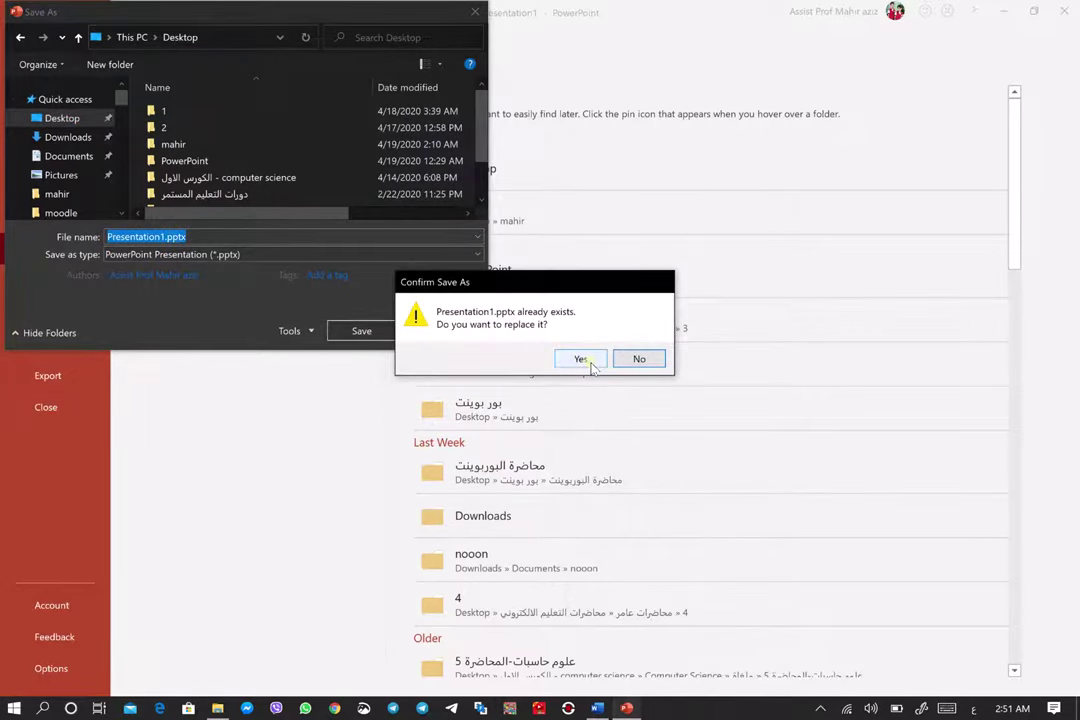
{"action": "left_click", "coordinate": [590, 364]}
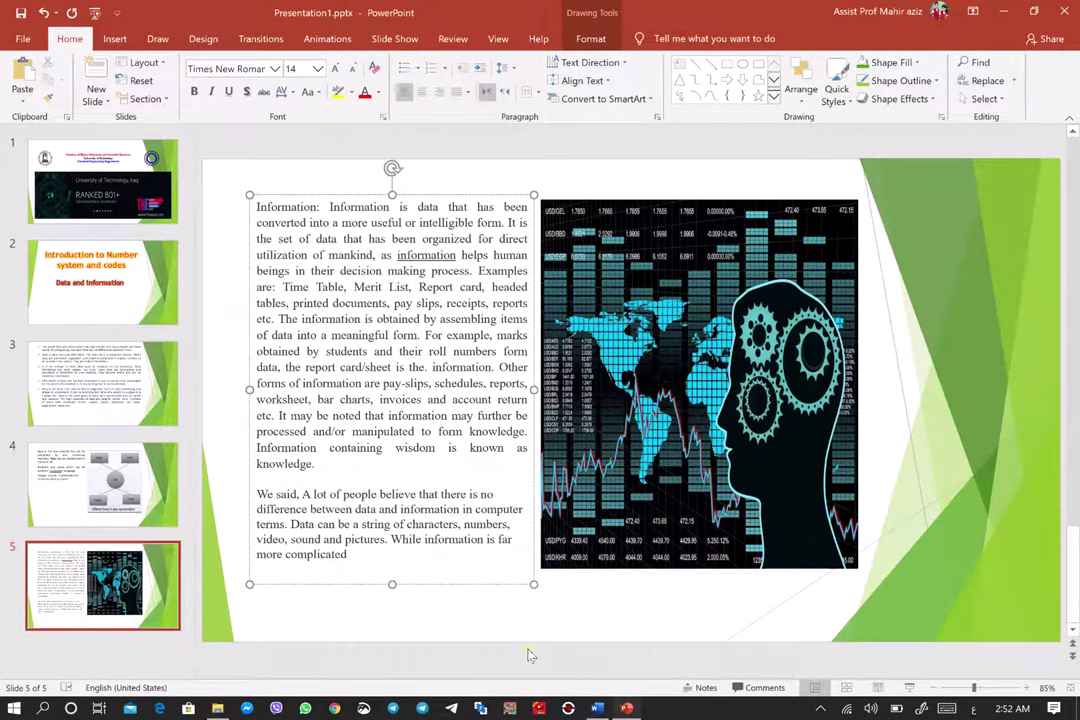
{"action": "key", "text": "alt+Tab"}
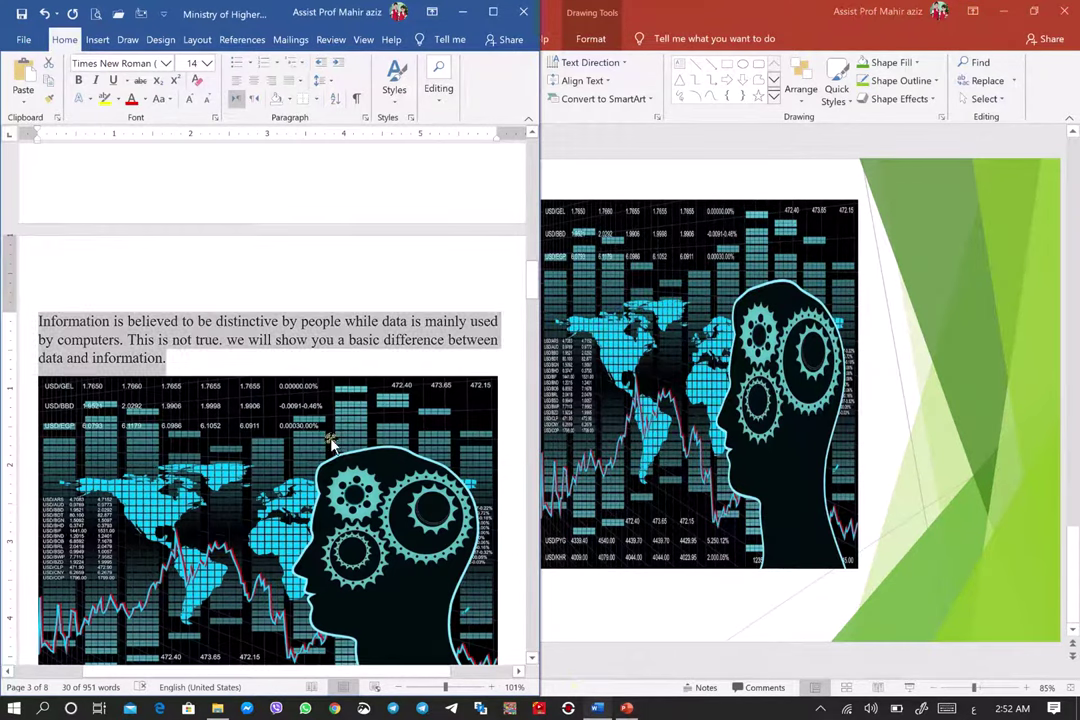
{"action": "scroll", "coordinate": [330, 440], "scroll_direction": "down", "scroll_amount": 6}
{"action": "scroll", "coordinate": [340, 443], "scroll_direction": "down", "scroll_amount": 5}
{"action": "scroll", "coordinate": [340, 443], "scroll_direction": "down", "scroll_amount": 5}
{"action": "scroll", "coordinate": [345, 444], "scroll_direction": "down", "scroll_amount": 1}
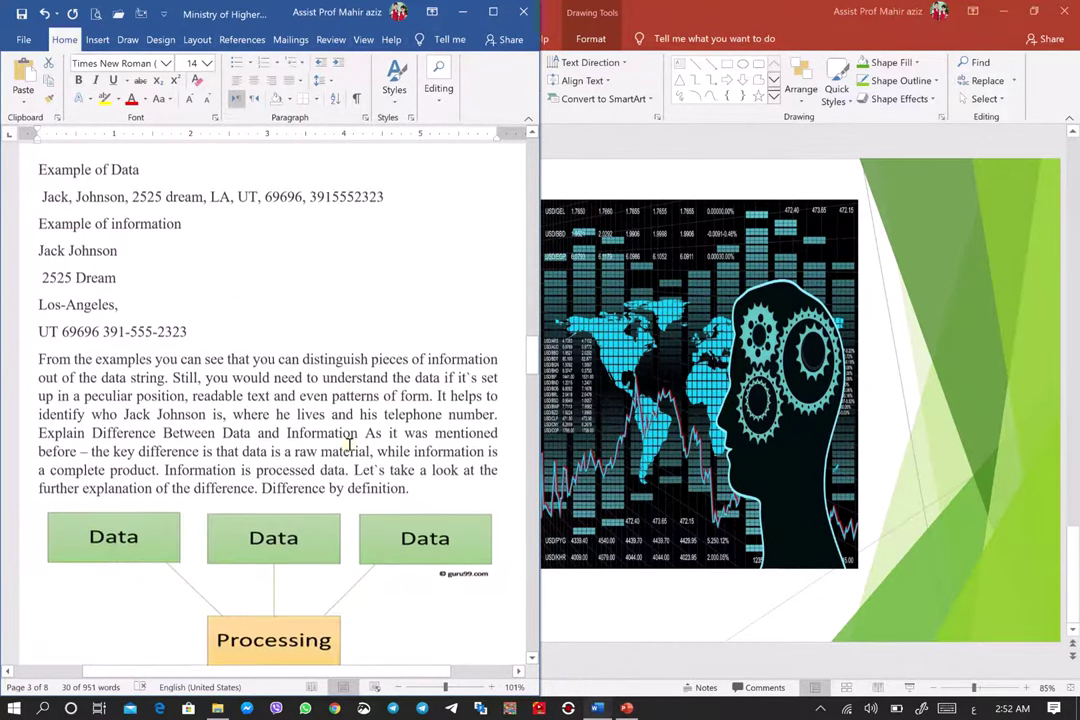
{"action": "scroll", "coordinate": [353, 445], "scroll_direction": "up", "scroll_amount": 2}
{"action": "scroll", "coordinate": [354, 446], "scroll_direction": "up", "scroll_amount": 2}
{"action": "scroll", "coordinate": [354, 447], "scroll_direction": "down", "scroll_amount": 1}
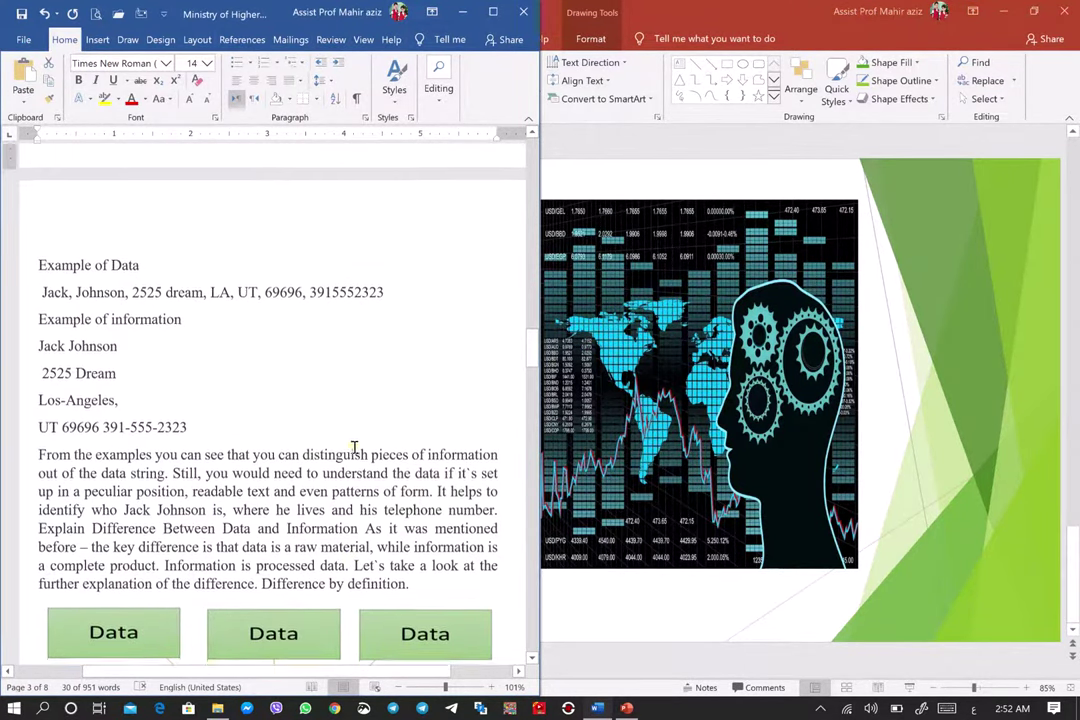
{"action": "scroll", "coordinate": [352, 450], "scroll_direction": "down", "scroll_amount": 4}
{"action": "scroll", "coordinate": [350, 453], "scroll_direction": "down", "scroll_amount": 2}
{"action": "scroll", "coordinate": [350, 453], "scroll_direction": "up", "scroll_amount": 3}
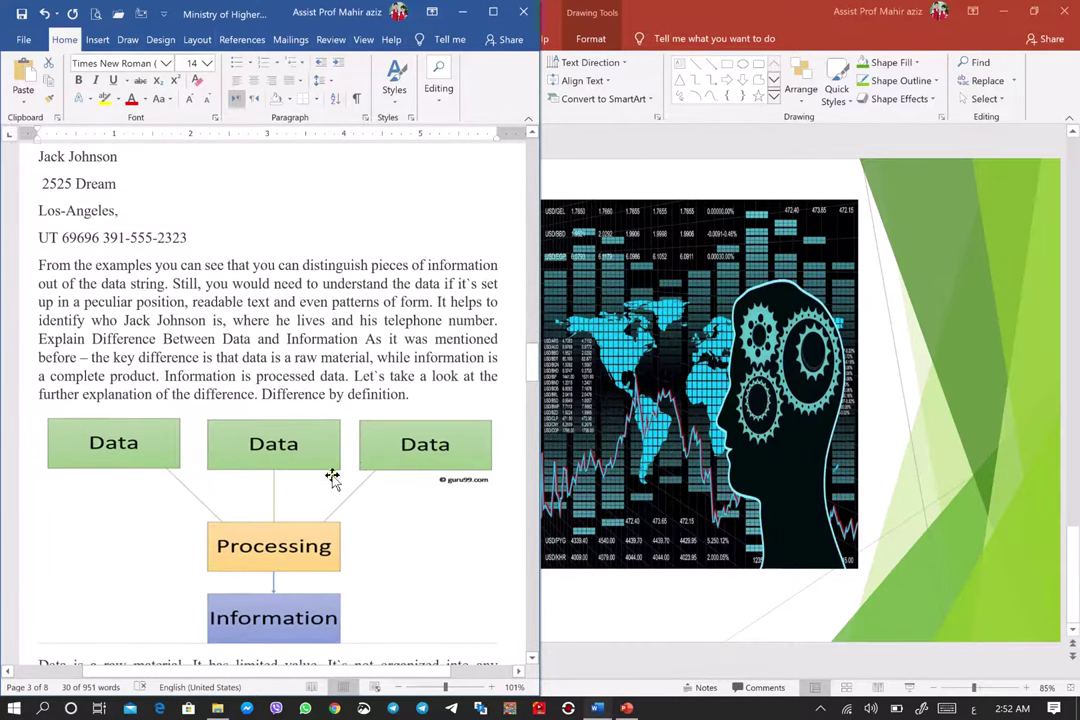
{"action": "scroll", "coordinate": [250, 358], "scroll_direction": "down", "scroll_amount": 2}
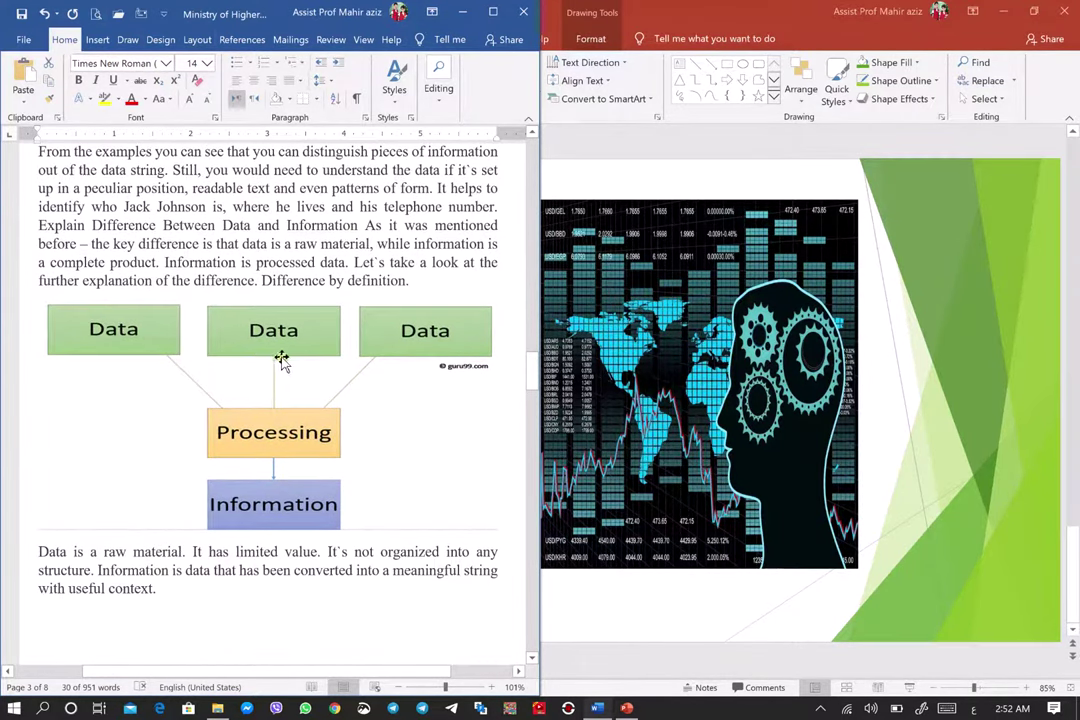
{"action": "scroll", "coordinate": [282, 362], "scroll_direction": "up", "scroll_amount": 2}
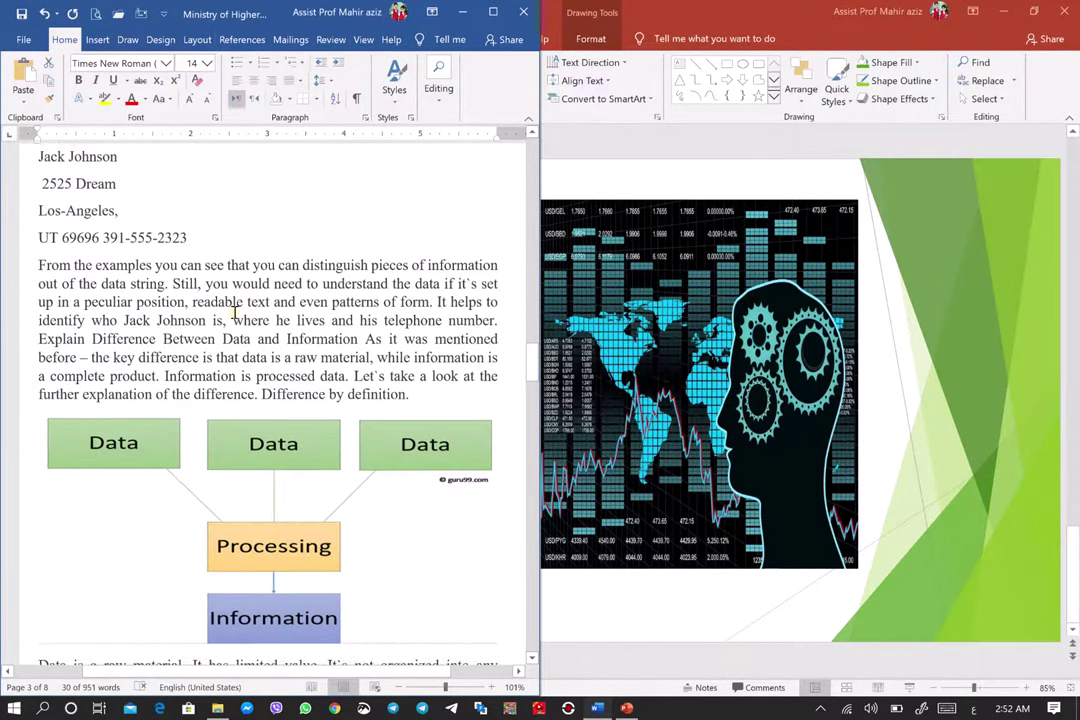
{"action": "scroll", "coordinate": [240, 316], "scroll_direction": "down", "scroll_amount": 2}
{"action": "scroll", "coordinate": [243, 330], "scroll_direction": "down", "scroll_amount": 3}
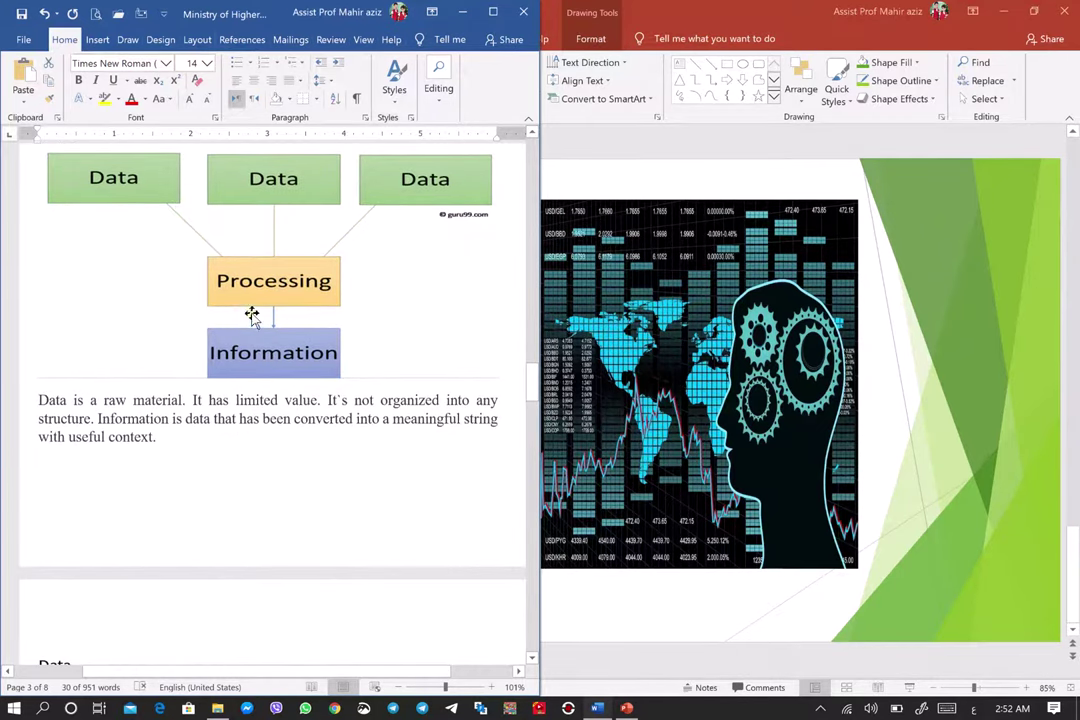
{"action": "scroll", "coordinate": [260, 313], "scroll_direction": "down", "scroll_amount": 2}
{"action": "scroll", "coordinate": [267, 310], "scroll_direction": "down", "scroll_amount": 3}
{"action": "scroll", "coordinate": [200, 340], "scroll_direction": "down", "scroll_amount": 3}
{"action": "scroll", "coordinate": [240, 338], "scroll_direction": "down", "scroll_amount": 2}
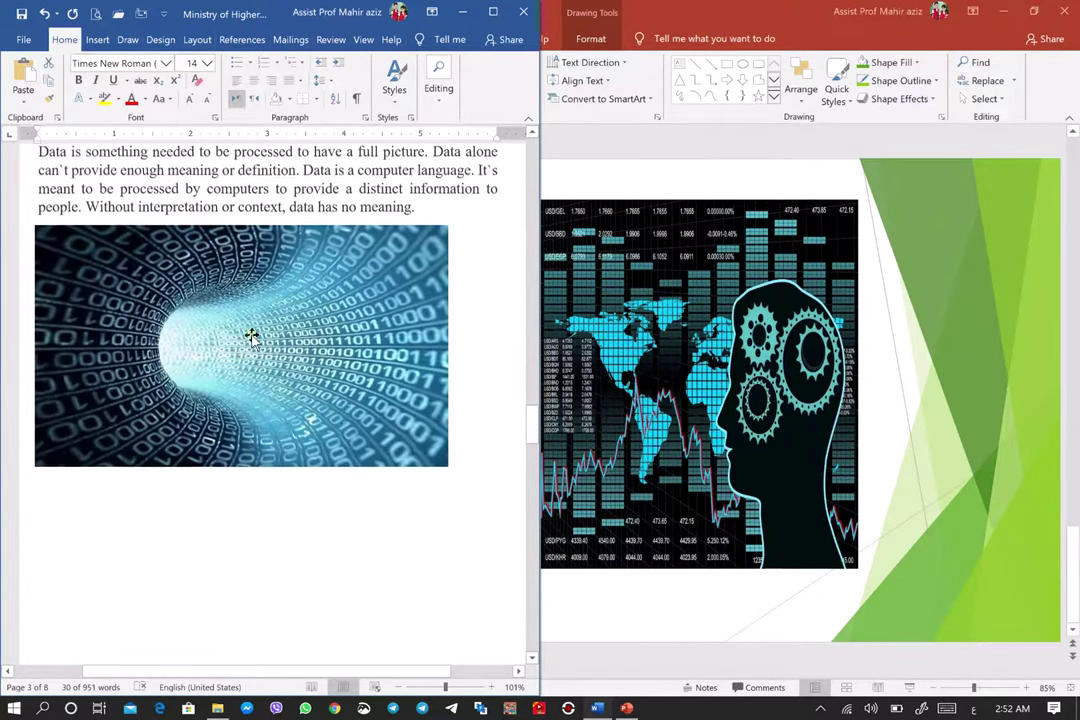
{"action": "scroll", "coordinate": [247, 342], "scroll_direction": "down", "scroll_amount": 5}
{"action": "scroll", "coordinate": [247, 344], "scroll_direction": "down", "scroll_amount": 2}
{"action": "scroll", "coordinate": [248, 347], "scroll_direction": "down", "scroll_amount": 4}
{"action": "scroll", "coordinate": [248, 350], "scroll_direction": "down", "scroll_amount": 1}
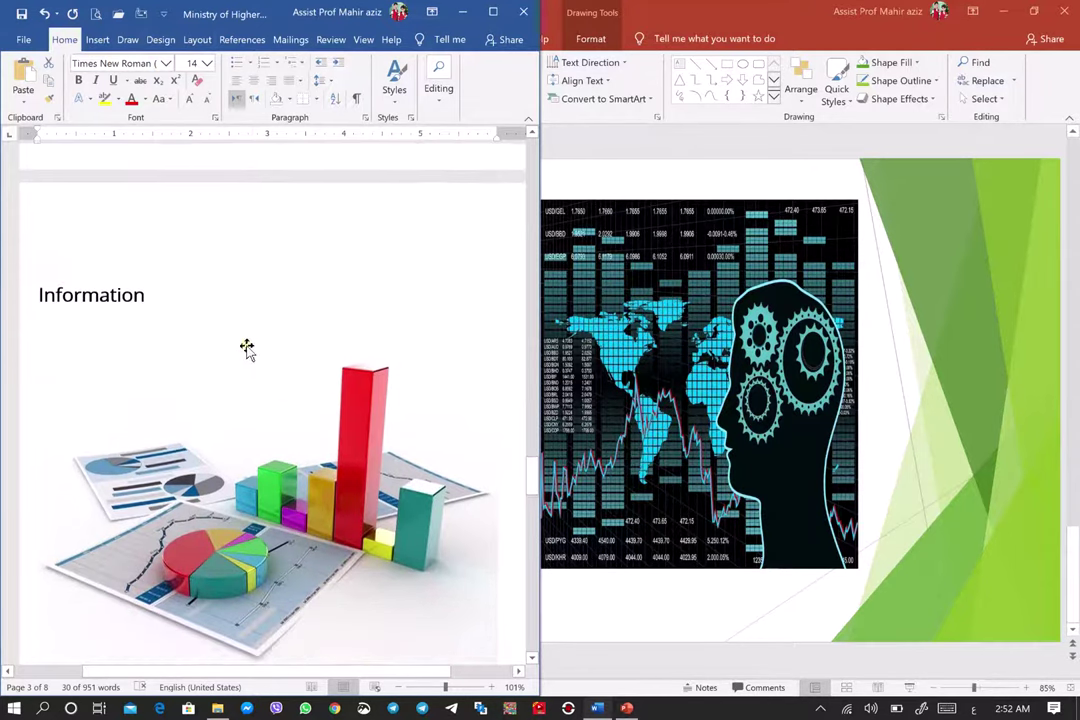
{"action": "scroll", "coordinate": [325, 325], "scroll_direction": "up", "scroll_amount": 2}
{"action": "scroll", "coordinate": [309, 335], "scroll_direction": "up", "scroll_amount": 3}
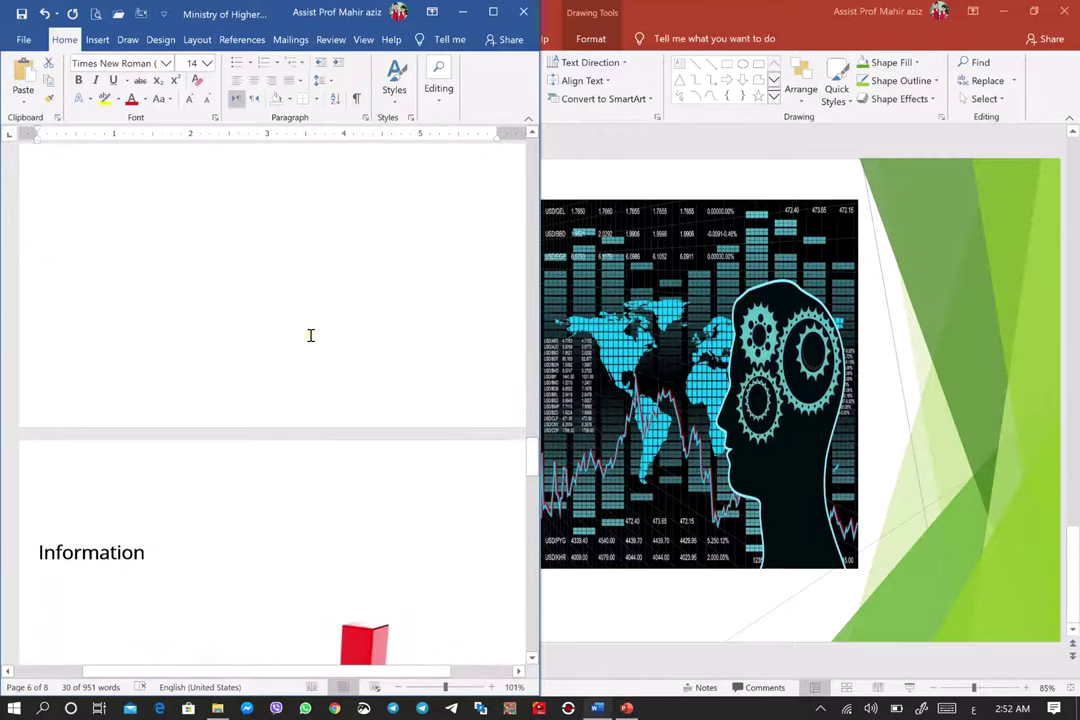
{"action": "scroll", "coordinate": [296, 334], "scroll_direction": "up", "scroll_amount": 5}
{"action": "scroll", "coordinate": [294, 336], "scroll_direction": "up", "scroll_amount": 4}
{"action": "scroll", "coordinate": [290, 337], "scroll_direction": "up", "scroll_amount": 3}
{"action": "scroll", "coordinate": [289, 339], "scroll_direction": "down", "scroll_amount": 2}
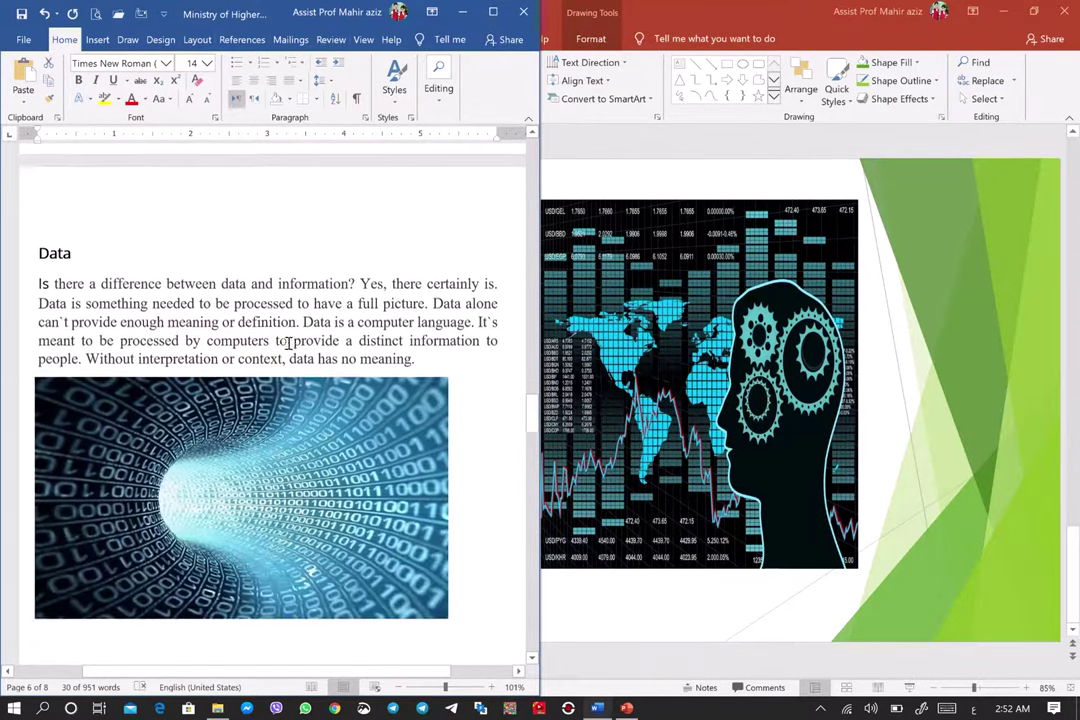
{"action": "left_click", "coordinate": [182, 342]}
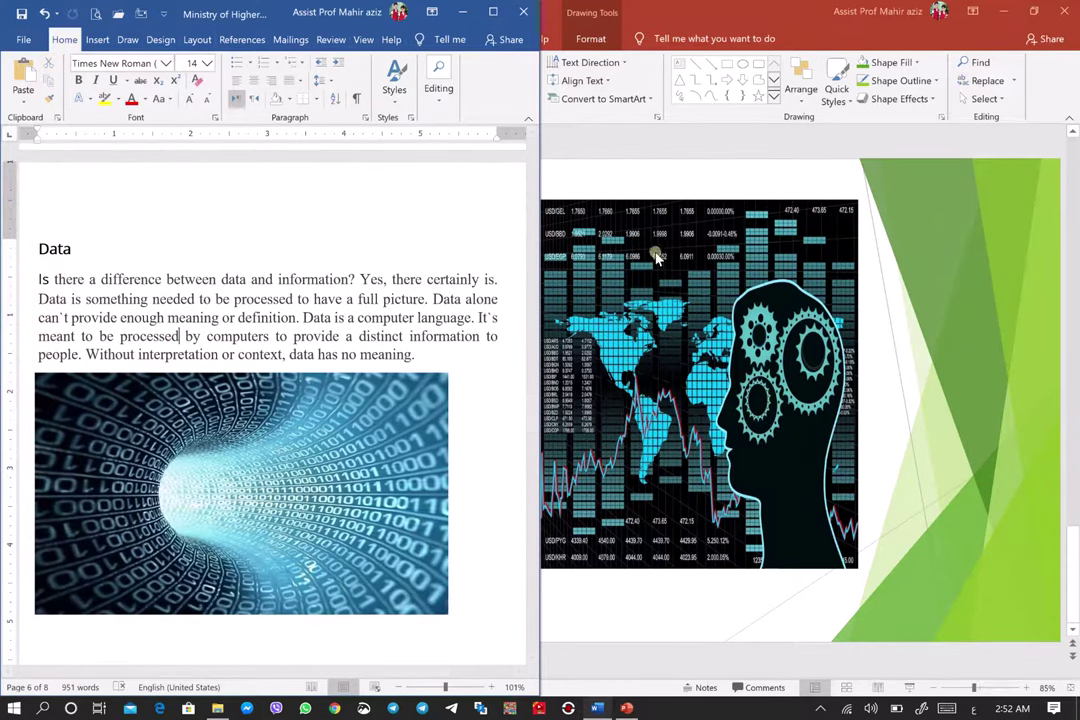
{"action": "left_click", "coordinate": [645, 192]}
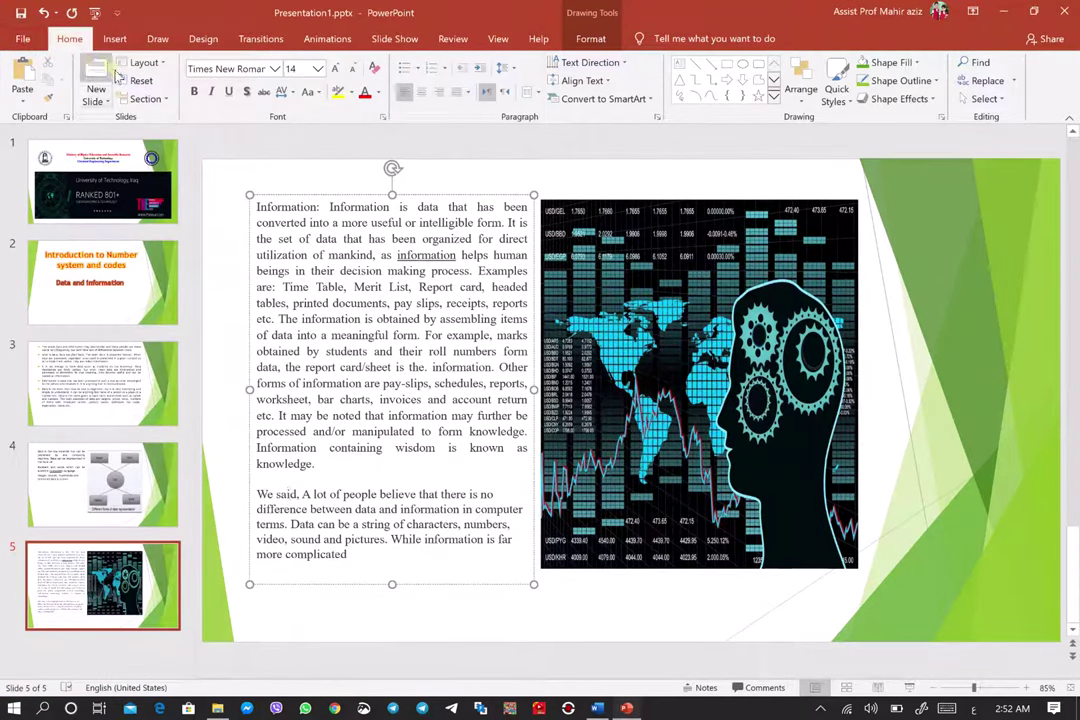
Add a new slide 6 and cut away its title placeholder
{"action": "left_click", "coordinate": [97, 75]}
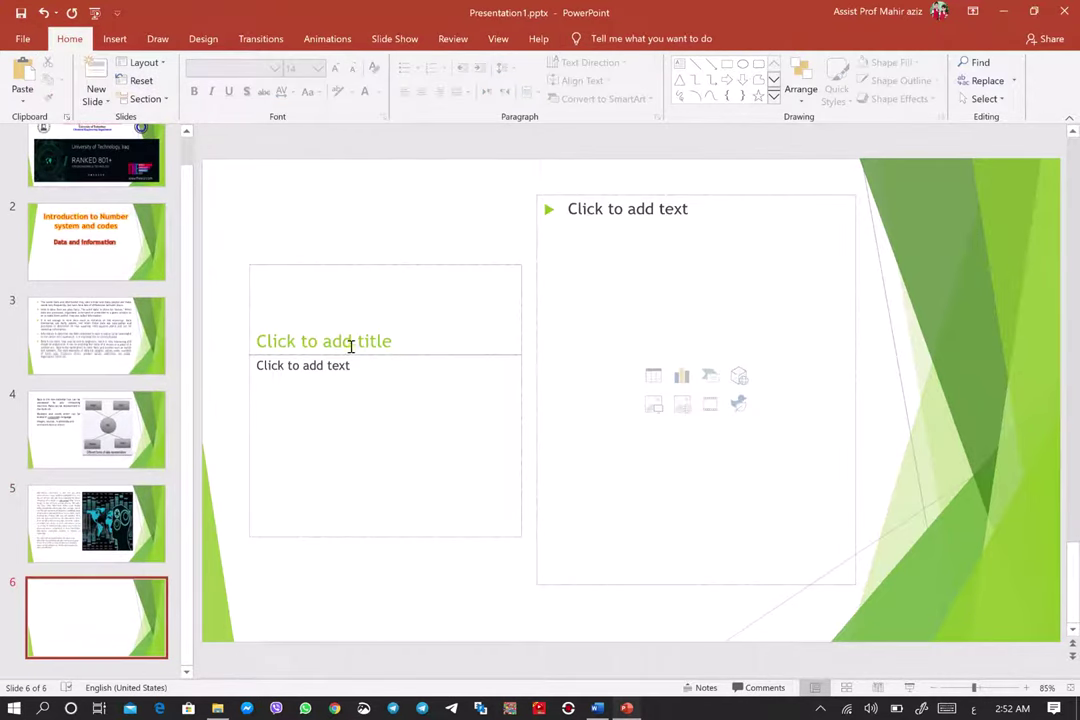
{"action": "left_click", "coordinate": [350, 338]}
{"action": "right_click", "coordinate": [367, 260]}
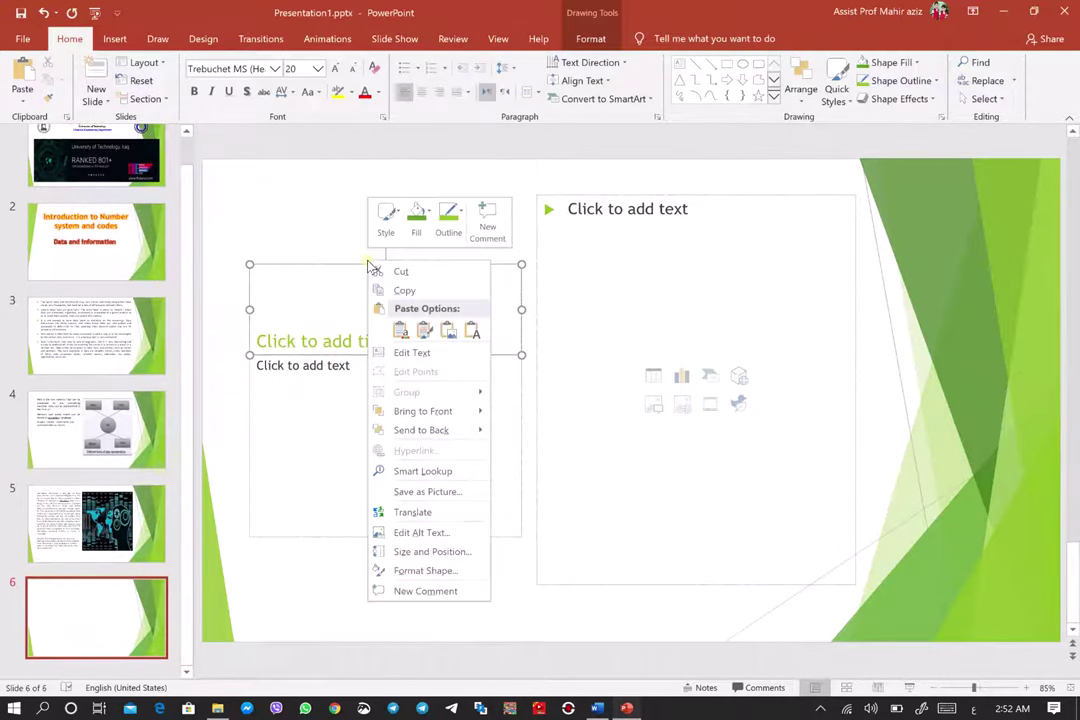
{"action": "left_click", "coordinate": [378, 267]}
Stretch the left text box from the slide top toward the bottom, then bring Word forward
{"action": "left_click", "coordinate": [383, 362]}
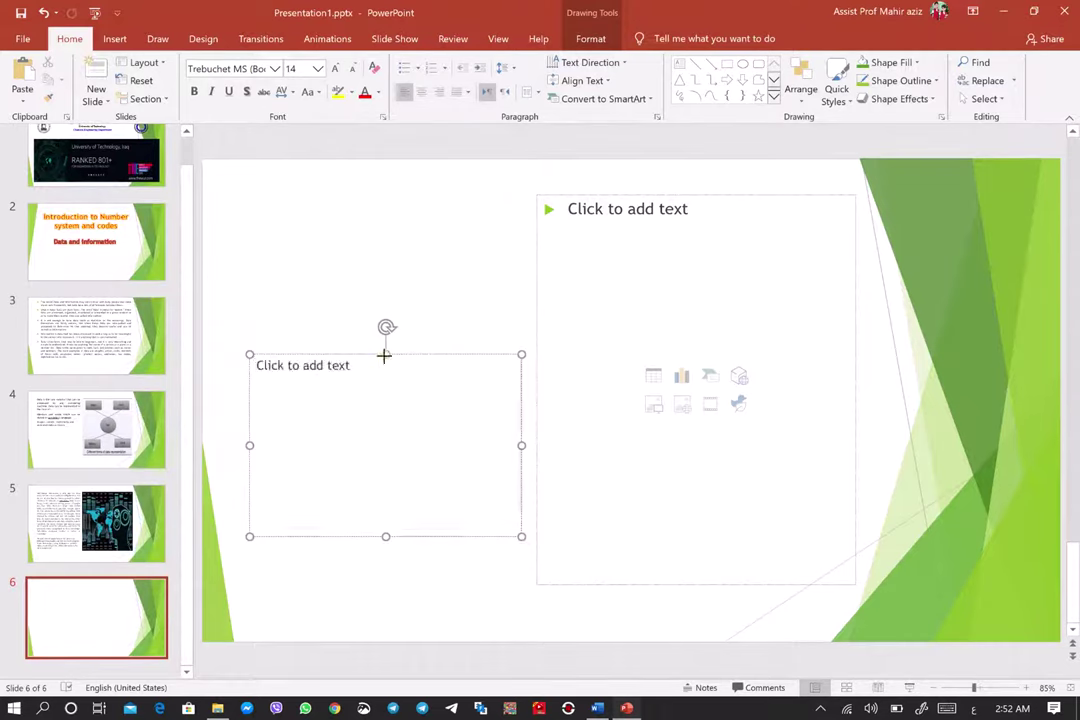
{"action": "left_click_drag", "start_coordinate": [385, 354], "coordinate": [385, 195]}
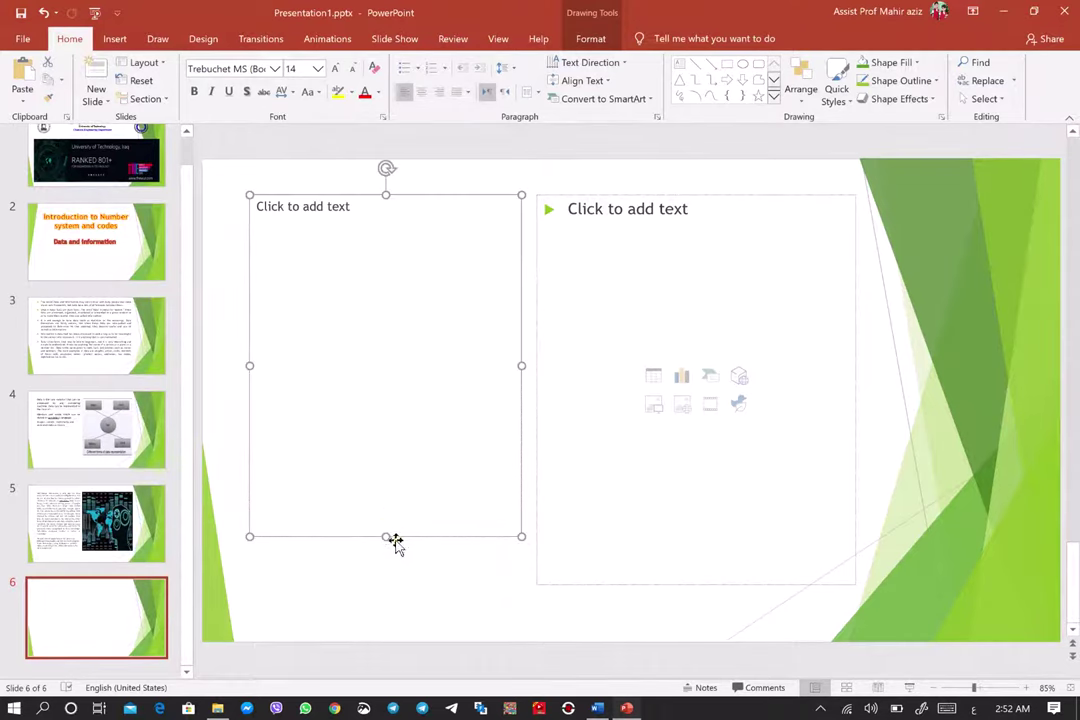
{"action": "left_click_drag", "start_coordinate": [388, 538], "coordinate": [386, 590]}
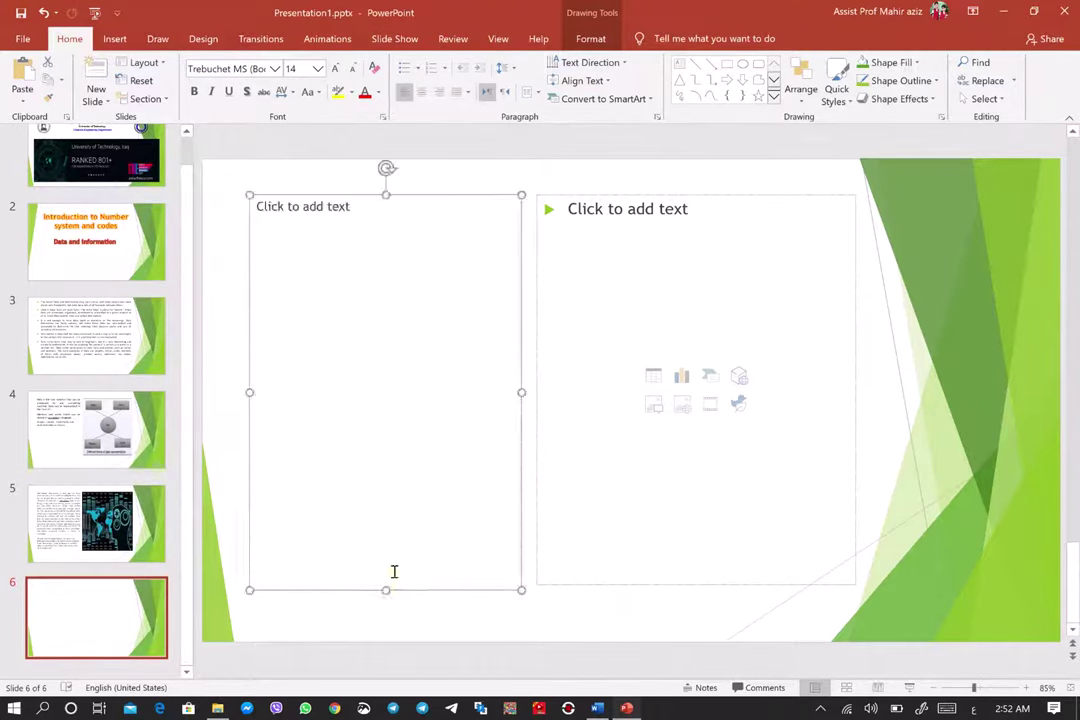
{"action": "left_click", "coordinate": [373, 444]}
{"action": "left_click", "coordinate": [593, 708]}
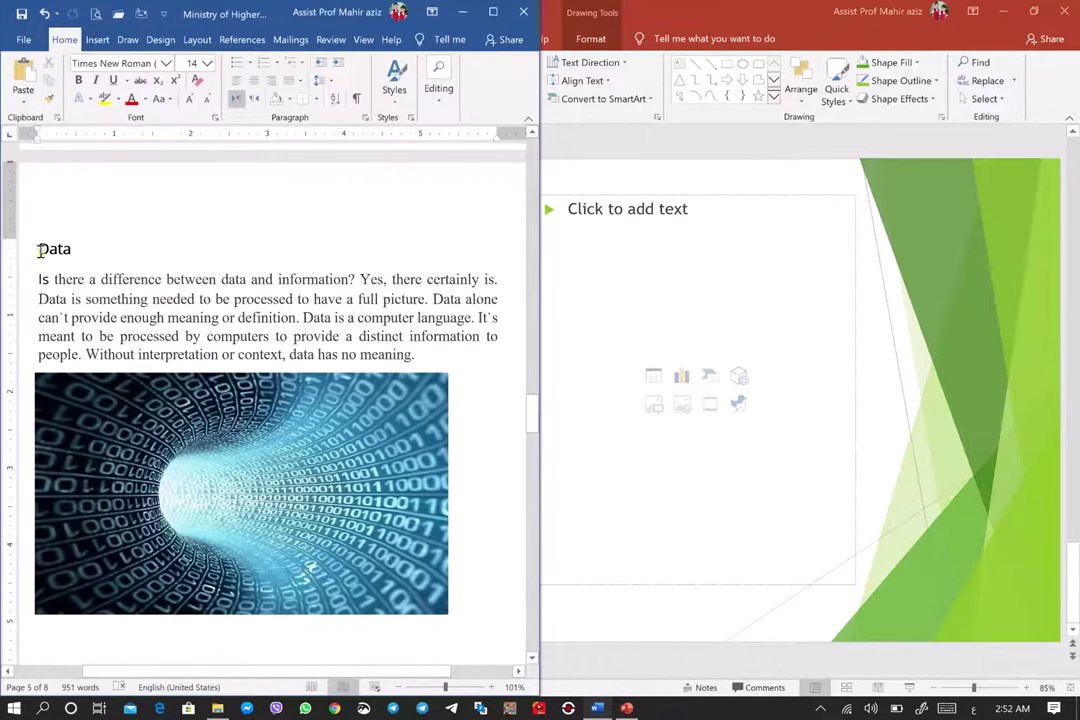
Copy the Word 'Data' heading and its paragraph, then switch back to PowerPoint
{"action": "left_click_drag", "start_coordinate": [38, 249], "coordinate": [410, 354]}
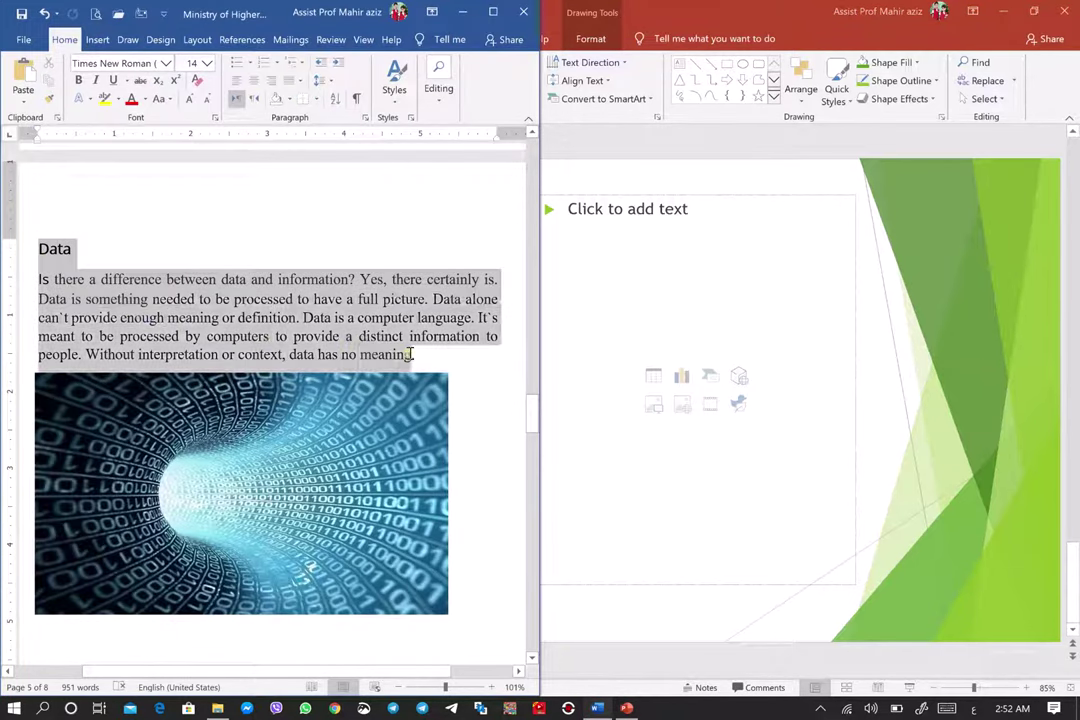
{"action": "right_click", "coordinate": [312, 332]}
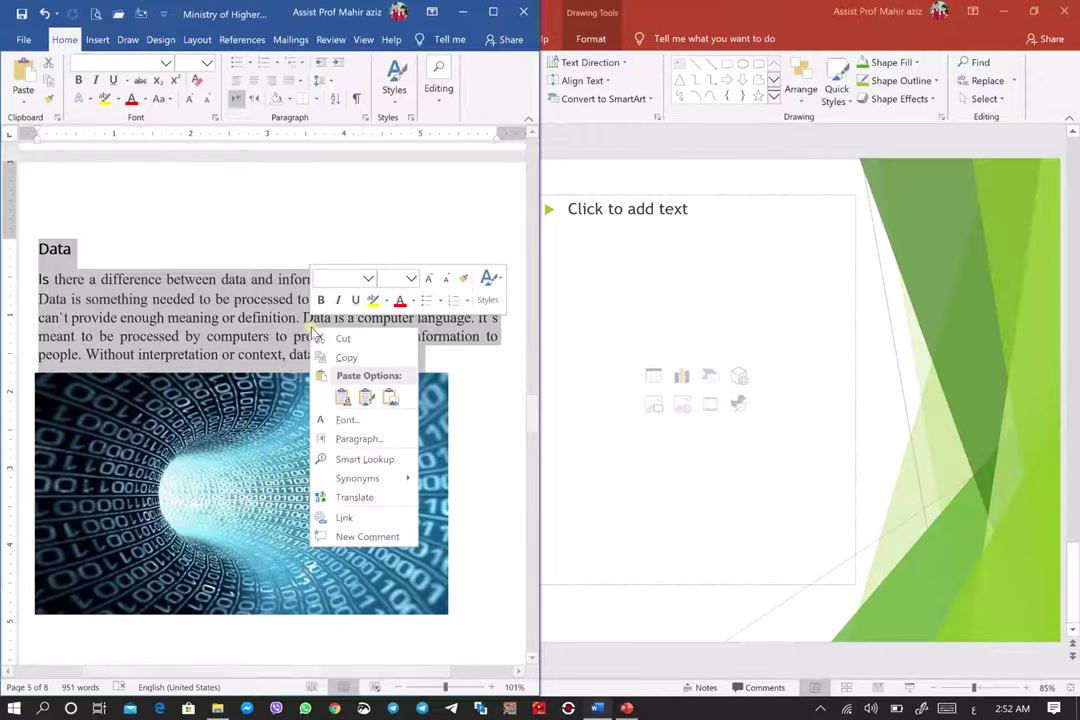
{"action": "left_click", "coordinate": [346, 357]}
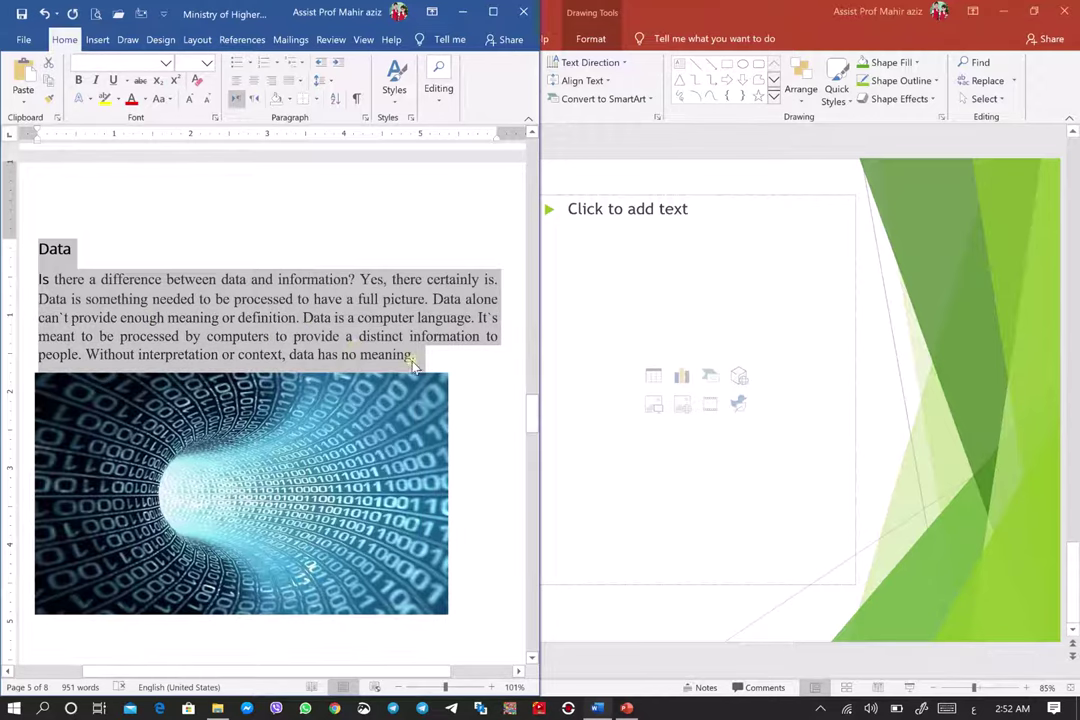
{"action": "scroll", "coordinate": [412, 360], "scroll_direction": "down", "scroll_amount": 3}
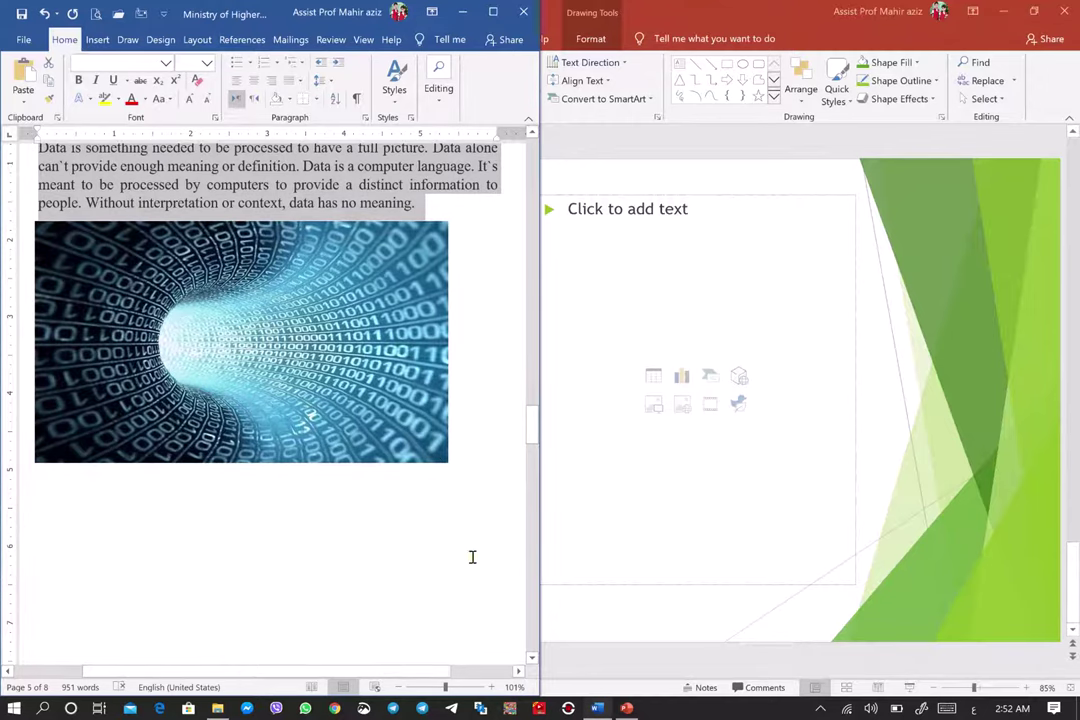
{"action": "left_click", "coordinate": [598, 422]}
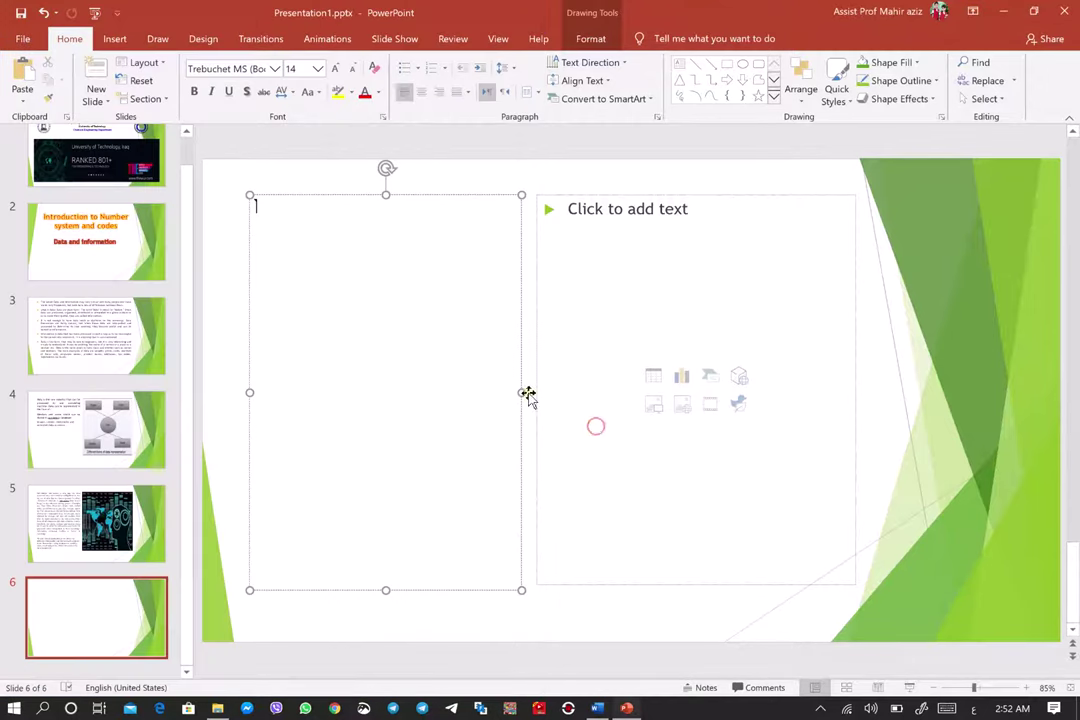
Paste the Data heading and paragraph into slide 6's left box using Keep Source Formatting
{"action": "right_click", "coordinate": [253, 213]}
{"action": "left_click", "coordinate": [284, 284]}
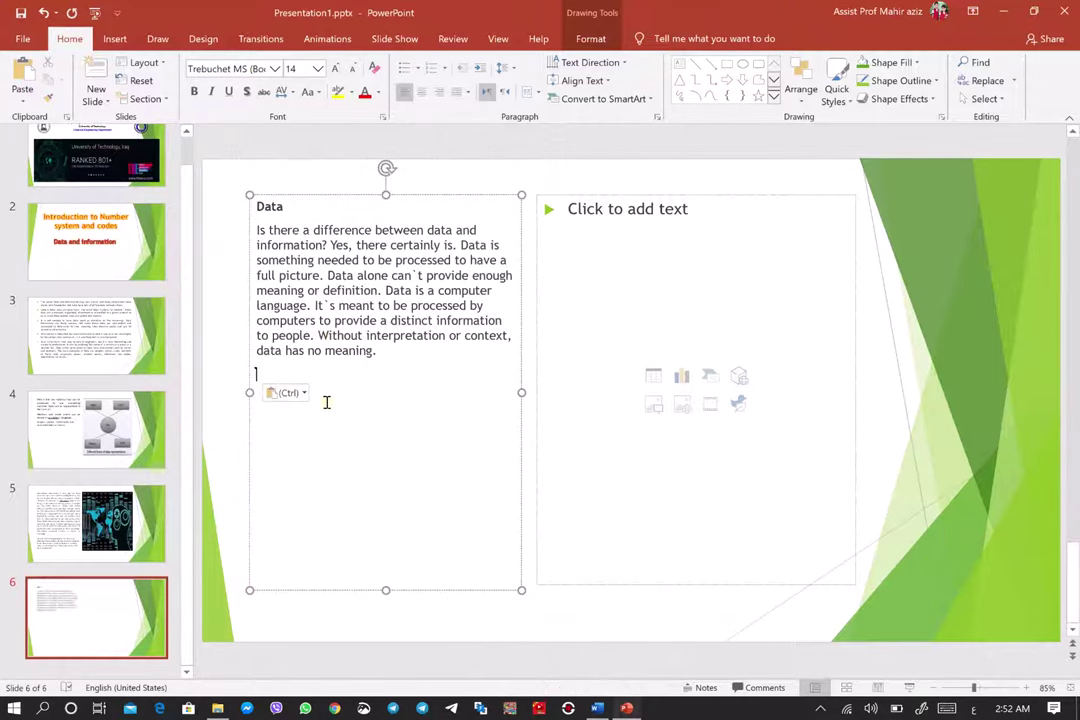
{"action": "left_click", "coordinate": [300, 393]}
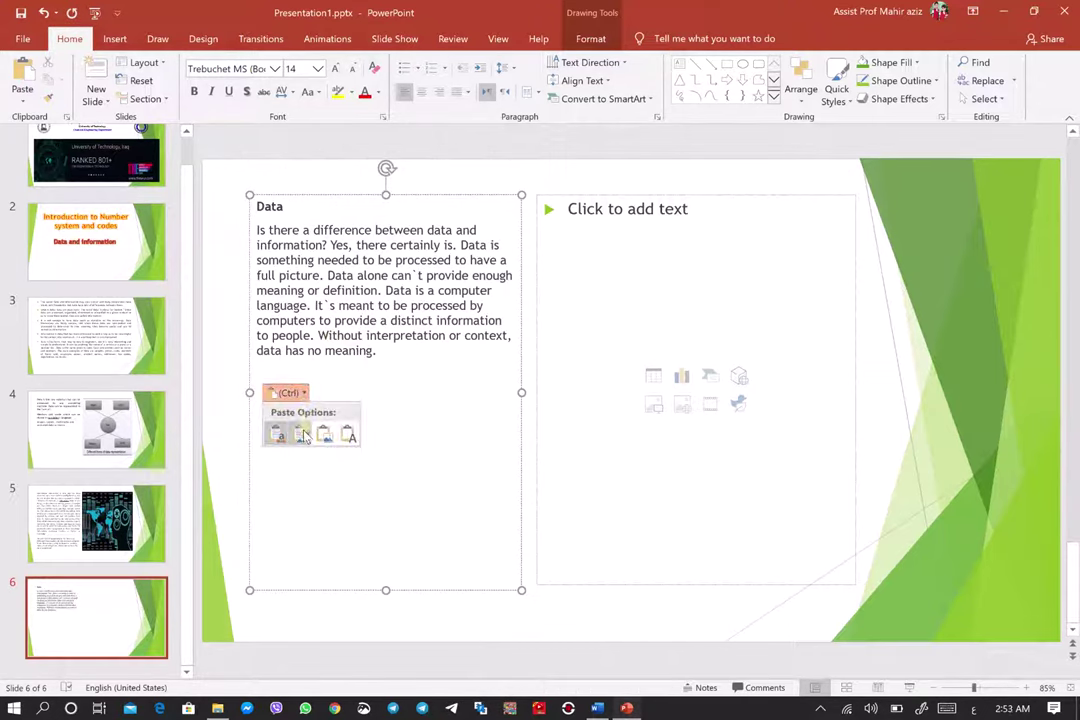
{"action": "left_click", "coordinate": [302, 434]}
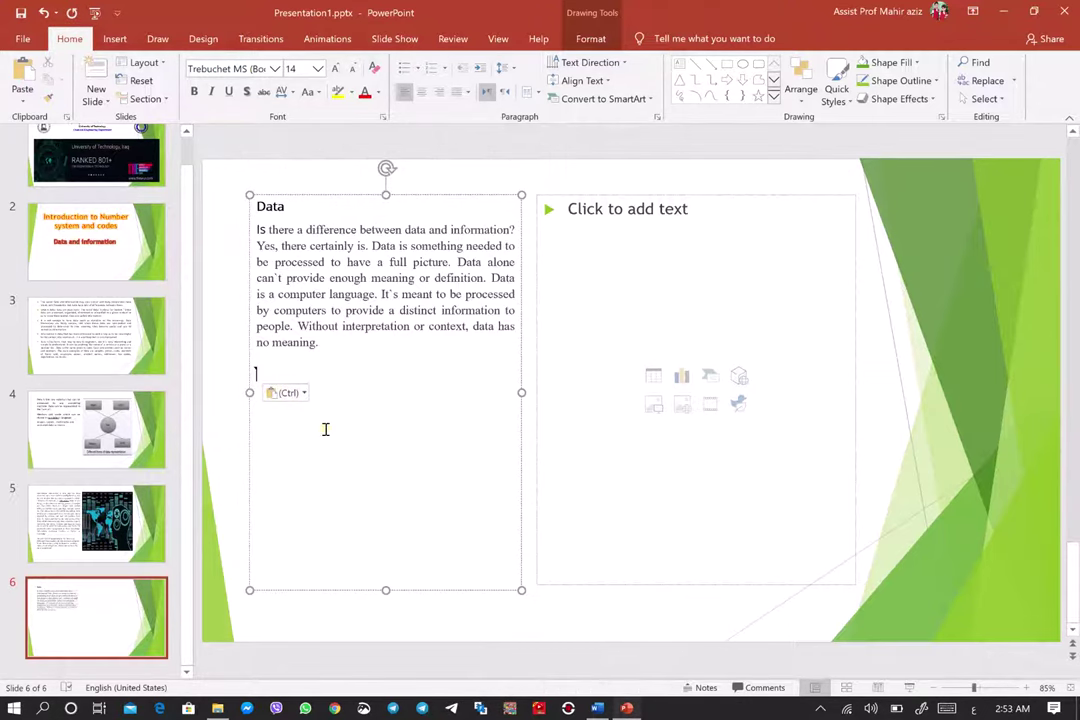
{"action": "left_click", "coordinate": [675, 310]}
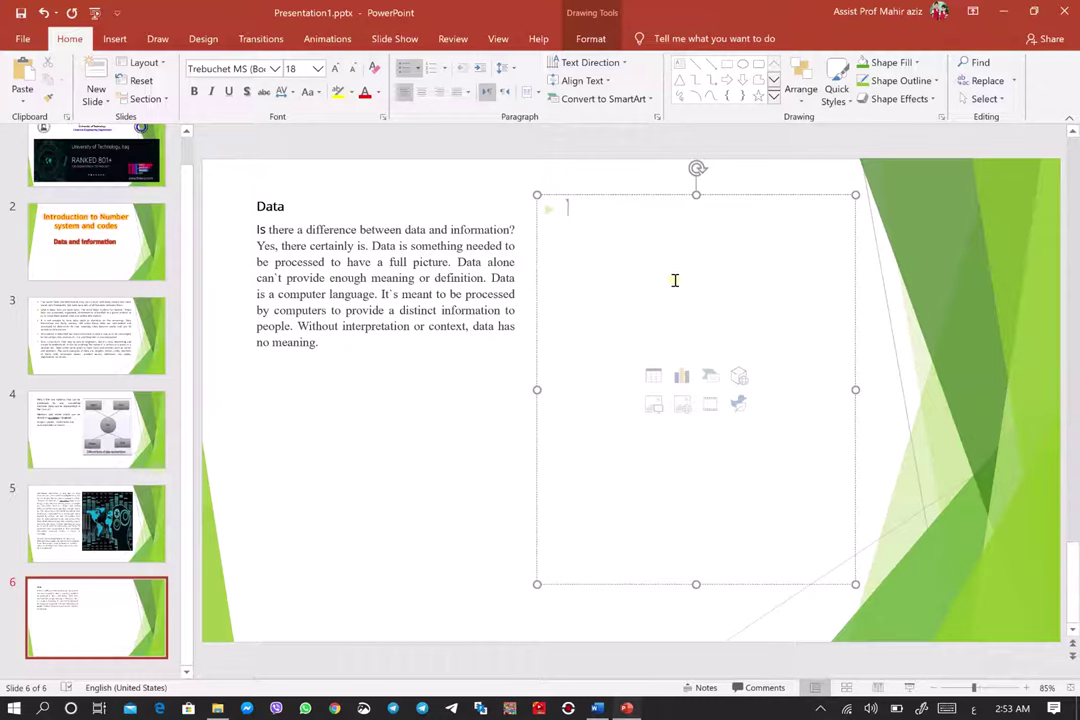
Insert the blue binary-tunnel image from an online picture search for 'data'
{"action": "left_click", "coordinate": [112, 39]}
{"action": "left_click", "coordinate": [115, 88]}
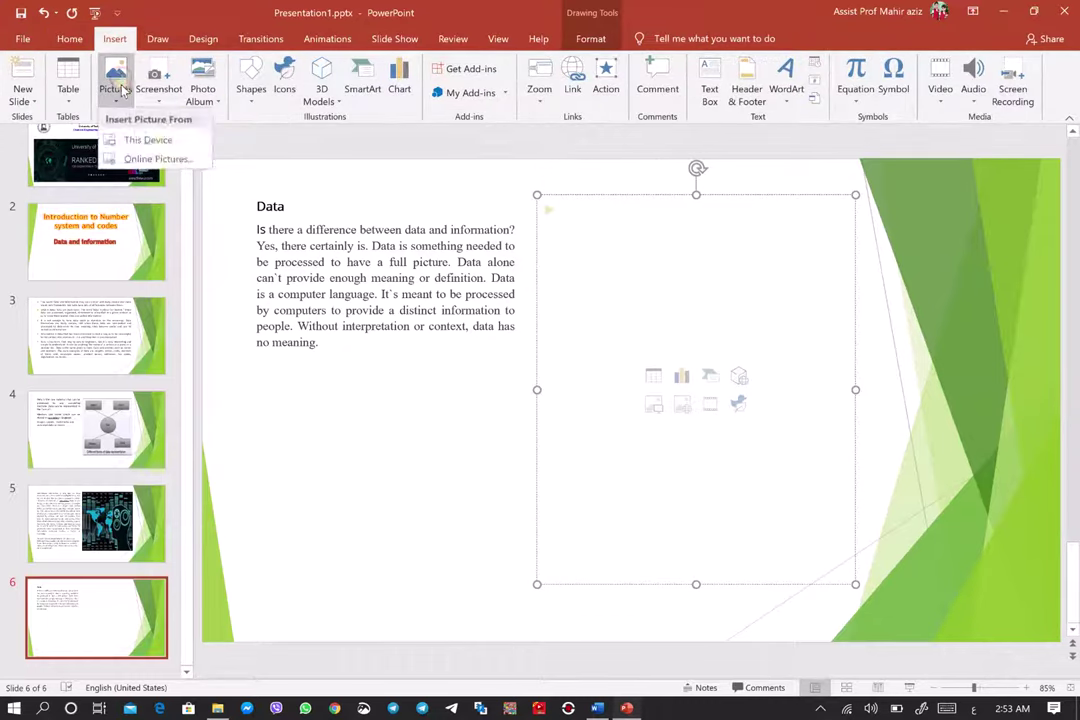
{"action": "left_click", "coordinate": [150, 158]}
{"action": "type", "text": "data"}
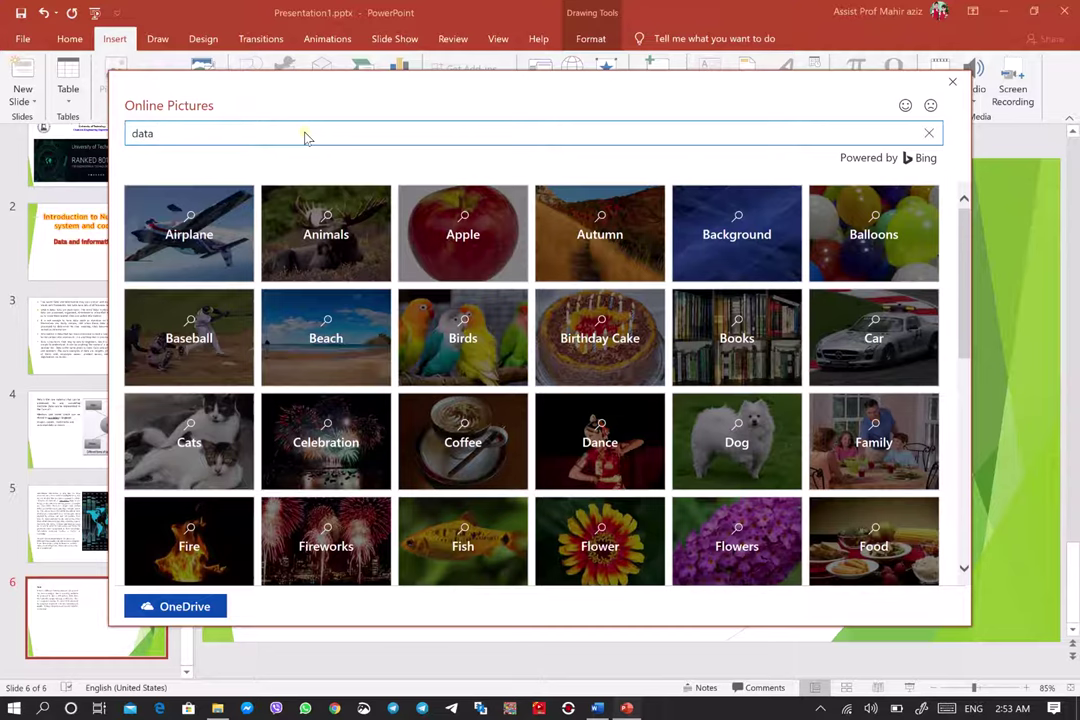
{"action": "key", "text": "Return"}
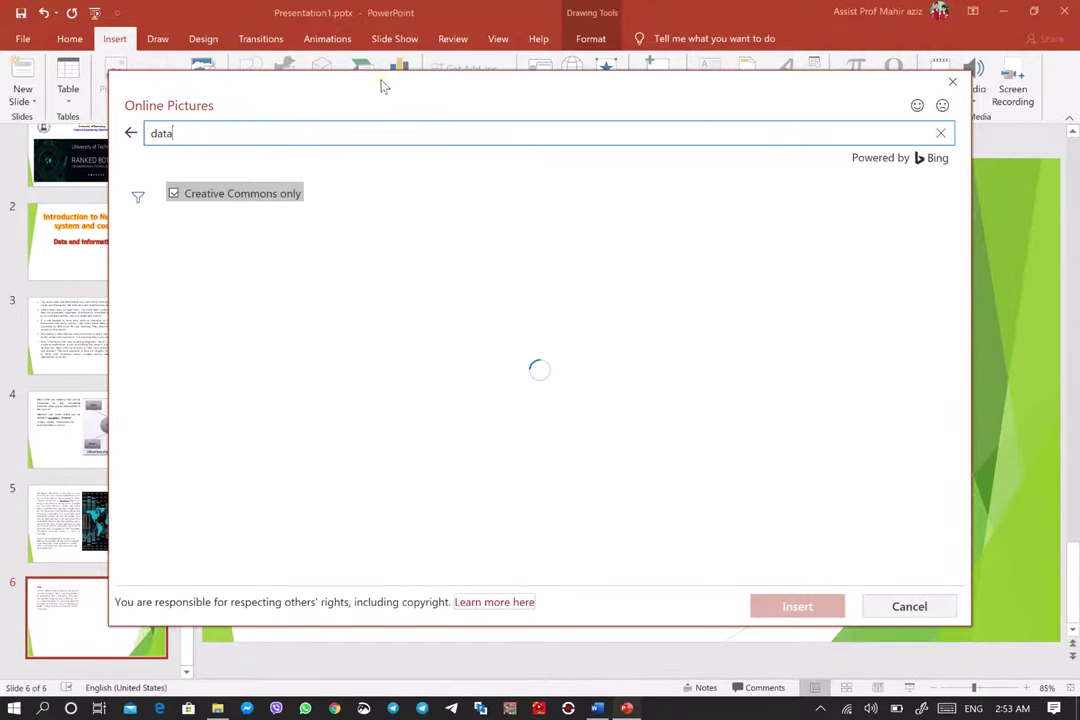
{"action": "scroll", "coordinate": [702, 441], "scroll_direction": "down", "scroll_amount": 2}
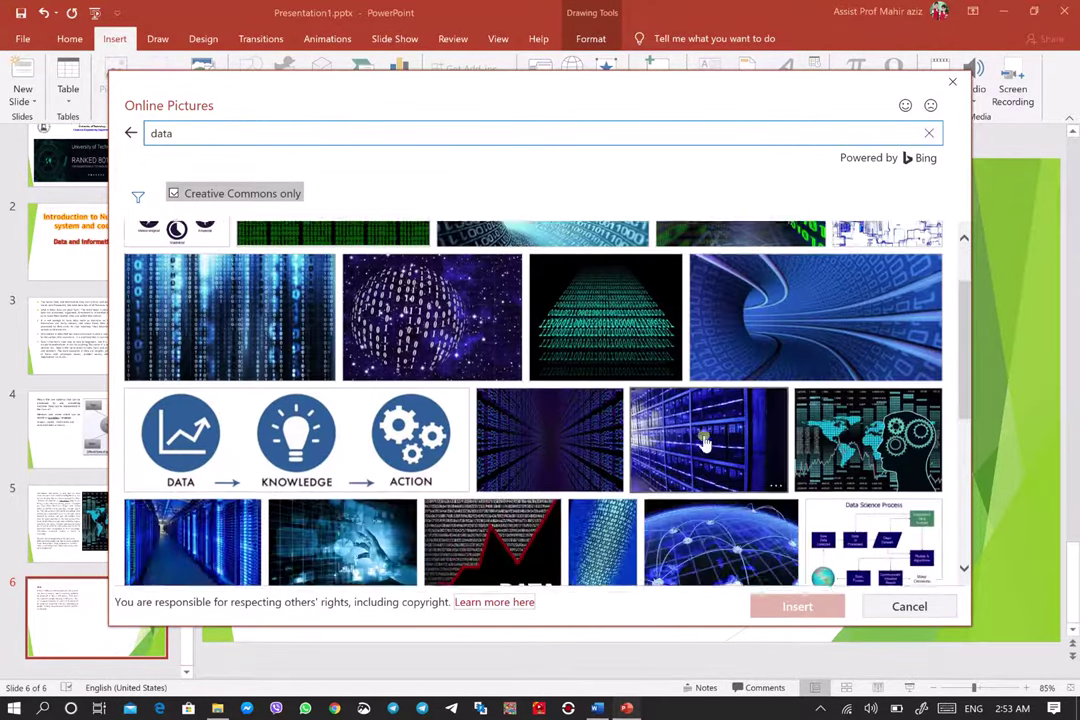
{"action": "scroll", "coordinate": [704, 440], "scroll_direction": "up", "scroll_amount": 2}
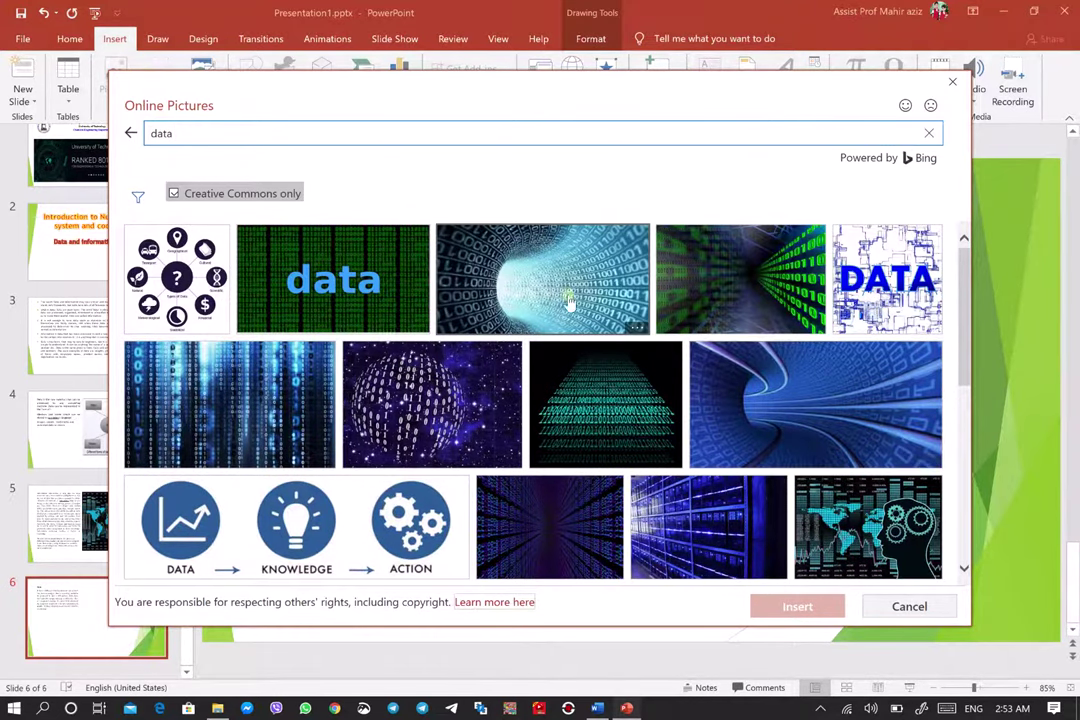
{"action": "mouse_move", "coordinate": [542, 234]}
{"action": "left_click", "coordinate": [546, 298]}
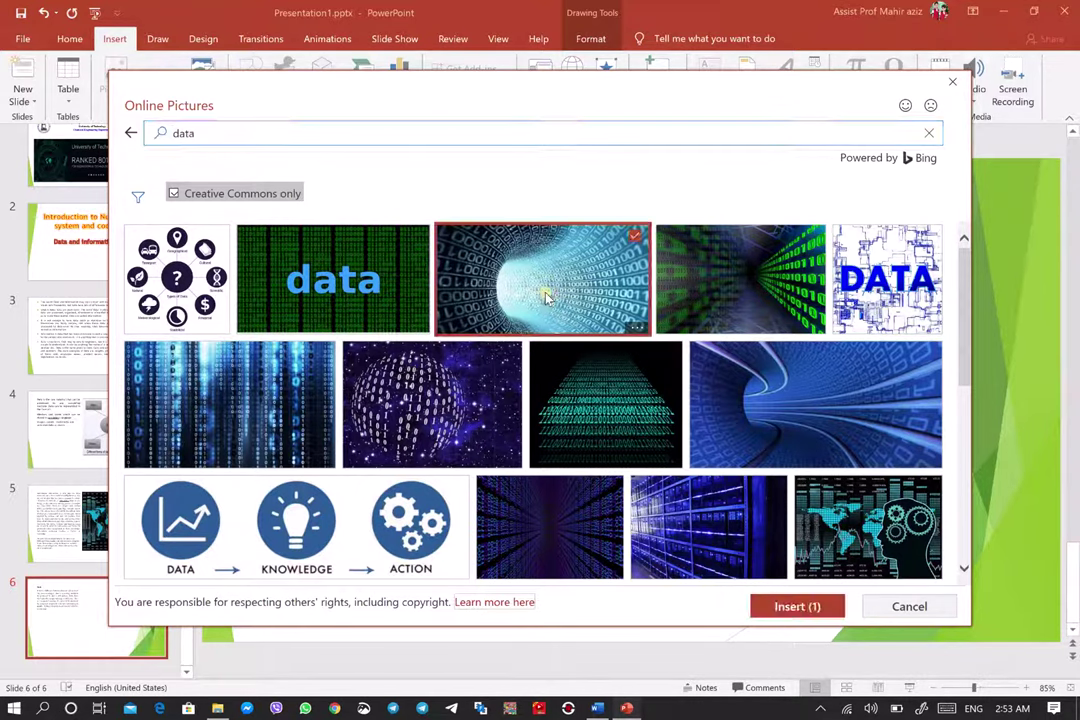
{"action": "left_click", "coordinate": [797, 607]}
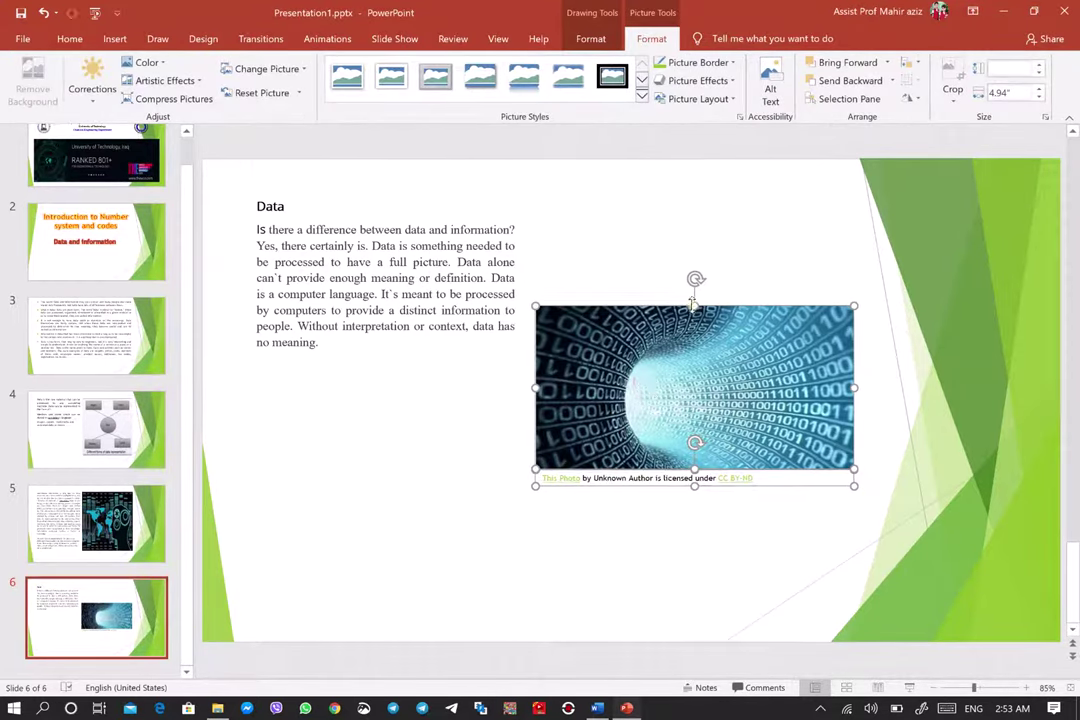
Stretch the binary-tunnel picture taller by raising its top and lowering its bottom edge
{"action": "mouse_move", "coordinate": [695, 304]}
{"action": "left_mouse_down"}
{"action": "mouse_move", "coordinate": [683, 233]}
{"action": "mouse_move", "coordinate": [695, 222]}
{"action": "left_mouse_up"}
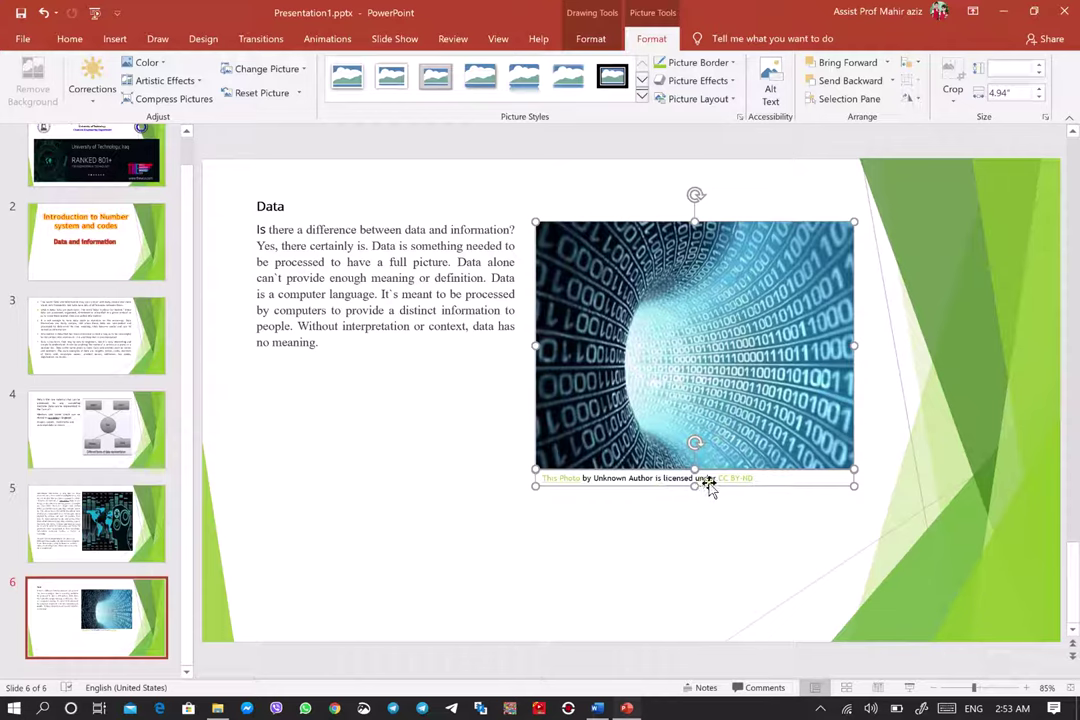
{"action": "right_click", "coordinate": [707, 485]}
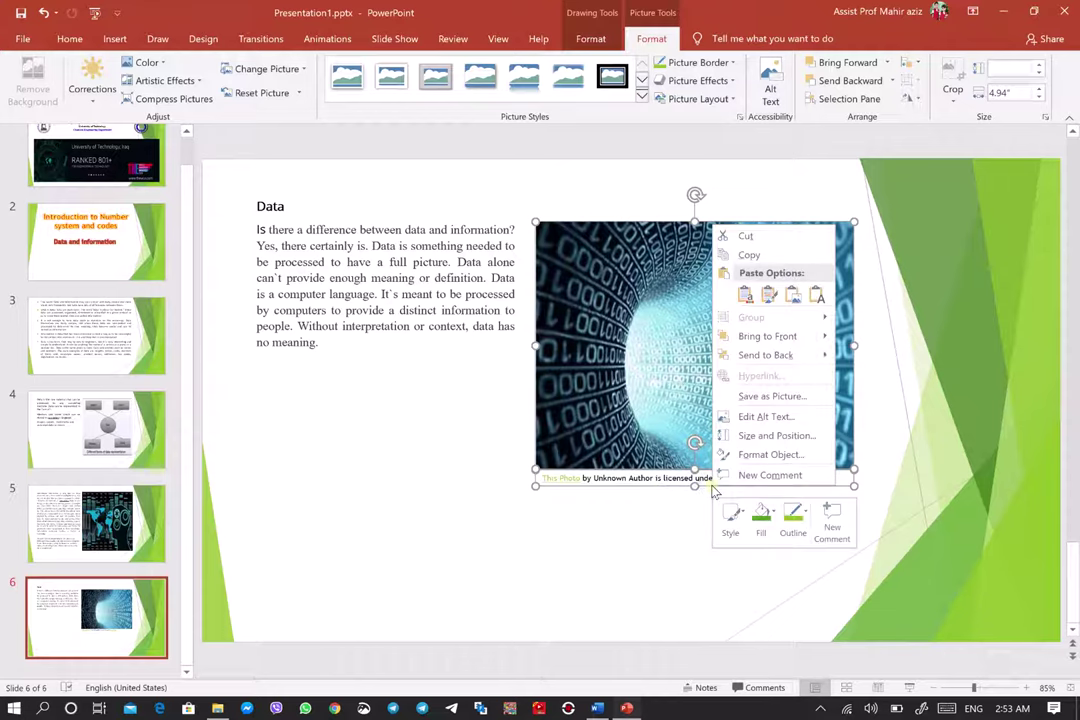
{"action": "left_click", "coordinate": [695, 490]}
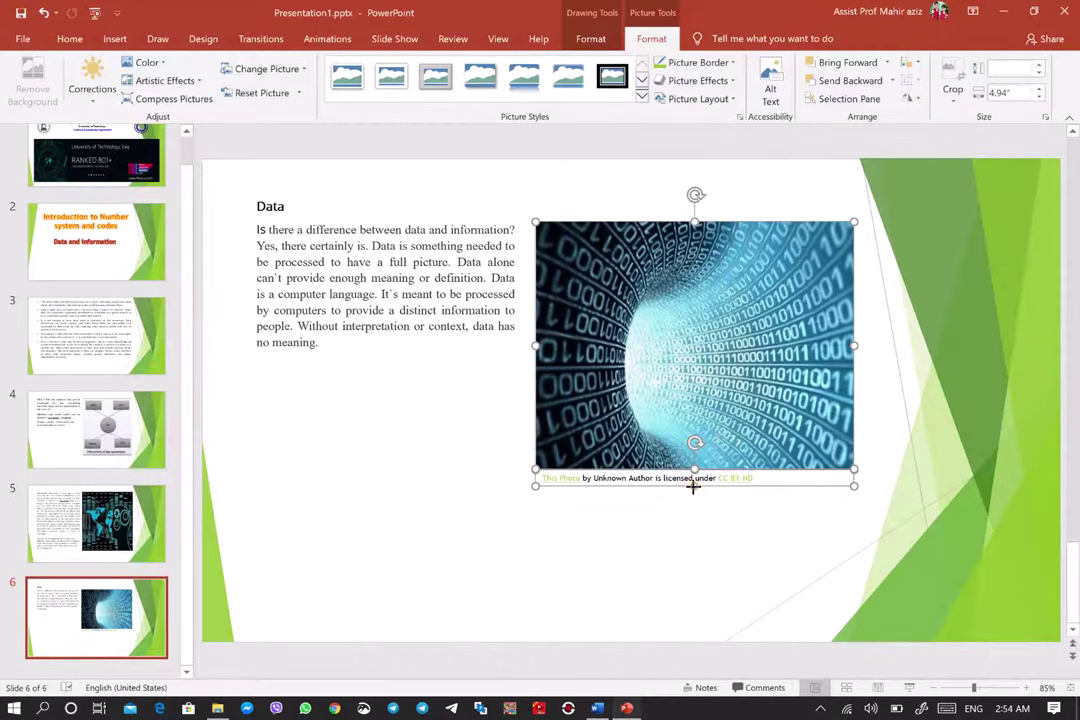
{"action": "mouse_move", "coordinate": [694, 489]}
{"action": "left_mouse_down"}
{"action": "mouse_move", "coordinate": [697, 480]}
{"action": "mouse_move", "coordinate": [697, 553]}
{"action": "left_mouse_up"}
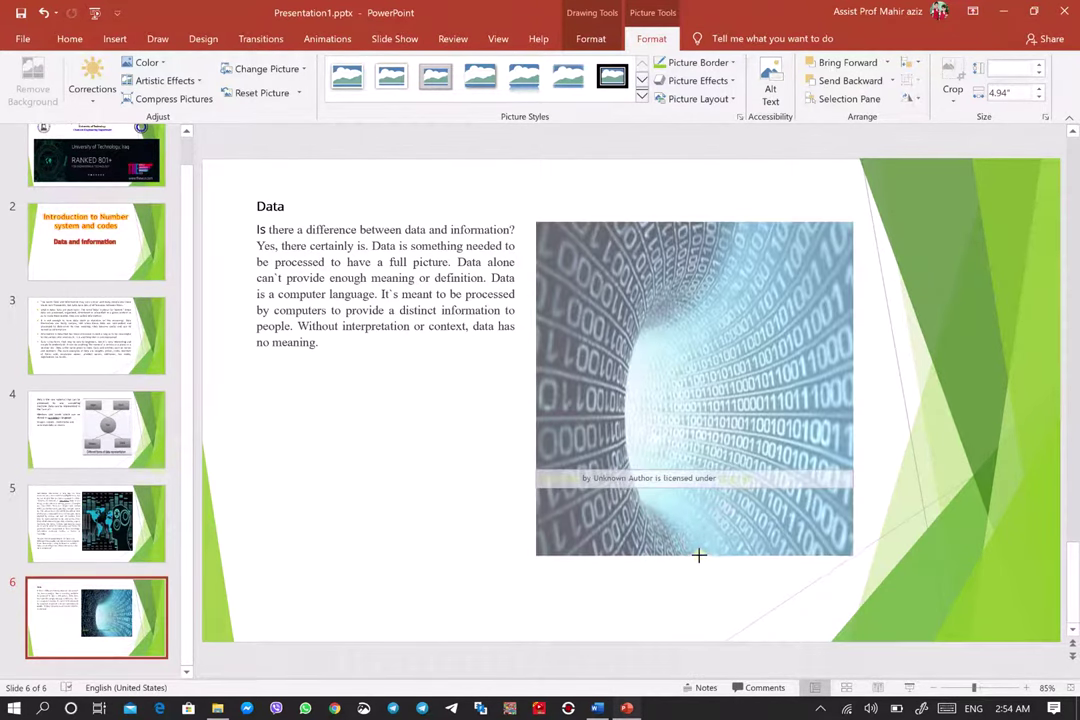
{"action": "left_click", "coordinate": [441, 536]}
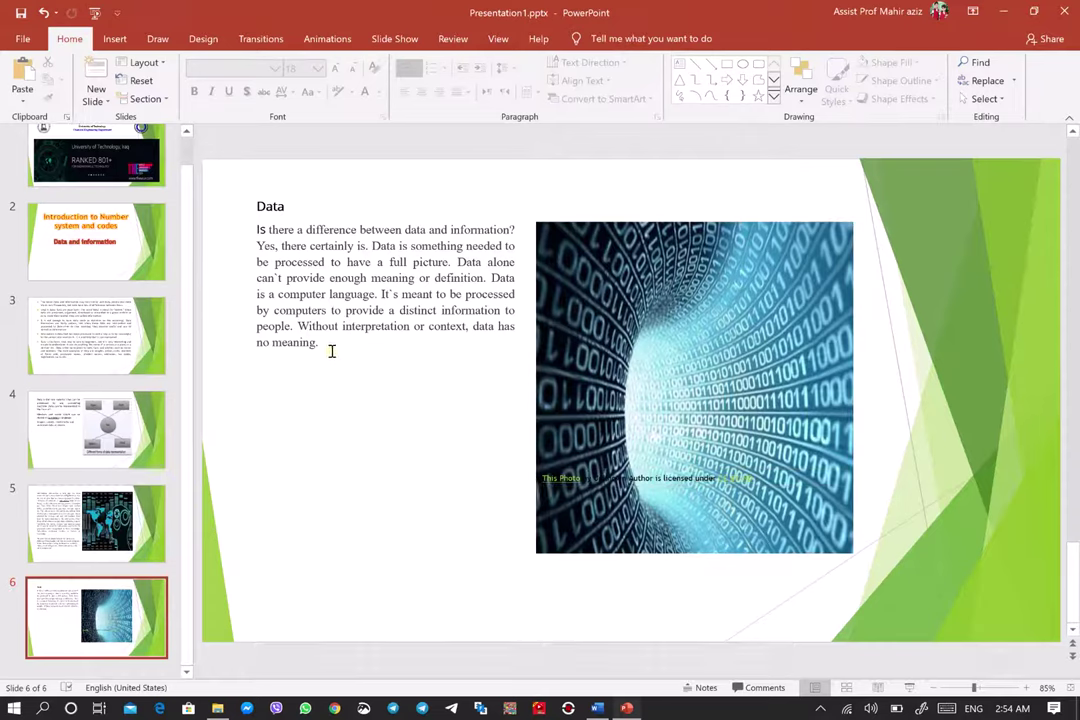
Increase the Data text's font size two steps to 14 pt
{"action": "left_click_drag", "start_coordinate": [332, 350], "coordinate": [265, 215]}
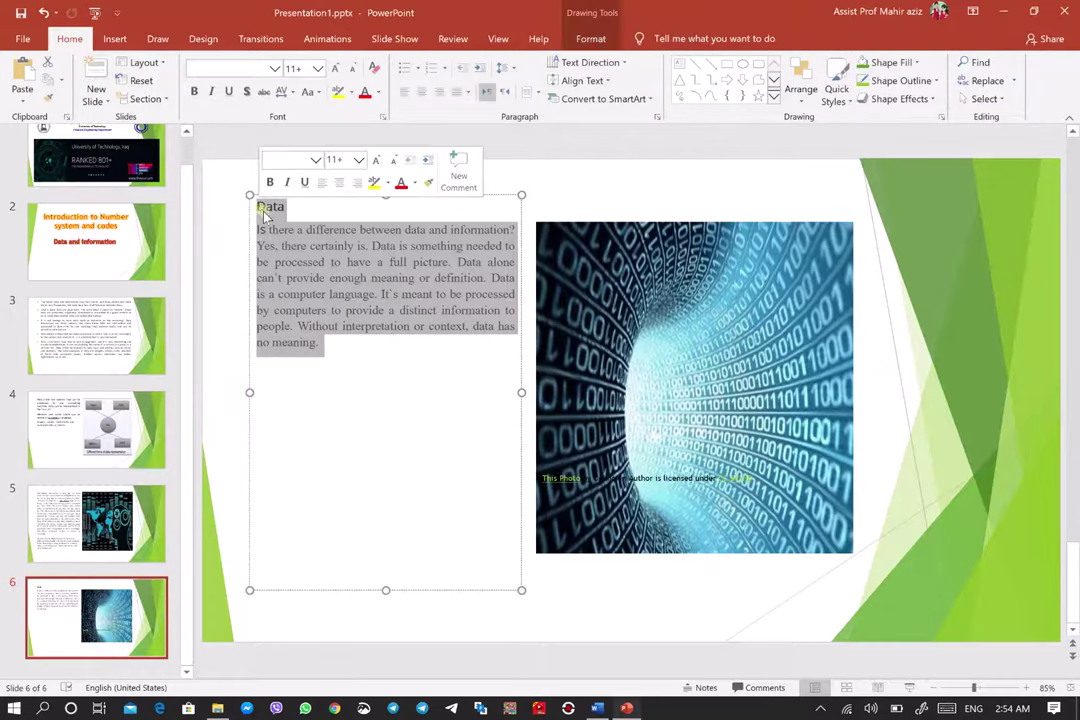
{"action": "left_click", "coordinate": [374, 162]}
{"action": "left_click", "coordinate": [374, 162]}
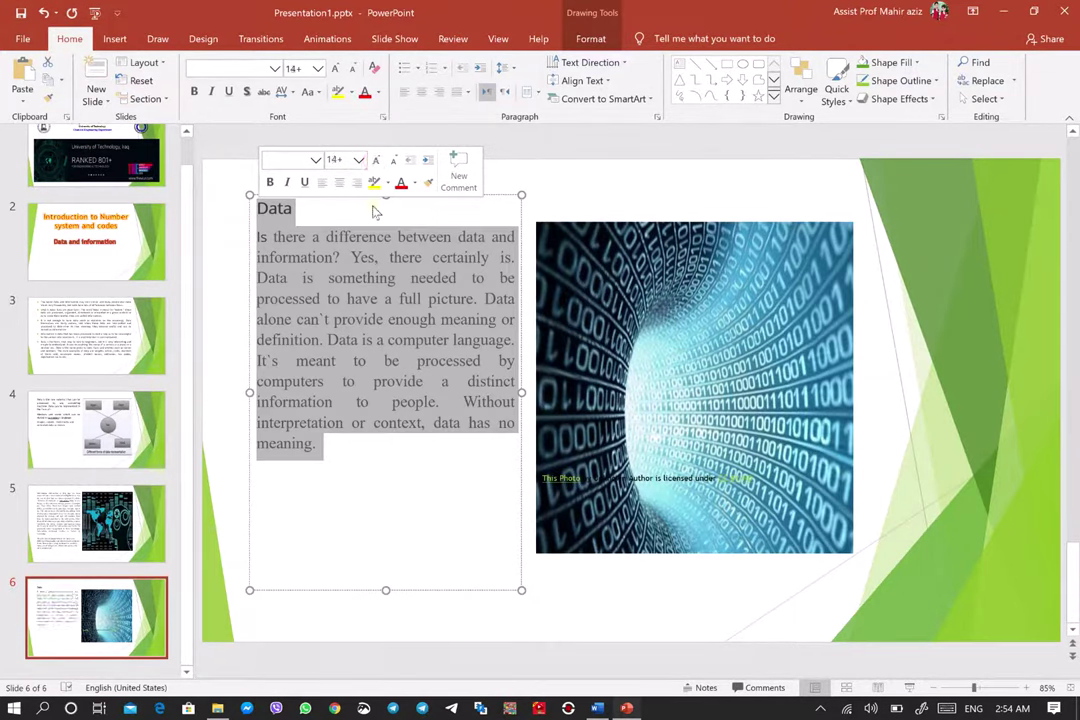
{"action": "left_click", "coordinate": [351, 467]}
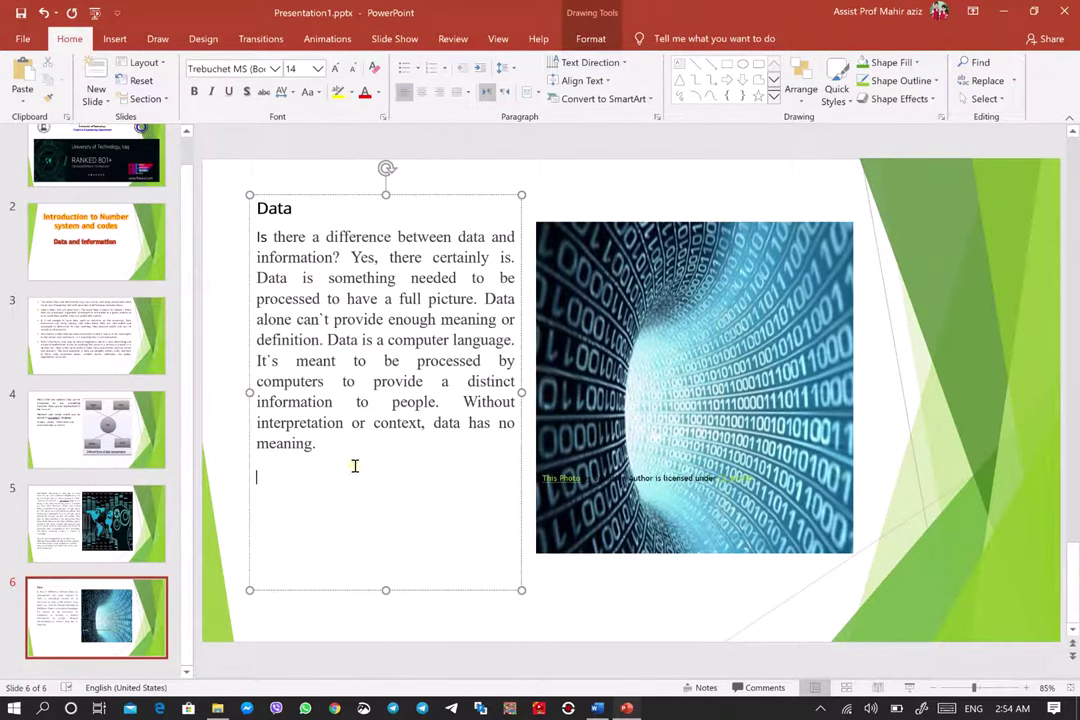
Justify the Data paragraph and save the presentation
{"action": "left_click", "coordinate": [439, 92]}
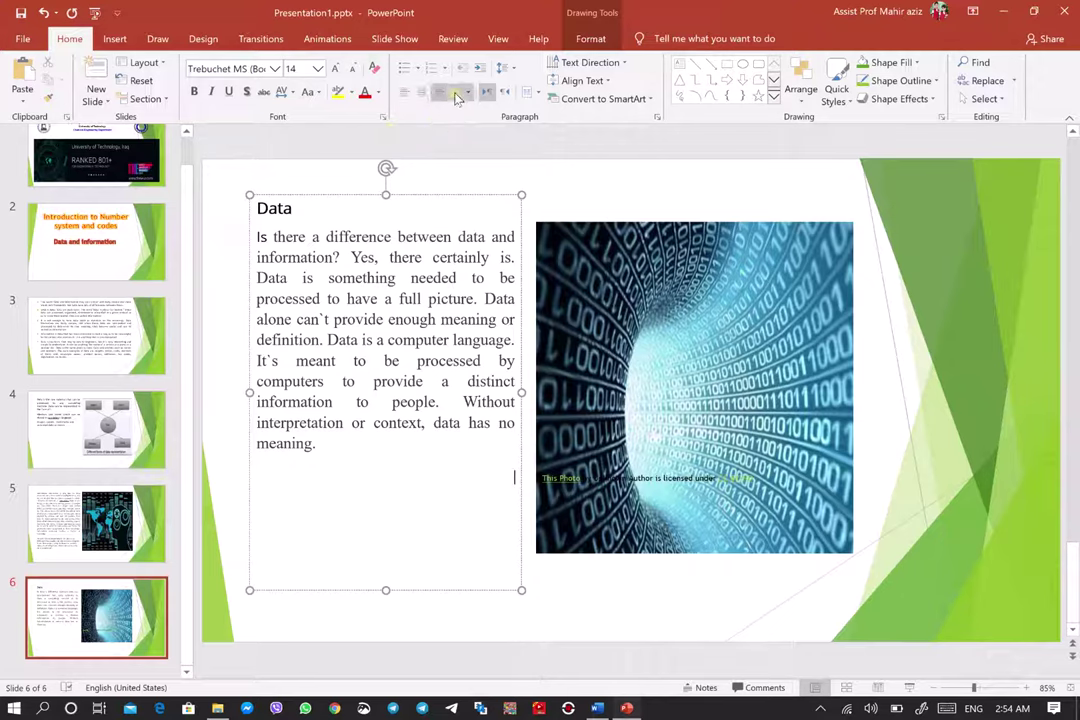
{"action": "left_click", "coordinate": [405, 92]}
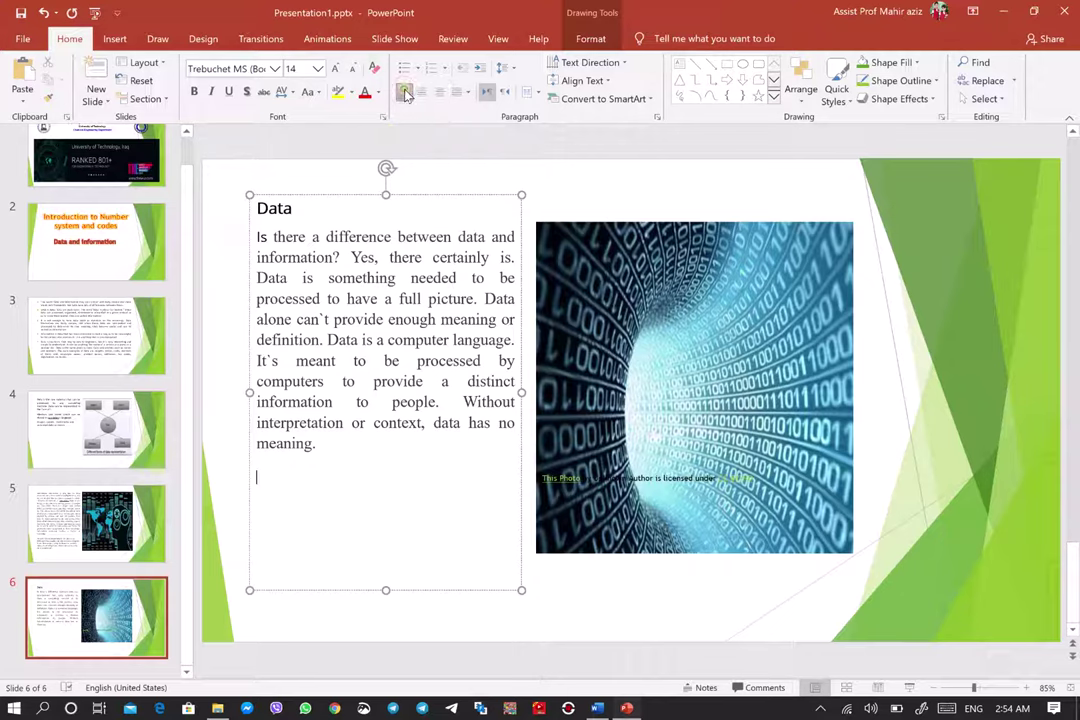
{"action": "left_click", "coordinate": [456, 92]}
{"action": "left_click", "coordinate": [14, 17]}
Add slide 7 with the Title Only layout and place the cursor in its title
{"action": "left_click", "coordinate": [97, 102]}
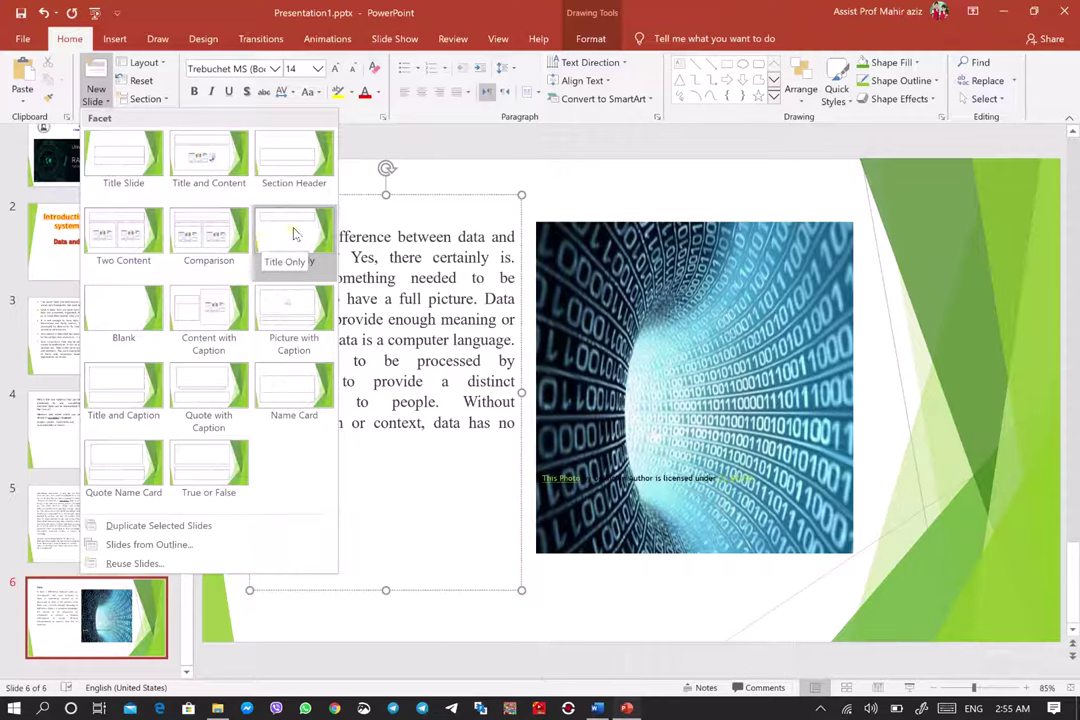
{"action": "left_click", "coordinate": [292, 233]}
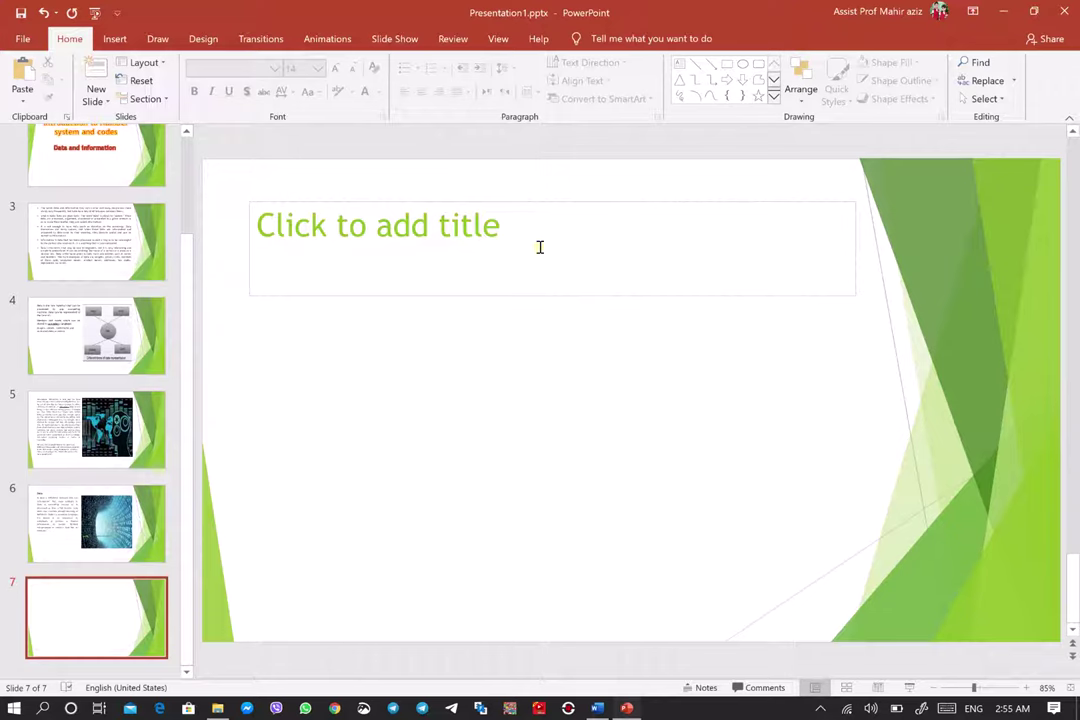
{"action": "left_click", "coordinate": [510, 252]}
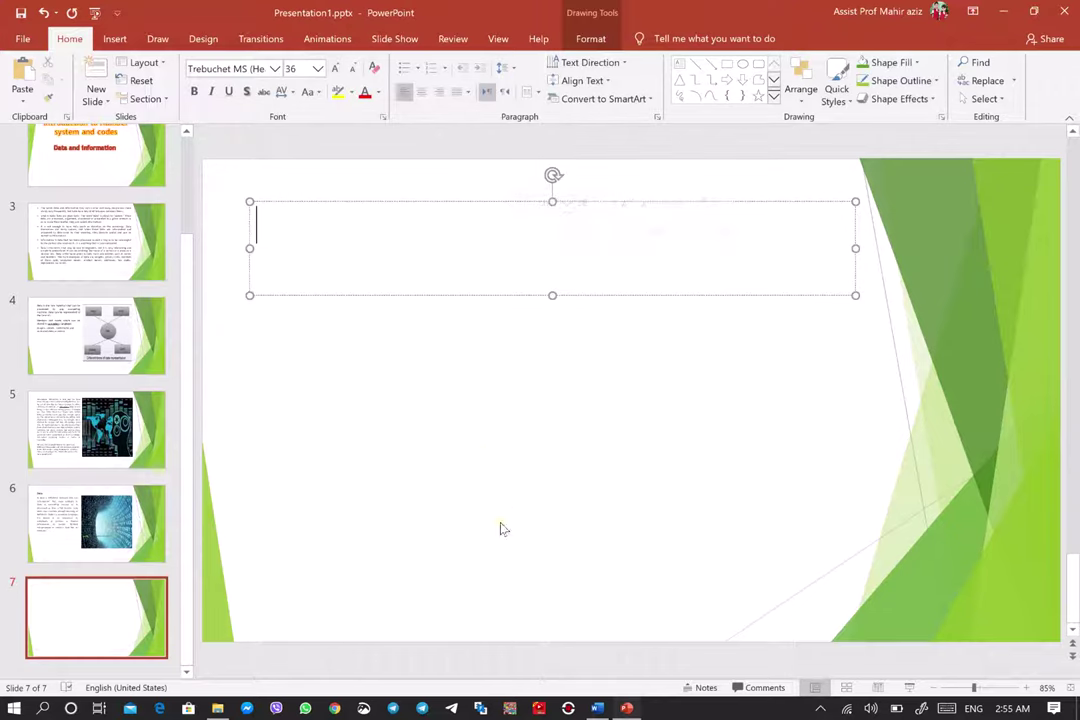
Copy the 'MICROSOFT OFFICE WORD' heading from the Word document
{"action": "left_click", "coordinate": [598, 708]}
{"action": "scroll", "coordinate": [362, 441], "scroll_direction": "down", "scroll_amount": 3}
{"action": "scroll", "coordinate": [361, 441], "scroll_direction": "down", "scroll_amount": 6}
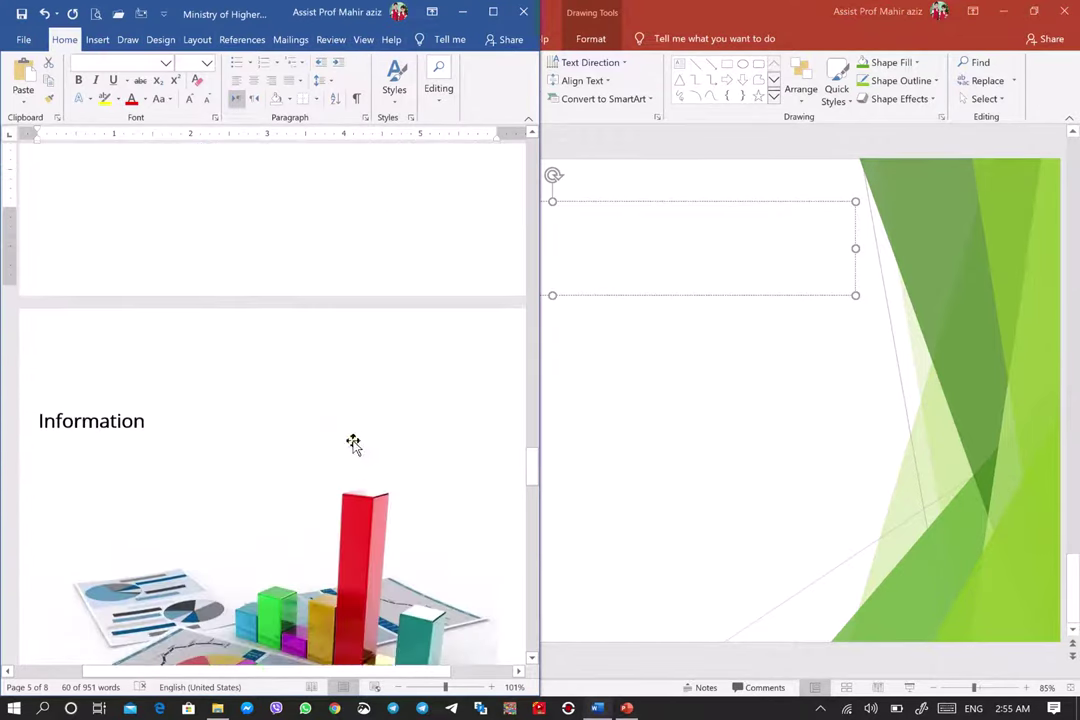
{"action": "scroll", "coordinate": [354, 443], "scroll_direction": "down", "scroll_amount": 5}
{"action": "scroll", "coordinate": [354, 450], "scroll_direction": "down", "scroll_amount": 10}
{"action": "scroll", "coordinate": [354, 451], "scroll_direction": "down", "scroll_amount": 8}
{"action": "scroll", "coordinate": [354, 452], "scroll_direction": "up", "scroll_amount": 4}
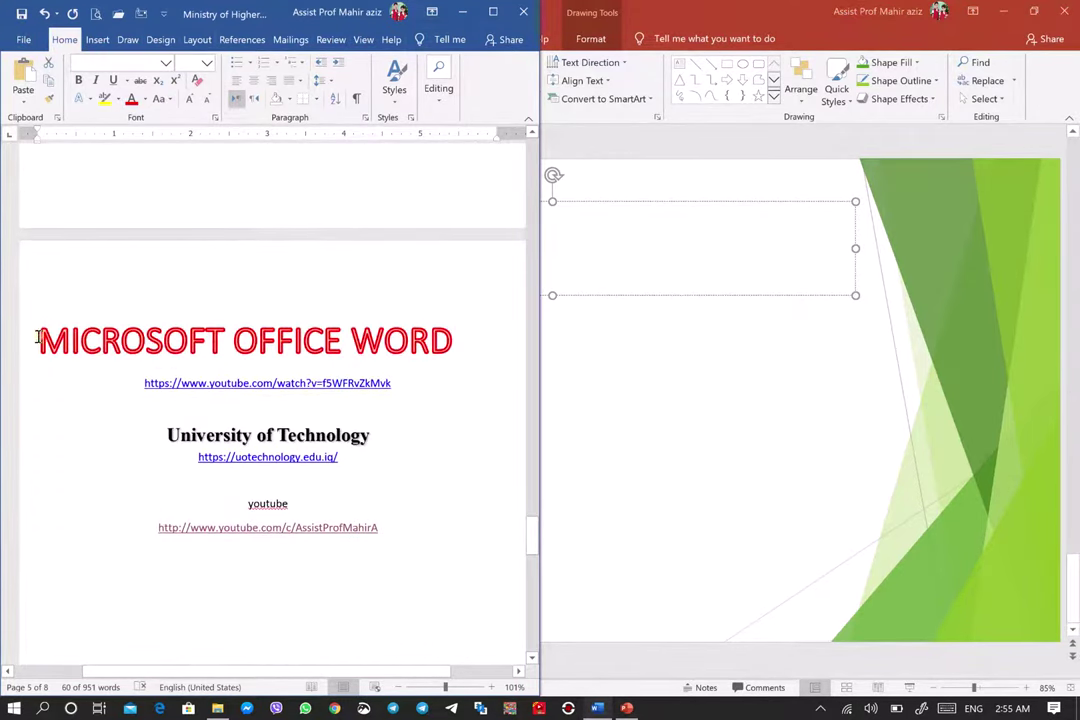
{"action": "left_click_drag", "start_coordinate": [37, 338], "coordinate": [455, 340]}
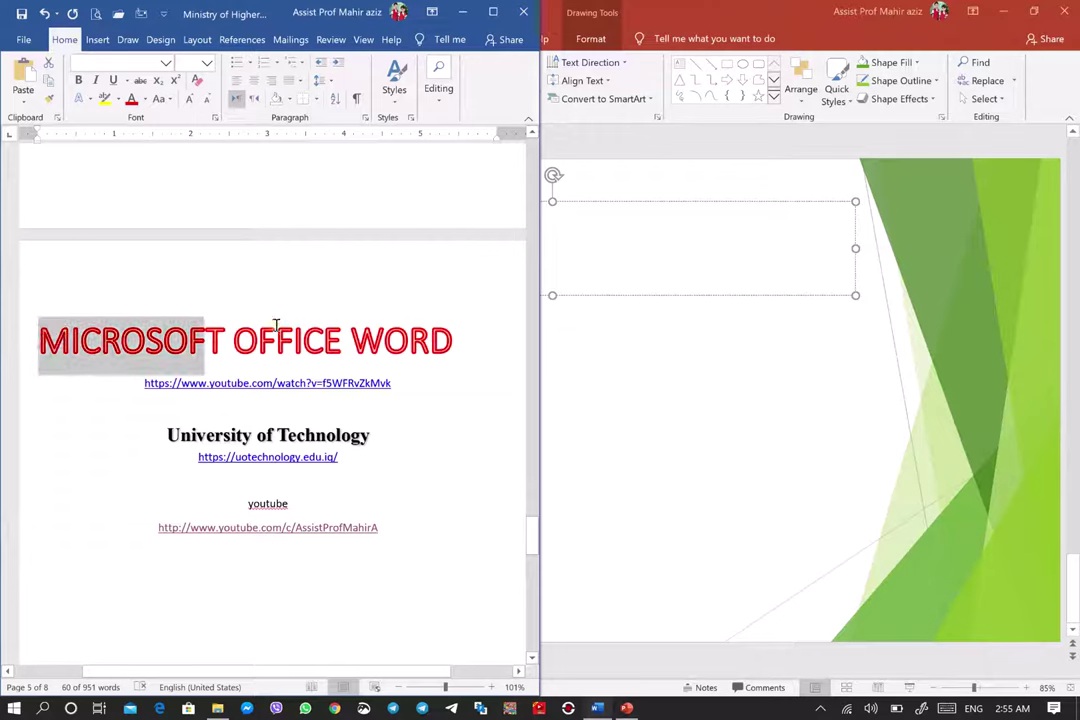
{"action": "right_click", "coordinate": [328, 340]}
{"action": "left_click", "coordinate": [362, 369]}
Paste the heading into the empty text box on slide 7
{"action": "left_click", "coordinate": [554, 243]}
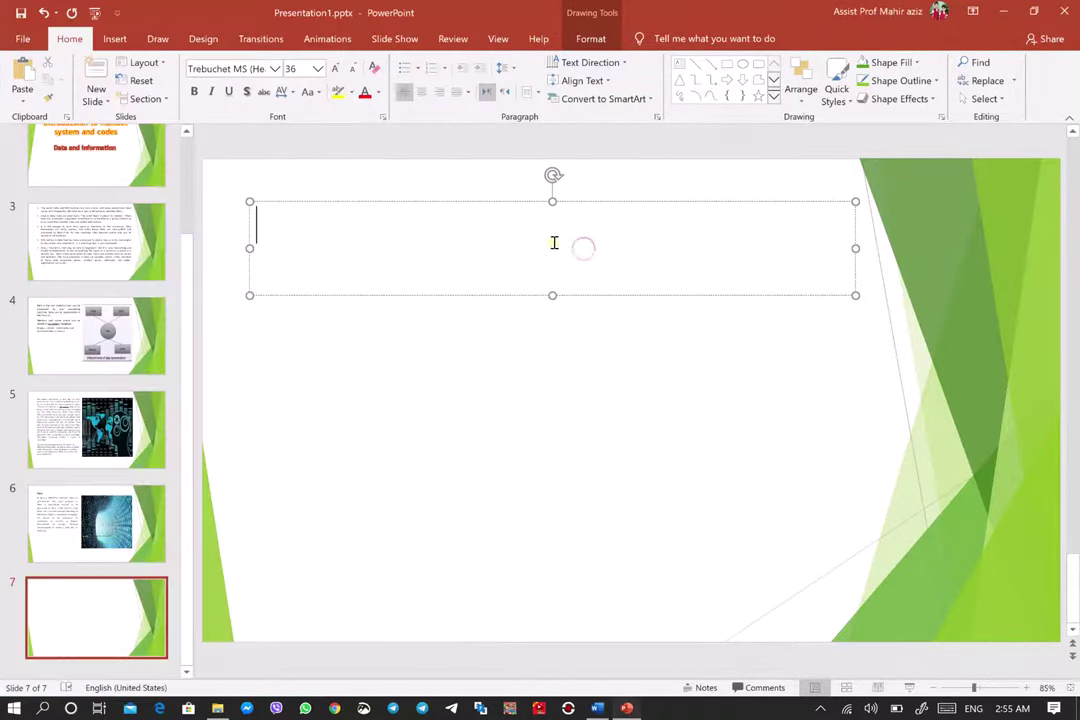
{"action": "right_click", "coordinate": [545, 240]}
{"action": "left_click", "coordinate": [566, 308]}
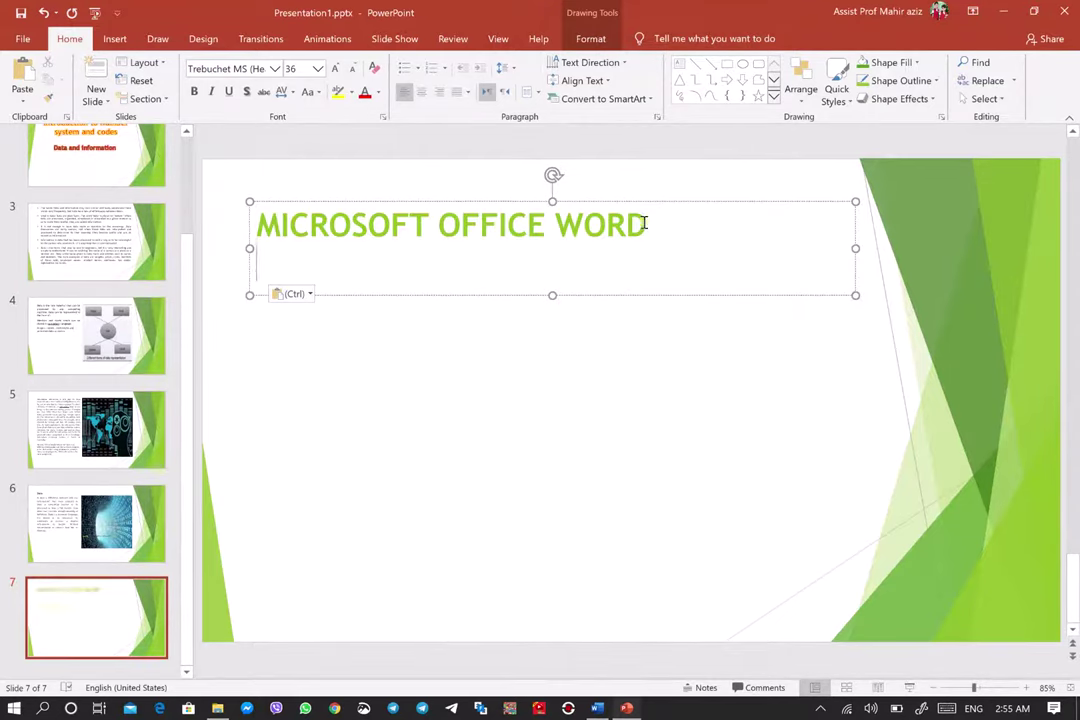
Centre the pasted title and colour its text red
{"action": "left_click_drag", "start_coordinate": [645, 222], "coordinate": [257, 225]}
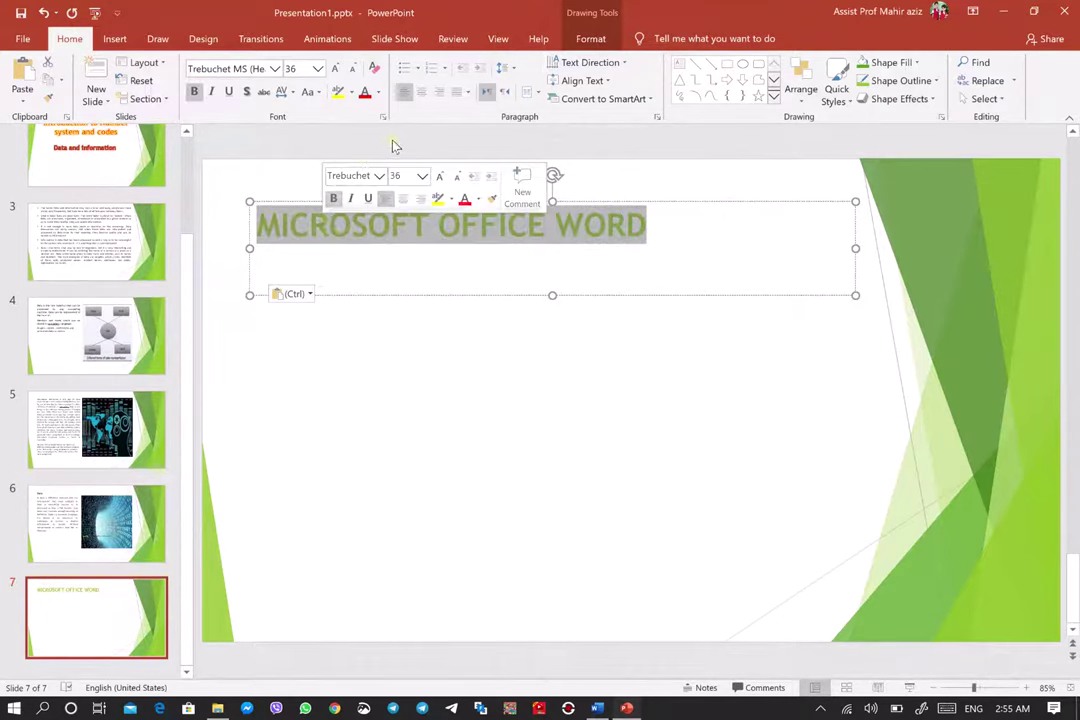
{"action": "left_click", "coordinate": [421, 91]}
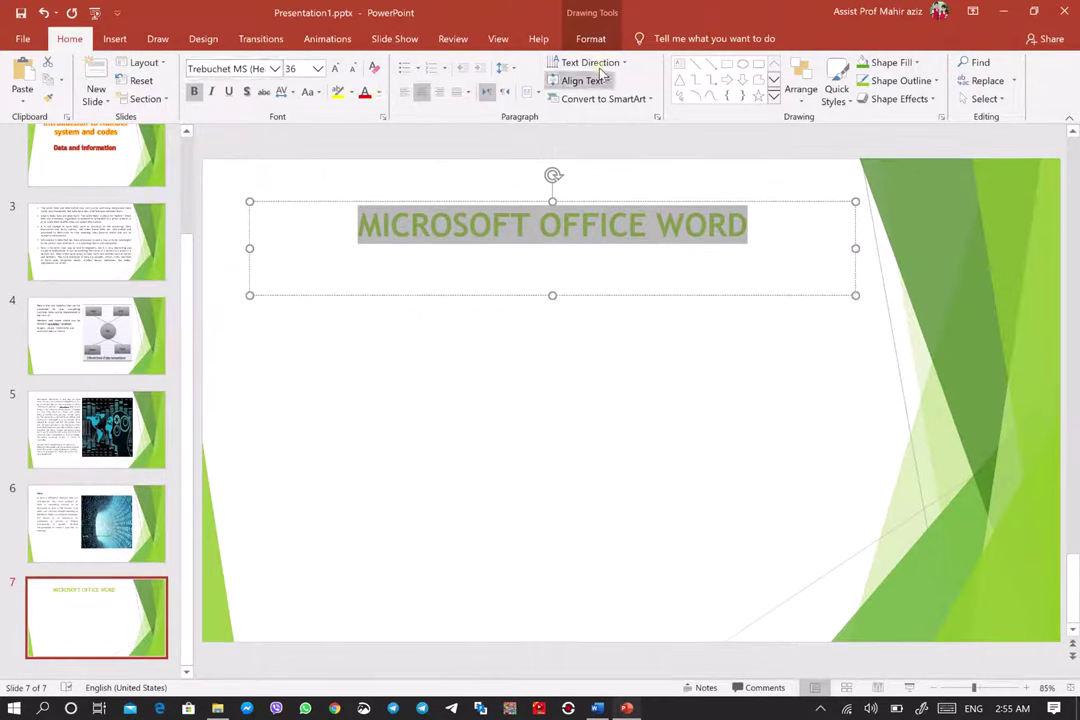
{"action": "left_click", "coordinate": [590, 38]}
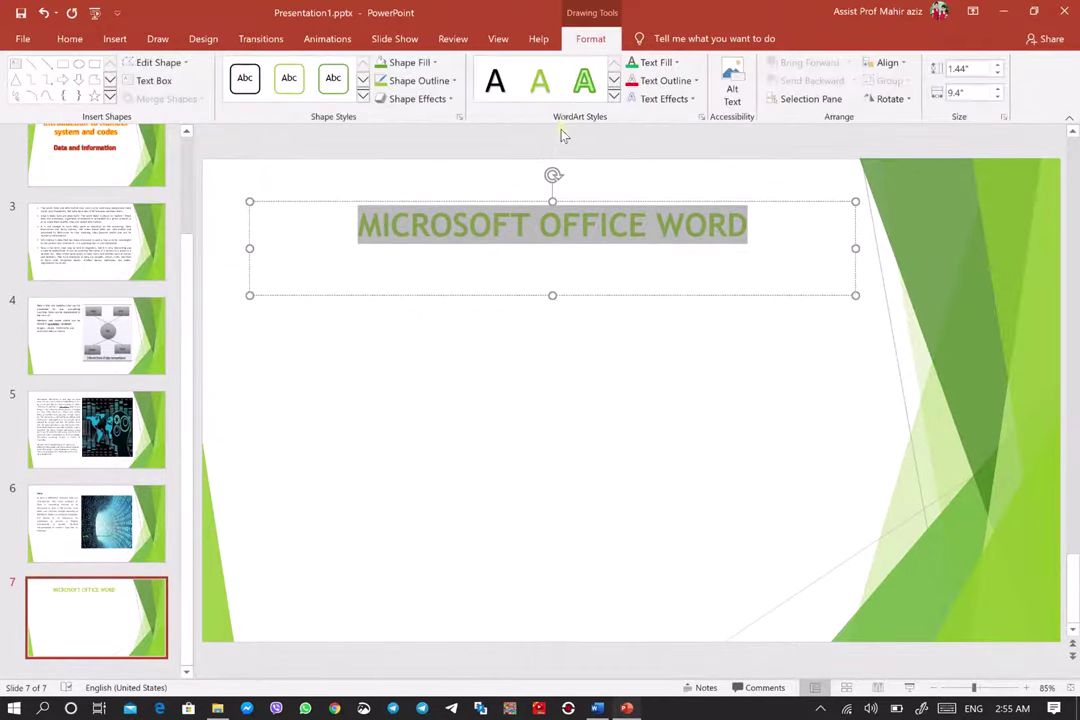
{"action": "left_click", "coordinate": [676, 62]}
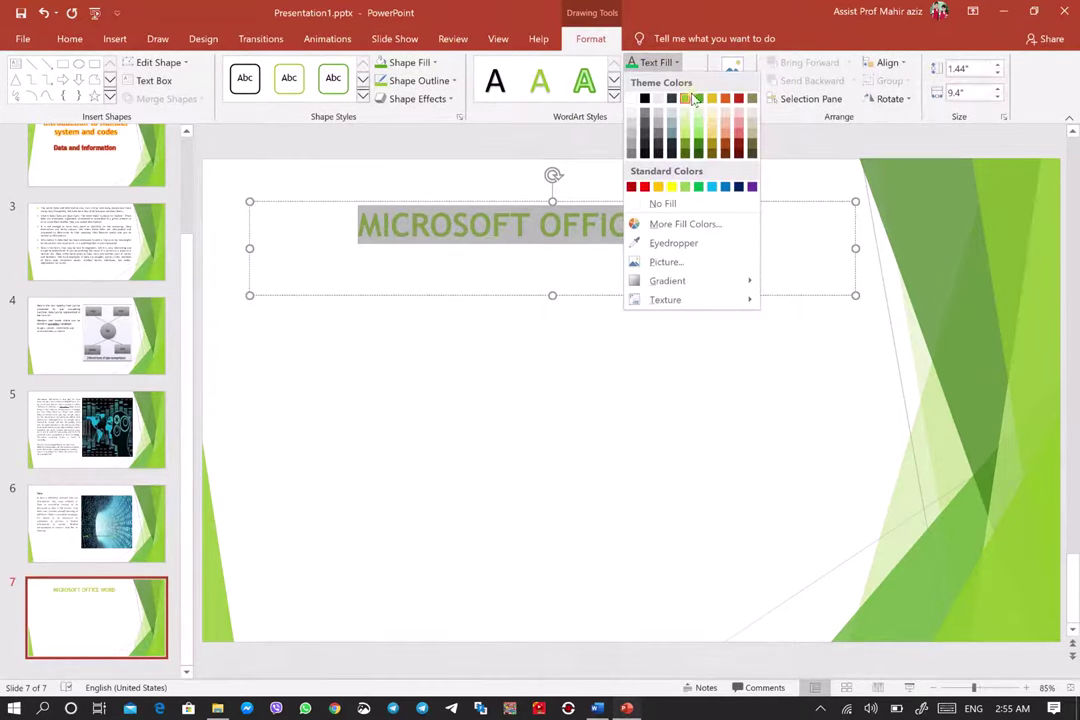
{"action": "left_click", "coordinate": [644, 187]}
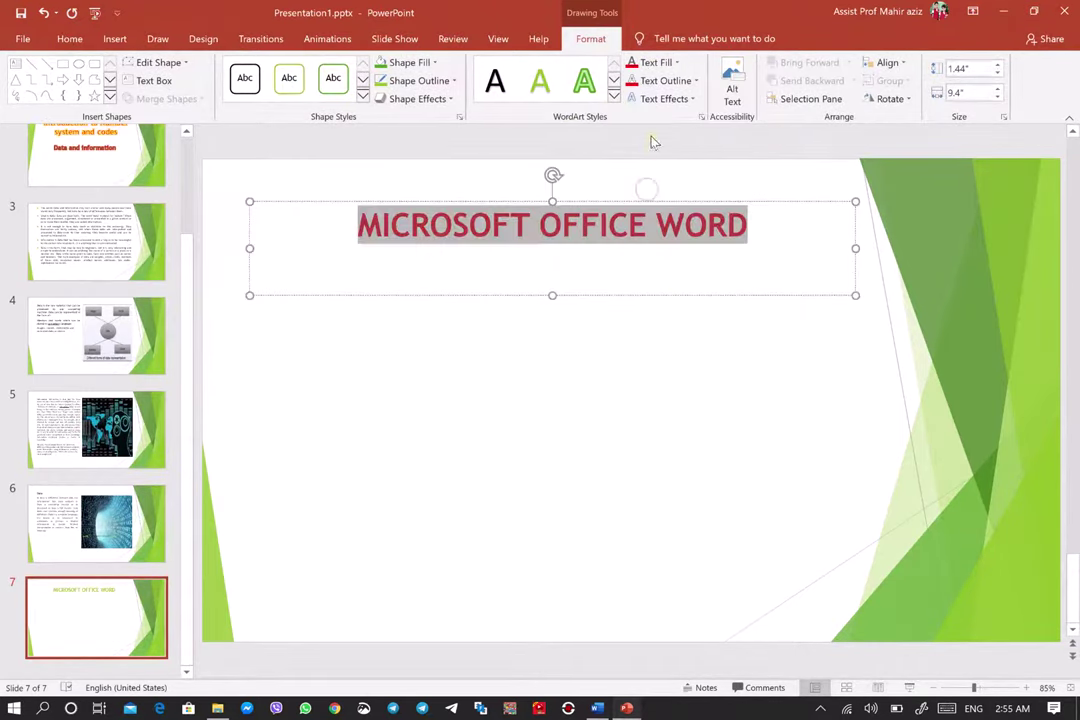
Give the title letters a blue outline and a glow effect
{"action": "left_click", "coordinate": [696, 81]}
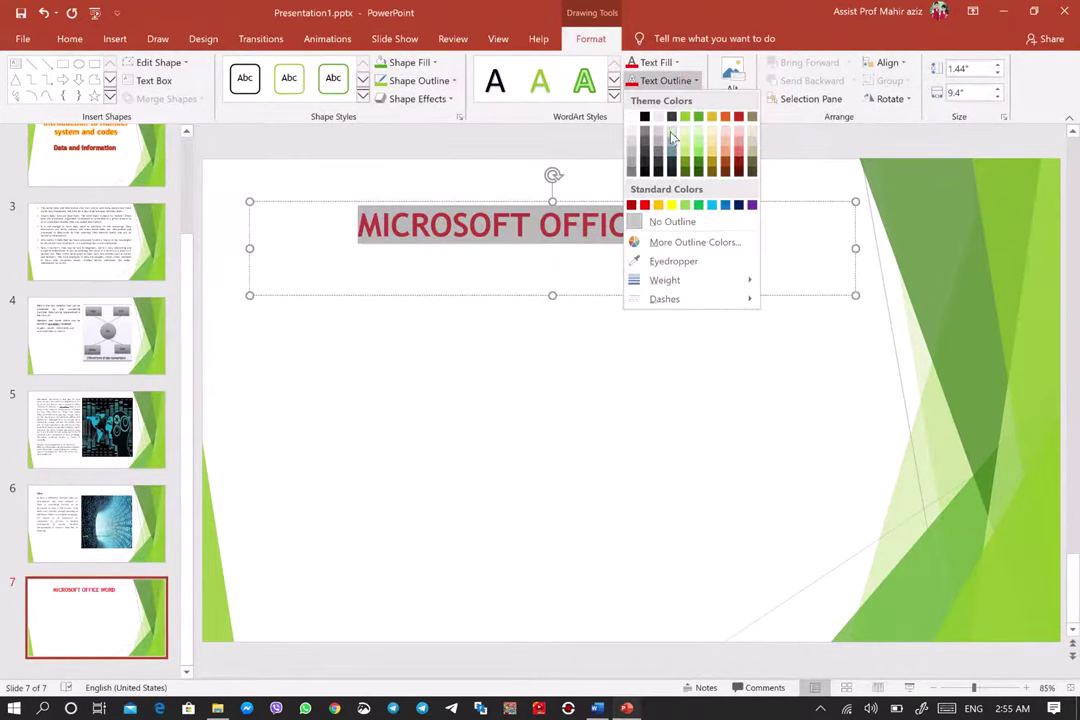
{"action": "left_click", "coordinate": [724, 205]}
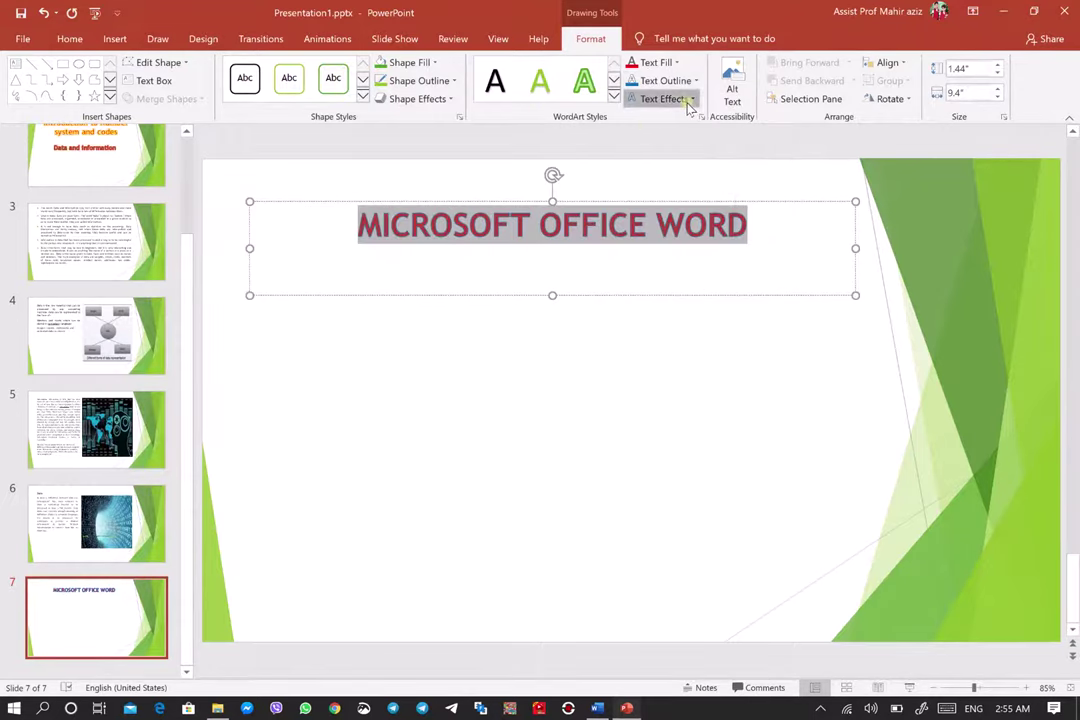
{"action": "left_click", "coordinate": [688, 104]}
{"action": "mouse_move", "coordinate": [672, 198]}
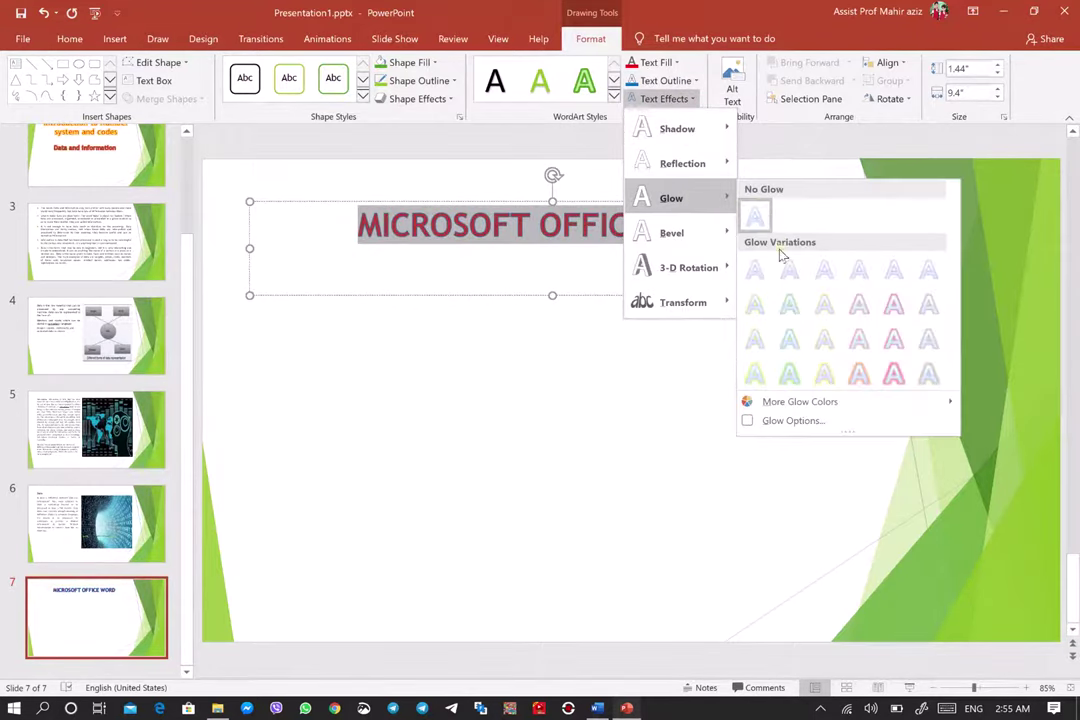
{"action": "left_click", "coordinate": [788, 337]}
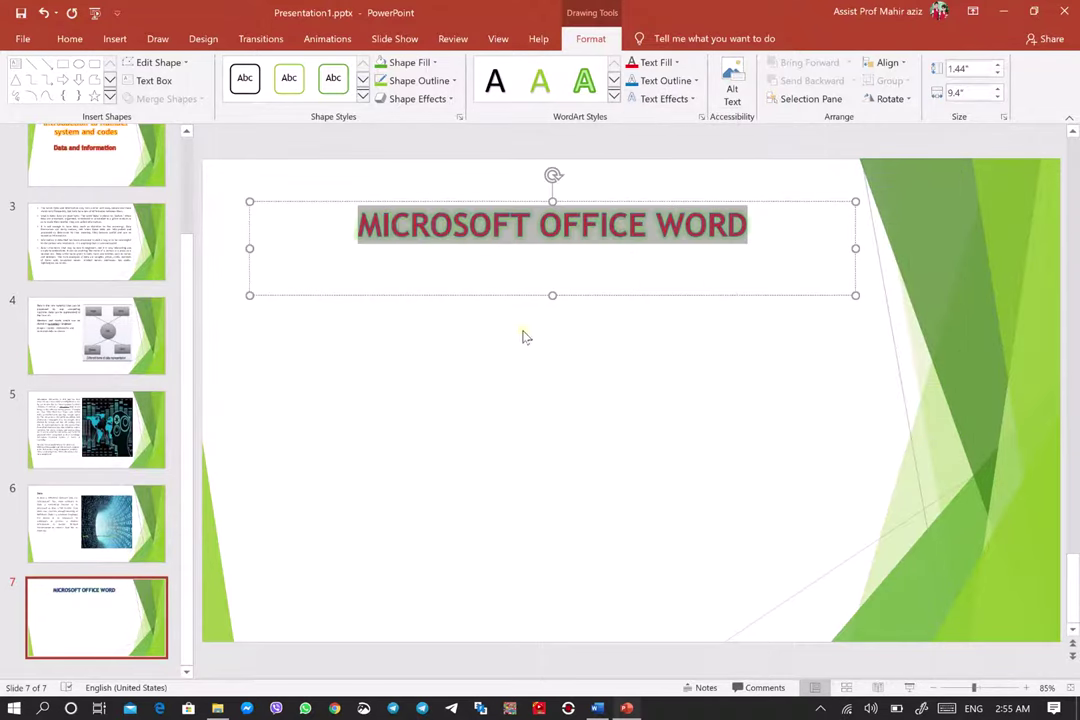
{"action": "left_click", "coordinate": [425, 312]}
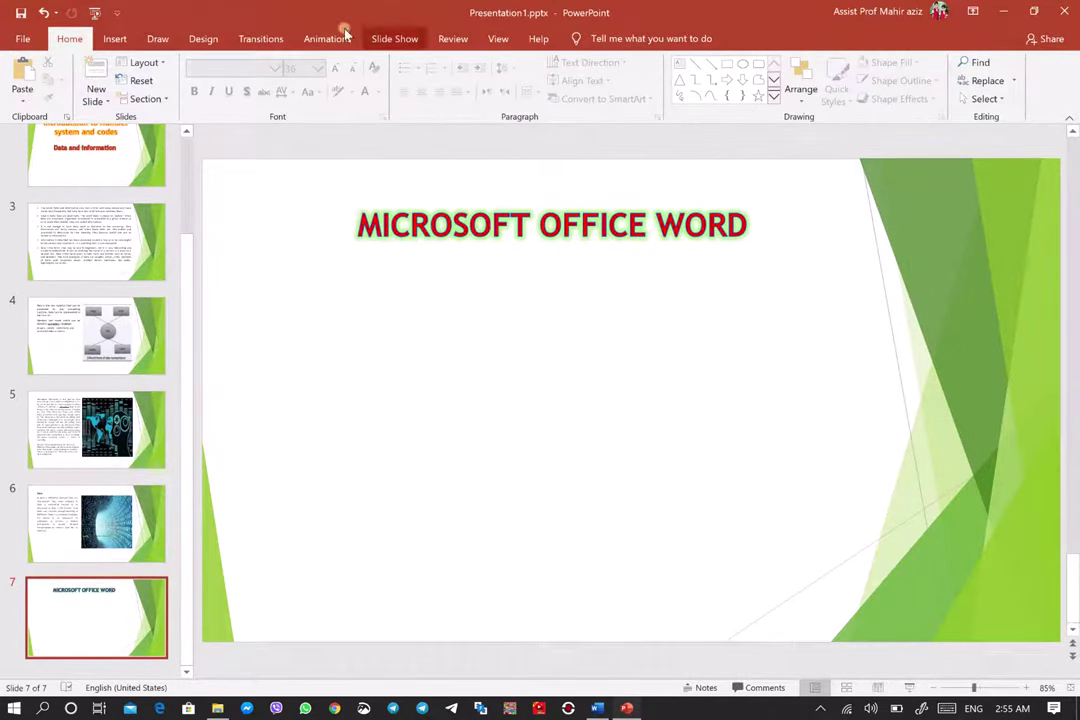
{"action": "left_click", "coordinate": [71, 177]}
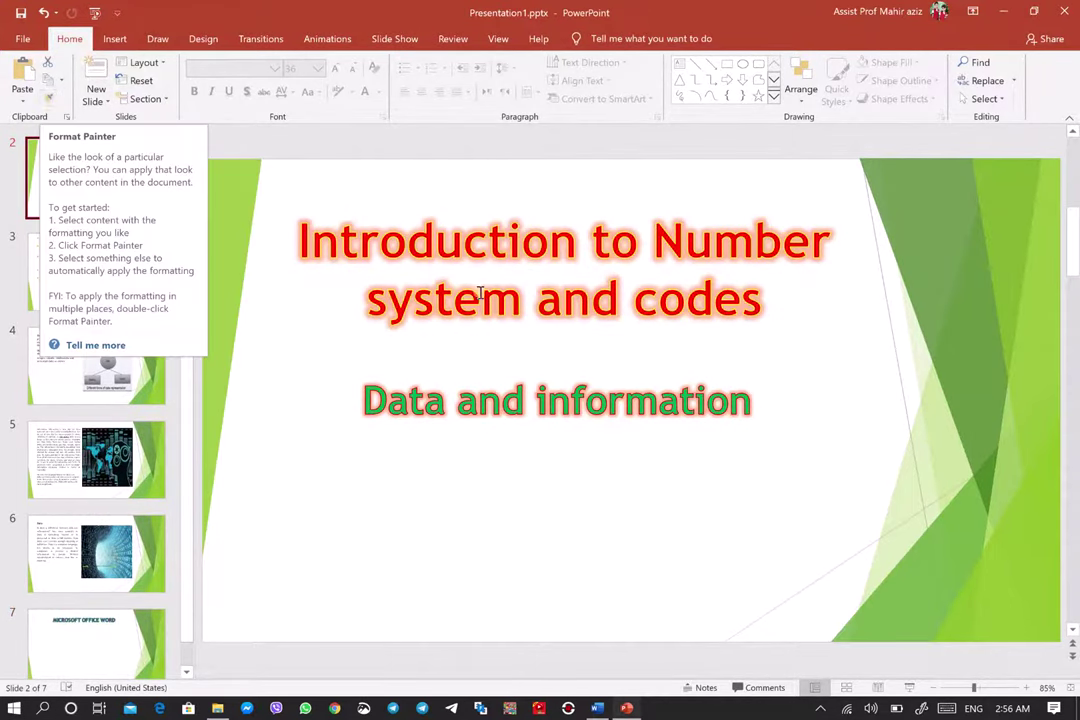
{"action": "scroll", "coordinate": [155, 370], "scroll_direction": "down", "scroll_amount": 1}
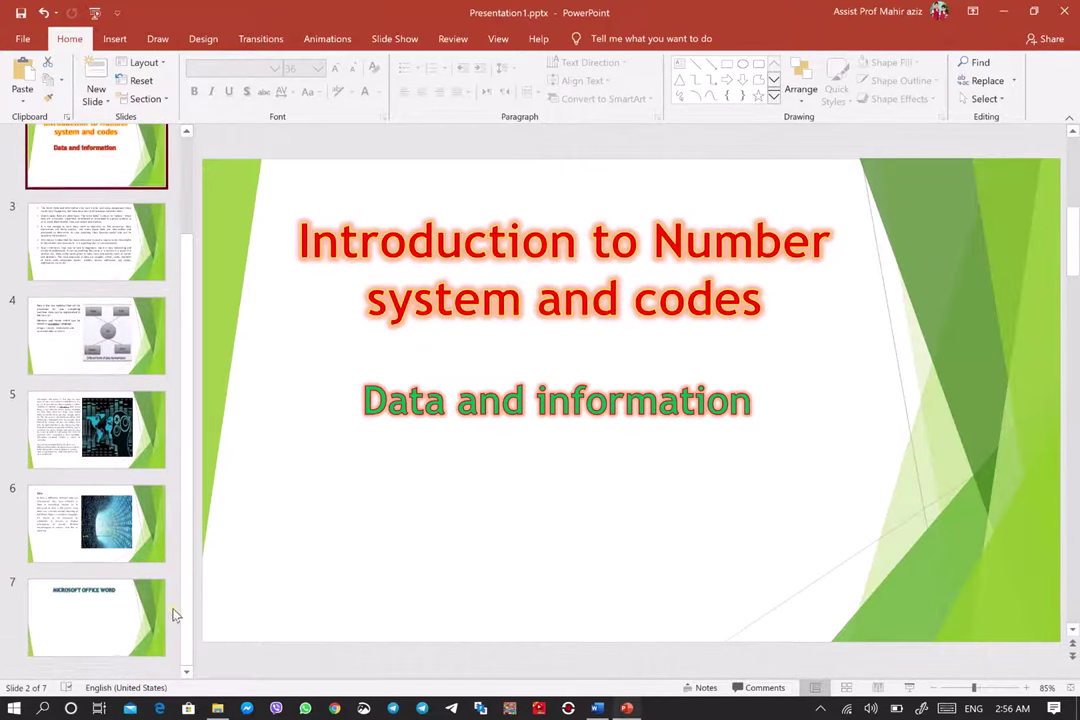
{"action": "left_click", "coordinate": [133, 620]}
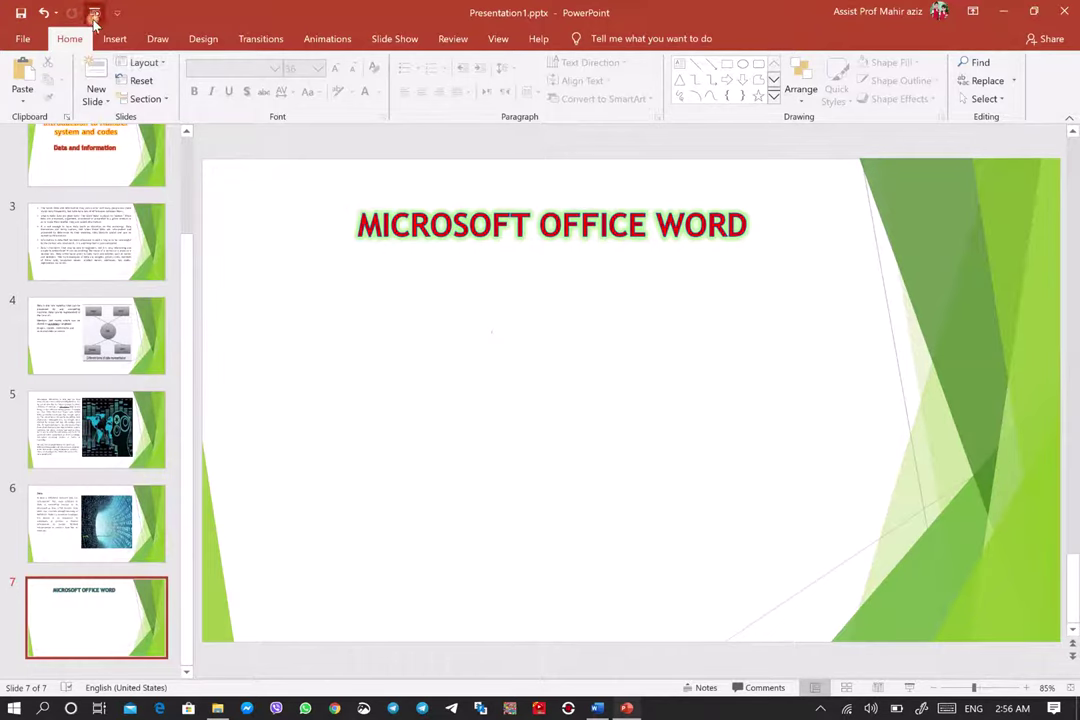
Start an Online Video insert and copy the YouTube link from the Word document
{"action": "left_click", "coordinate": [114, 40]}
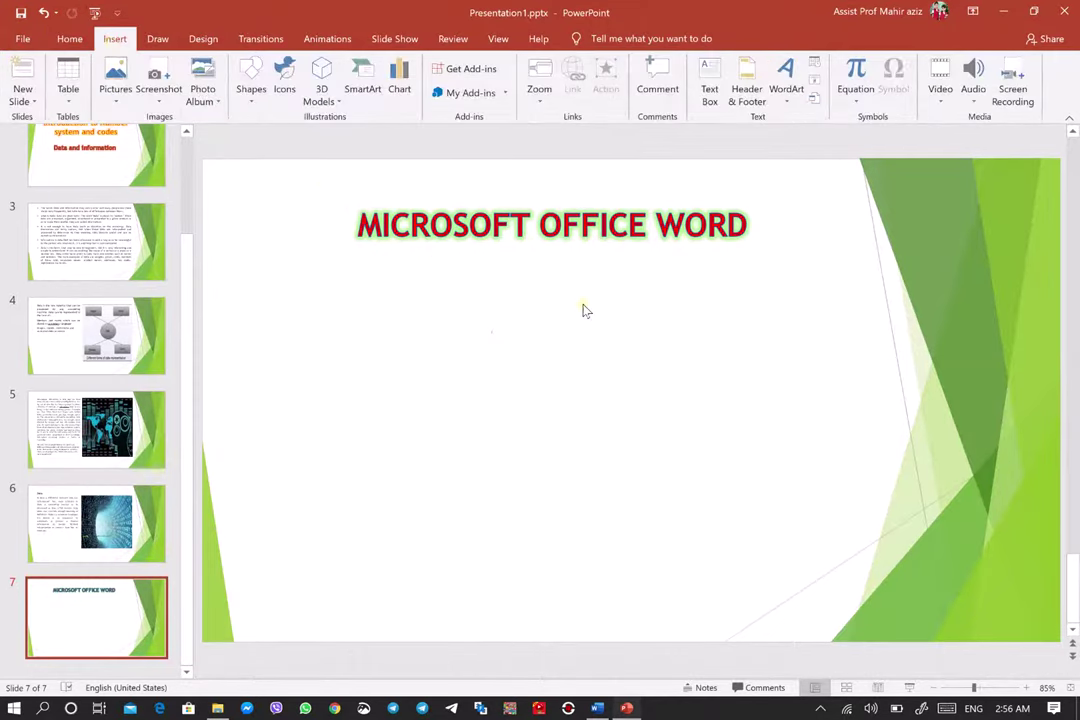
{"action": "left_click", "coordinate": [940, 100]}
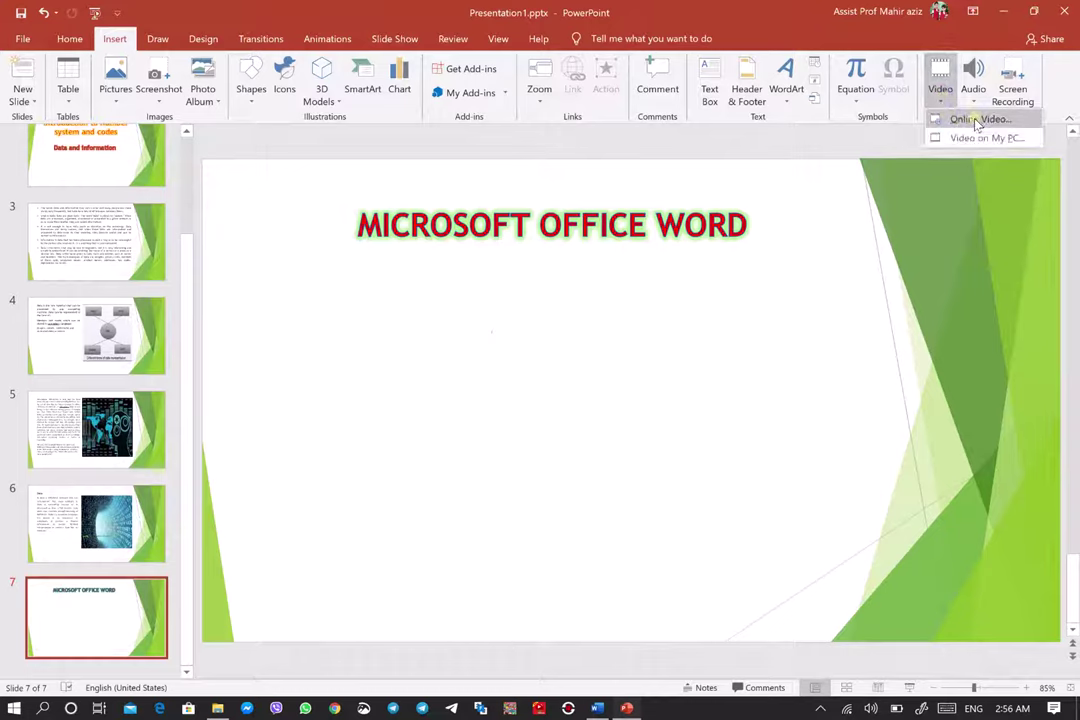
{"action": "left_click", "coordinate": [977, 120]}
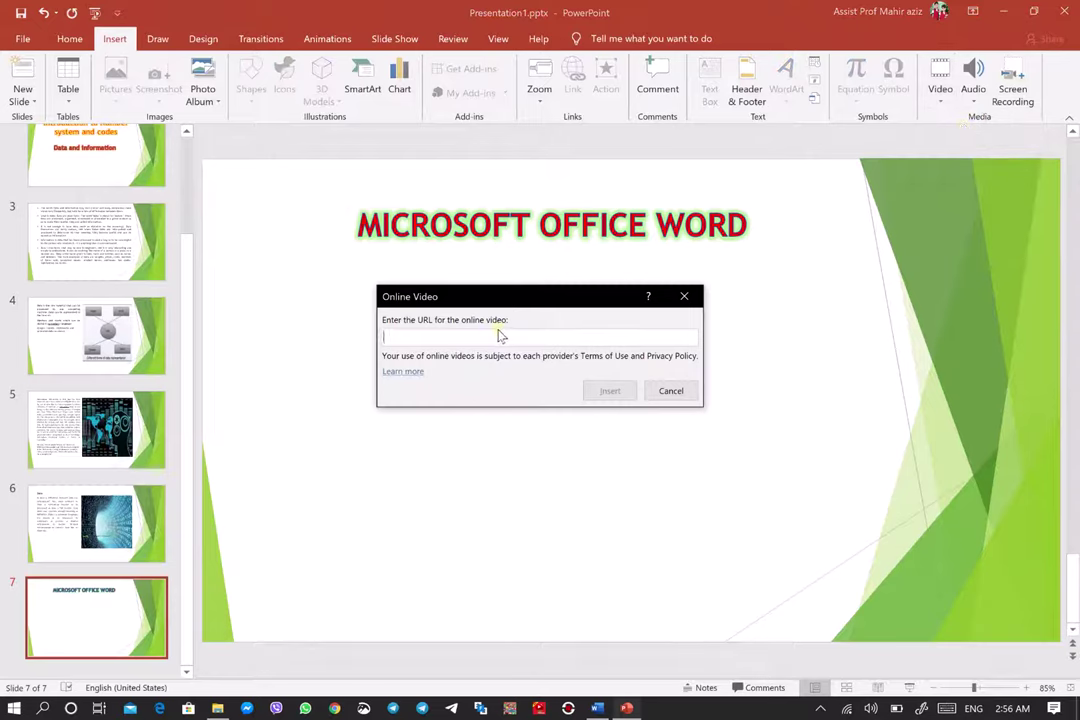
{"action": "left_click", "coordinate": [597, 709]}
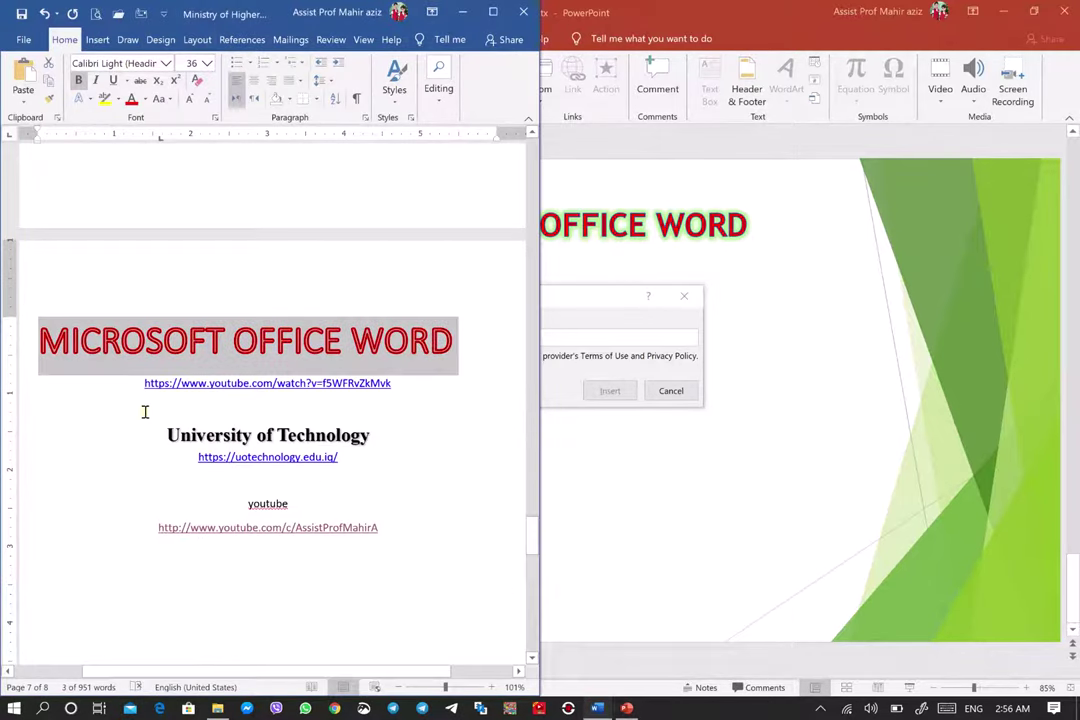
{"action": "triple_click", "coordinate": [155, 383]}
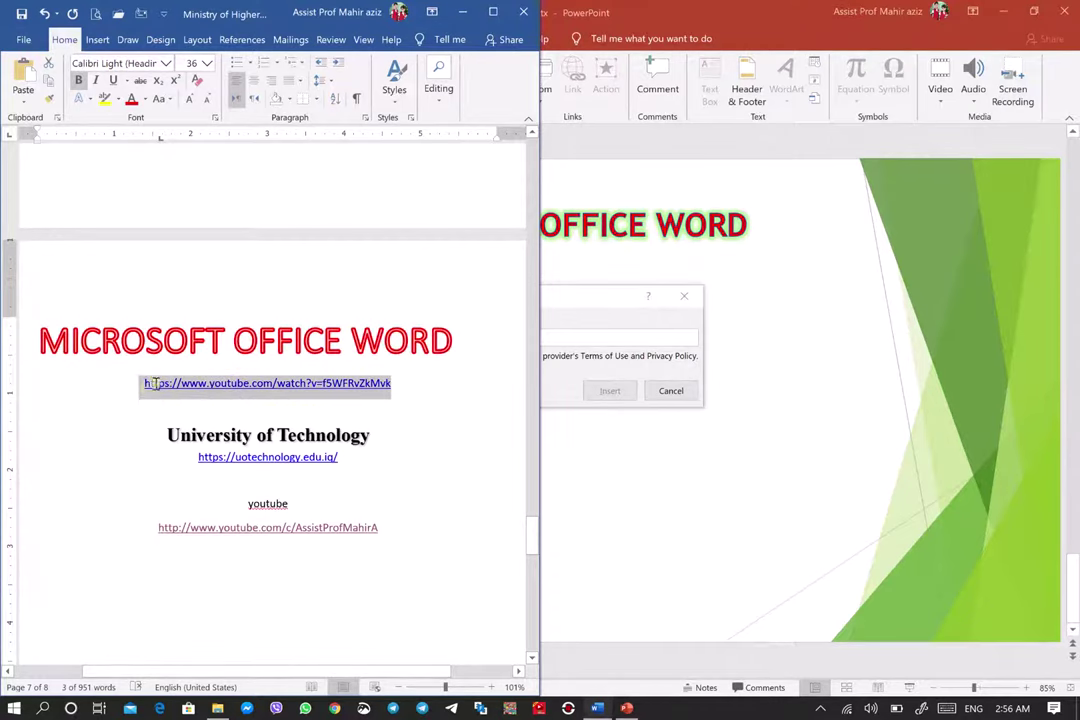
{"action": "right_click", "coordinate": [225, 389]}
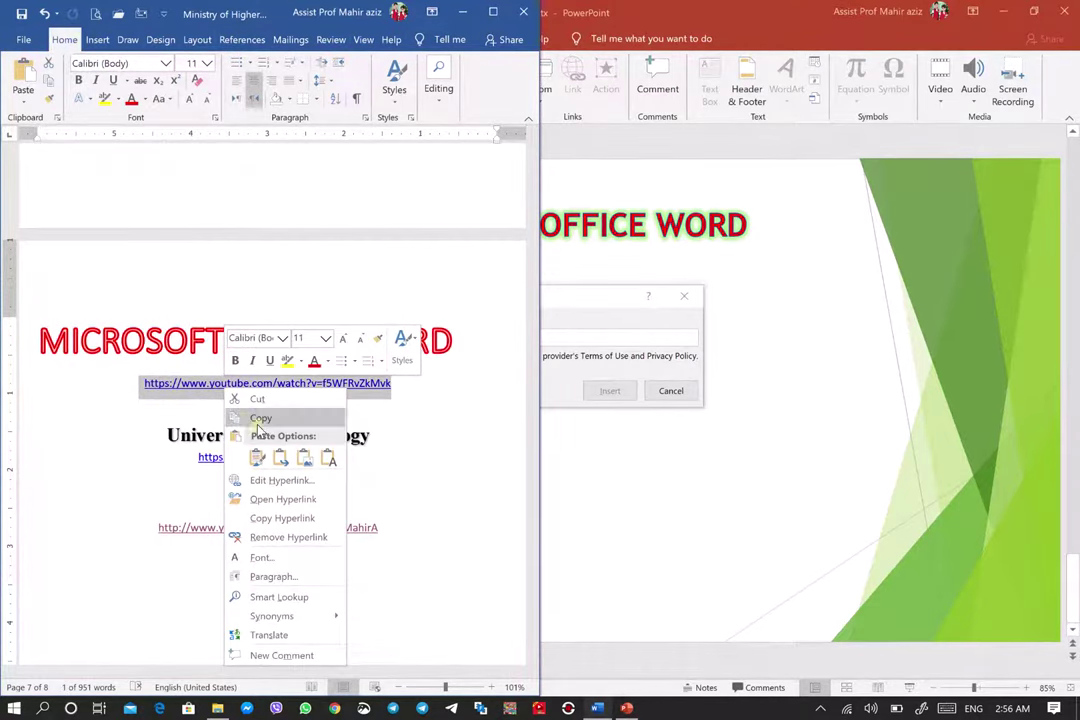
{"action": "left_click", "coordinate": [260, 419]}
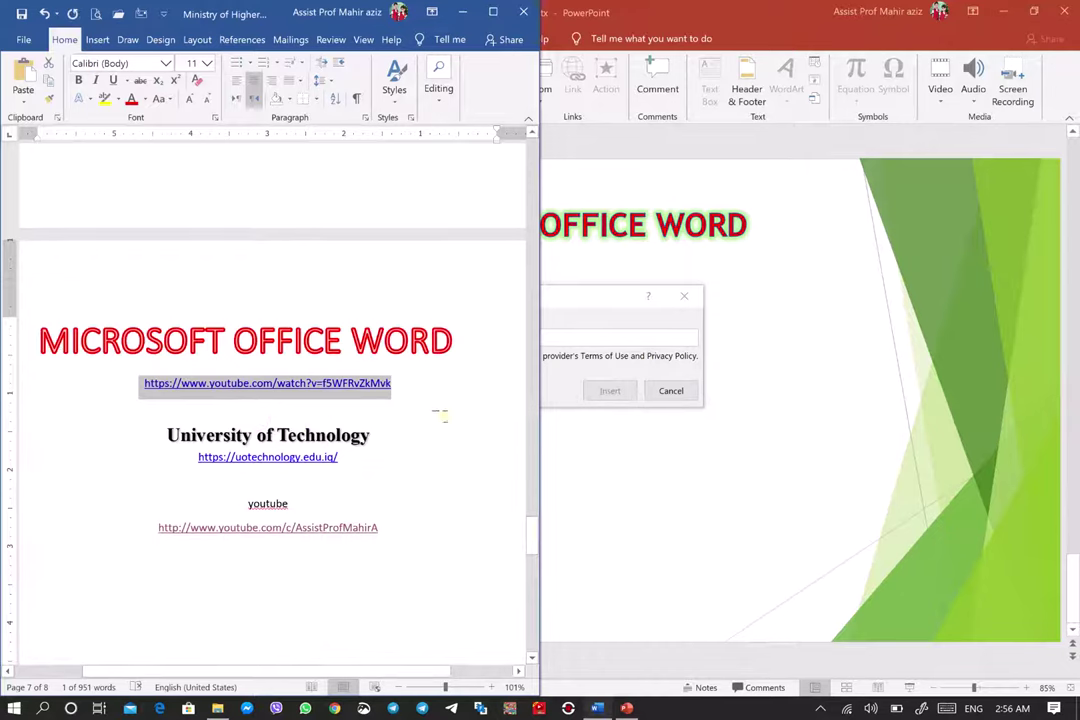
Paste the YouTube link into the video field and insert it onto slide 7
{"action": "left_click", "coordinate": [585, 337]}
{"action": "right_click", "coordinate": [530, 338]}
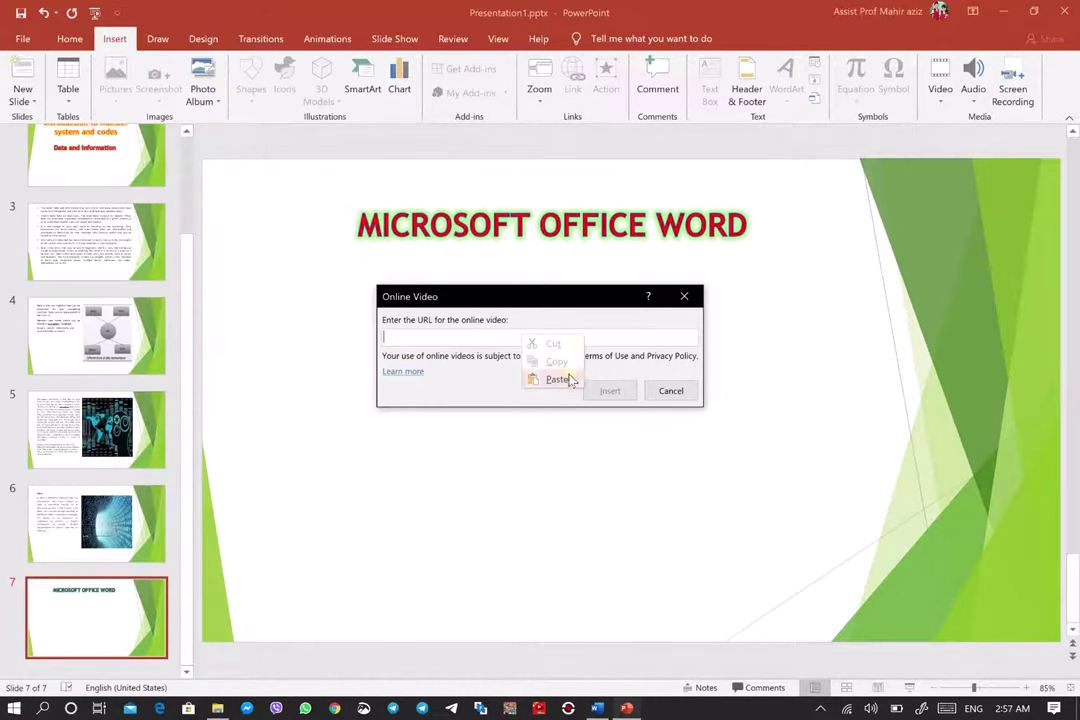
{"action": "left_click", "coordinate": [560, 378]}
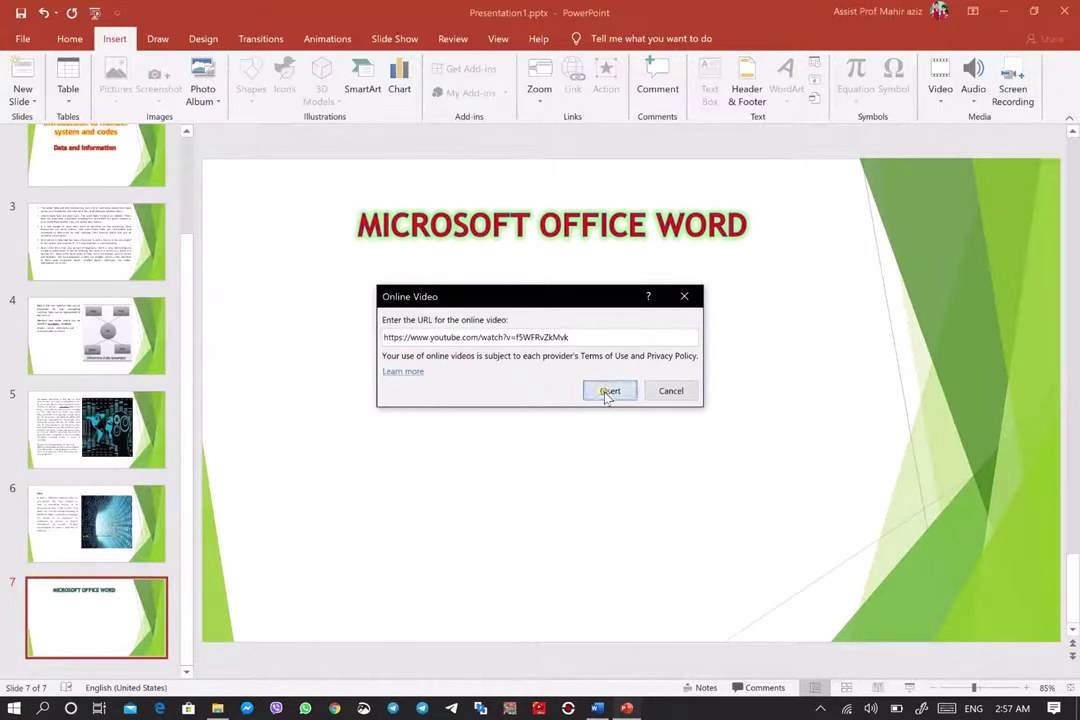
{"action": "left_click", "coordinate": [607, 392]}
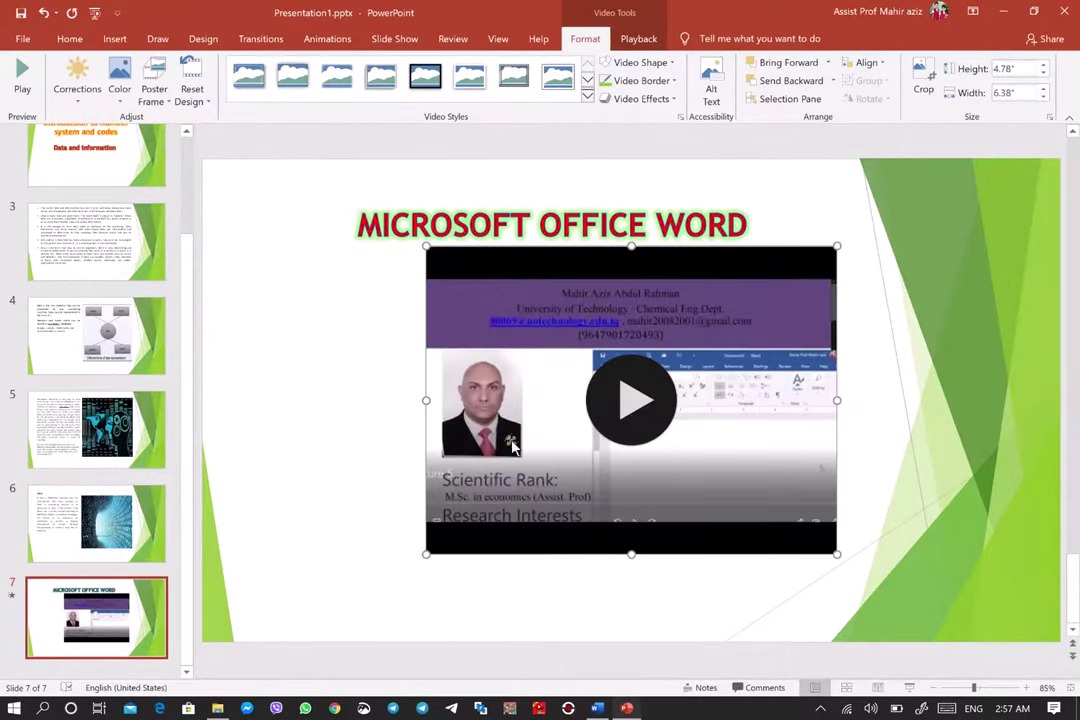
Deselect the slide, then select and start the embedded YouTube video below the title
{"action": "left_click", "coordinate": [395, 475]}
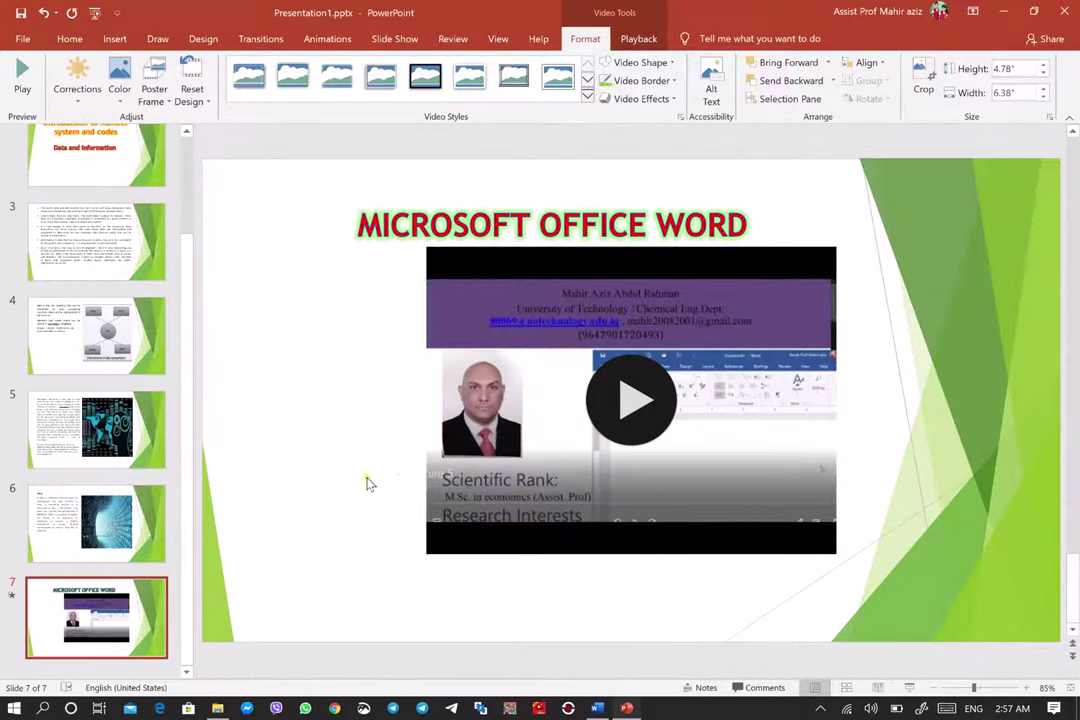
{"action": "left_click", "coordinate": [636, 416]}
{"action": "left_click", "coordinate": [636, 415]}
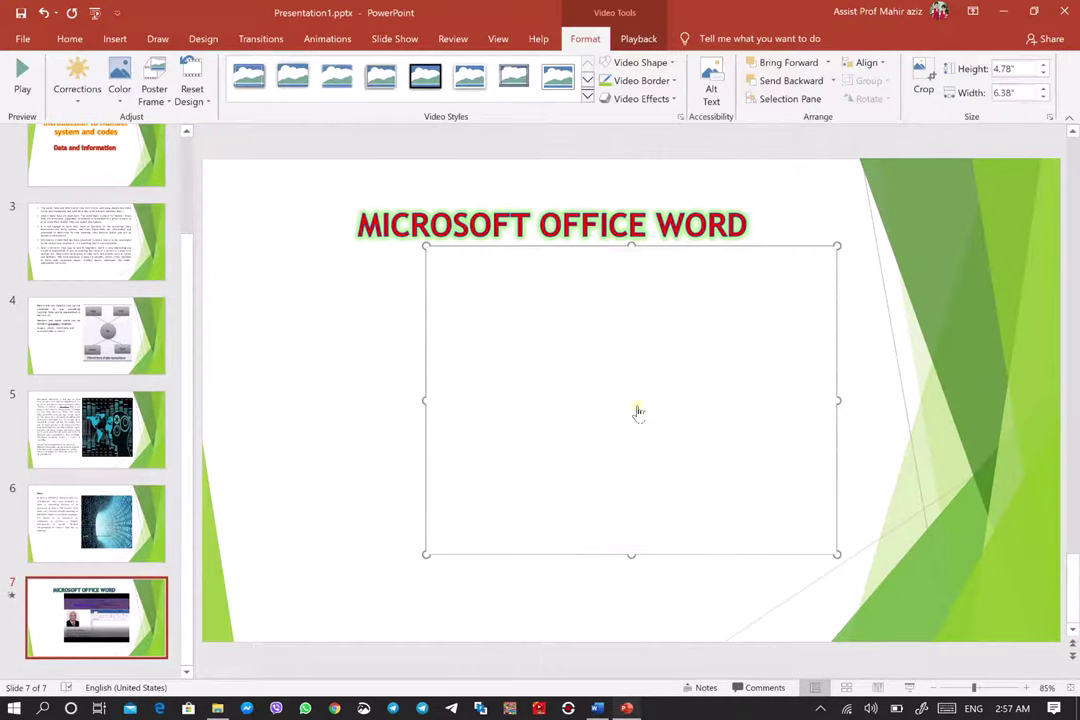
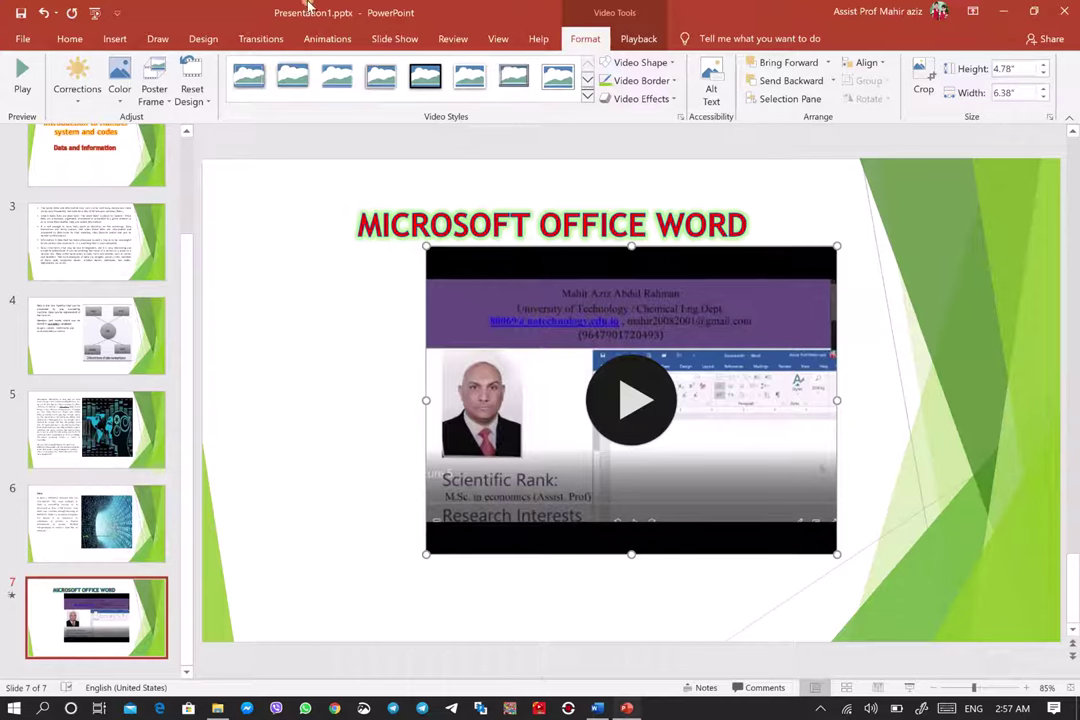
Start inserting a video from the Desktop, then cancel without inserting anything
{"action": "left_click", "coordinate": [112, 40]}
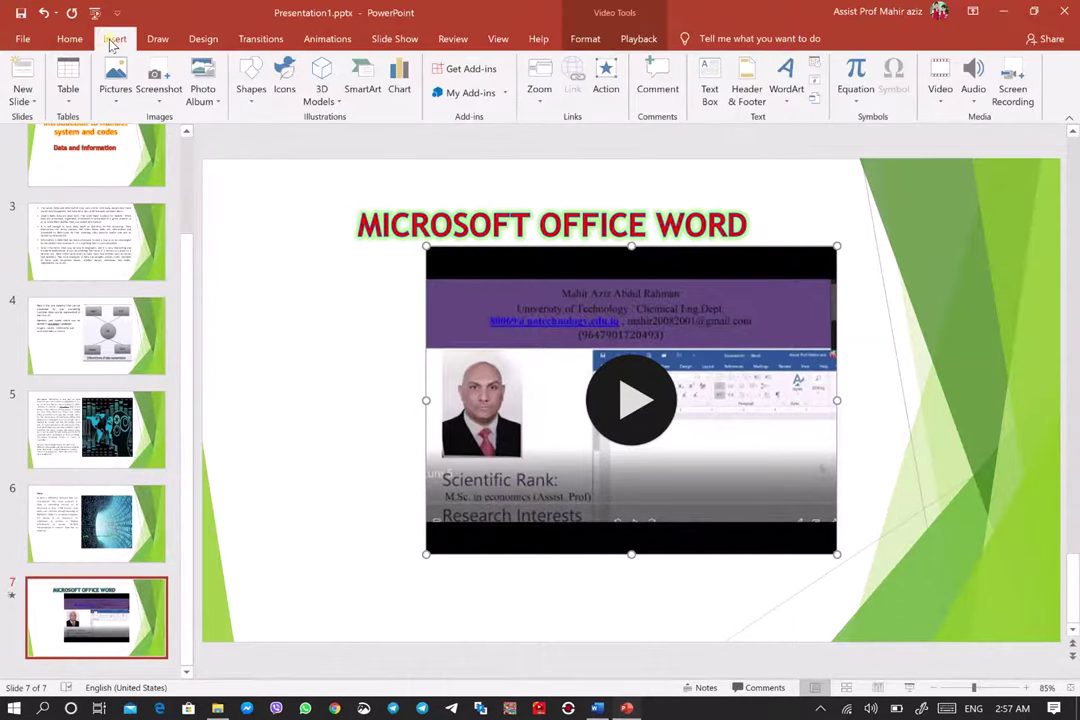
{"action": "left_click", "coordinate": [940, 90]}
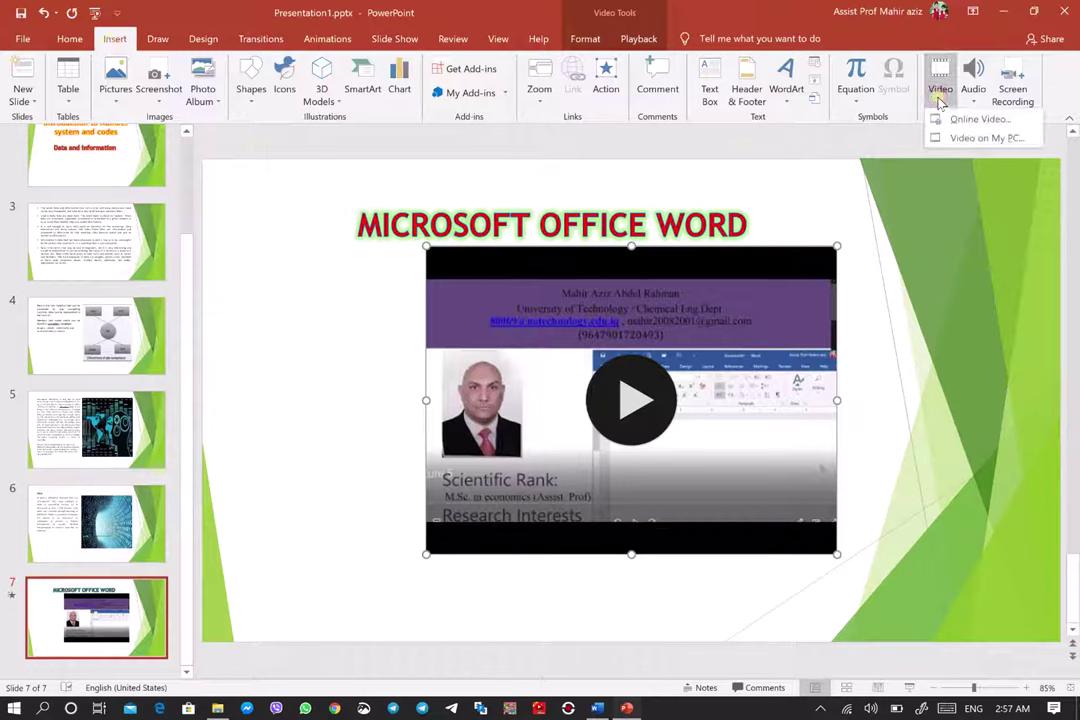
{"action": "left_click", "coordinate": [997, 140]}
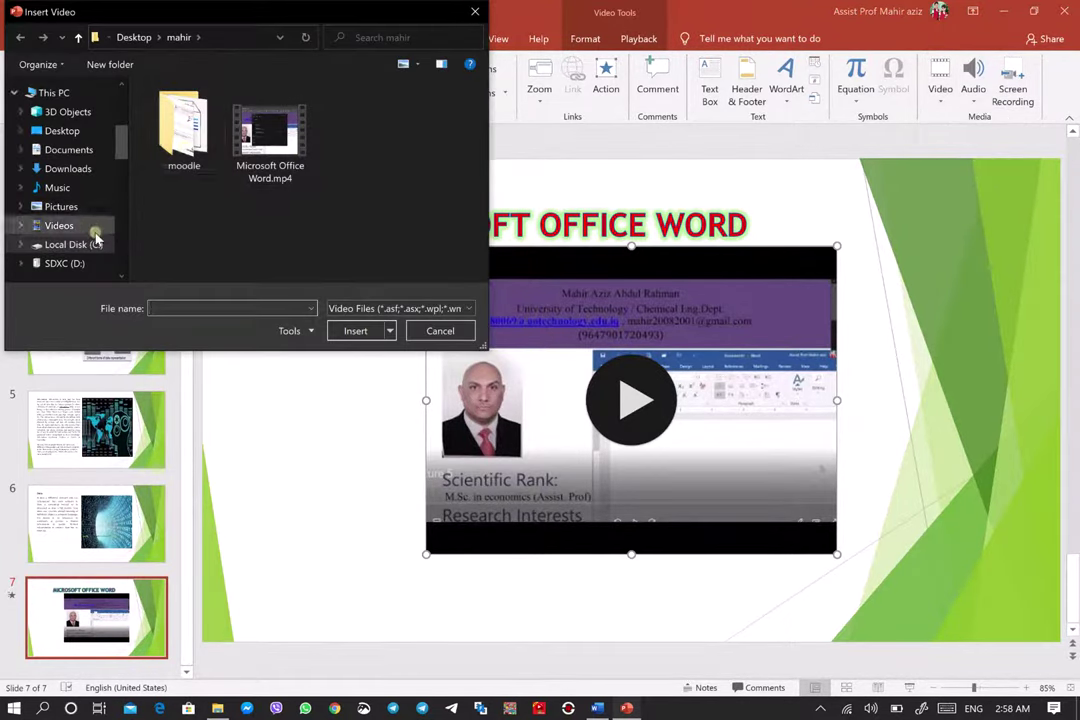
{"action": "left_click", "coordinate": [55, 132]}
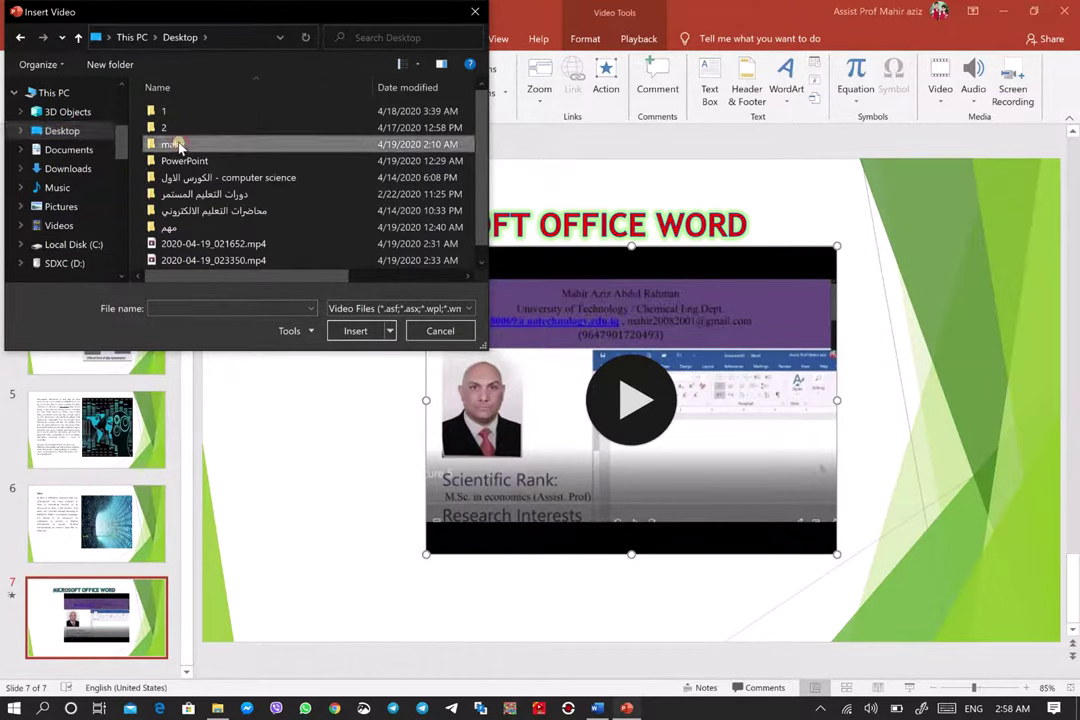
{"action": "double_click", "coordinate": [173, 144]}
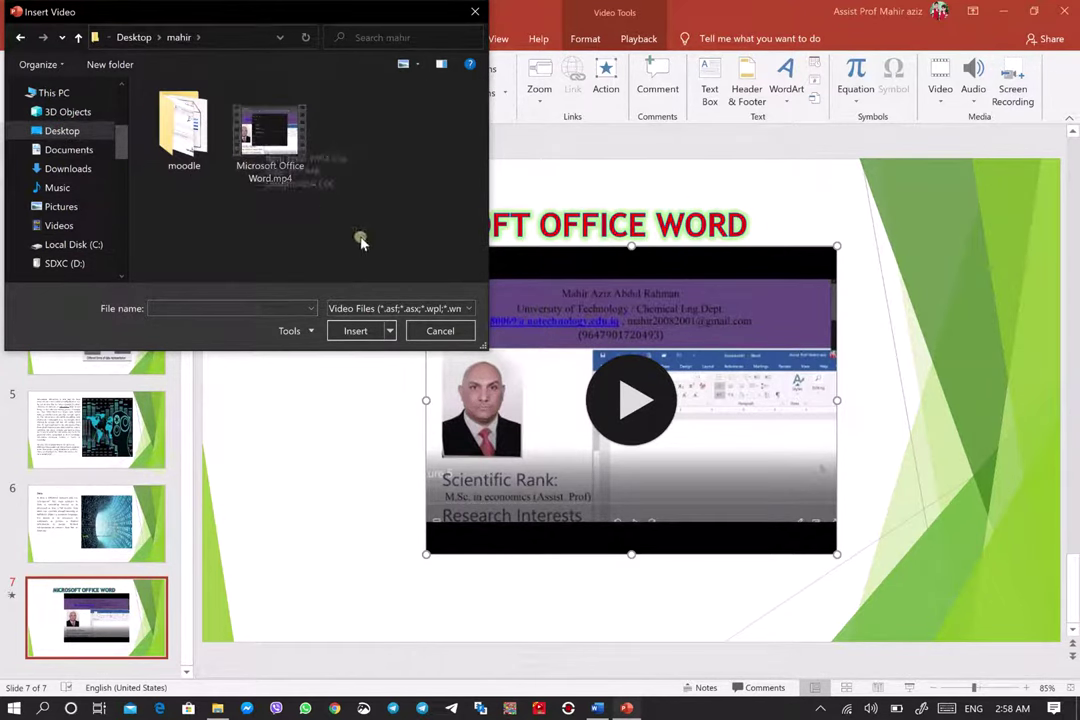
{"action": "left_click", "coordinate": [371, 334]}
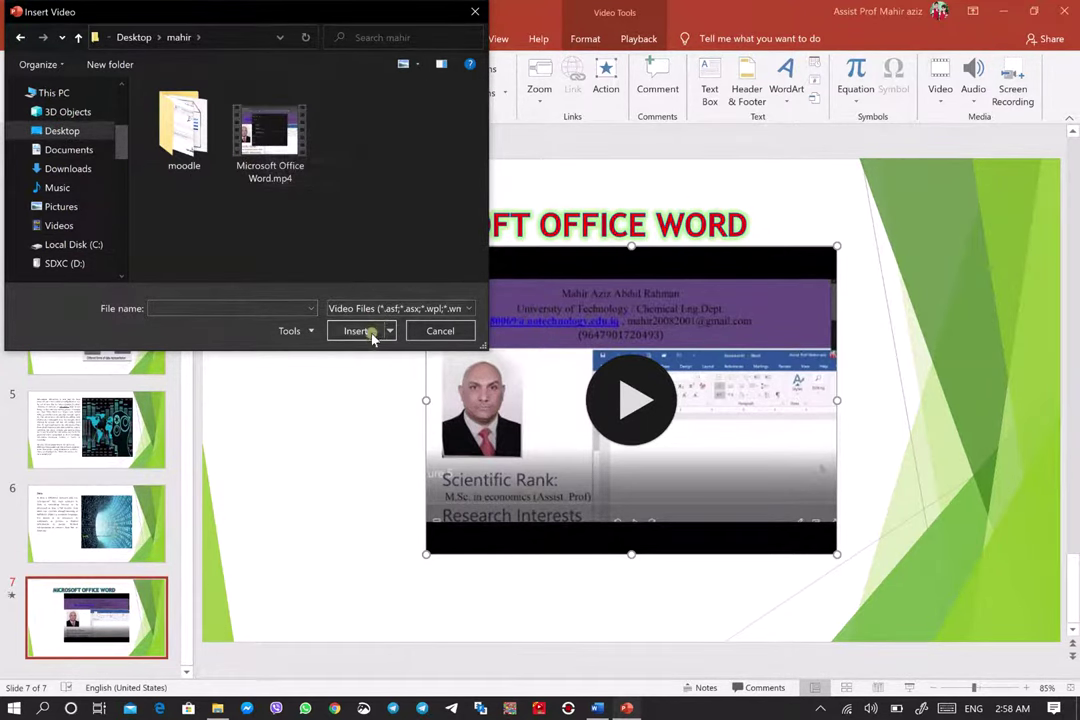
{"action": "left_click", "coordinate": [438, 332]}
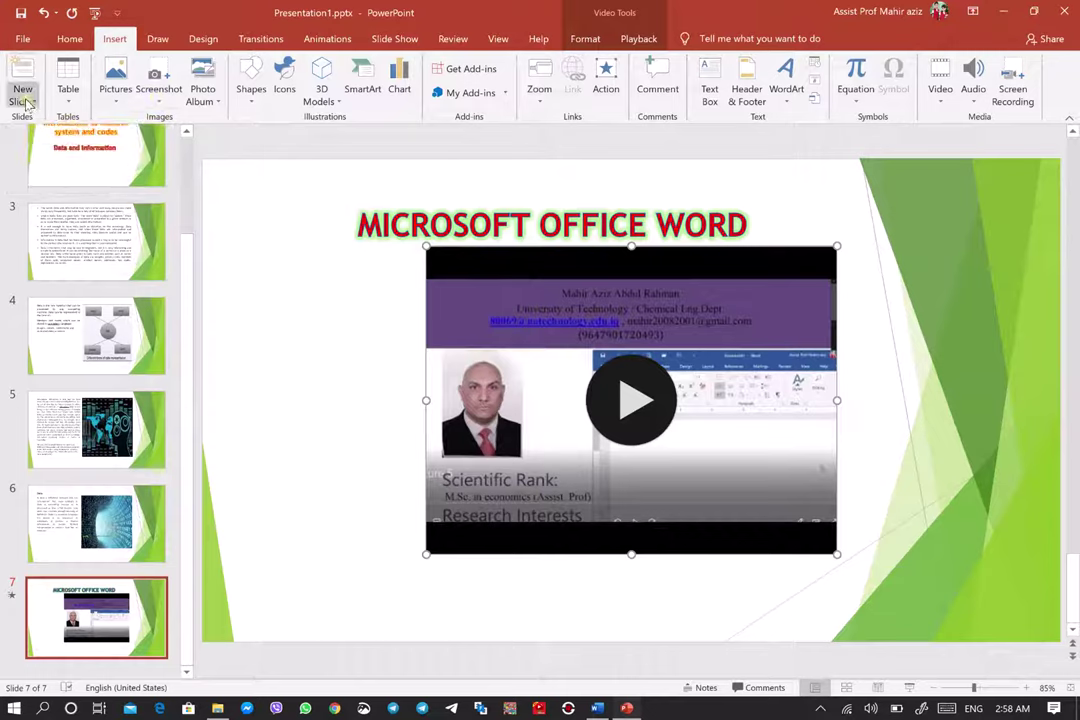
Add a Content with Caption slide and delete its title placeholder
{"action": "left_click", "coordinate": [30, 103]}
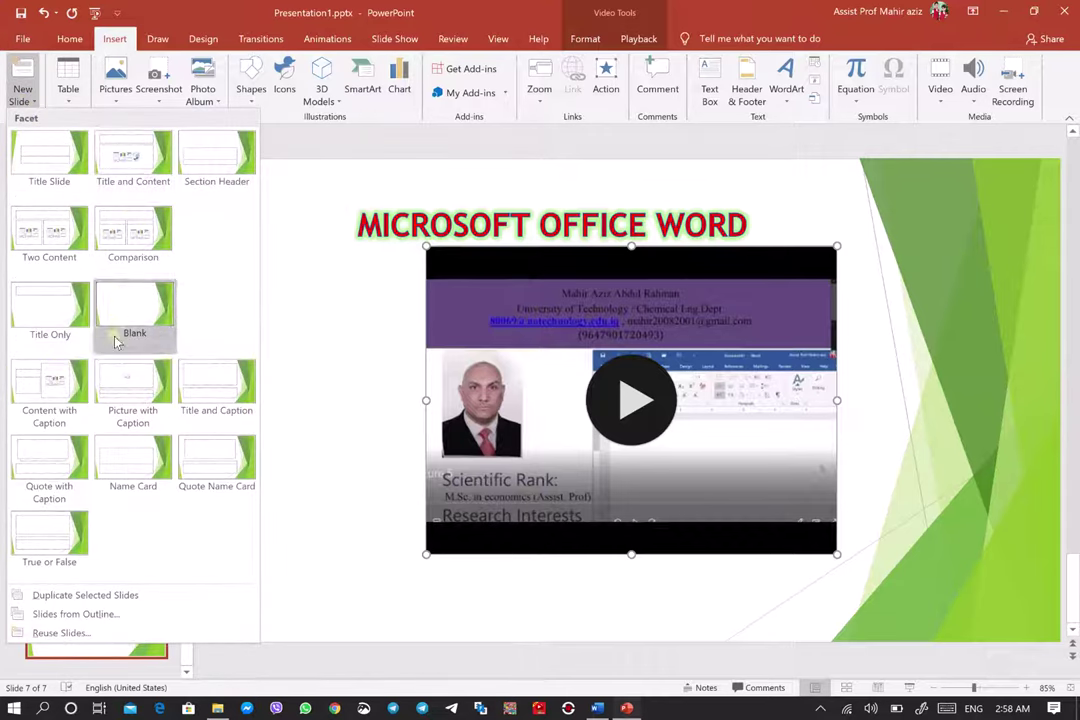
{"action": "left_click", "coordinate": [49, 375]}
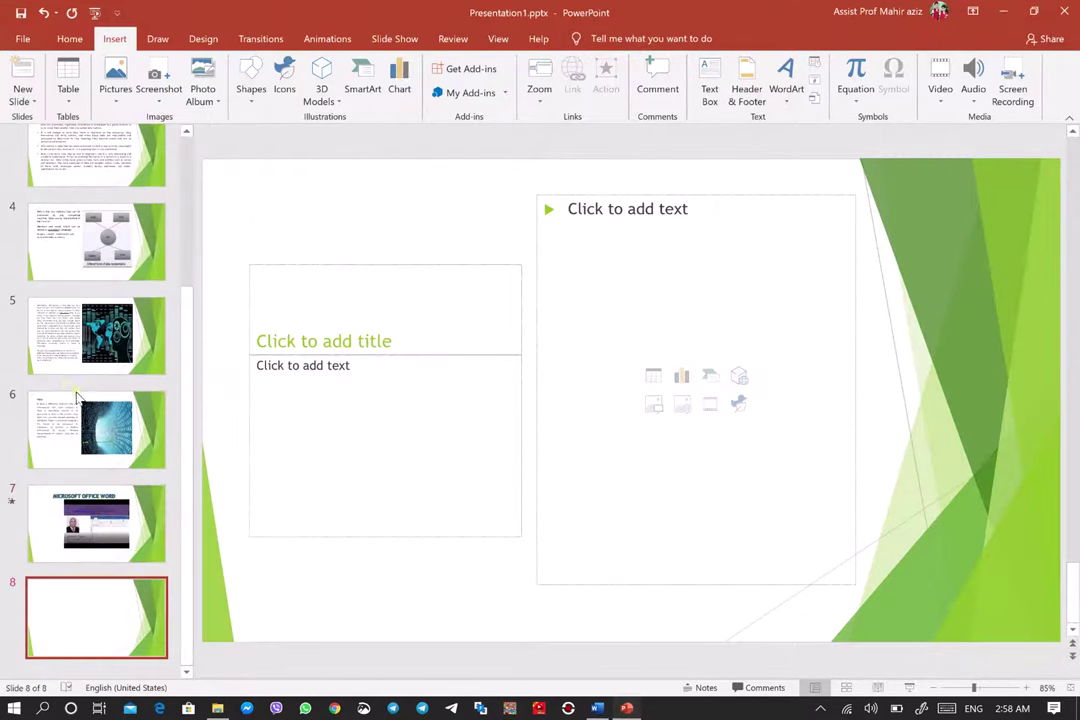
{"action": "left_click", "coordinate": [399, 263]}
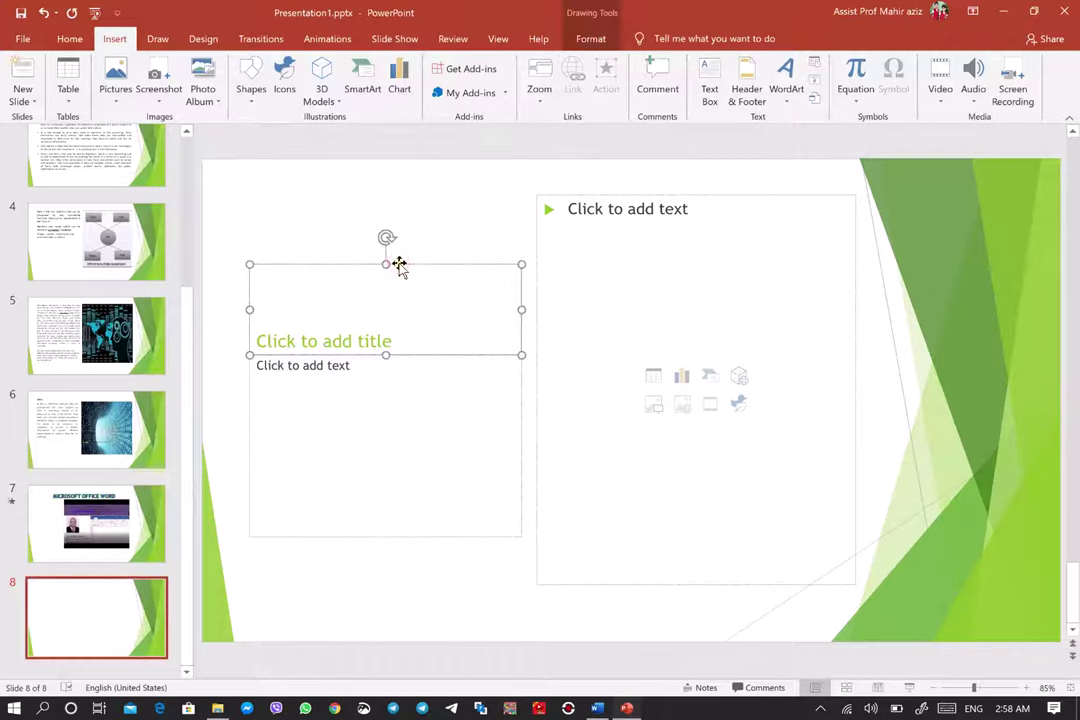
{"action": "left_click_drag", "start_coordinate": [386, 263], "coordinate": [386, 194]}
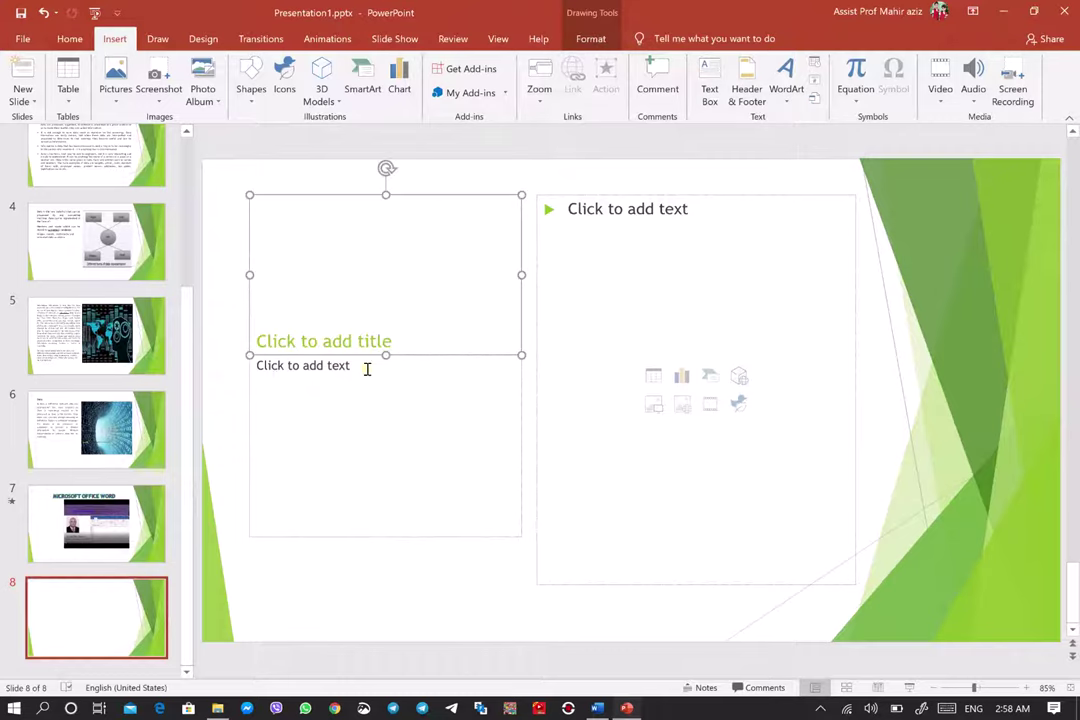
{"action": "right_click", "coordinate": [390, 194]}
{"action": "left_click", "coordinate": [403, 202]}
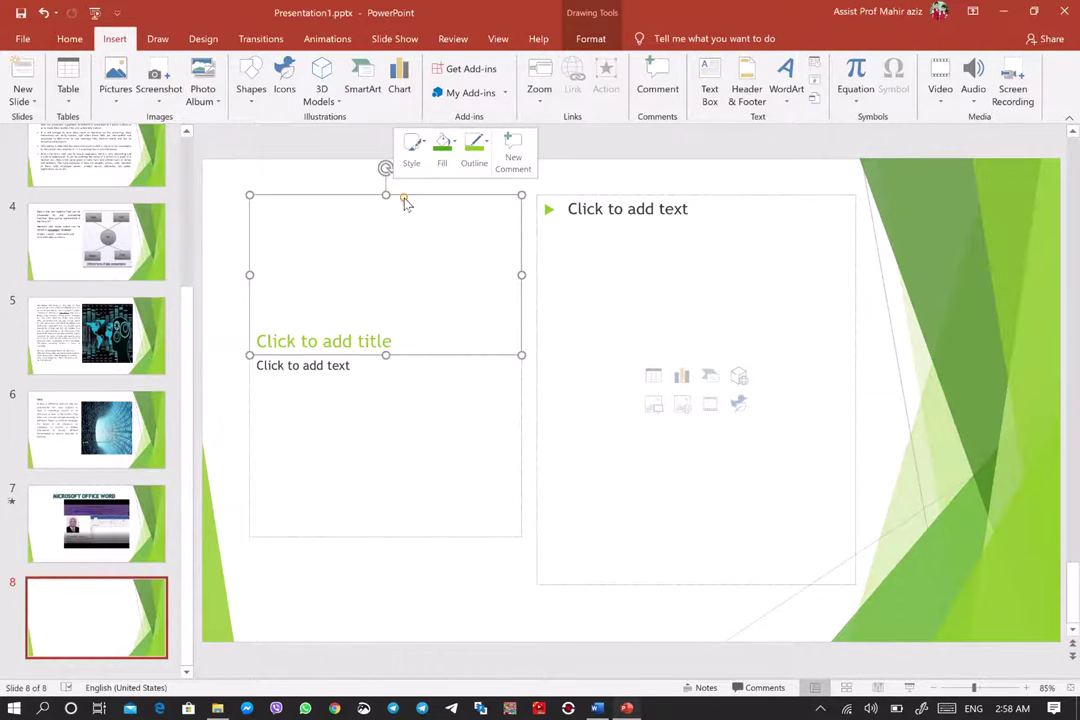
Stretch the left caption text box to full slide height and widen it slightly
{"action": "left_click", "coordinate": [386, 355]}
{"action": "left_click_drag", "start_coordinate": [386, 355], "coordinate": [386, 195]}
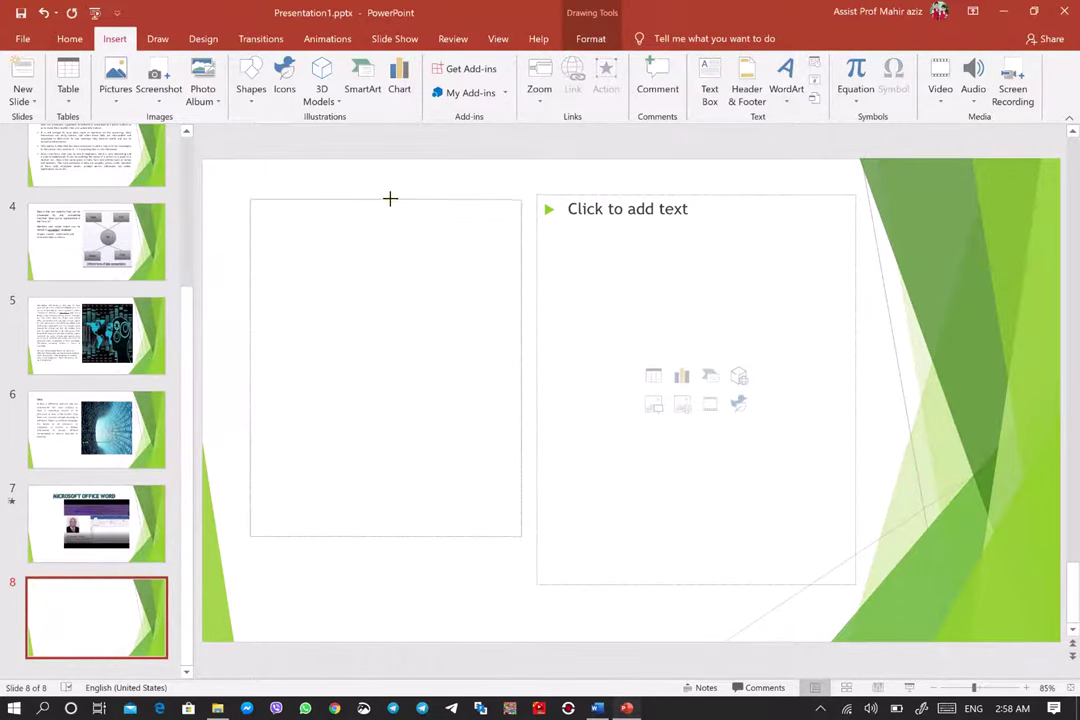
{"action": "left_click_drag", "start_coordinate": [386, 537], "coordinate": [386, 580]}
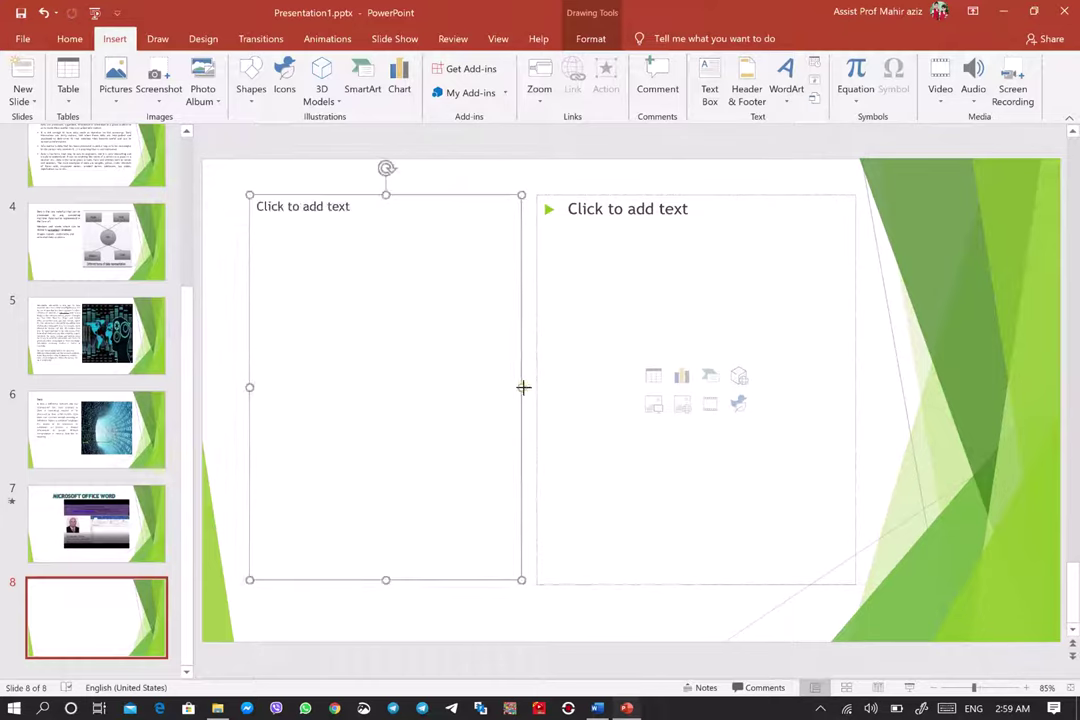
{"action": "left_click_drag", "start_coordinate": [523, 387], "coordinate": [535, 386]}
{"action": "left_click", "coordinate": [591, 331]}
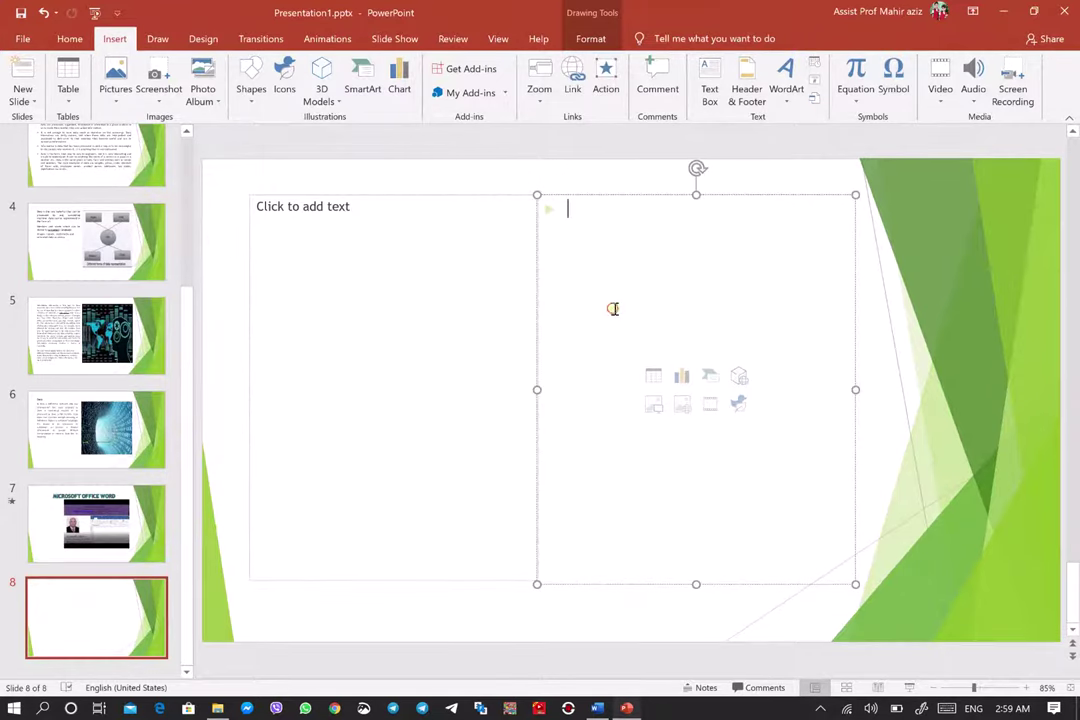
Bring the Word document forward and scroll to the Information section
{"action": "left_click", "coordinate": [597, 708]}
{"action": "scroll", "coordinate": [317, 436], "scroll_direction": "up", "scroll_amount": 3}
{"action": "scroll", "coordinate": [317, 436], "scroll_direction": "up", "scroll_amount": 2}
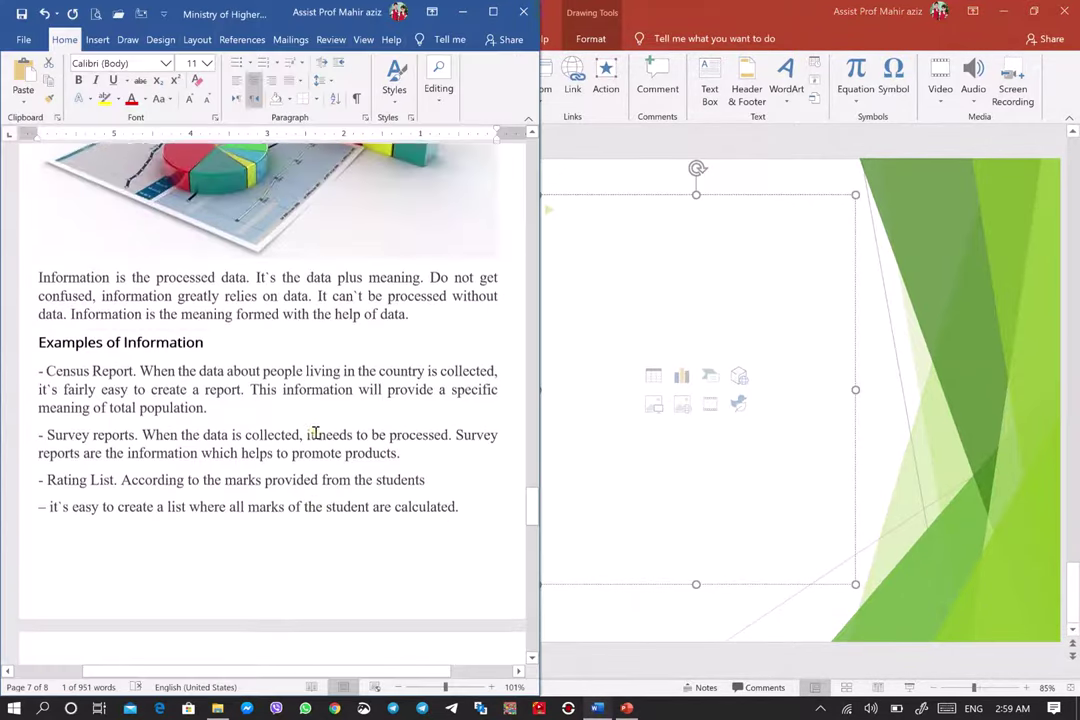
{"action": "scroll", "coordinate": [317, 436], "scroll_direction": "up", "scroll_amount": 3}
{"action": "scroll", "coordinate": [320, 439], "scroll_direction": "up", "scroll_amount": 2}
{"action": "scroll", "coordinate": [320, 439], "scroll_direction": "down", "scroll_amount": 1}
{"action": "scroll", "coordinate": [322, 437], "scroll_direction": "down", "scroll_amount": 3}
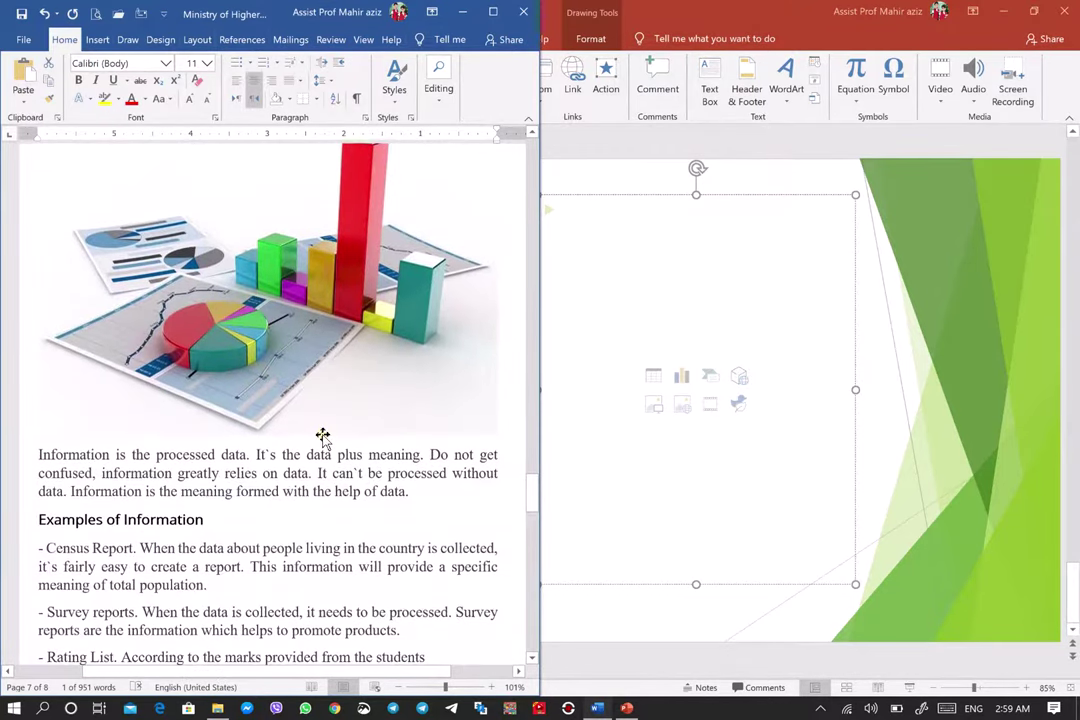
{"action": "scroll", "coordinate": [322, 437], "scroll_direction": "up", "scroll_amount": 3}
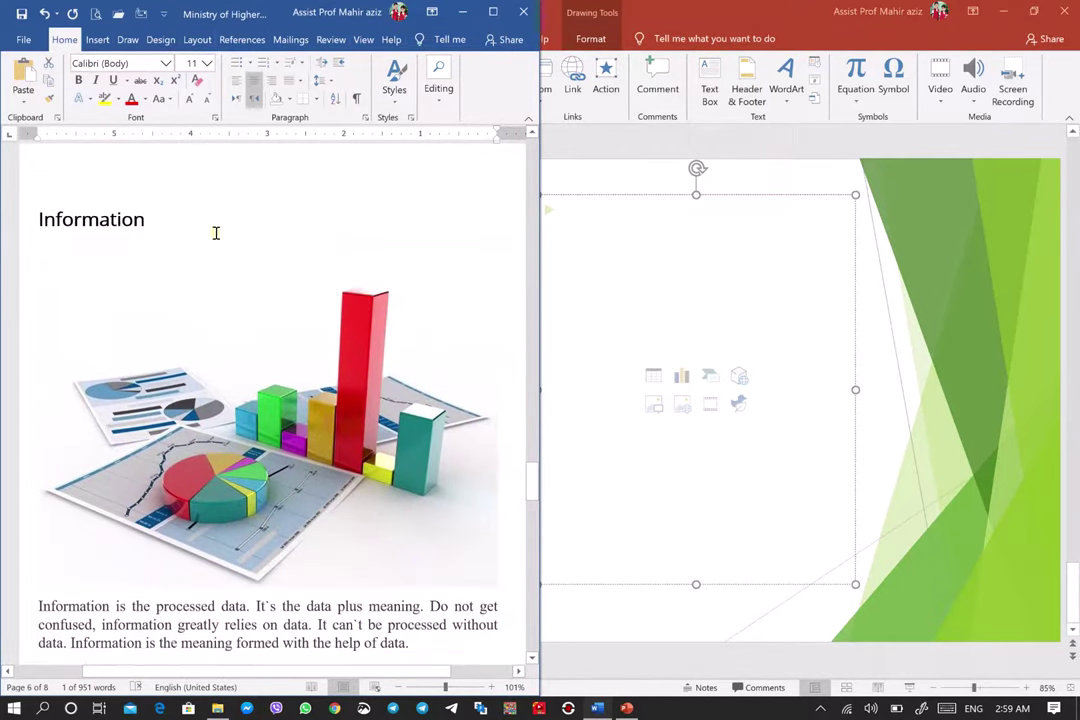
{"action": "scroll", "coordinate": [202, 316], "scroll_direction": "up", "scroll_amount": 4}
{"action": "scroll", "coordinate": [202, 316], "scroll_direction": "up", "scroll_amount": 5}
{"action": "scroll", "coordinate": [202, 316], "scroll_direction": "up", "scroll_amount": 5}
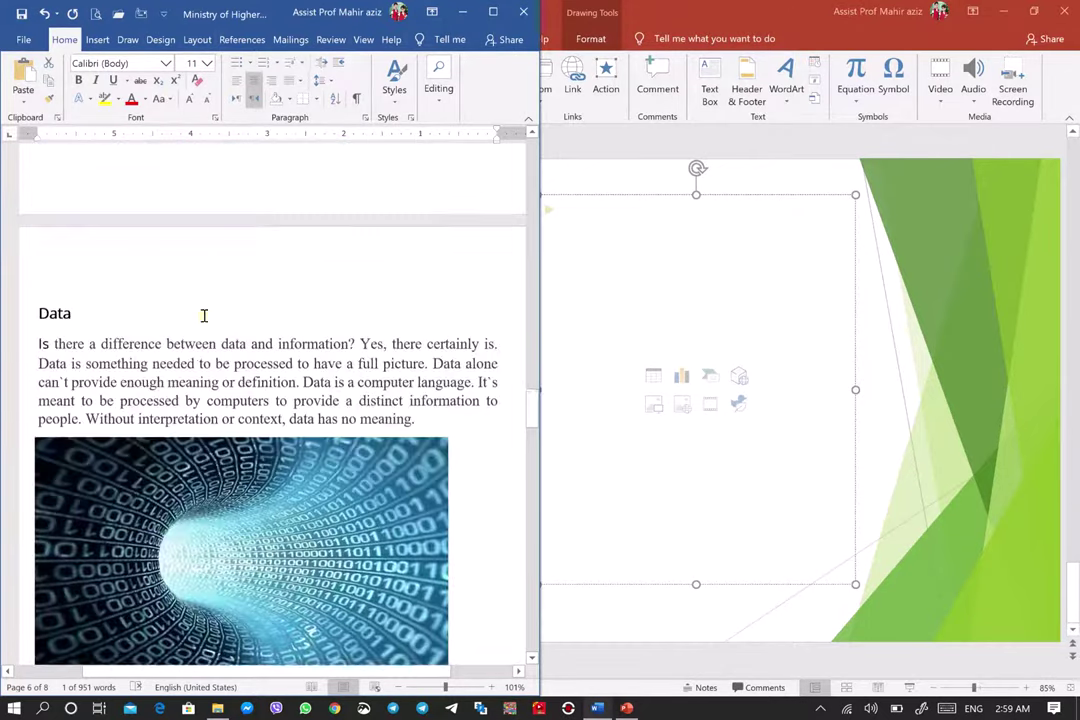
{"action": "scroll", "coordinate": [201, 312], "scroll_direction": "up", "scroll_amount": 3}
{"action": "scroll", "coordinate": [201, 312], "scroll_direction": "up", "scroll_amount": 5}
{"action": "scroll", "coordinate": [201, 312], "scroll_direction": "up", "scroll_amount": 5}
{"action": "scroll", "coordinate": [203, 310], "scroll_direction": "up", "scroll_amount": 3}
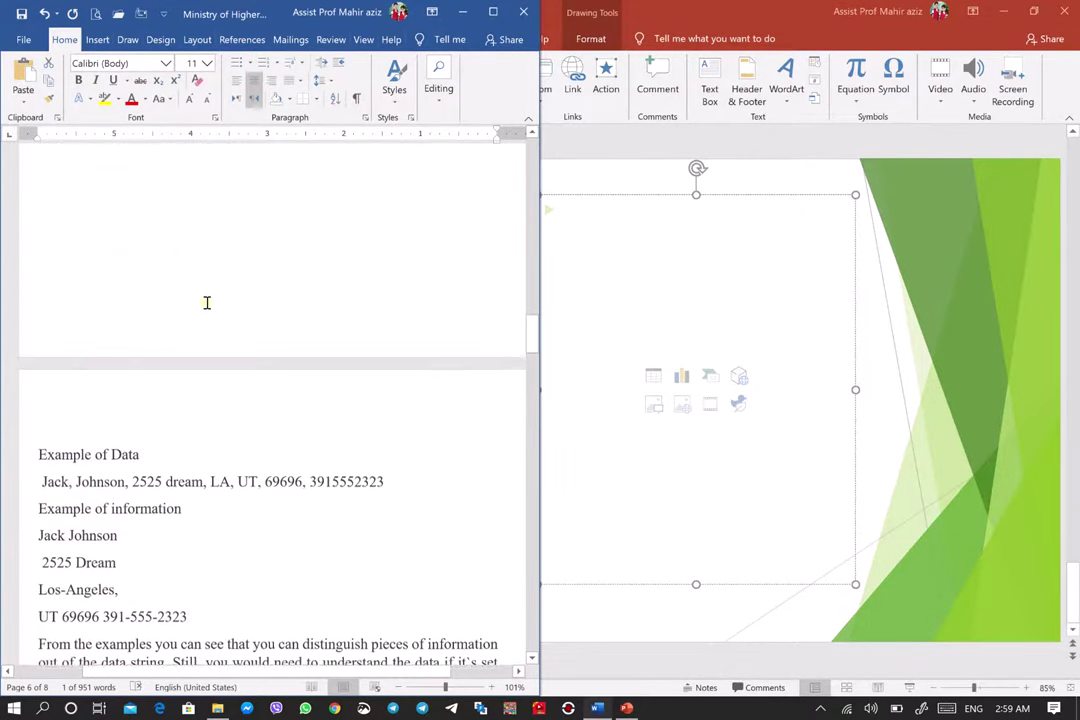
{"action": "scroll", "coordinate": [205, 308], "scroll_direction": "up", "scroll_amount": 5}
{"action": "scroll", "coordinate": [205, 306], "scroll_direction": "up", "scroll_amount": 1}
{"action": "scroll", "coordinate": [195, 300], "scroll_direction": "down", "scroll_amount": 5}
{"action": "scroll", "coordinate": [193, 300], "scroll_direction": "down", "scroll_amount": 5}
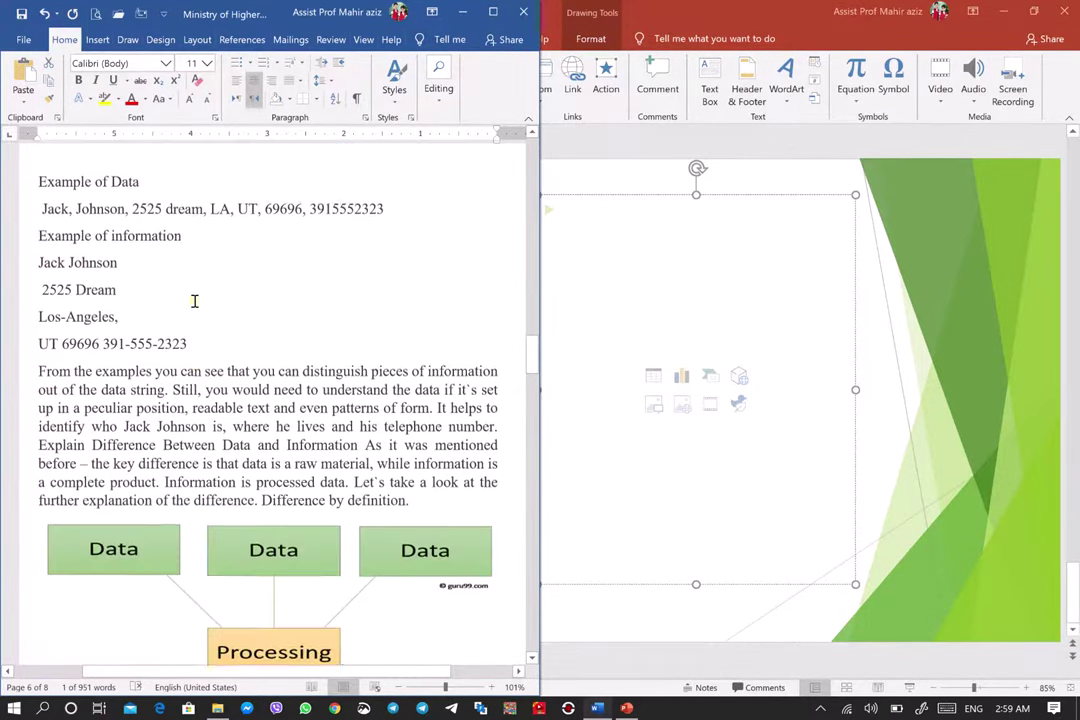
{"action": "scroll", "coordinate": [192, 303], "scroll_direction": "up", "scroll_amount": 2}
{"action": "scroll", "coordinate": [131, 385], "scroll_direction": "down", "scroll_amount": 1}
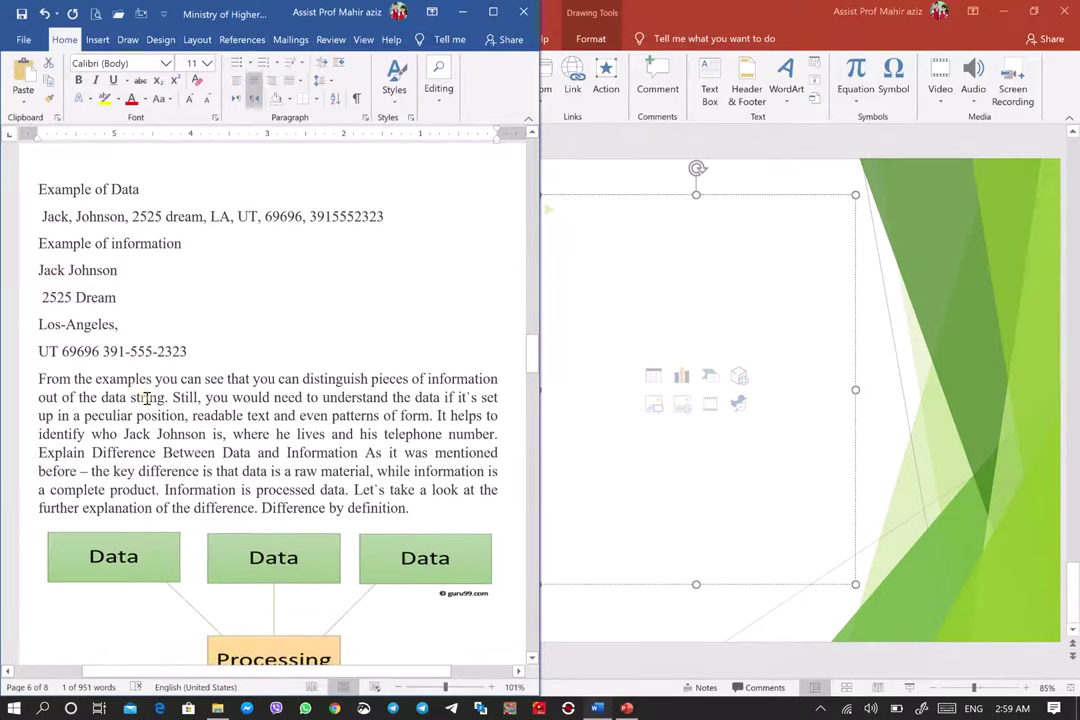
{"action": "scroll", "coordinate": [161, 398], "scroll_direction": "down", "scroll_amount": 5}
{"action": "scroll", "coordinate": [161, 390], "scroll_direction": "down", "scroll_amount": 5}
{"action": "scroll", "coordinate": [164, 398], "scroll_direction": "down", "scroll_amount": 5}
{"action": "scroll", "coordinate": [161, 392], "scroll_direction": "down", "scroll_amount": 5}
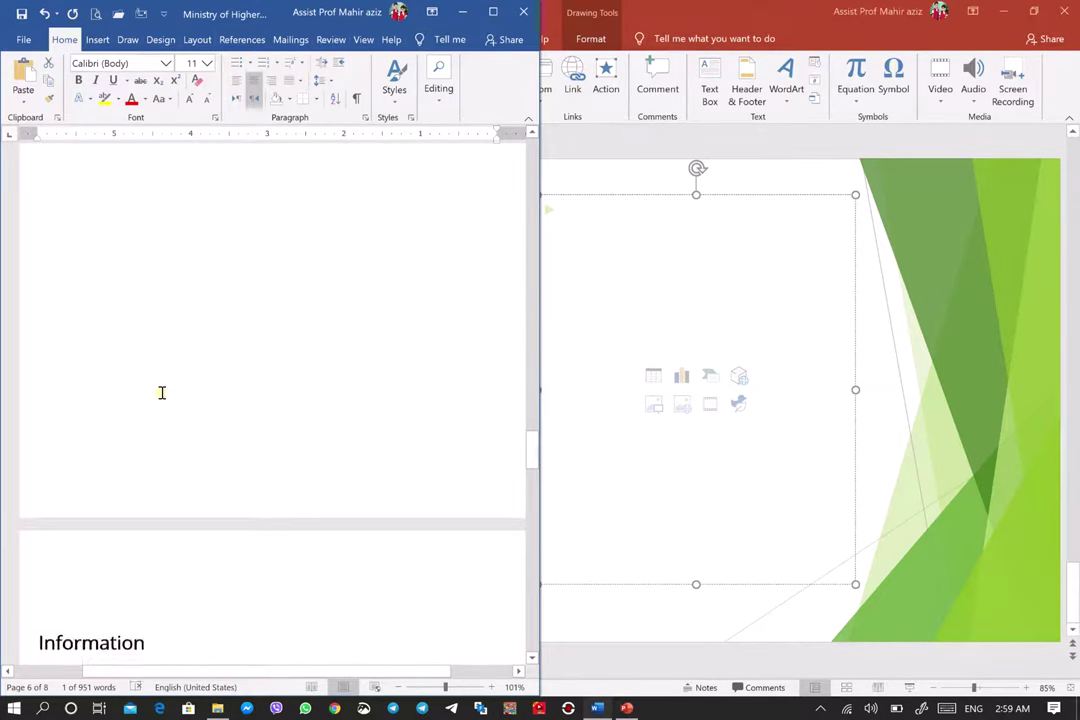
{"action": "scroll", "coordinate": [161, 392], "scroll_direction": "down", "scroll_amount": 5}
{"action": "scroll", "coordinate": [160, 393], "scroll_direction": "down", "scroll_amount": 5}
{"action": "scroll", "coordinate": [130, 430], "scroll_direction": "down", "scroll_amount": 5}
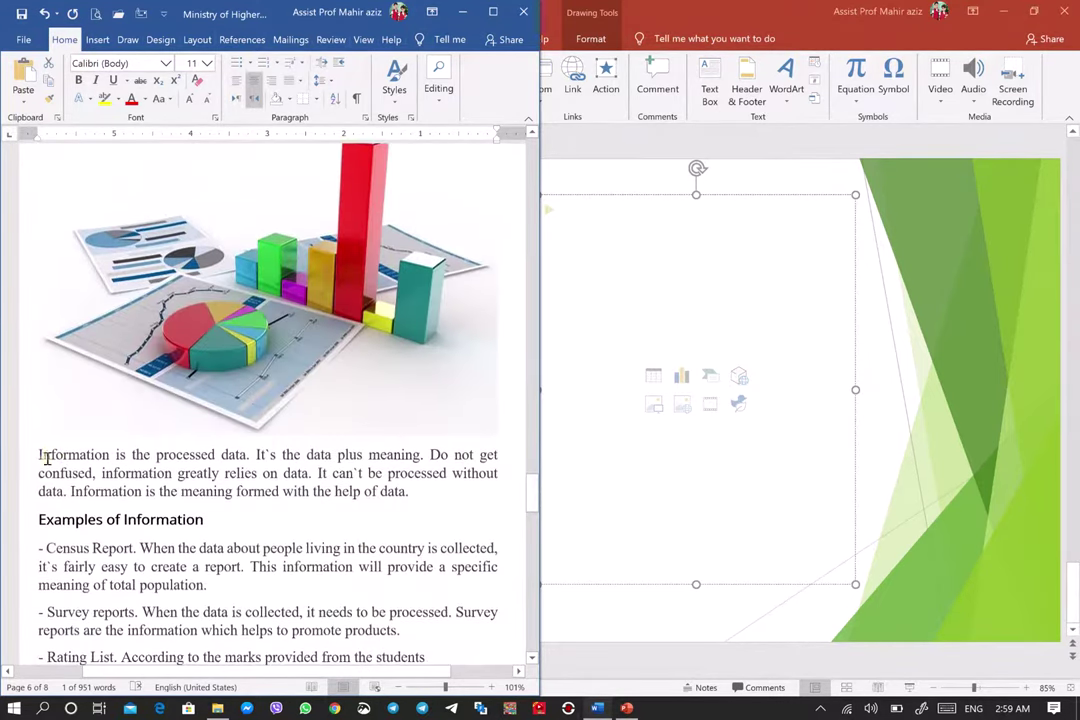
Copy the paragraph beginning 'Information is the processed data' and return to PowerPoint
{"action": "mouse_move", "coordinate": [41, 455]}
{"action": "left_mouse_down"}
{"action": "mouse_move", "coordinate": [100, 473]}
{"action": "mouse_move", "coordinate": [408, 492]}
{"action": "left_mouse_up"}
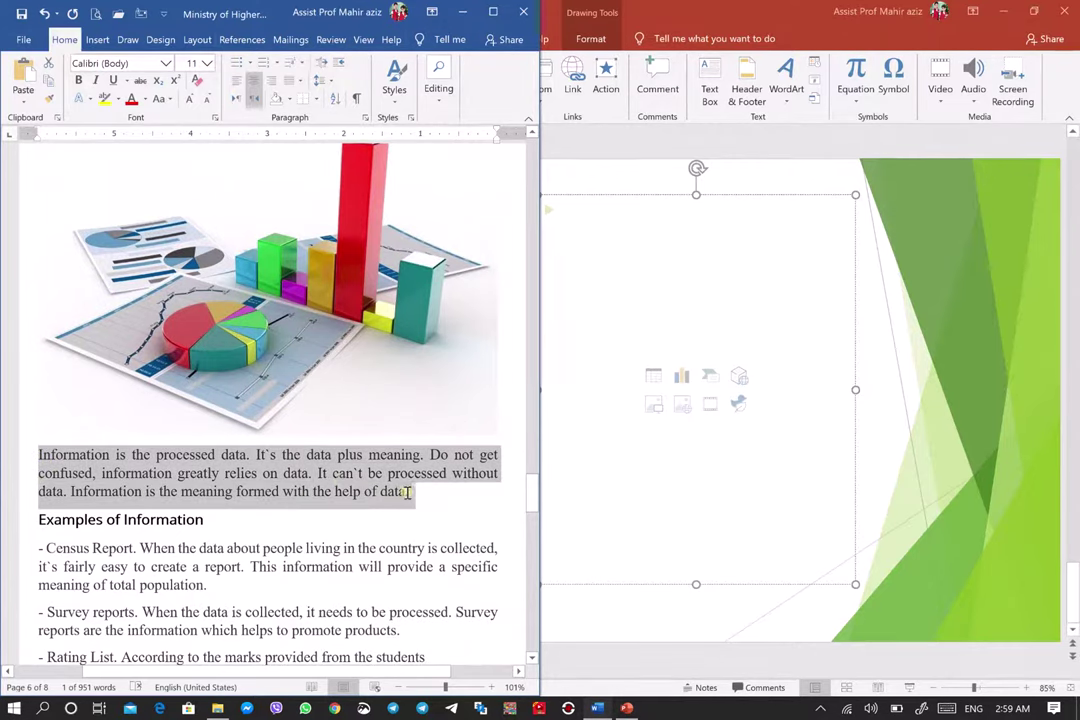
{"action": "right_click", "coordinate": [340, 488]}
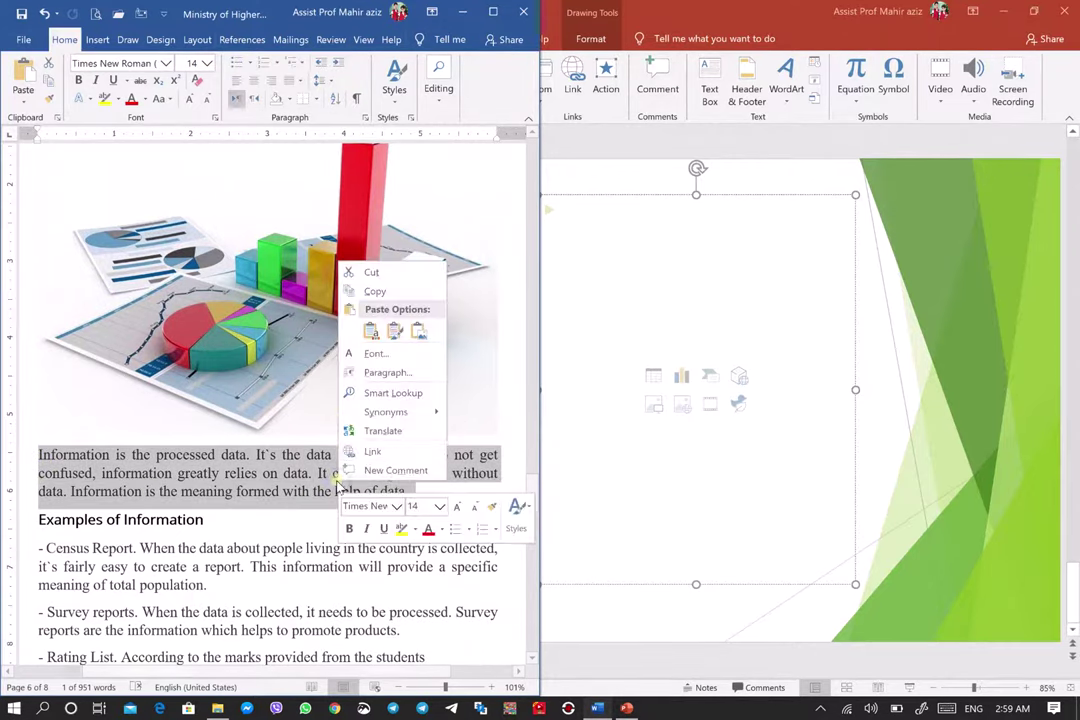
{"action": "left_click", "coordinate": [374, 291]}
{"action": "left_click", "coordinate": [622, 282]}
{"action": "left_click", "coordinate": [281, 247]}
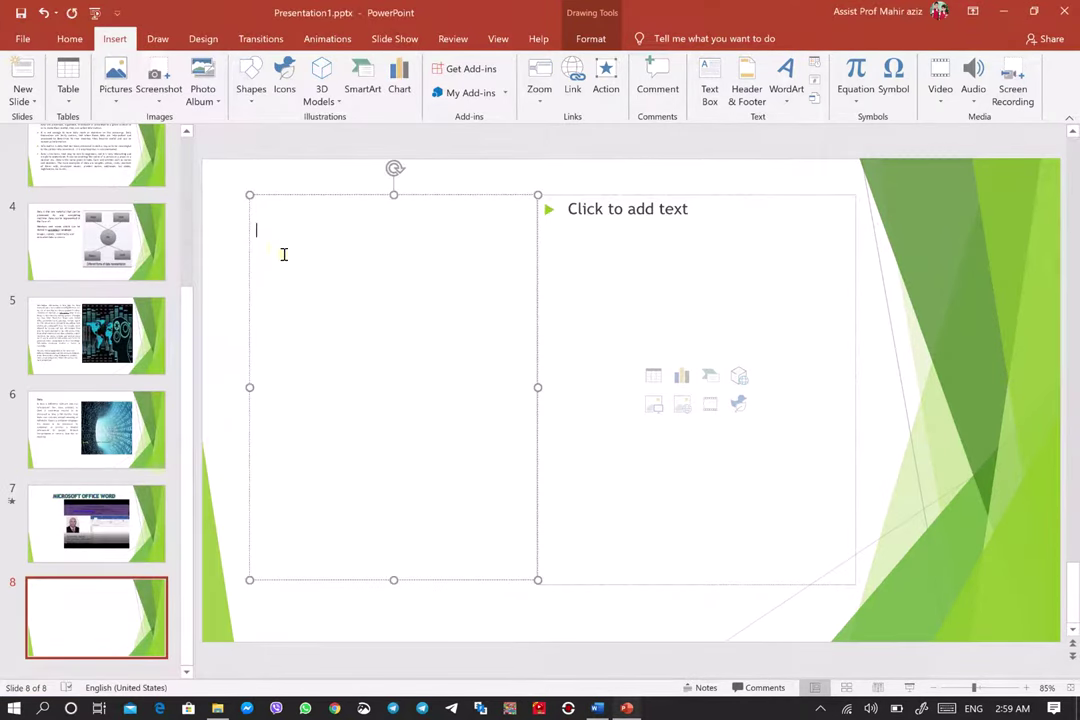
Paste the information paragraph into slide 8's right box using Keep Source Formatting
{"action": "left_click", "coordinate": [573, 241]}
{"action": "right_click", "coordinate": [571, 240]}
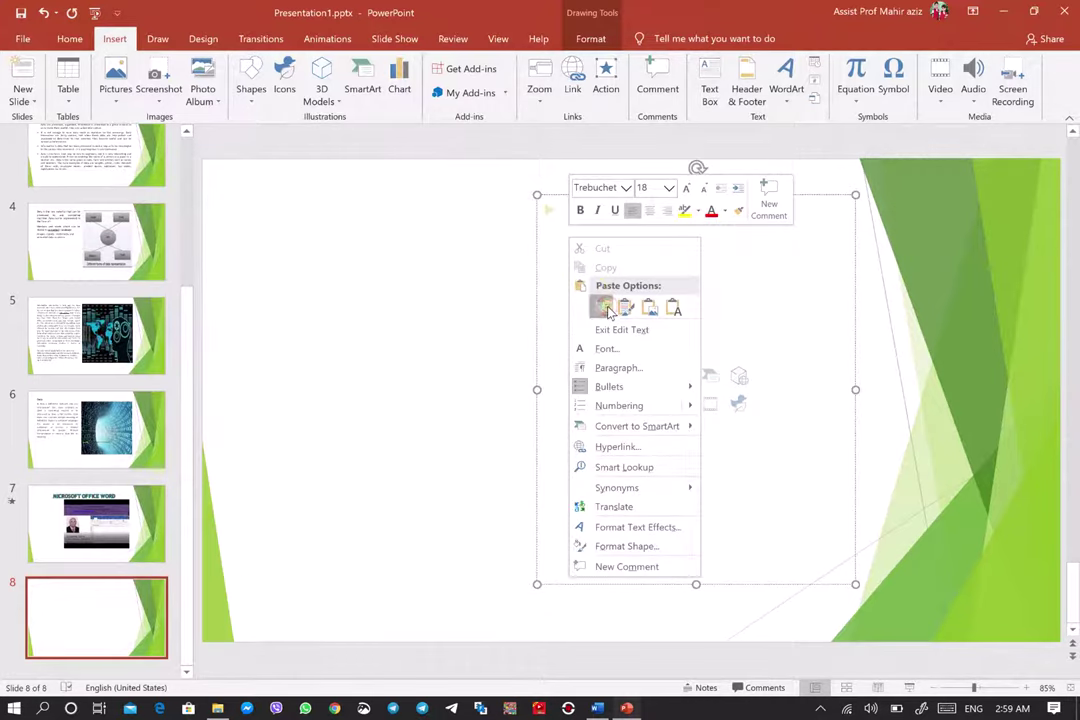
{"action": "left_click", "coordinate": [607, 313]}
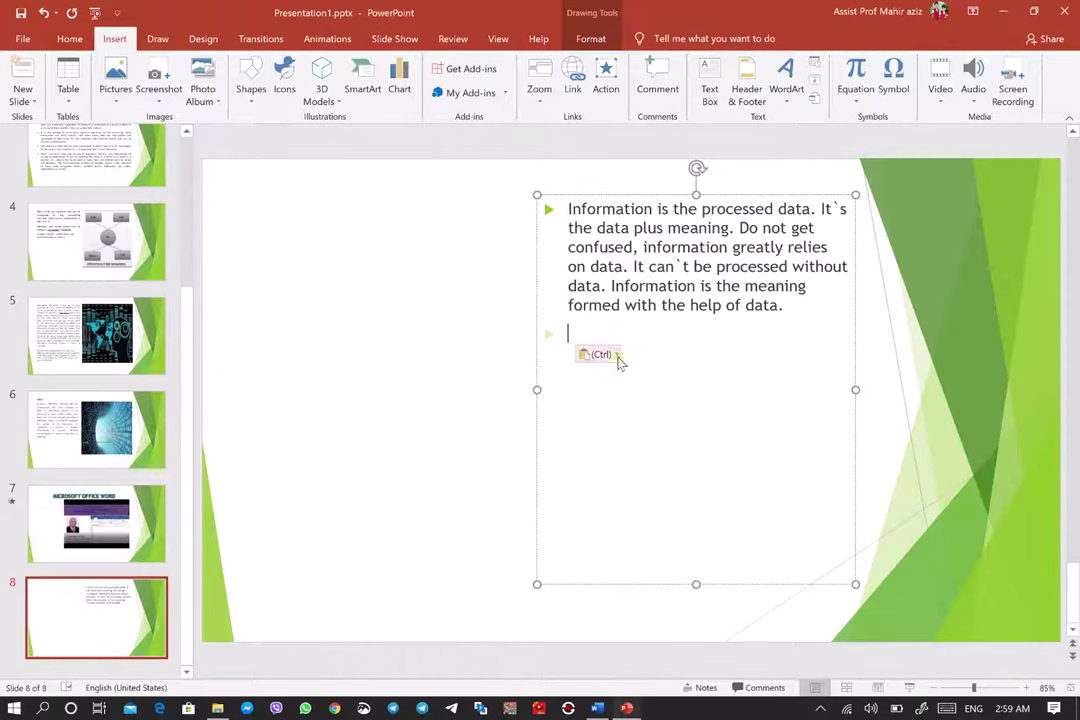
{"action": "left_click", "coordinate": [613, 355]}
{"action": "left_click", "coordinate": [609, 391]}
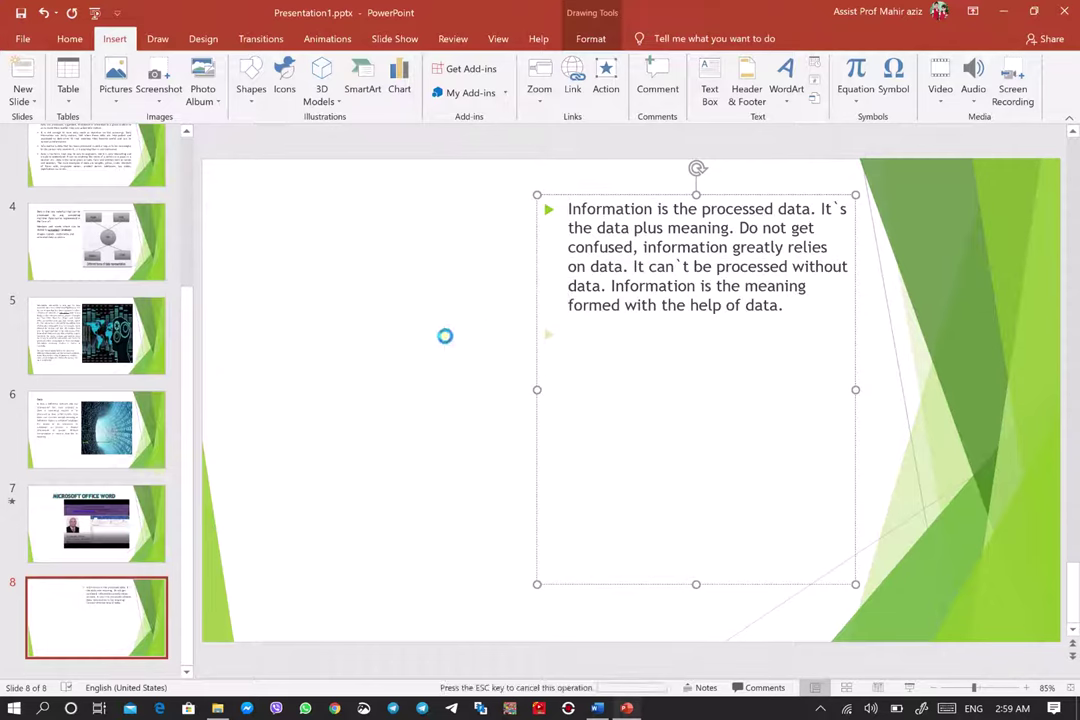
{"action": "left_click", "coordinate": [347, 268]}
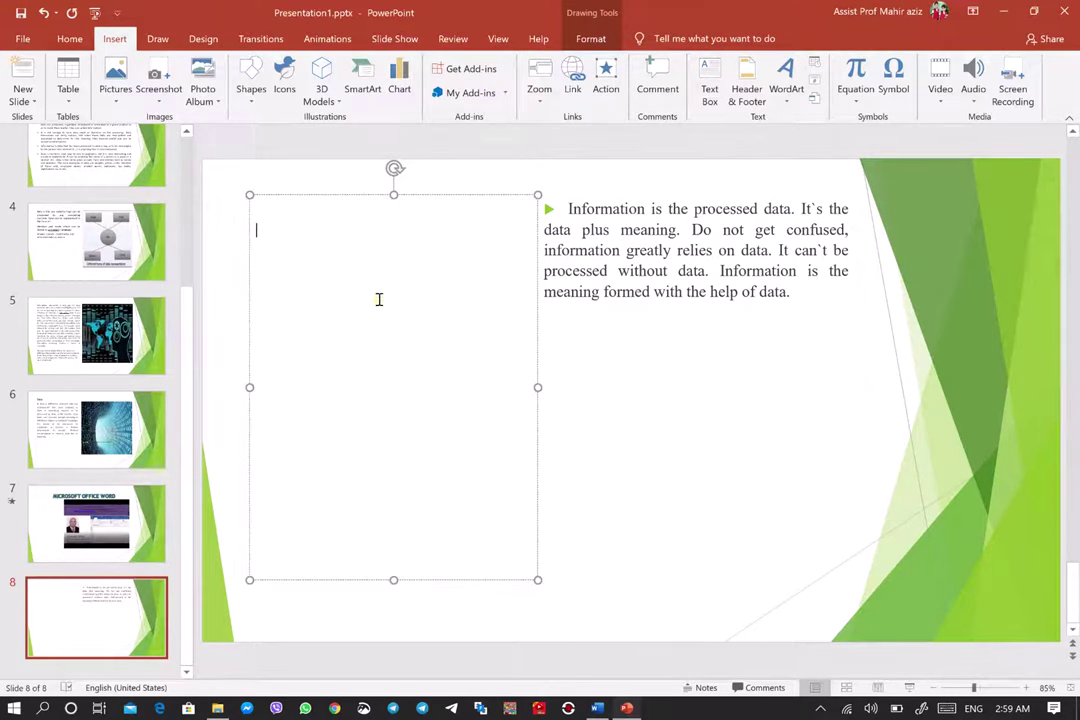
Copy the 'Examples of Information' heading and list from Word, then return to slide 8
{"action": "left_click", "coordinate": [597, 708]}
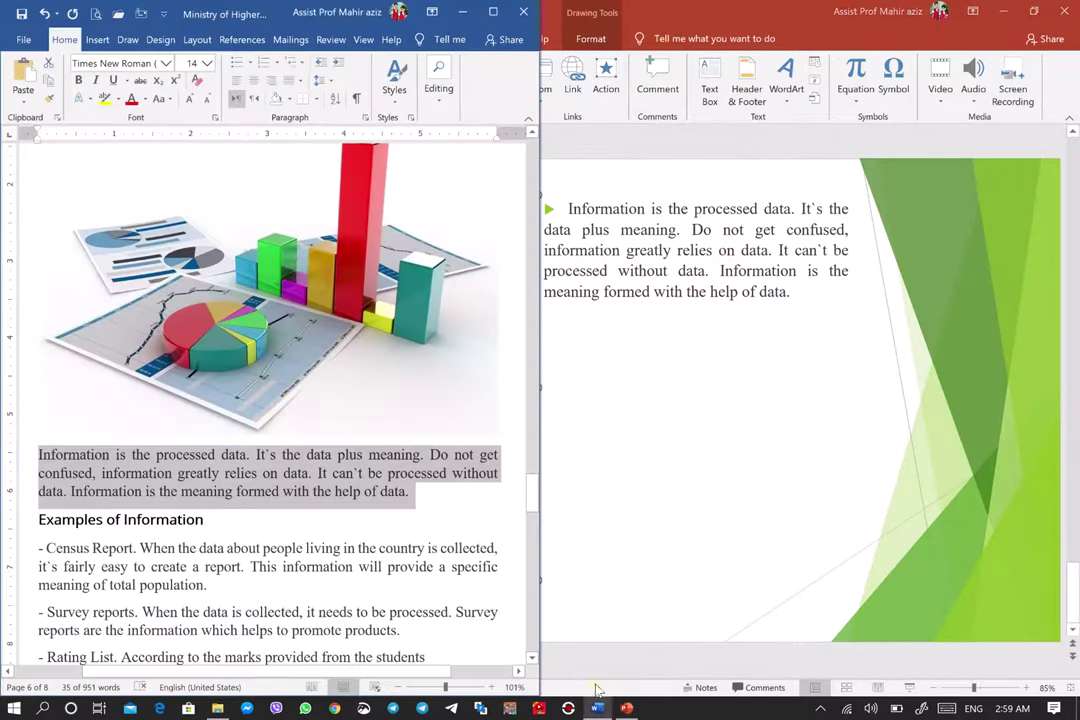
{"action": "scroll", "coordinate": [178, 522], "scroll_direction": "down", "scroll_amount": 2}
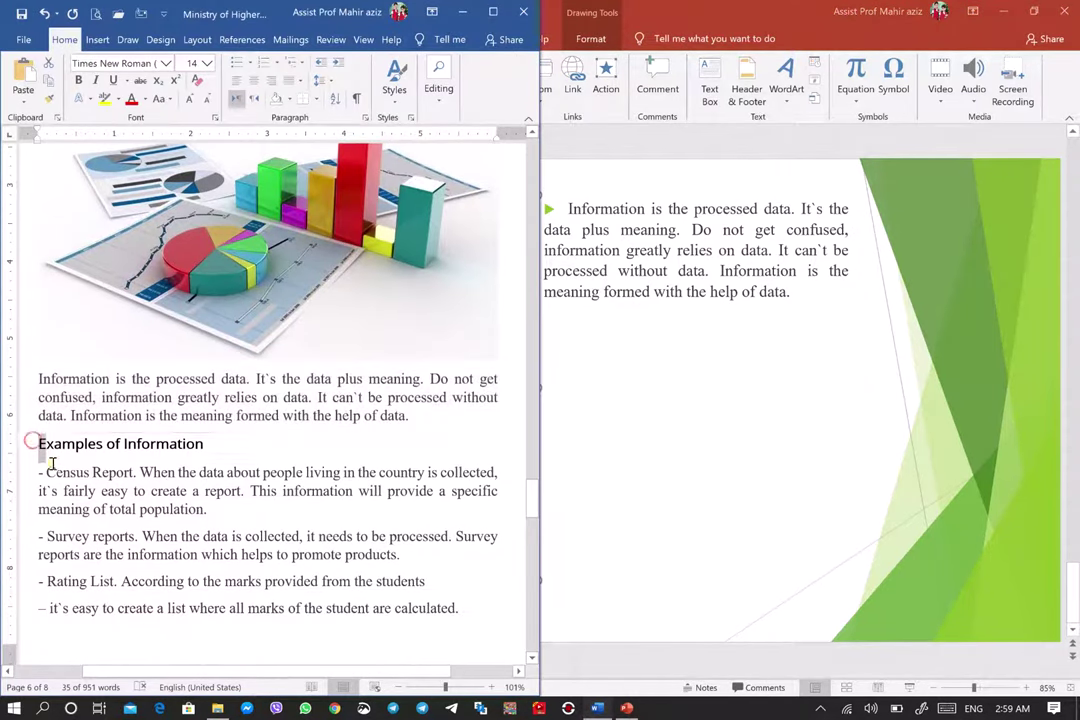
{"action": "left_click_drag", "start_coordinate": [35, 443], "coordinate": [477, 613]}
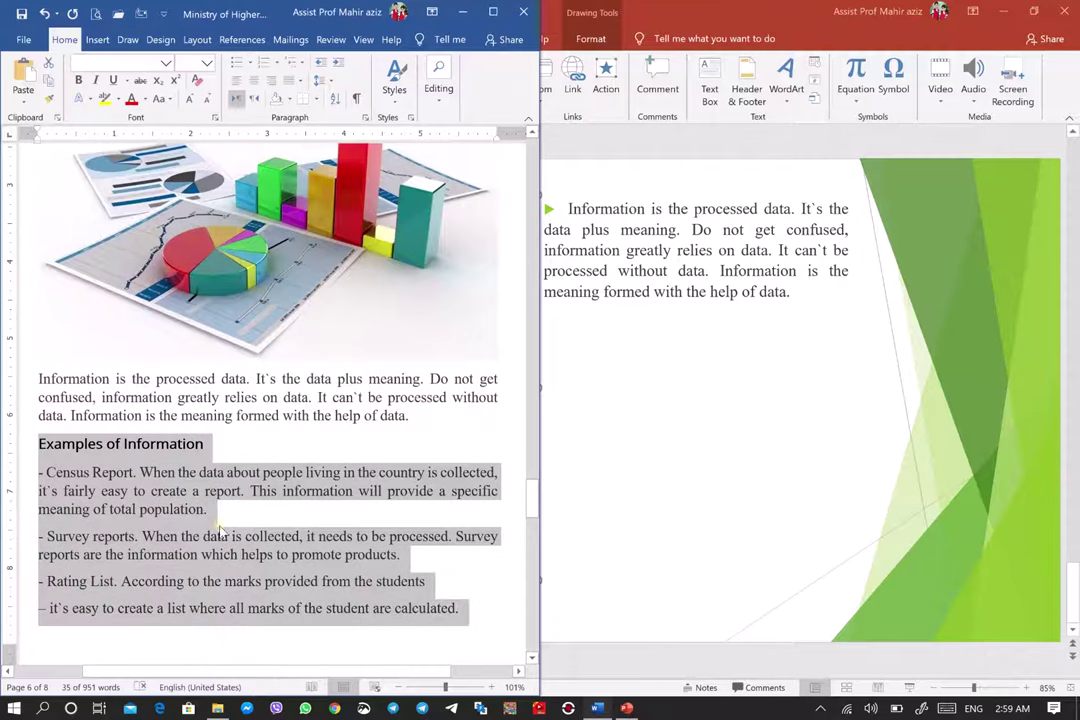
{"action": "scroll", "coordinate": [217, 518], "scroll_direction": "down", "scroll_amount": 5}
{"action": "right_click", "coordinate": [117, 272]}
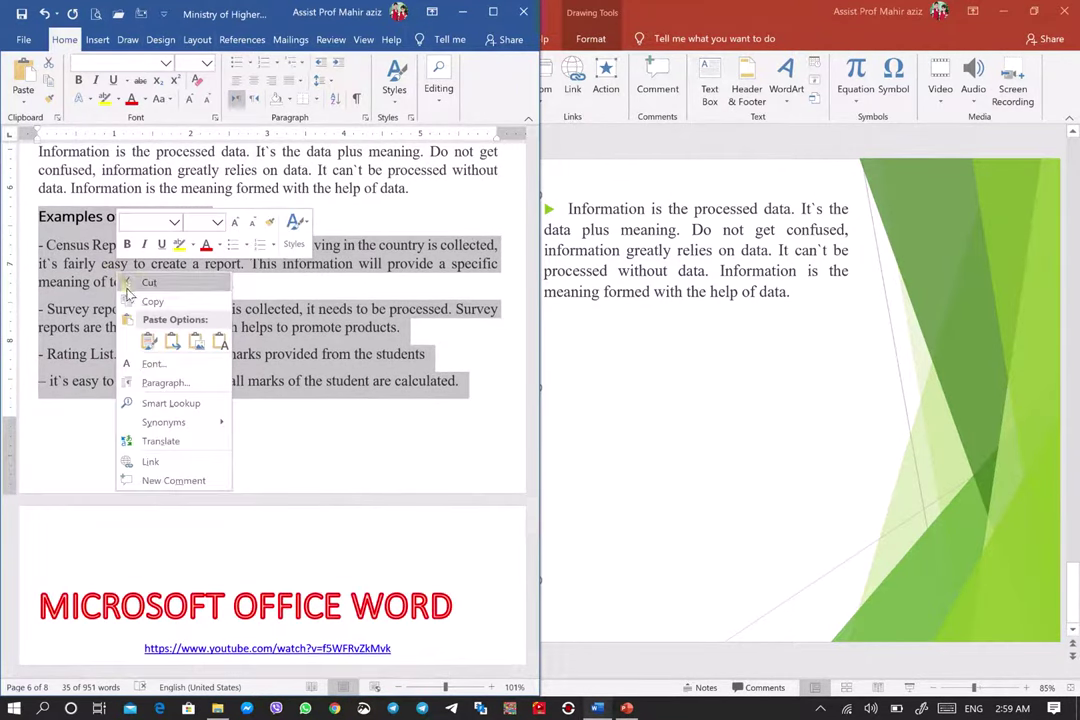
{"action": "left_click", "coordinate": [160, 299]}
{"action": "left_click", "coordinate": [616, 389]}
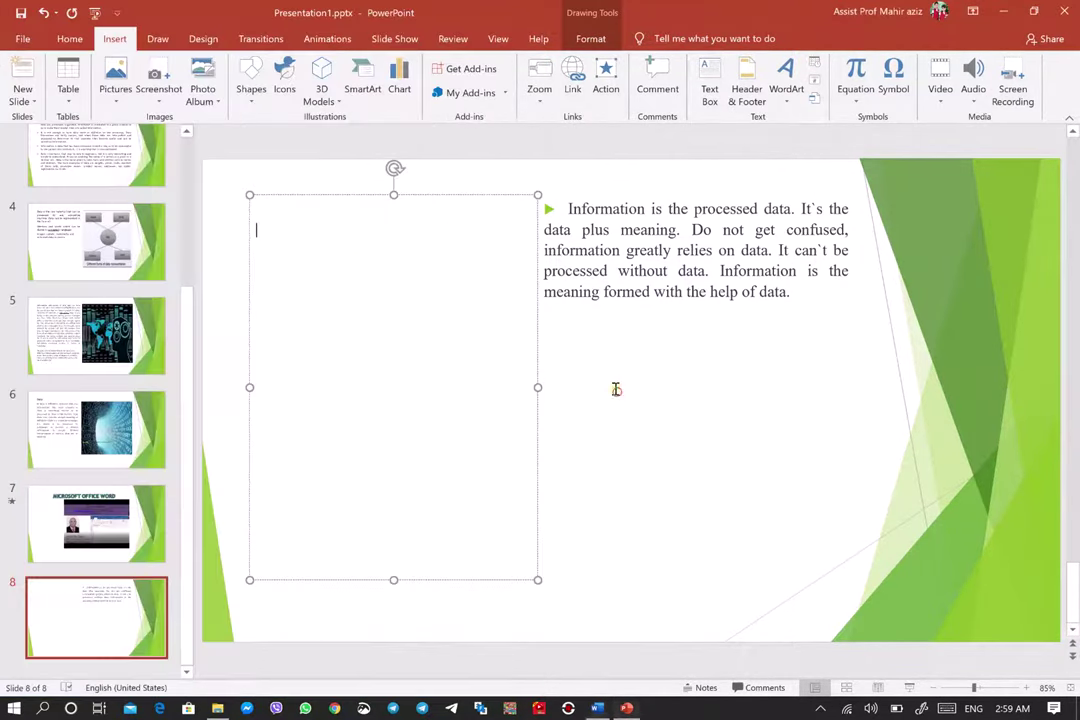
Paste the Examples of Information heading and four examples into the left box, keeping source formatting
{"action": "right_click", "coordinate": [283, 245]}
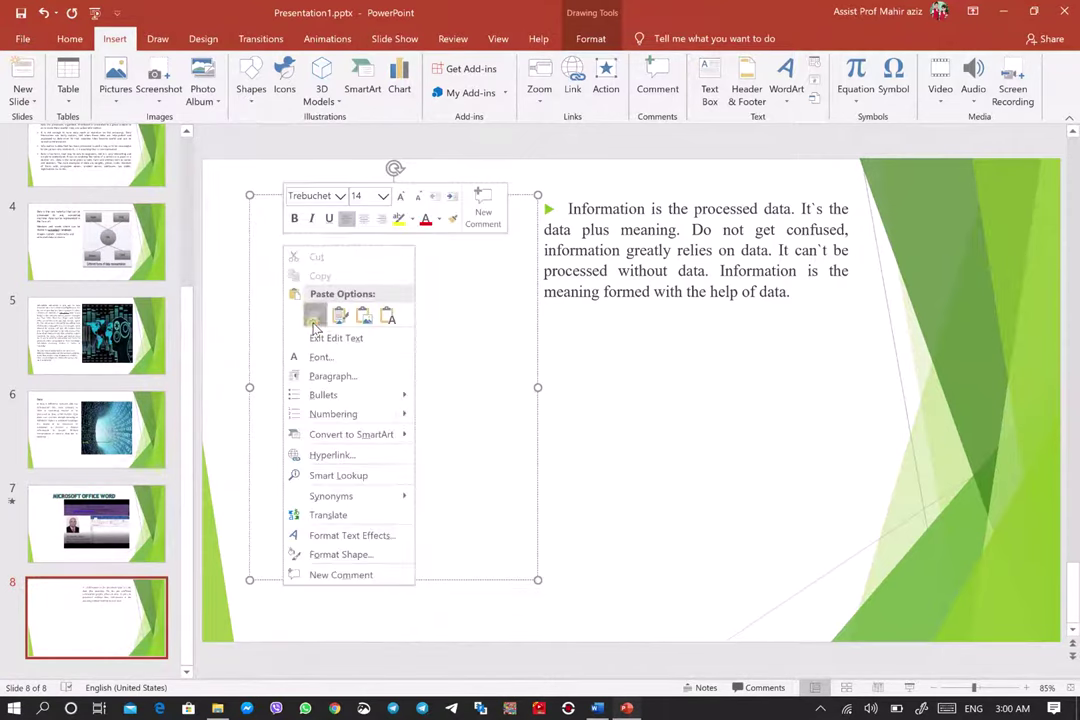
{"action": "left_click", "coordinate": [312, 318]}
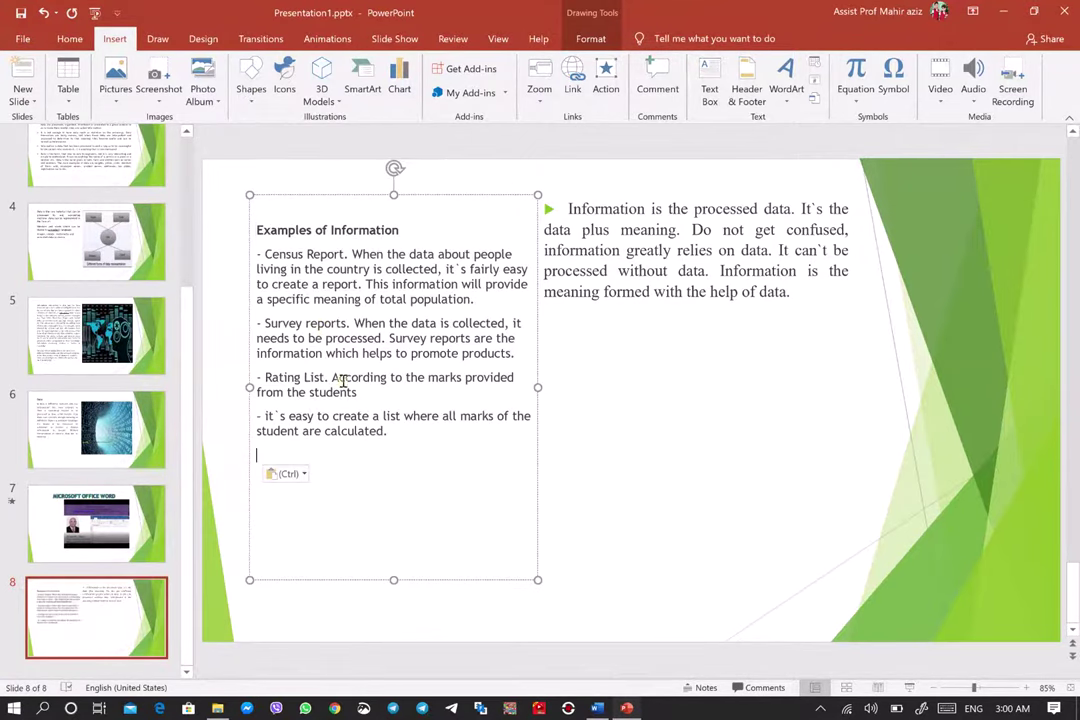
{"action": "left_click", "coordinate": [300, 476]}
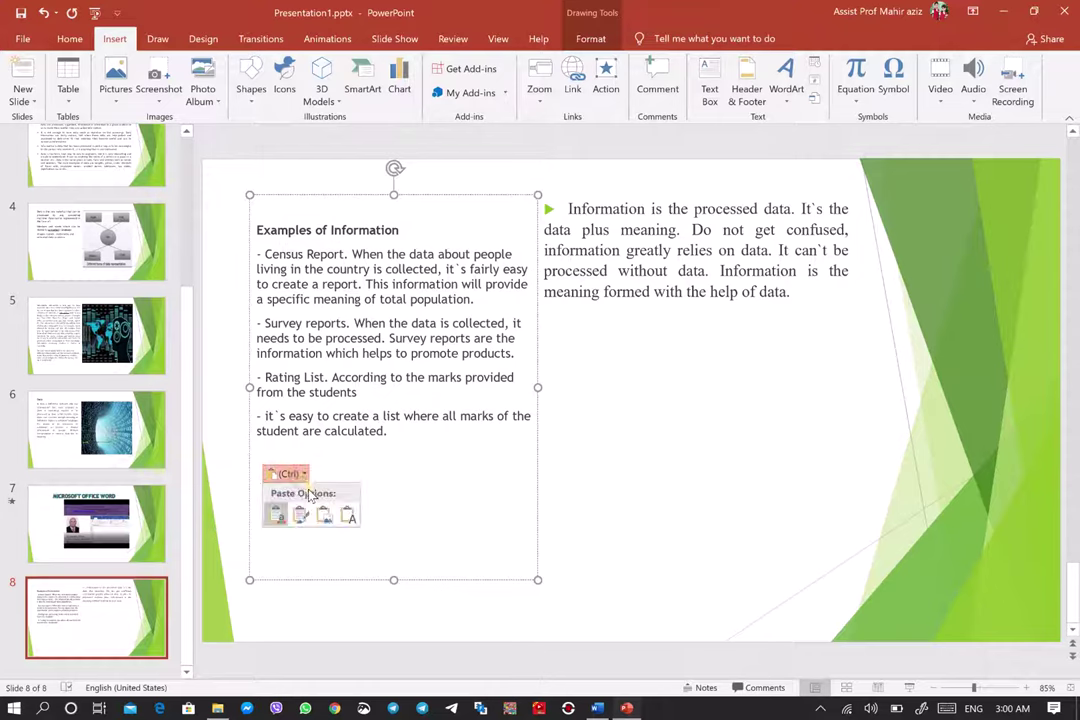
{"action": "left_click", "coordinate": [301, 503]}
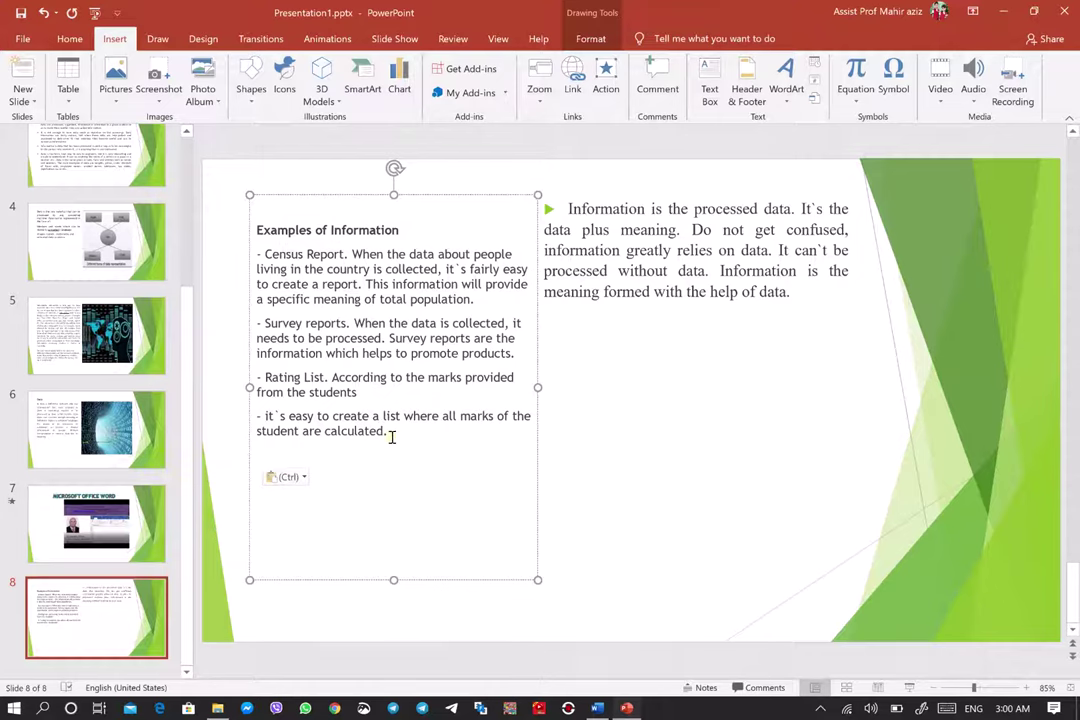
Insert the 111.jpg 3D chart picture from this device onto slide 8
{"action": "left_click", "coordinate": [613, 342]}
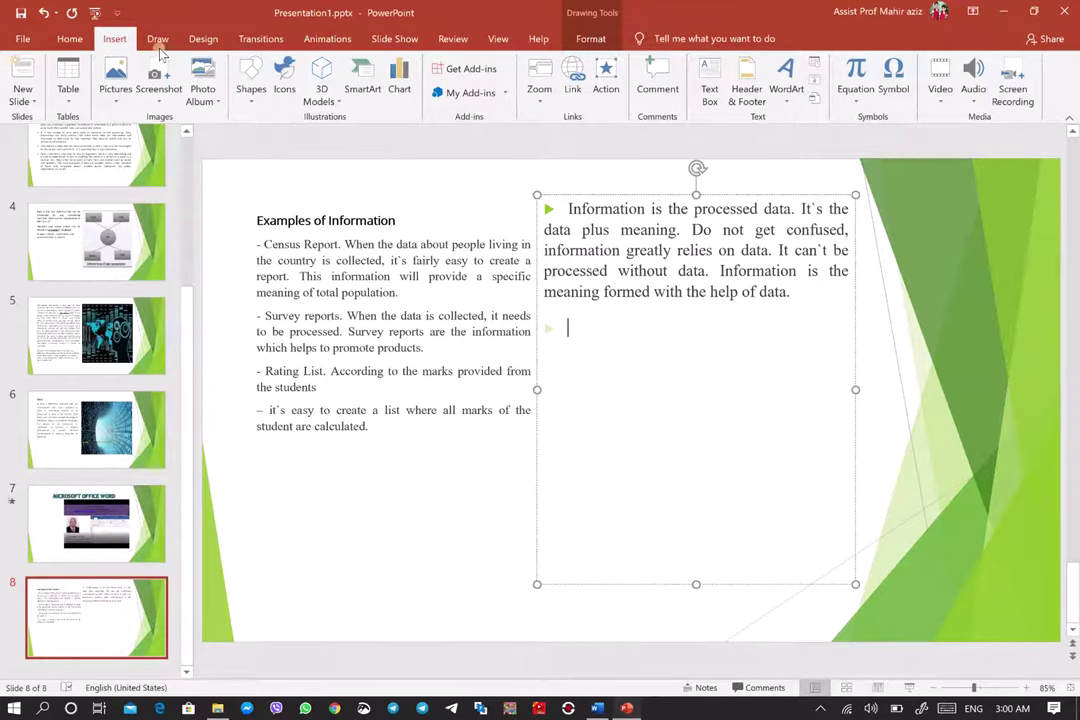
{"action": "left_click", "coordinate": [115, 90]}
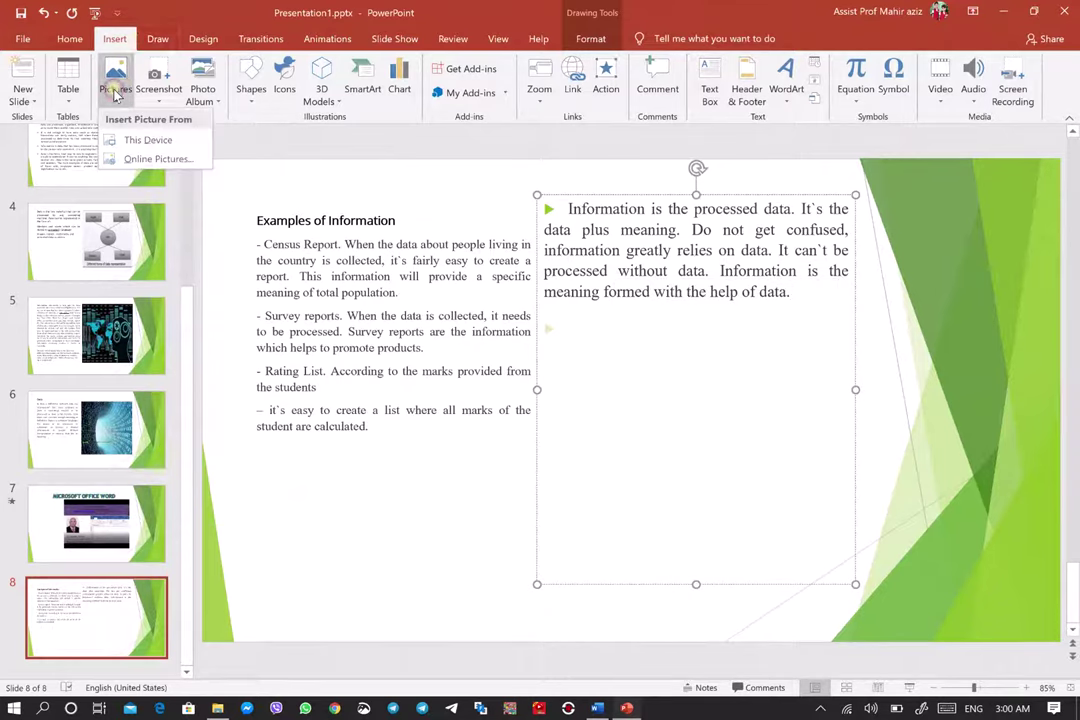
{"action": "left_click", "coordinate": [140, 139]}
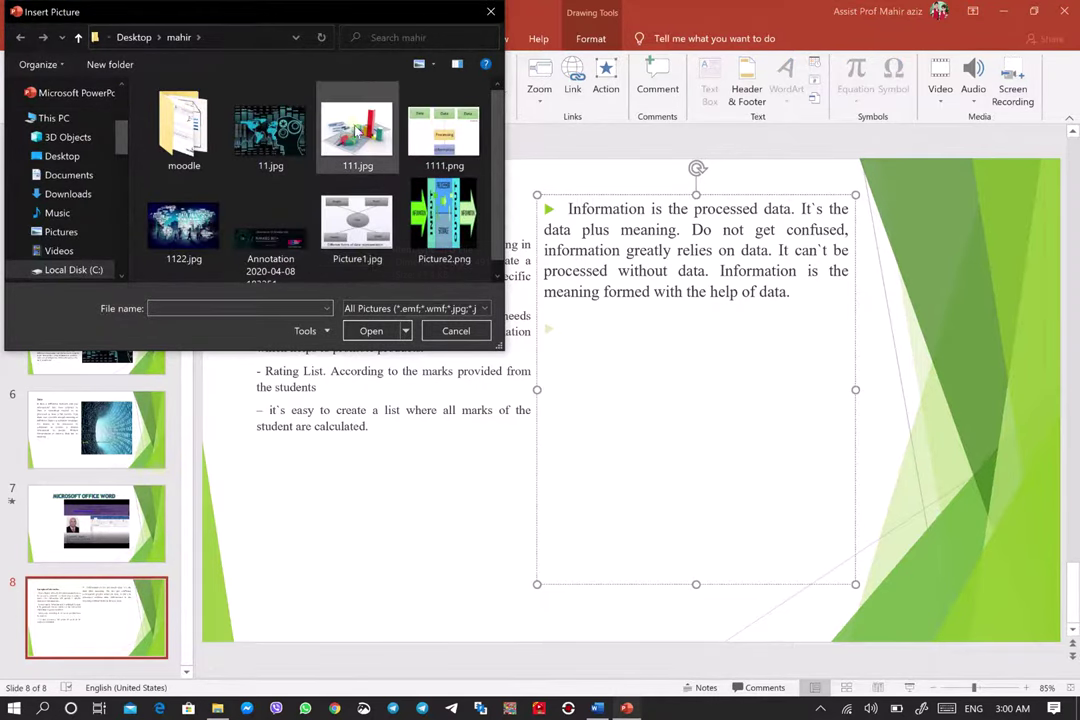
{"action": "double_click", "coordinate": [352, 127]}
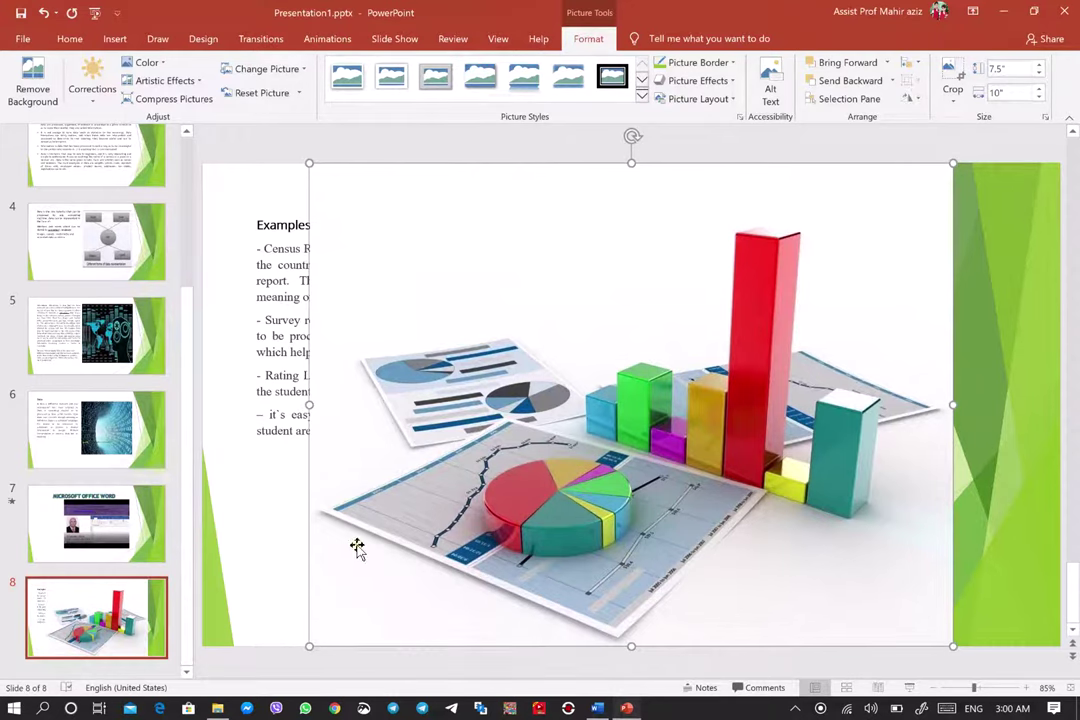
Resize the chart picture to 4.83" by 4.87" and place it right of the examples text
{"action": "left_click_drag", "start_coordinate": [310, 645], "coordinate": [567, 429]}
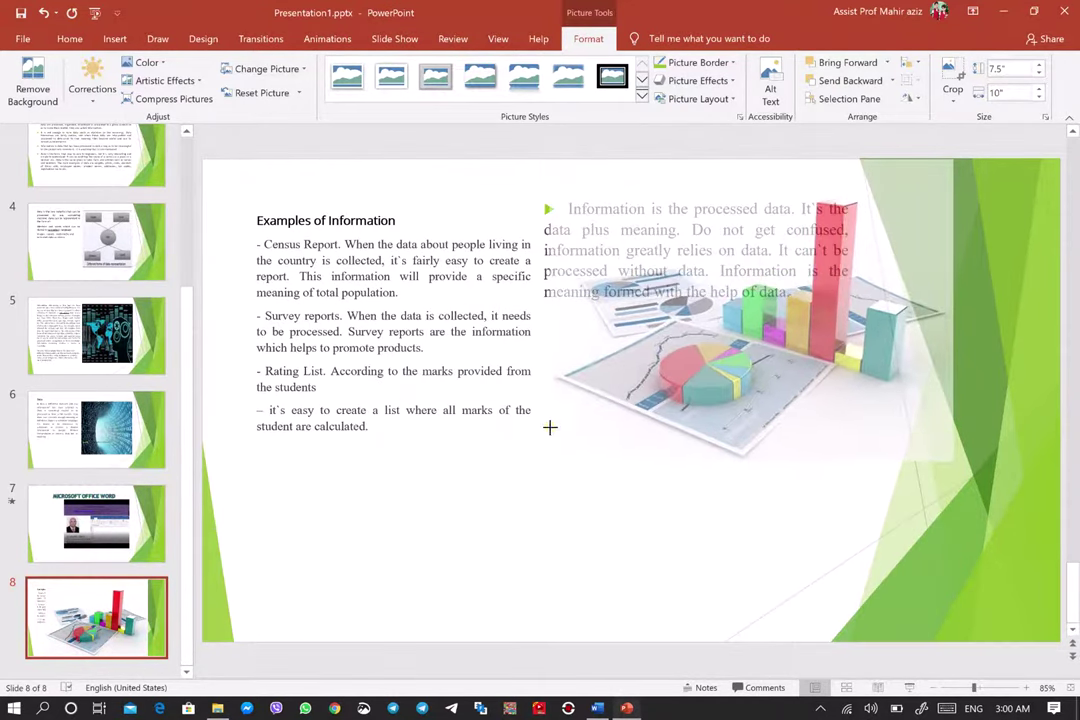
{"action": "left_click_drag", "start_coordinate": [567, 429], "coordinate": [549, 428]}
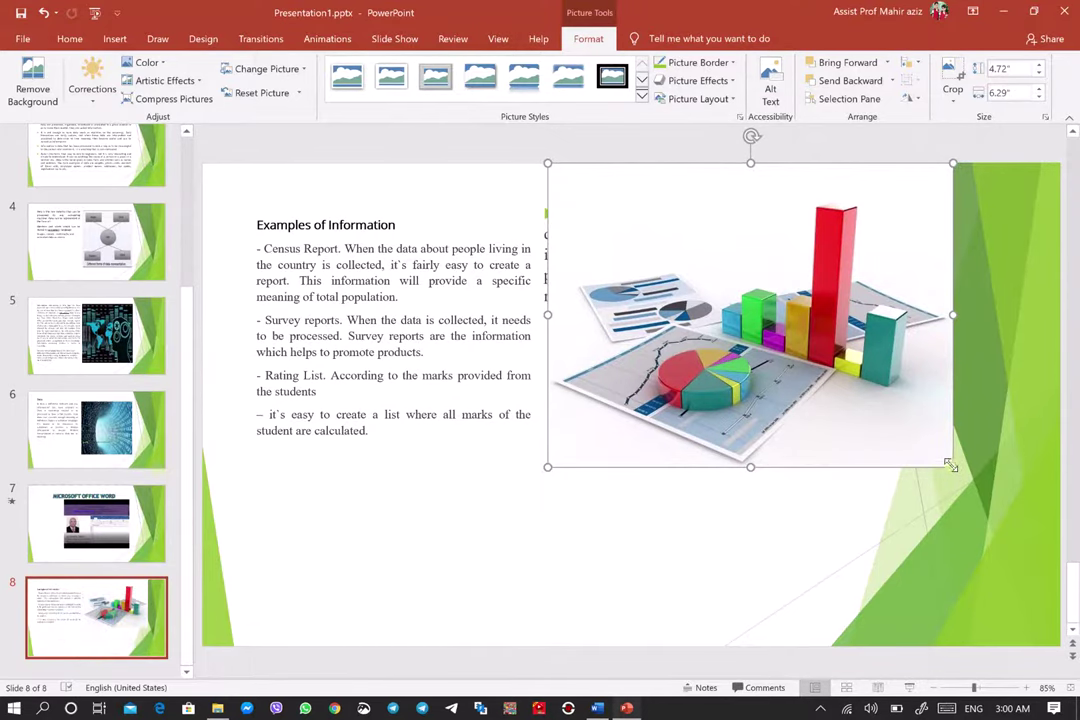
{"action": "left_click_drag", "start_coordinate": [950, 465], "coordinate": [947, 463]}
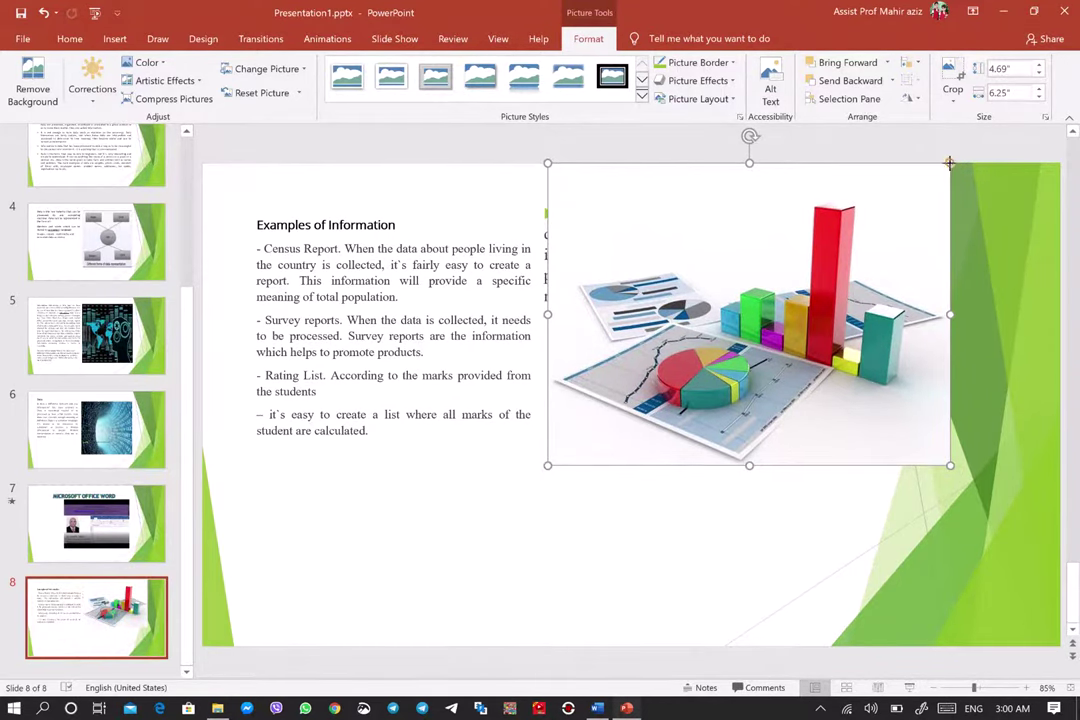
{"action": "left_click_drag", "start_coordinate": [950, 162], "coordinate": [846, 205]}
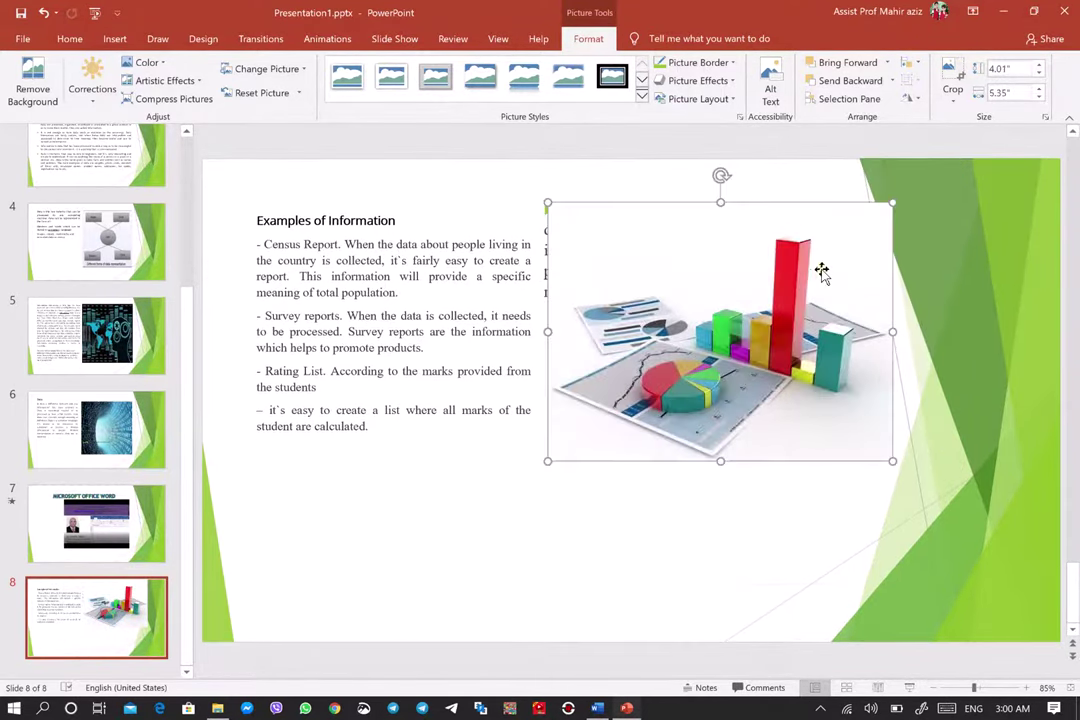
{"action": "mouse_move", "coordinate": [822, 272]}
{"action": "left_mouse_down"}
{"action": "mouse_move", "coordinate": [791, 280]}
{"action": "mouse_move", "coordinate": [776, 256]}
{"action": "left_mouse_up"}
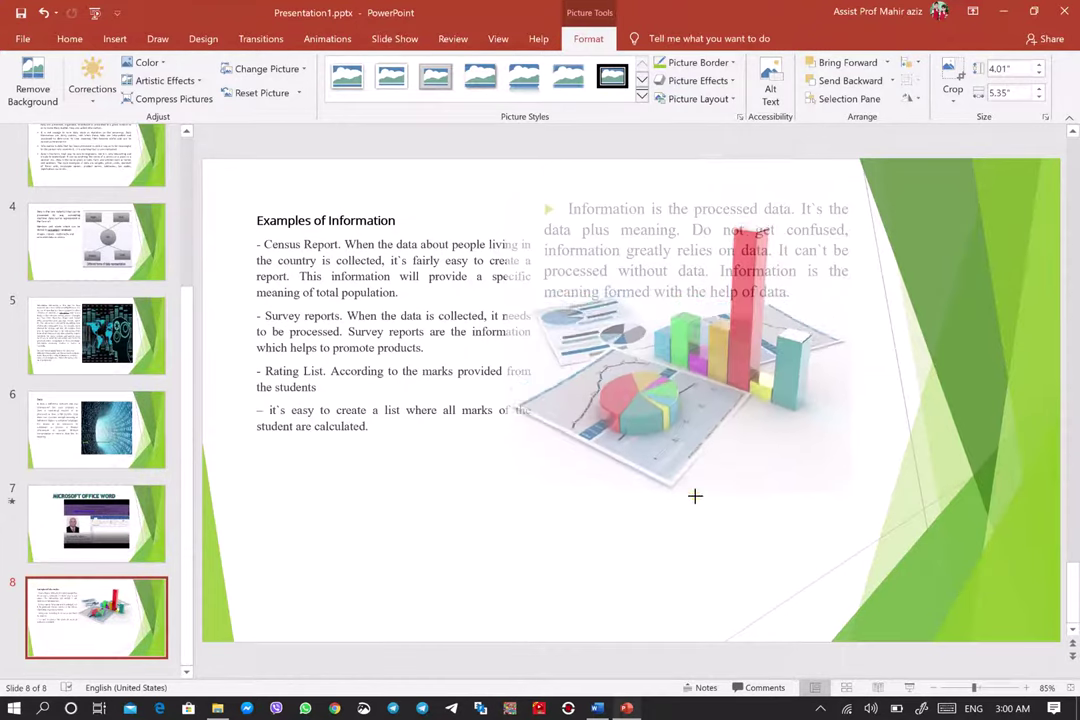
{"action": "left_click_drag", "start_coordinate": [682, 470], "coordinate": [694, 497]}
{"action": "left_click_drag", "start_coordinate": [517, 340], "coordinate": [537, 340]}
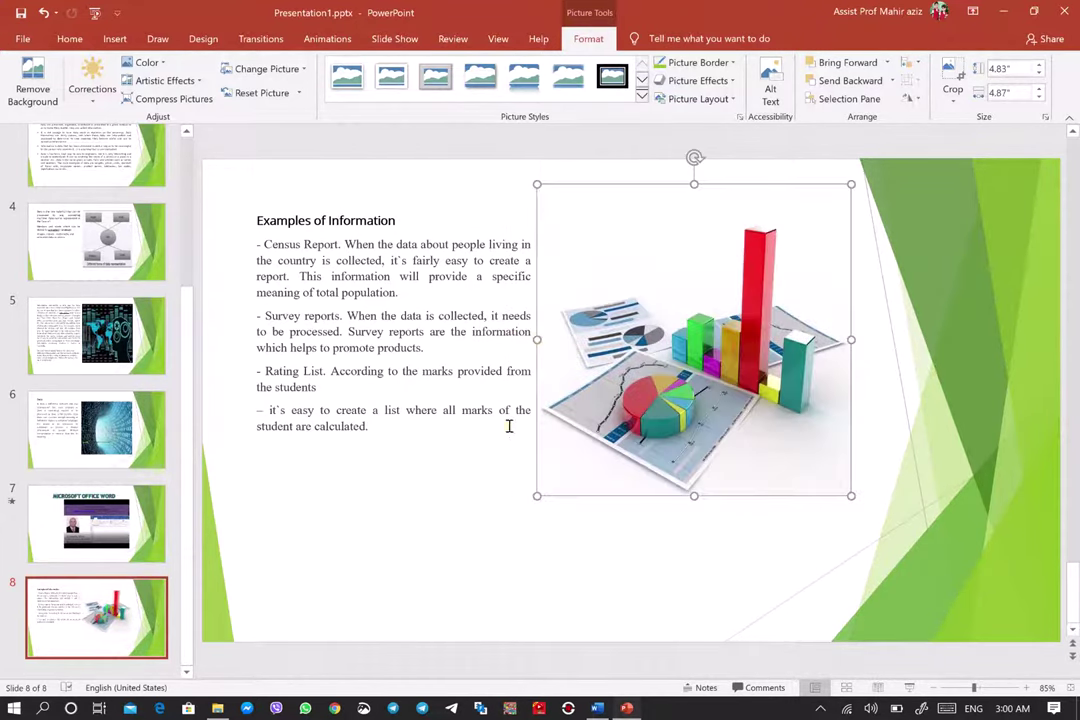
{"action": "left_click", "coordinate": [447, 521]}
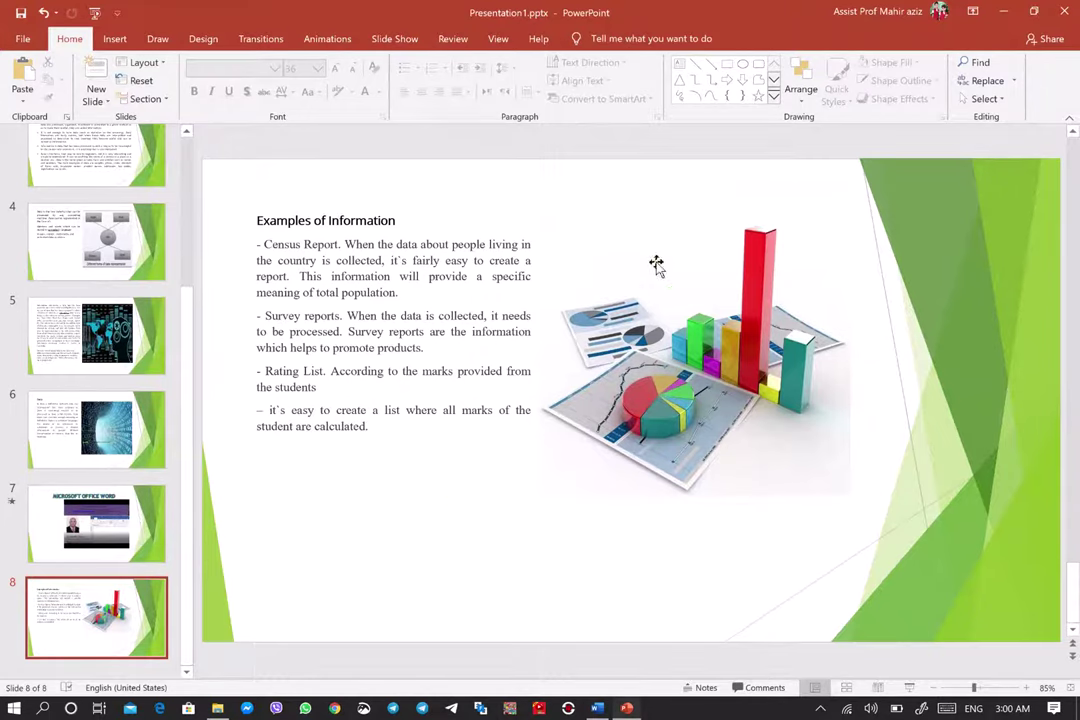
{"action": "double_click", "coordinate": [720, 355]}
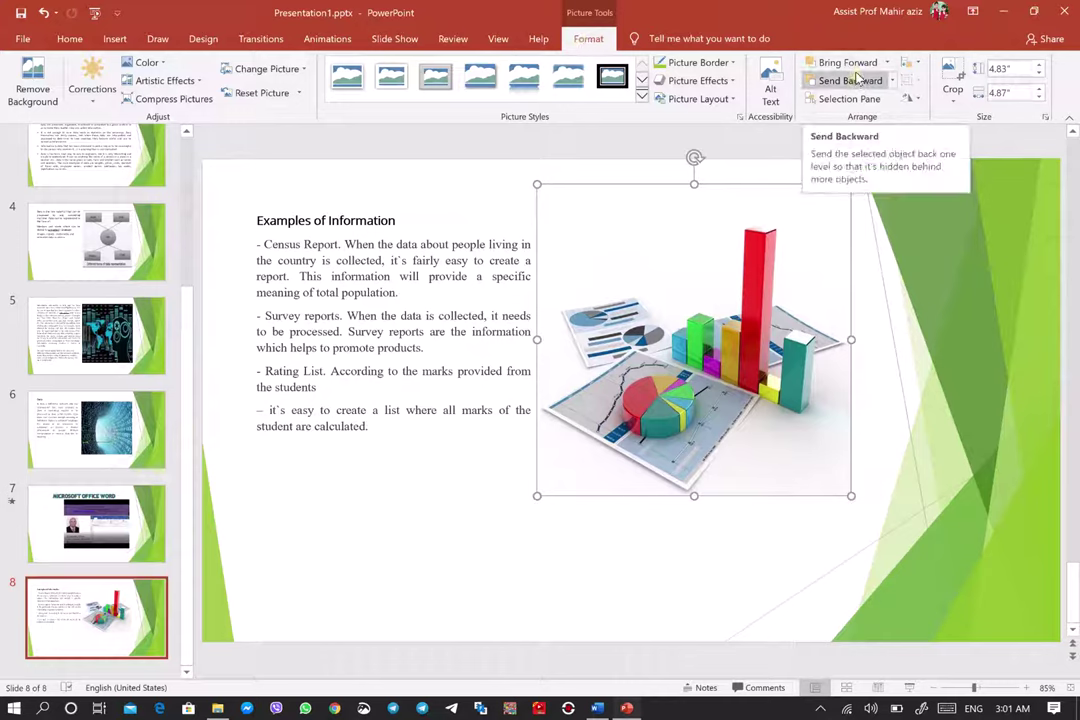
{"action": "left_click", "coordinate": [887, 65]}
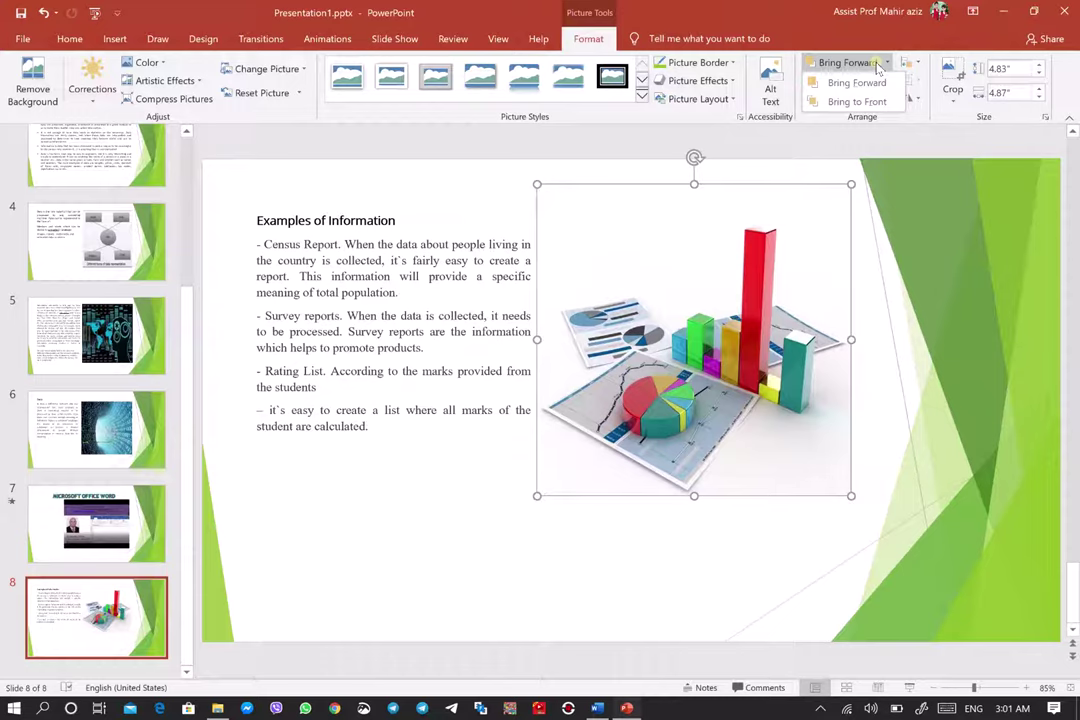
{"action": "left_click", "coordinate": [902, 125]}
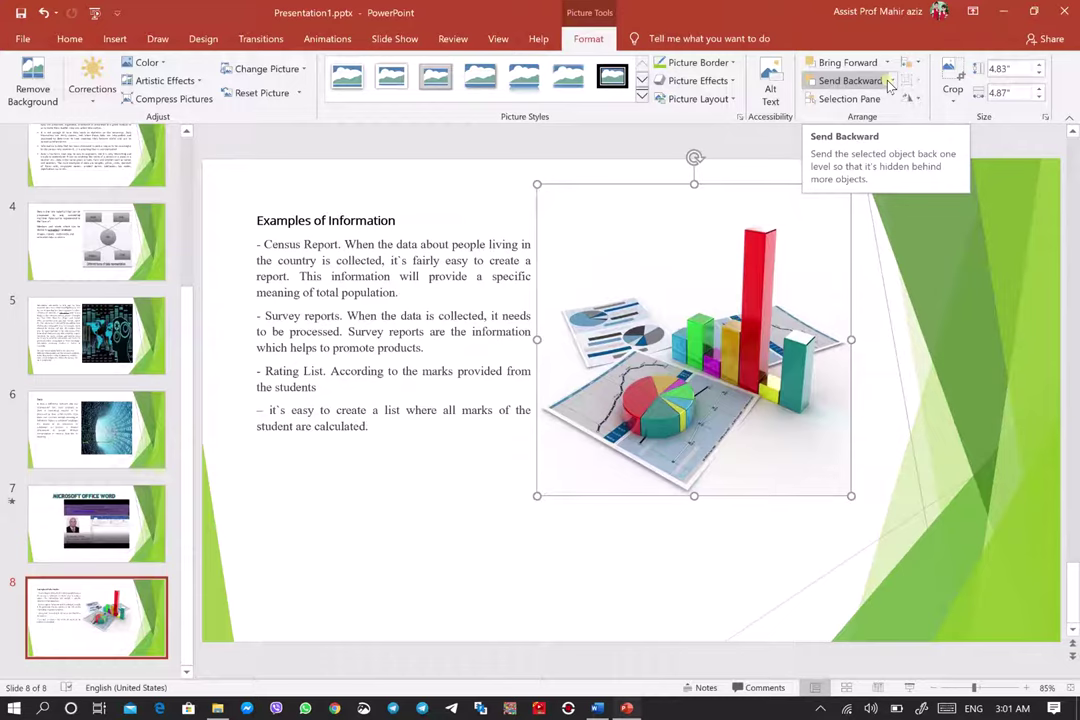
Send the chart picture backward so the definition paragraph displays in front of it
{"action": "left_click", "coordinate": [892, 81]}
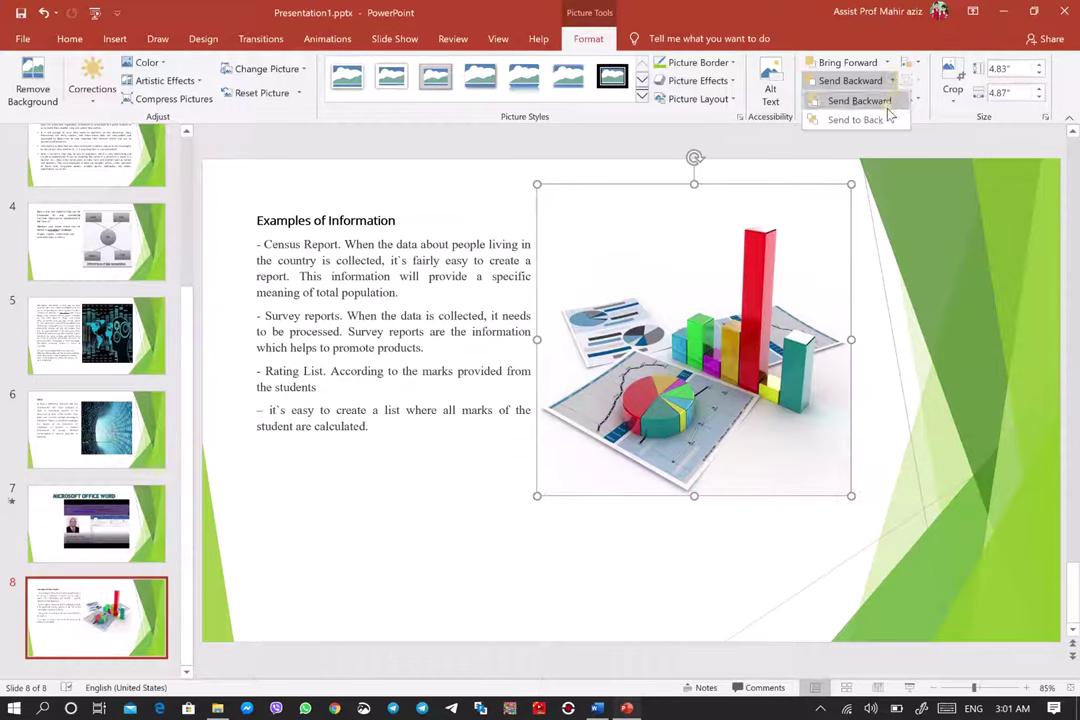
{"action": "left_click", "coordinate": [888, 102]}
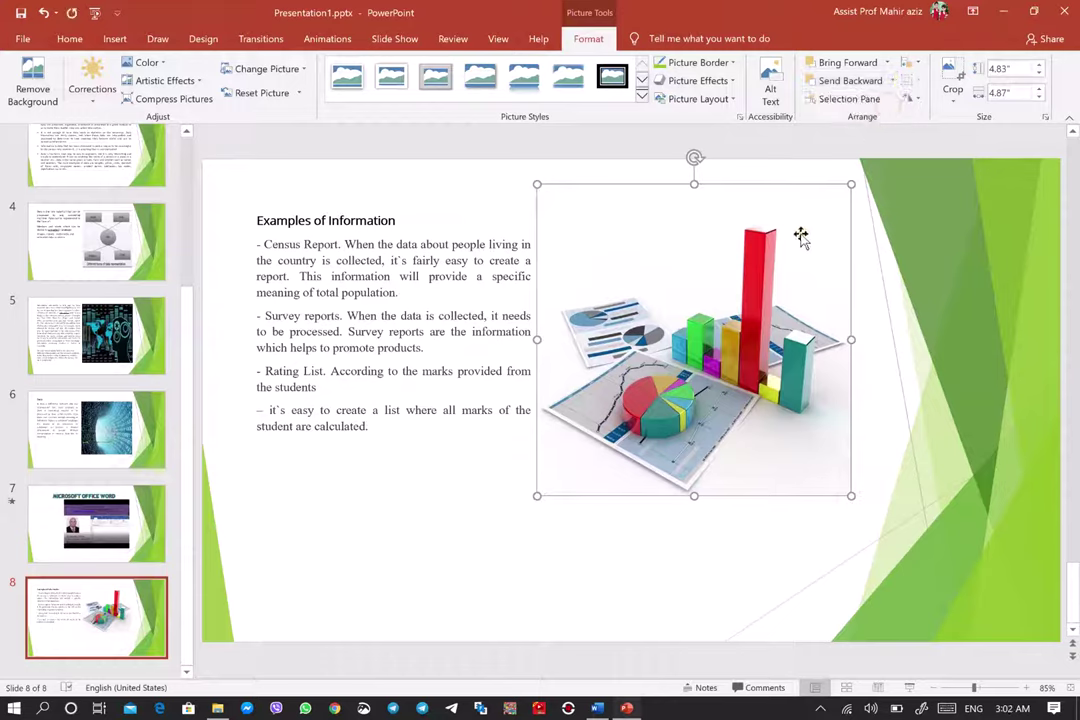
{"action": "left_click", "coordinate": [892, 80]}
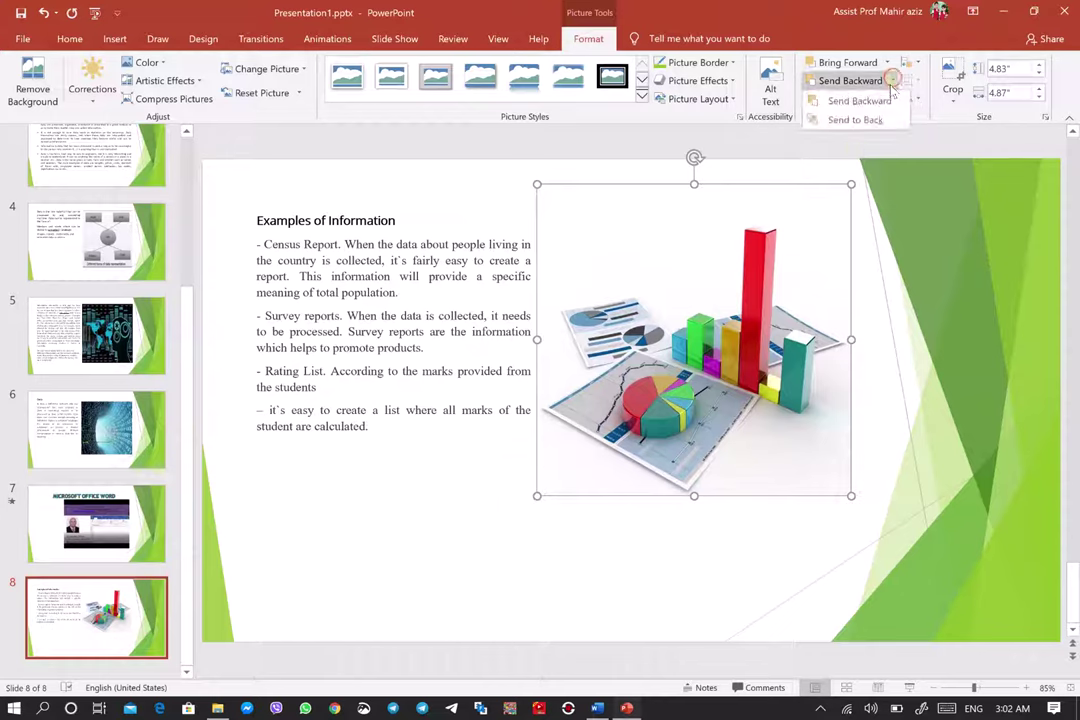
{"action": "left_click", "coordinate": [878, 104]}
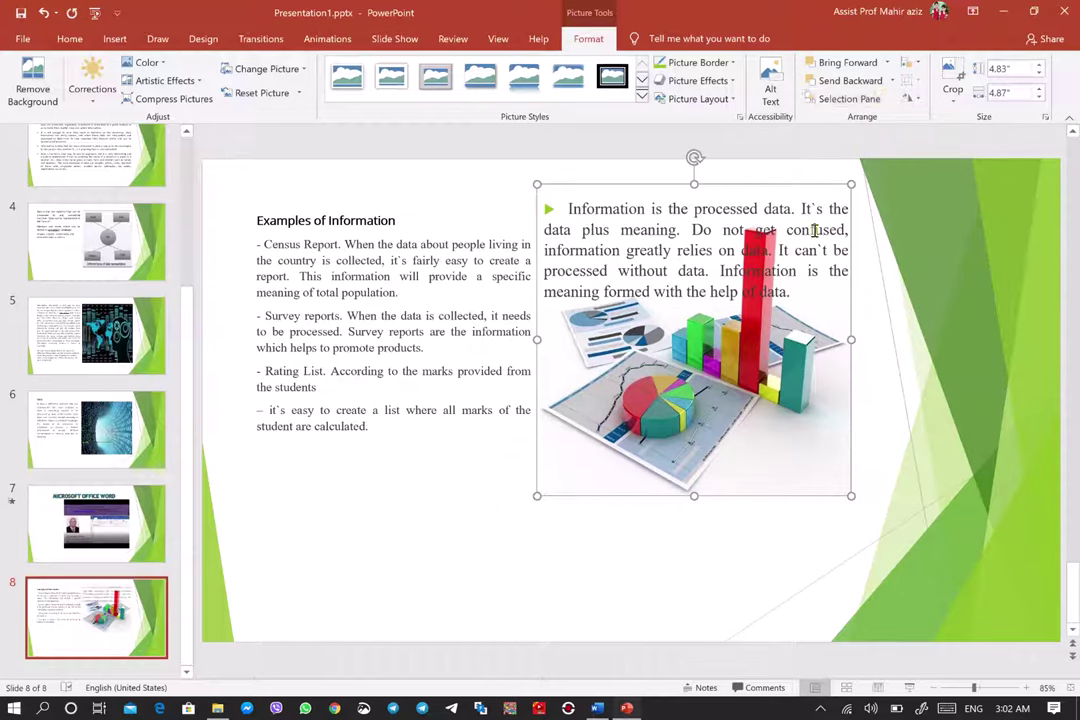
{"action": "left_click", "coordinate": [451, 543]}
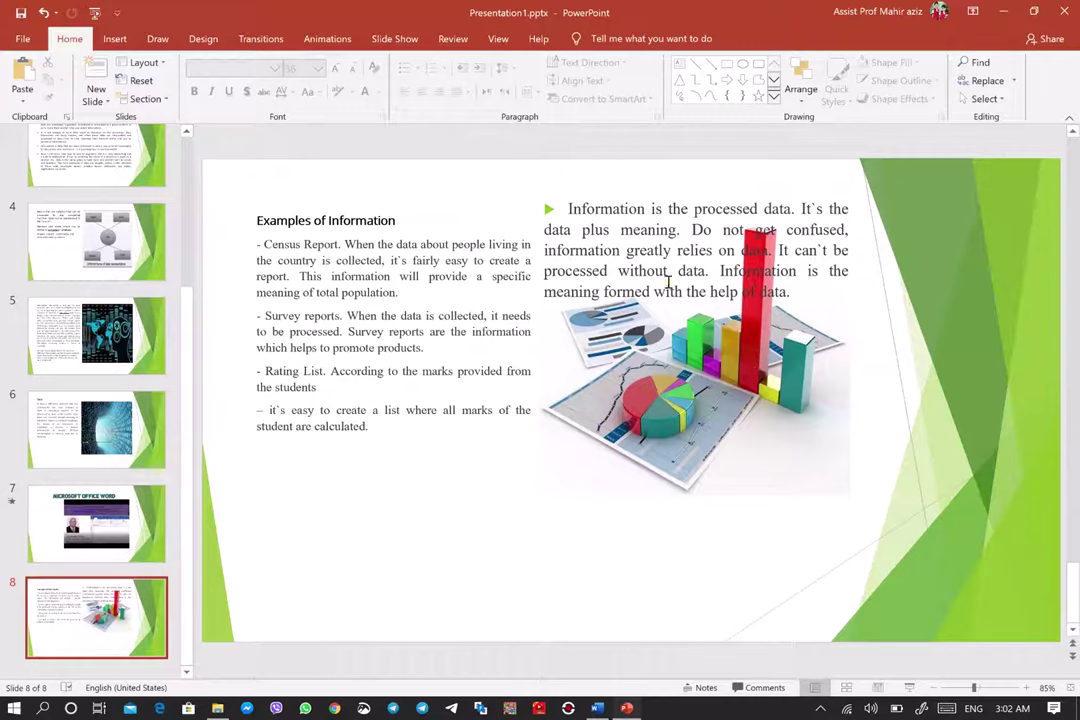
Undo the last action, return to slide 1, and select 'University of Technology' in its heading
{"action": "key", "text": "ctrl+z"}
{"action": "scroll", "coordinate": [445, 330], "scroll_direction": "up", "scroll_amount": 1}
{"action": "scroll", "coordinate": [440, 338], "scroll_direction": "up", "scroll_amount": 1}
{"action": "scroll", "coordinate": [440, 338], "scroll_direction": "down", "scroll_amount": 2}
{"action": "scroll", "coordinate": [510, 445], "scroll_direction": "up", "scroll_amount": 2}
{"action": "scroll", "coordinate": [502, 438], "scroll_direction": "up", "scroll_amount": 2}
{"action": "scroll", "coordinate": [502, 440], "scroll_direction": "up", "scroll_amount": 3}
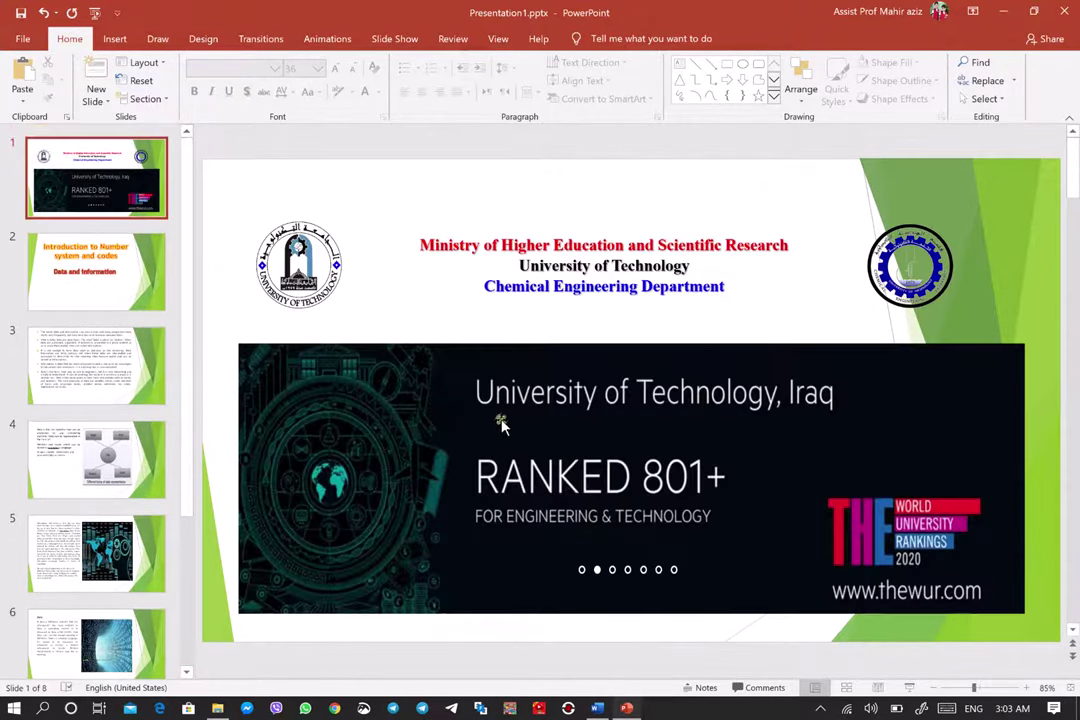
{"action": "left_click_drag", "start_coordinate": [520, 265], "coordinate": [670, 268]}
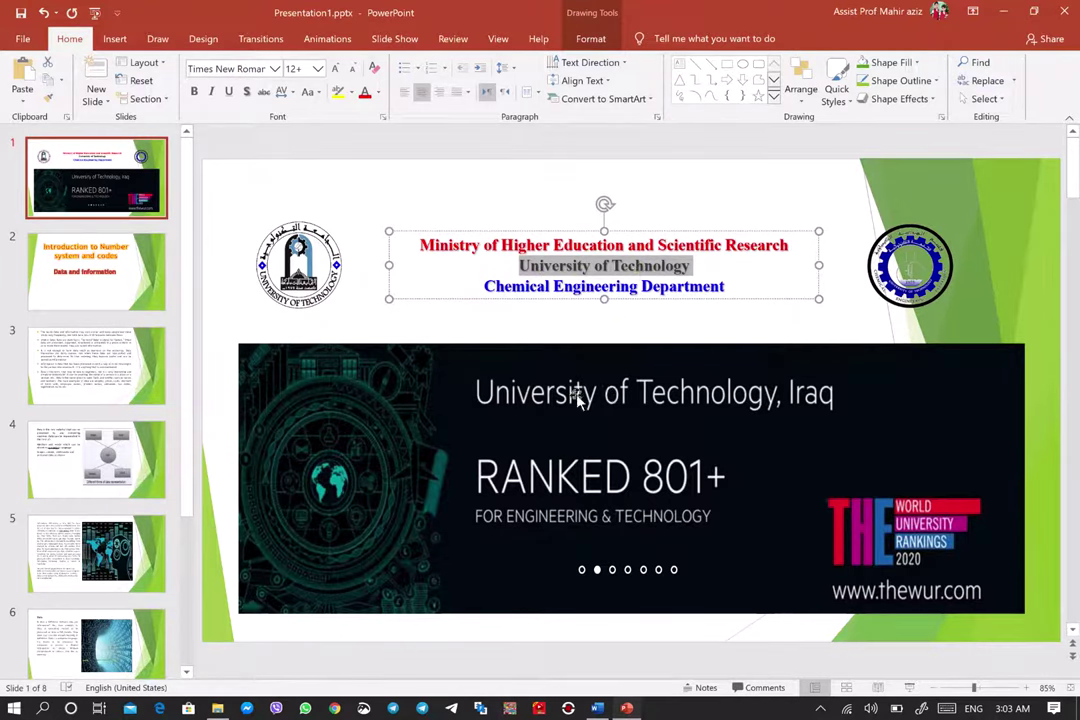
{"action": "left_click", "coordinate": [597, 708]}
{"action": "scroll", "coordinate": [400, 490], "scroll_direction": "down", "scroll_amount": 1}
{"action": "scroll", "coordinate": [383, 498], "scroll_direction": "down", "scroll_amount": 3}
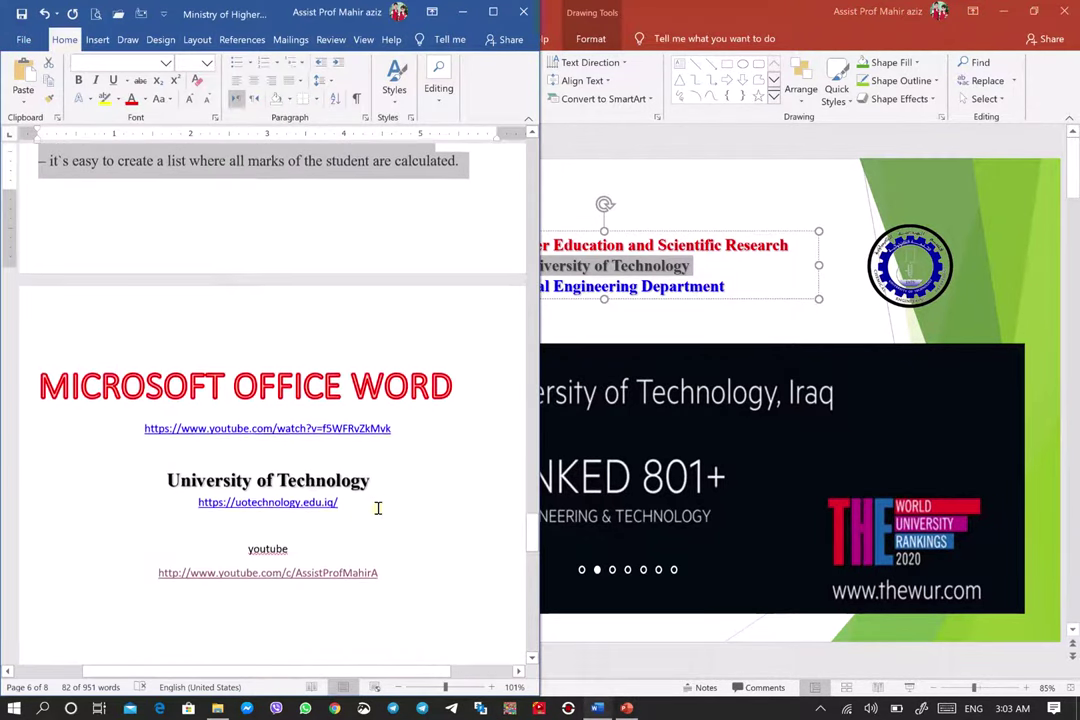
{"action": "left_click_drag", "start_coordinate": [199, 496], "coordinate": [346, 497]}
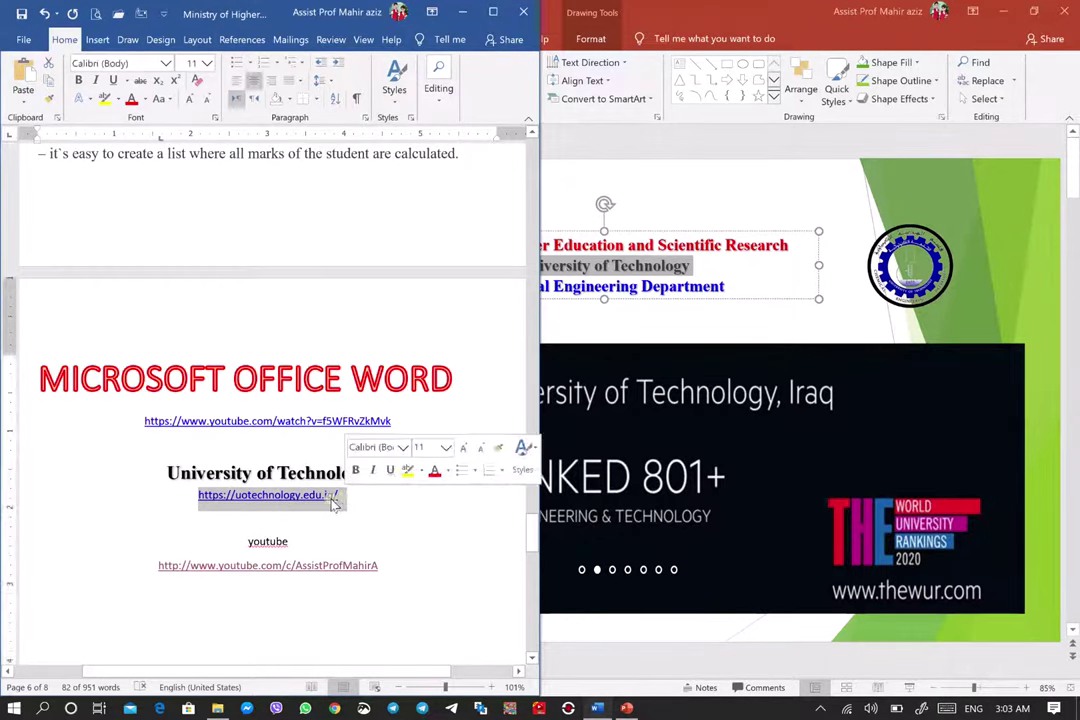
{"action": "right_click", "coordinate": [328, 497]}
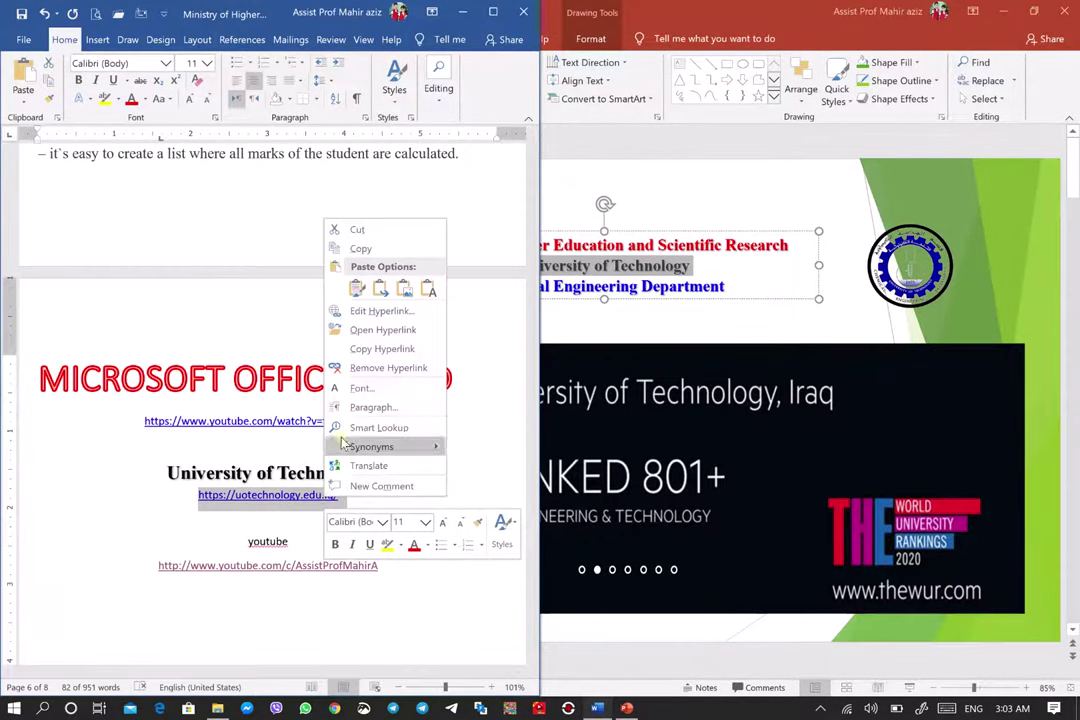
{"action": "left_click", "coordinate": [357, 248]}
{"action": "left_click", "coordinate": [588, 270]}
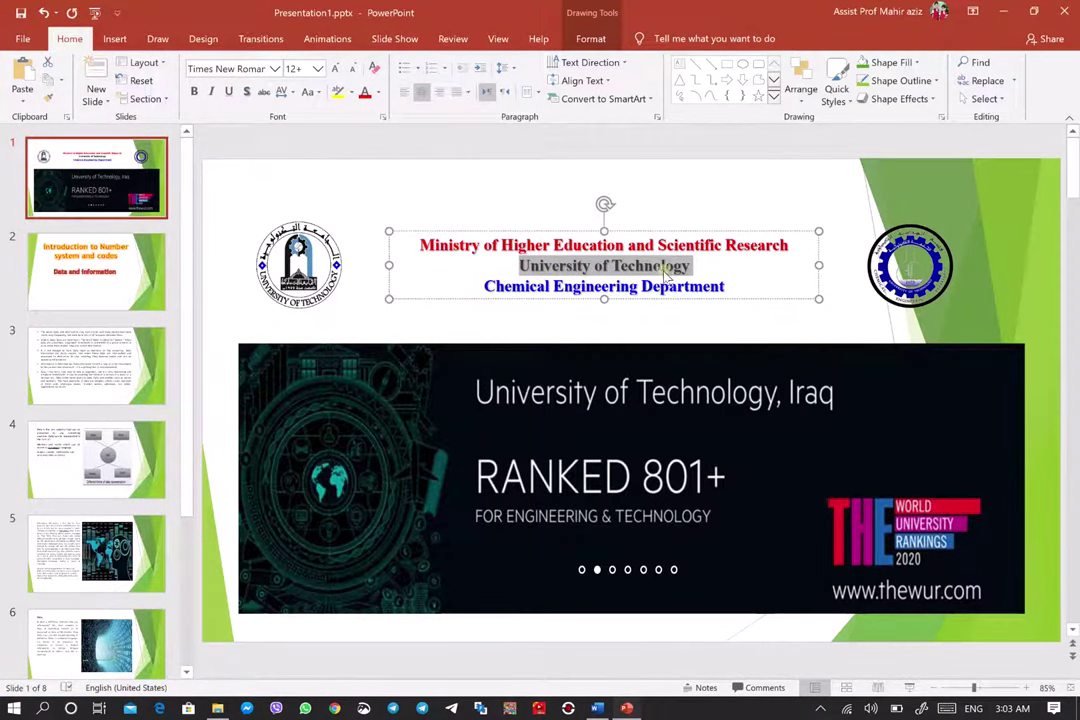
{"action": "left_click", "coordinate": [115, 40]}
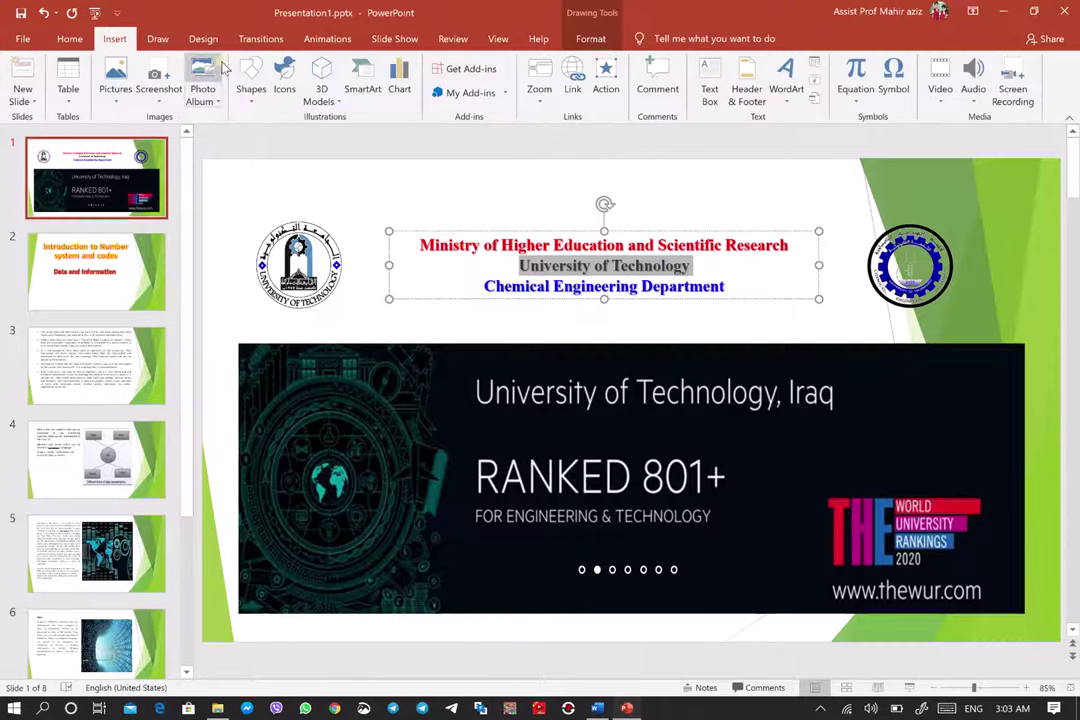
{"action": "left_click", "coordinate": [573, 90]}
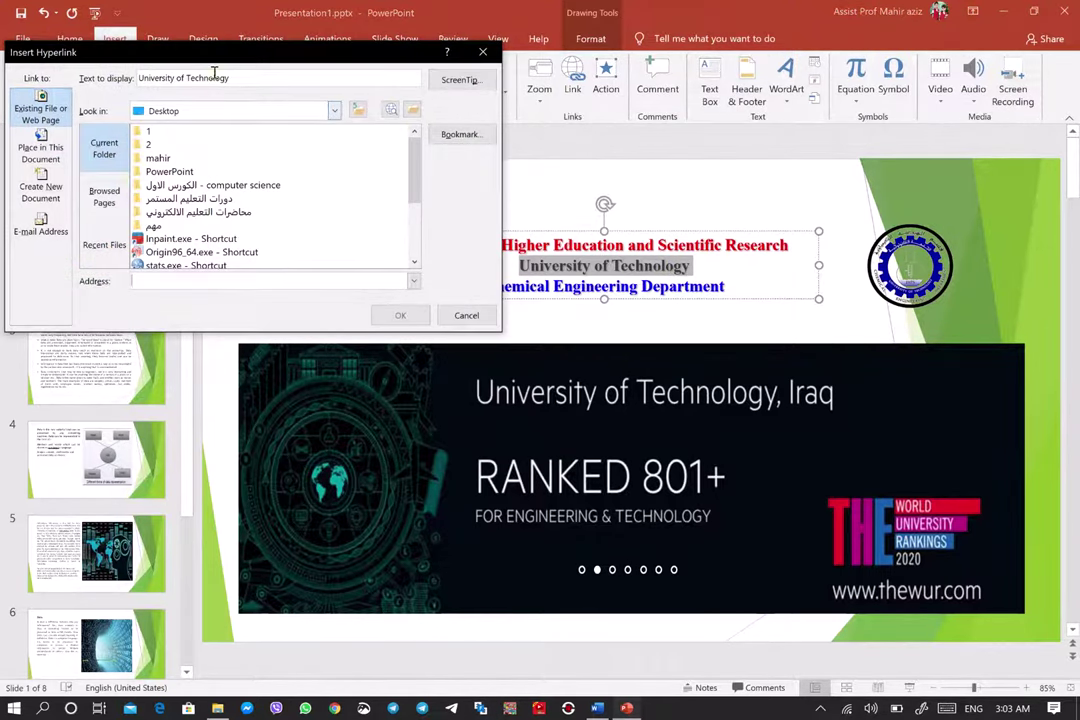
{"action": "left_click_drag", "start_coordinate": [236, 53], "coordinate": [338, 84]}
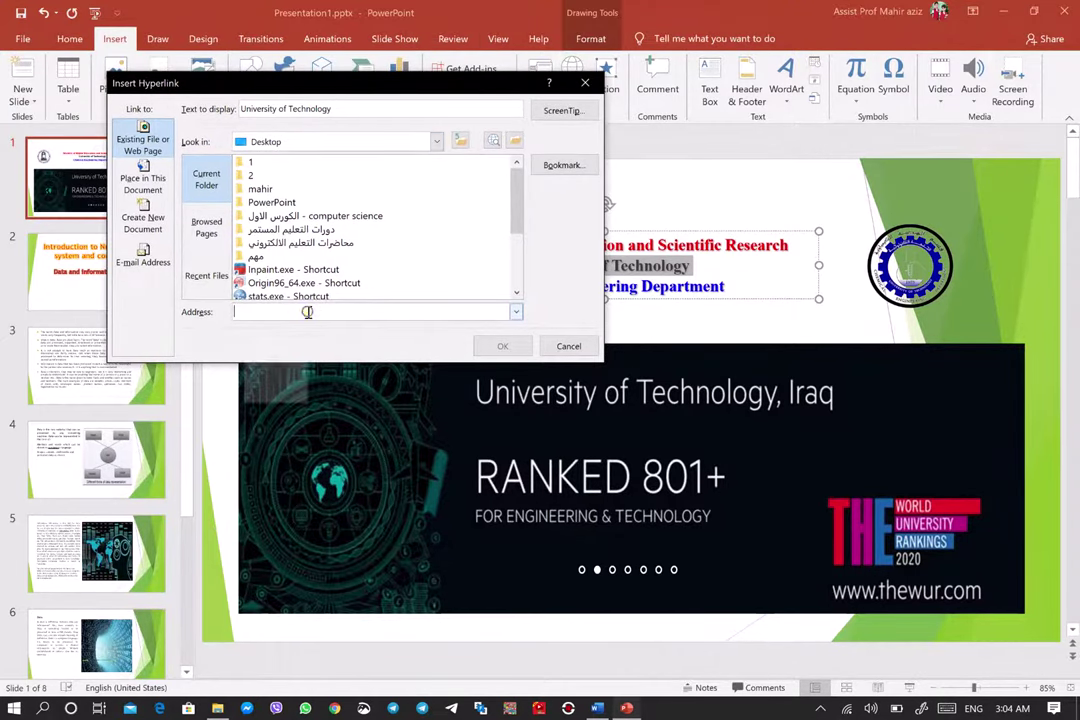
{"action": "right_click", "coordinate": [247, 314]}
{"action": "left_click", "coordinate": [280, 358]}
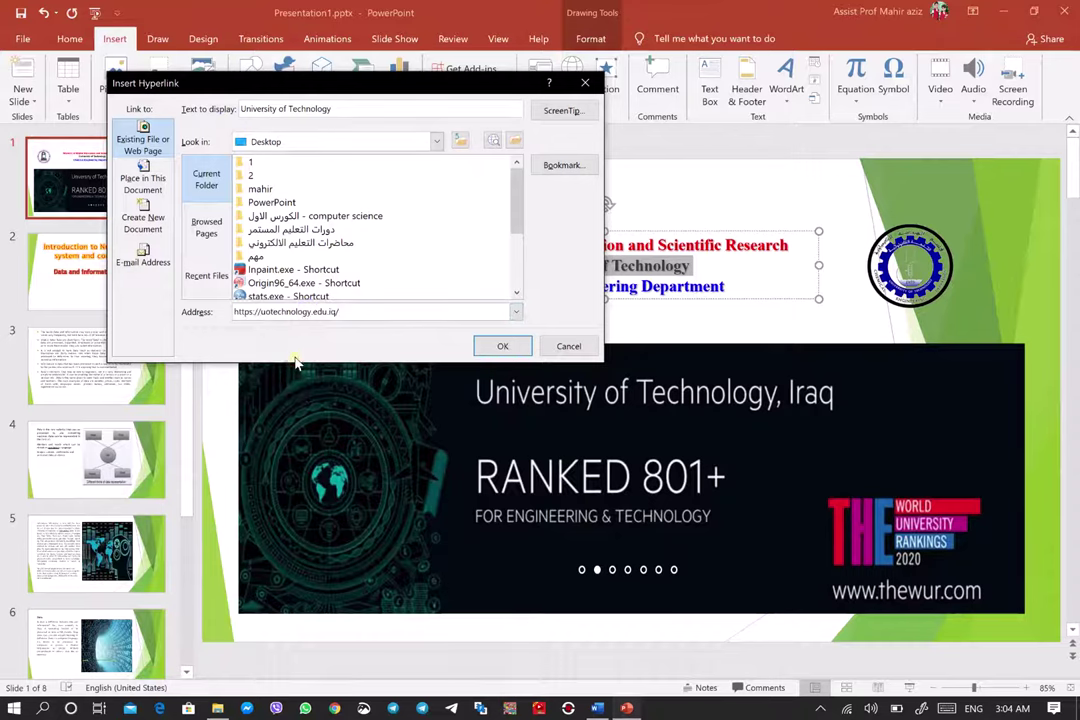
{"action": "left_click", "coordinate": [496, 346]}
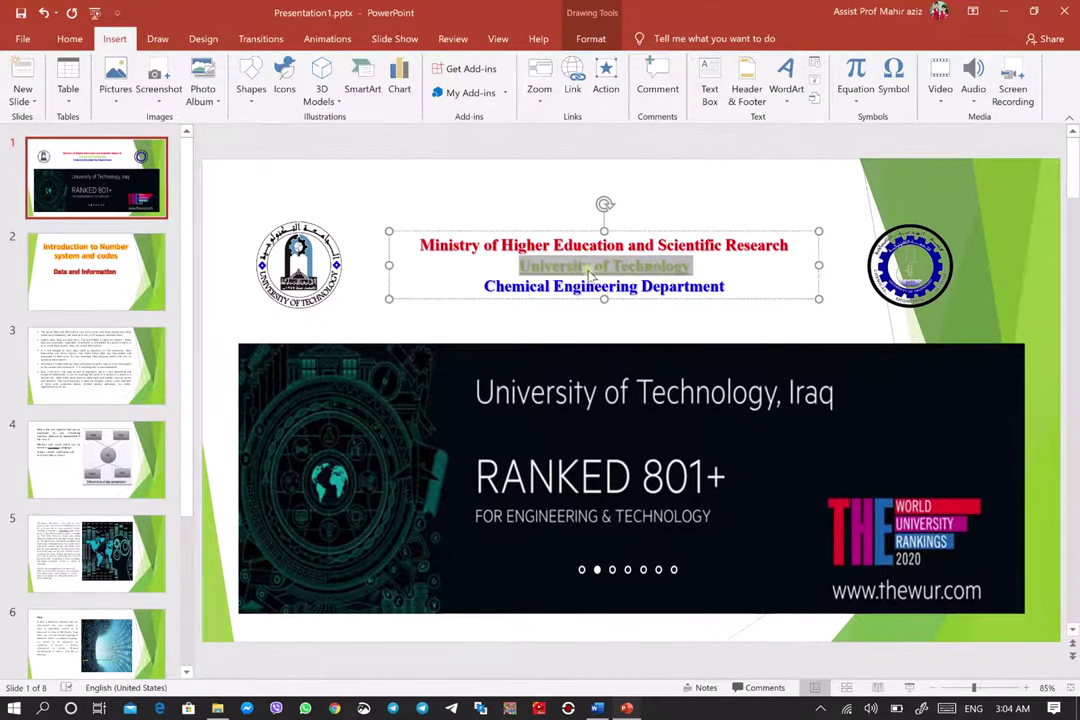
Ctrl+click the title slide's University of Technology link to open uotechnology.edu.iq in Edge
{"action": "left_click", "coordinate": [707, 270]}
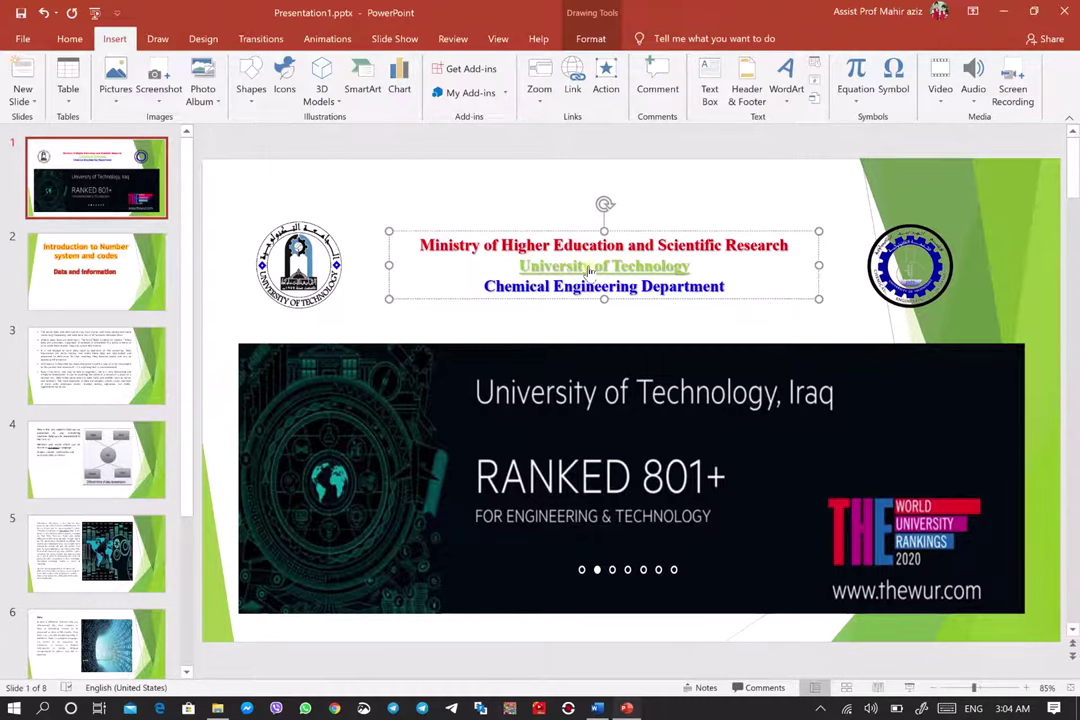
{"action": "left_click", "coordinate": [583, 263]}
{"action": "left_click", "coordinate": [585, 263], "text": "ctrl"}
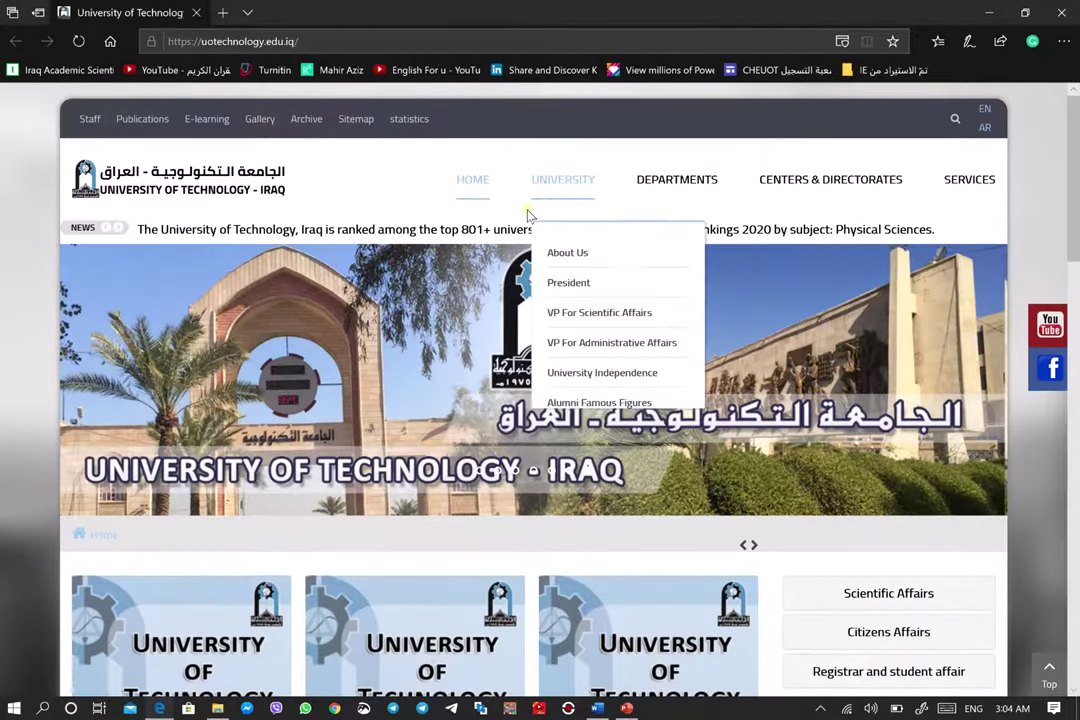
{"action": "mouse_move", "coordinate": [563, 179]}
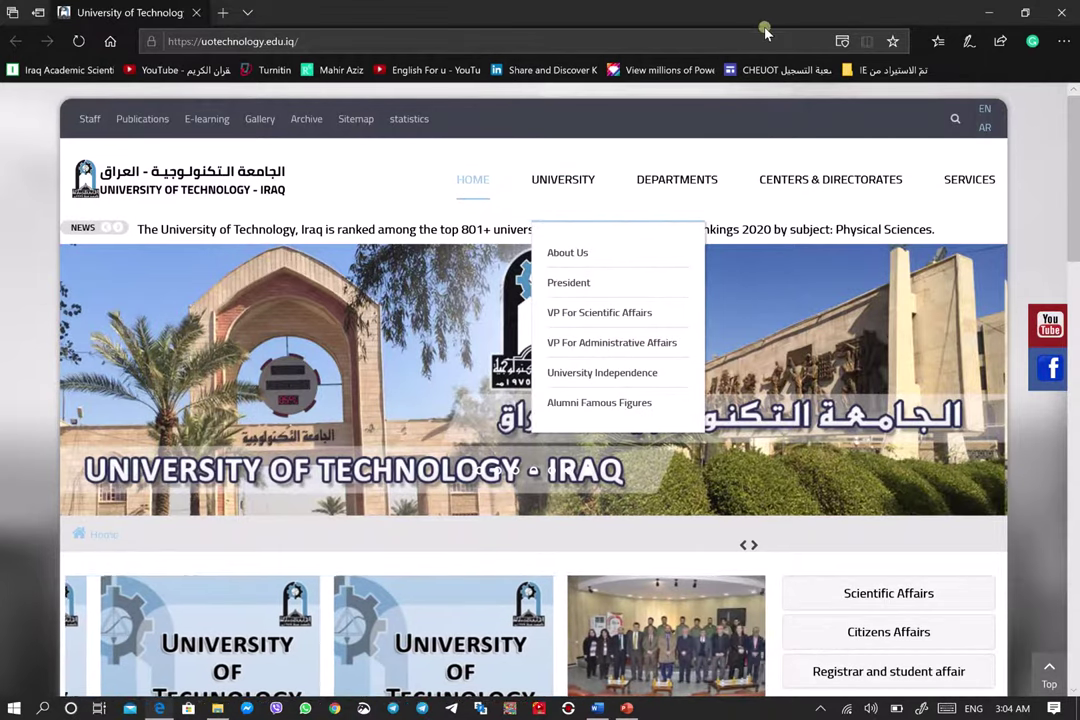
Close the Edge window showing the University of Technology homepage to get back to PowerPoint
{"action": "left_click", "coordinate": [1058, 16]}
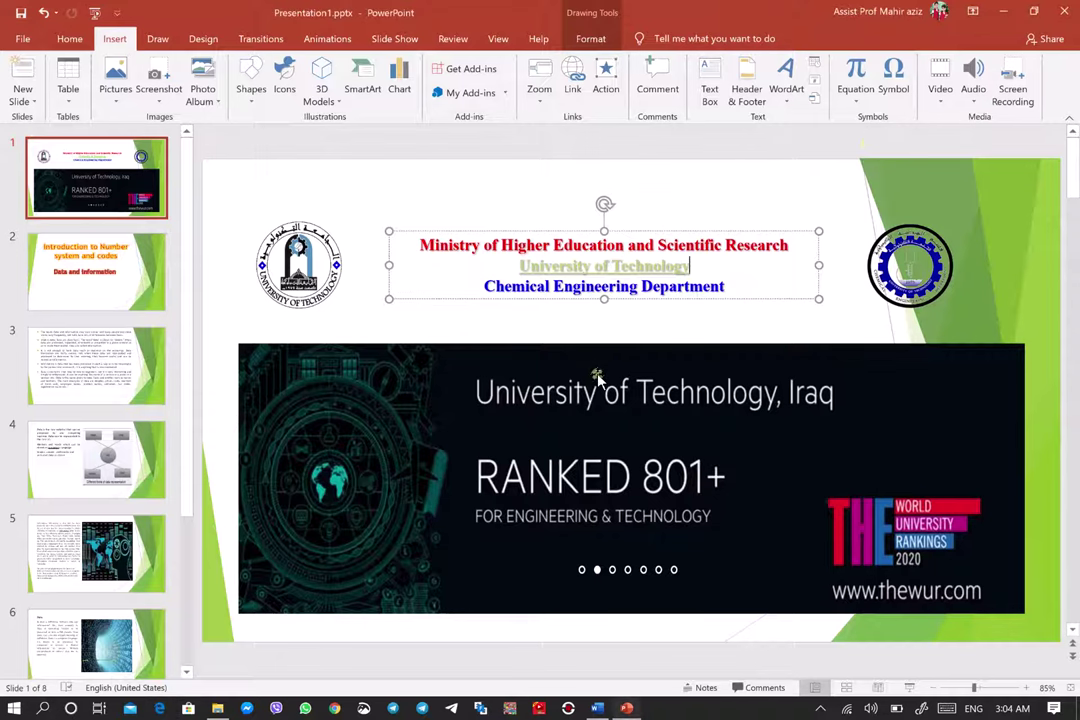
Browse the slide thumbnails, then select slide 3 and then slide 2, 'Introduction to Number system and codes'
{"action": "scroll", "coordinate": [575, 440], "scroll_direction": "down", "scroll_amount": 3}
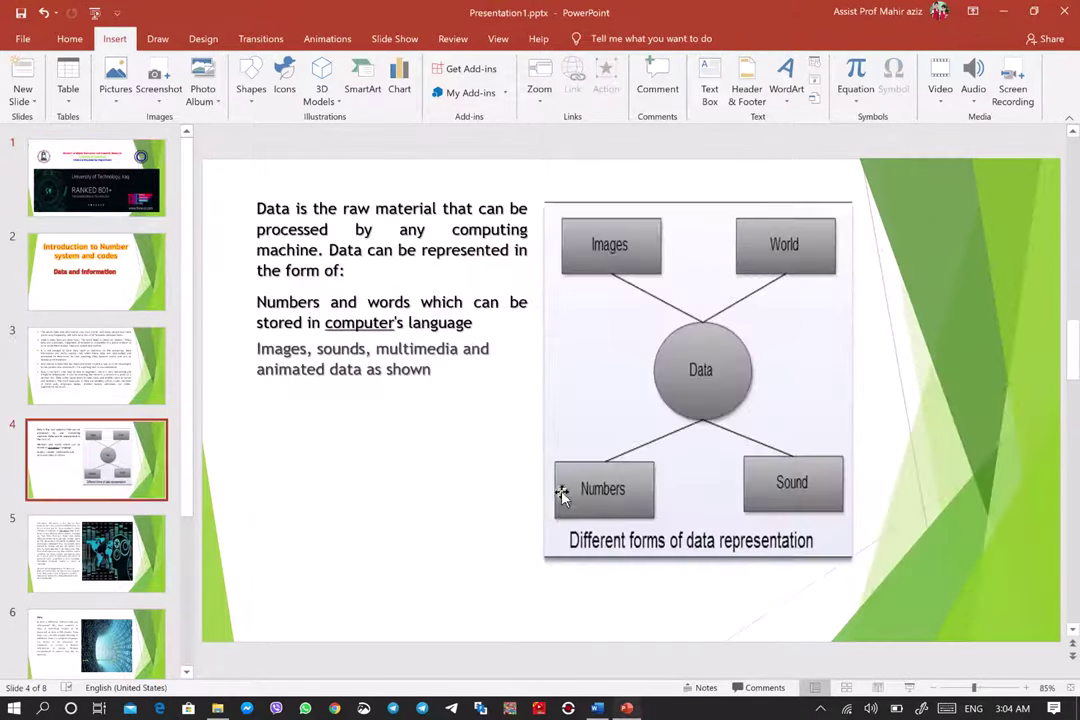
{"action": "scroll", "coordinate": [543, 503], "scroll_direction": "down", "scroll_amount": 3}
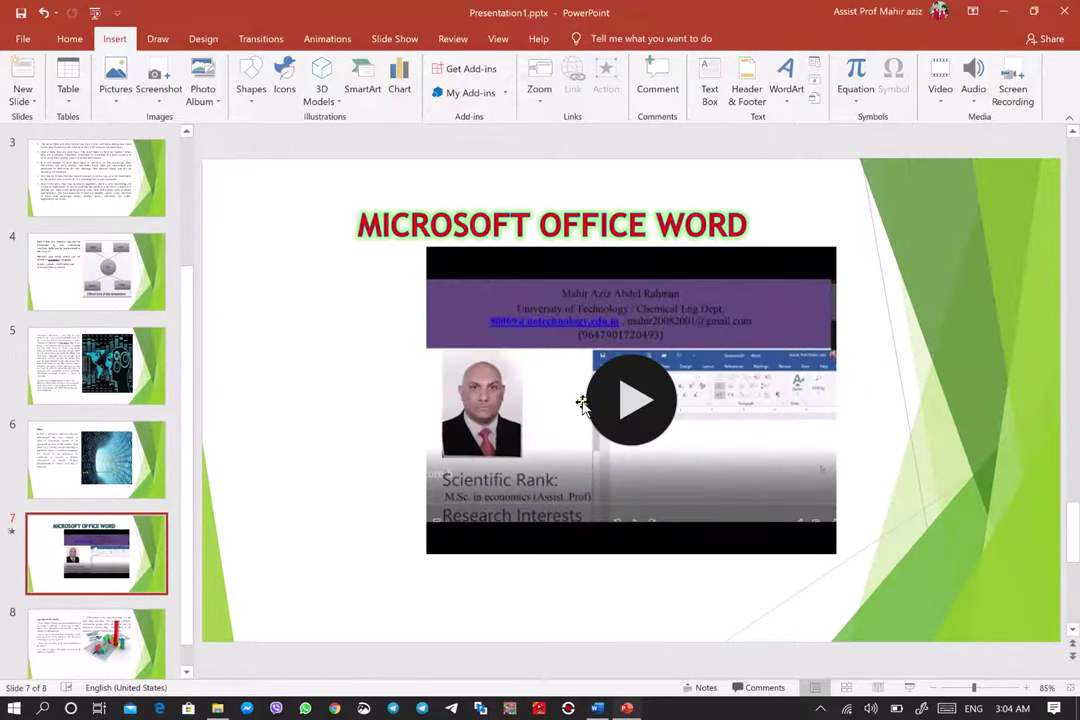
{"action": "scroll", "coordinate": [567, 425], "scroll_direction": "down", "scroll_amount": 1}
{"action": "scroll", "coordinate": [563, 428], "scroll_direction": "up", "scroll_amount": 3}
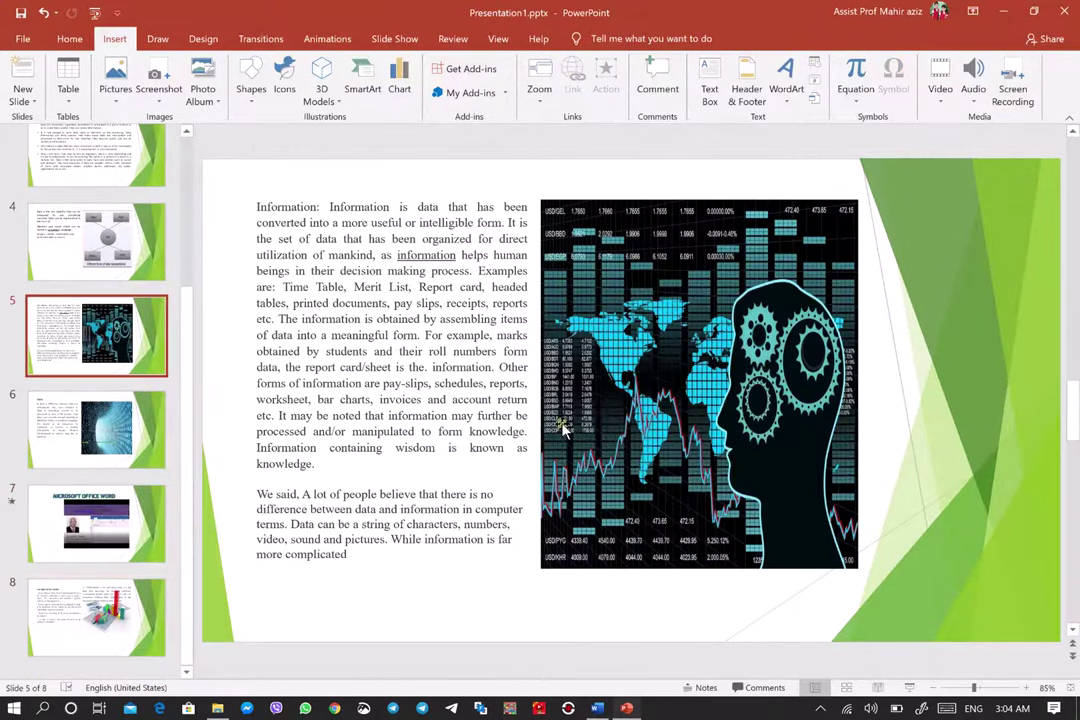
{"action": "scroll", "coordinate": [562, 425], "scroll_direction": "down", "scroll_amount": 3}
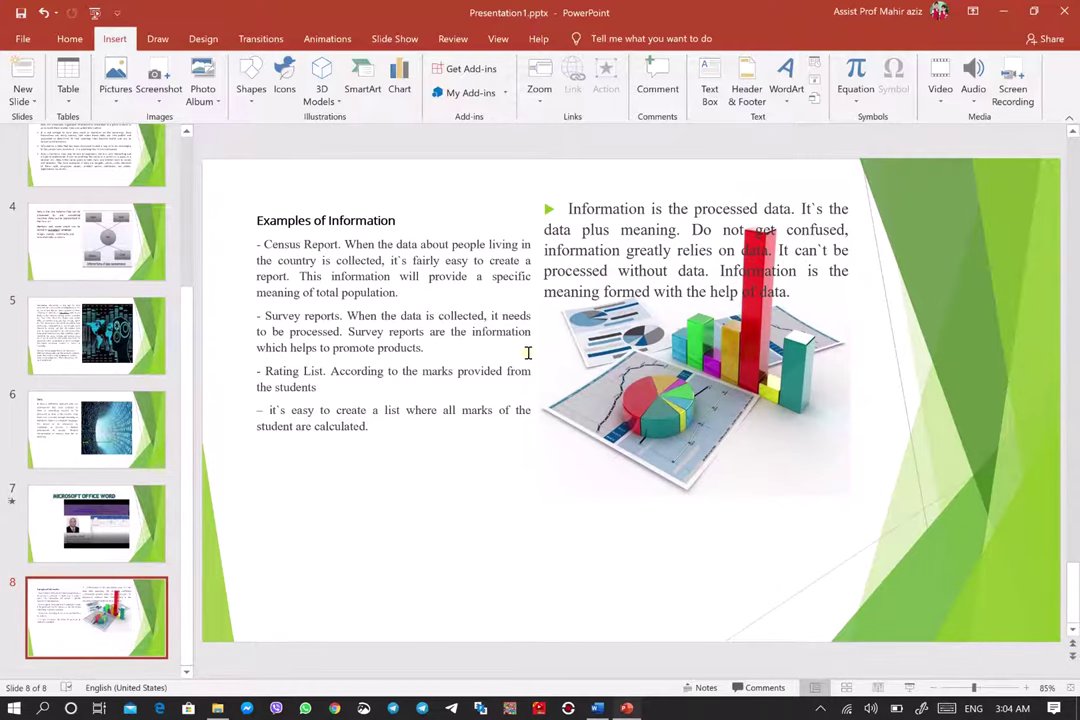
{"action": "scroll", "coordinate": [520, 380], "scroll_direction": "up", "scroll_amount": 1}
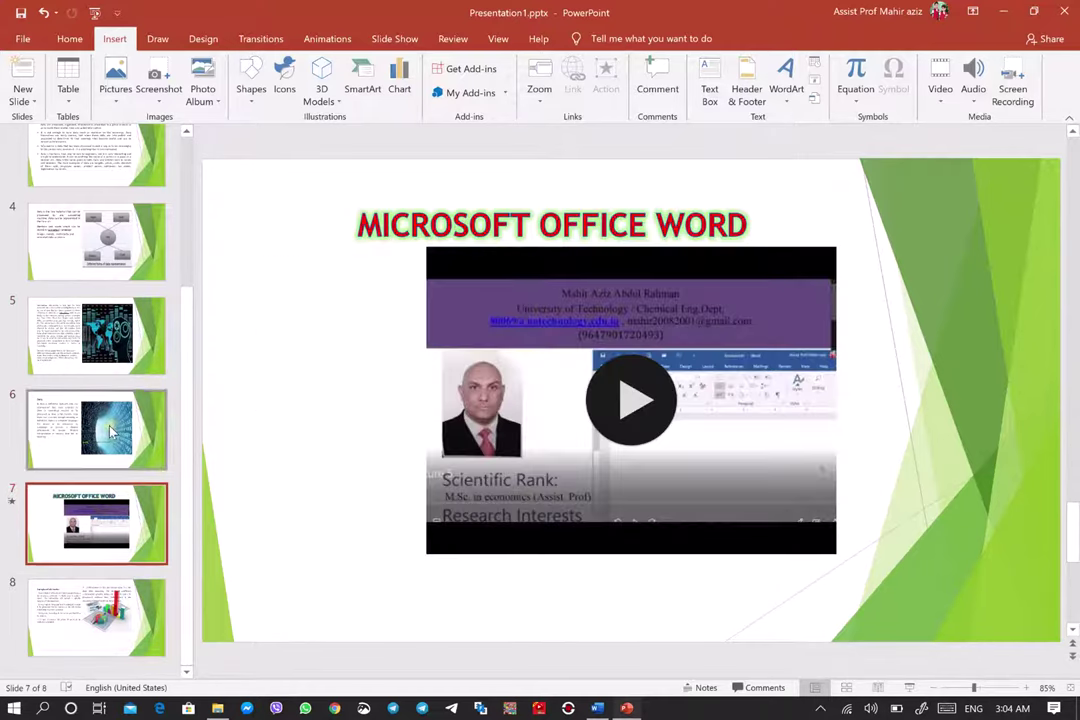
{"action": "scroll", "coordinate": [513, 386], "scroll_direction": "up", "scroll_amount": 1}
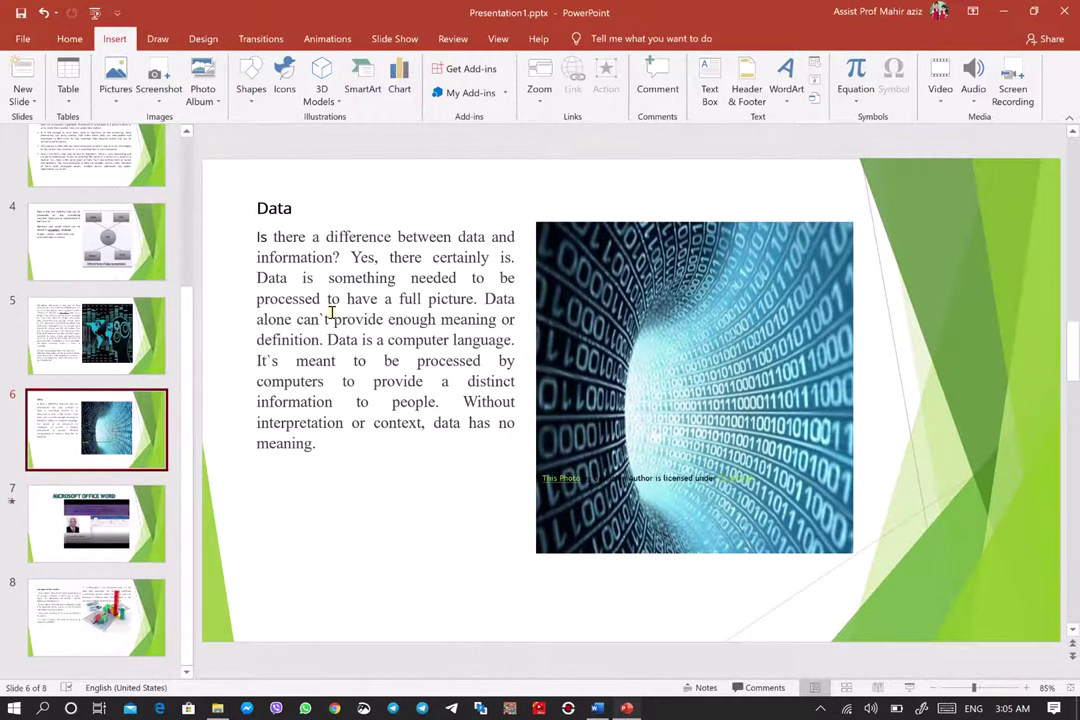
{"action": "scroll", "coordinate": [335, 316], "scroll_direction": "up", "scroll_amount": 4}
{"action": "scroll", "coordinate": [344, 320], "scroll_direction": "up", "scroll_amount": 1}
{"action": "scroll", "coordinate": [344, 320], "scroll_direction": "down", "scroll_amount": 5}
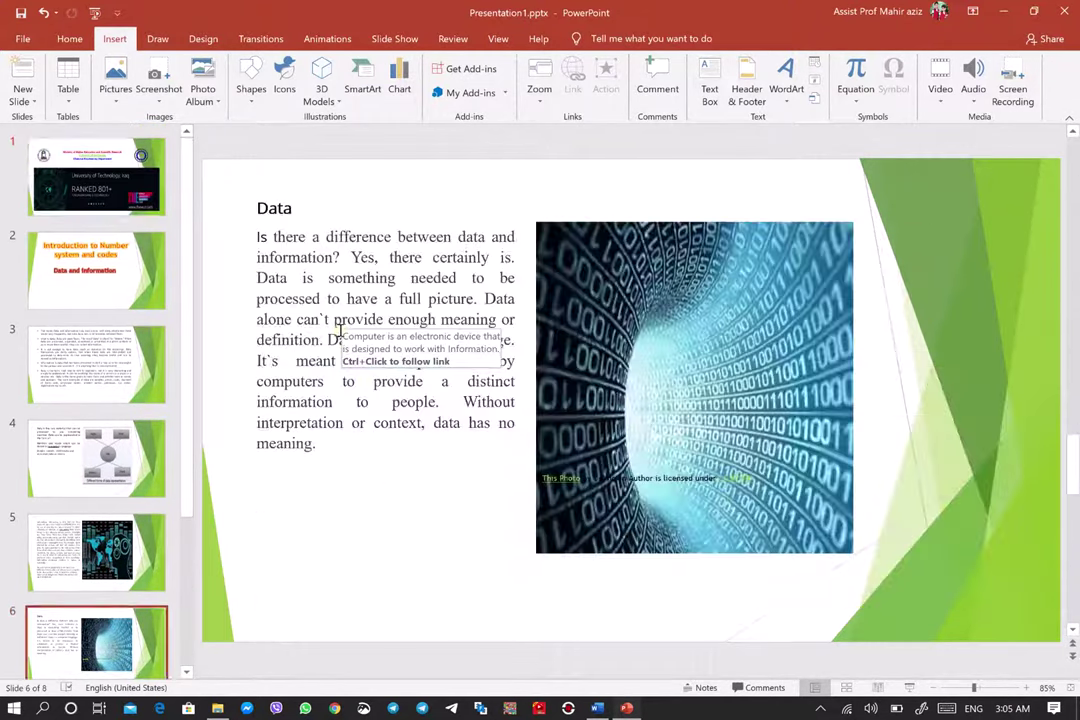
{"action": "left_click", "coordinate": [110, 250]}
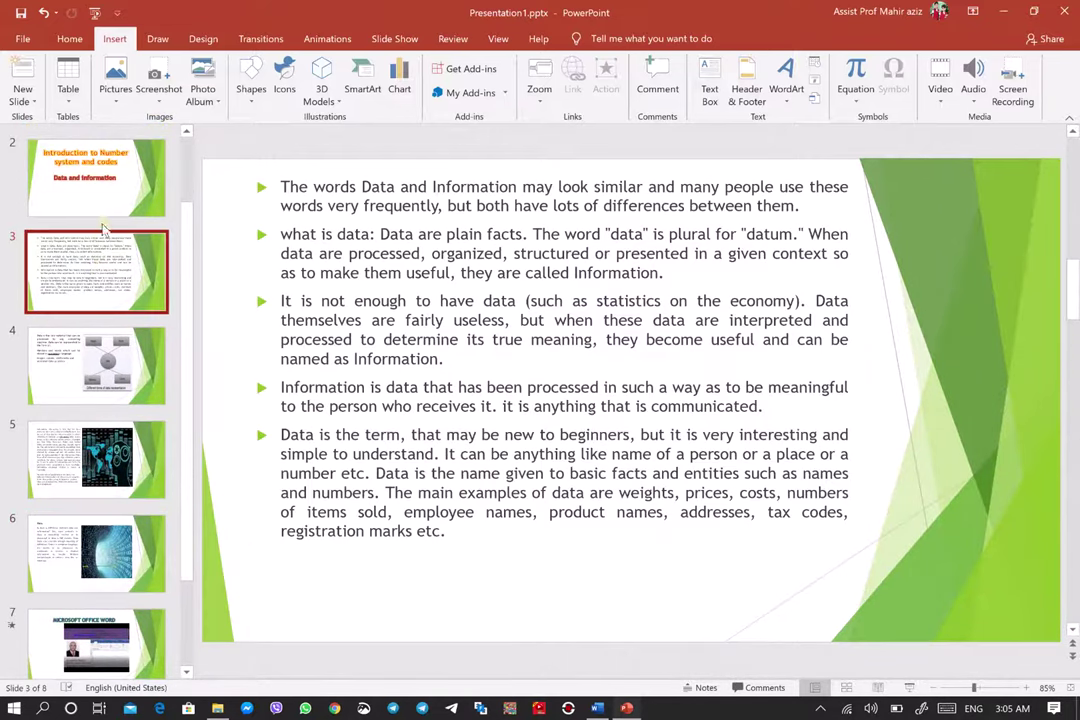
{"action": "left_click", "coordinate": [100, 205]}
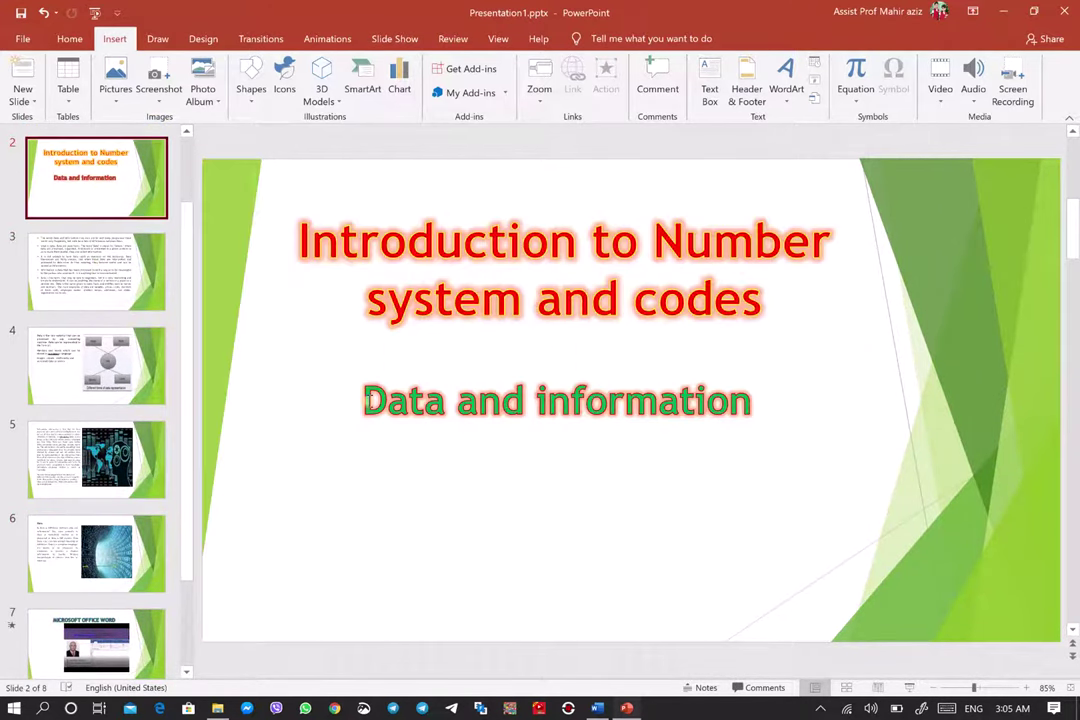
Hyperlink slide 6's Data heading to Slide 1 through Place in This Document
{"action": "left_click_drag", "start_coordinate": [367, 402], "coordinate": [430, 410]}
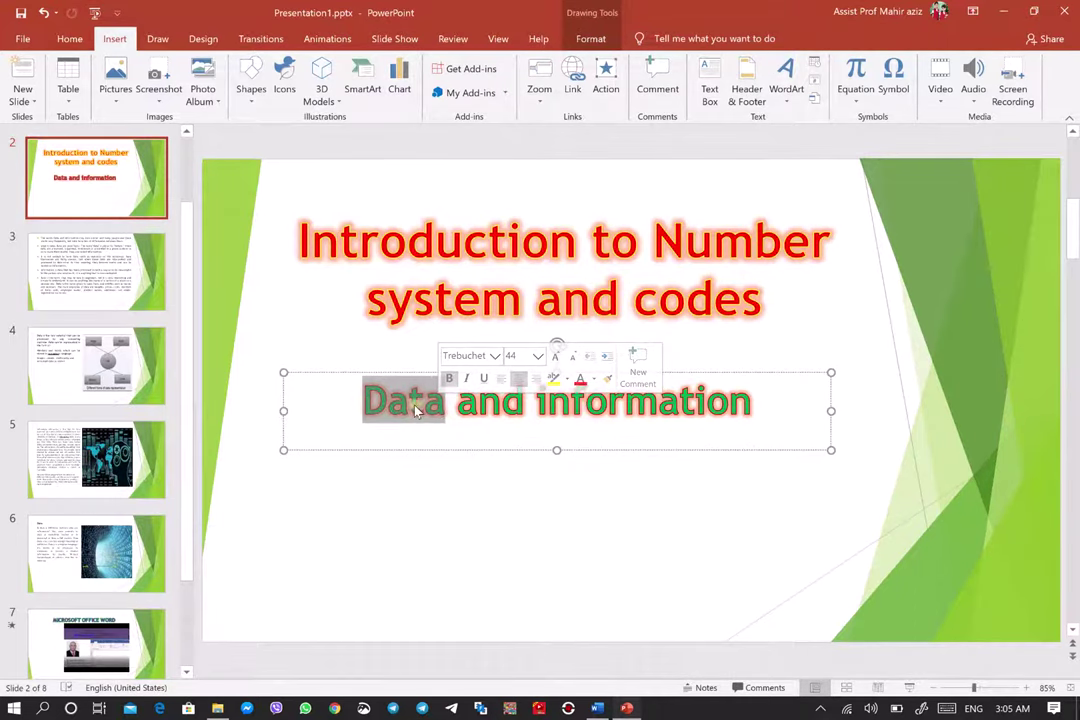
{"action": "left_click", "coordinate": [70, 560]}
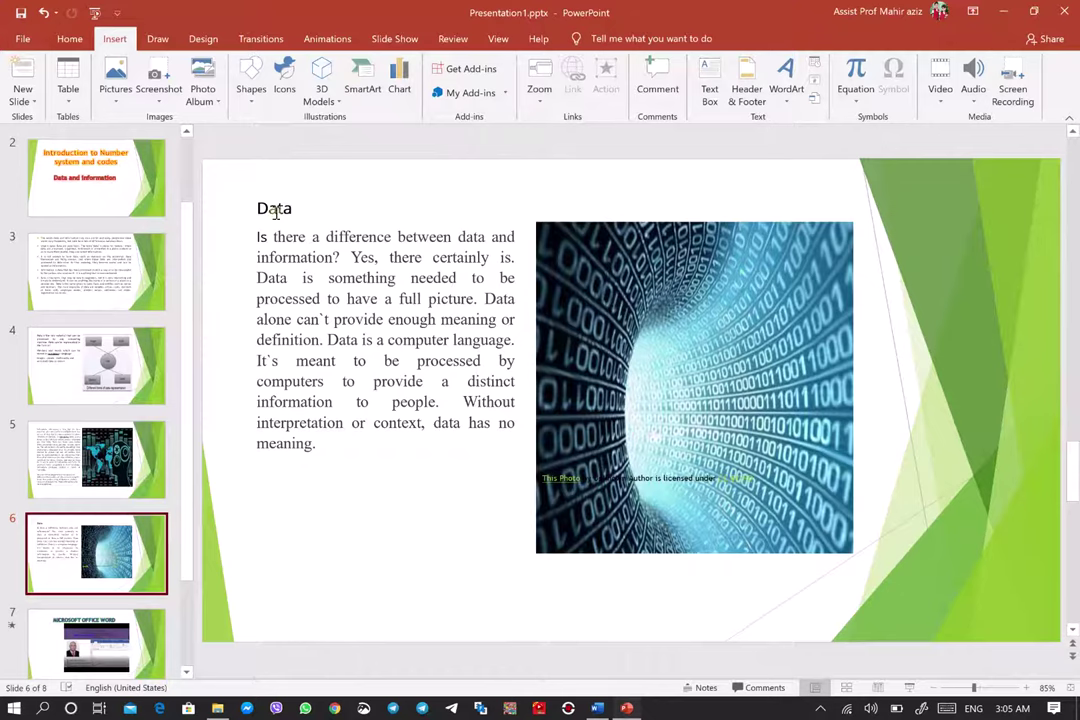
{"action": "left_click_drag", "start_coordinate": [258, 208], "coordinate": [292, 207]}
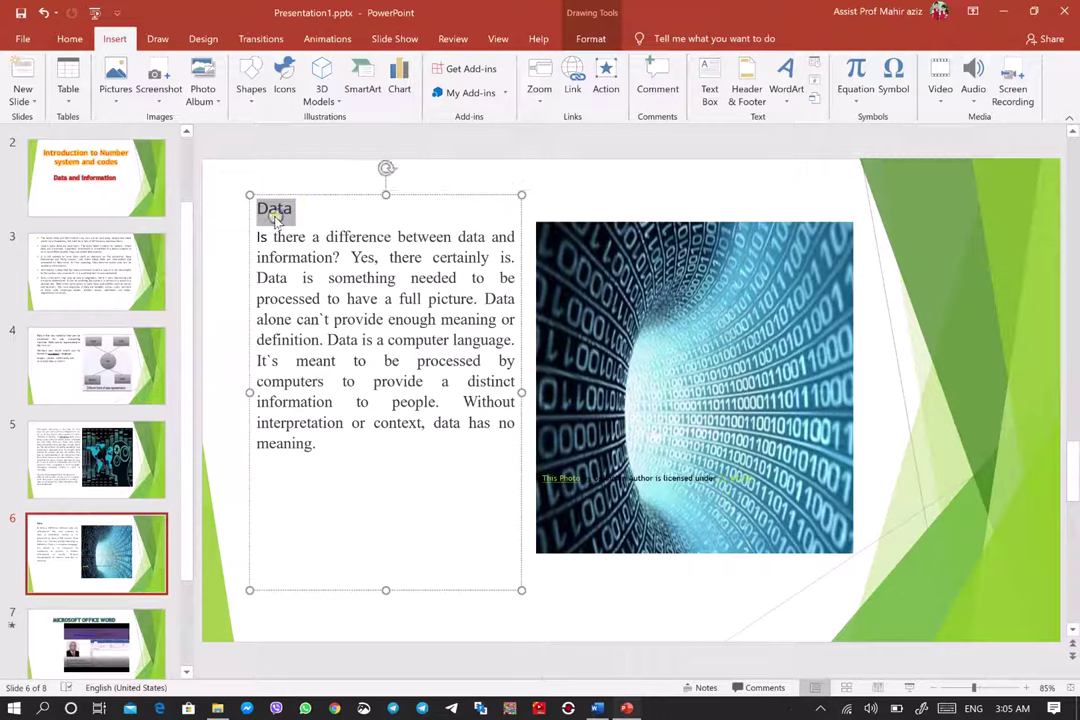
{"action": "right_click", "coordinate": [277, 216]}
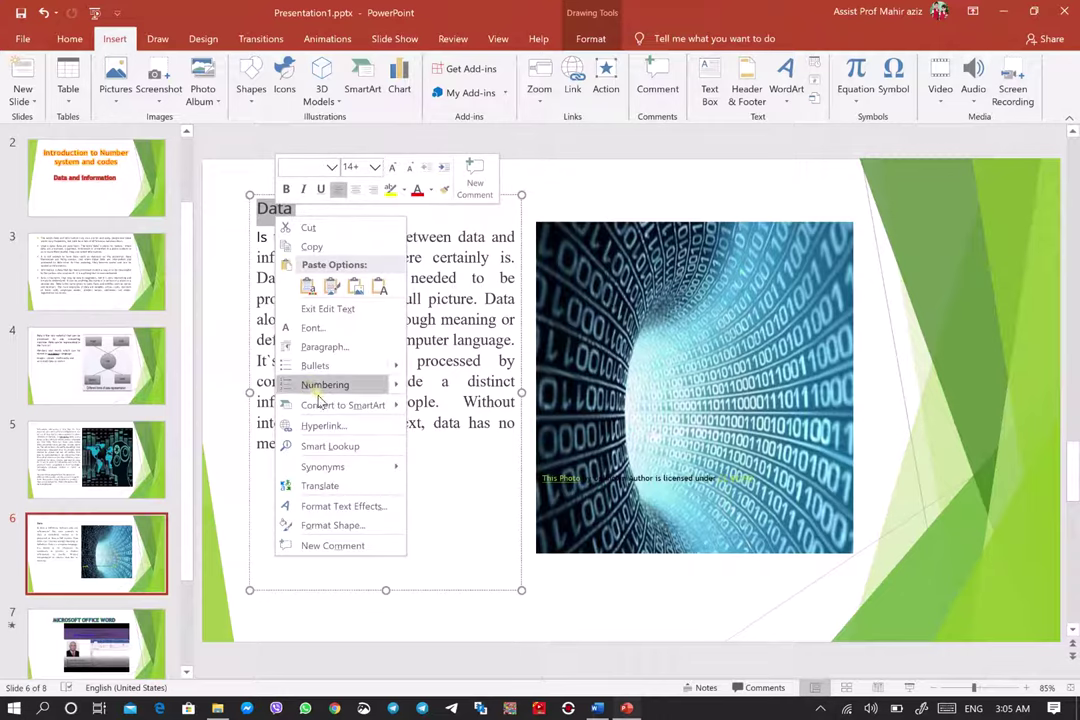
{"action": "left_click", "coordinate": [325, 425]}
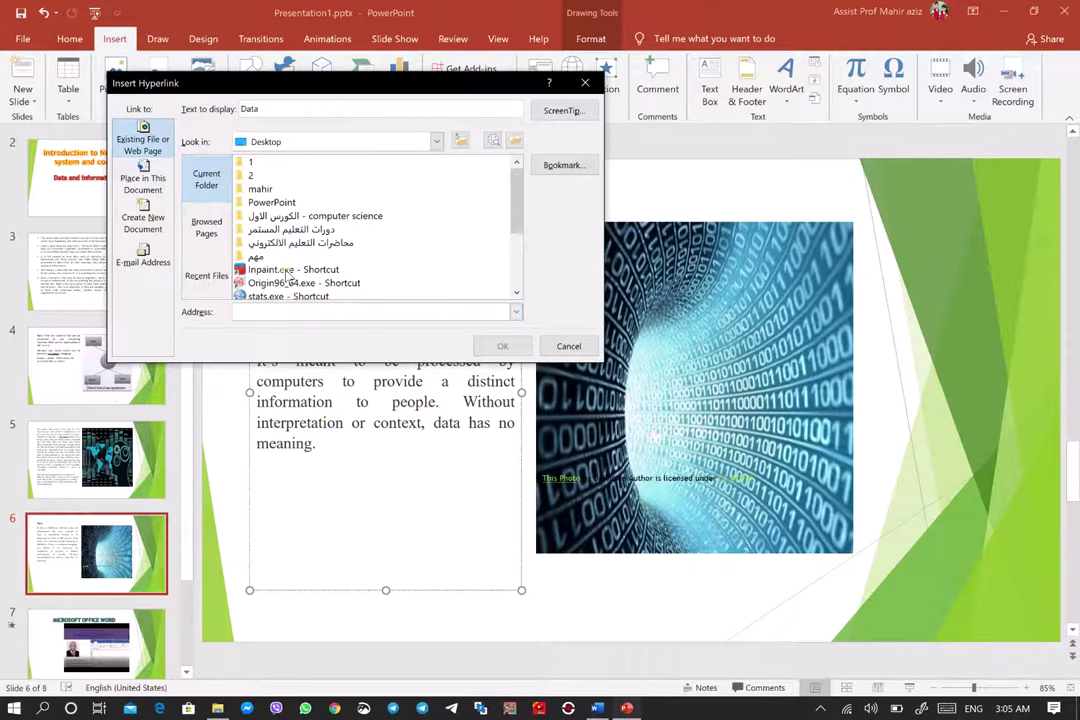
{"action": "left_click", "coordinate": [143, 180]}
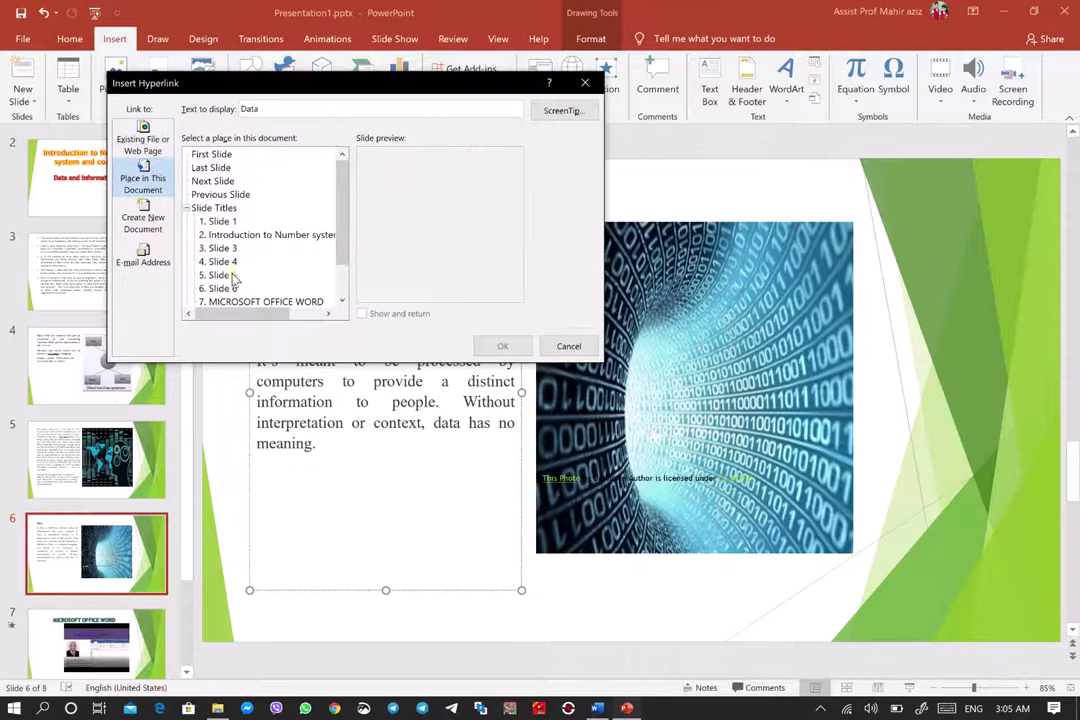
{"action": "left_click", "coordinate": [220, 221]}
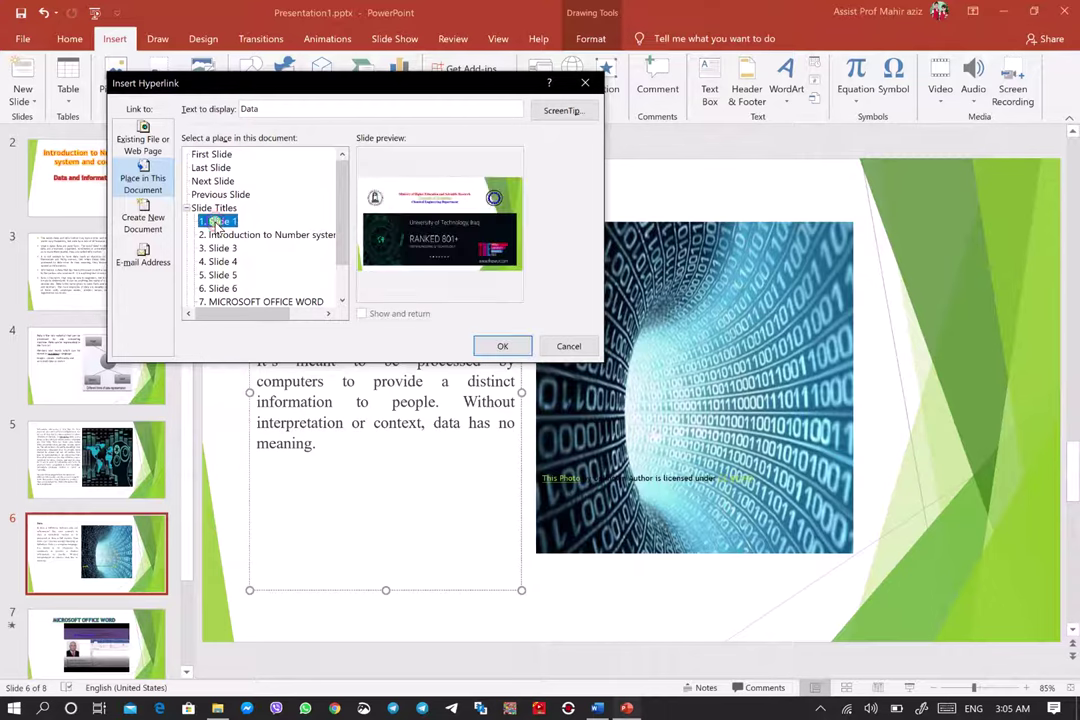
{"action": "left_click", "coordinate": [499, 347]}
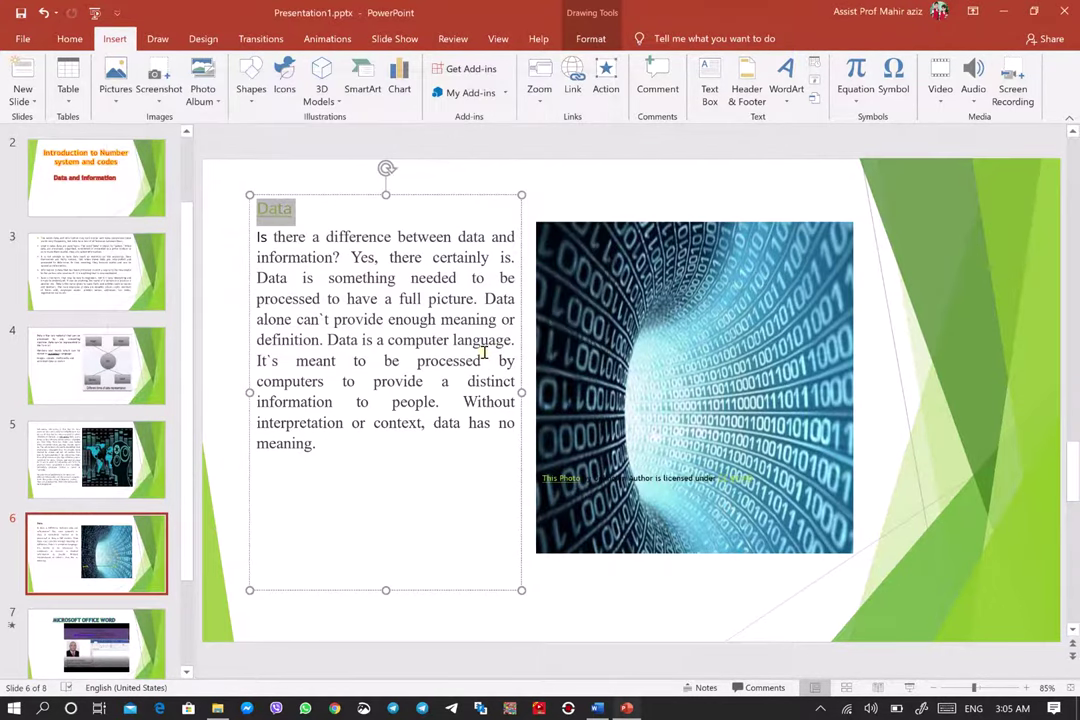
Undo the Data heading's hyperlink and scroll back up to slide 1
{"action": "left_click", "coordinate": [278, 215]}
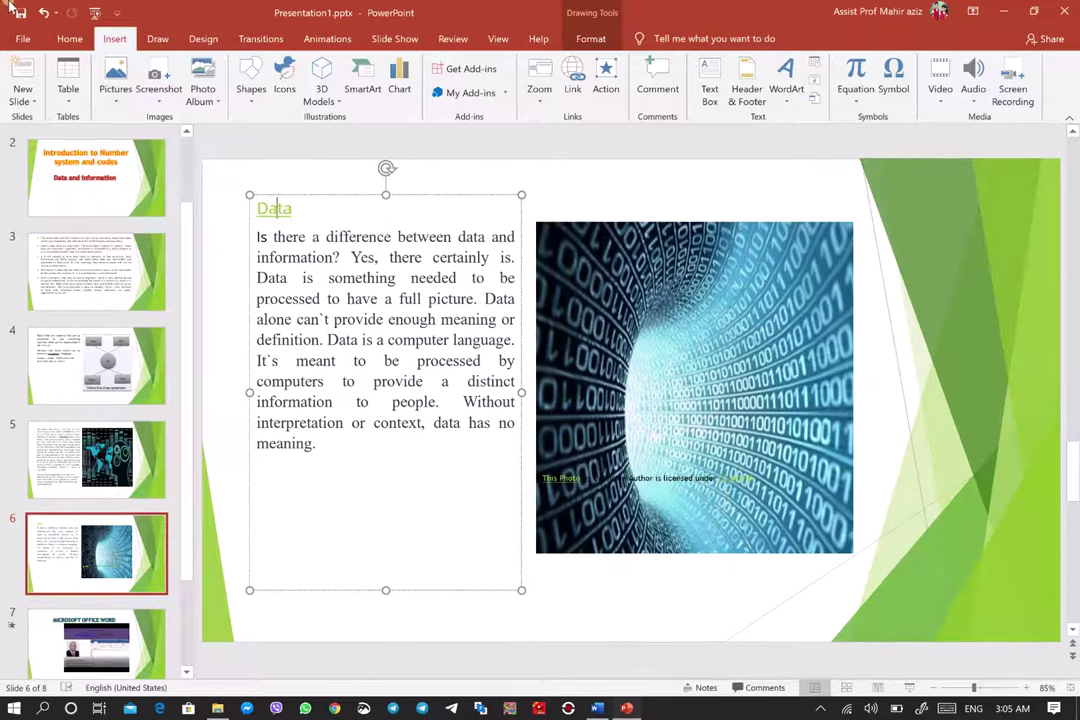
{"action": "left_click", "coordinate": [43, 12]}
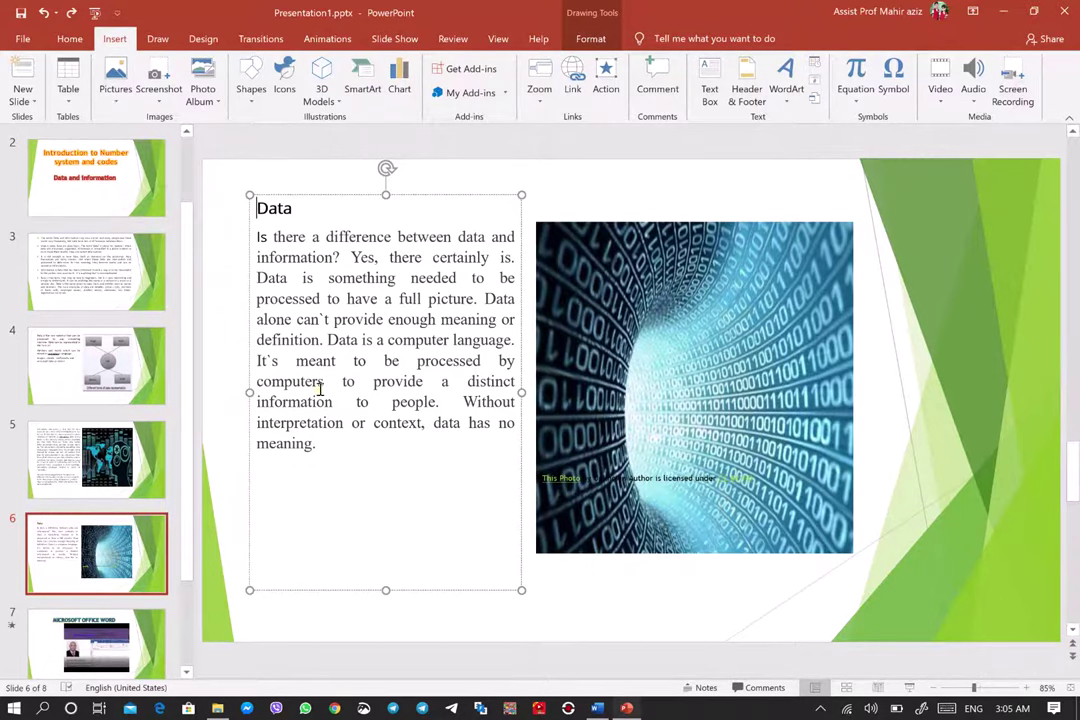
{"action": "scroll", "coordinate": [262, 380], "scroll_direction": "up", "scroll_amount": 5}
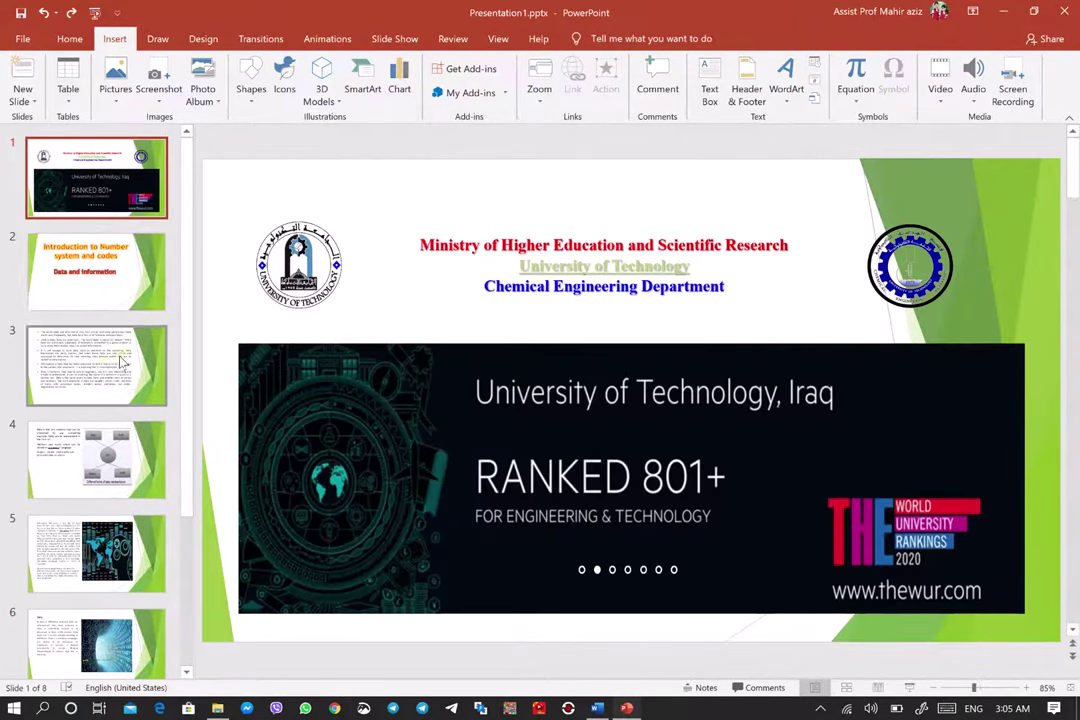
Hyperlink the word Data in slide 2's subtitle to Slide 6, then Ctrl+click it to jump there
{"action": "left_click", "coordinate": [92, 290]}
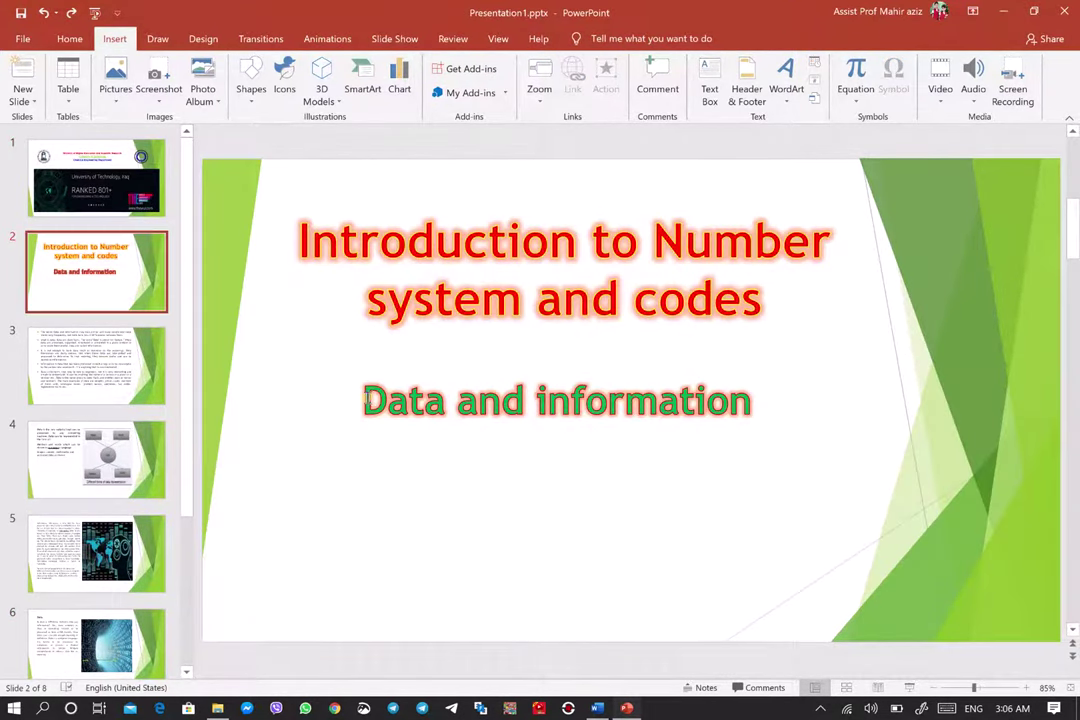
{"action": "left_click_drag", "start_coordinate": [364, 401], "coordinate": [445, 401]}
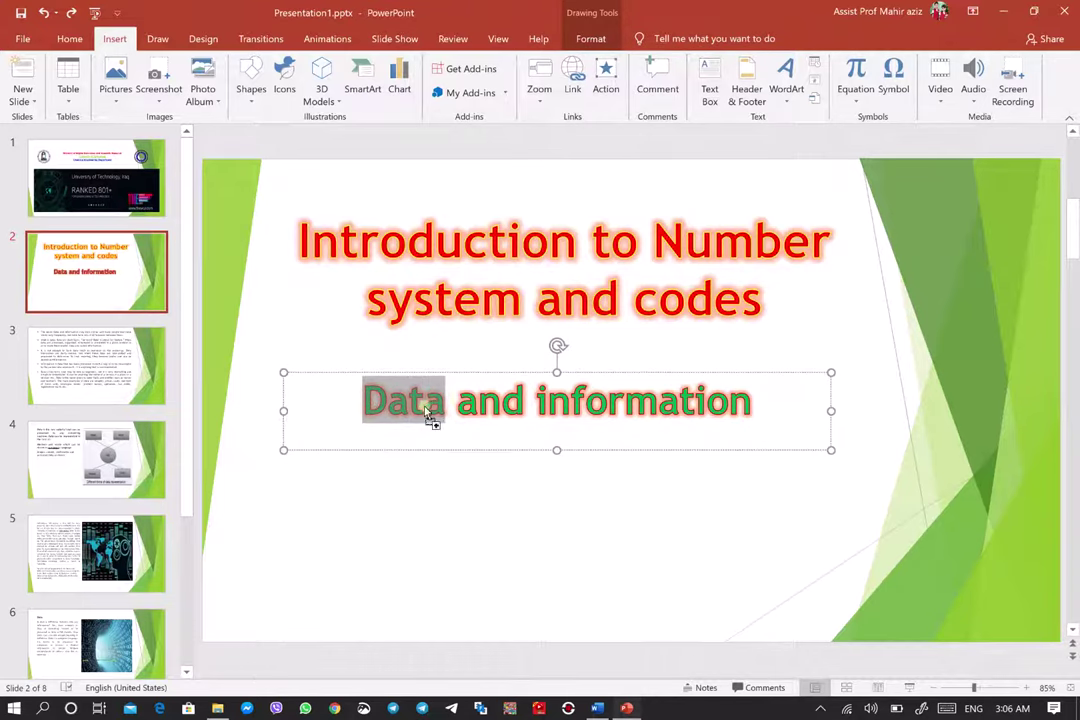
{"action": "right_click", "coordinate": [429, 413]}
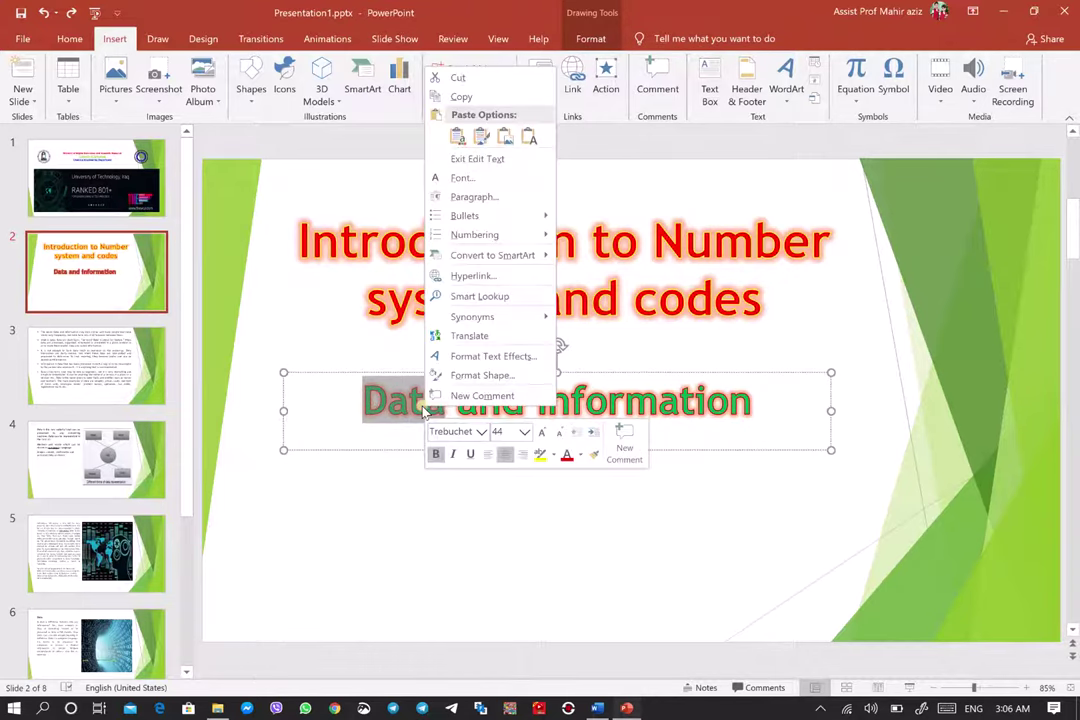
{"action": "left_click", "coordinate": [480, 277]}
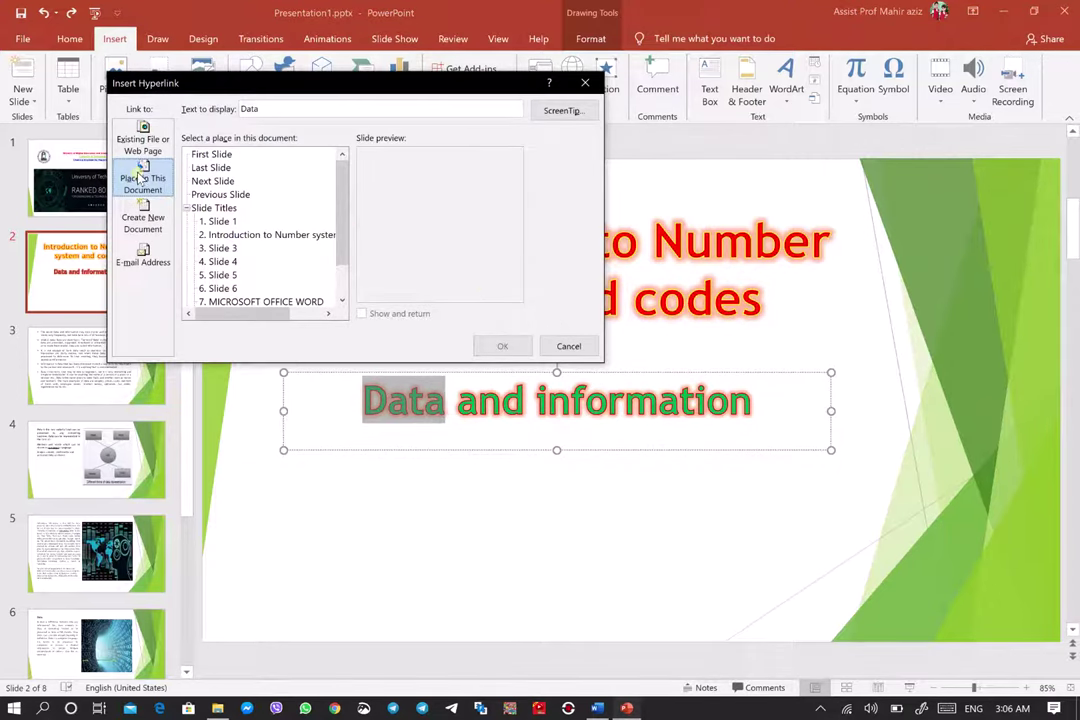
{"action": "left_click", "coordinate": [225, 288]}
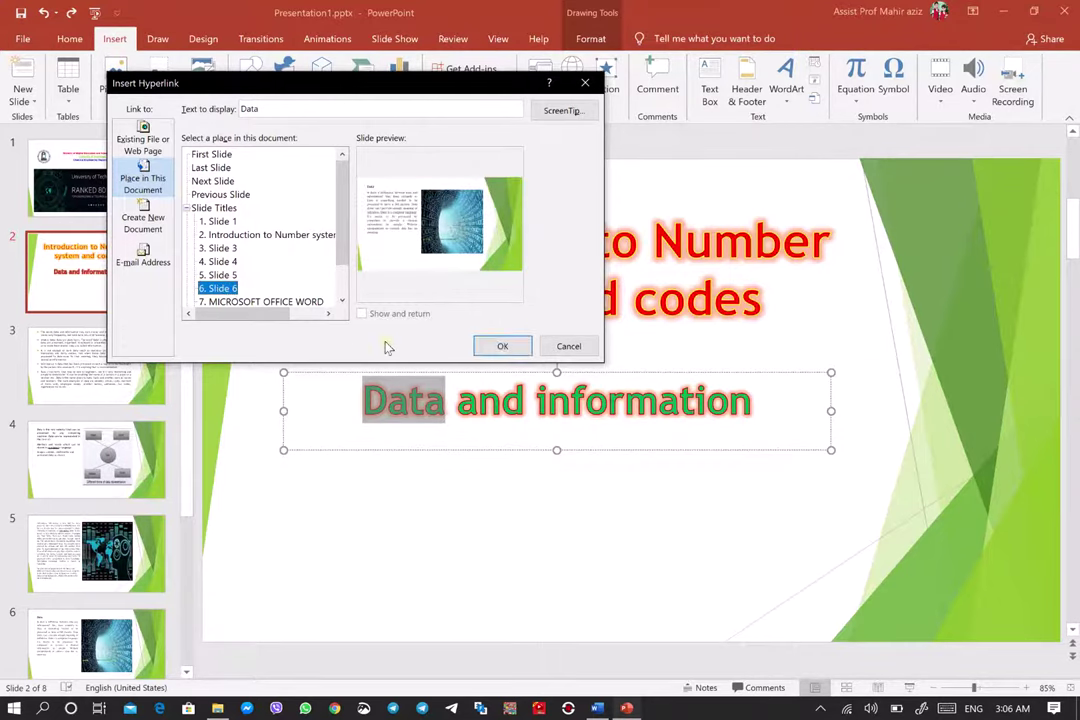
{"action": "left_click", "coordinate": [501, 347]}
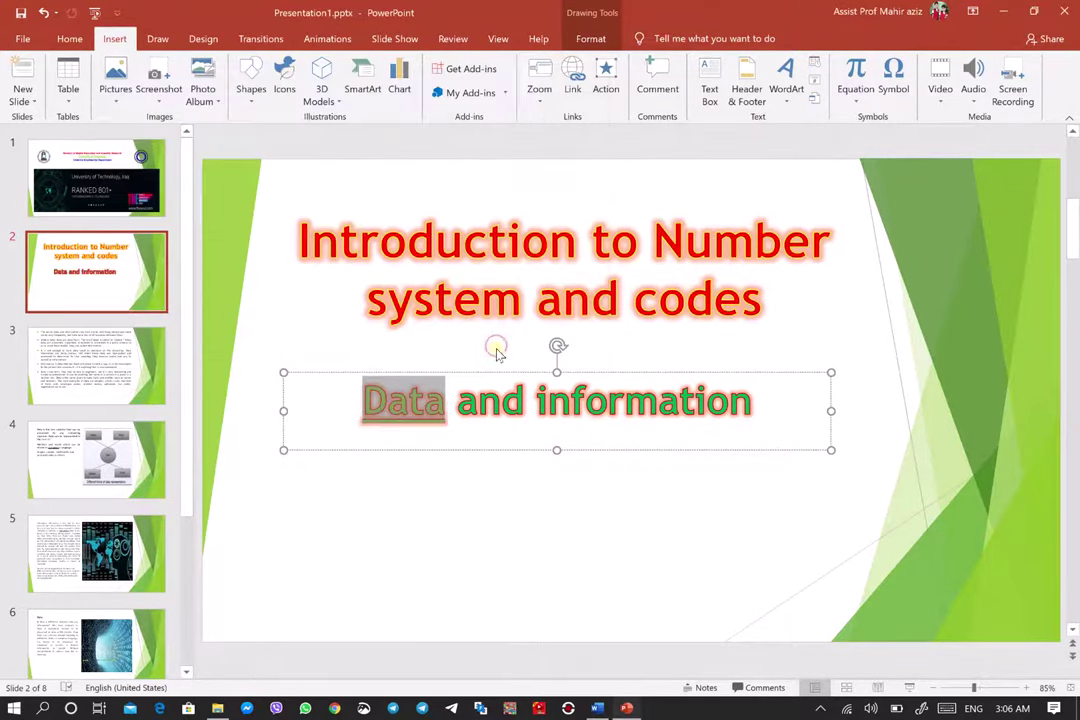
{"action": "left_click", "coordinate": [397, 412]}
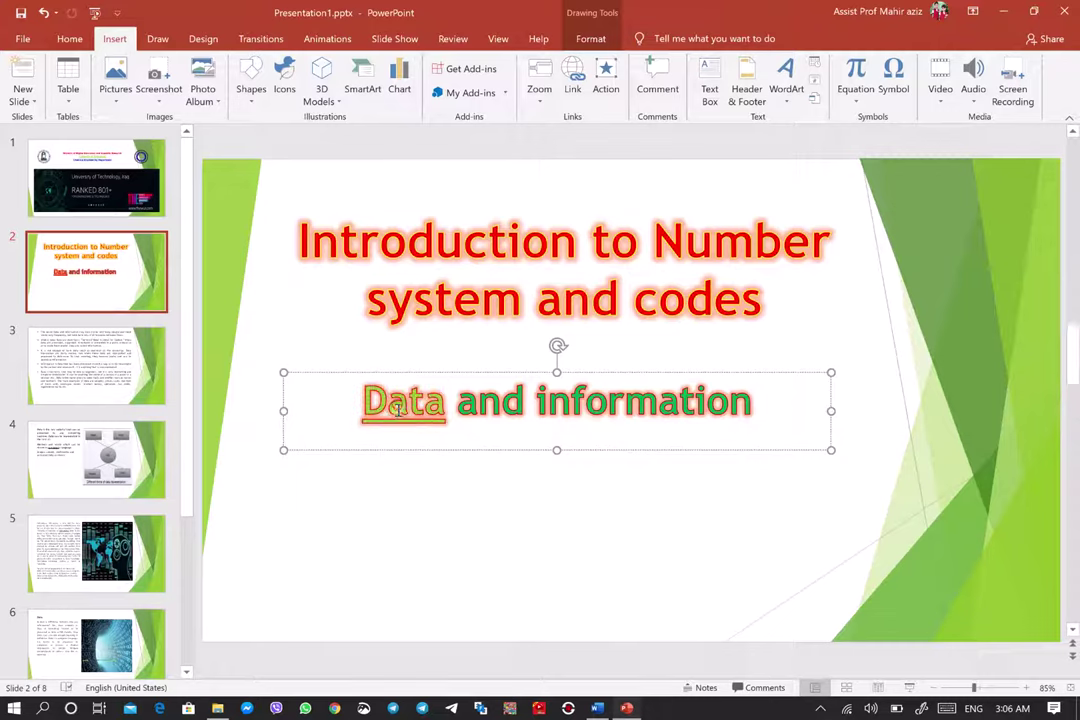
{"action": "left_click", "coordinate": [397, 412], "text": "ctrl"}
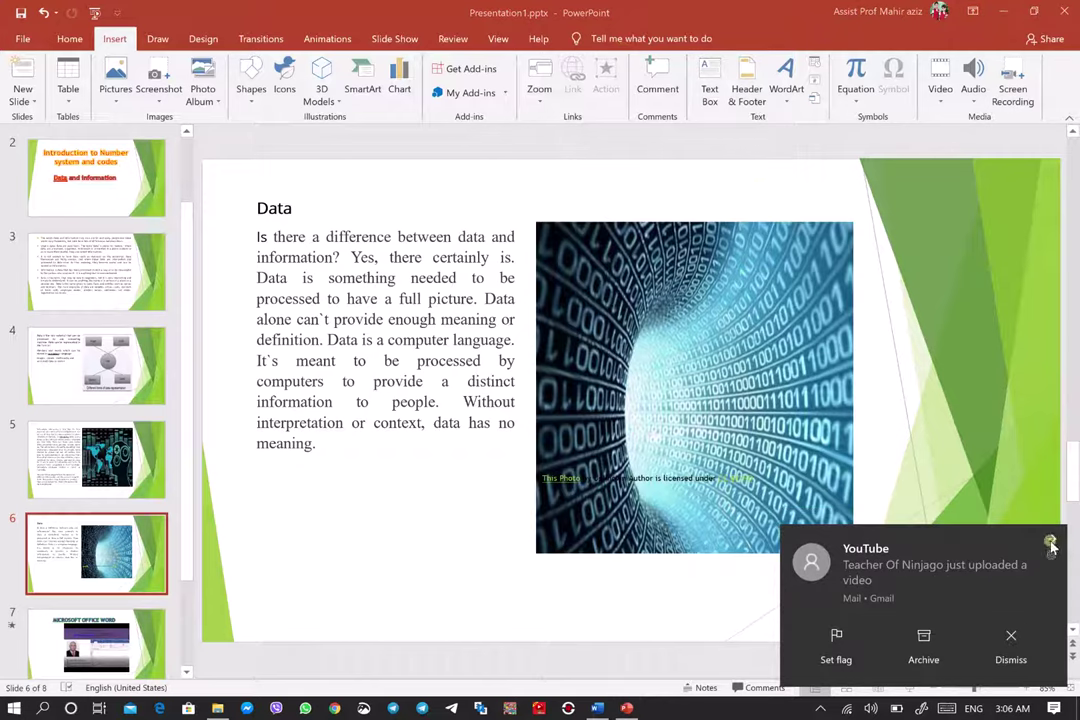
Dismiss two notifications, then enable date and time (4/19/2020 3:06 AM format), slide number and footer
{"action": "left_click", "coordinate": [1052, 543]}
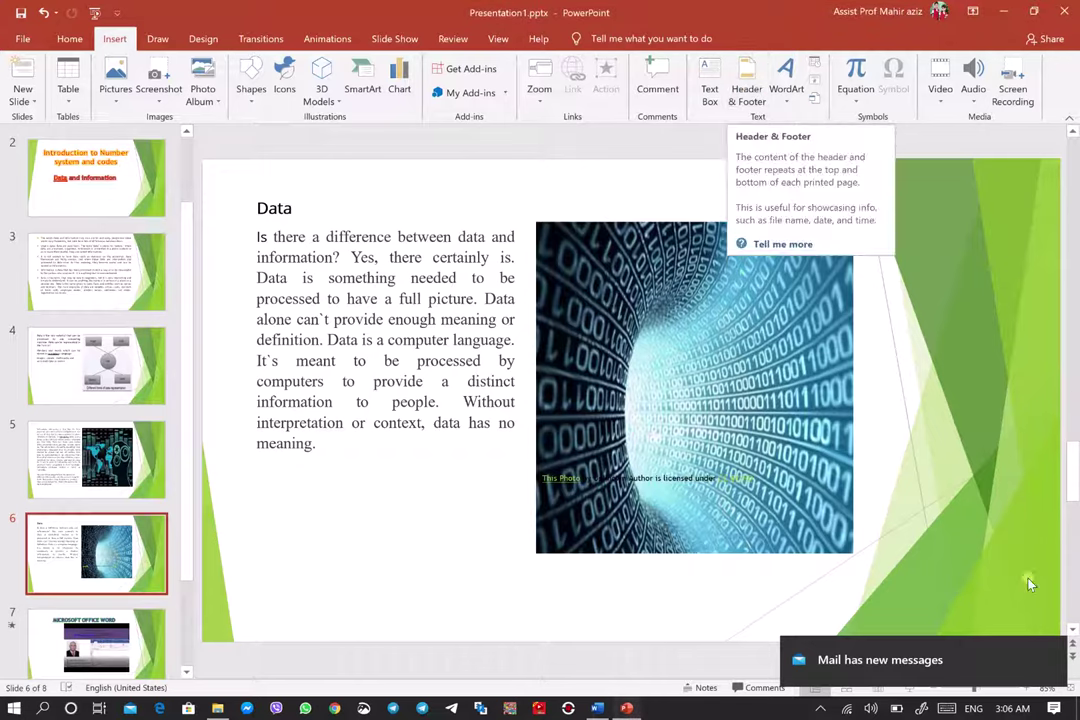
{"action": "left_click", "coordinate": [1052, 649]}
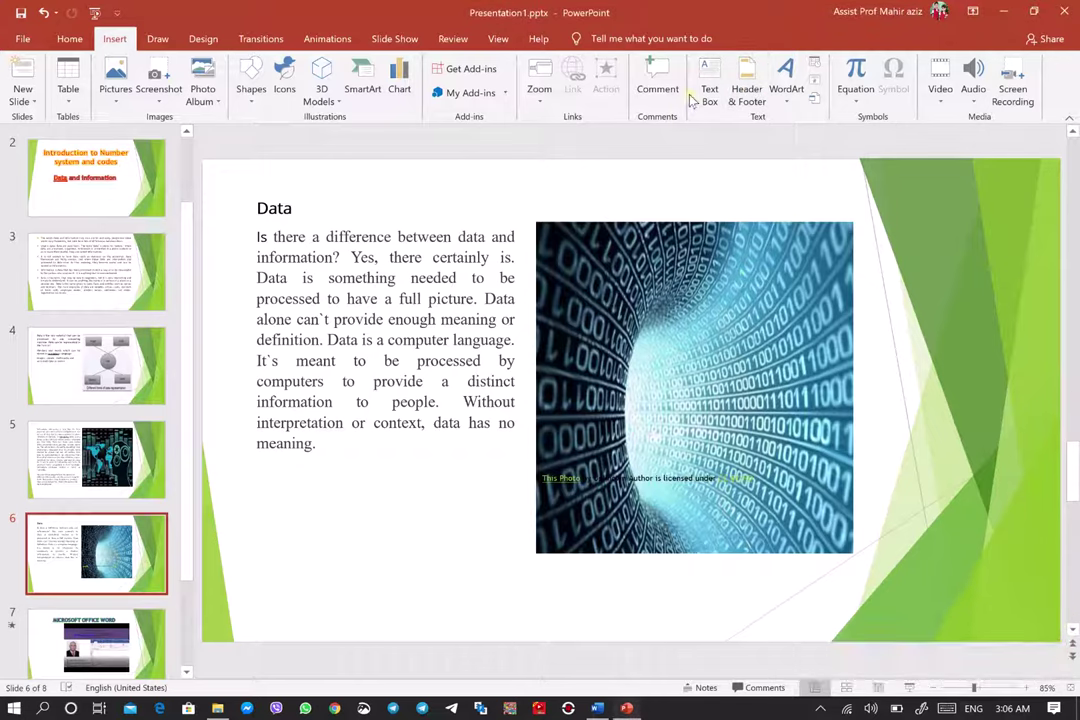
{"action": "left_click", "coordinate": [747, 88]}
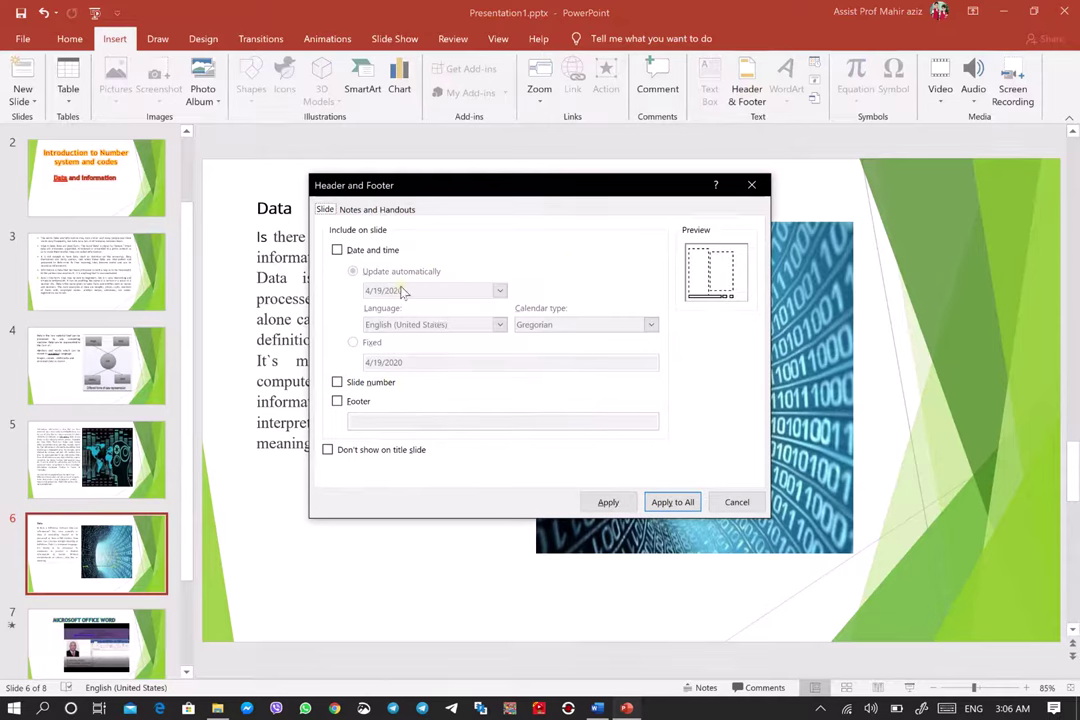
{"action": "left_click", "coordinate": [338, 250]}
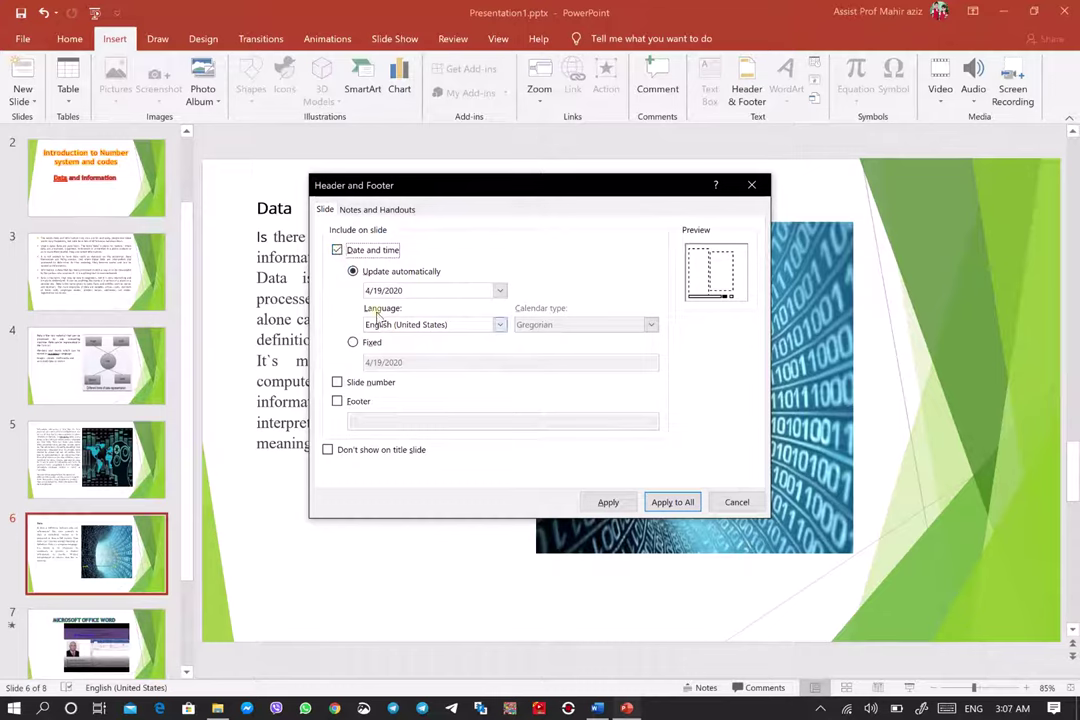
{"action": "left_click", "coordinate": [500, 293]}
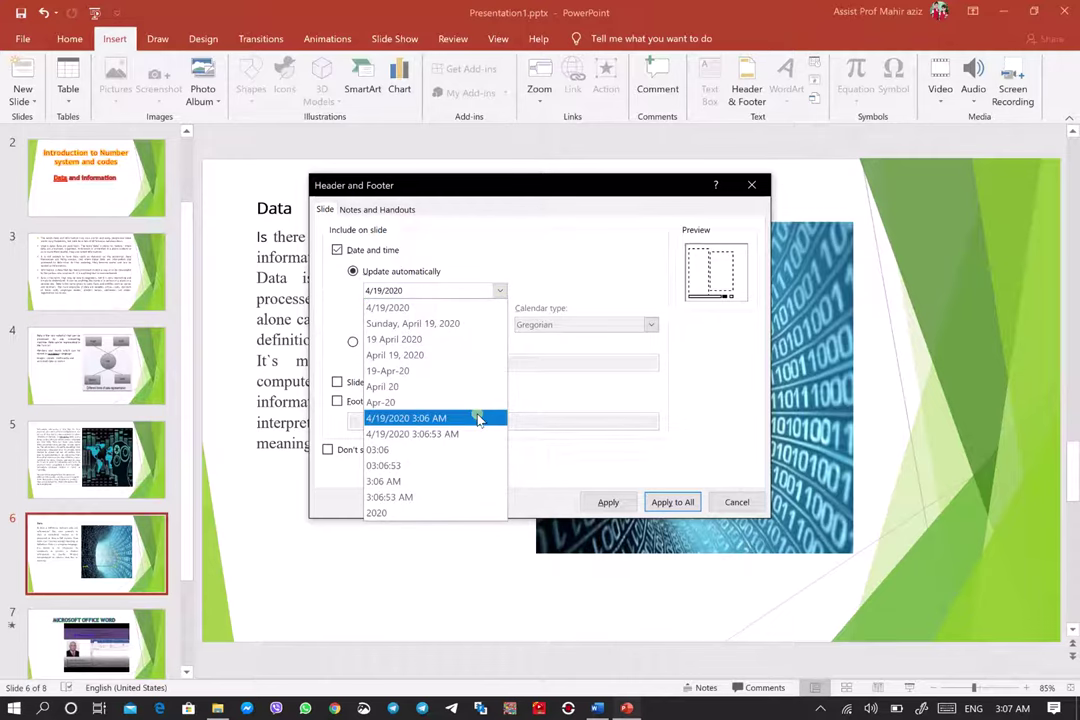
{"action": "left_click", "coordinate": [478, 420]}
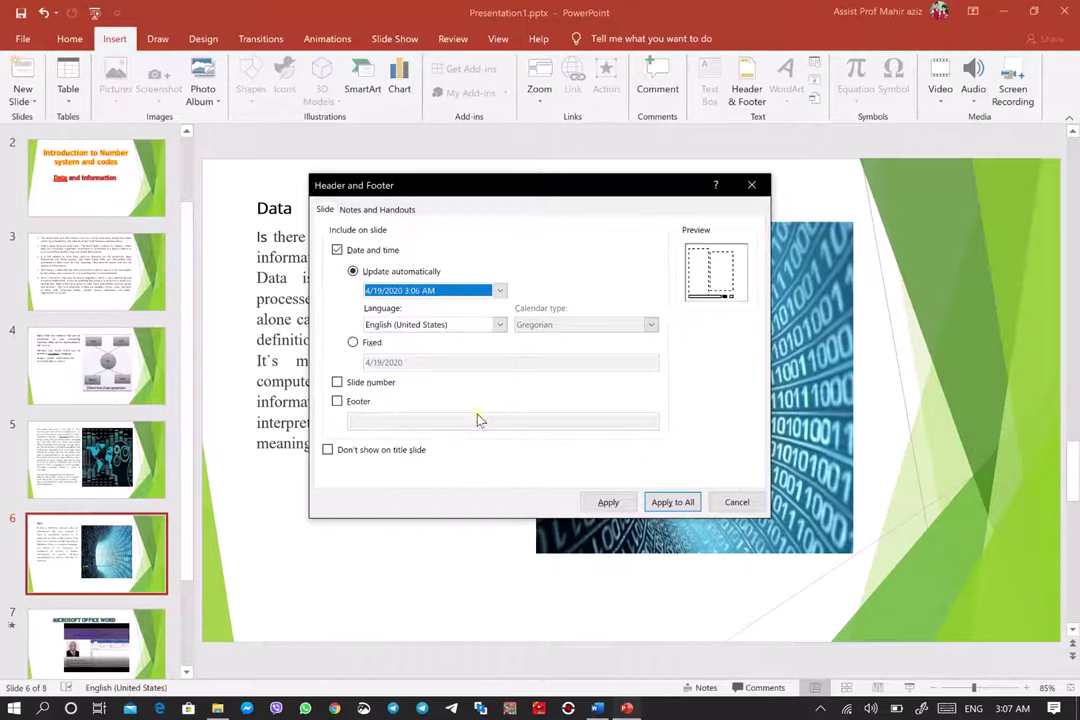
{"action": "left_click", "coordinate": [338, 383]}
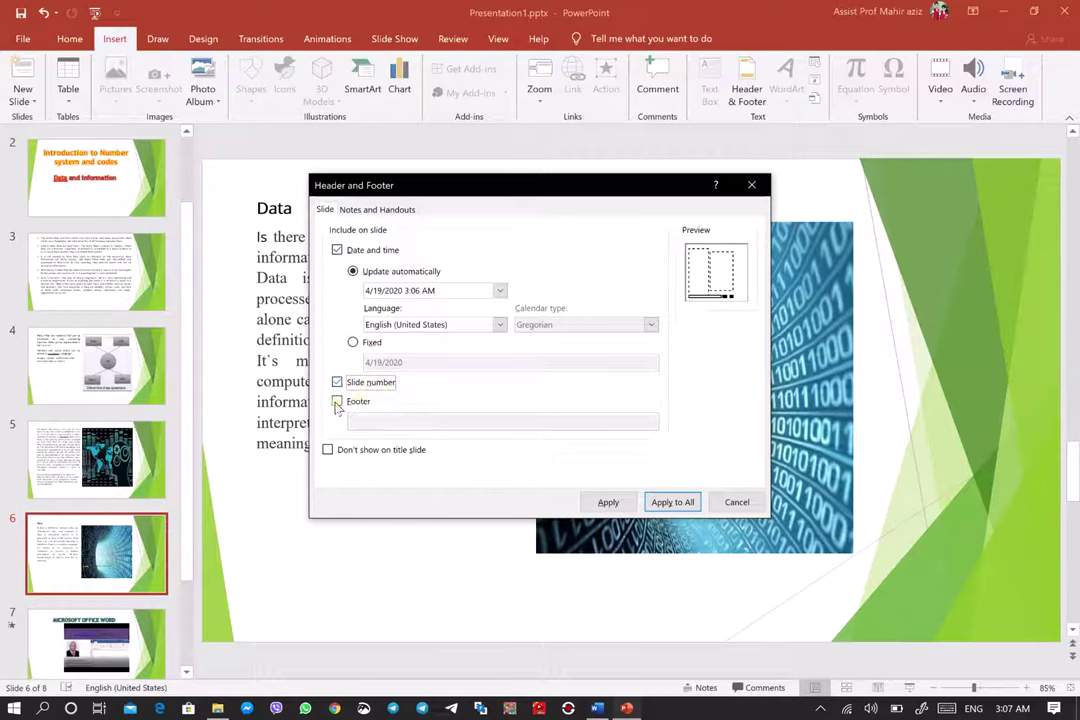
{"action": "left_click", "coordinate": [337, 402]}
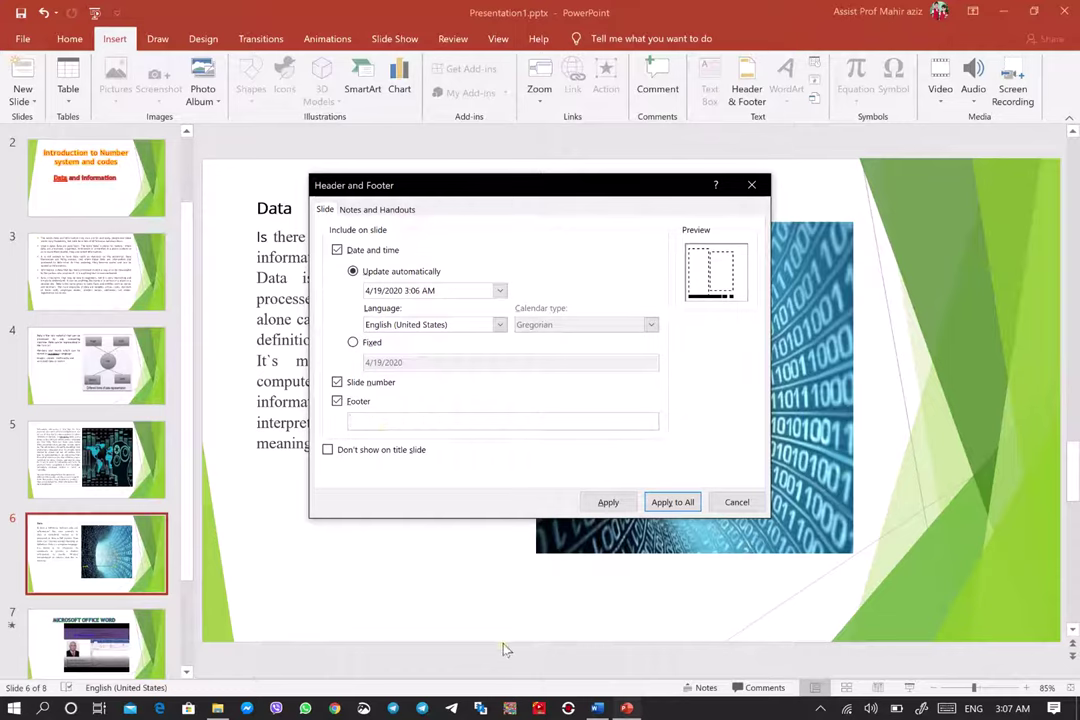
In Word, copy the heading 'Introduction to Number system and codes', then minimize Word
{"action": "left_click", "coordinate": [597, 709]}
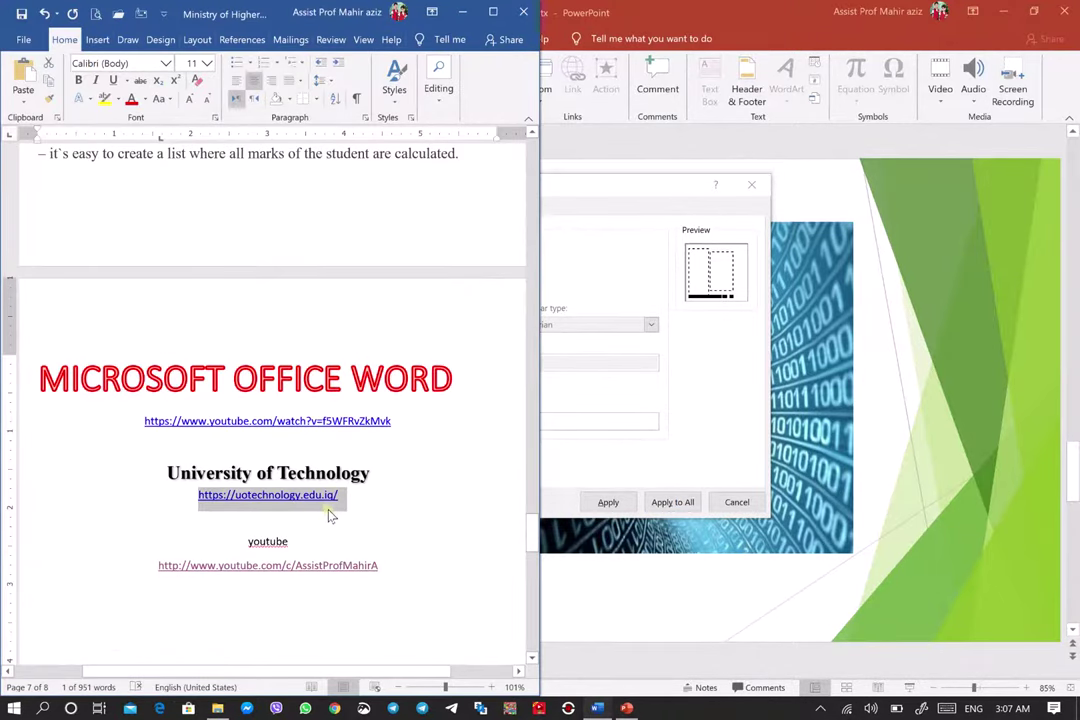
{"action": "scroll", "coordinate": [328, 516], "scroll_direction": "up", "scroll_amount": 5}
{"action": "scroll", "coordinate": [323, 516], "scroll_direction": "up", "scroll_amount": 5}
{"action": "scroll", "coordinate": [390, 465], "scroll_direction": "up", "scroll_amount": 5}
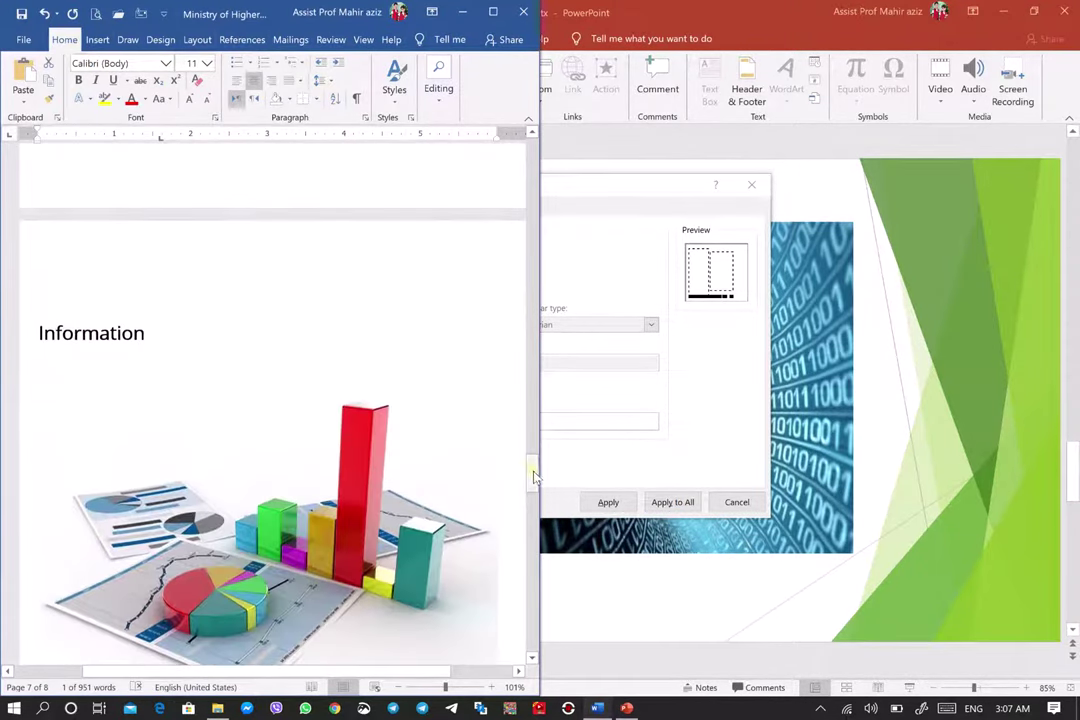
{"action": "left_click_drag", "start_coordinate": [532, 470], "coordinate": [531, 165]}
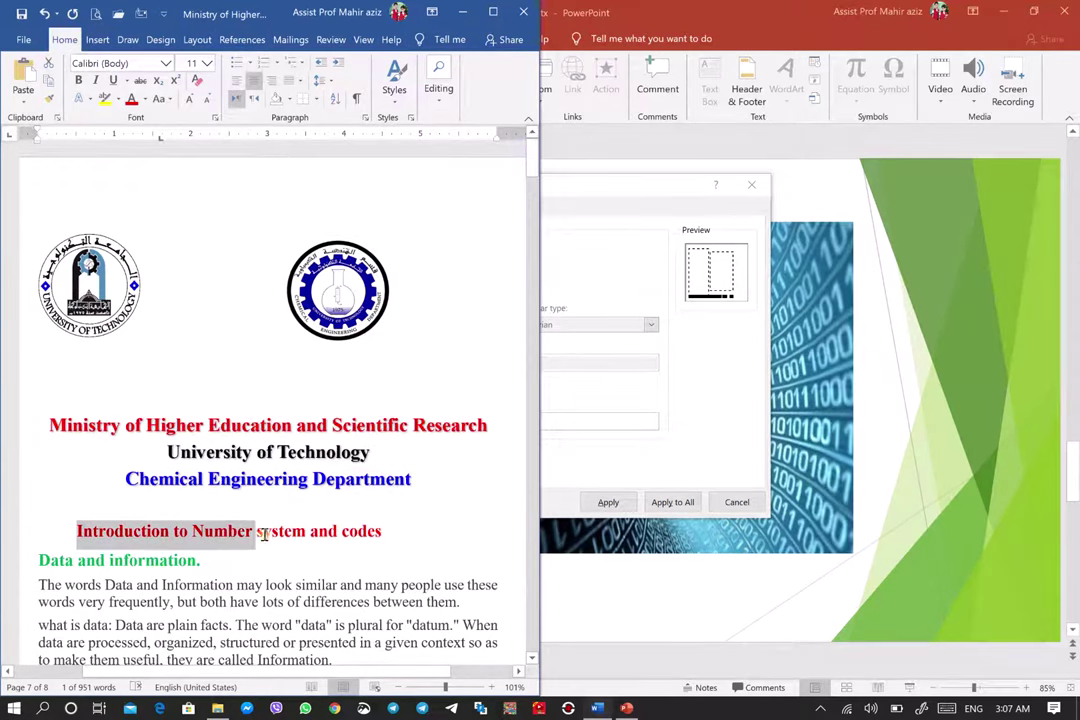
{"action": "left_click_drag", "start_coordinate": [76, 531], "coordinate": [378, 537]}
{"action": "right_click", "coordinate": [373, 535]}
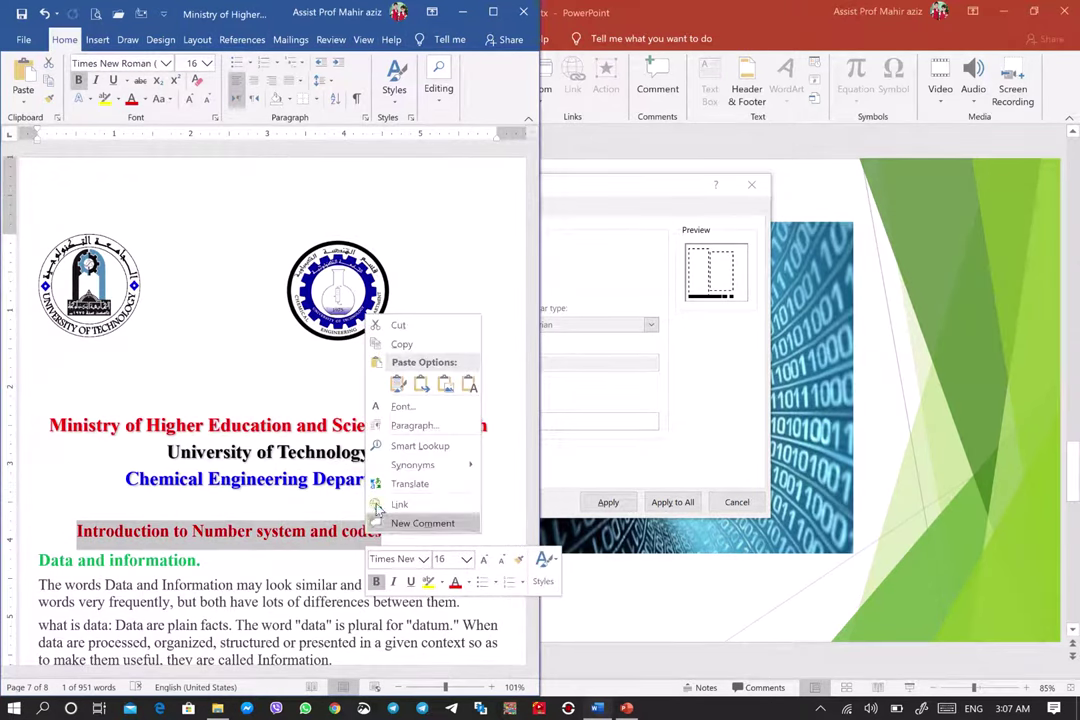
{"action": "left_click", "coordinate": [401, 349]}
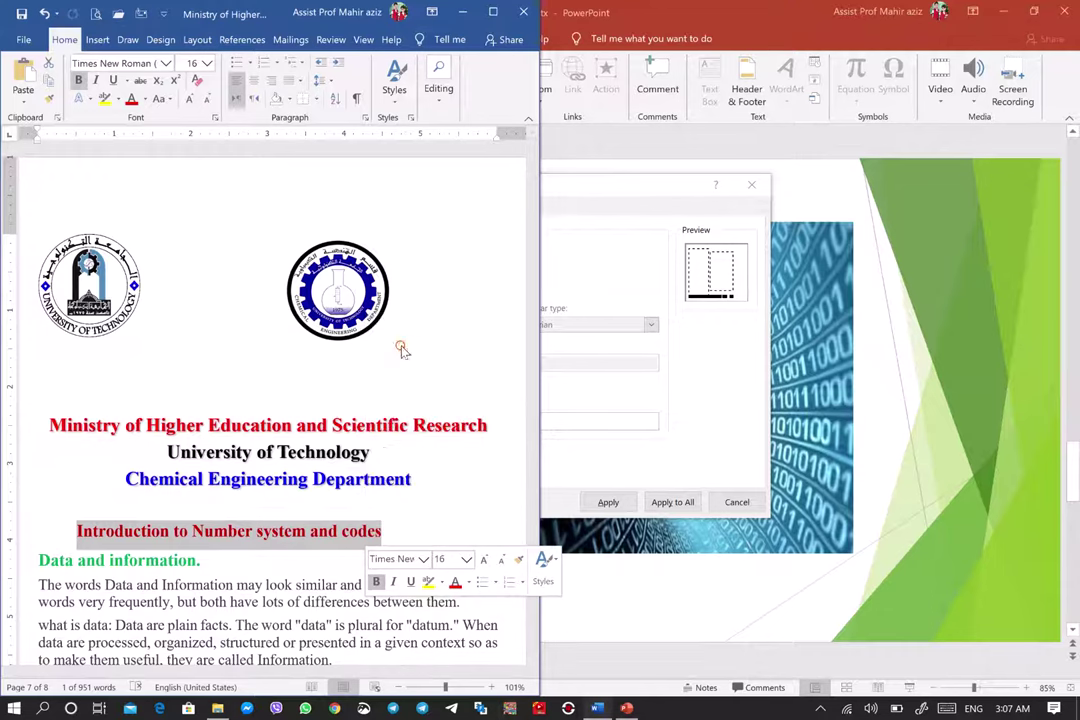
{"action": "left_click", "coordinate": [462, 12]}
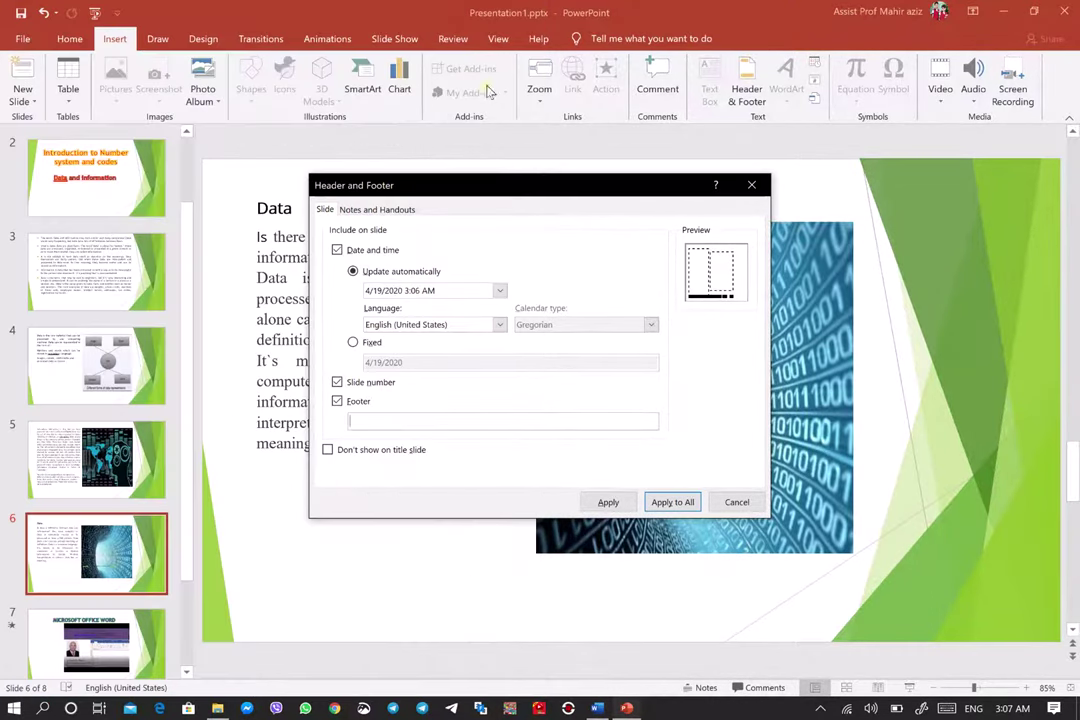
Paste 'Introduction to Number system and codes' as footer text, apply to all slides, and check slides 2–4
{"action": "right_click", "coordinate": [479, 419]}
{"action": "left_click", "coordinate": [460, 466]}
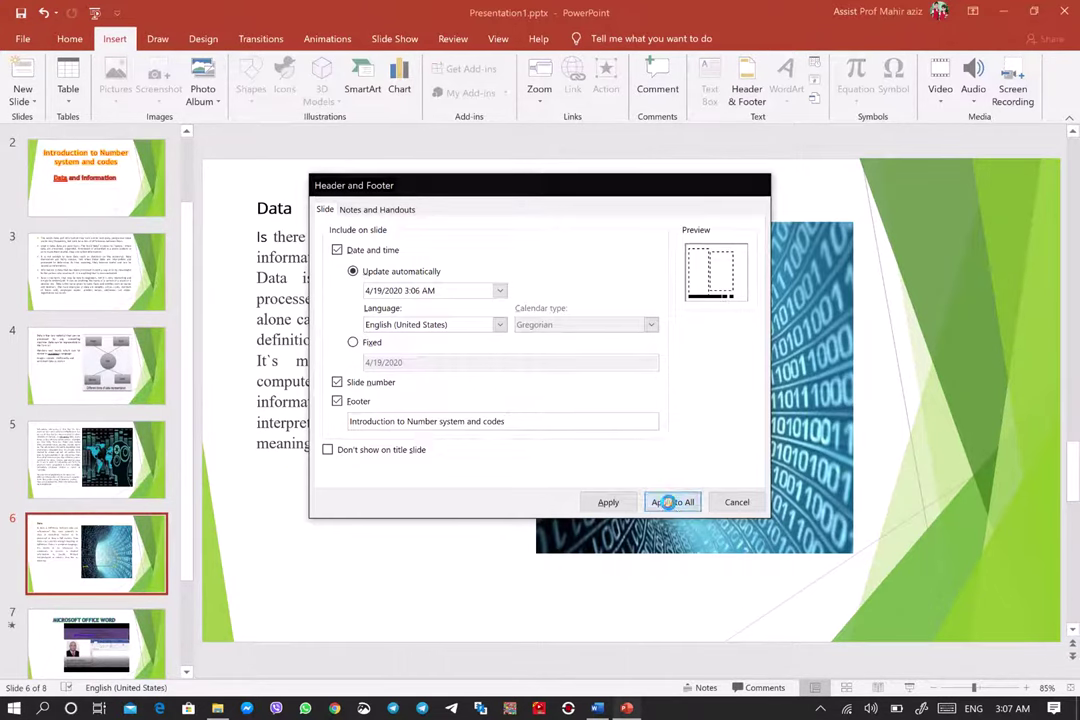
{"action": "left_click", "coordinate": [668, 504]}
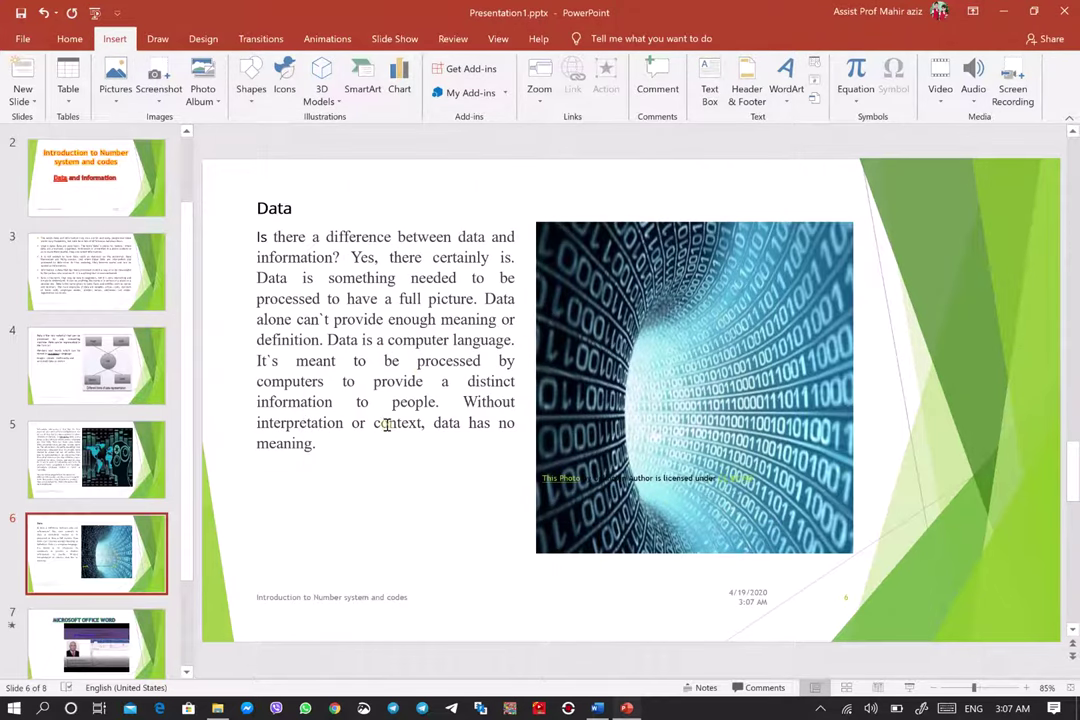
{"action": "key", "text": "Page_Up"}
{"action": "key", "text": "Page_Up"}
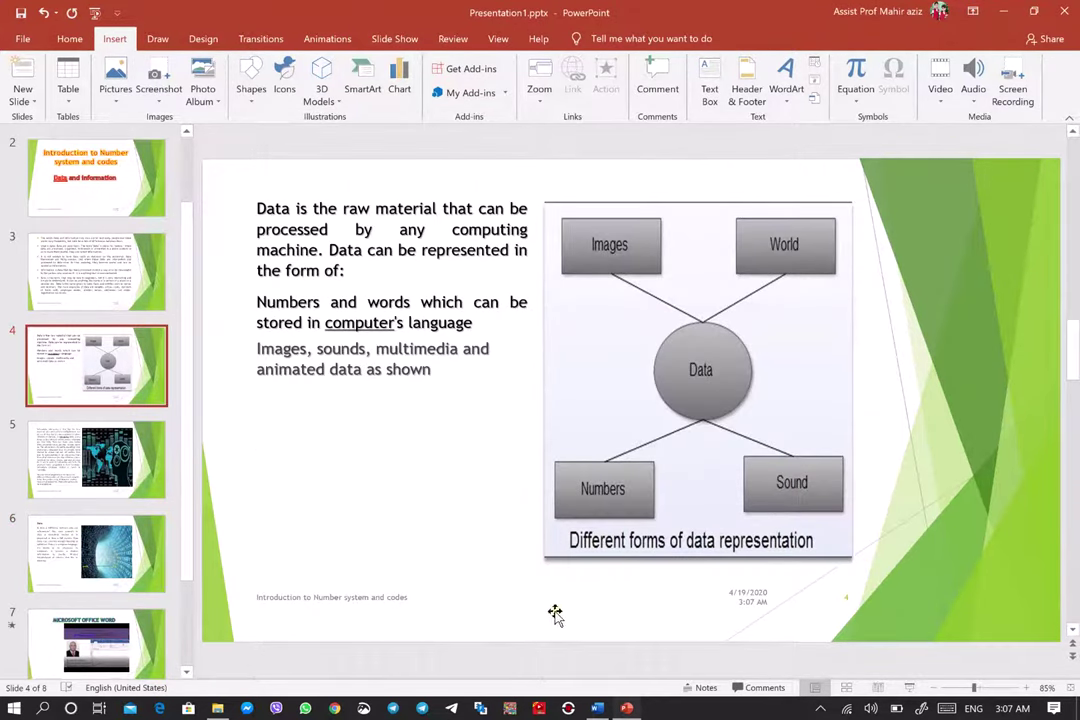
{"action": "left_click", "coordinate": [88, 198]}
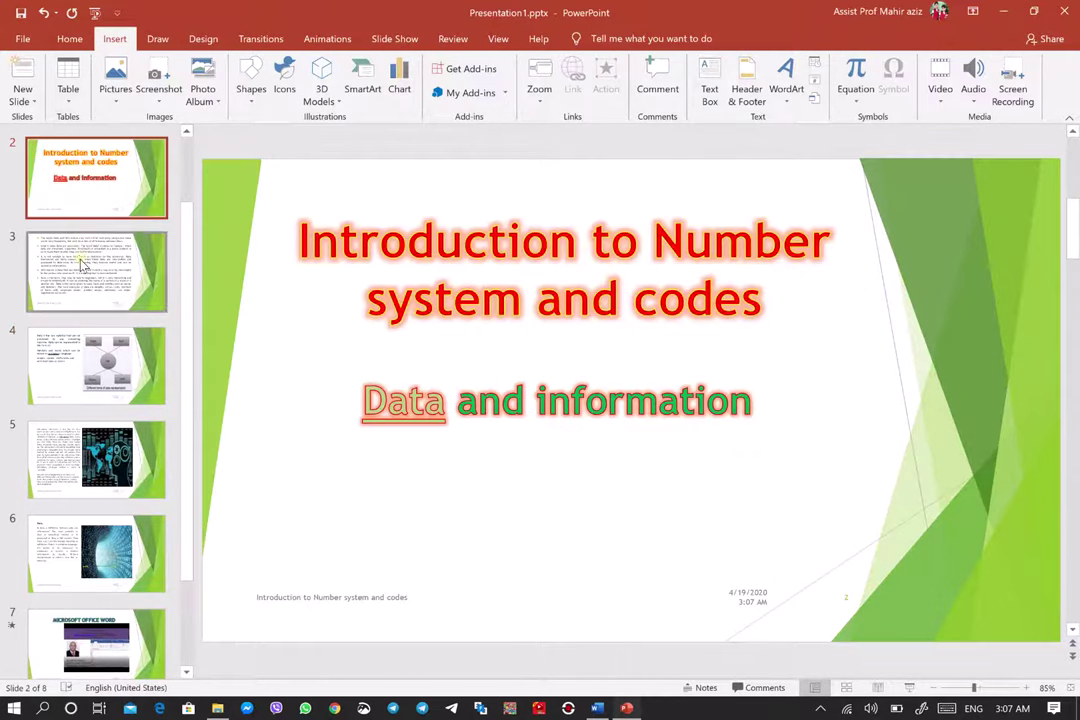
{"action": "left_click", "coordinate": [84, 265]}
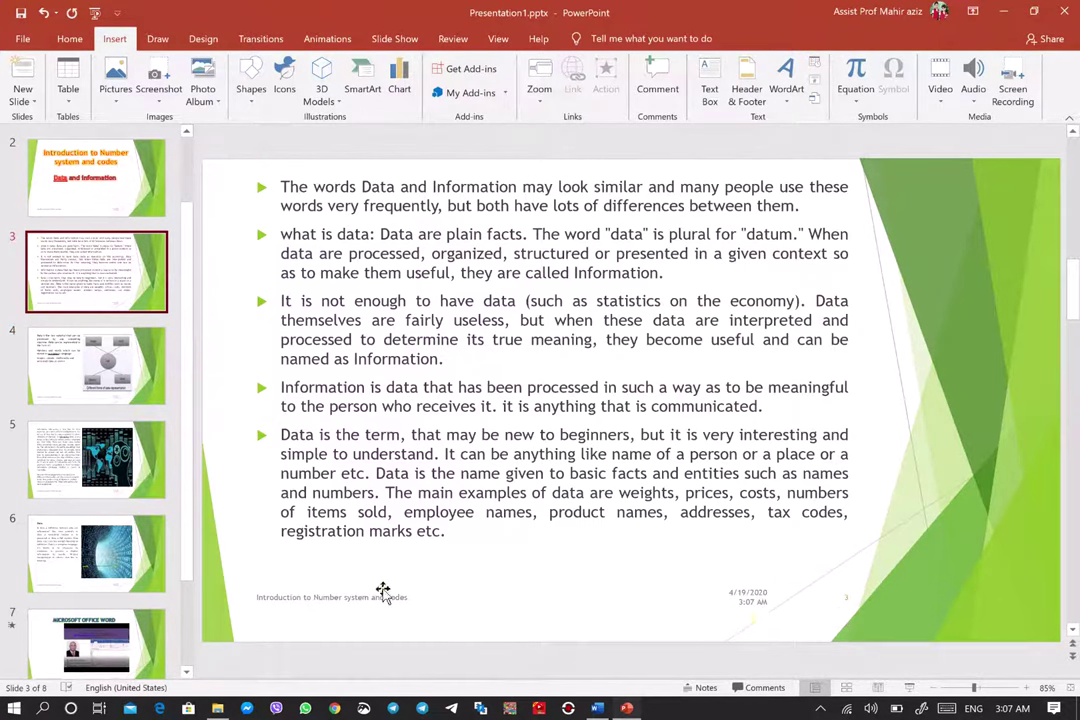
{"action": "left_click", "coordinate": [96, 186]}
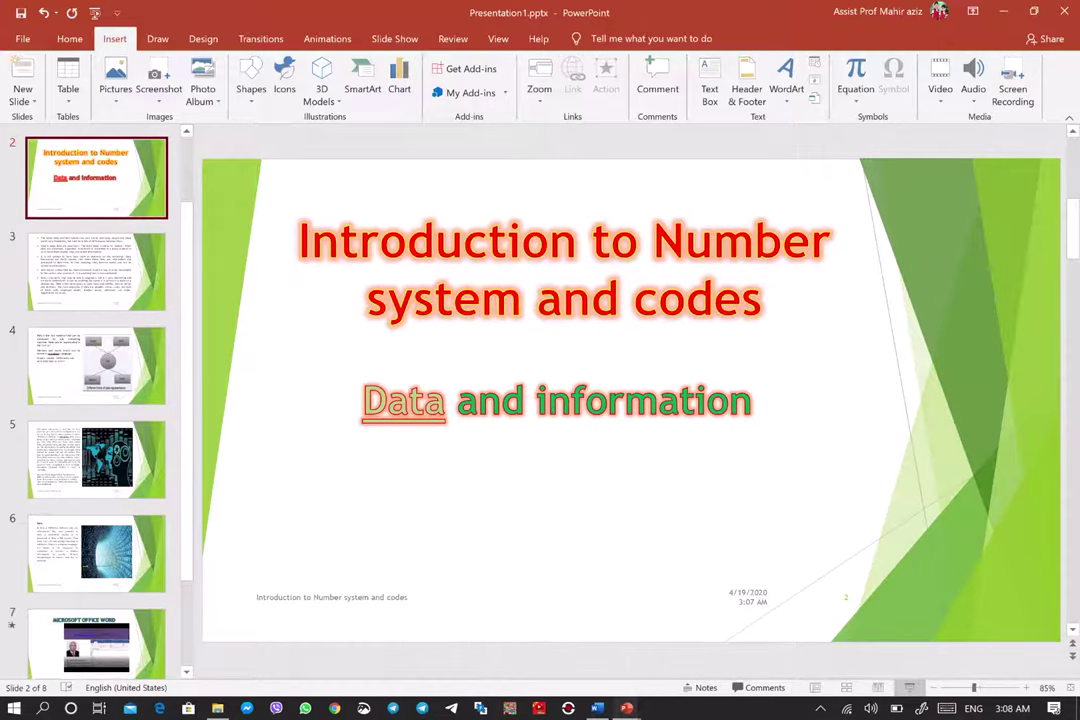
Run the slide show from slide 2 to the slide 7 YouTube video, play it, then end the show
{"action": "left_click", "coordinate": [909, 688]}
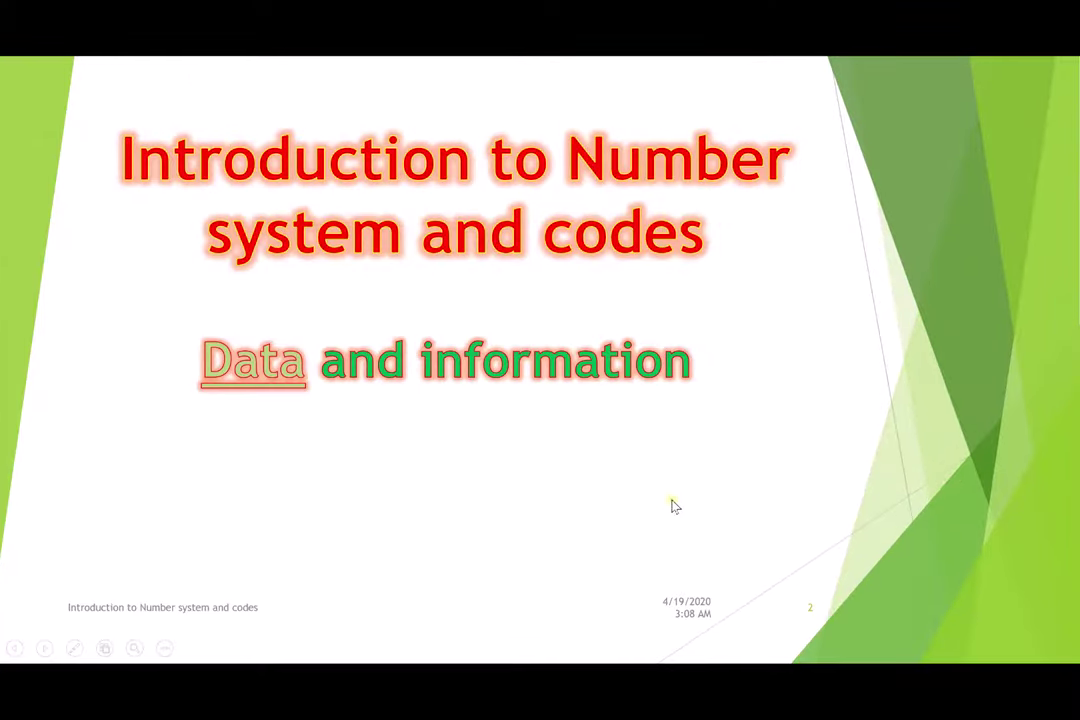
{"action": "left_click", "coordinate": [676, 507]}
{"action": "left_click", "coordinate": [681, 507]}
{"action": "left_click", "coordinate": [683, 508]}
{"action": "left_click", "coordinate": [690, 510]}
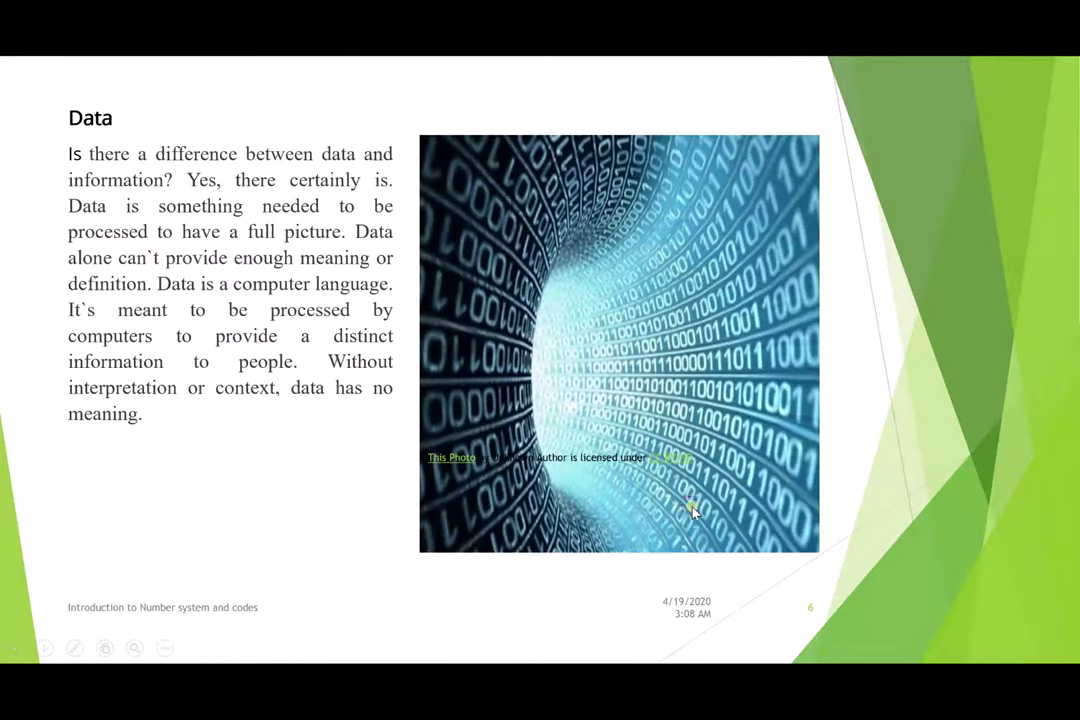
{"action": "left_click", "coordinate": [692, 510]}
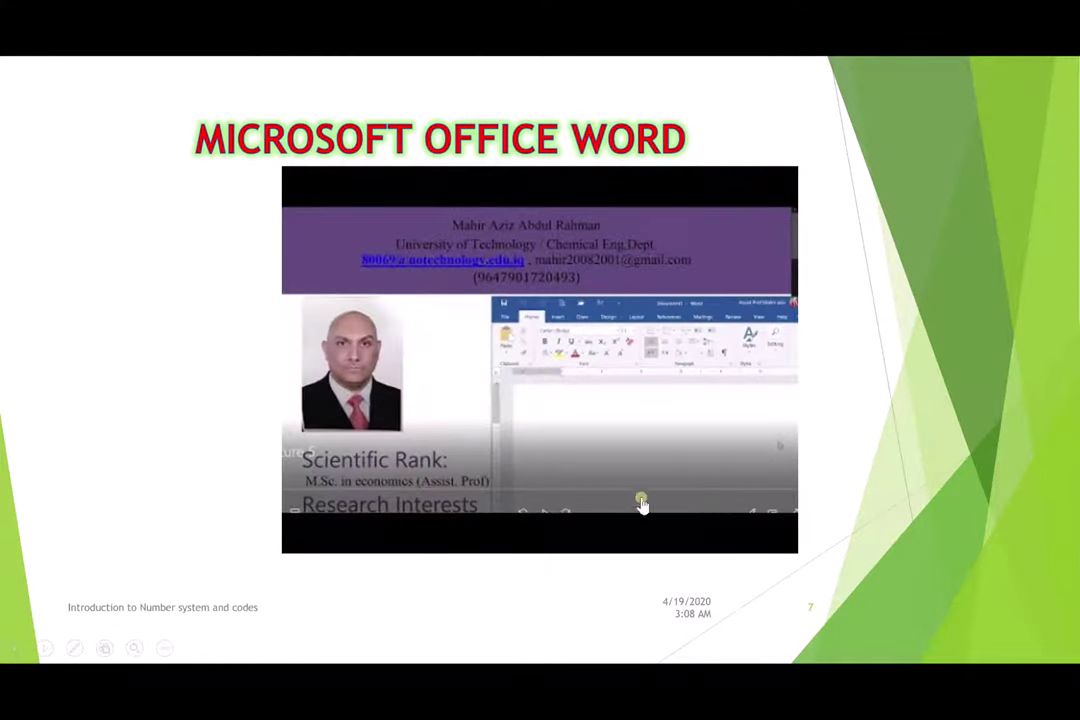
{"action": "left_click", "coordinate": [560, 399]}
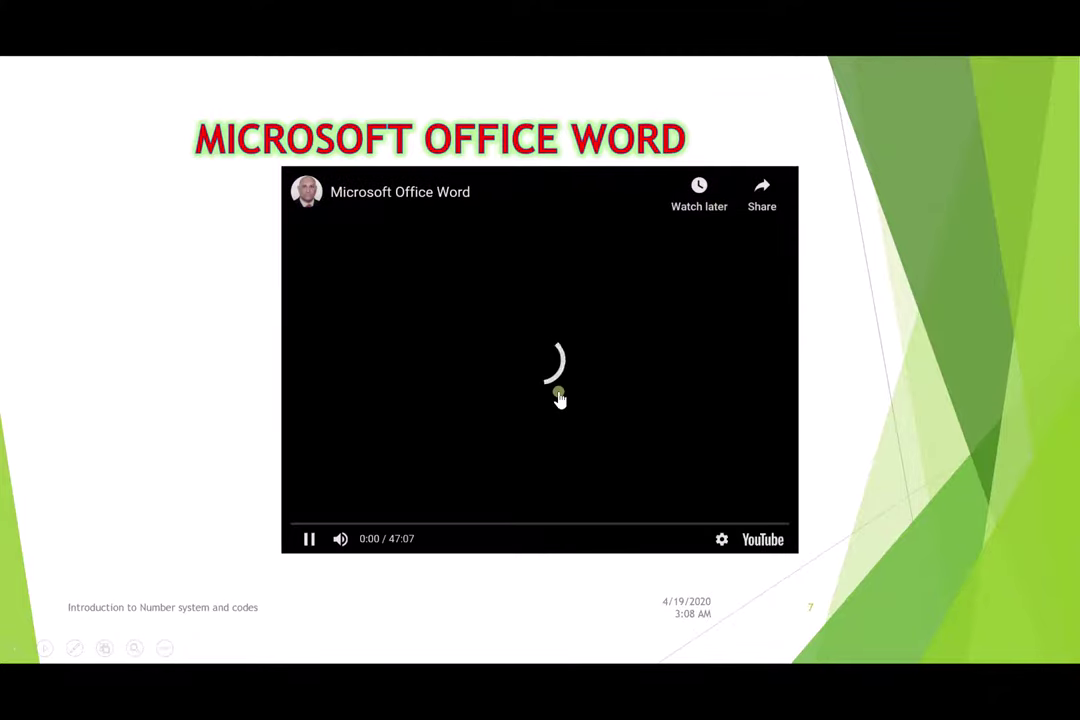
{"action": "right_click", "coordinate": [226, 387]}
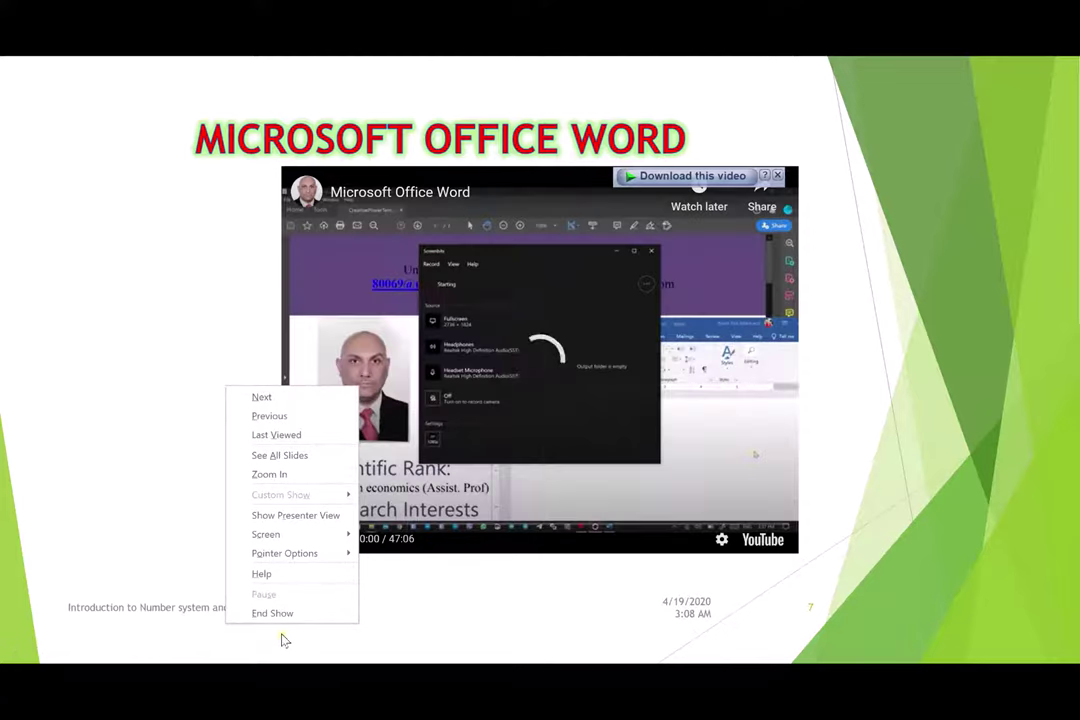
{"action": "left_click", "coordinate": [287, 620]}
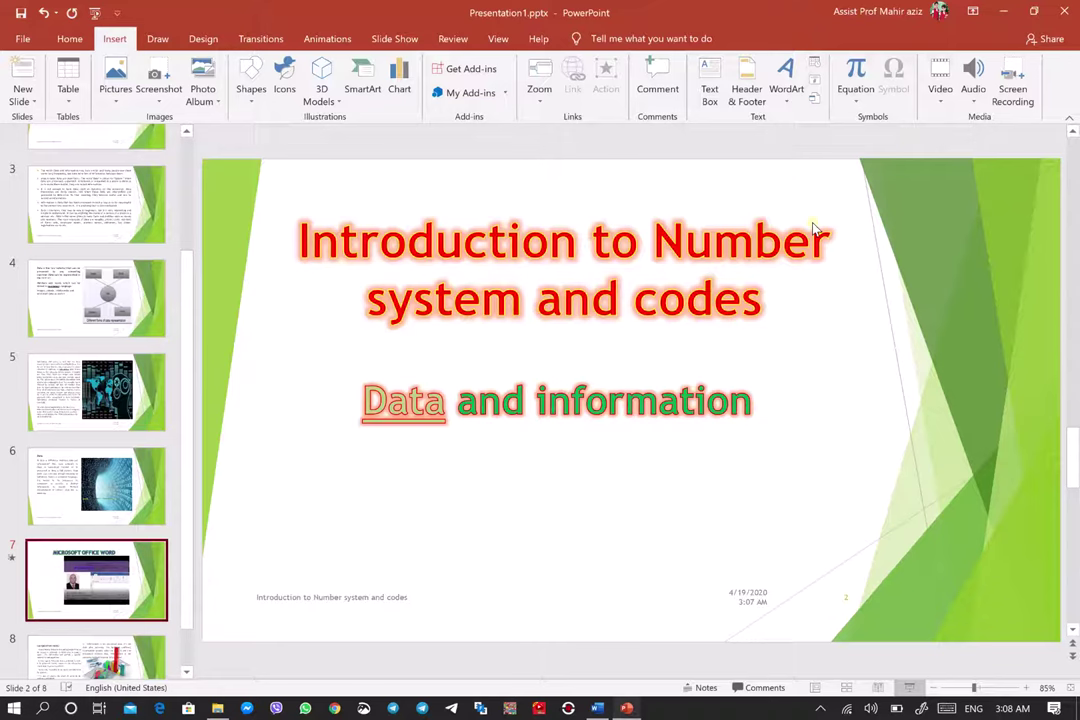
{"action": "scroll", "coordinate": [95, 423], "scroll_direction": "up", "scroll_amount": 3}
{"action": "scroll", "coordinate": [90, 418], "scroll_direction": "up", "scroll_amount": 1}
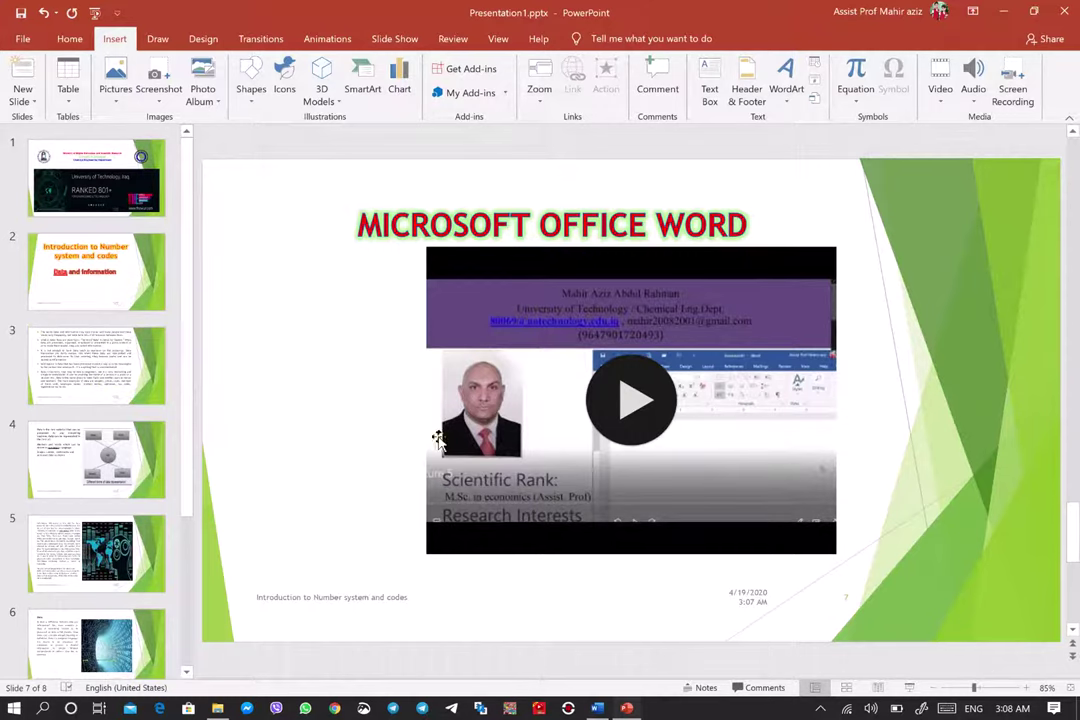
Start the slide show, navigate to slide 5 (Information), and switch to the laser pointer
{"action": "left_click", "coordinate": [909, 688]}
{"action": "key", "text": "Left"}
{"action": "key", "text": "Left"}
{"action": "key", "text": "Left"}
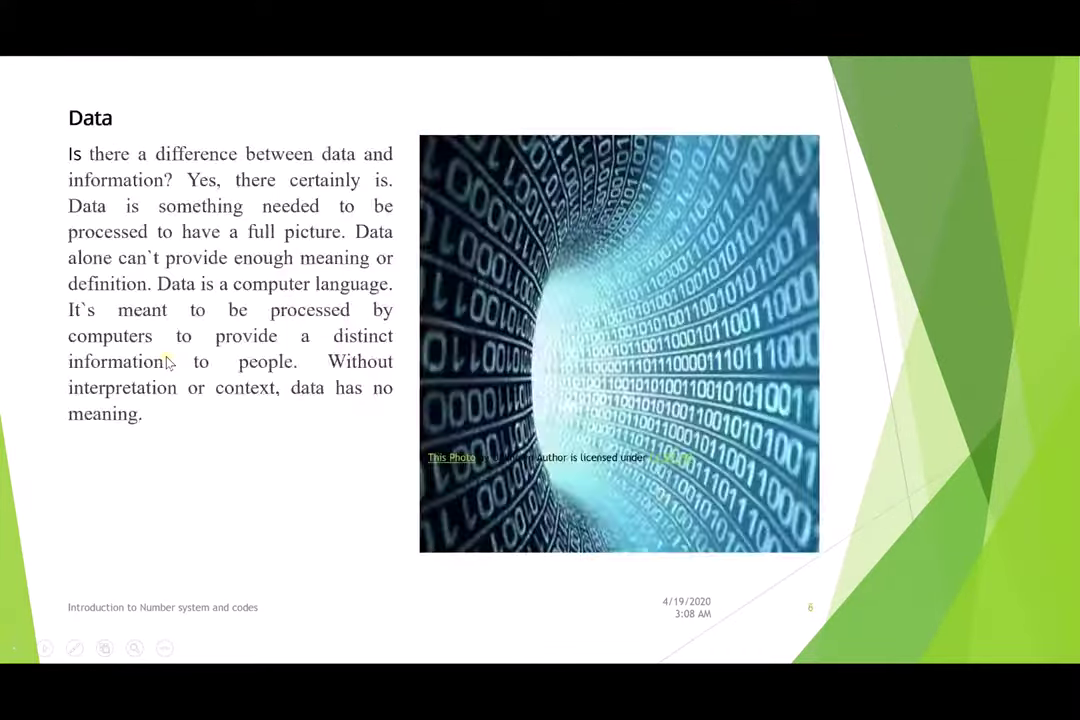
{"action": "left_click", "coordinate": [44, 649]}
{"action": "left_click", "coordinate": [13, 648]}
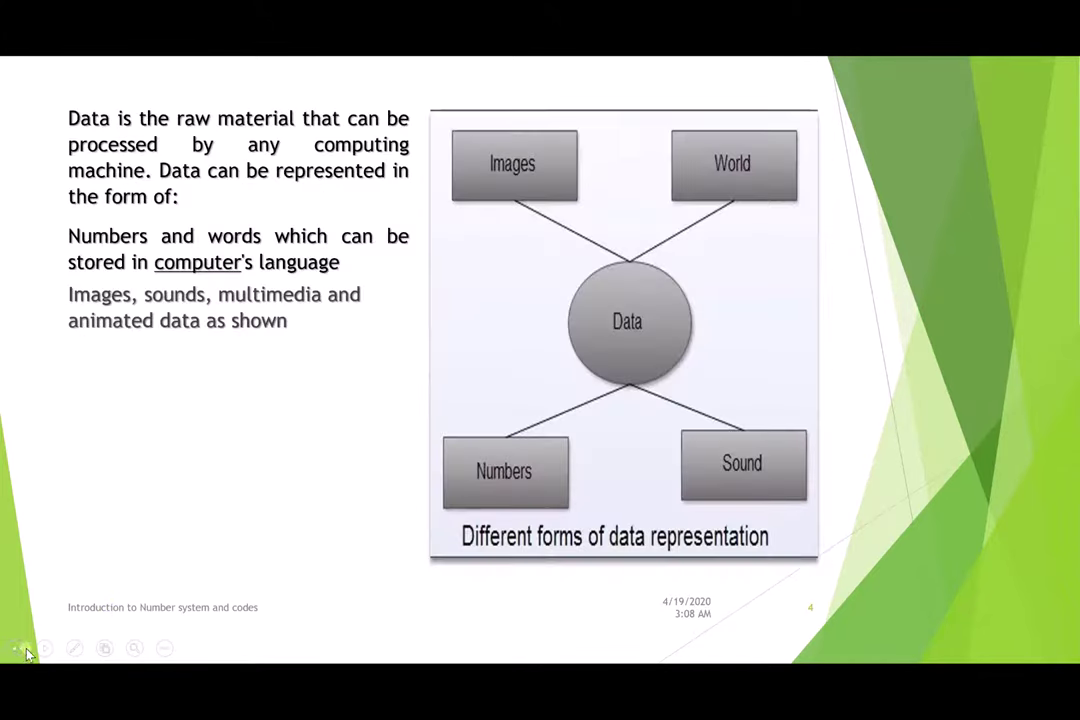
{"action": "left_click", "coordinate": [44, 650]}
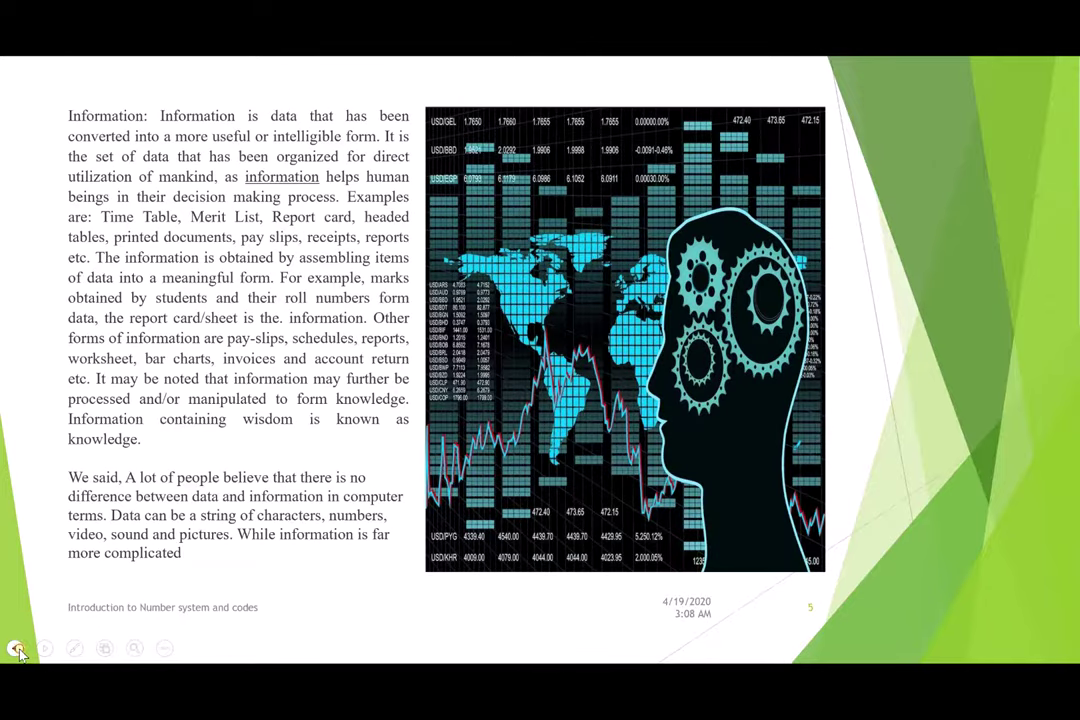
{"action": "left_click", "coordinate": [16, 648]}
{"action": "left_click", "coordinate": [44, 650]}
{"action": "left_click", "coordinate": [44, 650]}
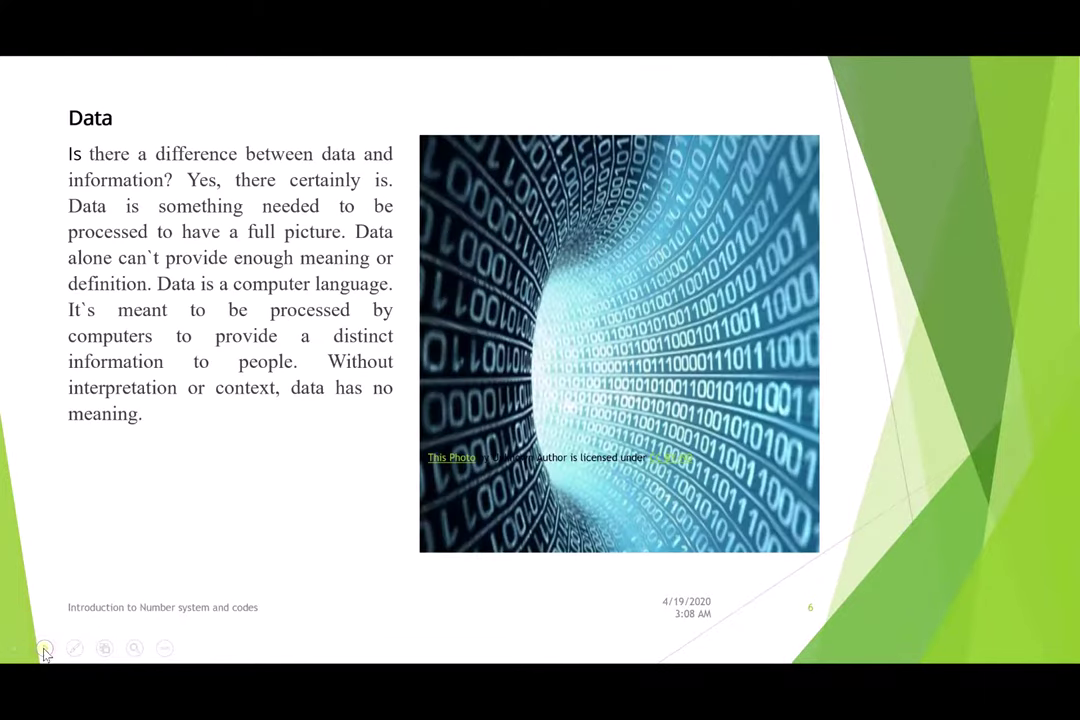
{"action": "left_click", "coordinate": [43, 650]}
{"action": "left_click", "coordinate": [16, 648]}
{"action": "left_click", "coordinate": [16, 648]}
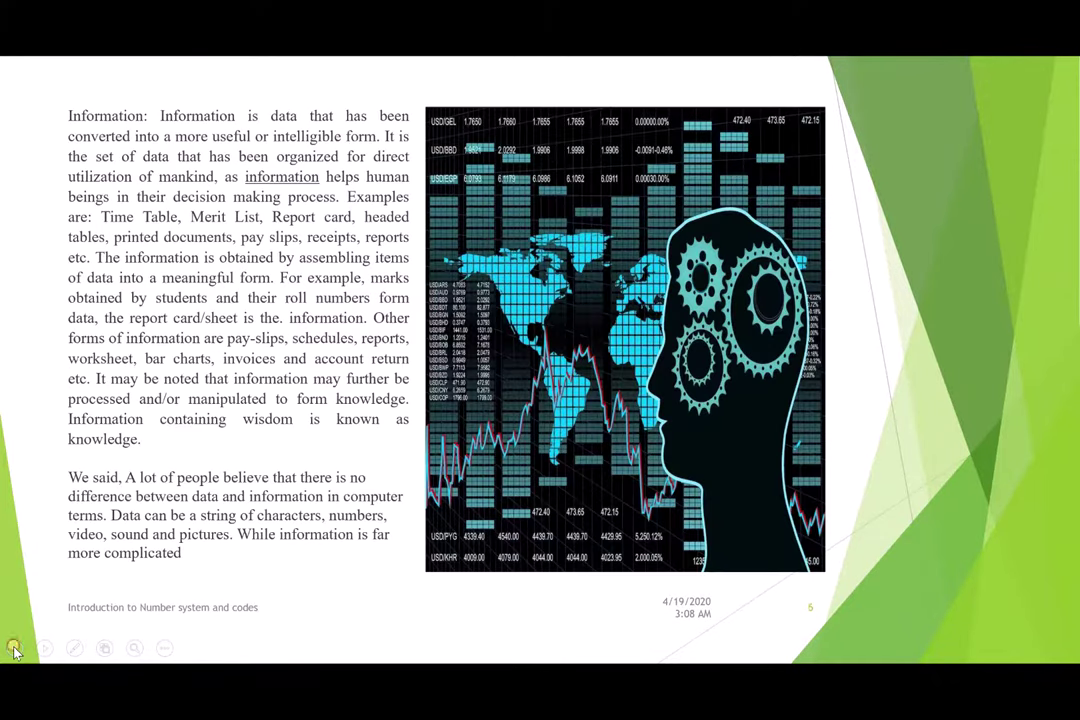
{"action": "left_click", "coordinate": [74, 650]}
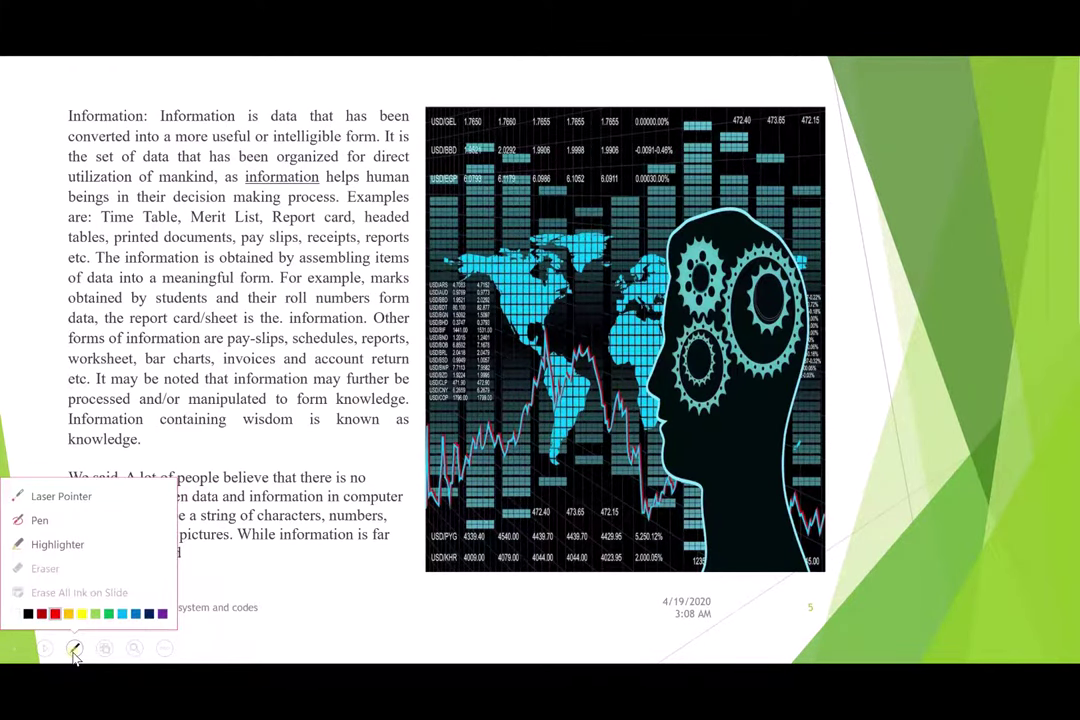
{"action": "left_click", "coordinate": [60, 497]}
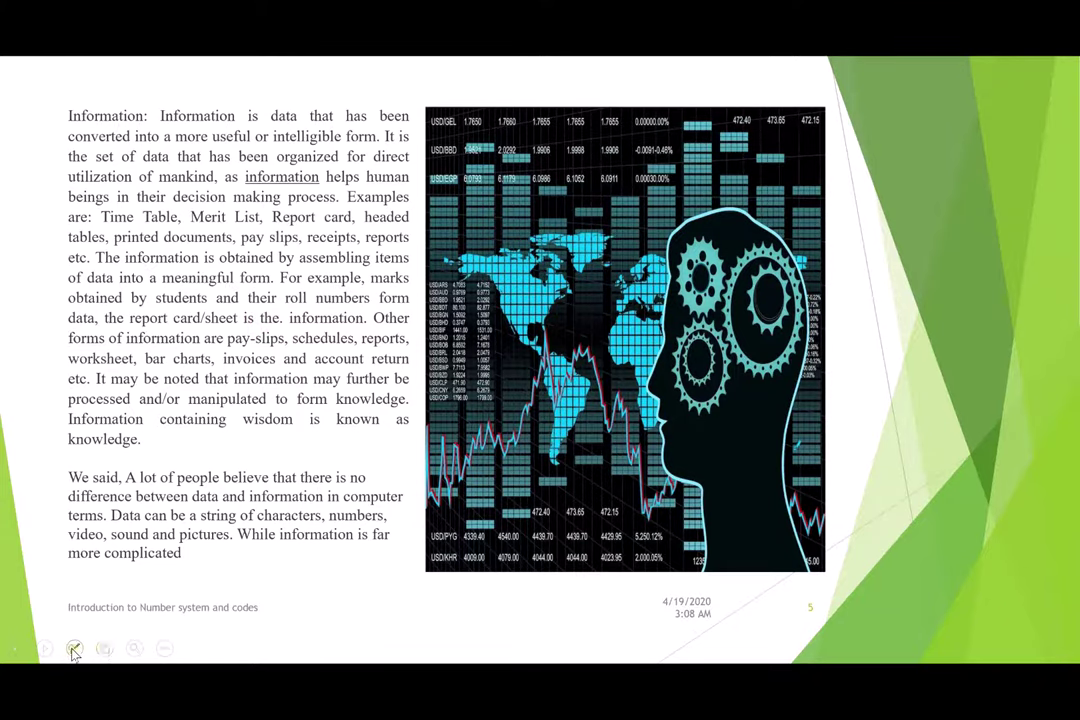
With the pen, circle and underline parts of slide 5's paragraph in red ink
{"action": "left_click", "coordinate": [74, 650]}
{"action": "left_click", "coordinate": [58, 515]}
{"action": "left_click_drag", "start_coordinate": [219, 338], "coordinate": [150, 478]}
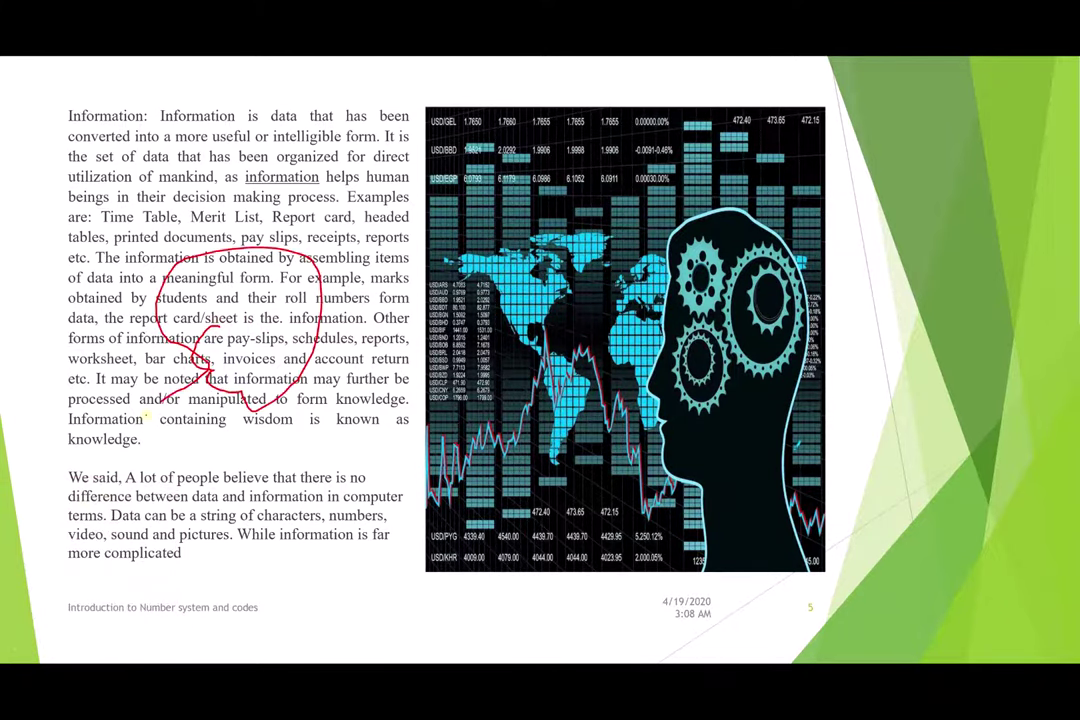
{"action": "left_click_drag", "start_coordinate": [206, 437], "coordinate": [376, 440]}
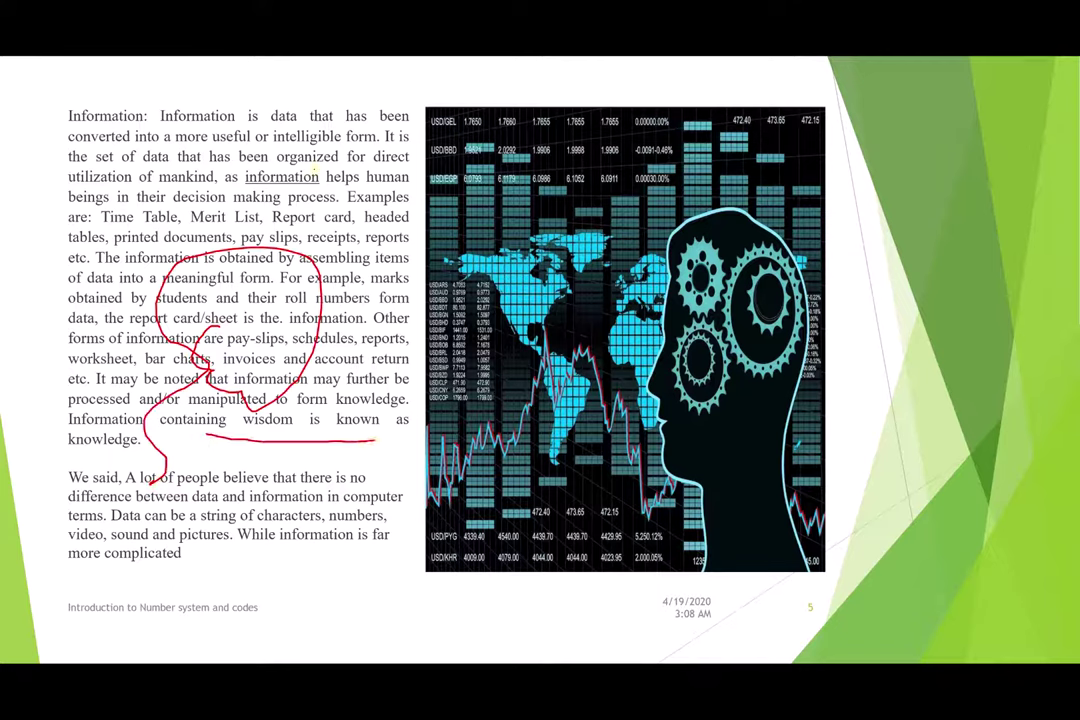
{"action": "left_click_drag", "start_coordinate": [318, 143], "coordinate": [262, 160]}
Erase all the red ink with the Eraser, then show the all-slides overview
{"action": "left_click", "coordinate": [76, 650]}
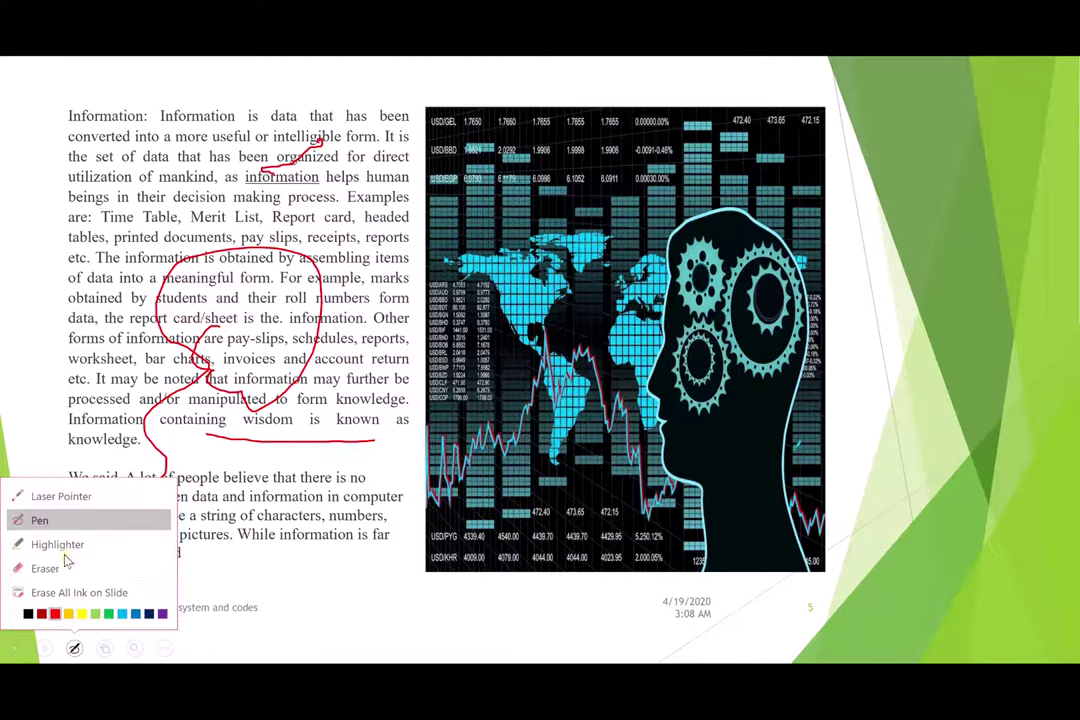
{"action": "left_click", "coordinate": [60, 568]}
{"action": "mouse_move", "coordinate": [137, 356]}
{"action": "left_mouse_down"}
{"action": "mouse_move", "coordinate": [205, 310]}
{"action": "mouse_move", "coordinate": [265, 450]}
{"action": "left_mouse_up"}
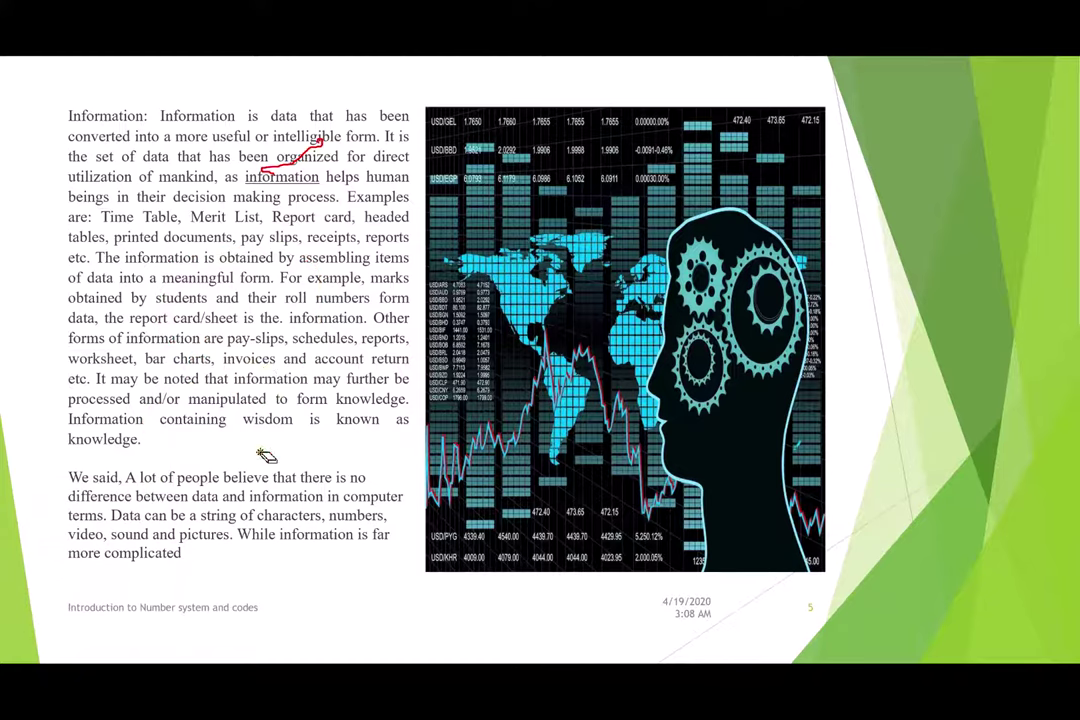
{"action": "left_click_drag", "start_coordinate": [298, 190], "coordinate": [289, 149]}
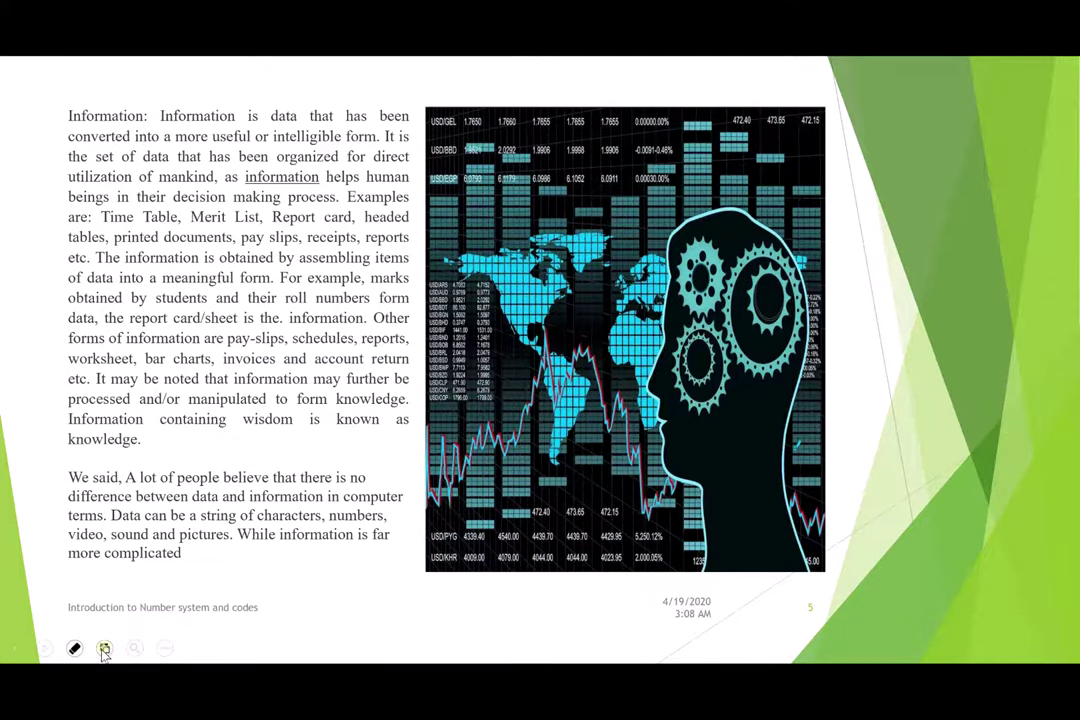
{"action": "left_click", "coordinate": [102, 648]}
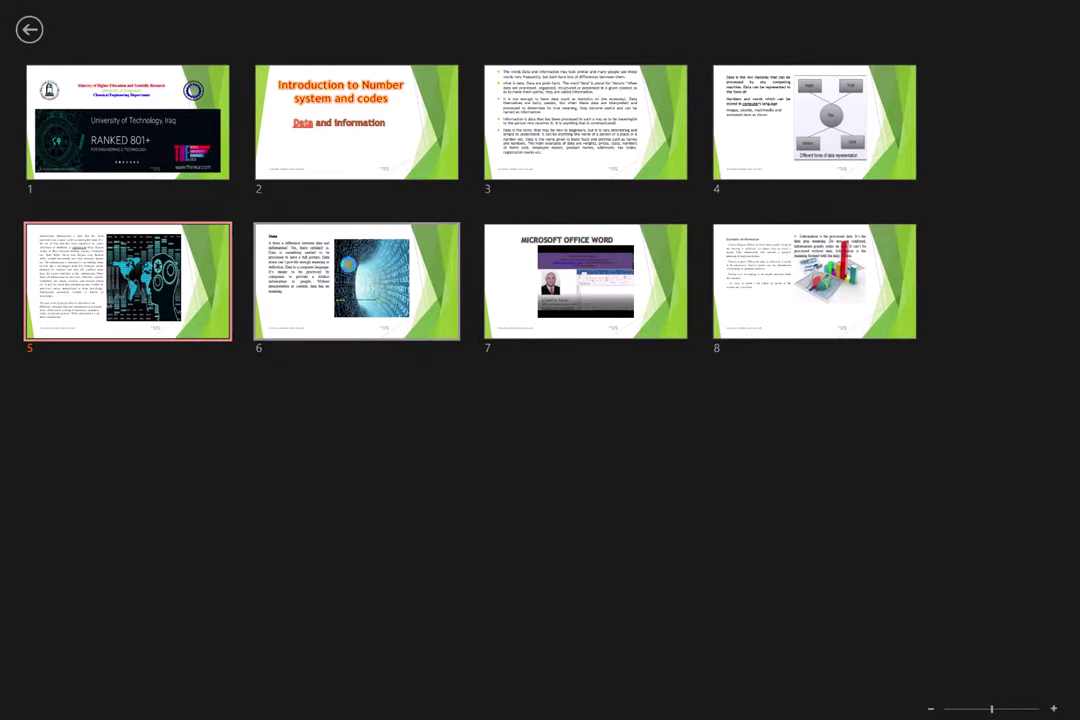
Jump to slide 6 (Data) from the slide overview and end the slide show
{"action": "left_click", "coordinate": [292, 234]}
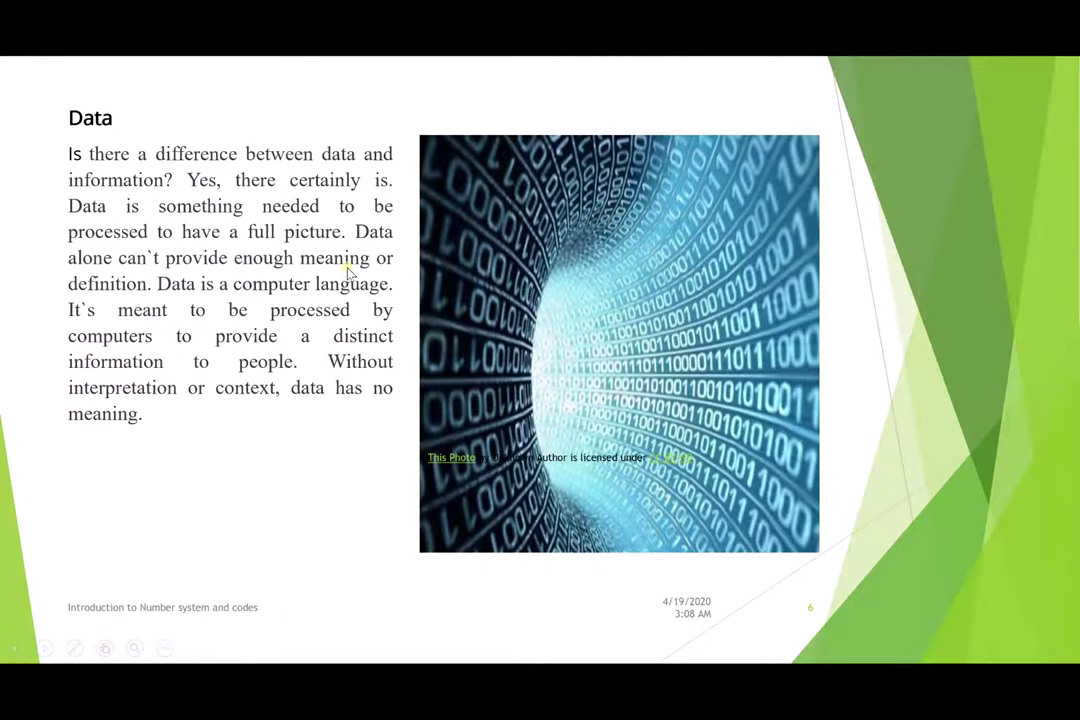
{"action": "left_click", "coordinate": [165, 648]}
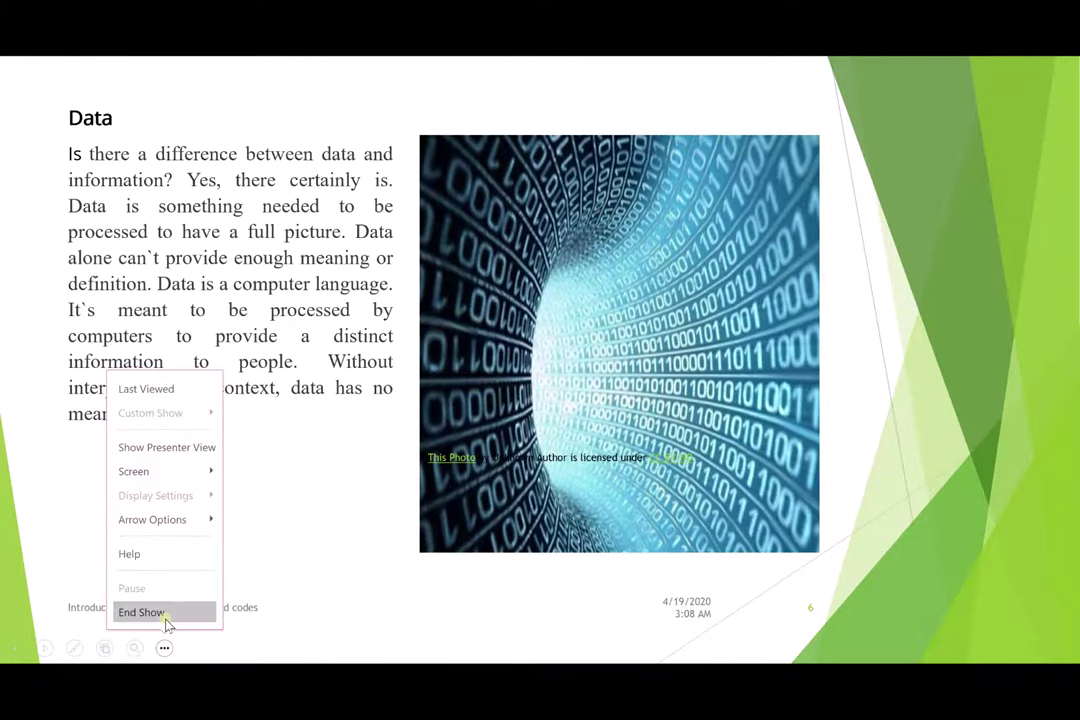
{"action": "left_click", "coordinate": [141, 612]}
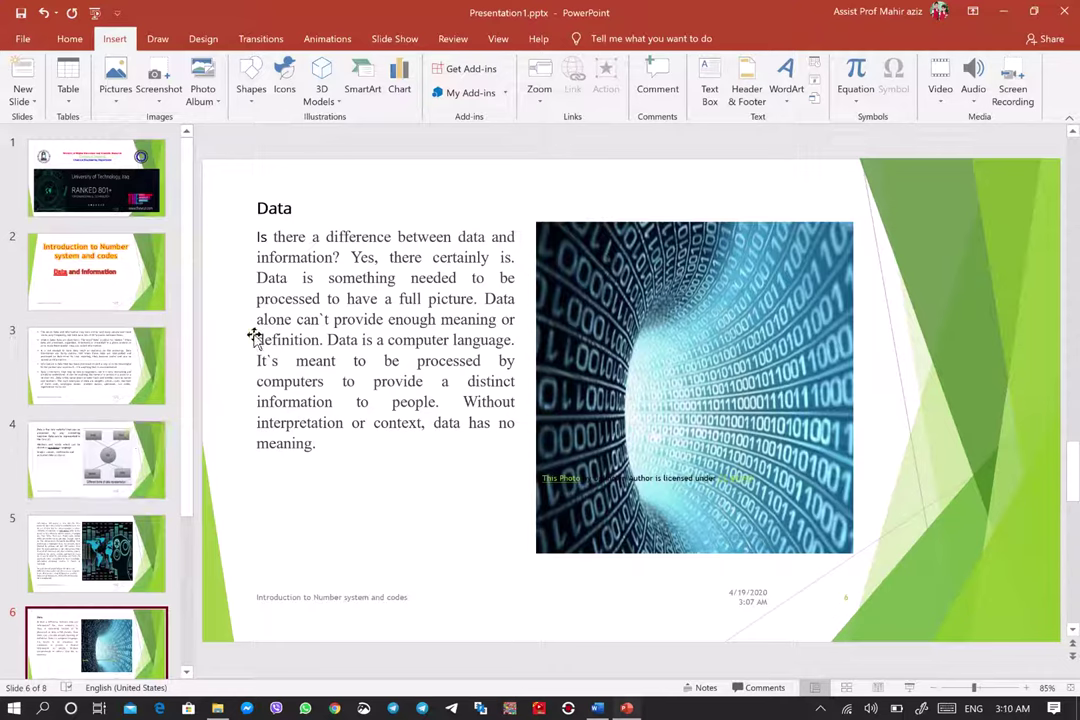
On slide 1, replace a trial Fade with a 01.00-second Wipe transition and preview it
{"action": "left_click", "coordinate": [249, 35]}
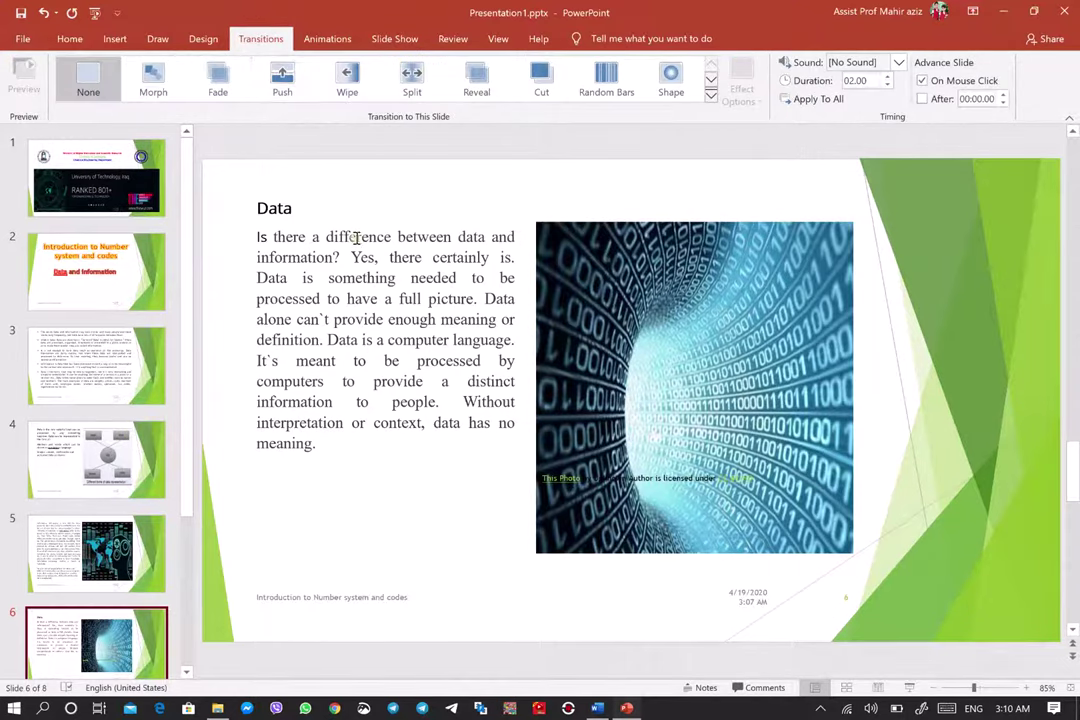
{"action": "left_click", "coordinate": [710, 95]}
{"action": "left_click", "coordinate": [372, 412]}
{"action": "left_click", "coordinate": [100, 460]}
{"action": "left_click", "coordinate": [108, 172]}
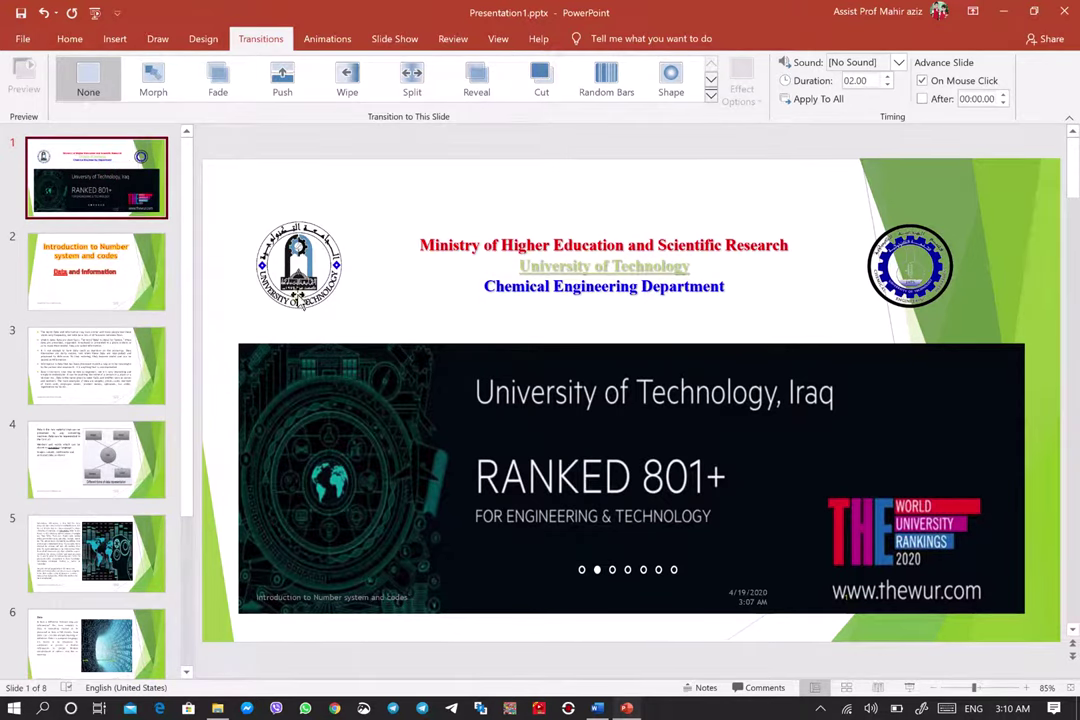
{"action": "left_click", "coordinate": [221, 85]}
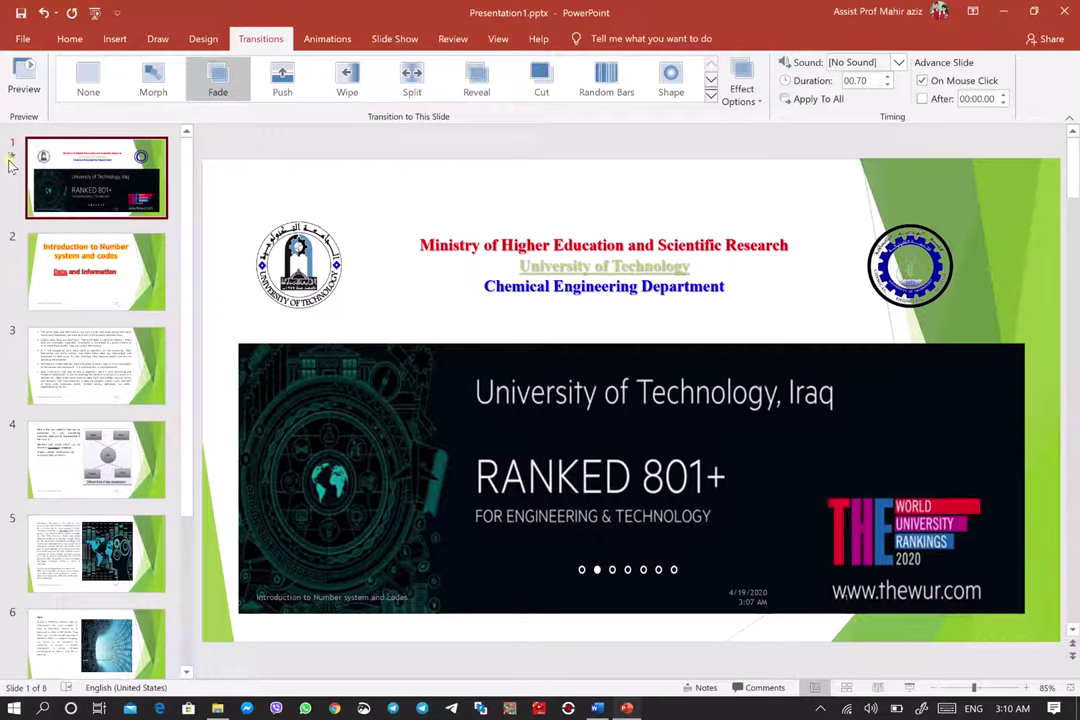
{"action": "left_click", "coordinate": [340, 90]}
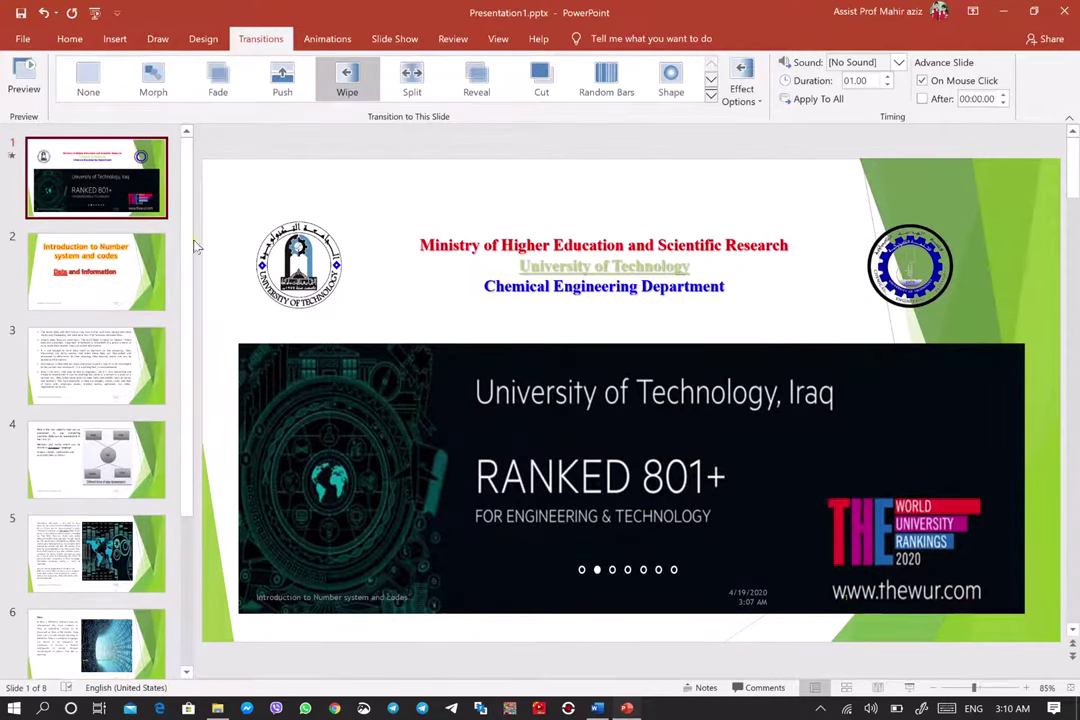
{"action": "left_click", "coordinate": [20, 80]}
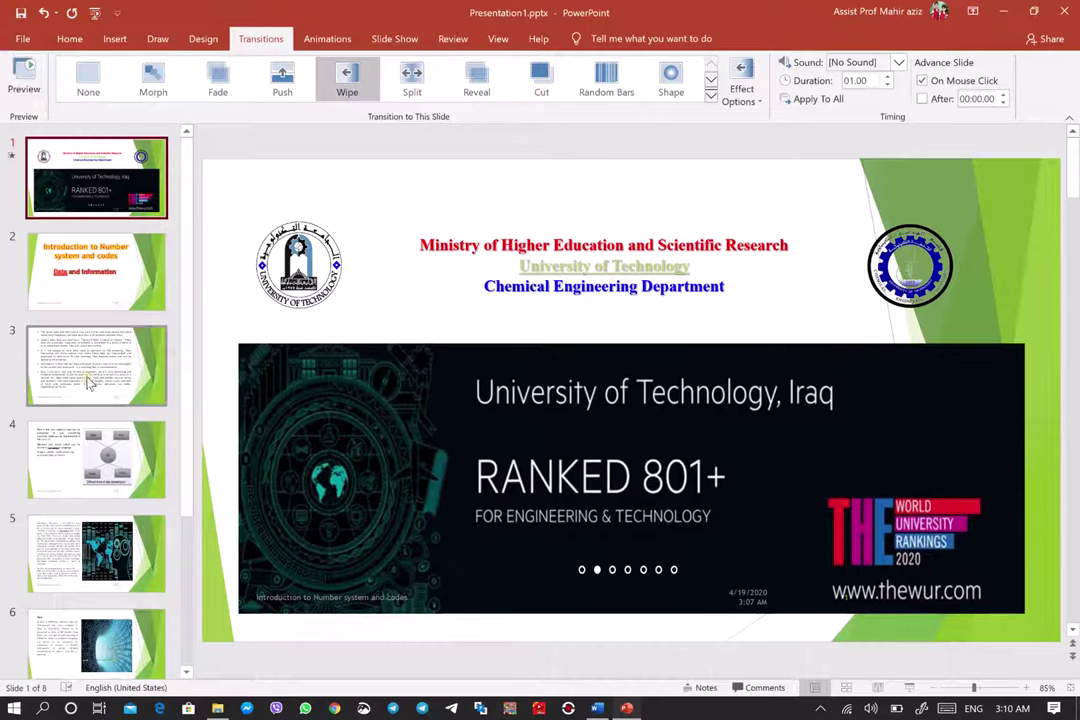
Give slide 2 a Split transition and slide 3 a Random Bars transition
{"action": "left_click", "coordinate": [94, 262]}
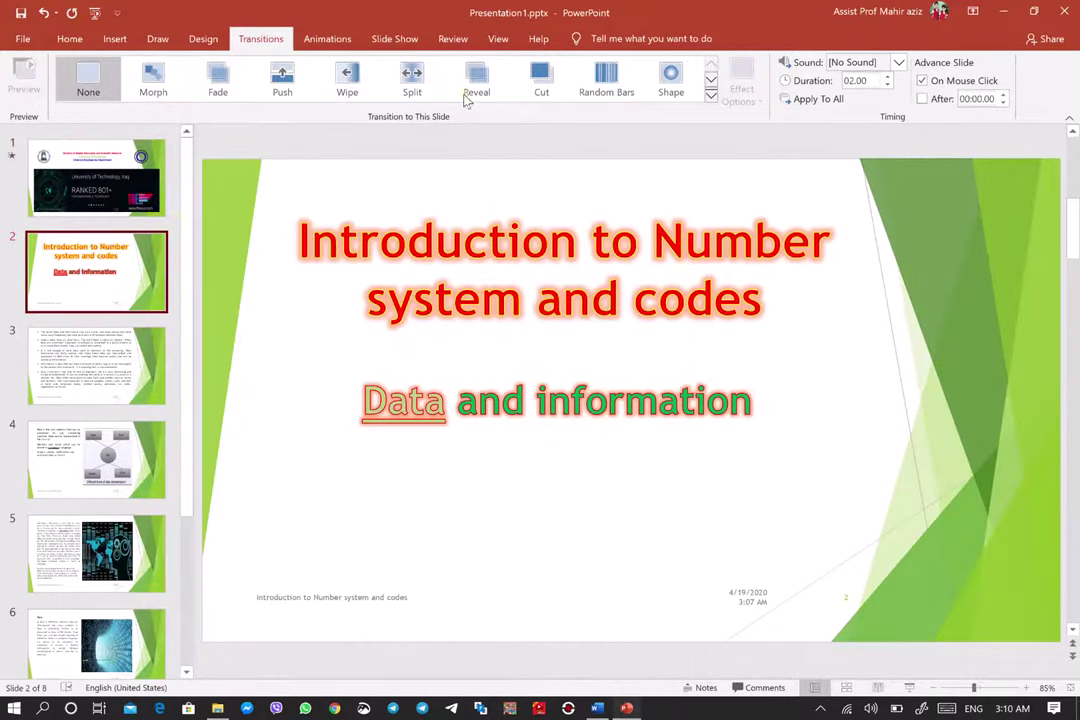
{"action": "left_click", "coordinate": [411, 80]}
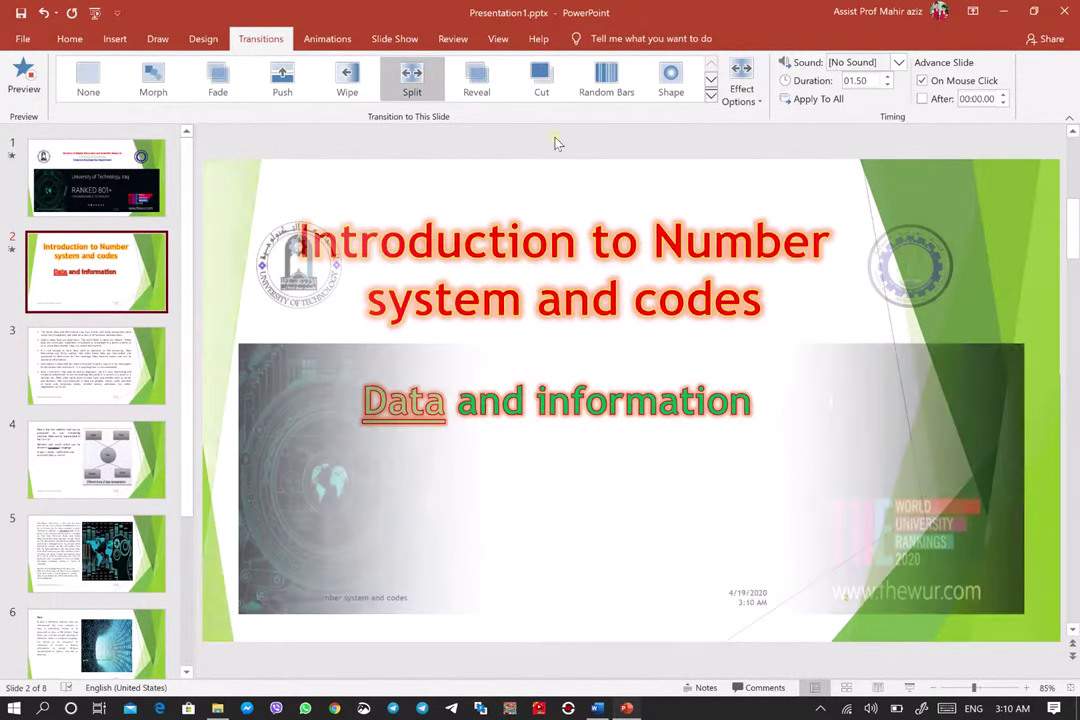
{"action": "key", "text": "Down"}
{"action": "left_click", "coordinate": [606, 80]}
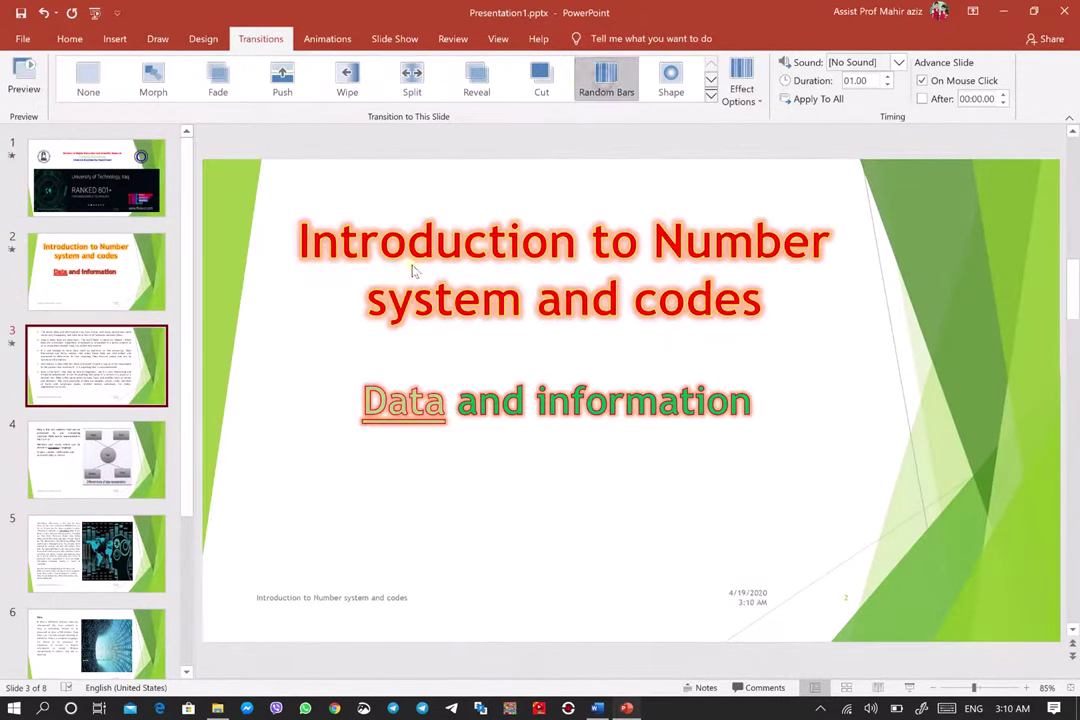
Give slide 4 a Cut transition and slide 5 a Box transition from the full gallery
{"action": "left_click", "coordinate": [122, 468]}
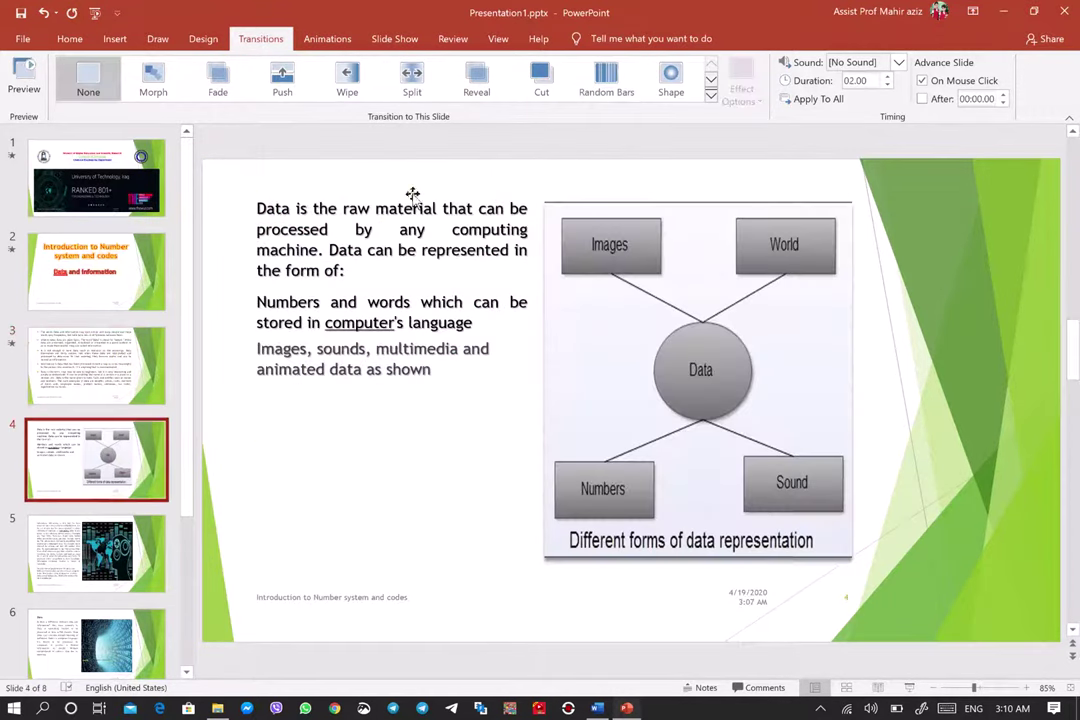
{"action": "left_click", "coordinate": [541, 78]}
{"action": "key", "text": "Down"}
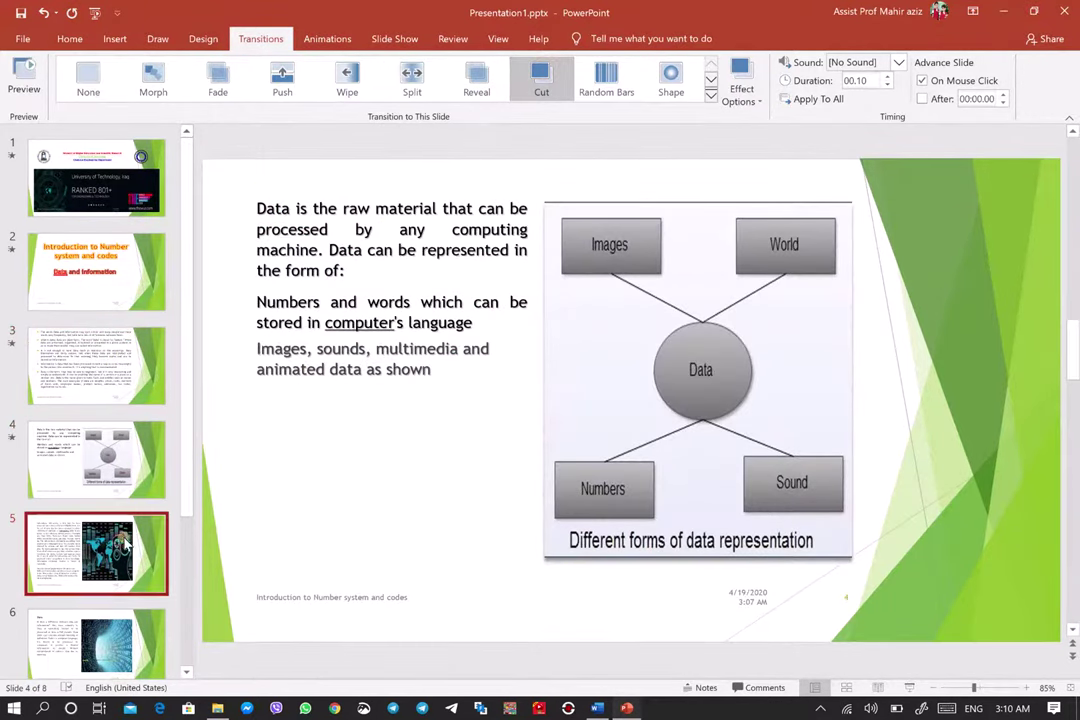
{"action": "left_click", "coordinate": [711, 95]}
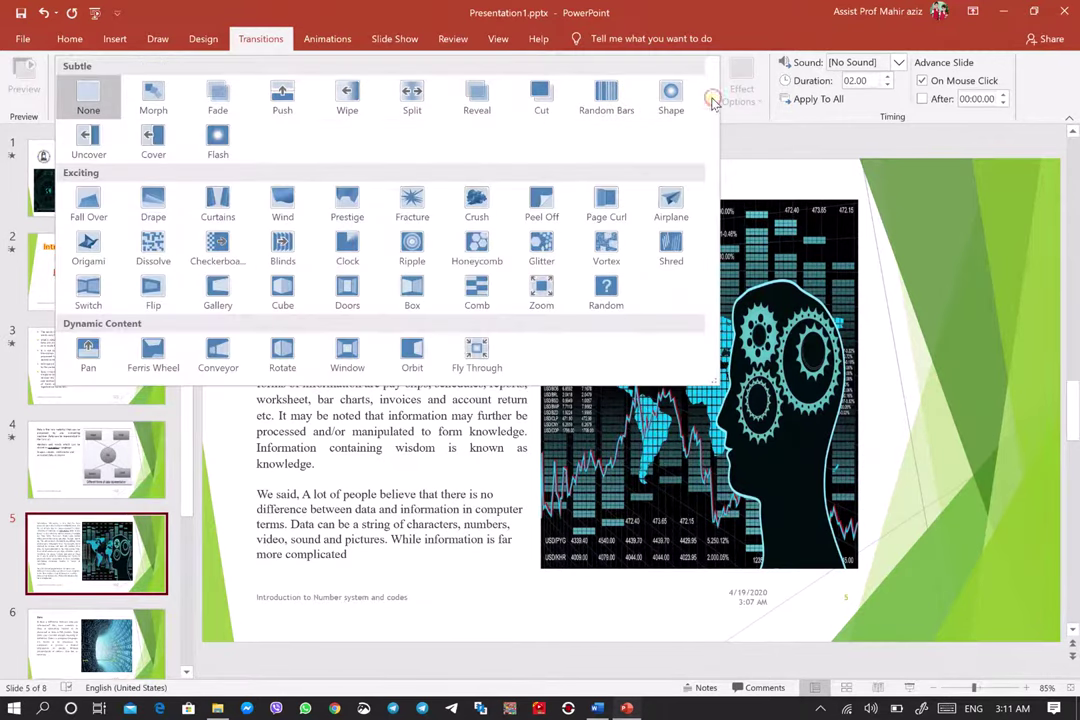
{"action": "left_click", "coordinate": [414, 298]}
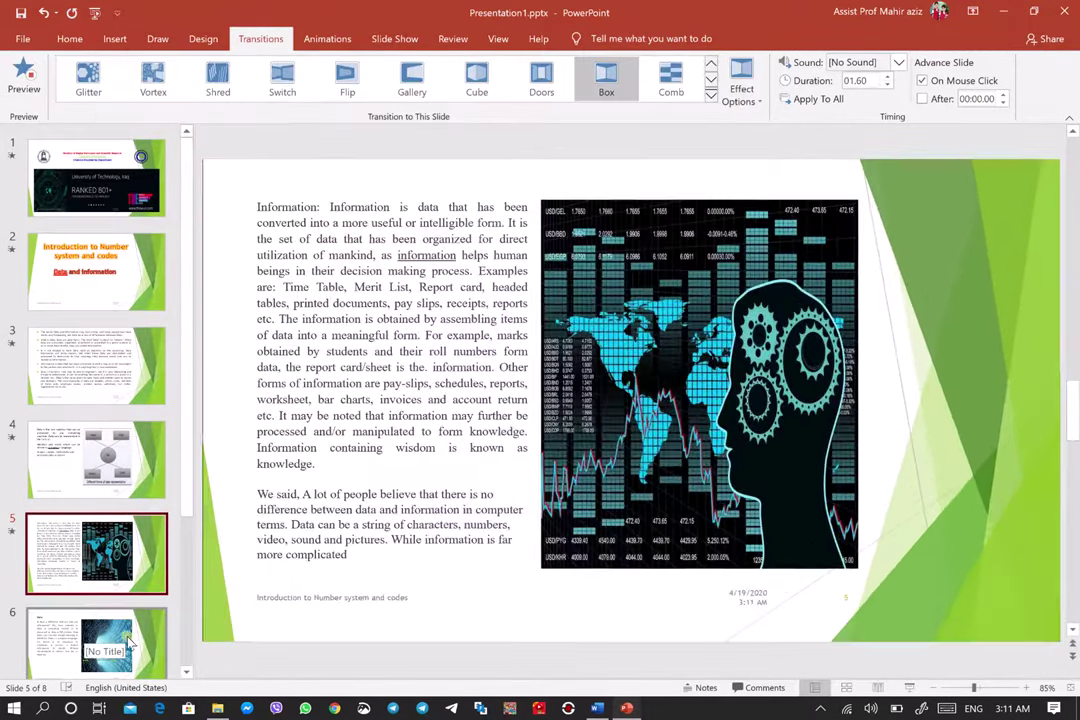
{"action": "left_click", "coordinate": [133, 645]}
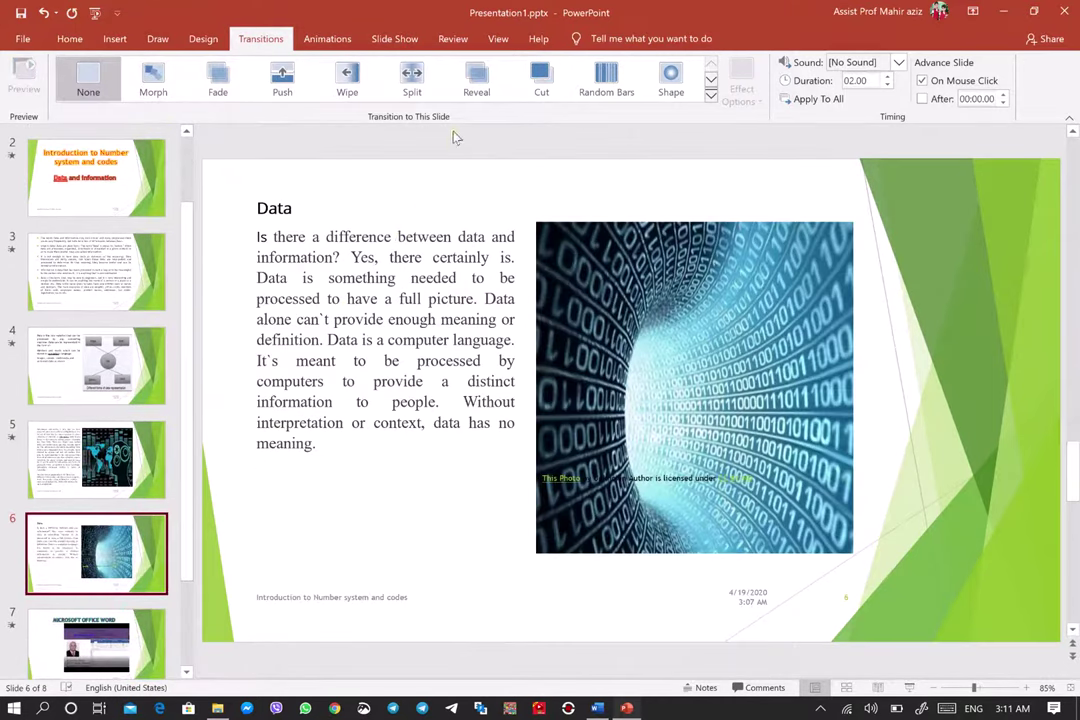
Apply a 01.40-second Ripple transition to slide 6, then bring up the Animations options
{"action": "left_click", "coordinate": [709, 97]}
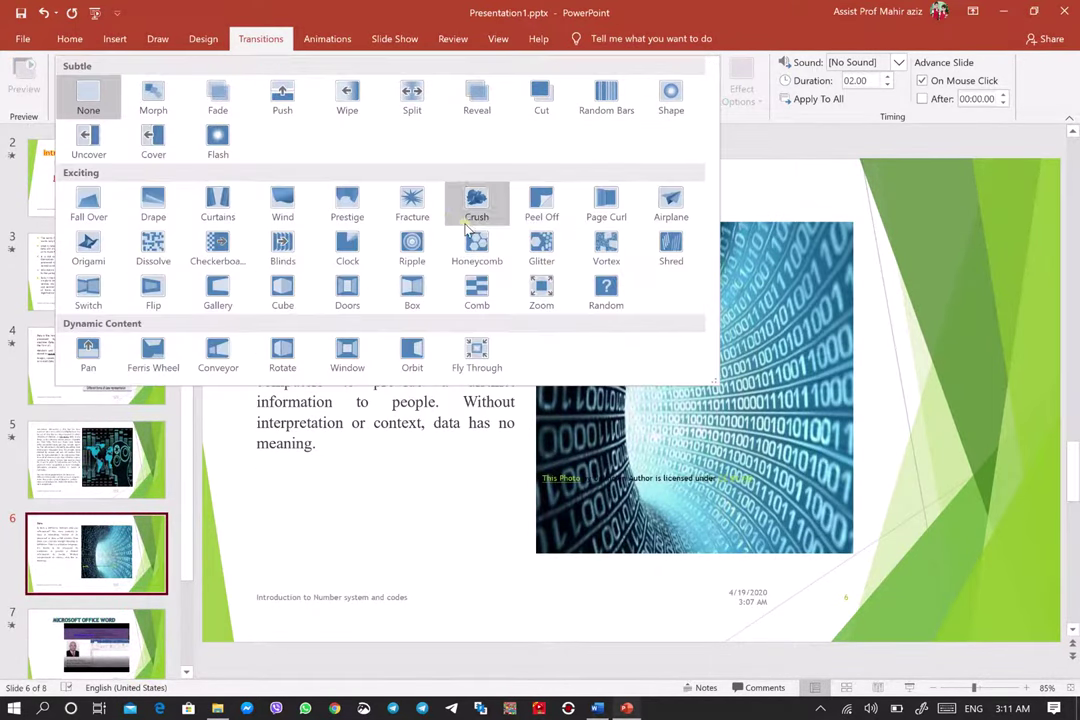
{"action": "left_click", "coordinate": [399, 253]}
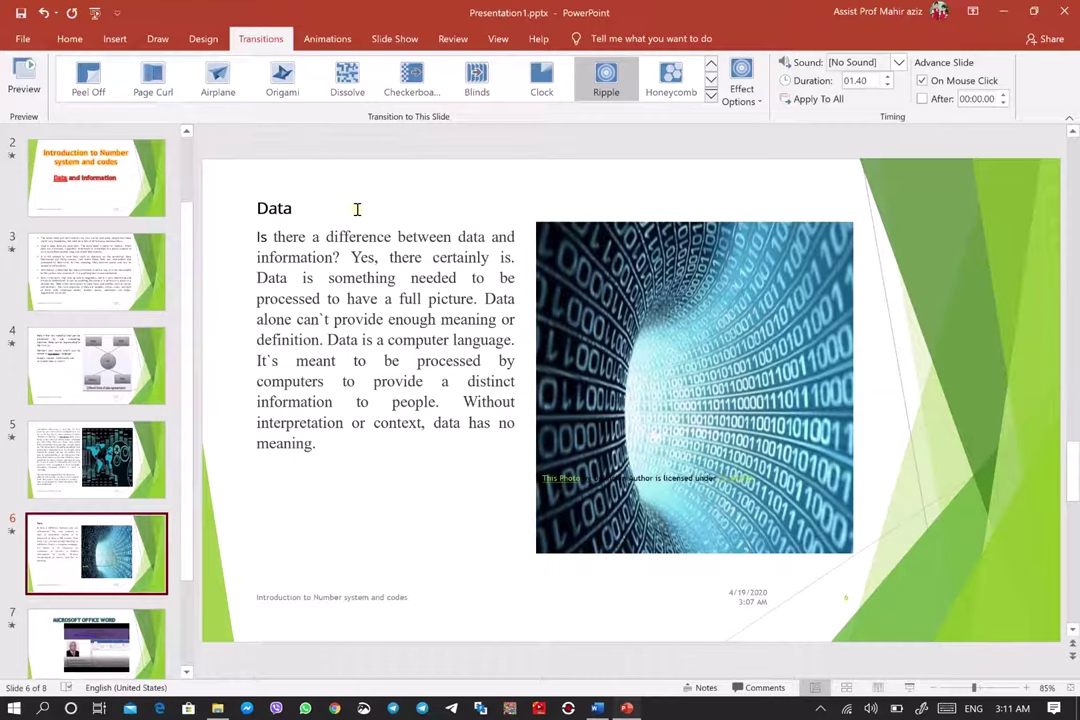
{"action": "left_click", "coordinate": [318, 38]}
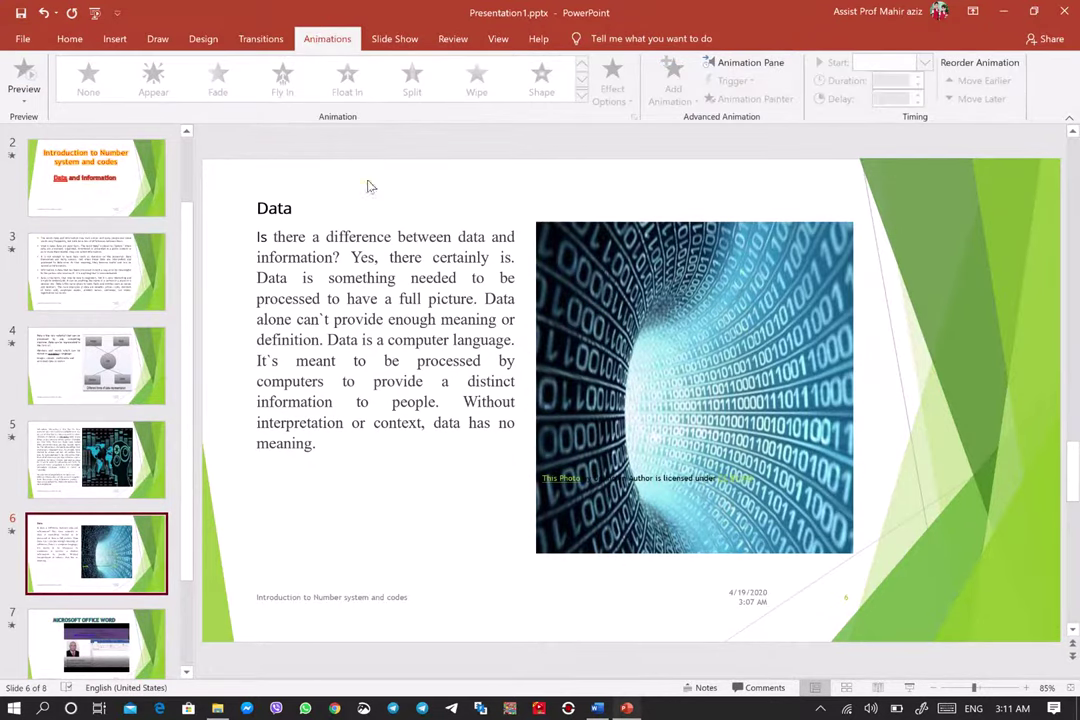
On the title slide, make the left logo Fly In and the right logo Float In
{"action": "left_click", "coordinate": [116, 192]}
{"action": "scroll", "coordinate": [128, 178], "scroll_direction": "up", "scroll_amount": 1}
{"action": "left_click", "coordinate": [128, 178]}
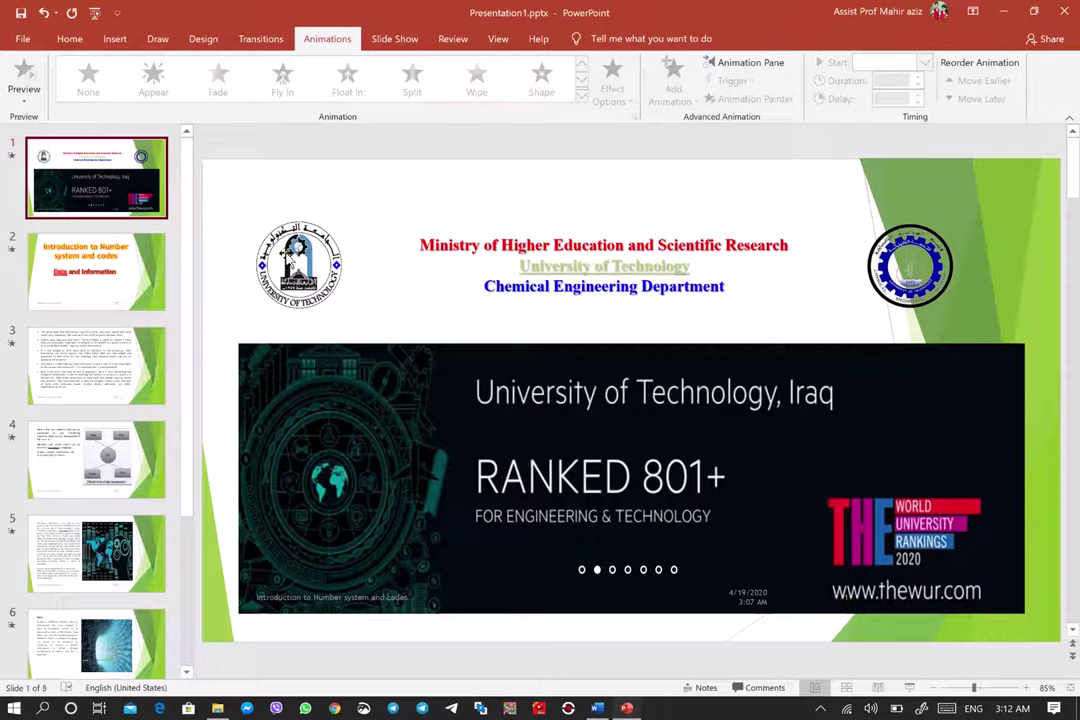
{"action": "left_click", "coordinate": [298, 262]}
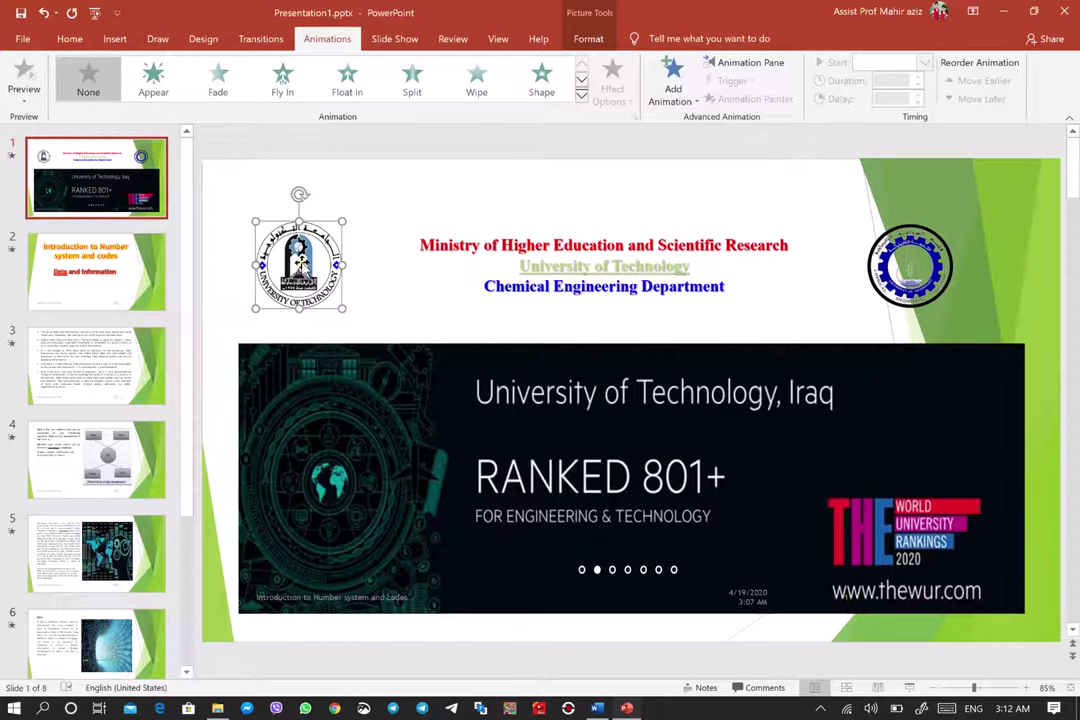
{"action": "left_click", "coordinate": [283, 91]}
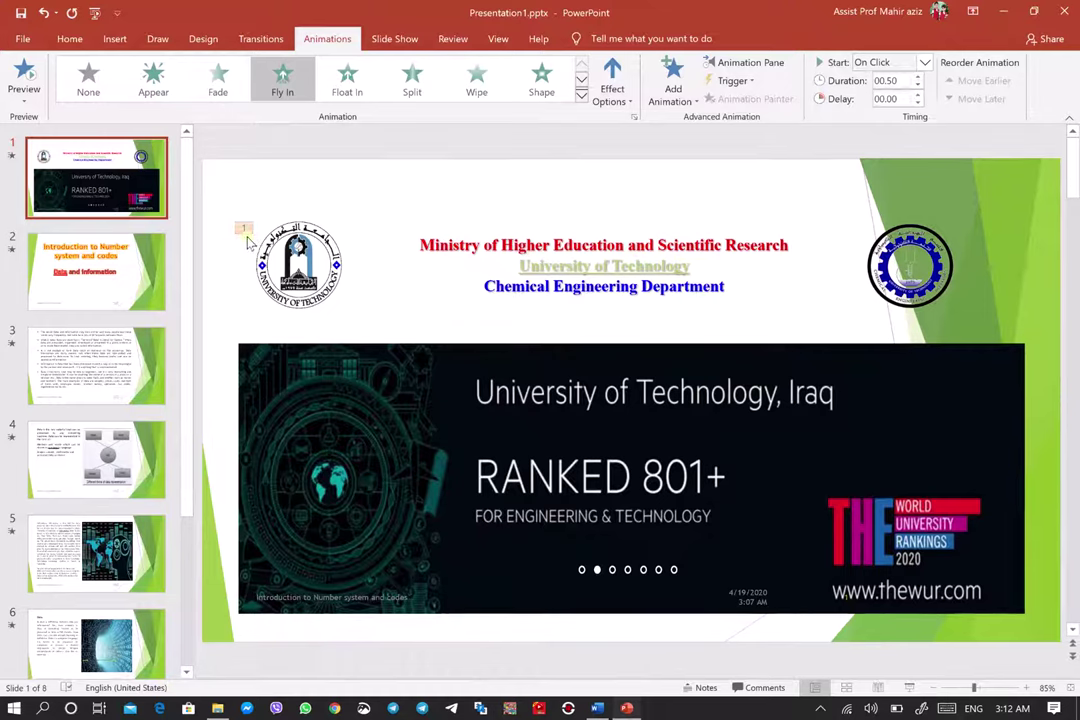
{"action": "left_click", "coordinate": [921, 279]}
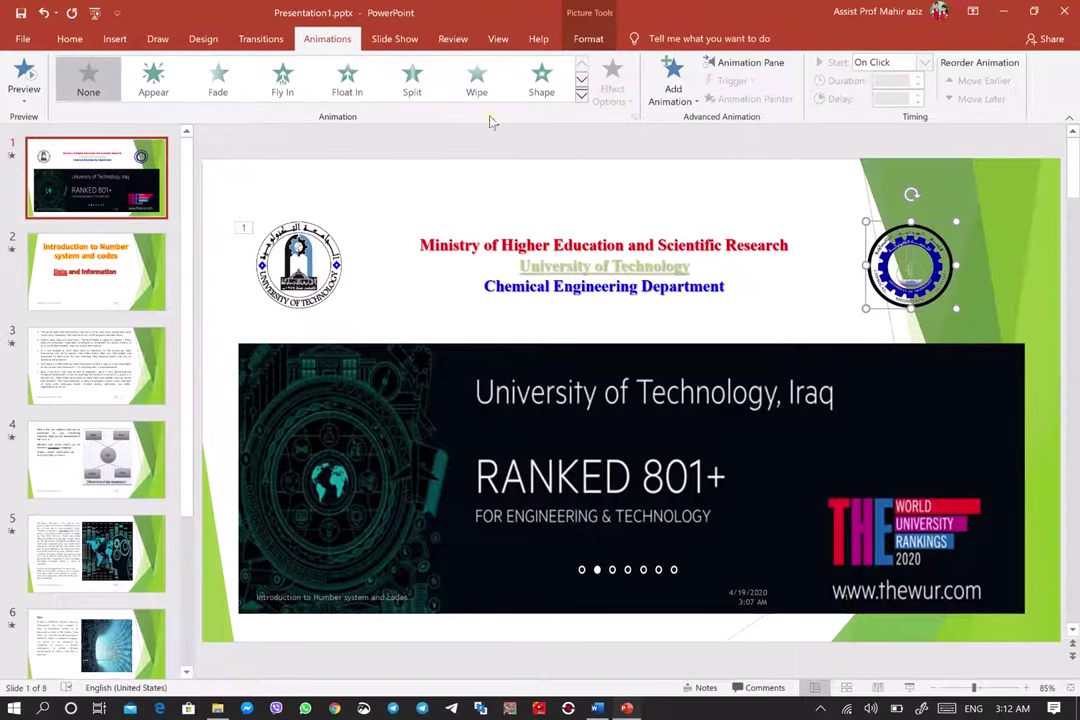
{"action": "left_click", "coordinate": [348, 80]}
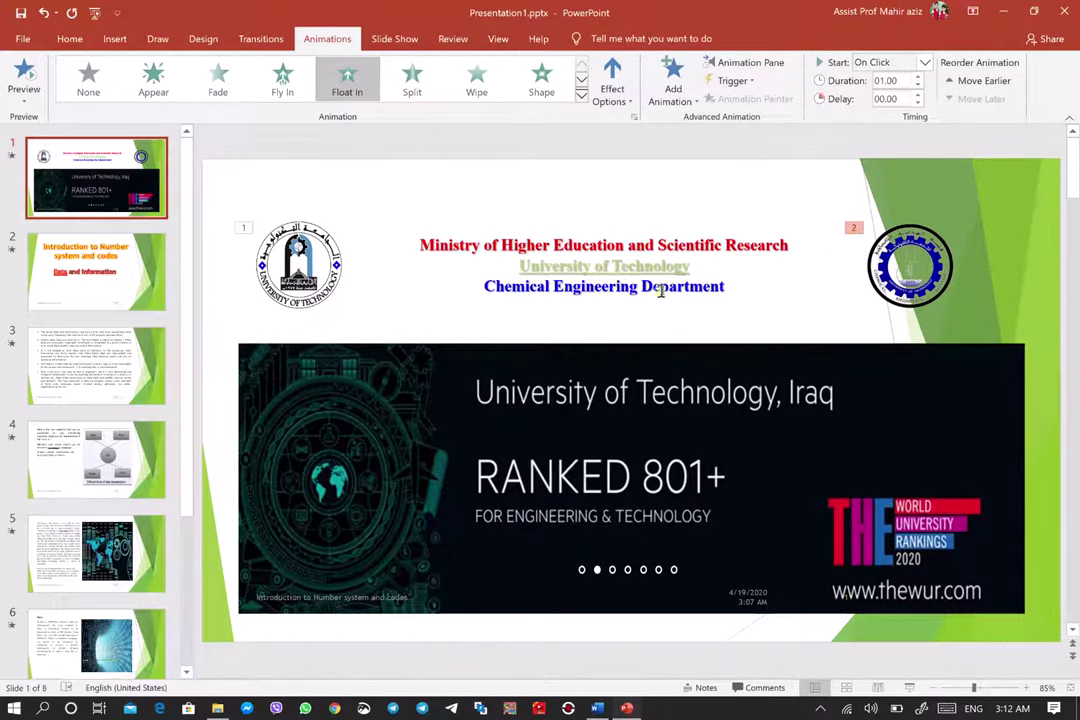
Make the three-line header text Wipe in as the third animation
{"action": "left_click_drag", "start_coordinate": [475, 287], "coordinate": [657, 245]}
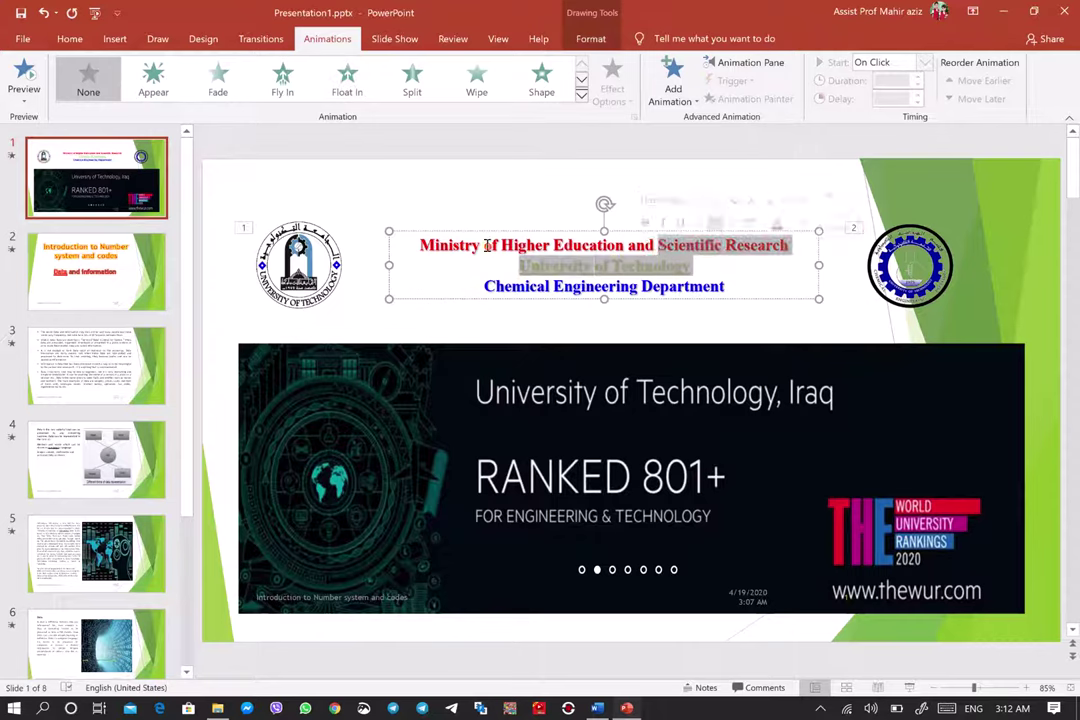
{"action": "left_click_drag", "start_coordinate": [724, 287], "coordinate": [453, 237]}
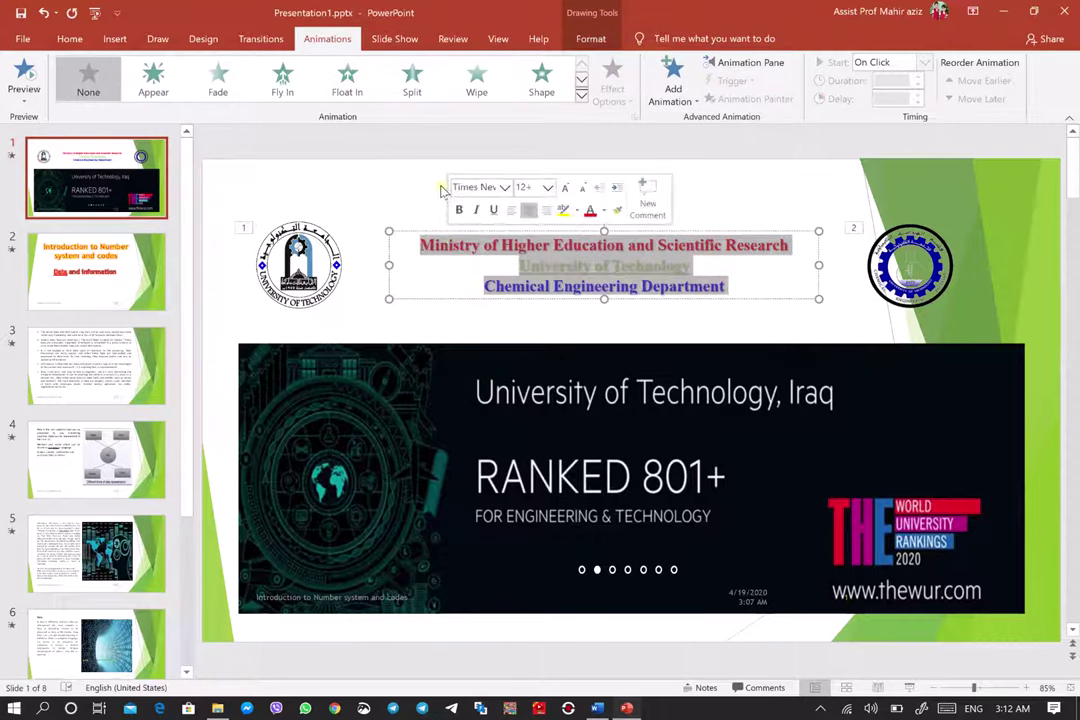
{"action": "left_click", "coordinate": [476, 78]}
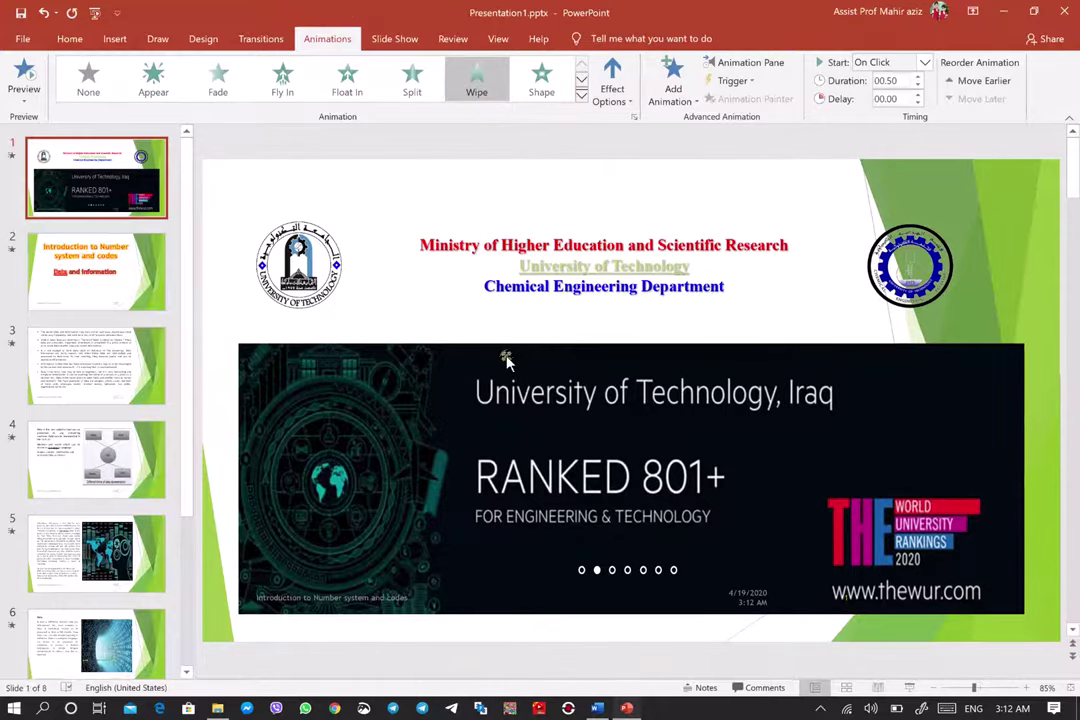
{"action": "left_click", "coordinate": [449, 369]}
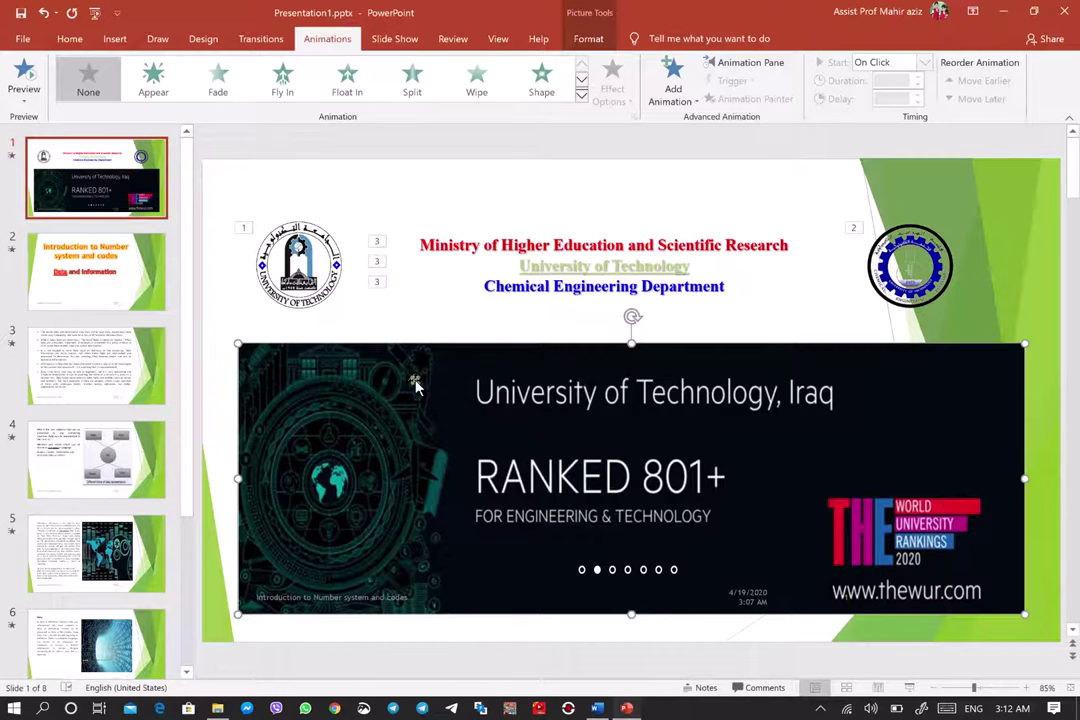
Give the RANKED 801+ banner a Teeter emphasis, preview the animations, then go to slide 2
{"action": "left_click", "coordinate": [582, 100]}
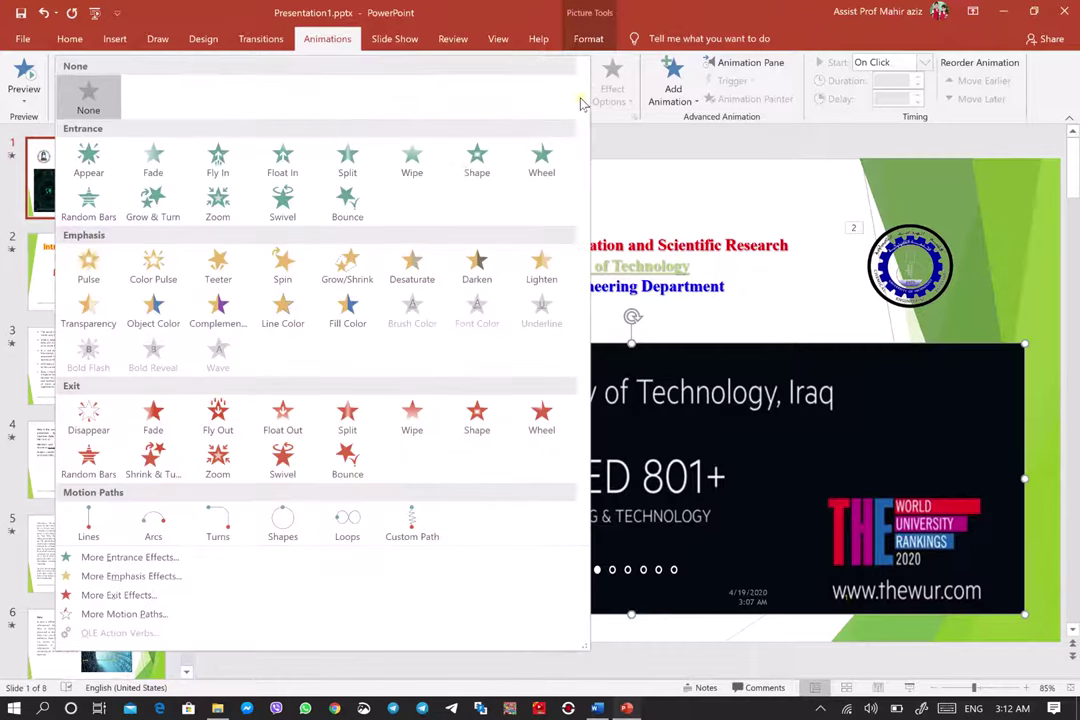
{"action": "key", "text": "Escape"}
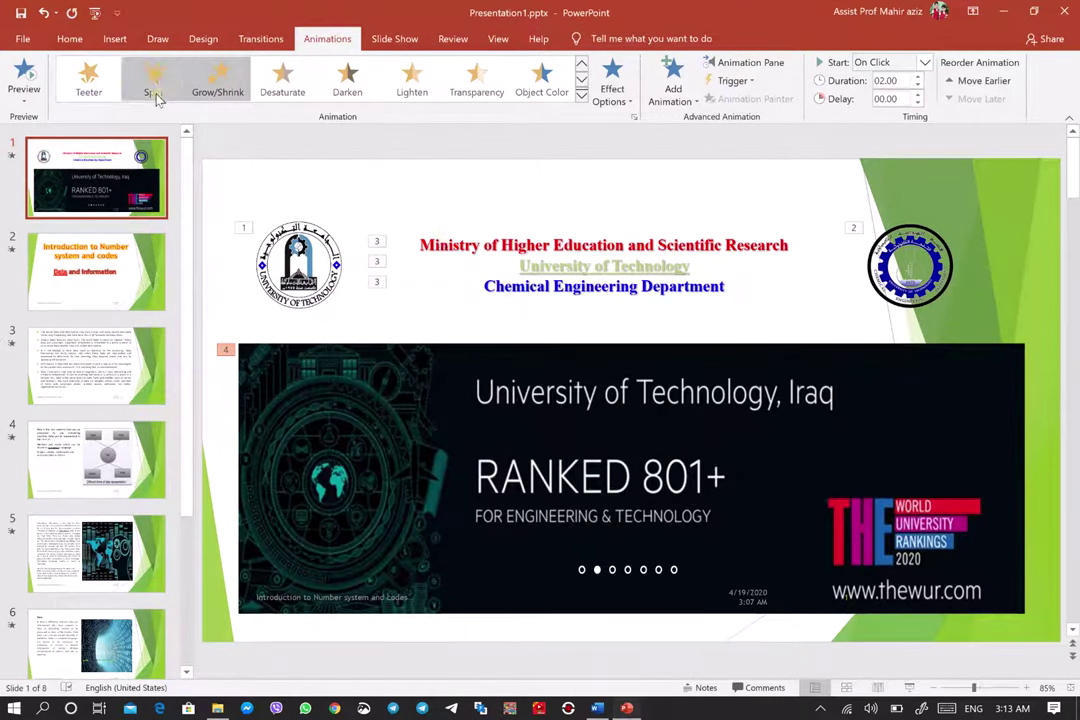
{"action": "left_click", "coordinate": [580, 96]}
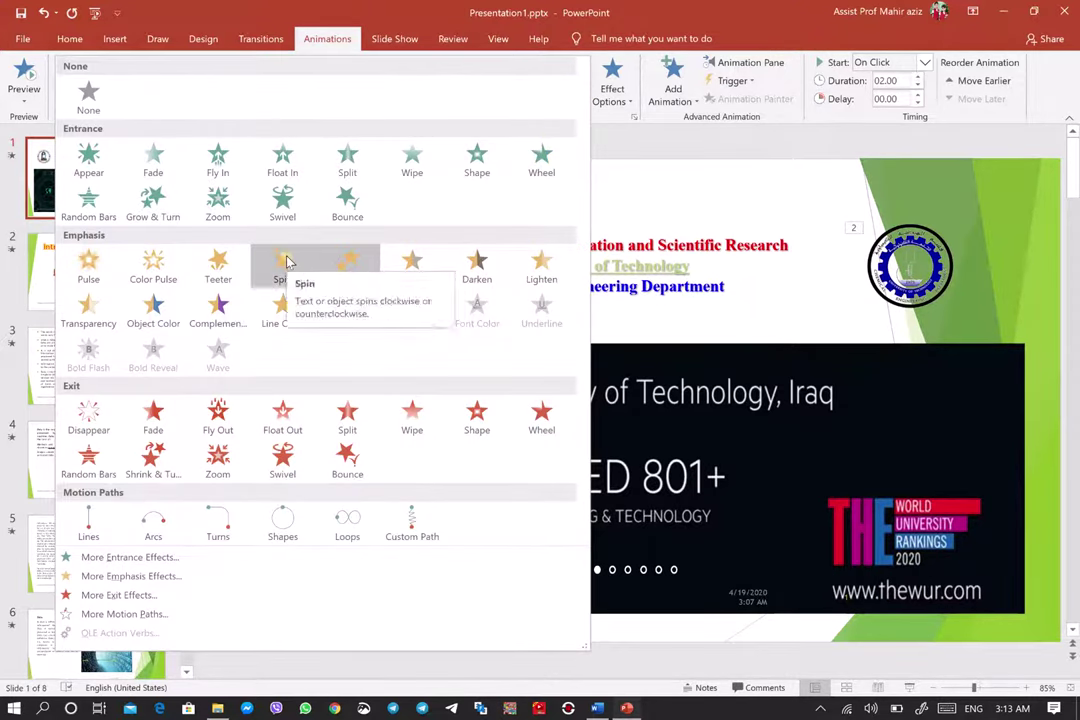
{"action": "left_click", "coordinate": [222, 263]}
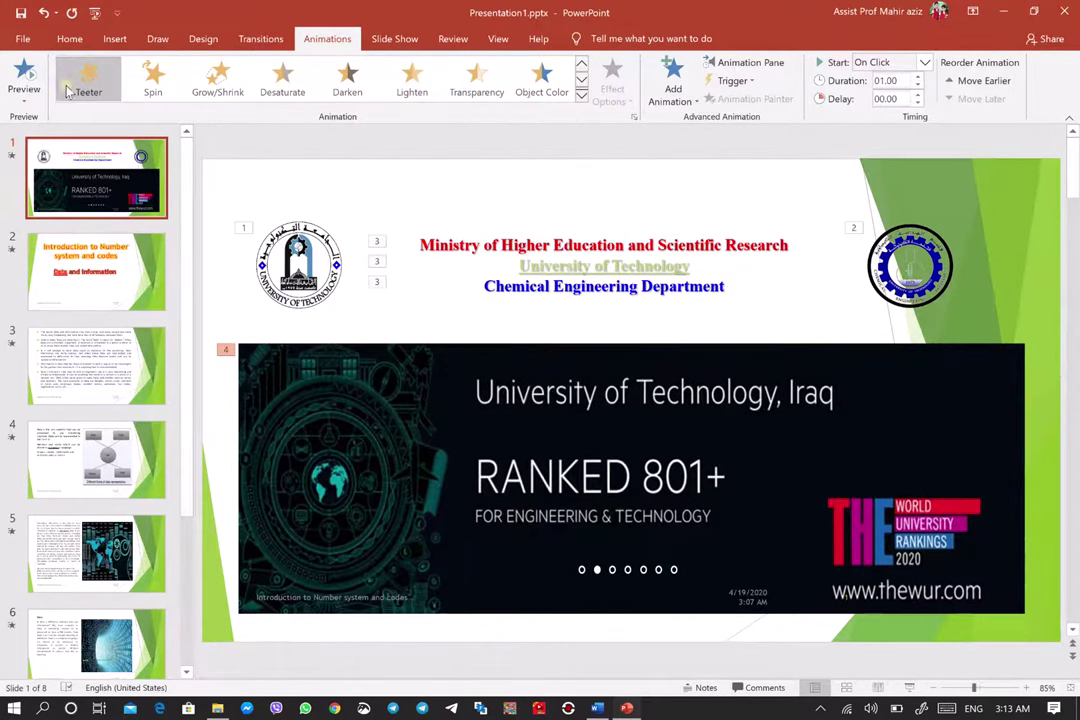
{"action": "left_click", "coordinate": [24, 78]}
{"action": "left_click", "coordinate": [121, 279]}
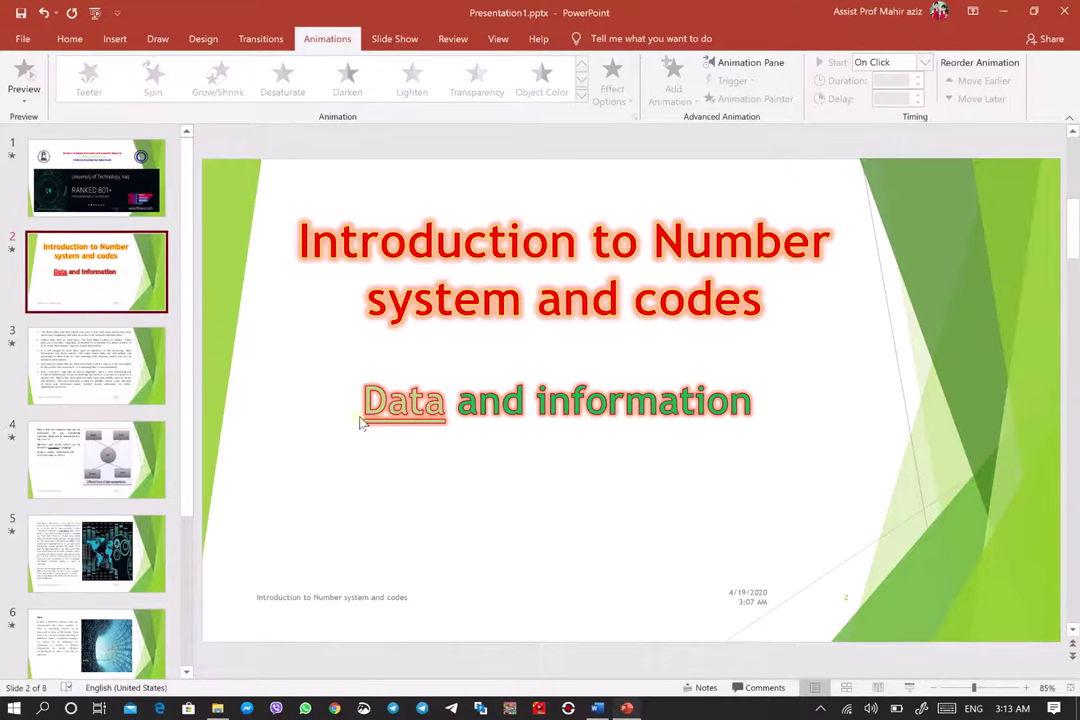
Make the 'Data and information' subtitle exit with a Bounce effect
{"action": "left_click", "coordinate": [732, 407]}
{"action": "left_click_drag", "start_coordinate": [732, 410], "coordinate": [364, 410]}
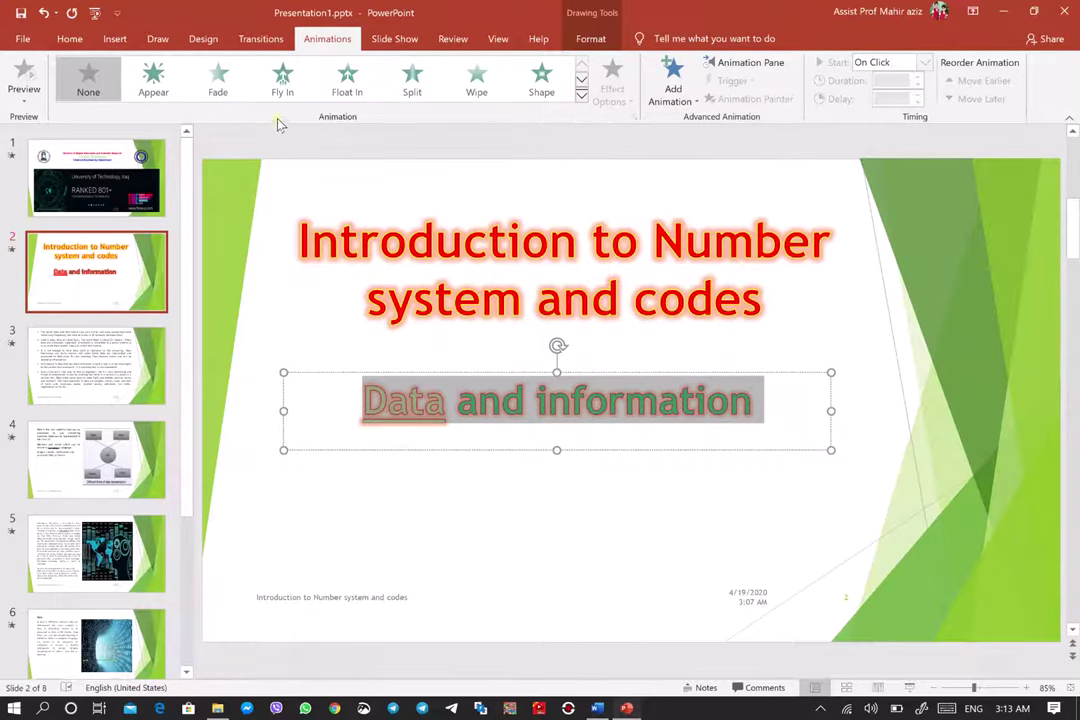
{"action": "left_click", "coordinate": [582, 96]}
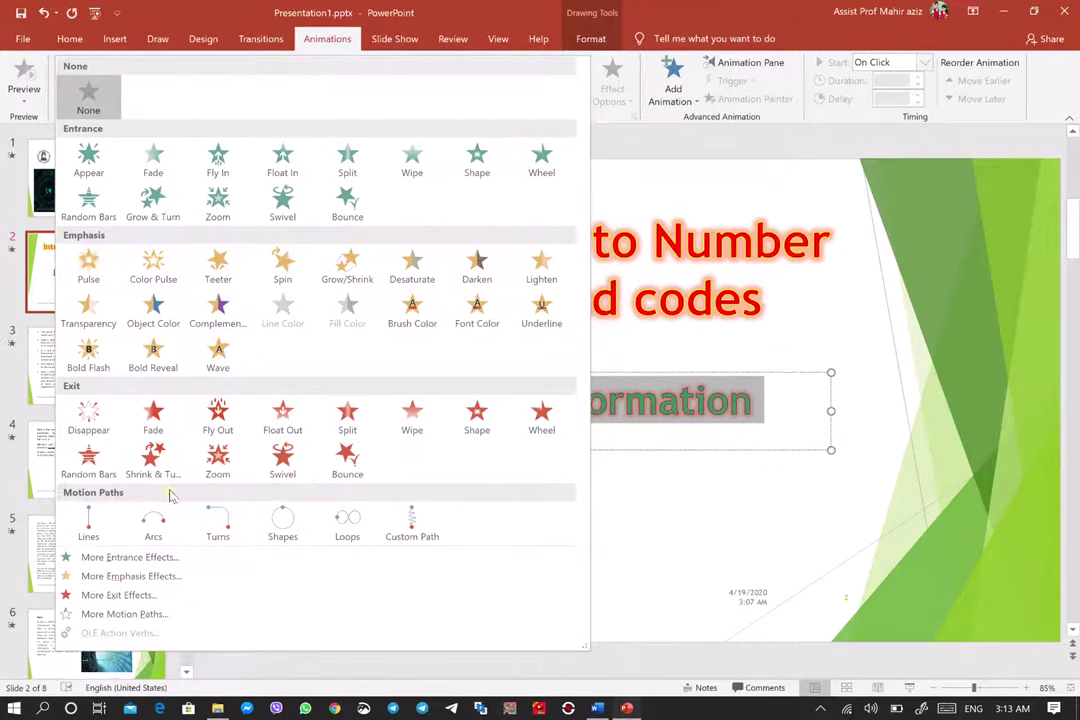
{"action": "left_click", "coordinate": [340, 458]}
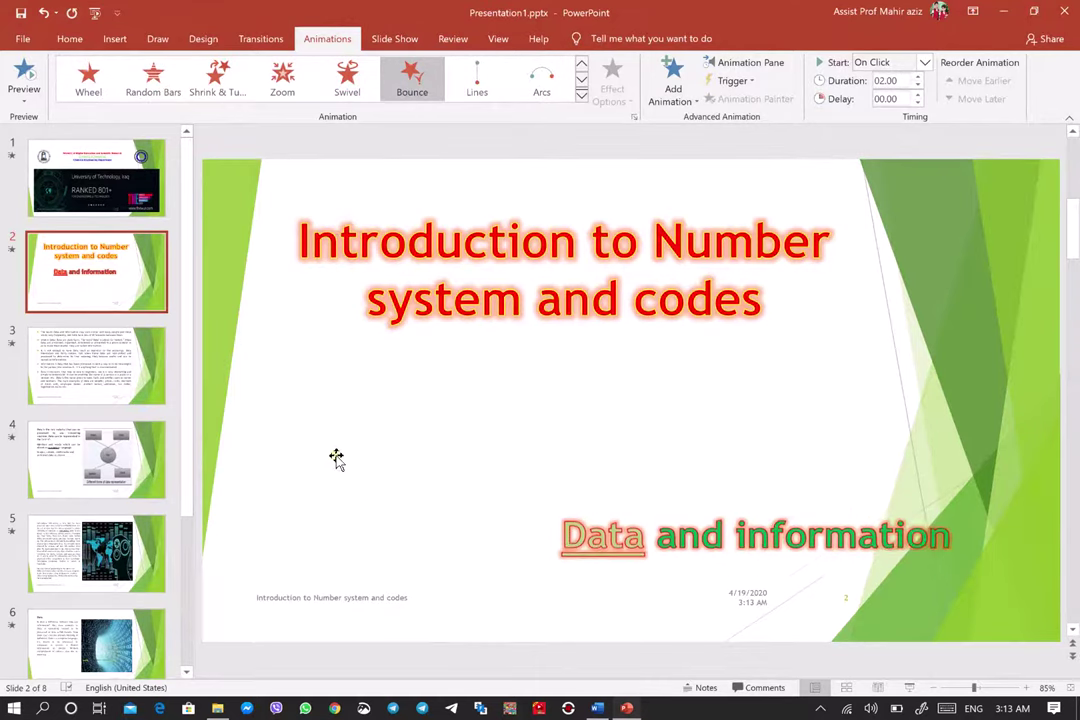
Give slide 2's title a Wheel entrance animation
{"action": "left_click", "coordinate": [760, 302]}
{"action": "left_click_drag", "start_coordinate": [760, 302], "coordinate": [325, 245]}
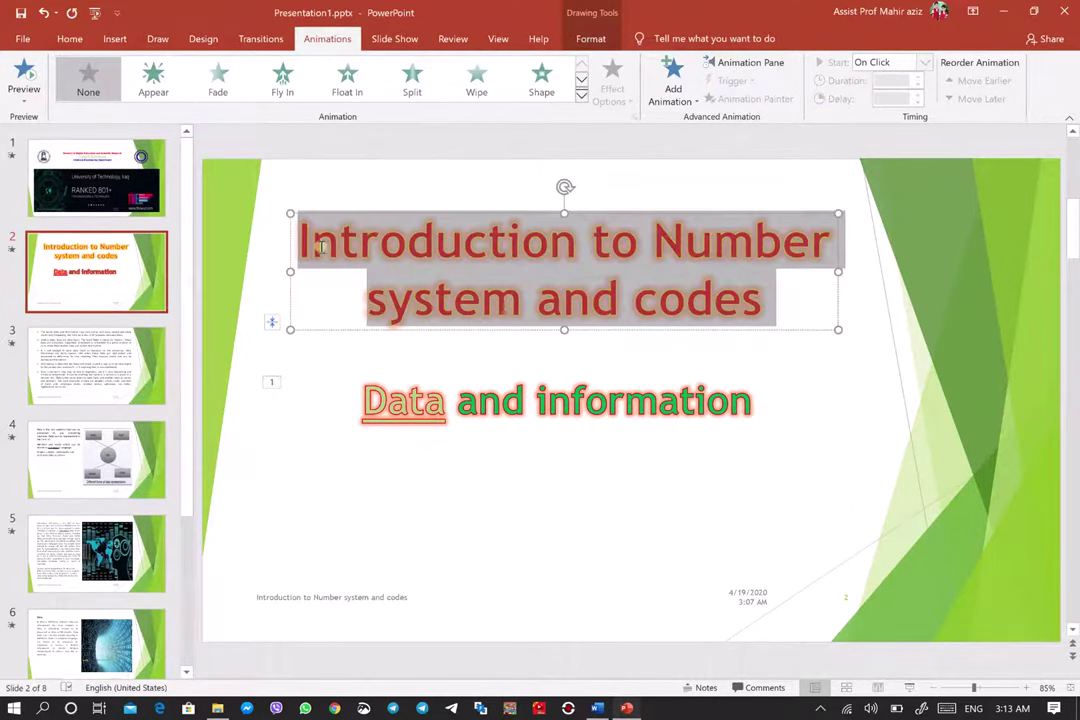
{"action": "left_click", "coordinate": [581, 94]}
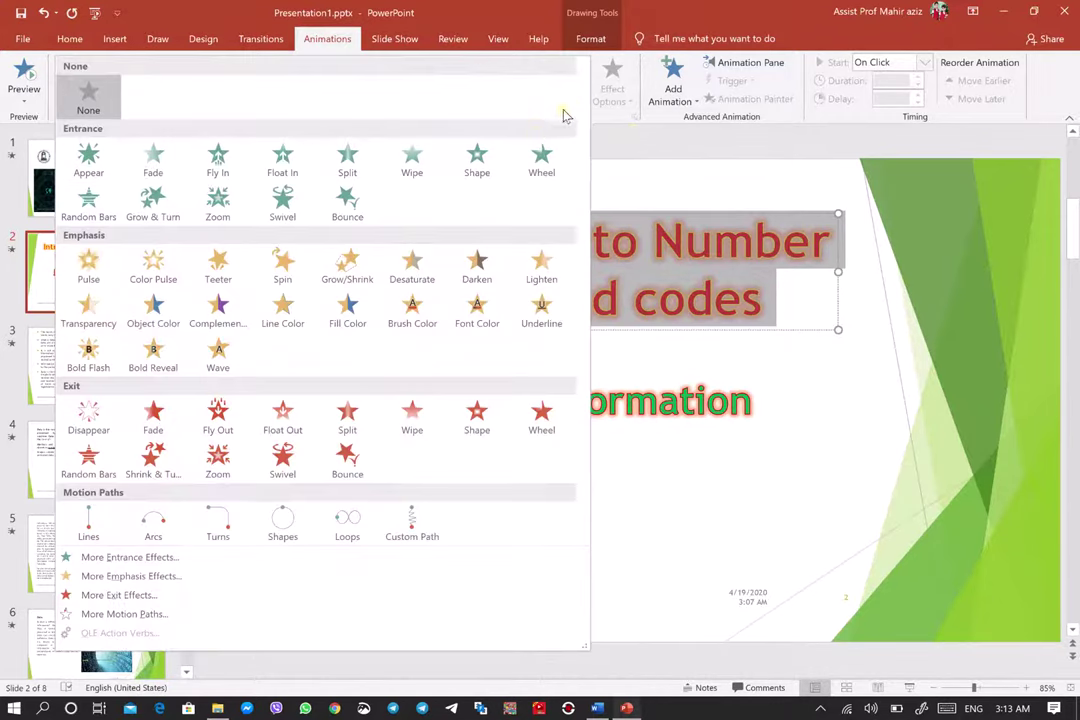
{"action": "left_click", "coordinate": [539, 170]}
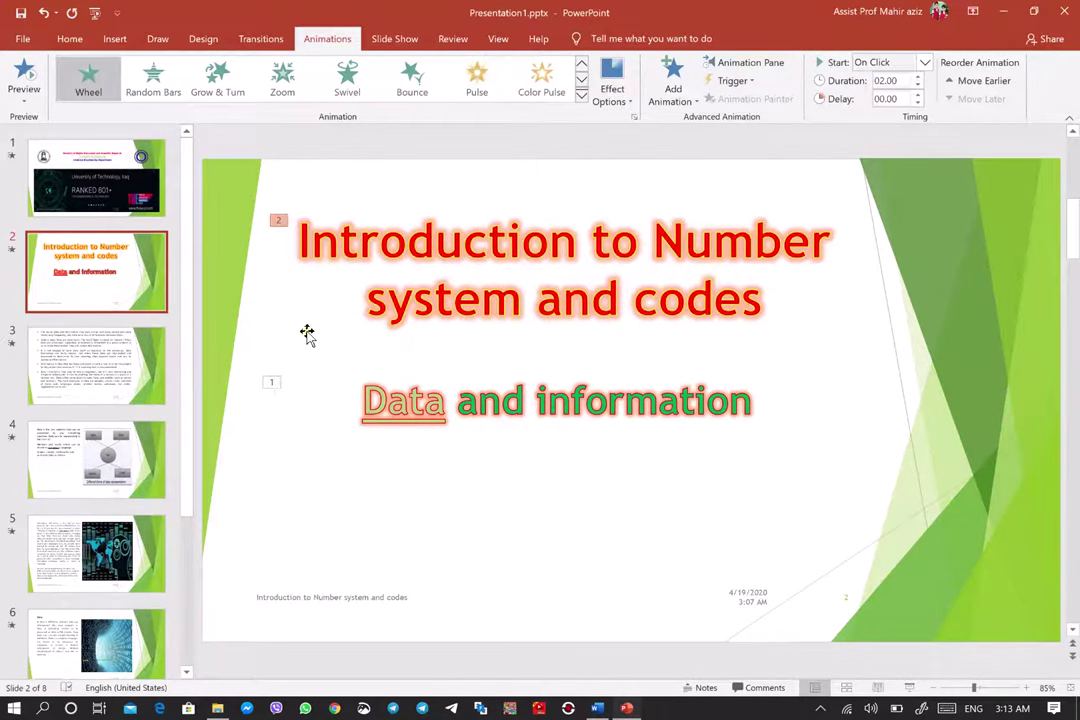
{"action": "left_click", "coordinate": [436, 305]}
{"action": "left_click_drag", "start_coordinate": [783, 304], "coordinate": [340, 252]}
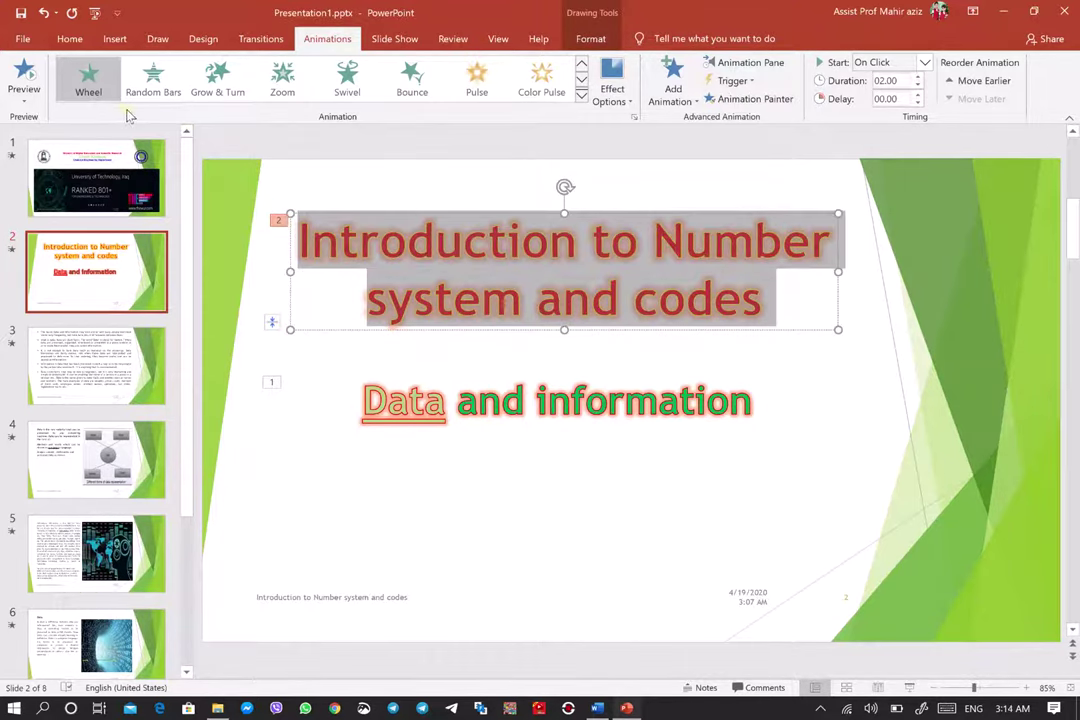
Set the title's Wheel effect to 8 Spokes, preview slide 2's animations, then go to slide 3
{"action": "left_click", "coordinate": [628, 103]}
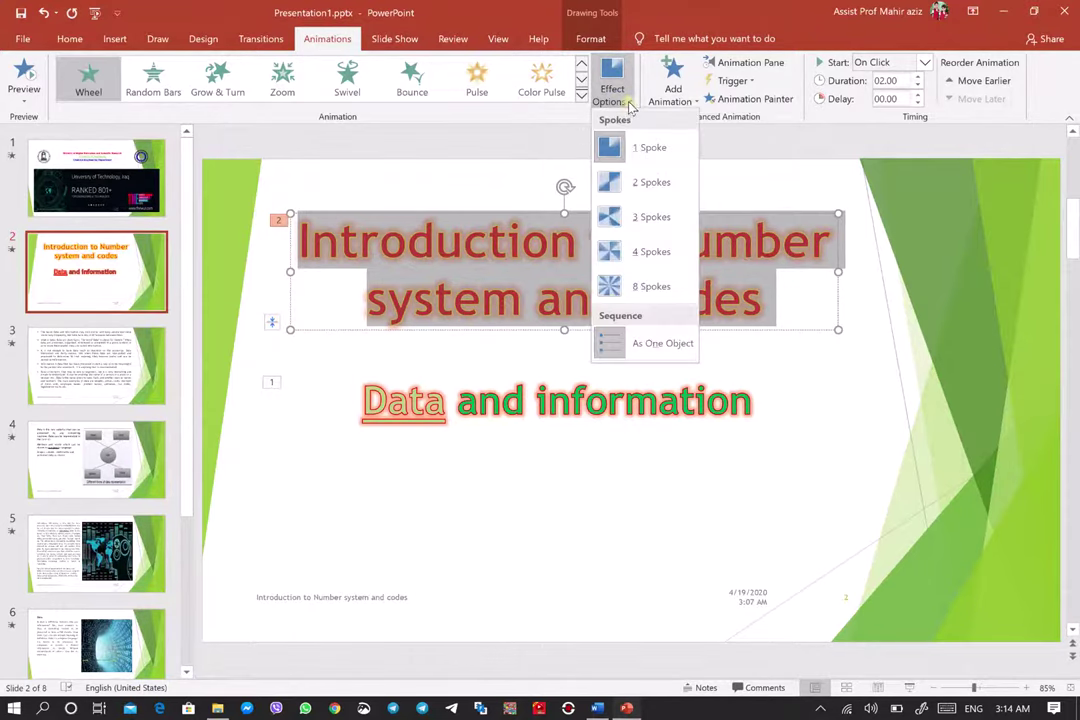
{"action": "left_click", "coordinate": [625, 284]}
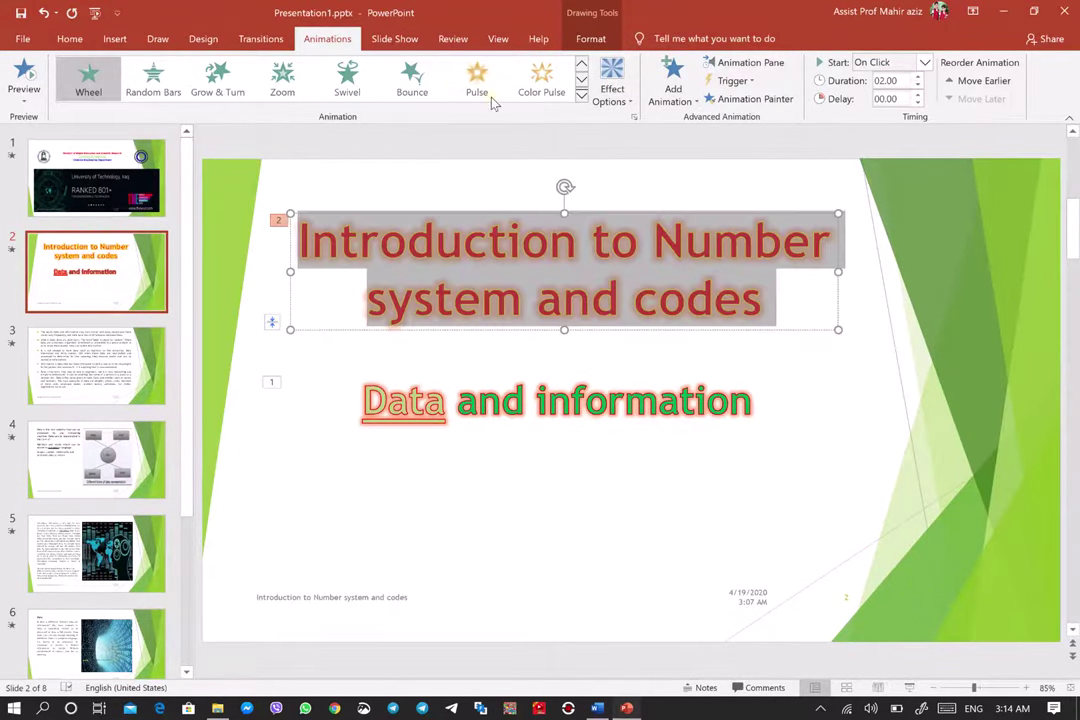
{"action": "left_click", "coordinate": [408, 400]}
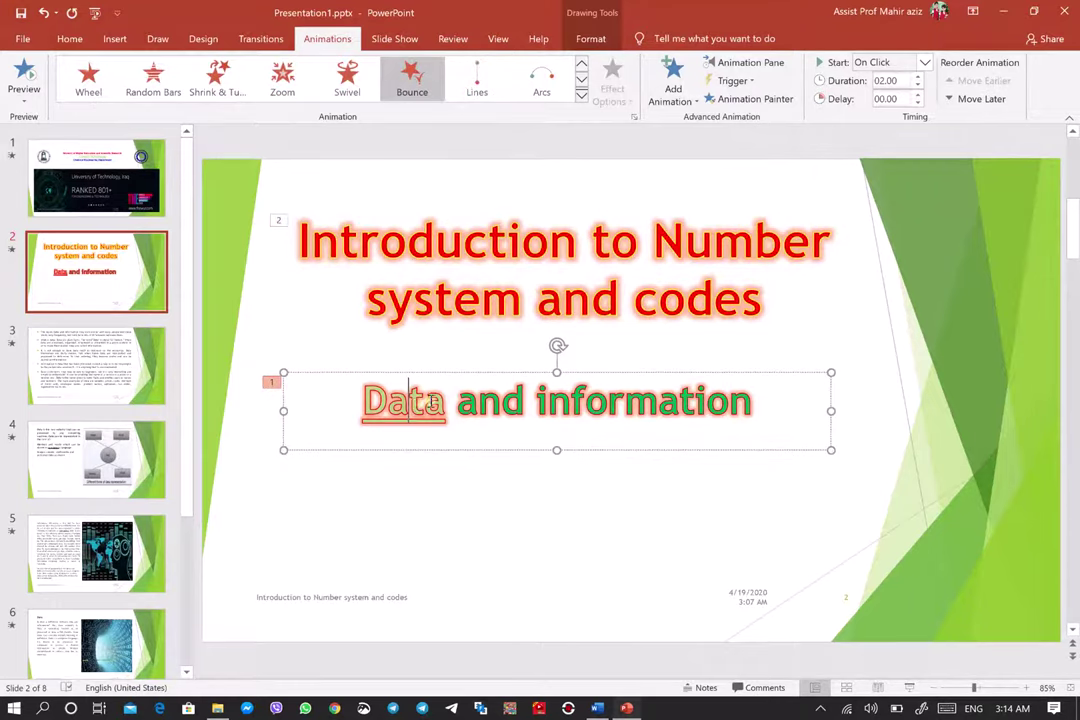
{"action": "left_click", "coordinate": [38, 80]}
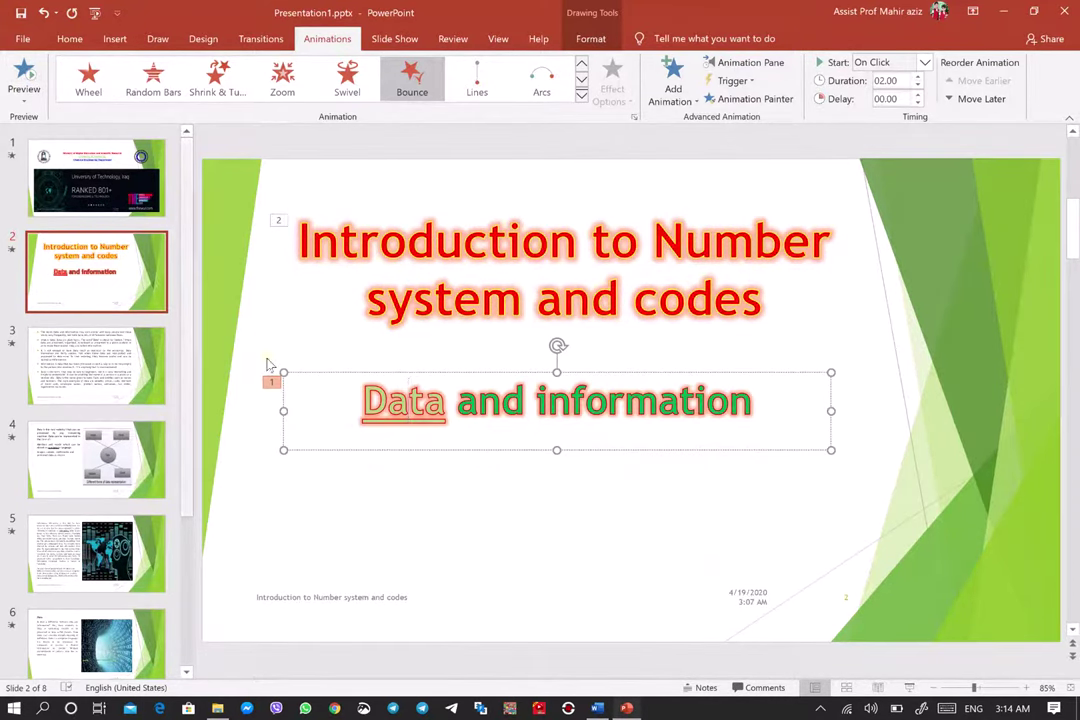
{"action": "left_click", "coordinate": [366, 511]}
{"action": "left_click", "coordinate": [86, 366]}
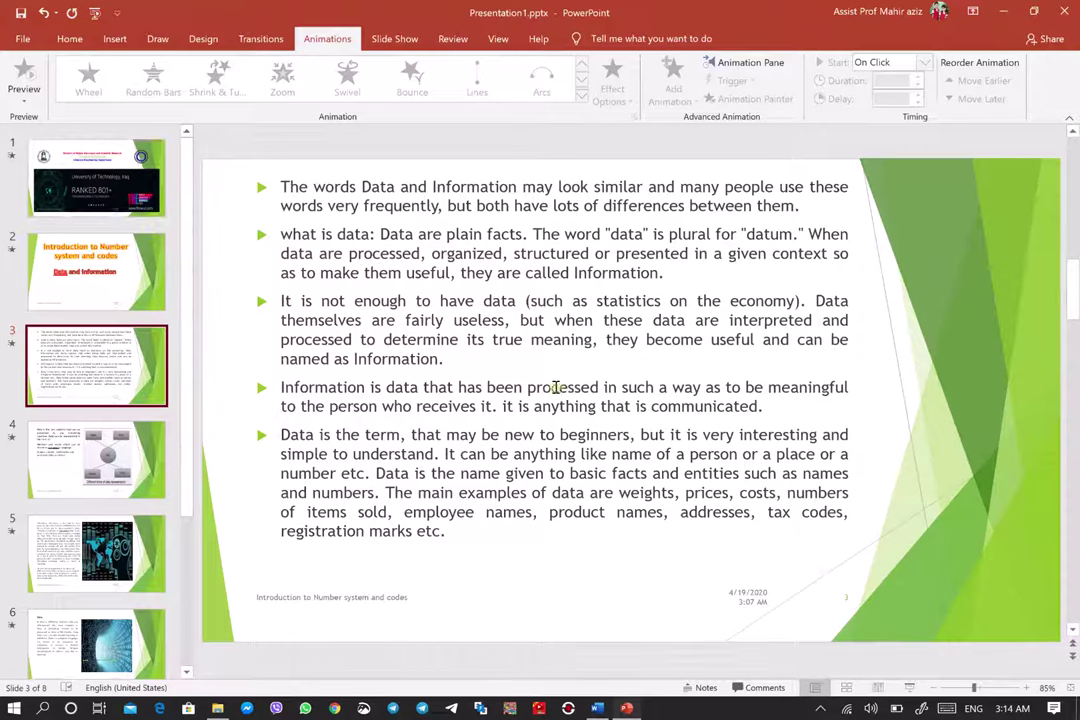
{"action": "left_click", "coordinate": [527, 168]}
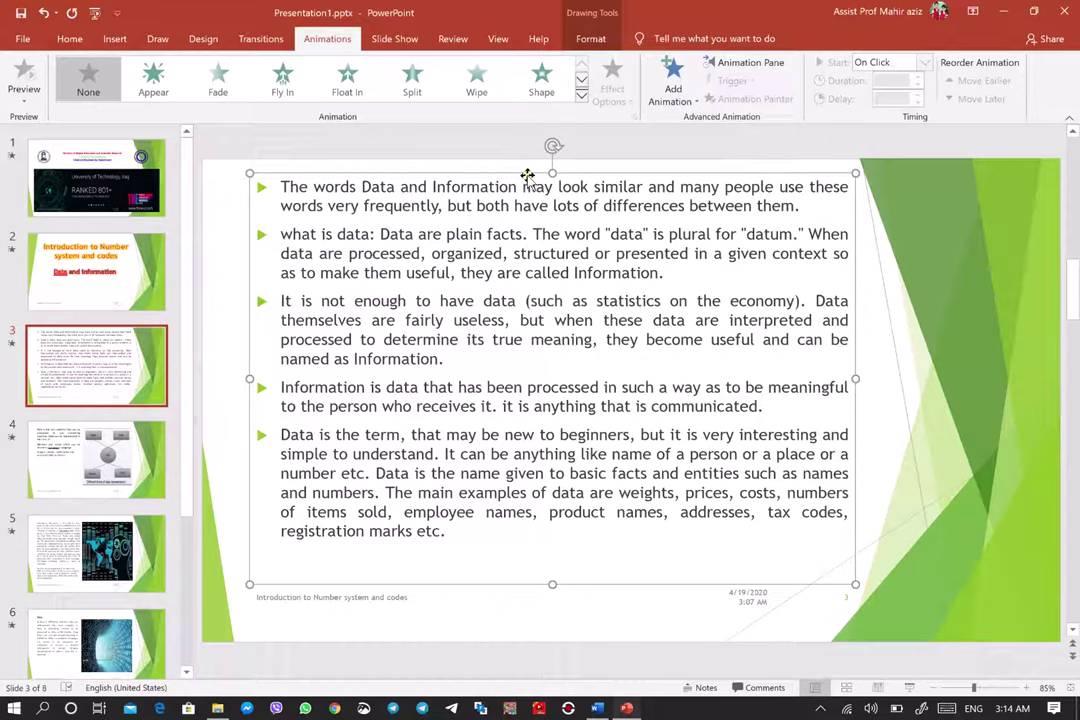
{"action": "left_click", "coordinate": [410, 90]}
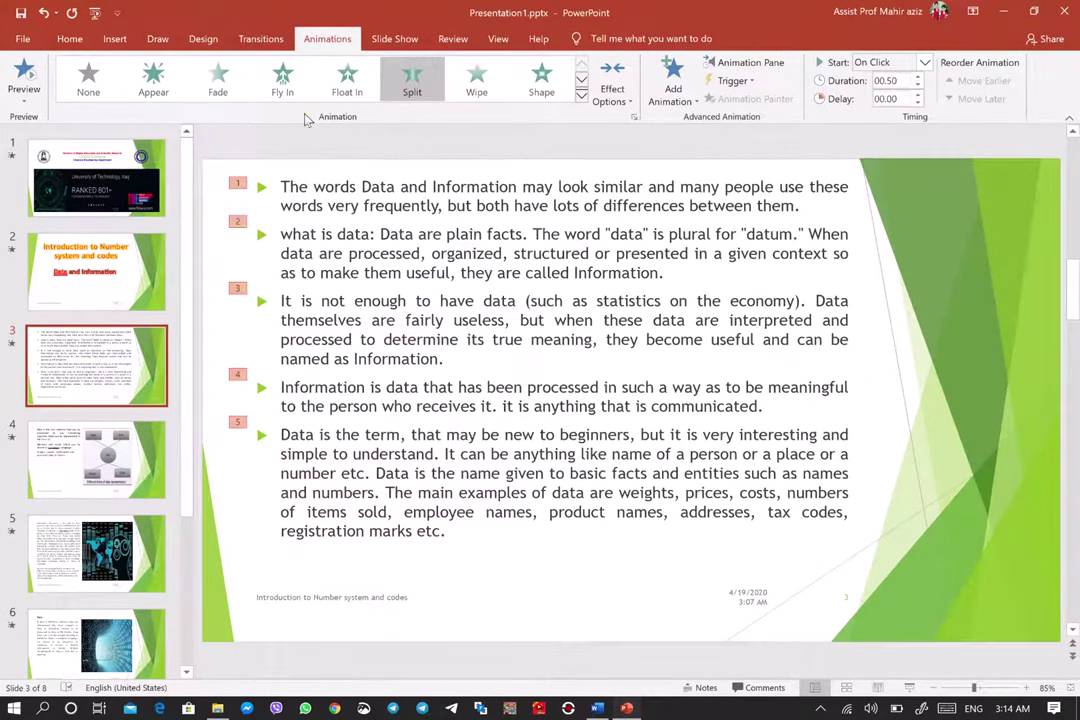
{"action": "left_click", "coordinate": [20, 92]}
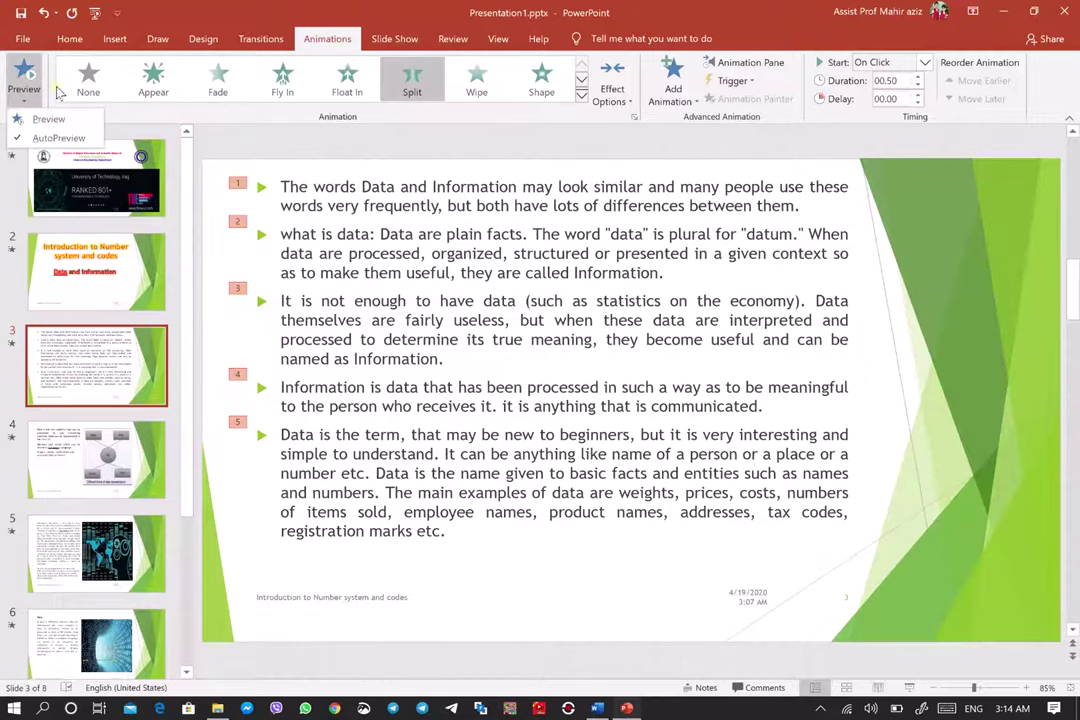
{"action": "left_click", "coordinate": [25, 72]}
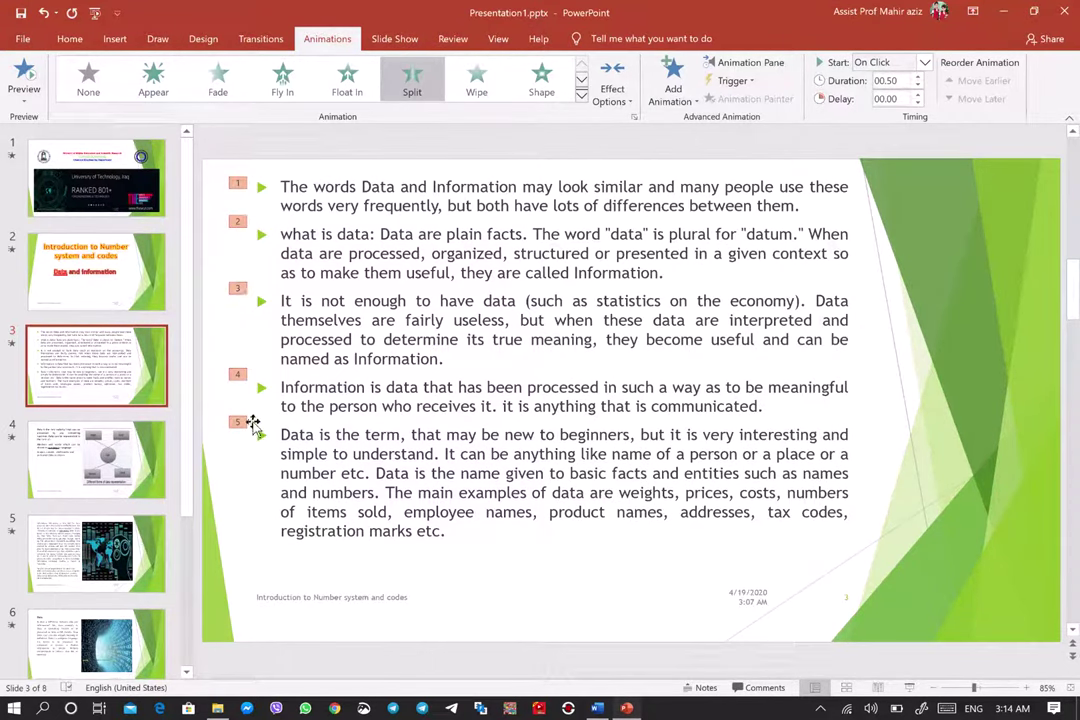
{"action": "left_click", "coordinate": [42, 14]}
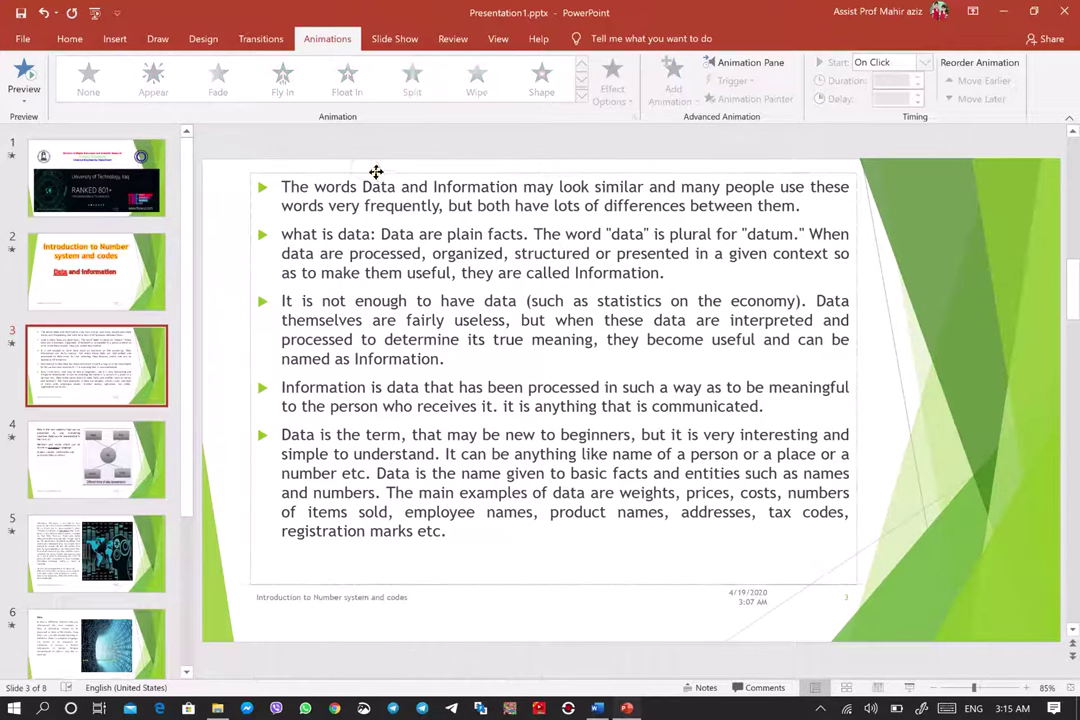
Remove the existing animation from slide 3's bulleted text box
{"action": "left_click", "coordinate": [376, 172]}
{"action": "key", "text": "ctrl+y"}
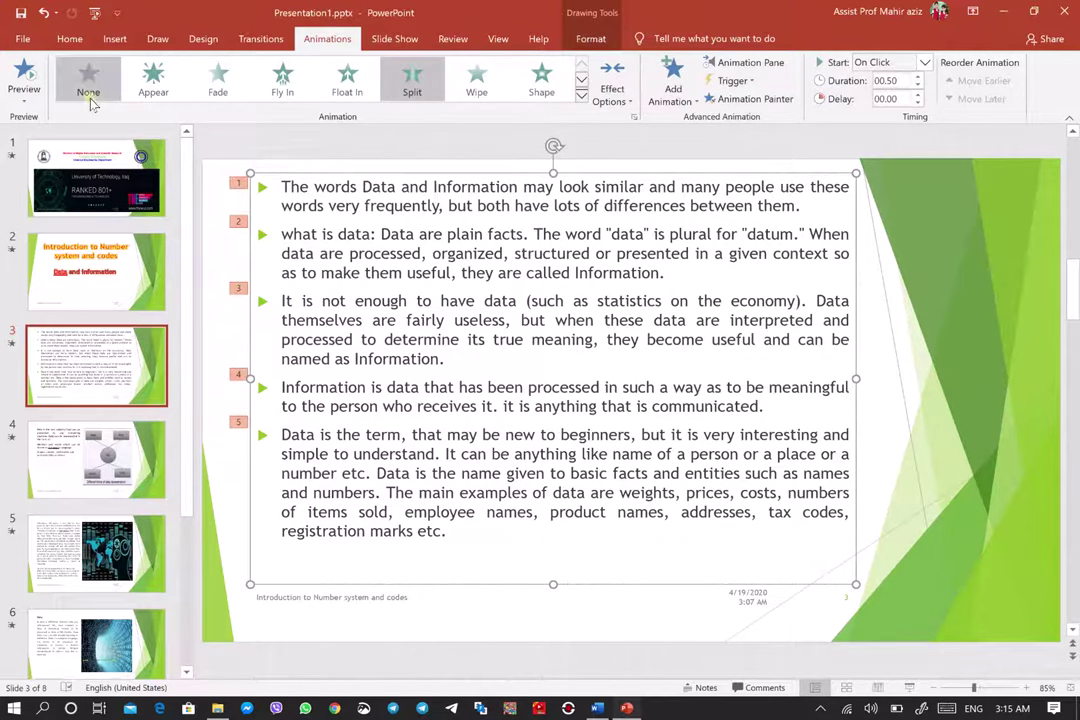
{"action": "left_click", "coordinate": [89, 98]}
{"action": "left_click", "coordinate": [338, 320]}
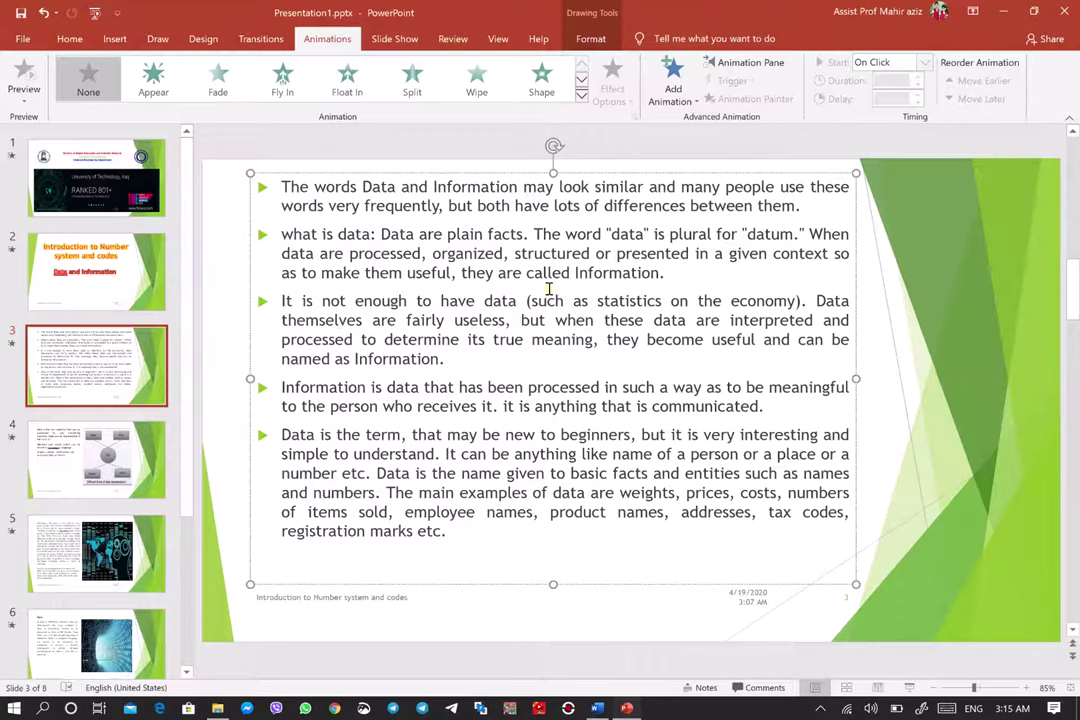
Animate the first three paragraphs with Fade, Float In and Wipe respectively
{"action": "mouse_move", "coordinate": [799, 205]}
{"action": "left_mouse_down"}
{"action": "mouse_move", "coordinate": [410, 181]}
{"action": "mouse_move", "coordinate": [288, 190]}
{"action": "left_mouse_up"}
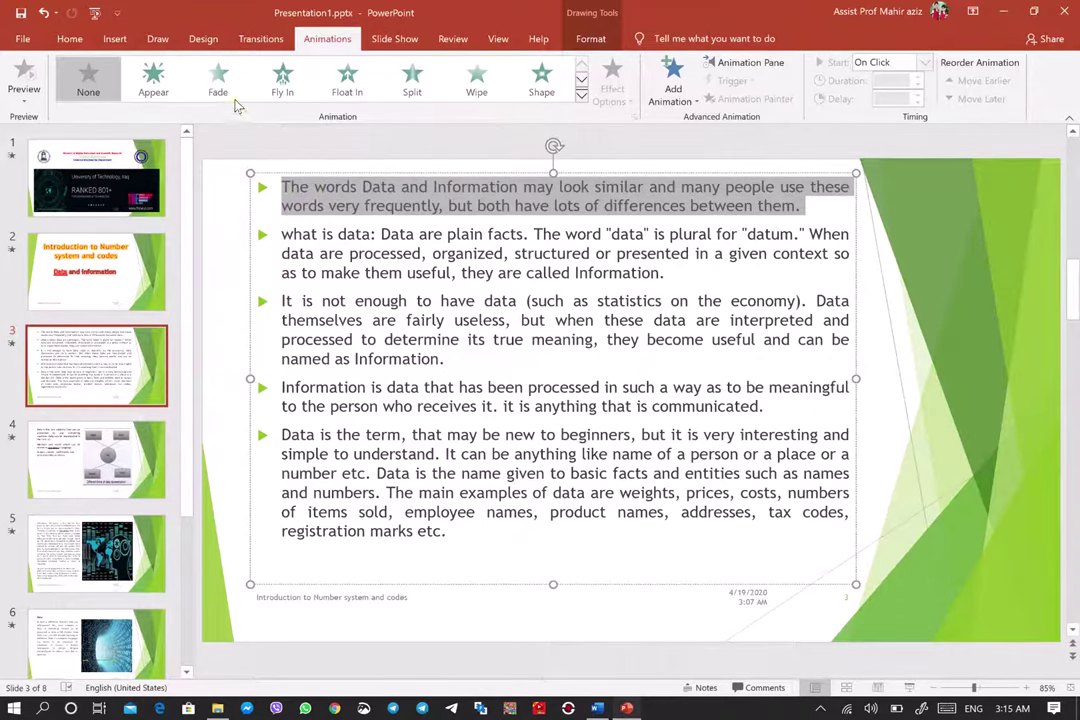
{"action": "left_click", "coordinate": [217, 78]}
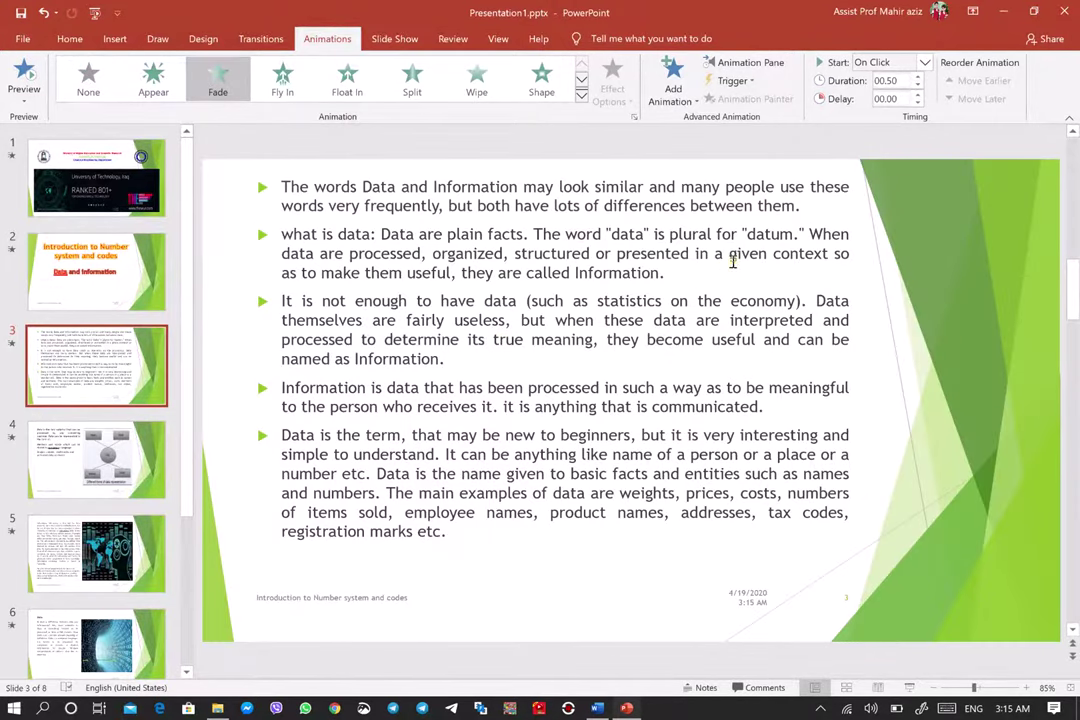
{"action": "left_click_drag", "start_coordinate": [666, 273], "coordinate": [288, 236]}
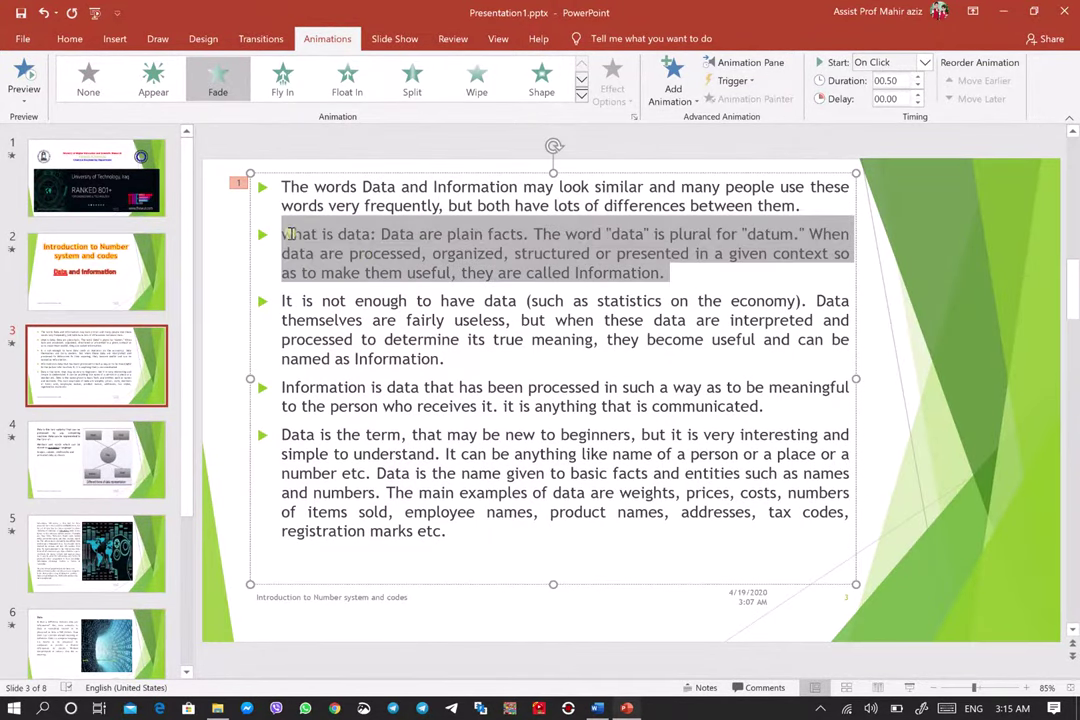
{"action": "left_click", "coordinate": [347, 78]}
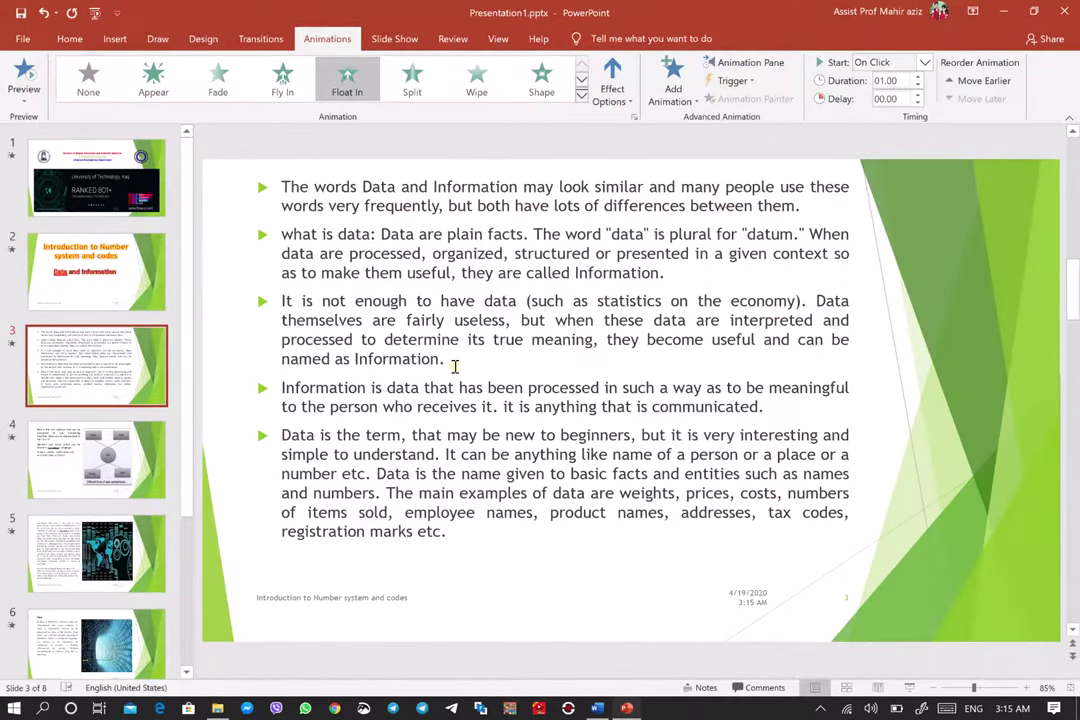
{"action": "left_click_drag", "start_coordinate": [446, 360], "coordinate": [312, 298]}
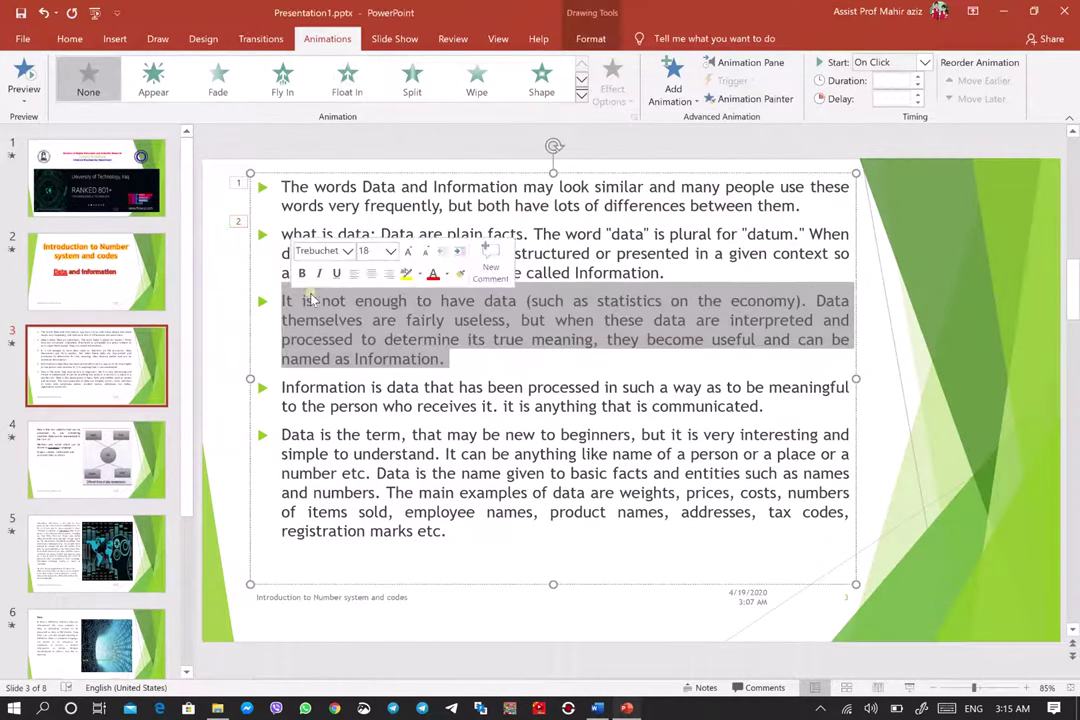
{"action": "left_click", "coordinate": [476, 78]}
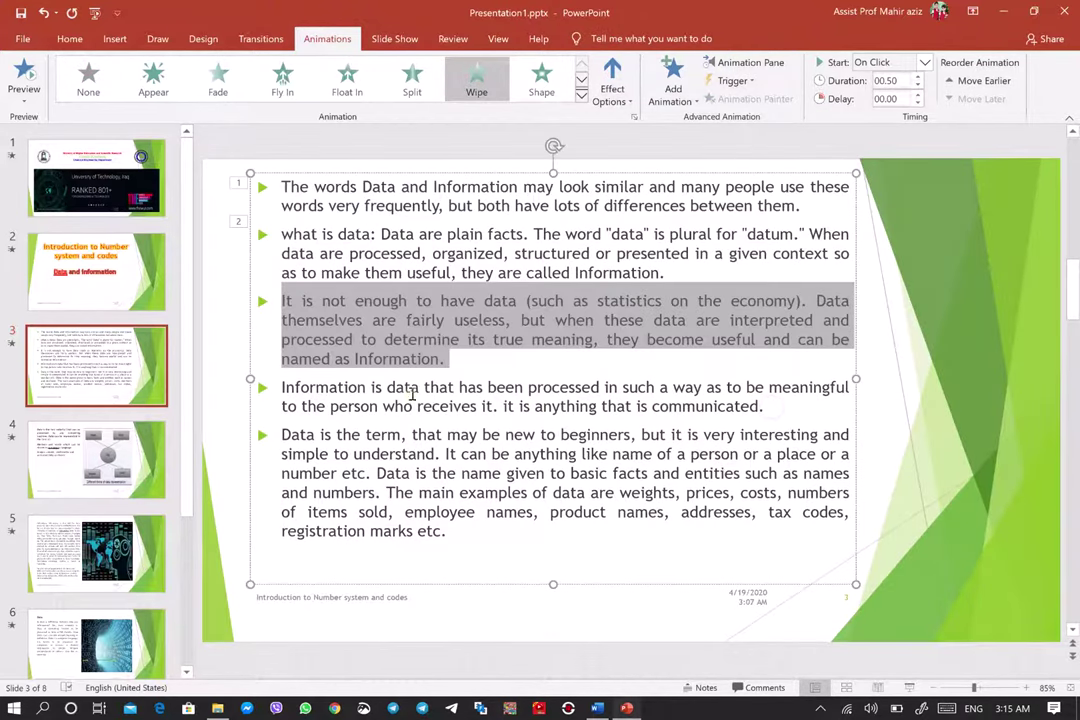
Give the fourth and fifth paragraphs a Bounce entrance from the full effects gallery
{"action": "mouse_move", "coordinate": [764, 406]}
{"action": "left_mouse_down"}
{"action": "mouse_move", "coordinate": [345, 407]}
{"action": "mouse_move", "coordinate": [286, 391]}
{"action": "left_mouse_up"}
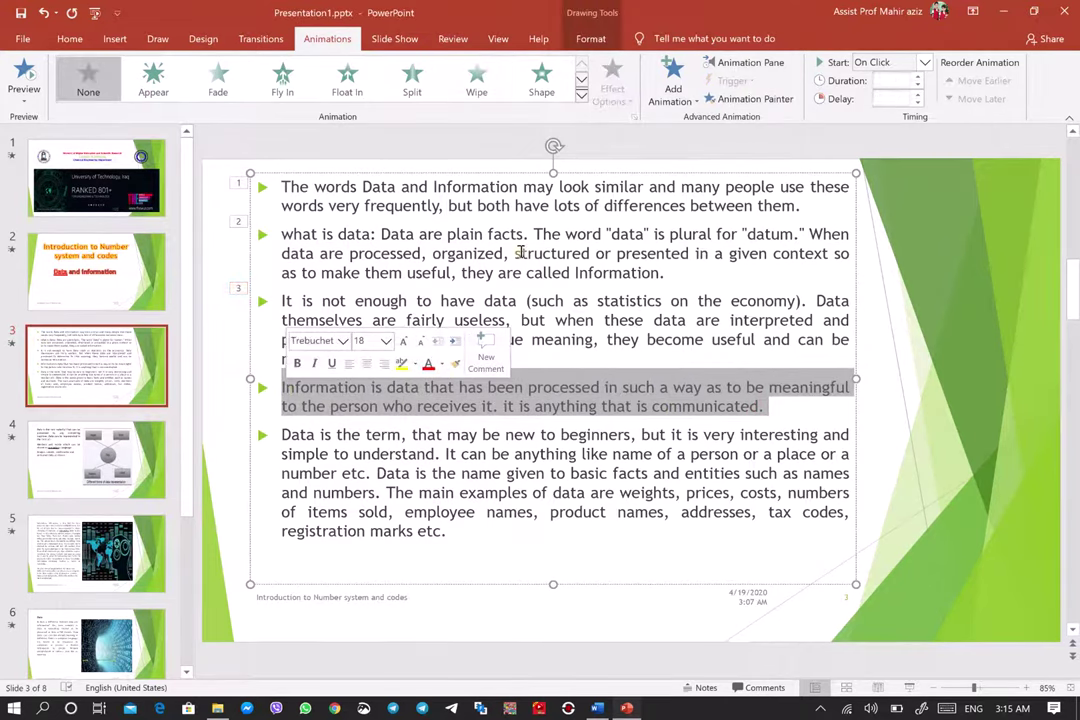
{"action": "left_click", "coordinate": [581, 96]}
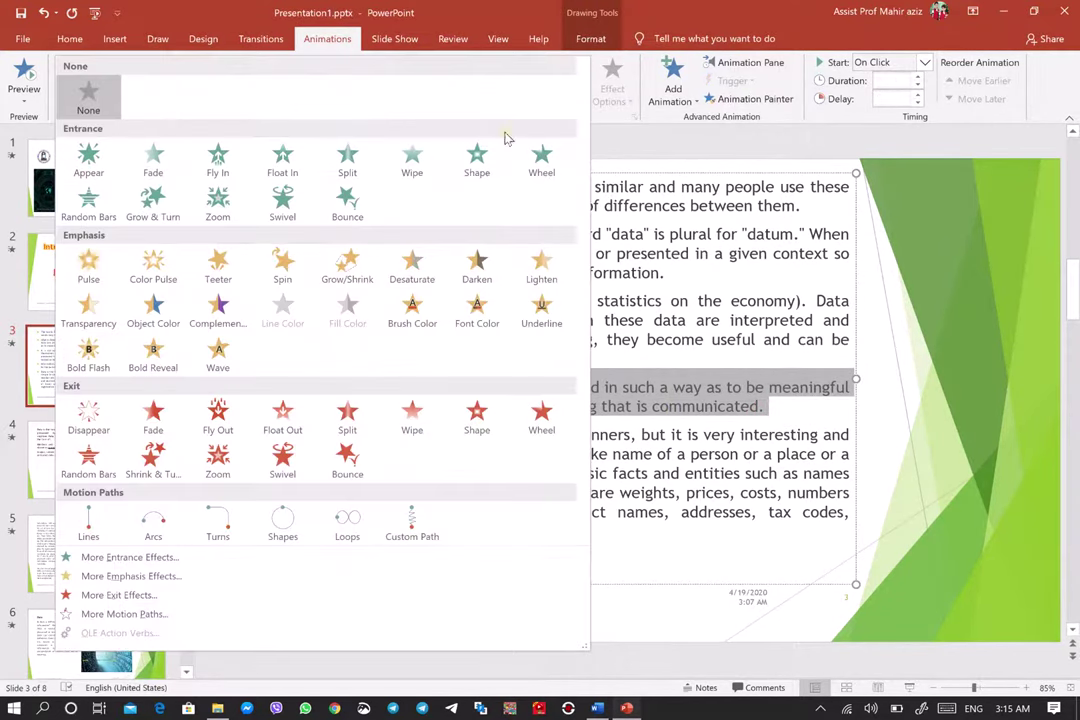
{"action": "key", "text": "Escape"}
{"action": "left_click", "coordinate": [340, 205]}
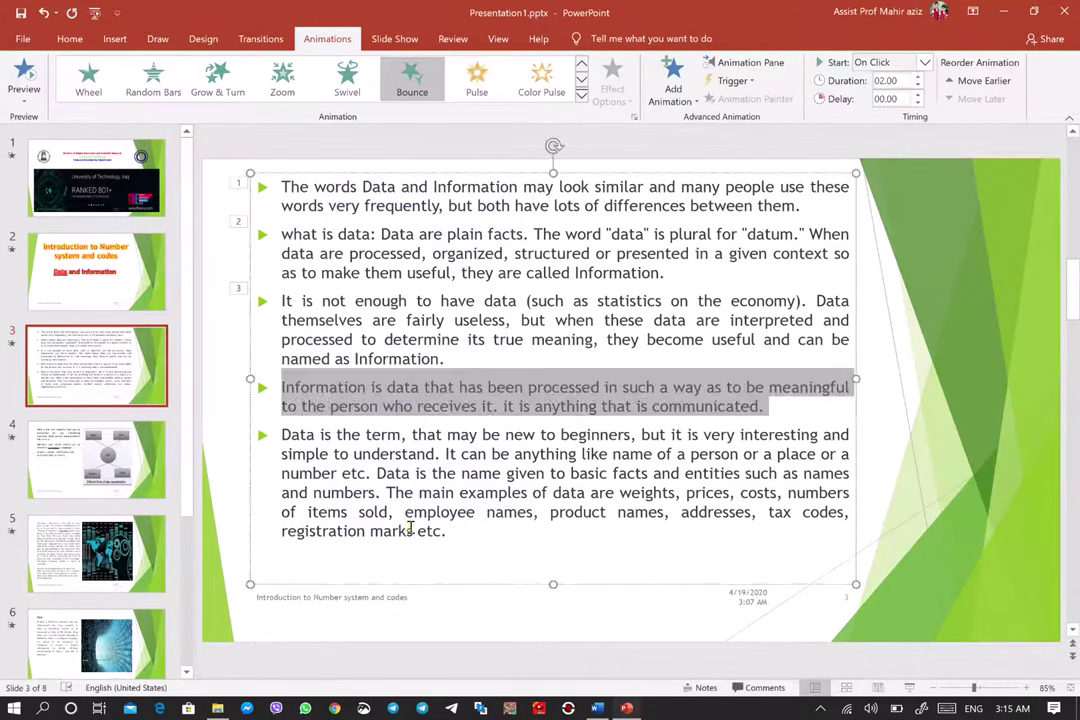
{"action": "left_click_drag", "start_coordinate": [447, 531], "coordinate": [284, 434]}
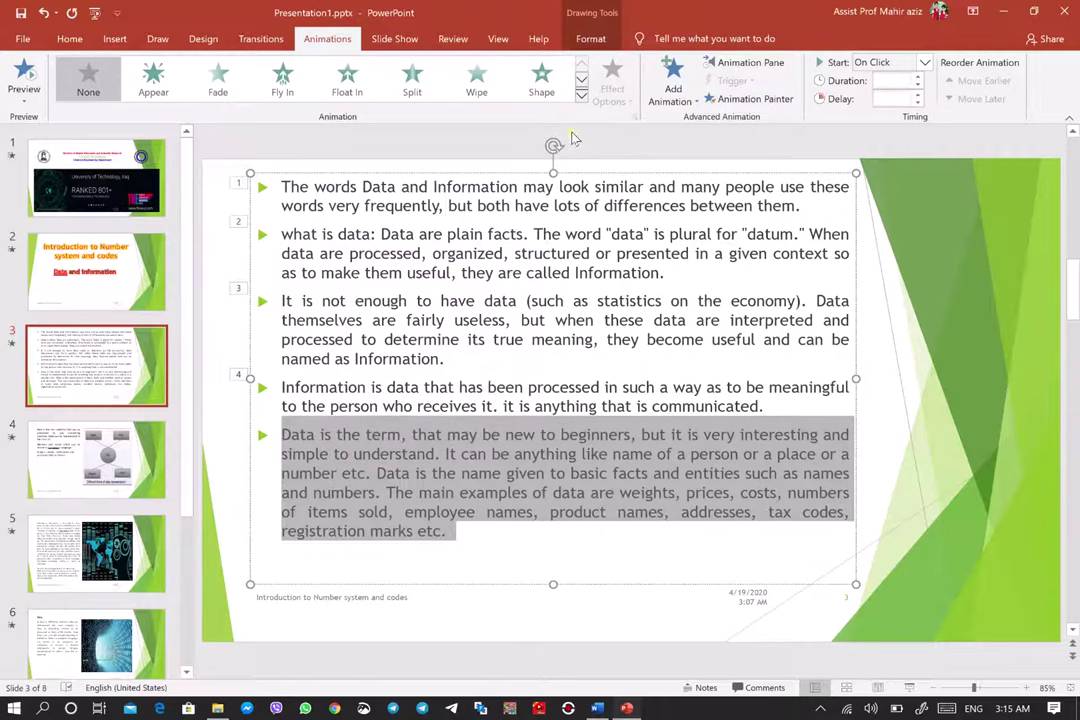
{"action": "left_click", "coordinate": [581, 96]}
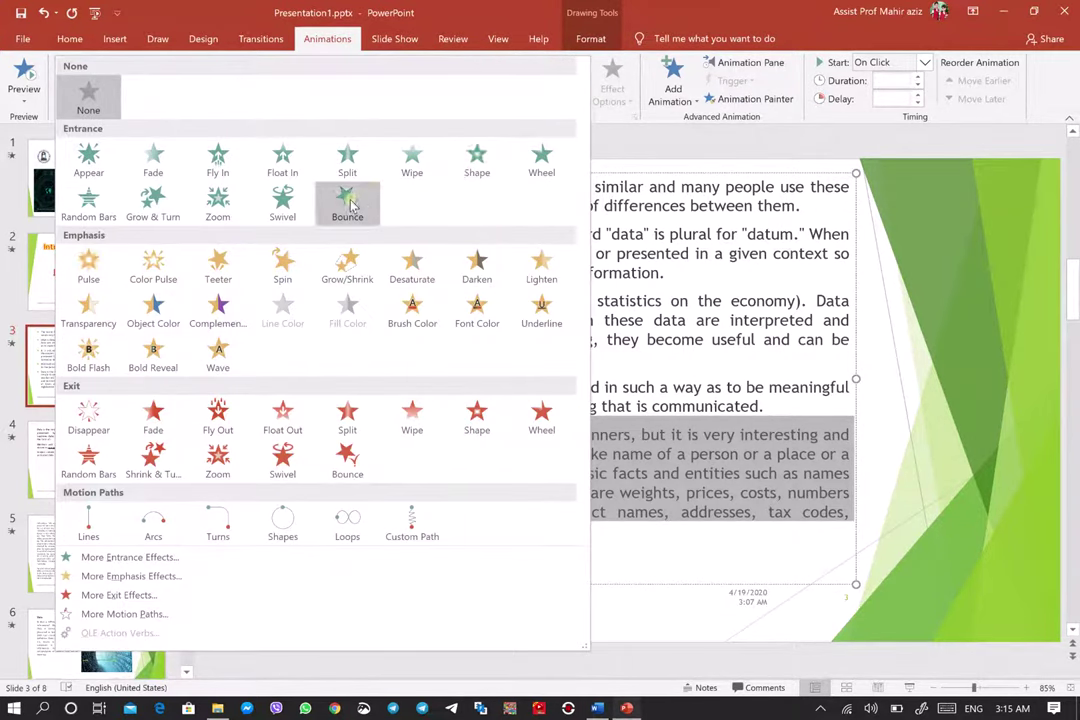
{"action": "left_click", "coordinate": [347, 203]}
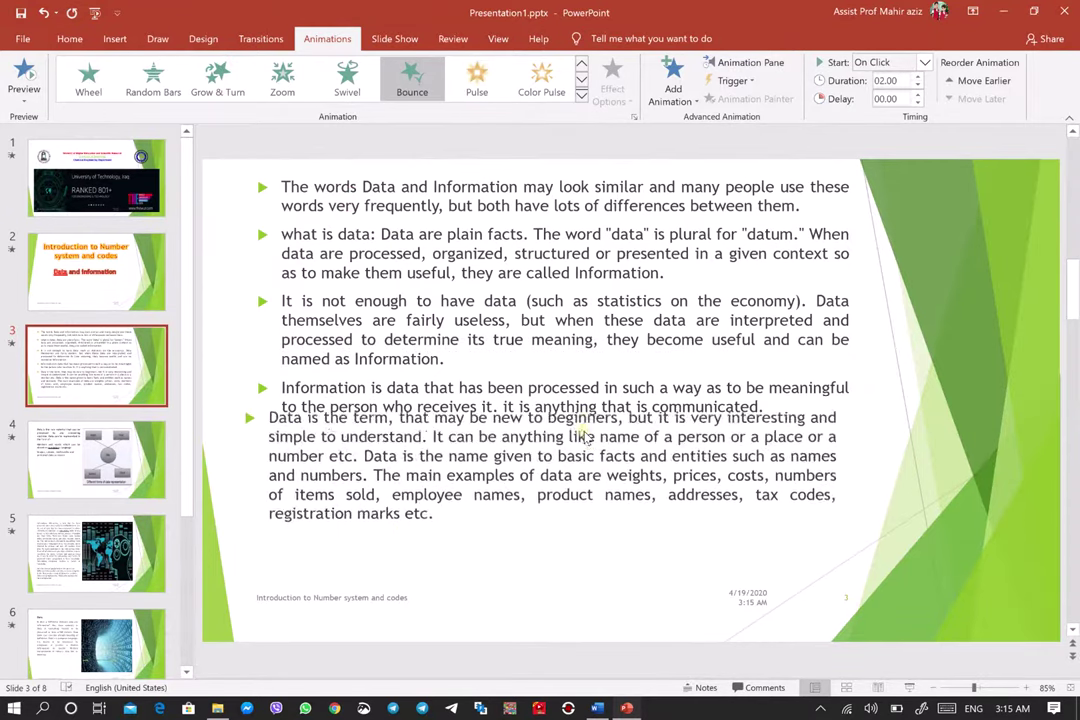
Change the last paragraph's entrance to Swivel and adjust its duration
{"action": "left_click", "coordinate": [320, 480]}
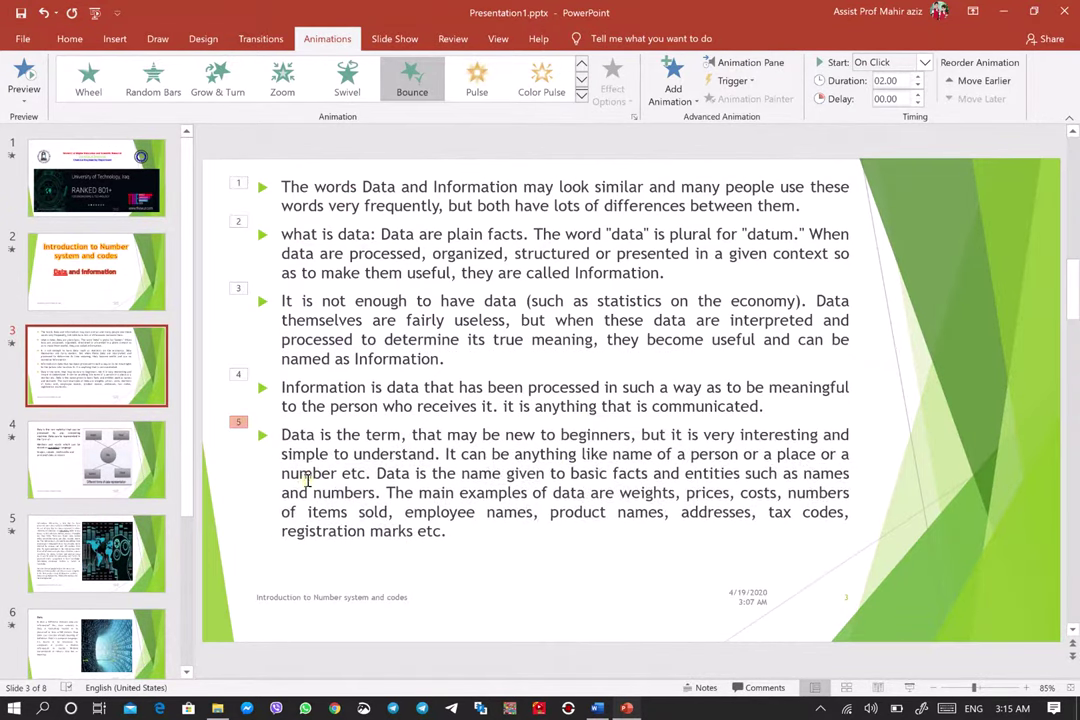
{"action": "left_click", "coordinate": [245, 440]}
{"action": "left_click", "coordinate": [238, 421]}
{"action": "left_click", "coordinate": [346, 80]}
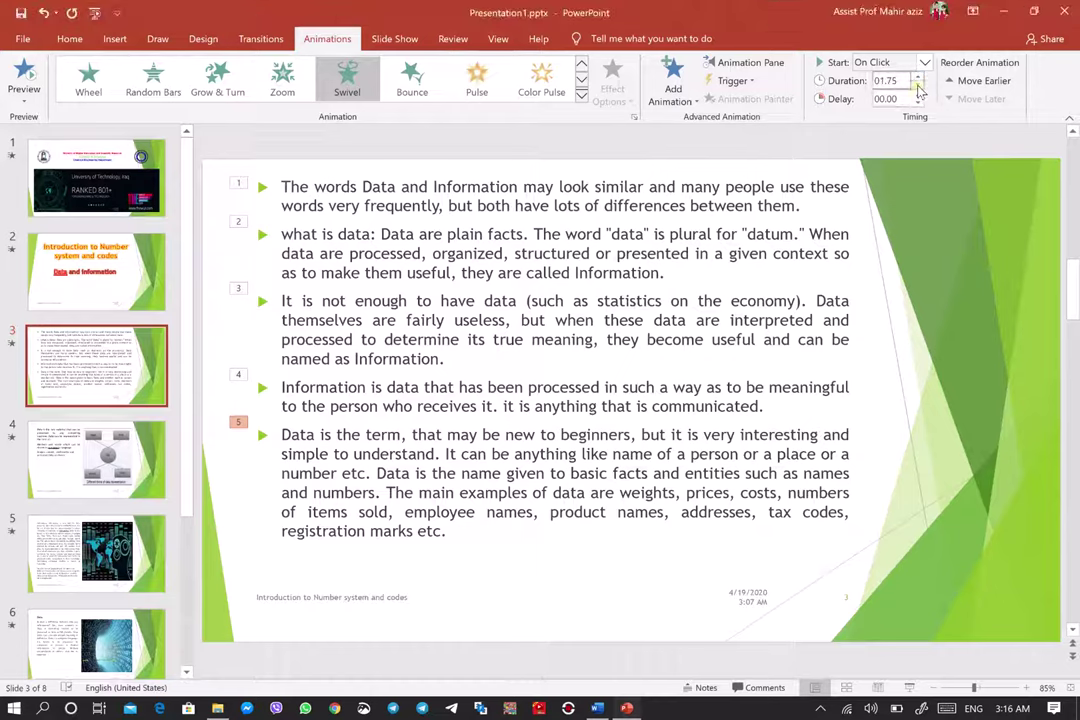
{"action": "left_click", "coordinate": [916, 80]}
{"action": "left_click_drag", "start_coordinate": [808, 207], "coordinate": [281, 187]}
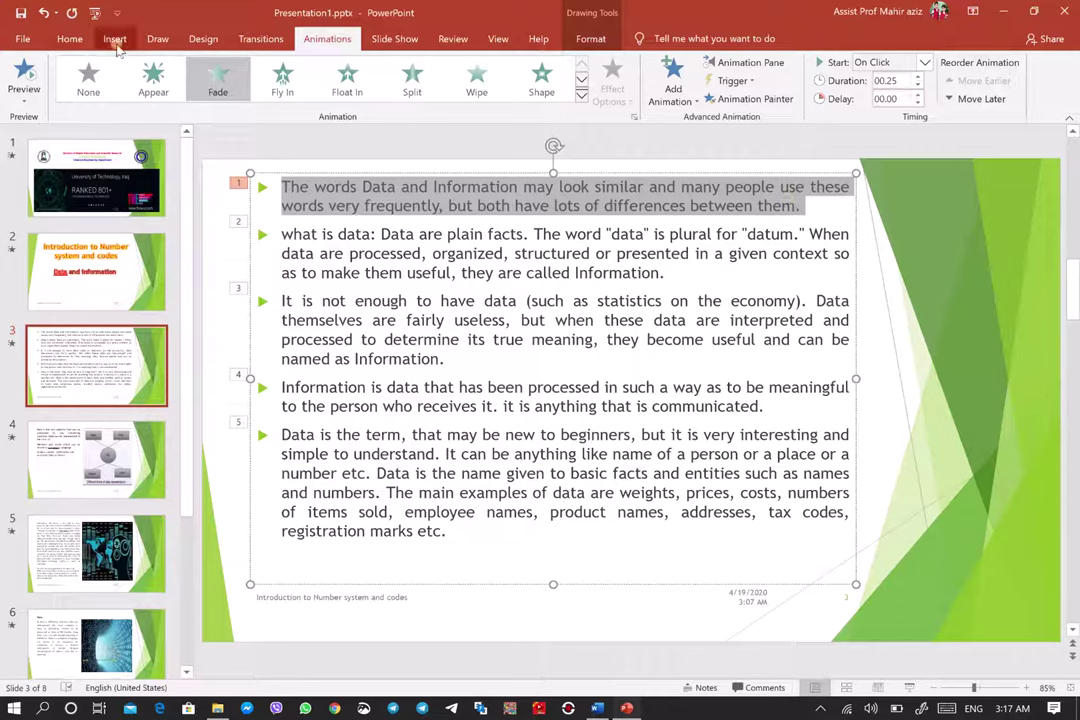
{"action": "left_click", "coordinate": [25, 76]}
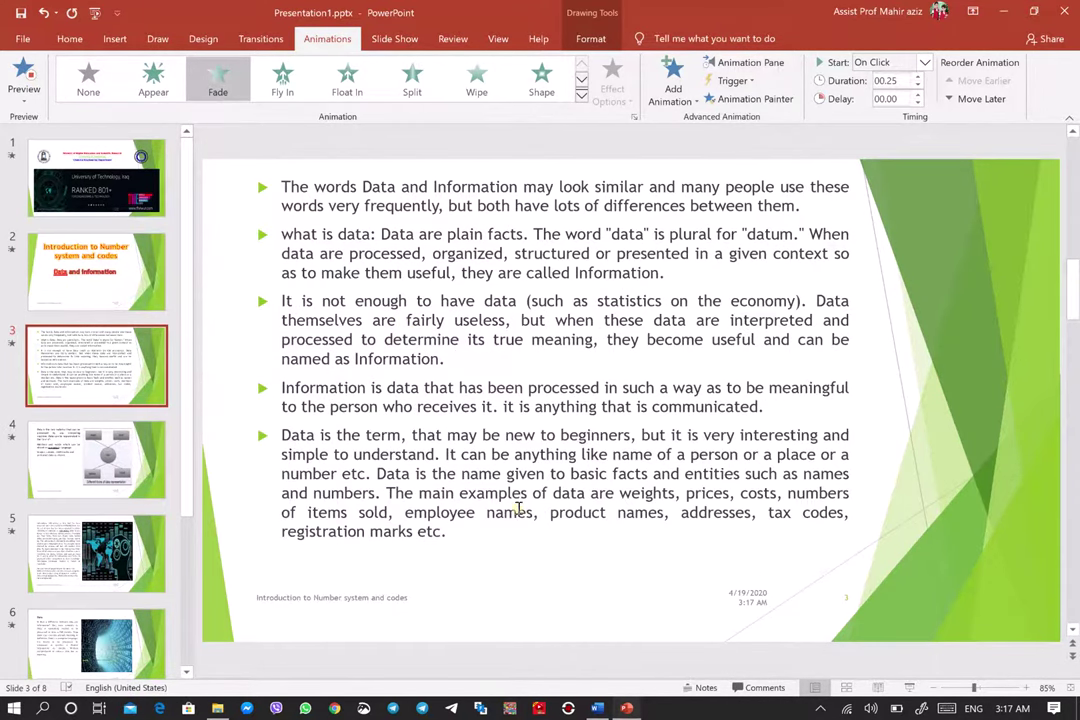
{"action": "left_click", "coordinate": [512, 510]}
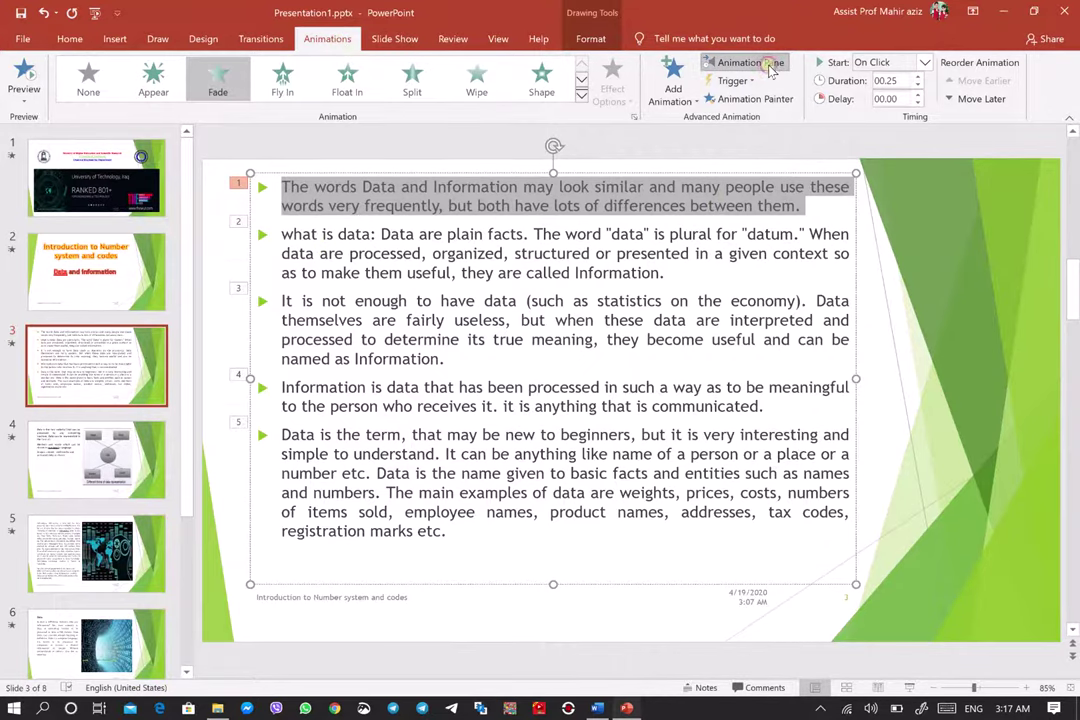
In the Animation Pane, delay and lengthen paragraph animations, the second to 2.20 s, then play them
{"action": "left_click", "coordinate": [771, 69]}
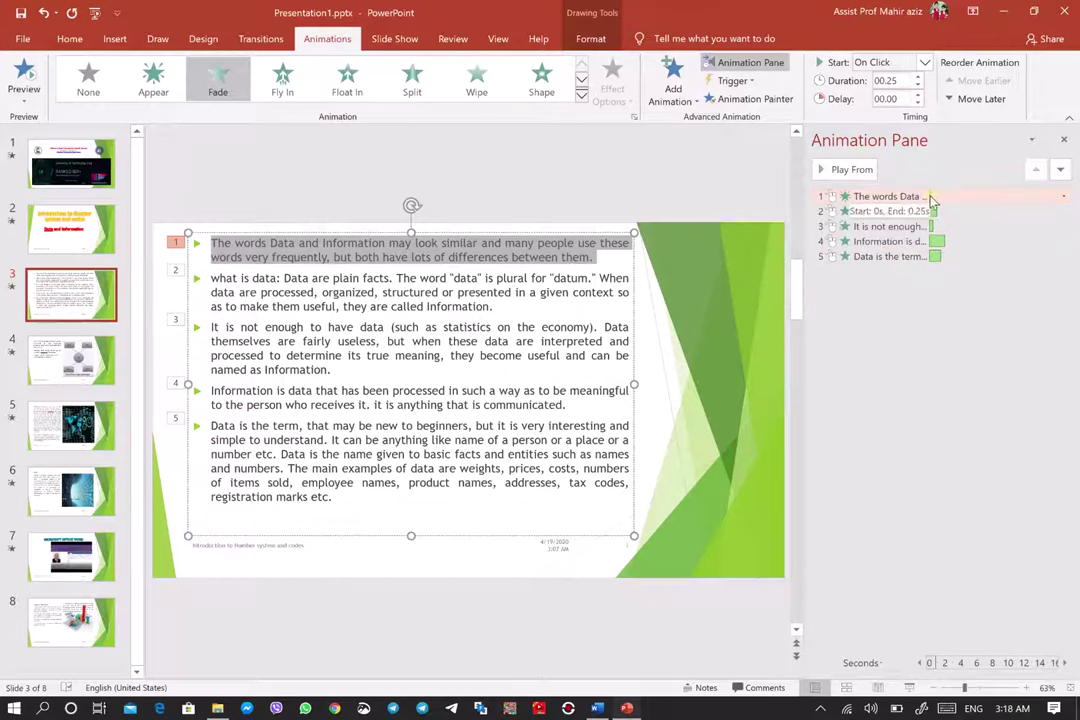
{"action": "left_click_drag", "start_coordinate": [929, 195], "coordinate": [931, 195]}
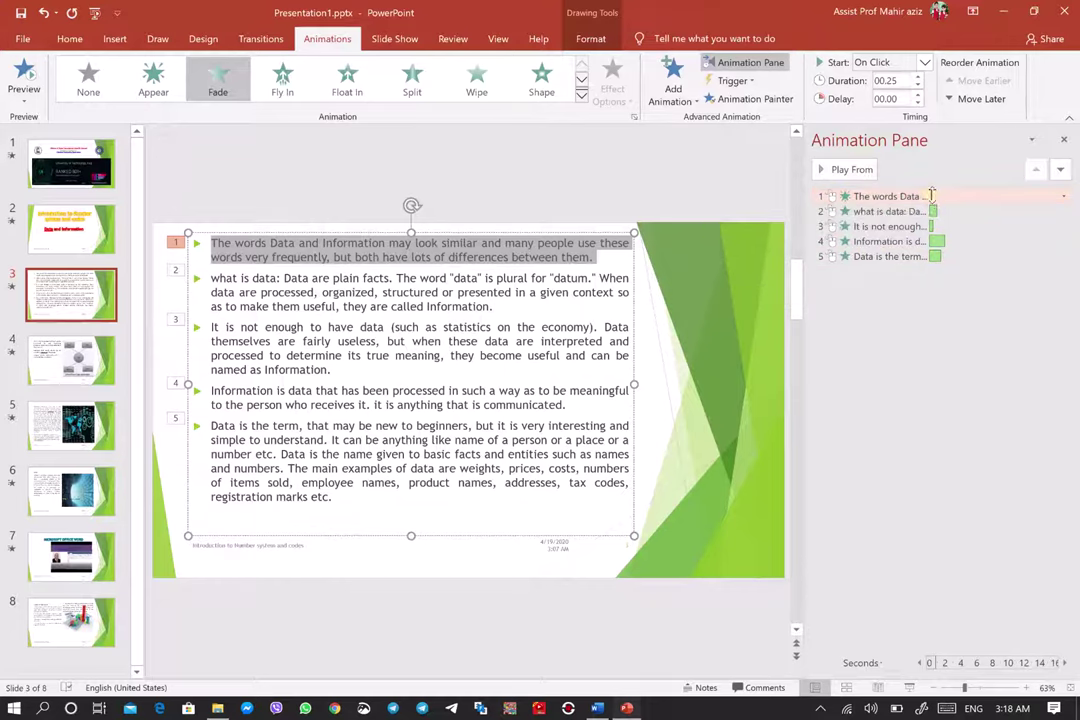
{"action": "mouse_move", "coordinate": [941, 196]}
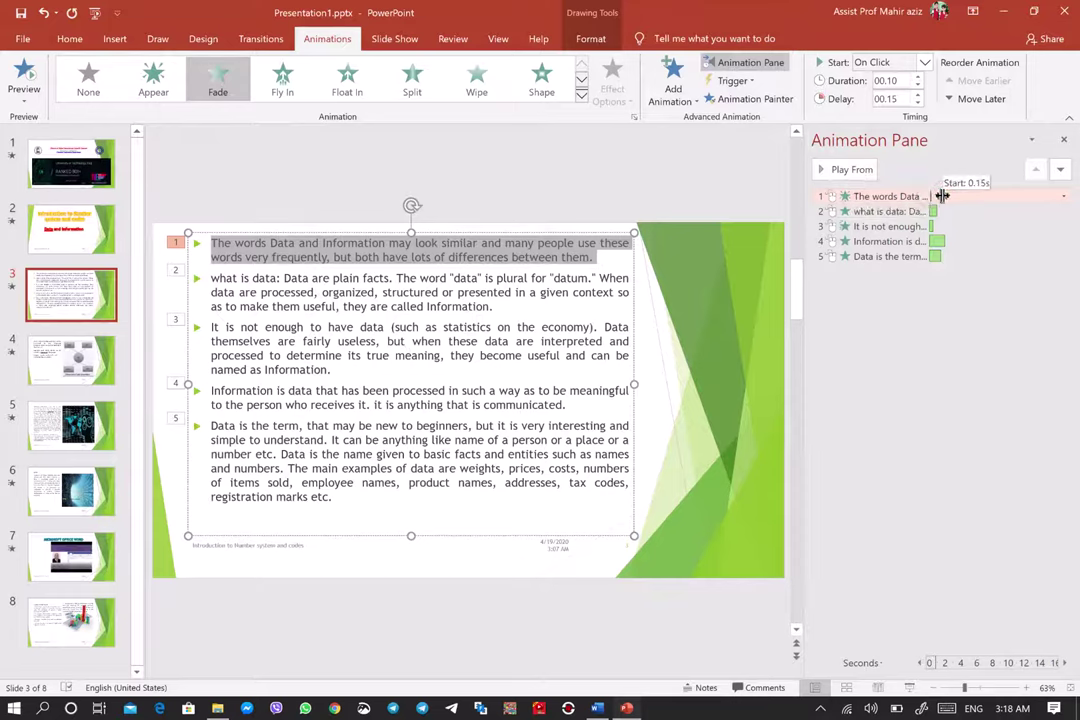
{"action": "mouse_move", "coordinate": [933, 196]}
{"action": "left_mouse_down"}
{"action": "mouse_move", "coordinate": [953, 197]}
{"action": "mouse_move", "coordinate": [939, 196]}
{"action": "left_mouse_up"}
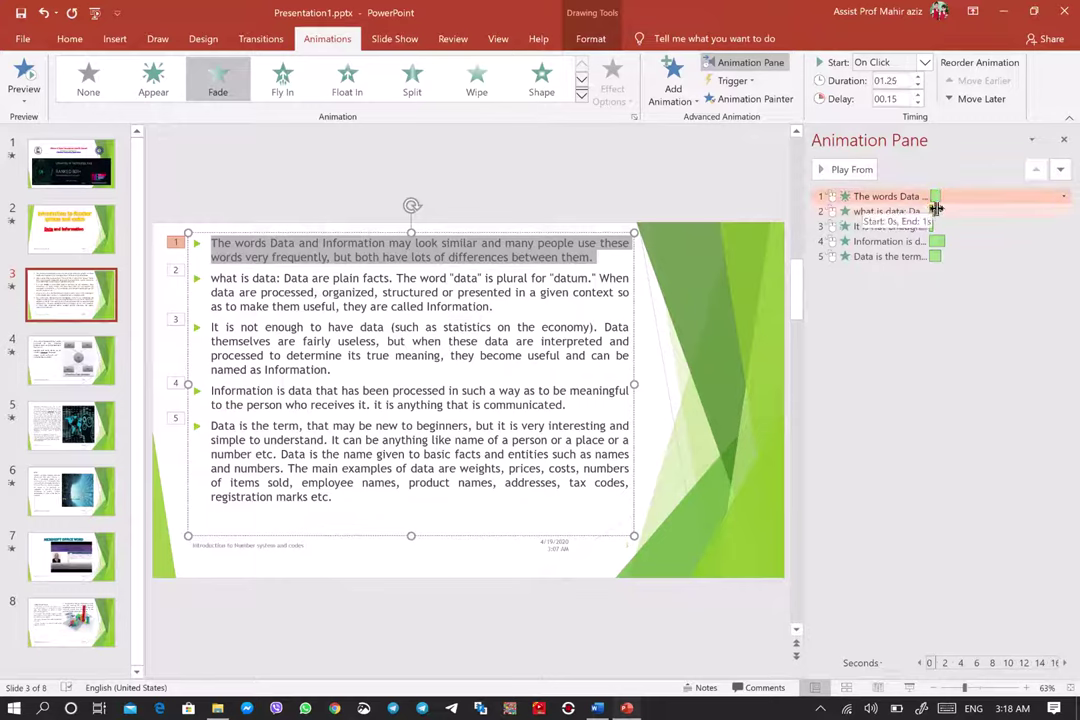
{"action": "left_click", "coordinate": [935, 210]}
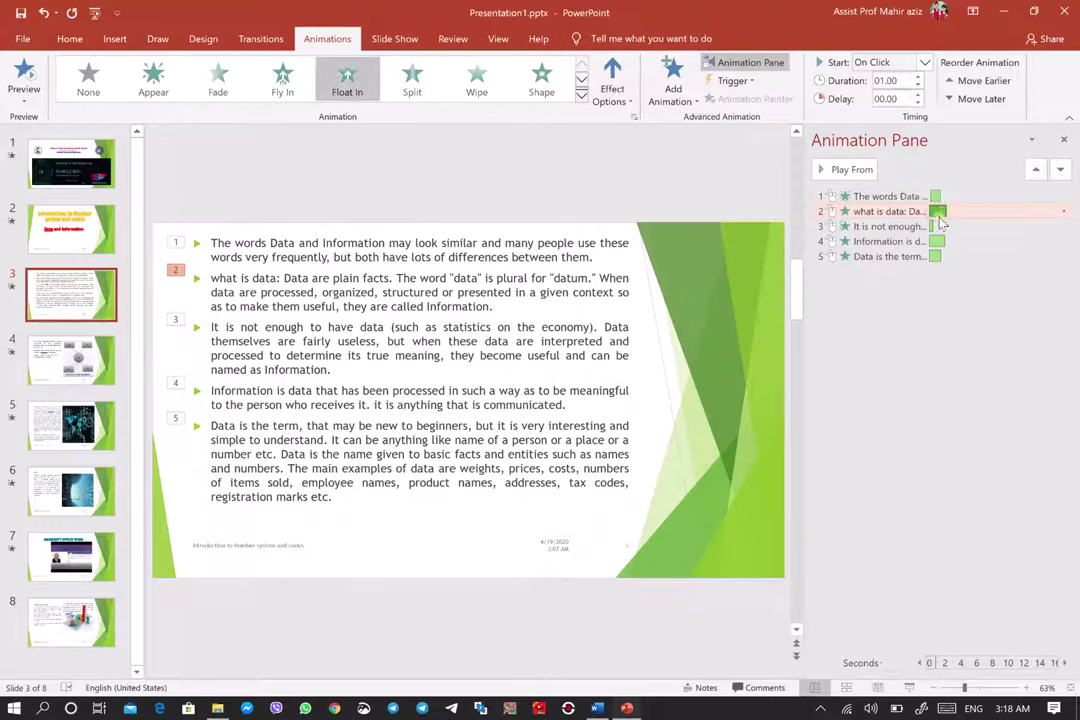
{"action": "left_click_drag", "start_coordinate": [933, 225], "coordinate": [946, 225]}
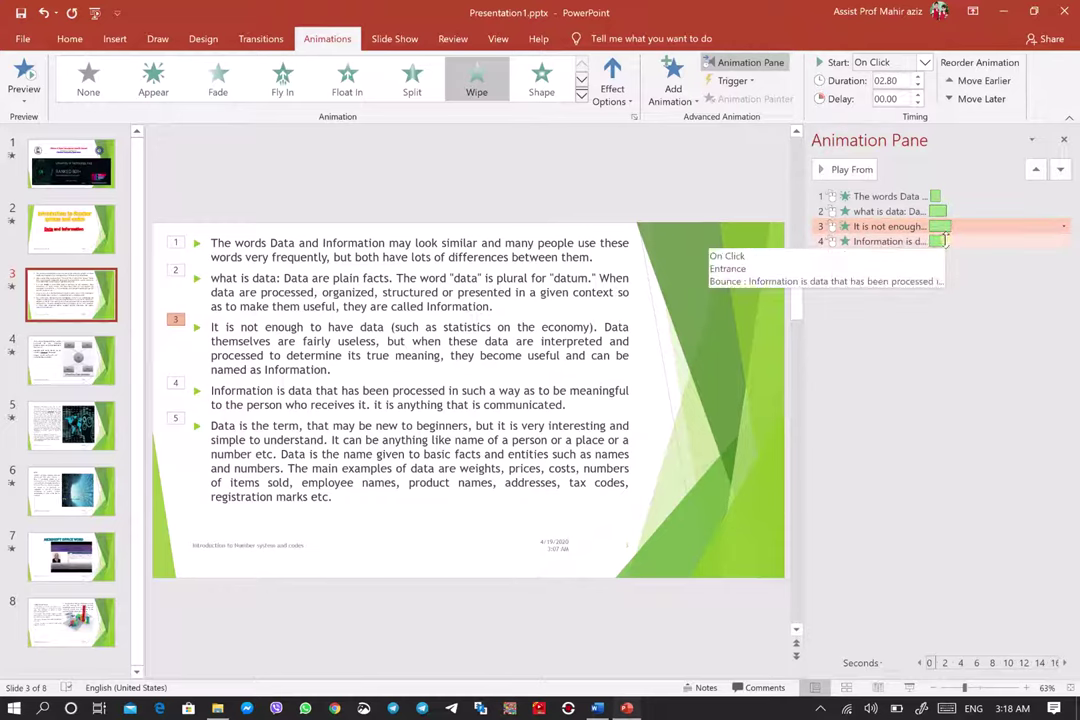
{"action": "left_click", "coordinate": [943, 241]}
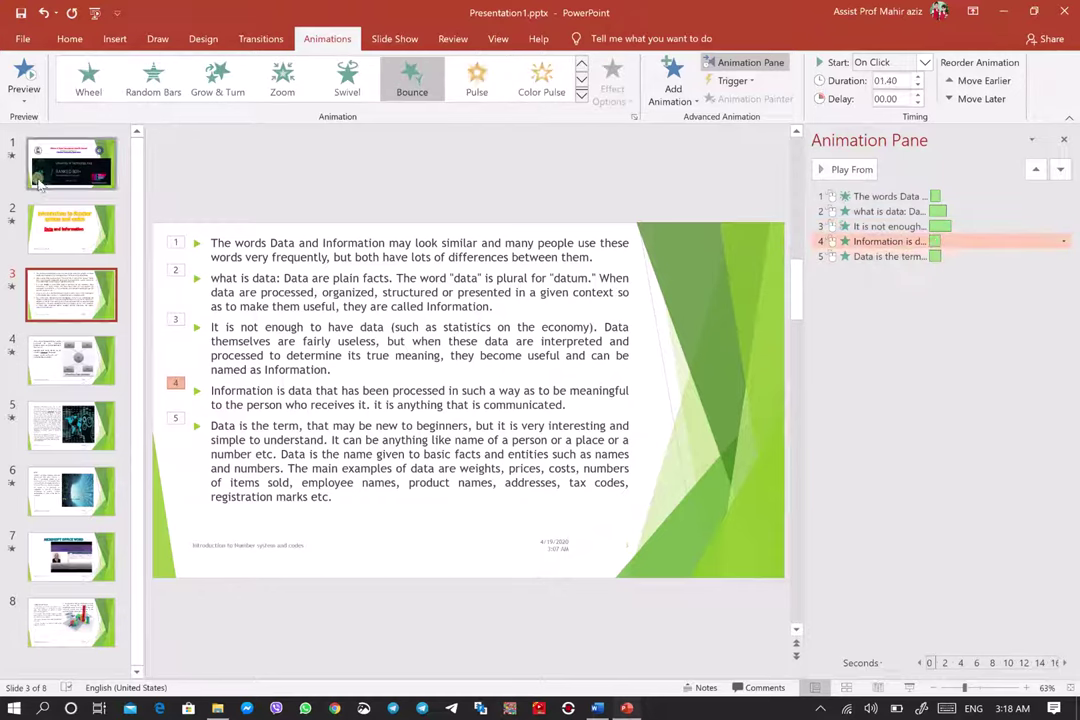
{"action": "left_click", "coordinate": [24, 72]}
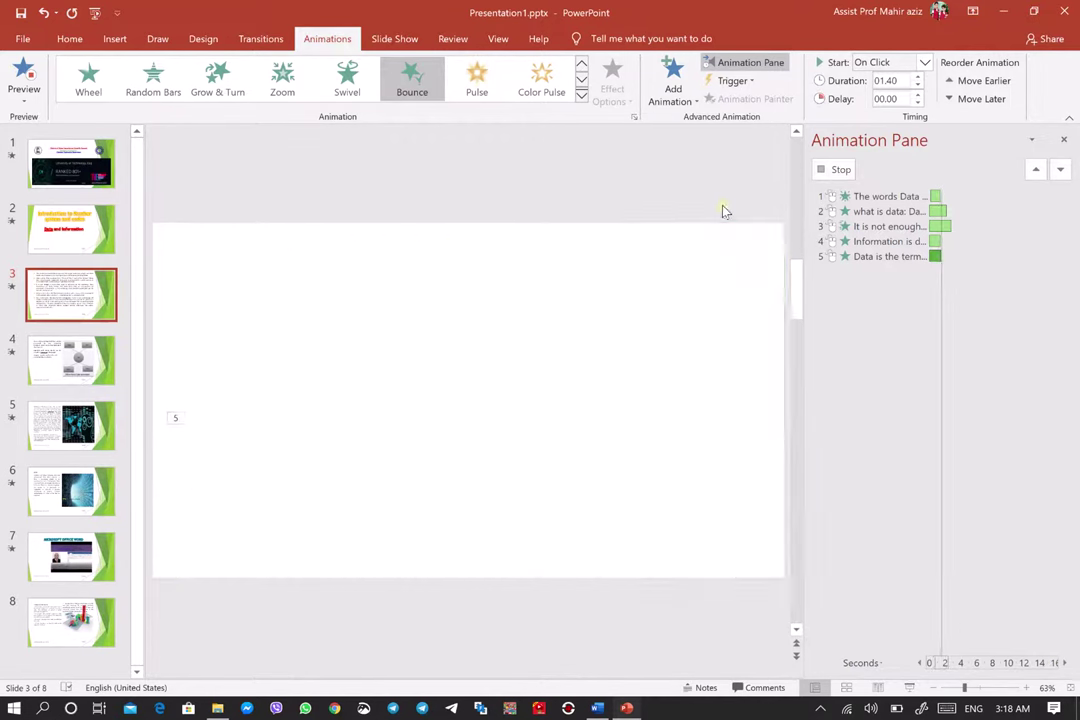
{"action": "left_click", "coordinate": [889, 242]}
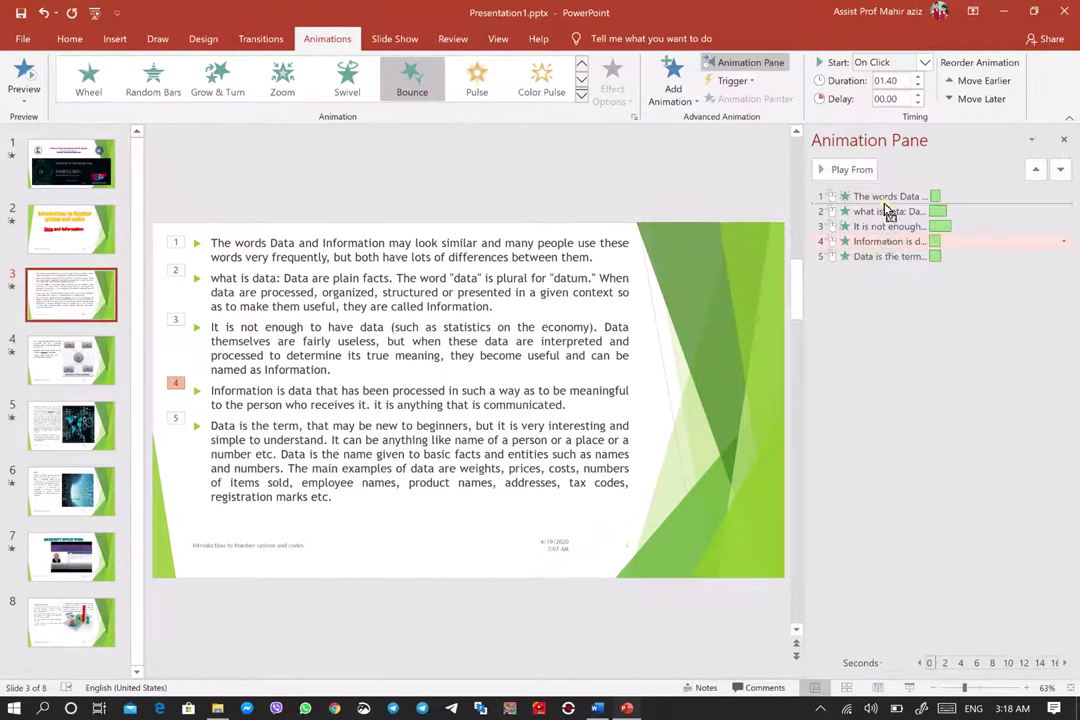
Reorder slide 3's animations so 'It is not enough' plays first, then preview them
{"action": "left_click_drag", "start_coordinate": [889, 242], "coordinate": [885, 212]}
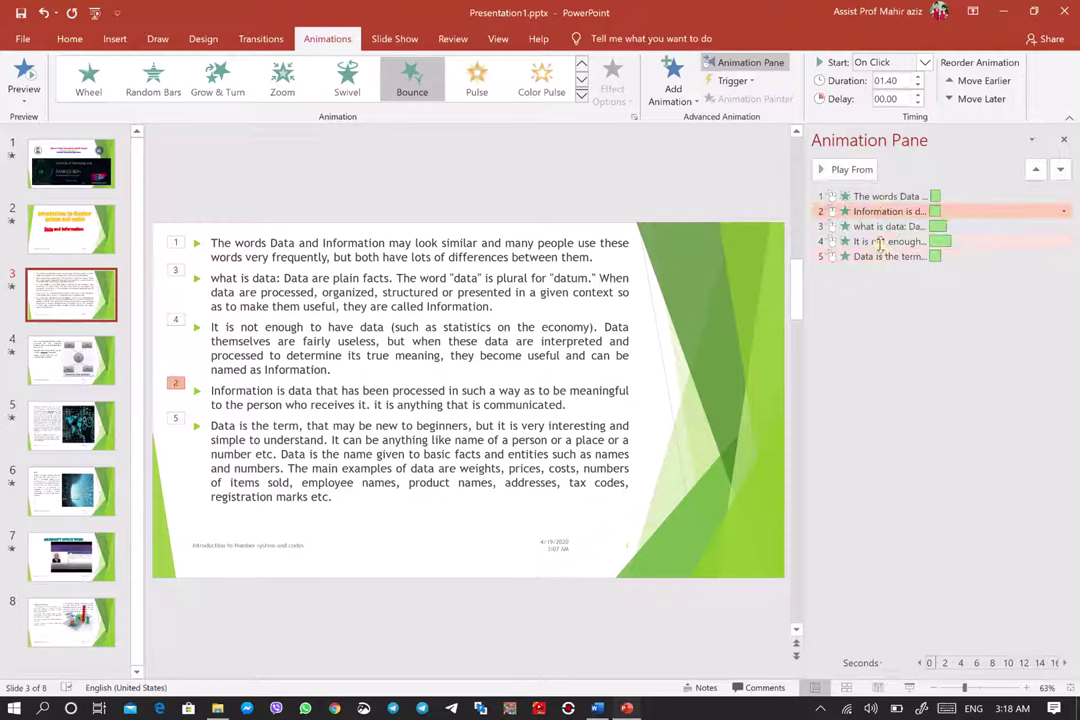
{"action": "left_click", "coordinate": [880, 241]}
{"action": "left_click_drag", "start_coordinate": [876, 200], "coordinate": [870, 197]}
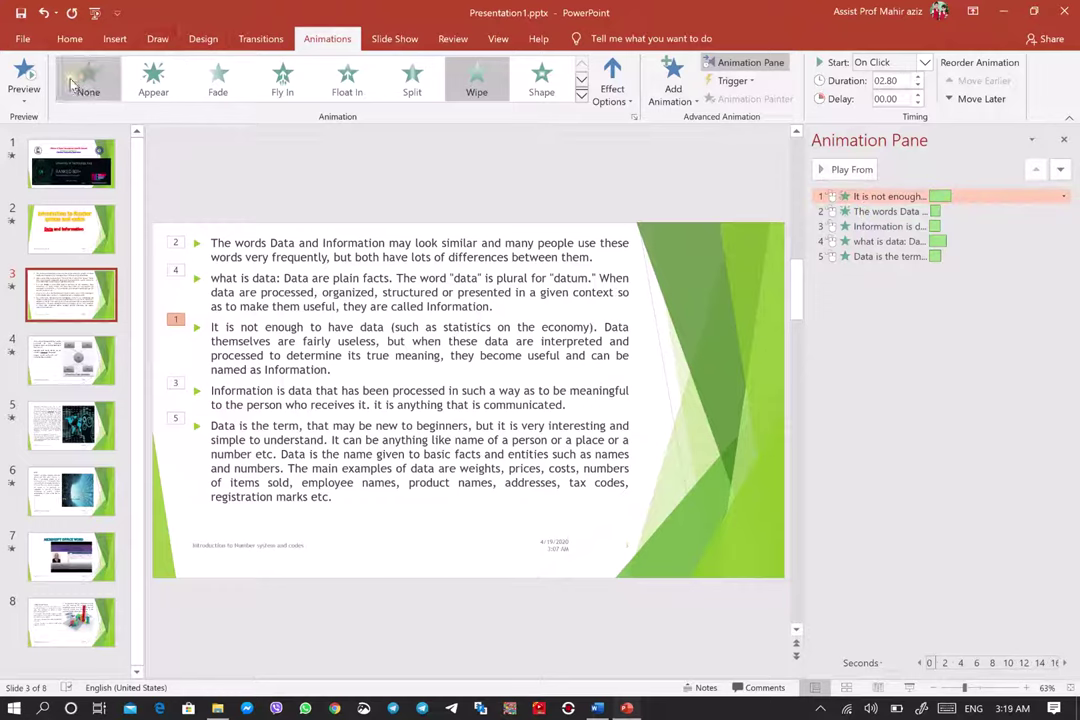
{"action": "left_click", "coordinate": [27, 90]}
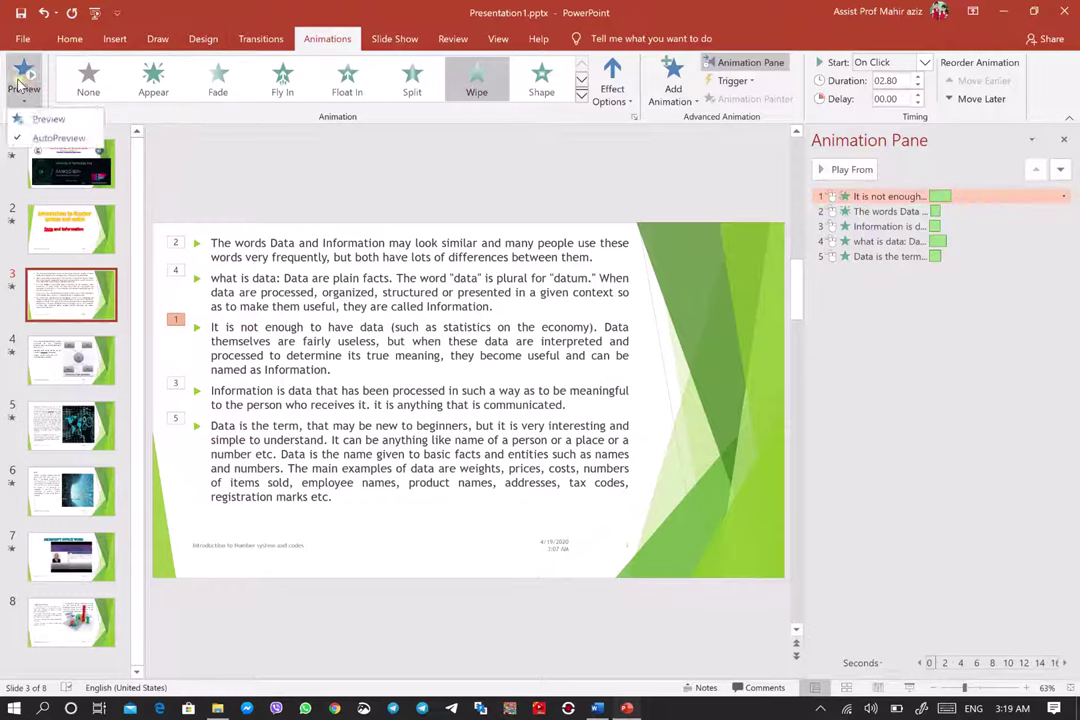
{"action": "left_click", "coordinate": [22, 68]}
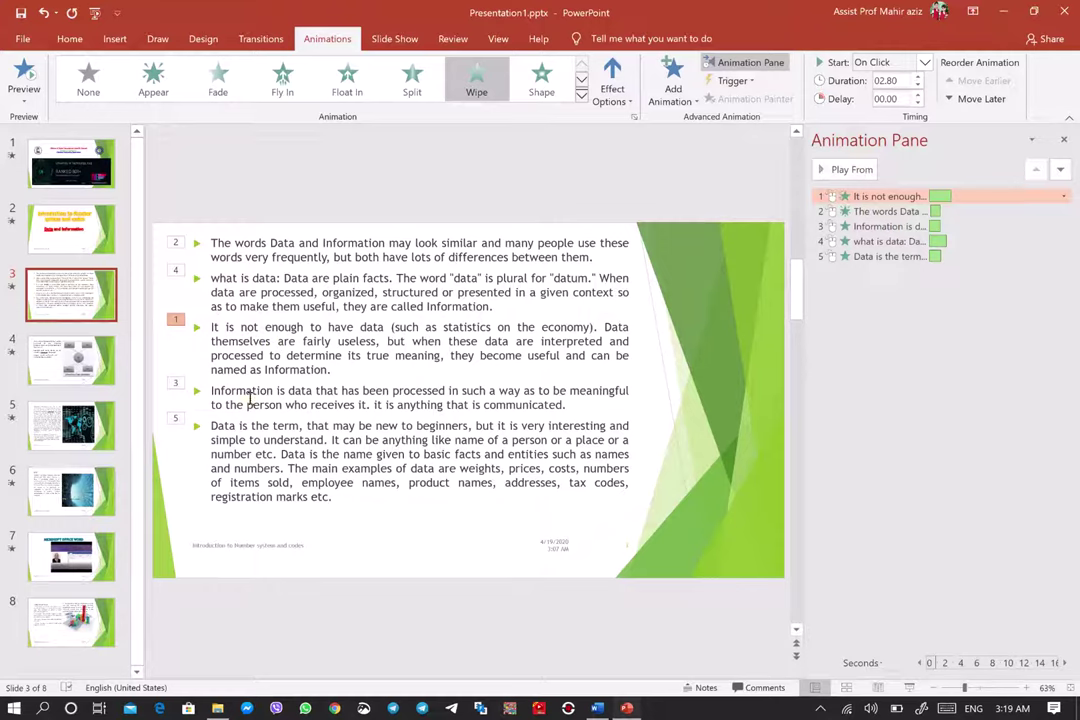
Scroll the slide thumbnails back up to the title slide, slide 1
{"action": "scroll", "coordinate": [334, 399], "scroll_direction": "down", "scroll_amount": 1}
{"action": "scroll", "coordinate": [300, 399], "scroll_direction": "up", "scroll_amount": 2}
{"action": "scroll", "coordinate": [300, 390], "scroll_direction": "up", "scroll_amount": 1}
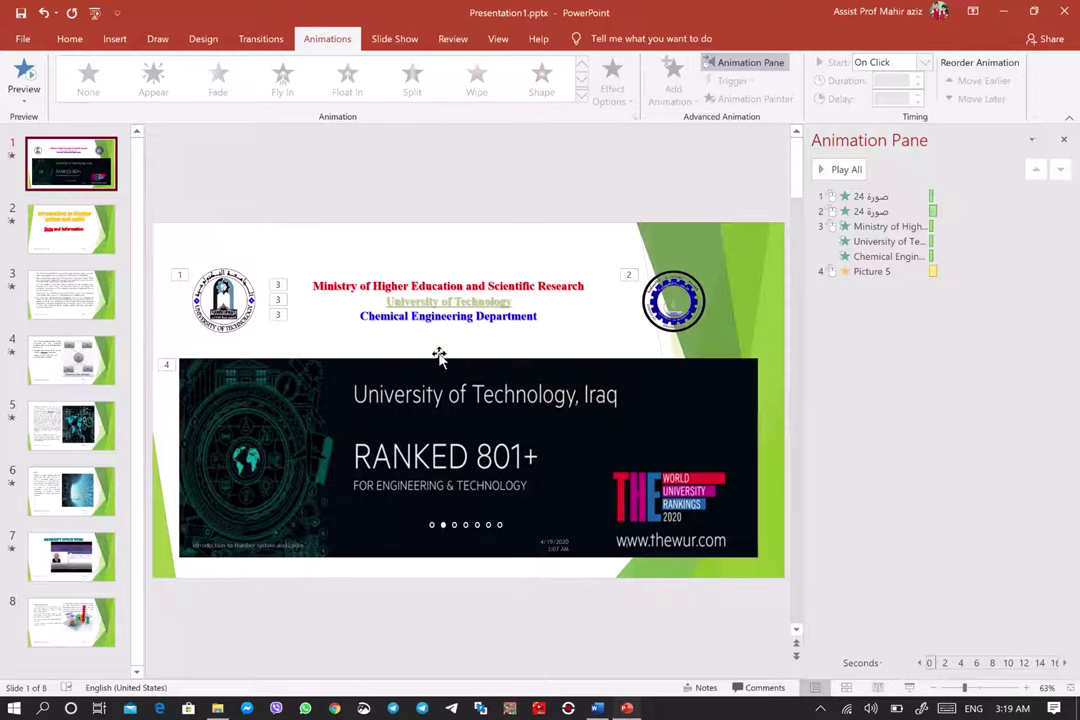
Launch the recorder with Slide Show > Record Slide Show > Record from Beginning
{"action": "left_click", "coordinate": [390, 40]}
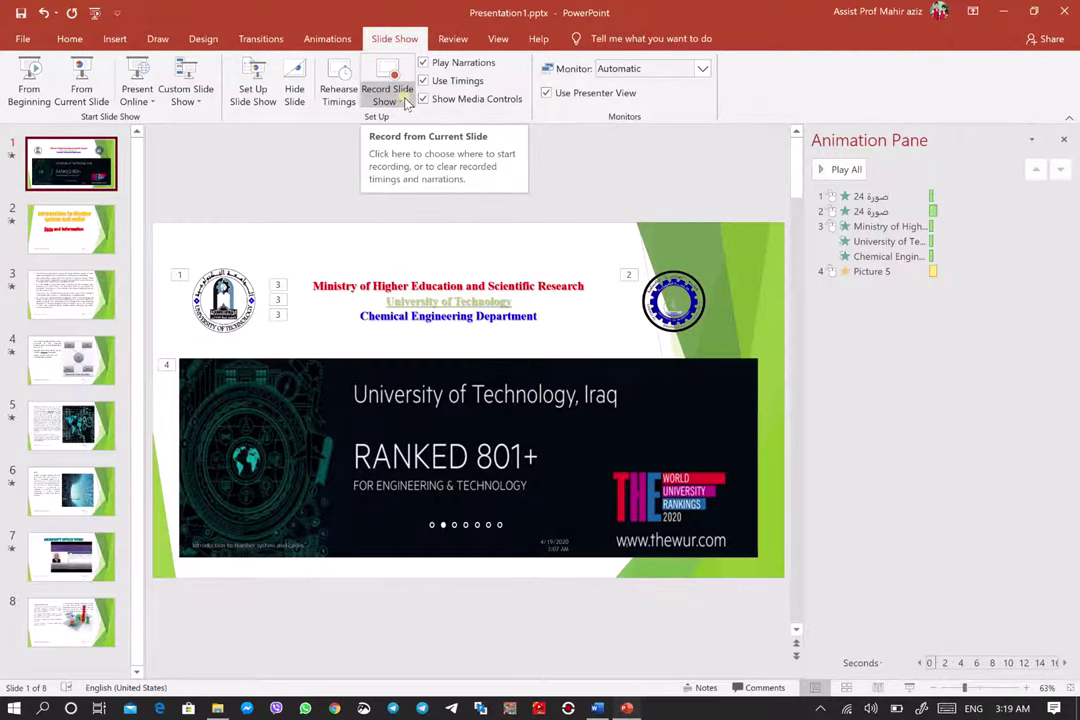
{"action": "left_click", "coordinate": [405, 103]}
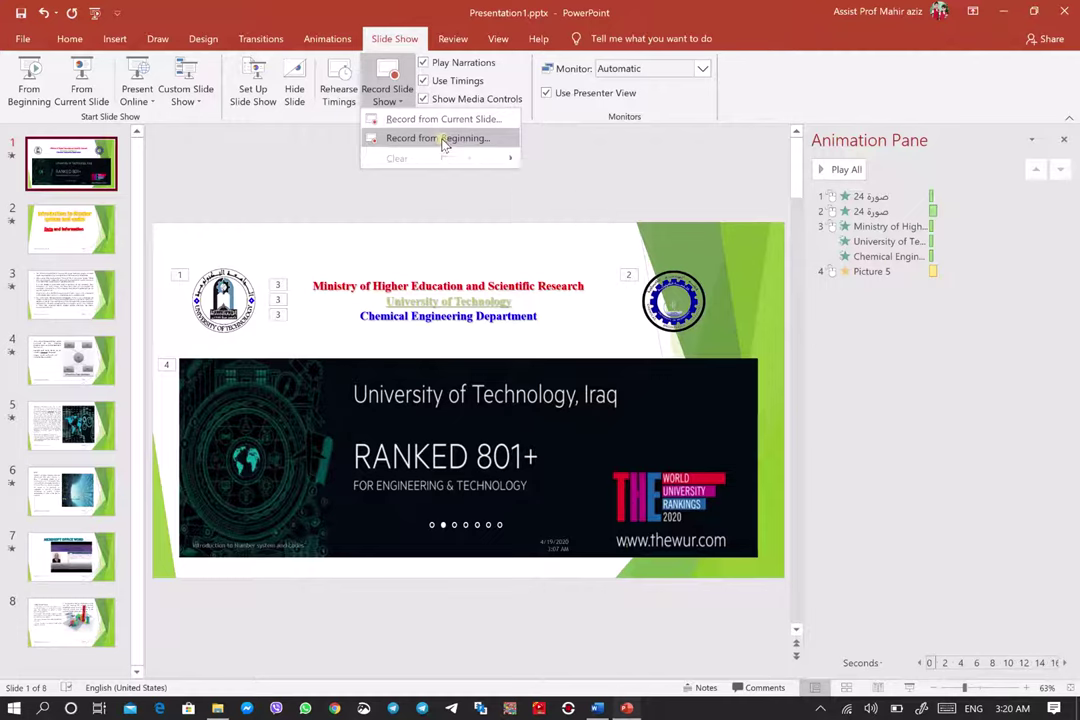
{"action": "left_click", "coordinate": [444, 139]}
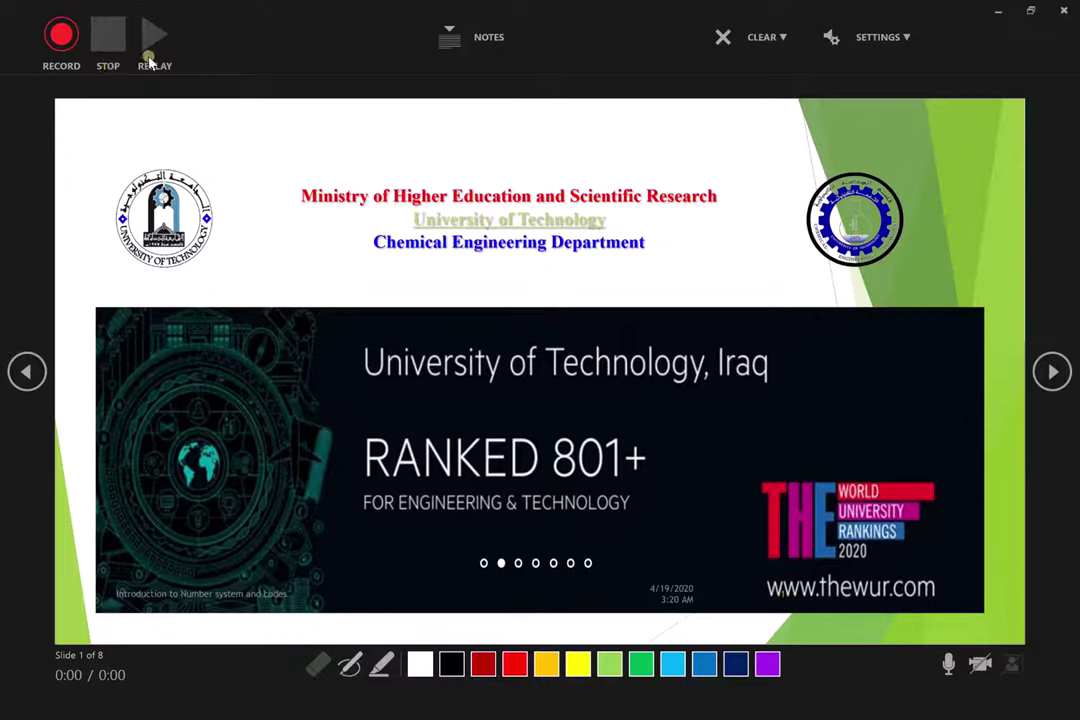
Show the speaker notes, adjust their text size, and check the microphone and camera settings
{"action": "left_click", "coordinate": [453, 47]}
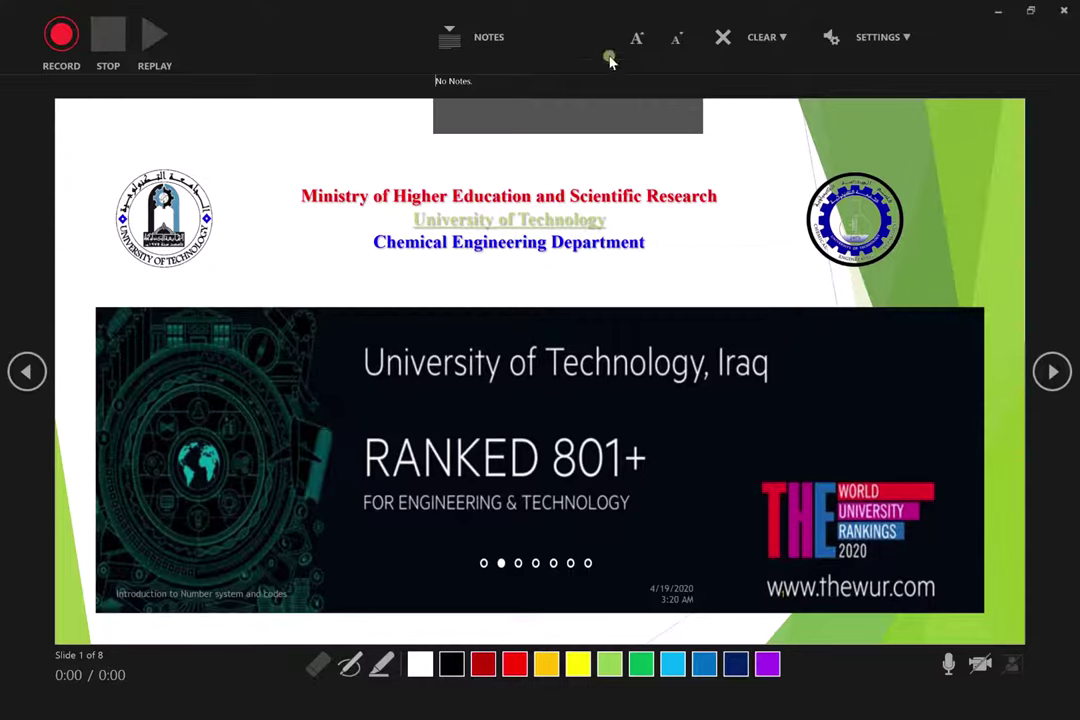
{"action": "left_click", "coordinate": [639, 41]}
{"action": "left_click", "coordinate": [639, 41]}
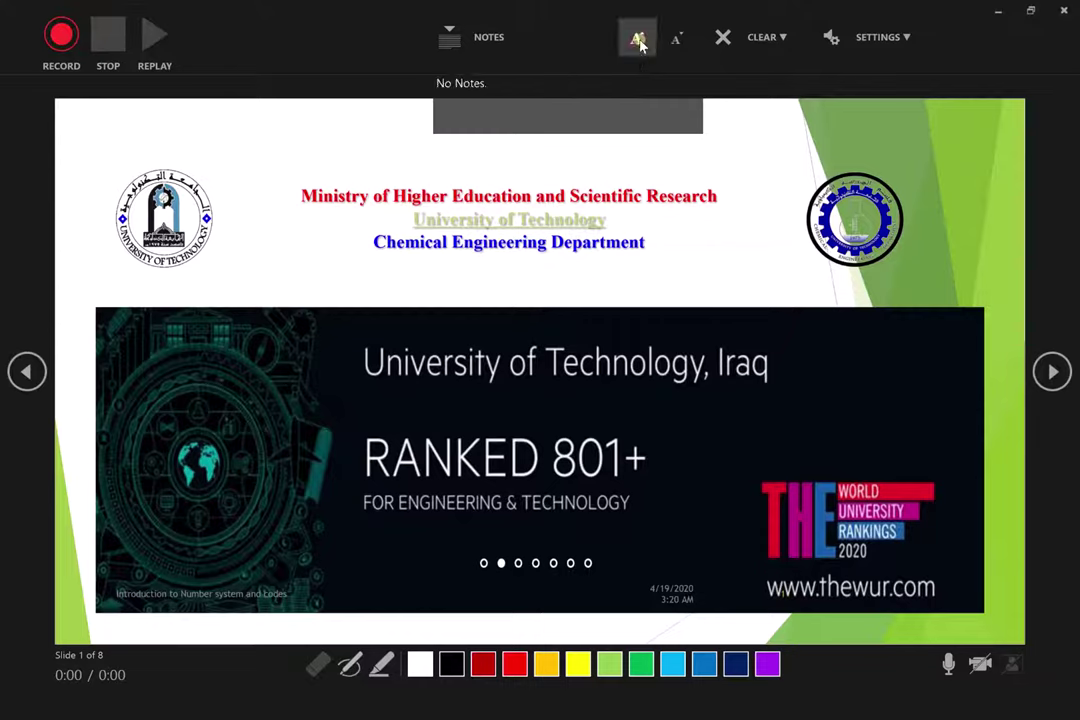
{"action": "left_click", "coordinate": [684, 42]}
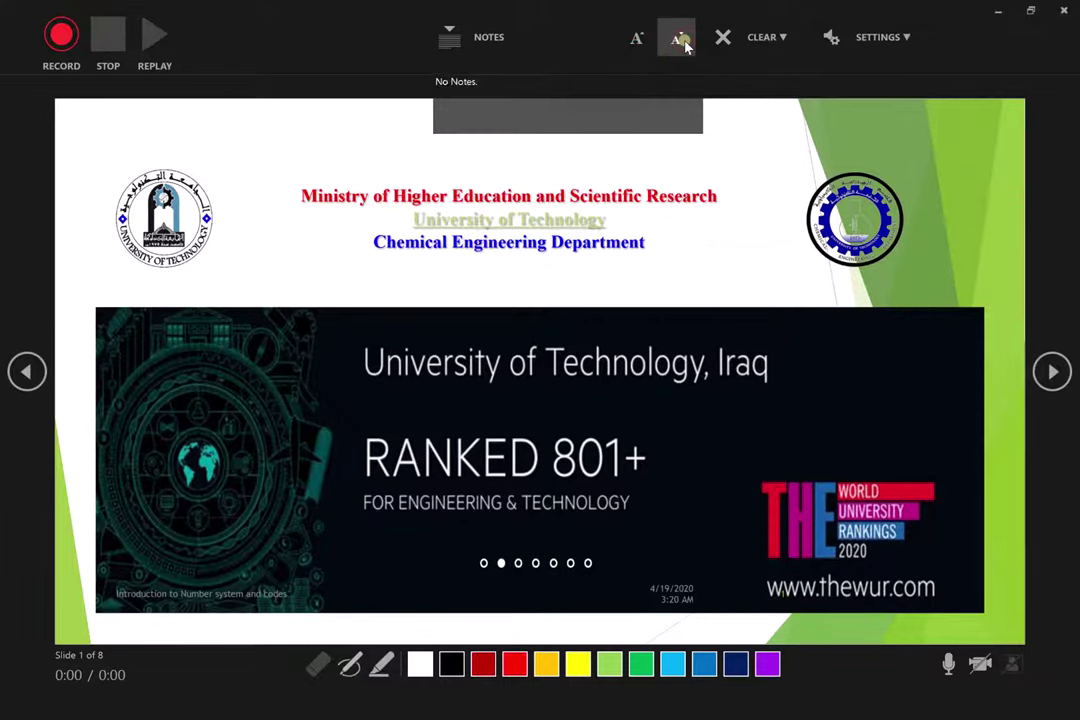
{"action": "left_click", "coordinate": [893, 38]}
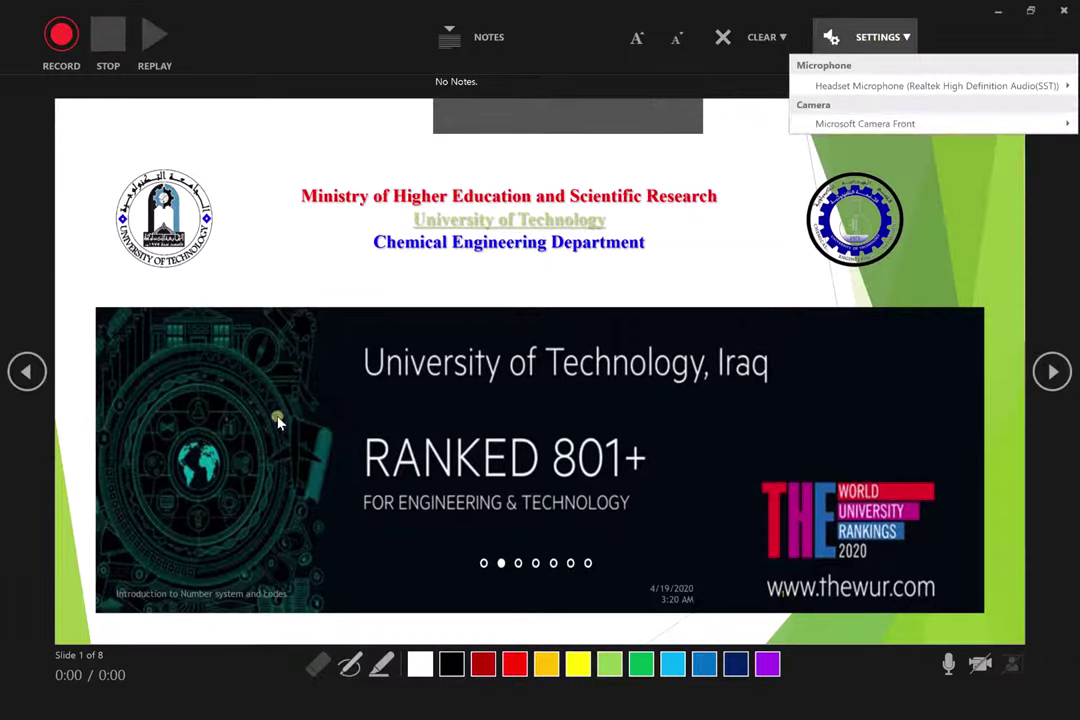
{"action": "left_click", "coordinate": [55, 45]}
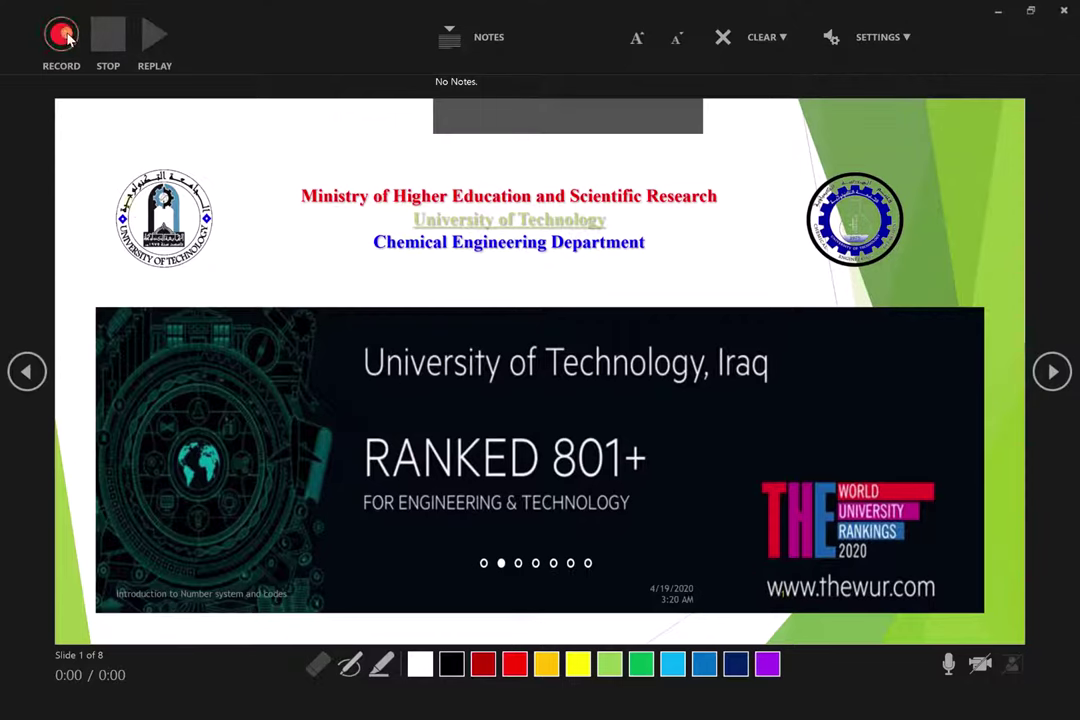
Start narrating and advance through slide 2's title animation to slide 3's last bullet
{"action": "left_click", "coordinate": [63, 36]}
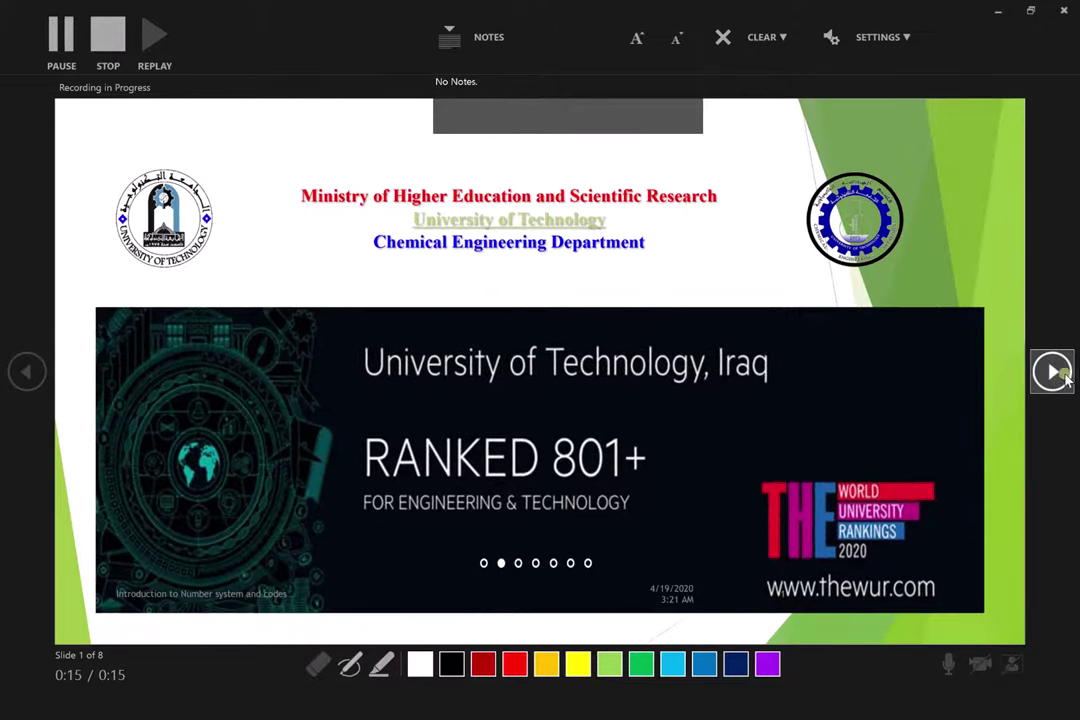
{"action": "left_click", "coordinate": [1052, 372]}
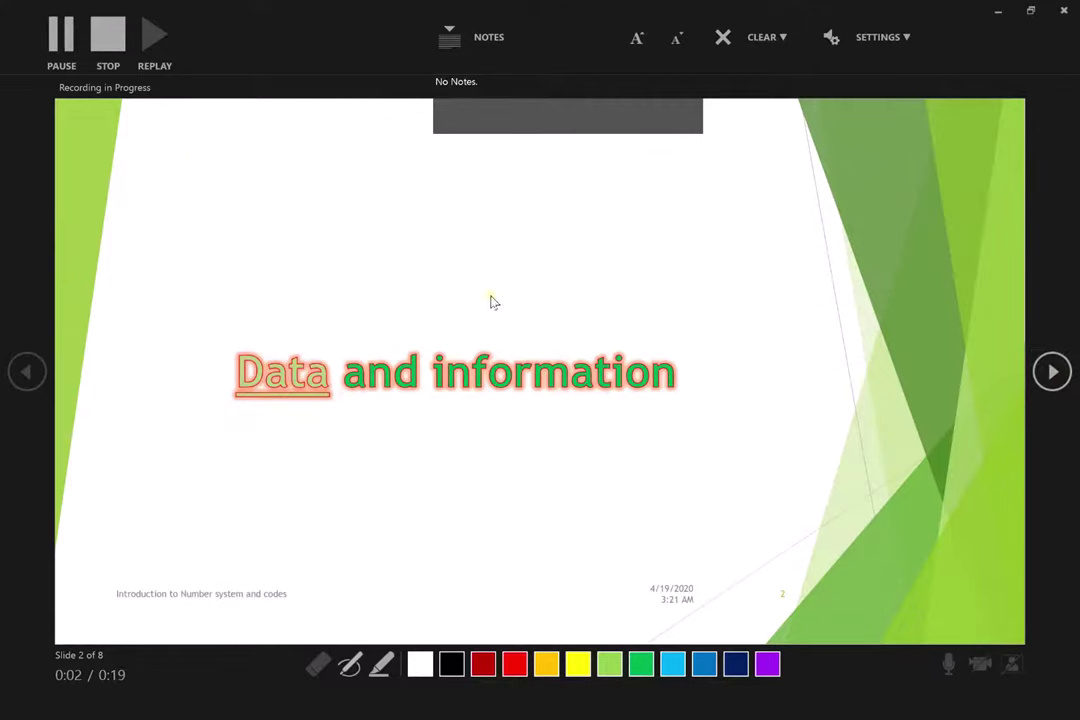
{"action": "left_click", "coordinate": [640, 405]}
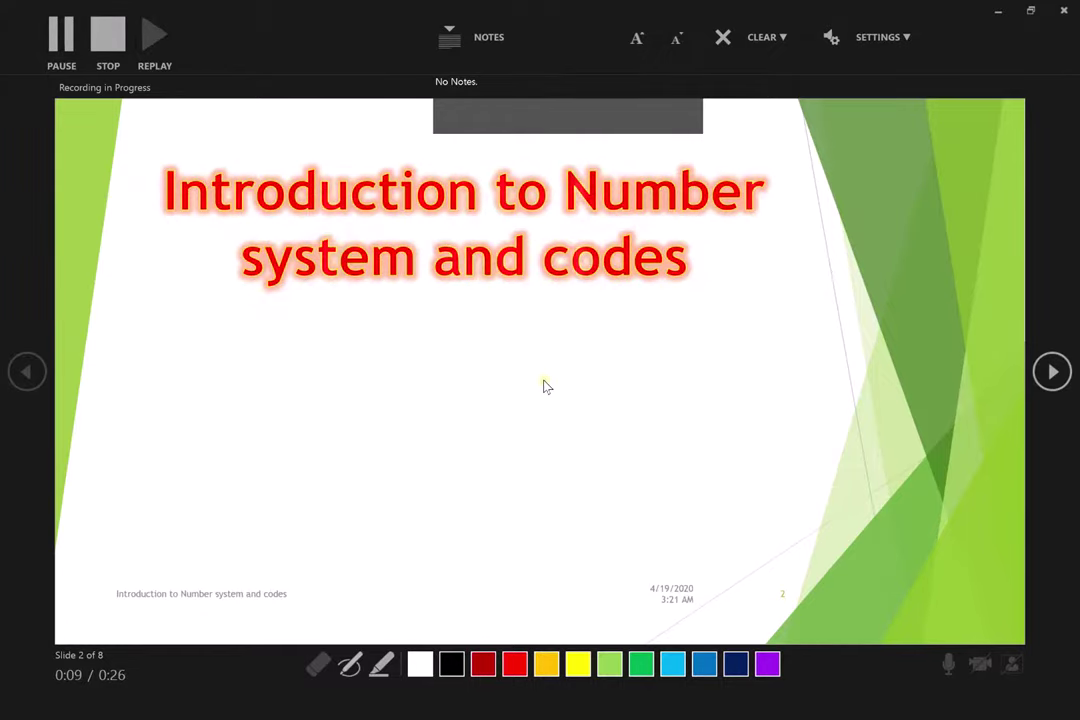
{"action": "left_click", "coordinate": [545, 387]}
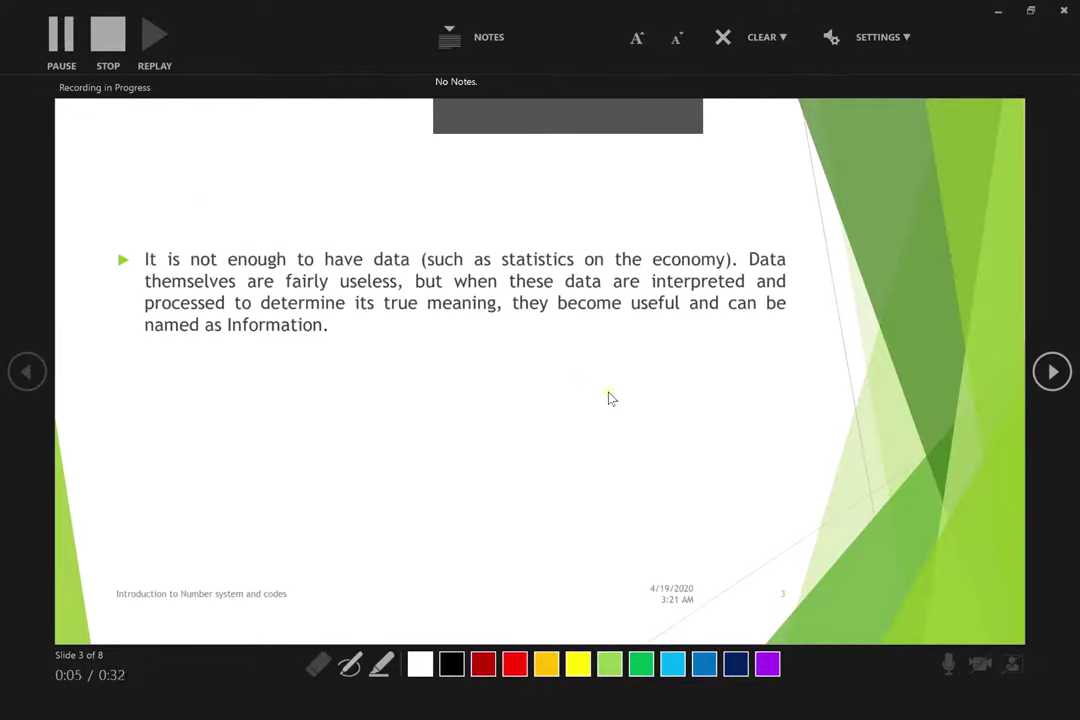
{"action": "left_click", "coordinate": [609, 398]}
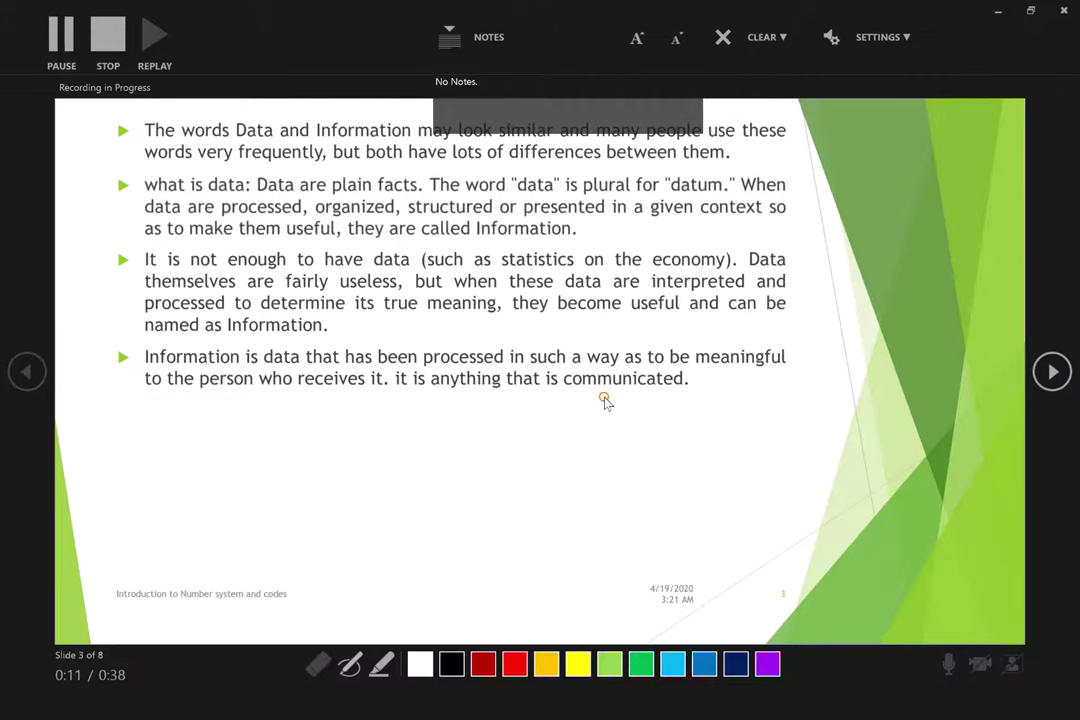
{"action": "left_click", "coordinate": [605, 400]}
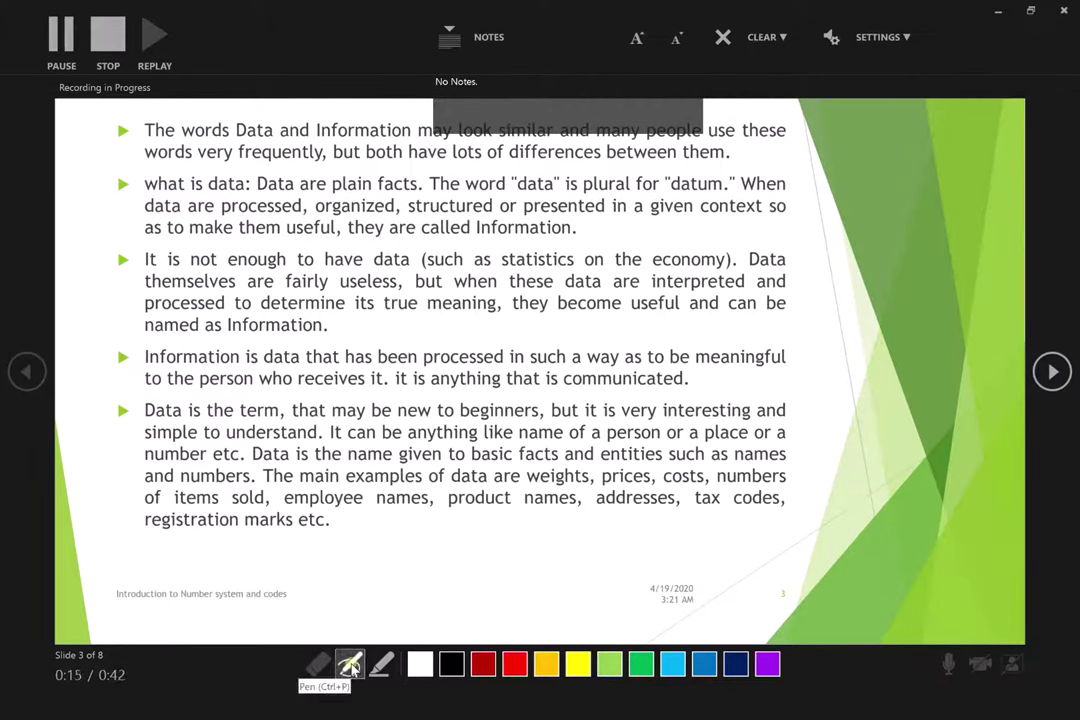
Underline, circle and strike slide 3's bullets in red pen ink, then erase all the marks
{"action": "left_click", "coordinate": [349, 664]}
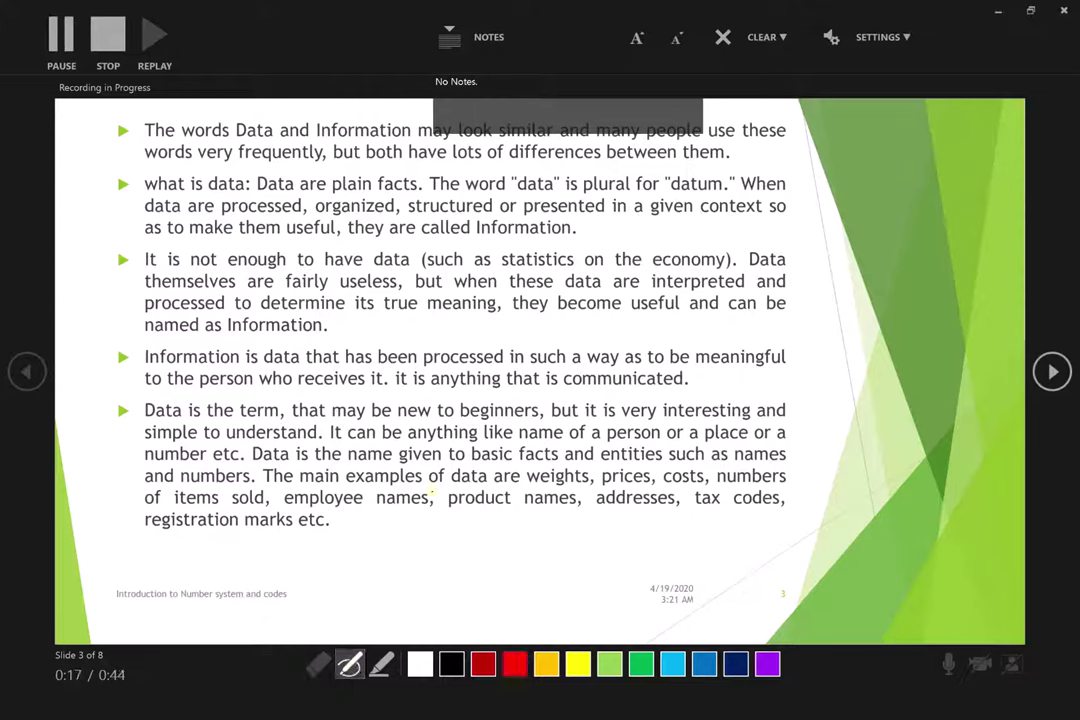
{"action": "left_click_drag", "start_coordinate": [563, 511], "coordinate": [331, 508]}
{"action": "mouse_move", "coordinate": [510, 323]}
{"action": "left_mouse_down"}
{"action": "mouse_move", "coordinate": [566, 372]}
{"action": "mouse_move", "coordinate": [542, 308]}
{"action": "left_mouse_up"}
{"action": "left_click_drag", "start_coordinate": [341, 251], "coordinate": [262, 340]}
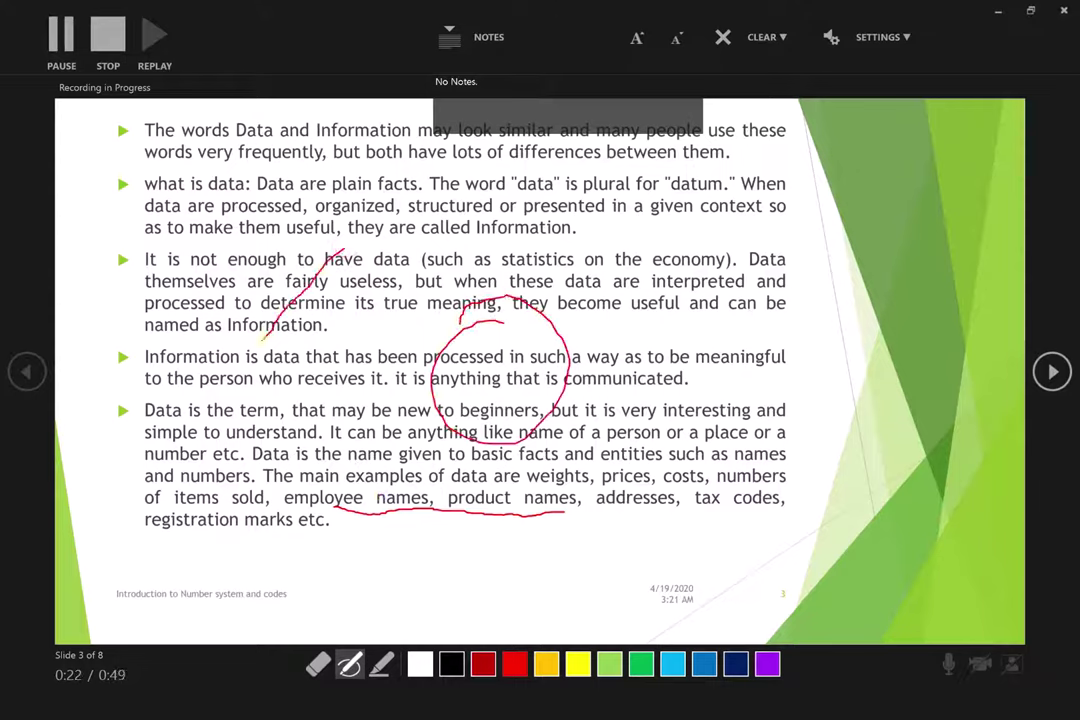
{"action": "left_click", "coordinate": [318, 664]}
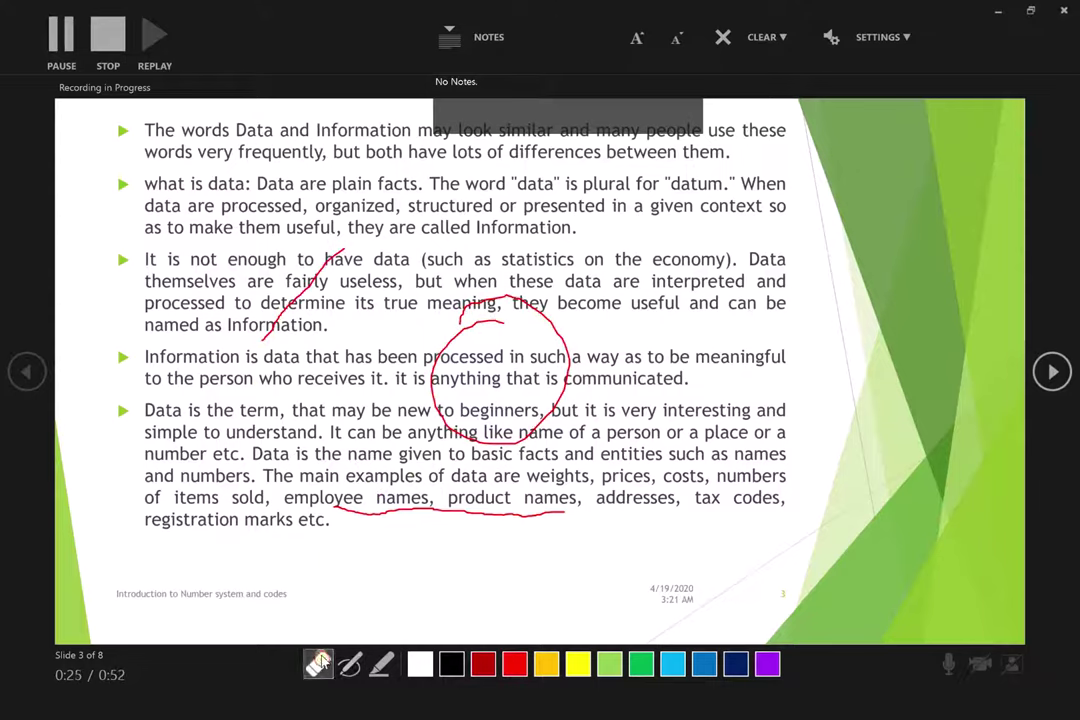
{"action": "mouse_move", "coordinate": [560, 368]}
{"action": "left_mouse_down"}
{"action": "mouse_move", "coordinate": [418, 344]}
{"action": "mouse_move", "coordinate": [398, 539]}
{"action": "mouse_move", "coordinate": [316, 231]}
{"action": "left_mouse_up"}
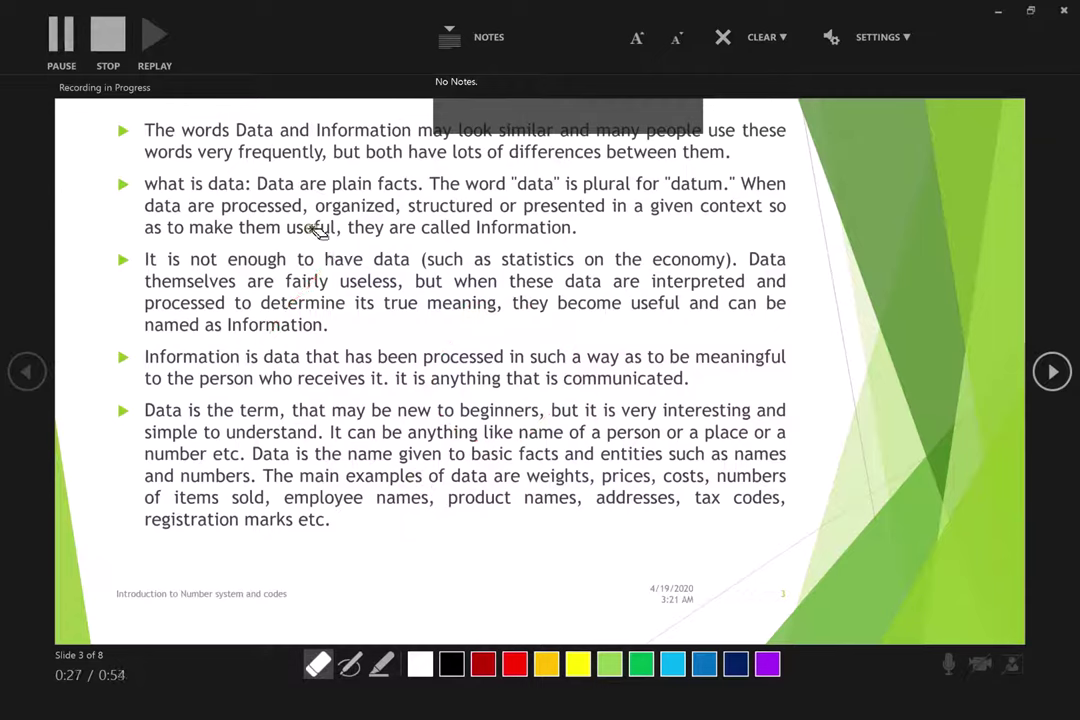
Highlight 'these data are interpreted' and 'anything that is communicated' in yellow on slide 3
{"action": "left_click", "coordinate": [381, 664]}
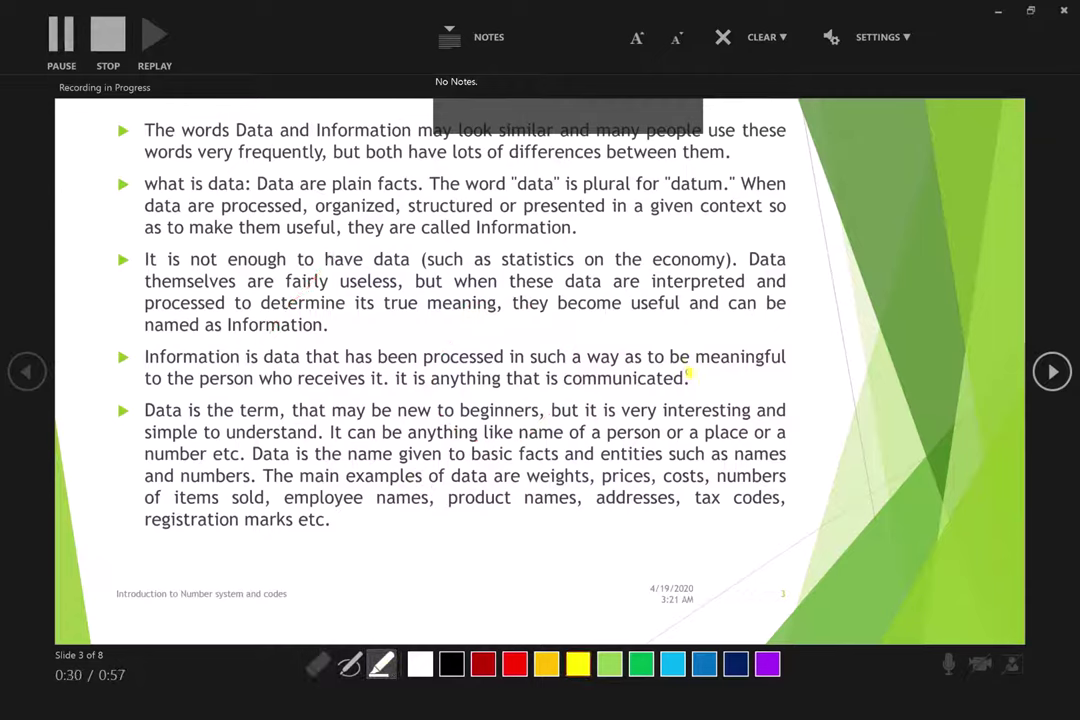
{"action": "left_click_drag", "start_coordinate": [688, 376], "coordinate": [145, 379]}
{"action": "left_click_drag", "start_coordinate": [265, 296], "coordinate": [745, 288]}
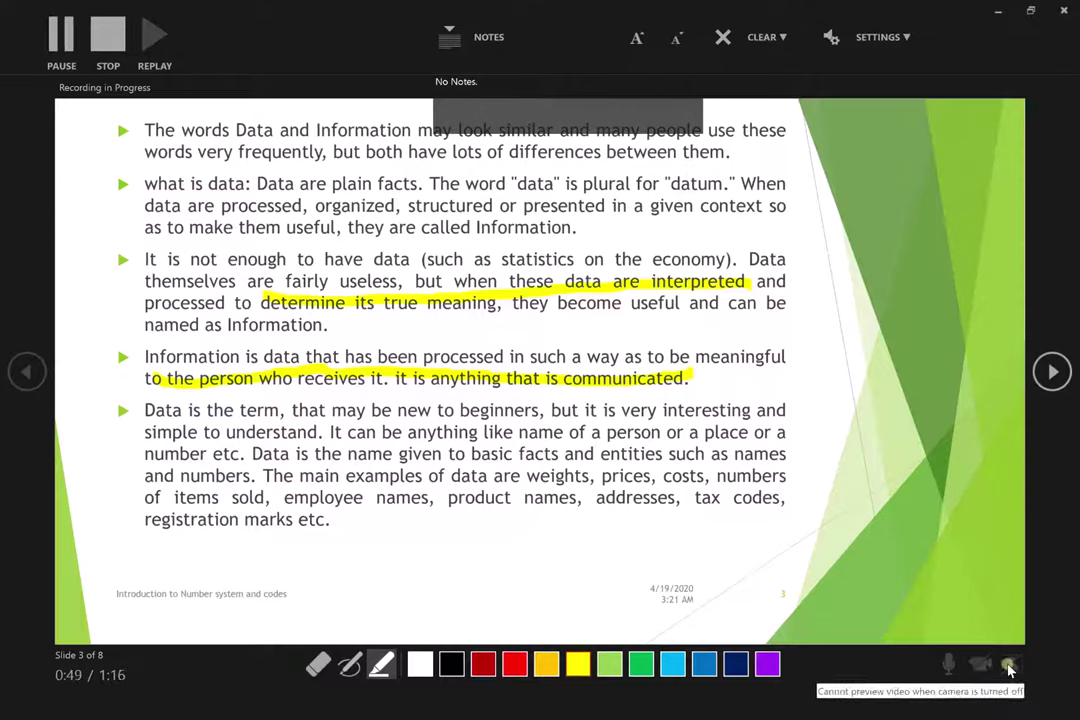
On slide 4, draw a red arrow to the Data circle and underline 'the form of:', then go to slide 5
{"action": "left_click", "coordinate": [1052, 372]}
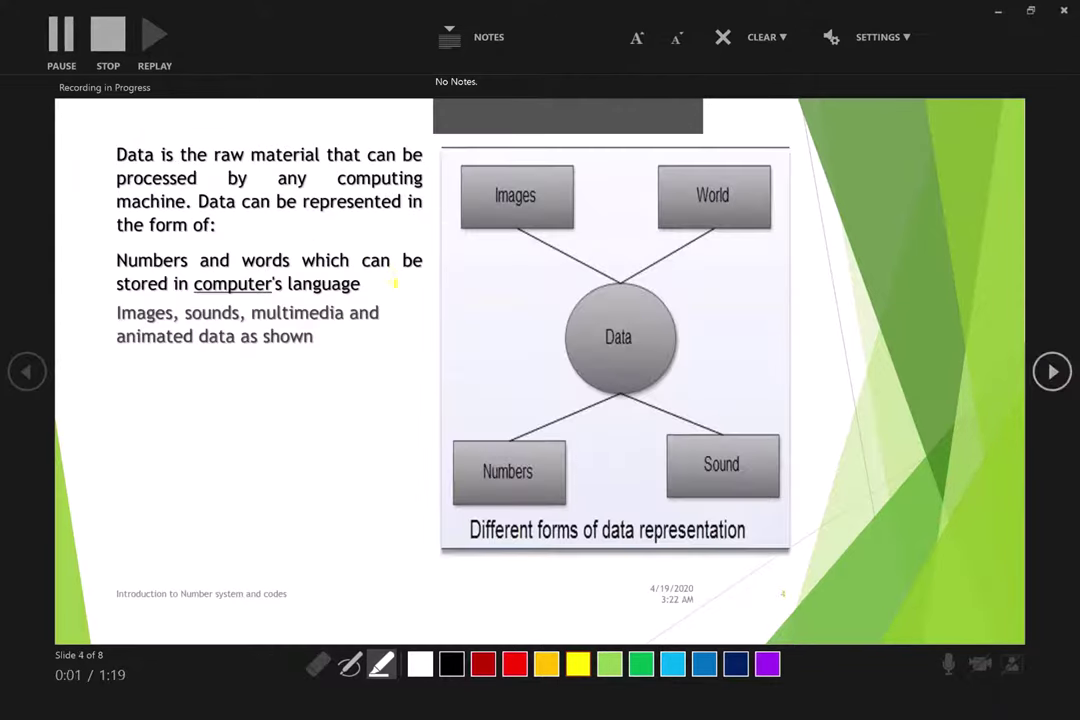
{"action": "left_click", "coordinate": [350, 664]}
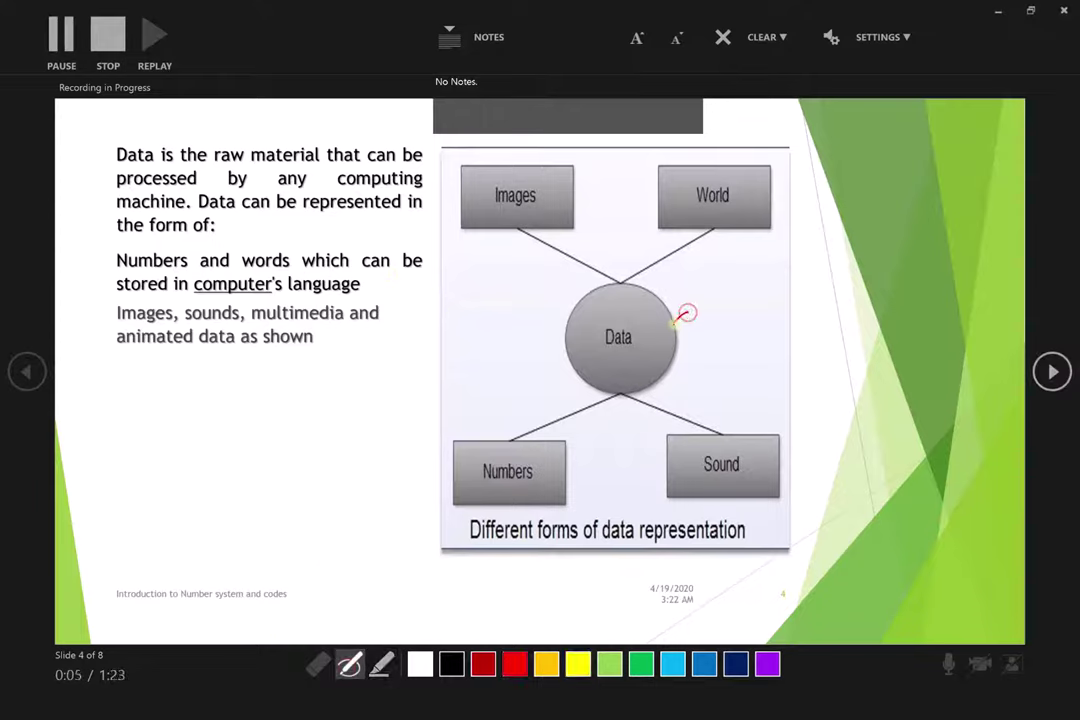
{"action": "mouse_move", "coordinate": [684, 317]}
{"action": "left_mouse_down"}
{"action": "mouse_move", "coordinate": [698, 336]}
{"action": "mouse_move", "coordinate": [728, 300]}
{"action": "left_mouse_up"}
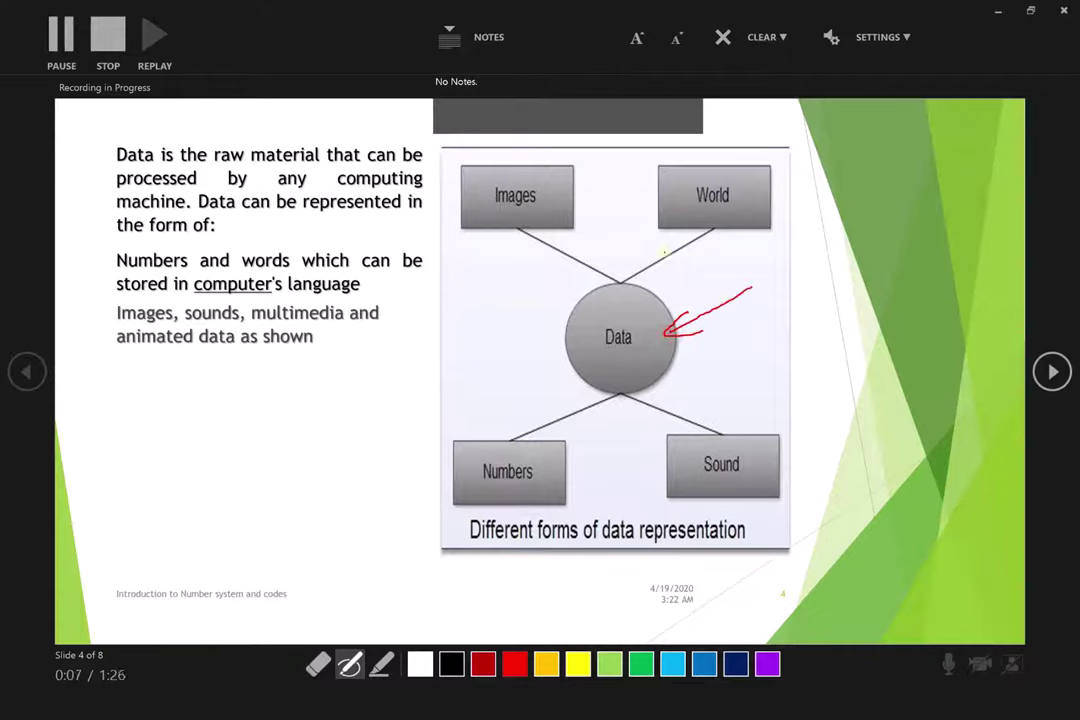
{"action": "left_click_drag", "start_coordinate": [624, 229], "coordinate": [580, 254]}
{"action": "left_click_drag", "start_coordinate": [119, 241], "coordinate": [258, 235]}
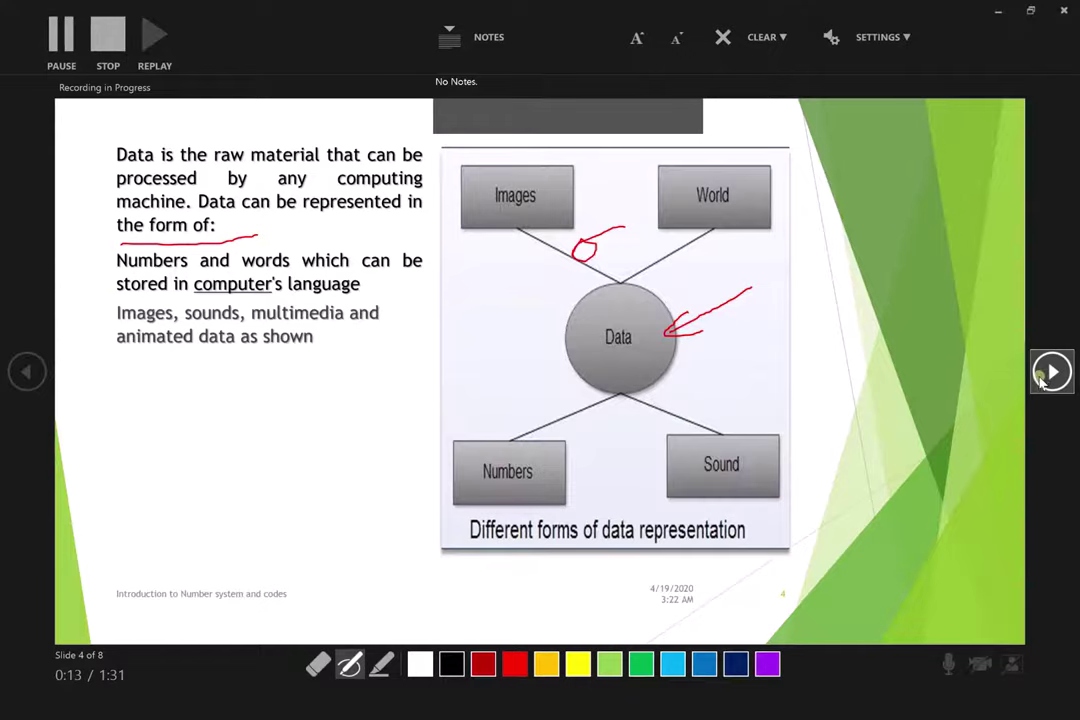
{"action": "left_click", "coordinate": [1052, 372]}
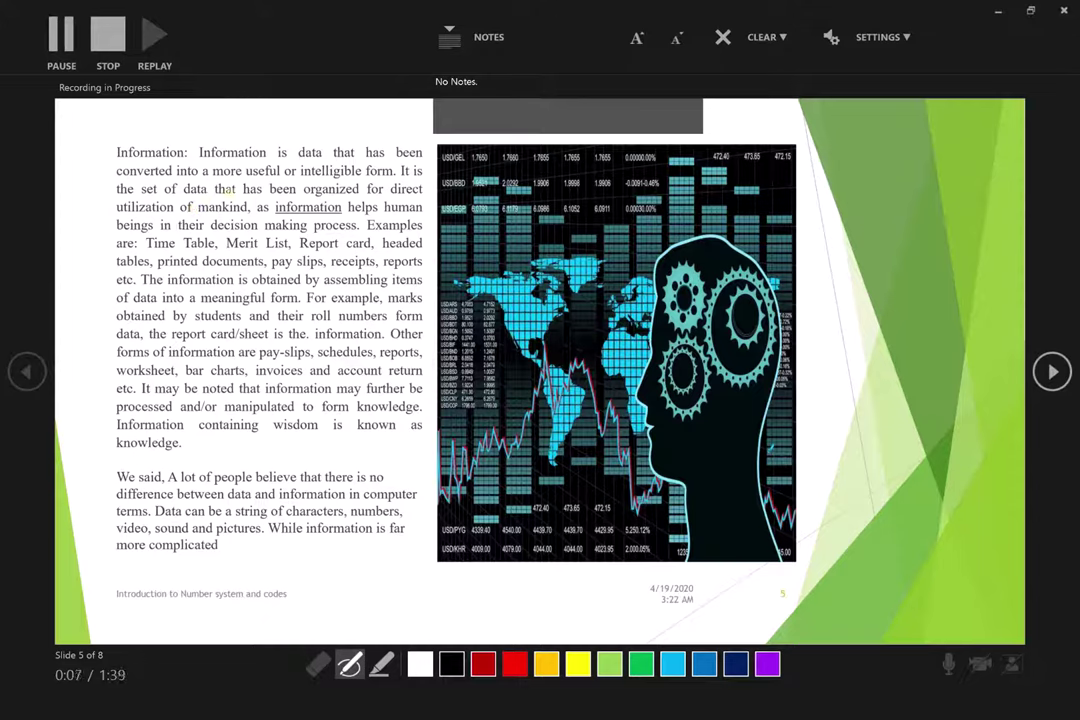
Underline and loop slide 5's Information examples in red ink, then move on to slide 6
{"action": "left_click_drag", "start_coordinate": [238, 232], "coordinate": [299, 358]}
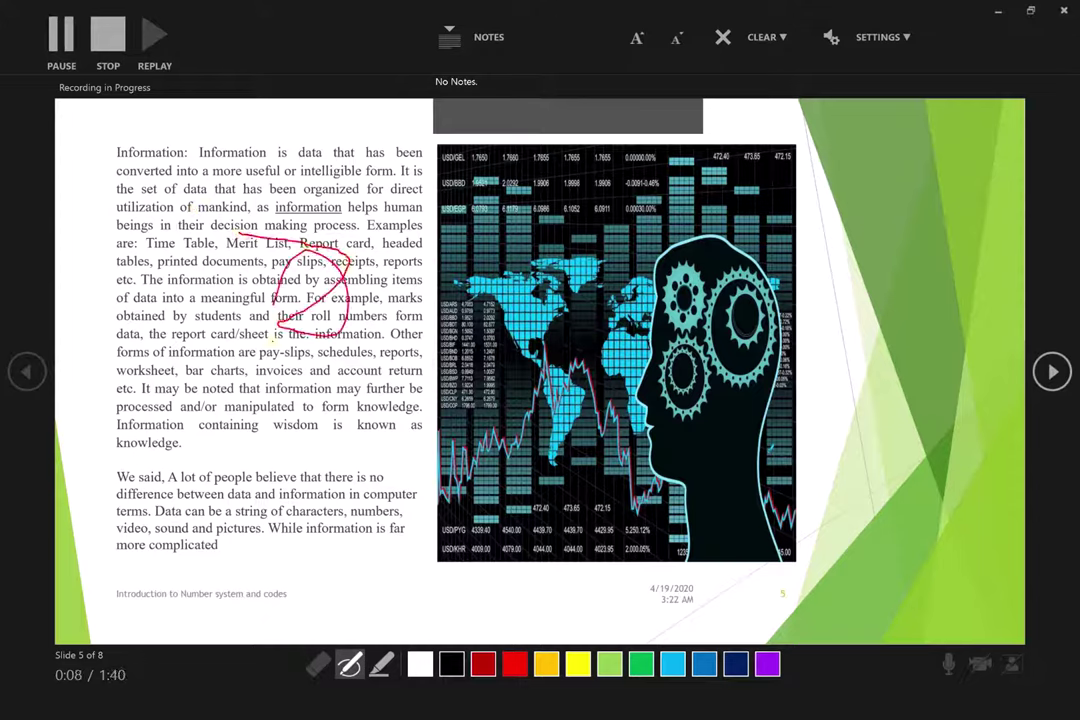
{"action": "left_click_drag", "start_coordinate": [378, 405], "coordinate": [231, 511]}
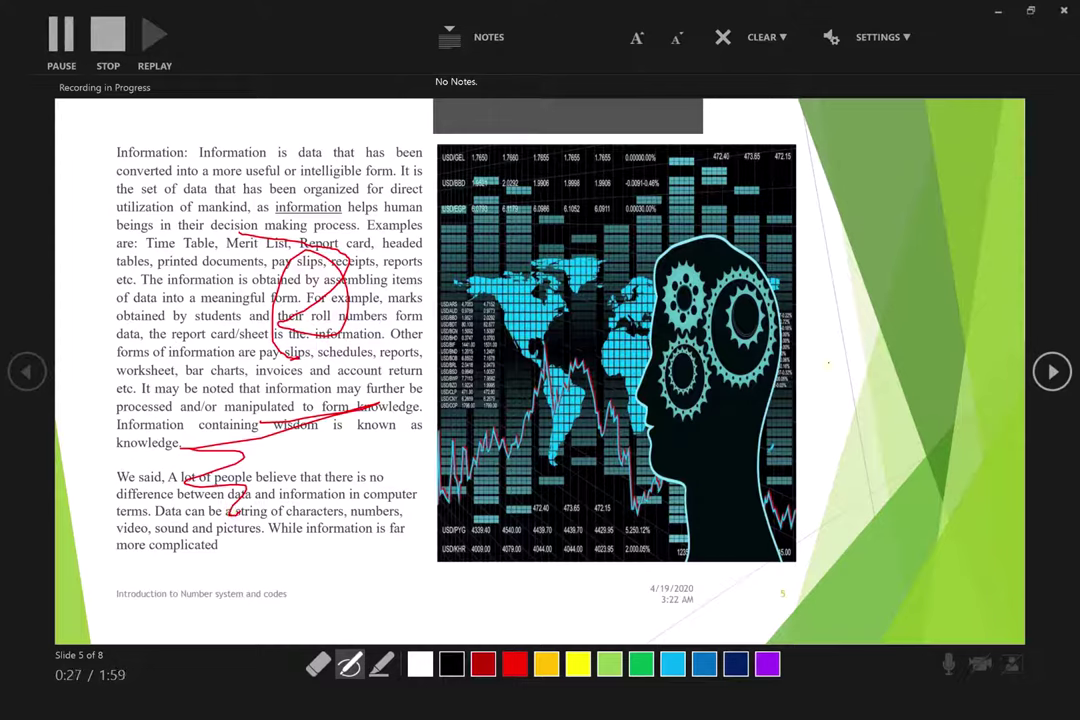
{"action": "left_click", "coordinate": [1050, 371]}
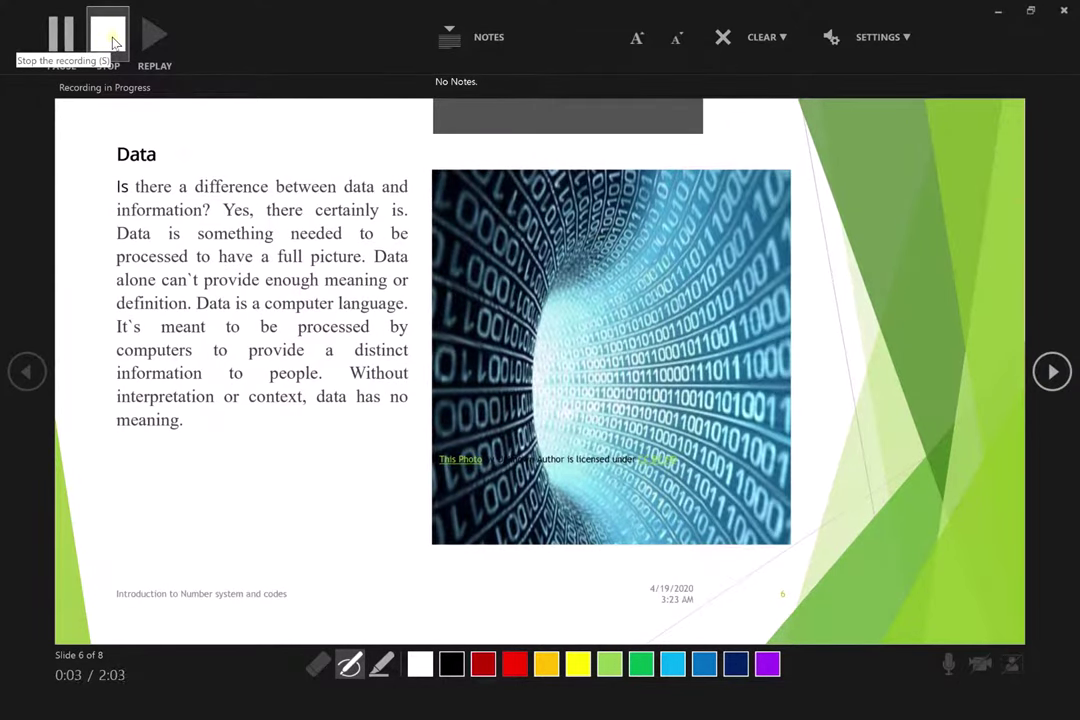
Stop recording and close the recorder, leaving slide 6 with its narration clip Audio 10
{"action": "left_click", "coordinate": [113, 42]}
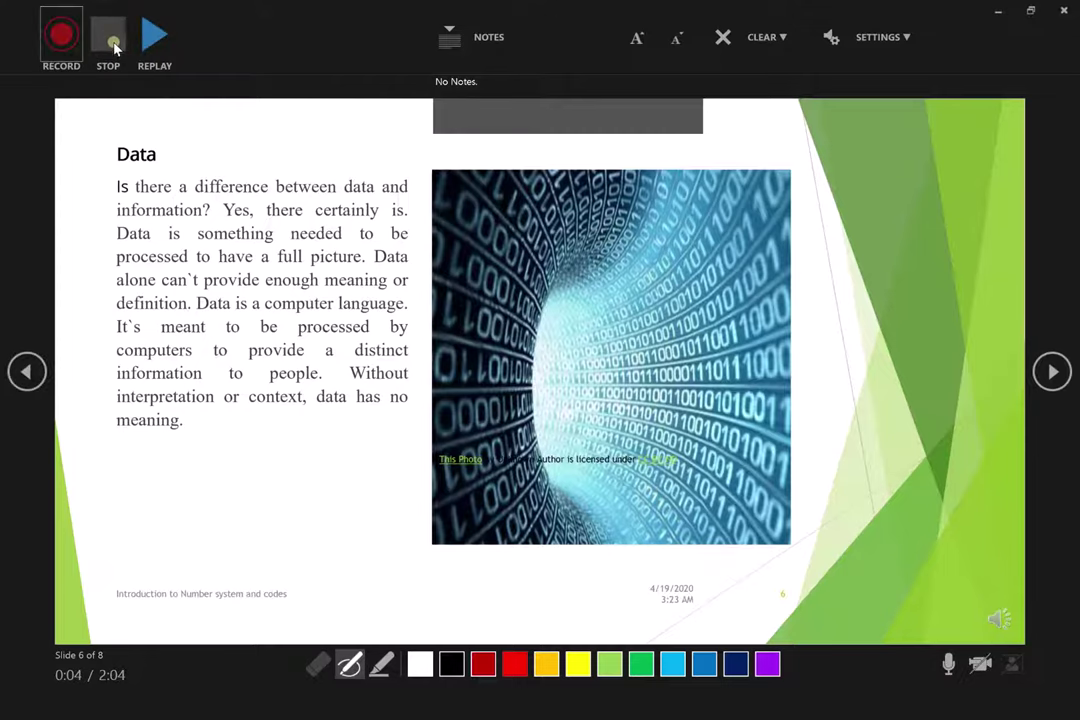
{"action": "left_click", "coordinate": [1067, 14]}
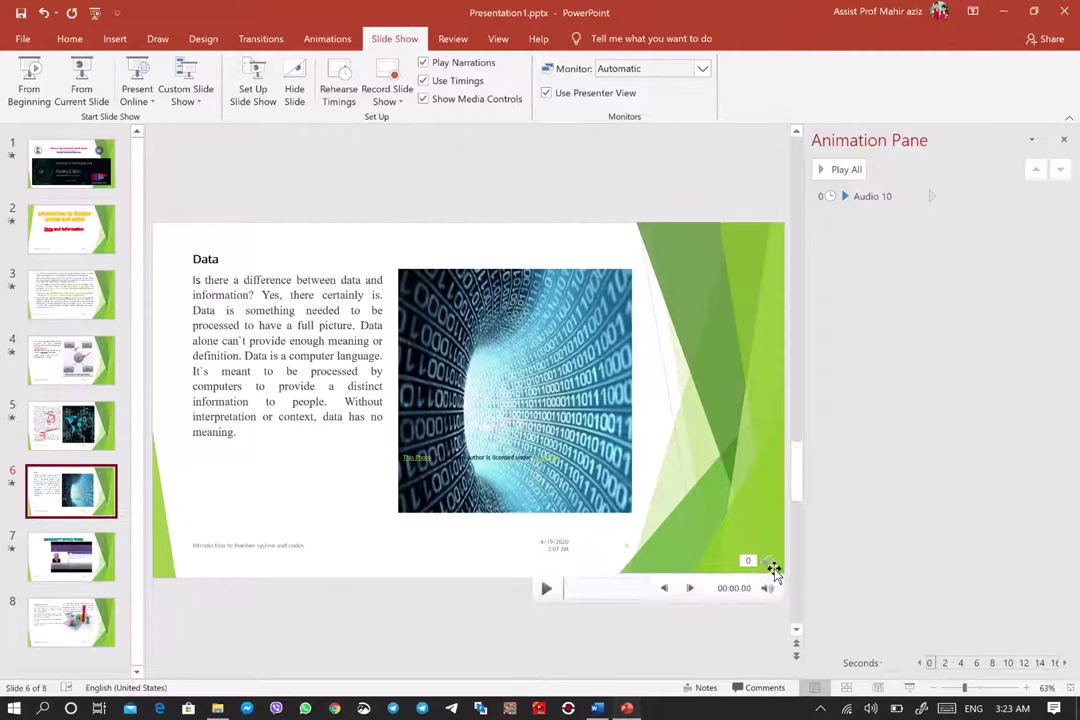
Page through the slide thumbnails from slide 1 to slide 8
{"action": "mouse_move", "coordinate": [766, 566]}
{"action": "left_click", "coordinate": [72, 176]}
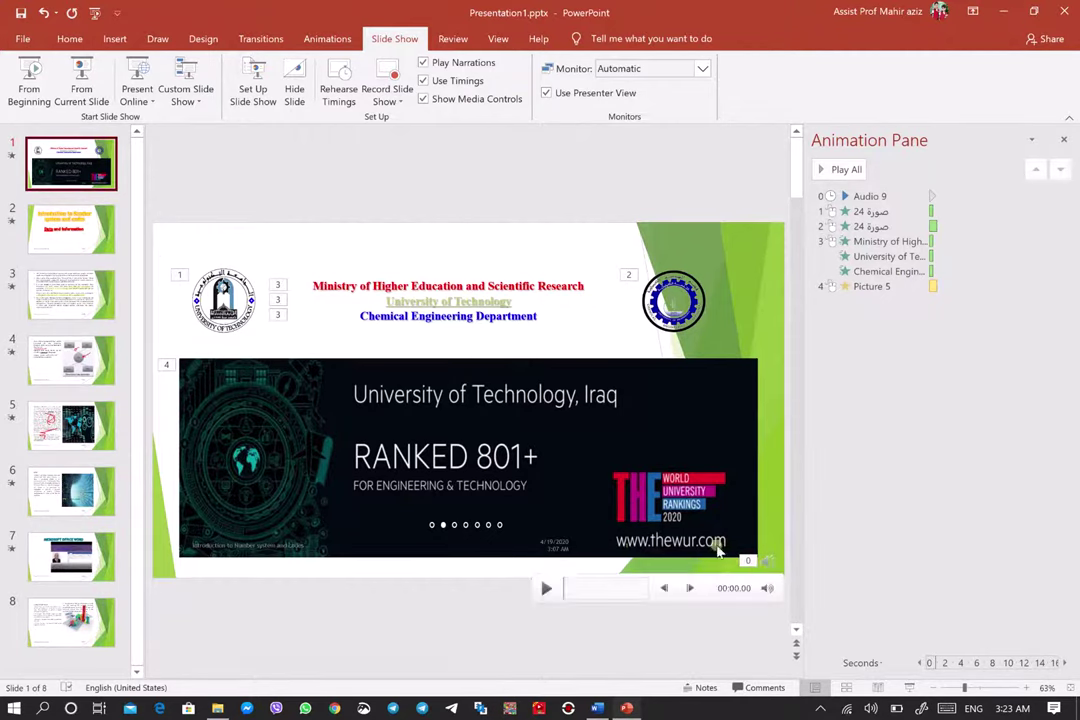
{"action": "left_click", "coordinate": [92, 240]}
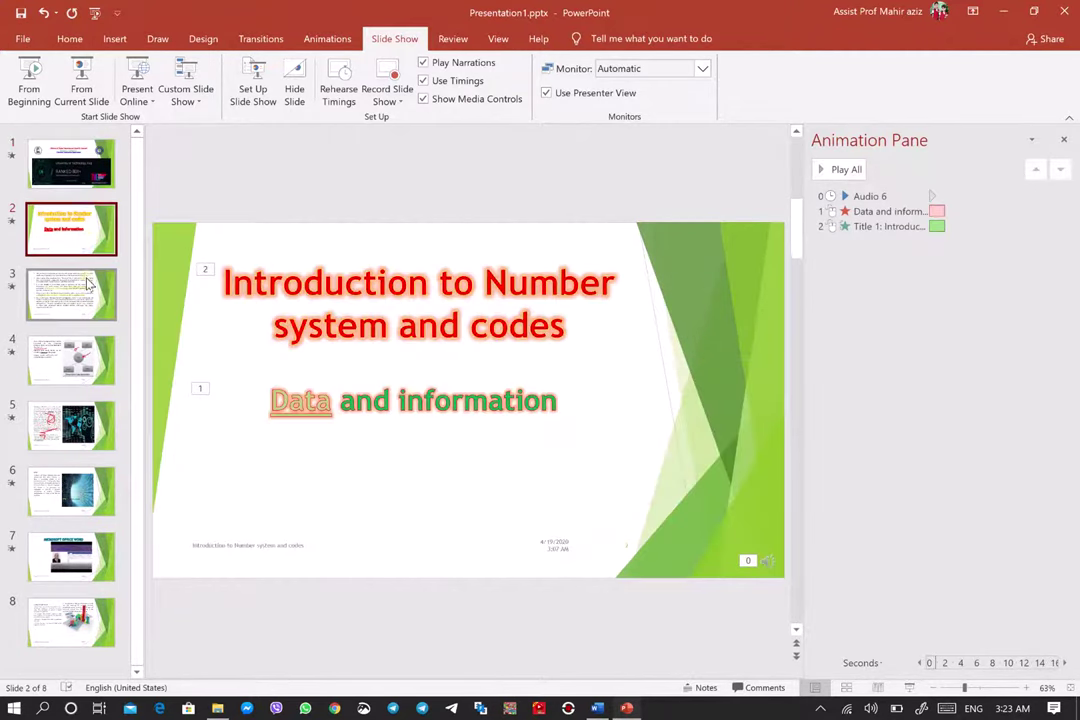
{"action": "left_click", "coordinate": [85, 295]}
{"action": "left_click", "coordinate": [97, 372]}
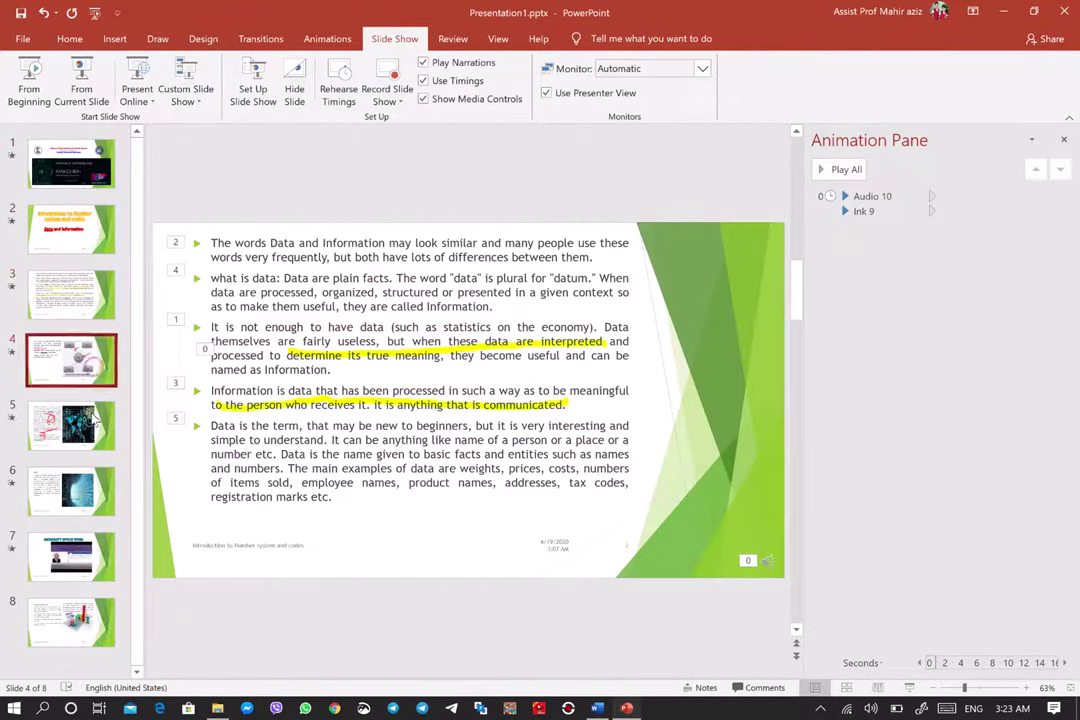
{"action": "left_click", "coordinate": [88, 435]}
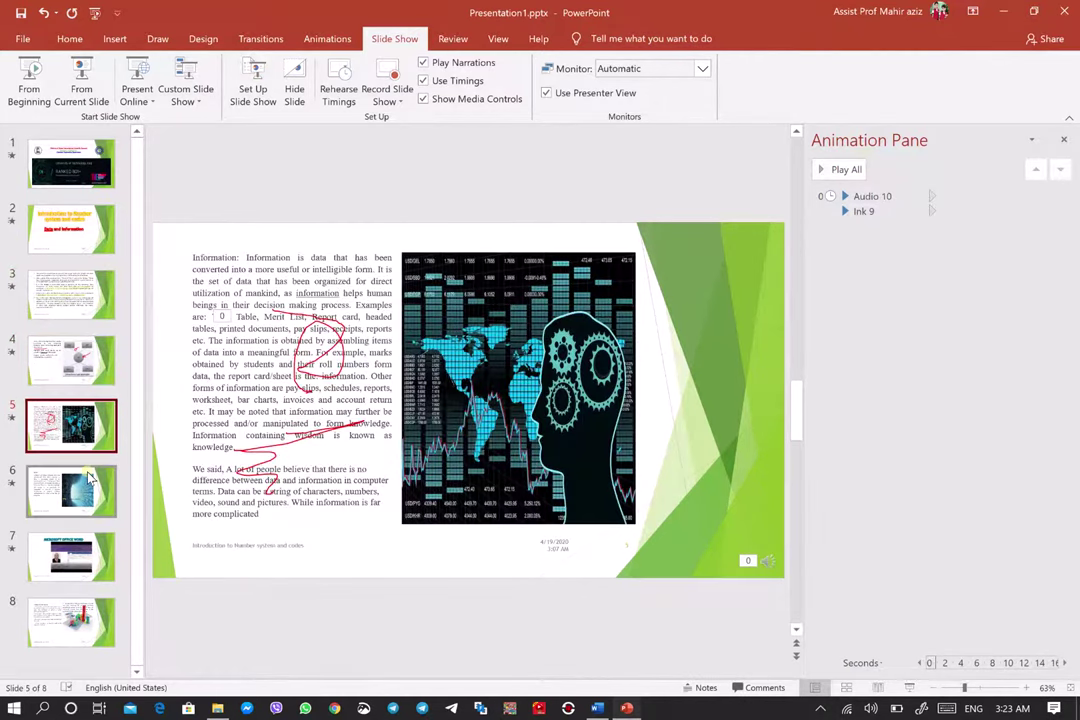
{"action": "left_click", "coordinate": [90, 478]}
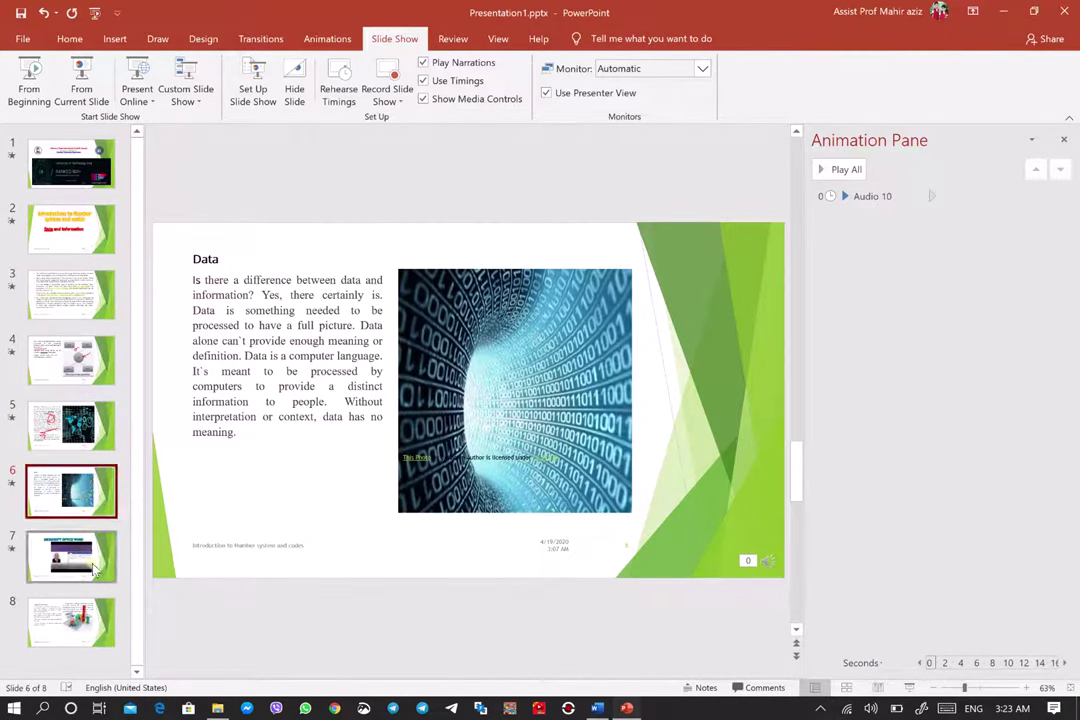
{"action": "left_click", "coordinate": [70, 555]}
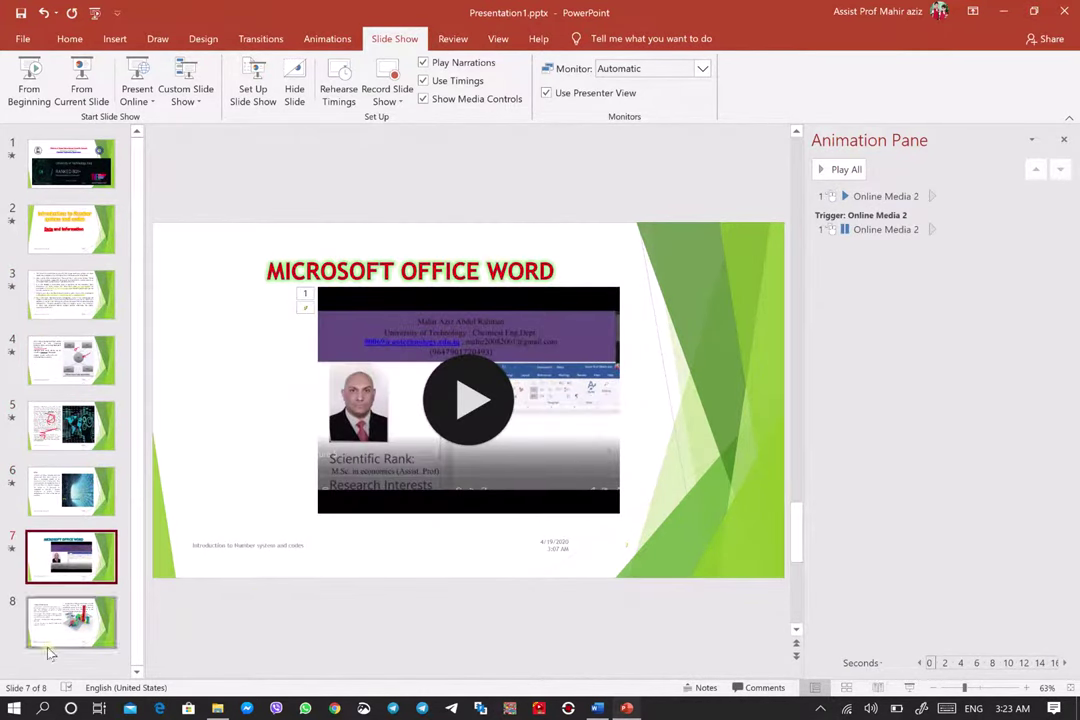
{"action": "left_click", "coordinate": [50, 620]}
Revisit the Data slide and the video slide 7, ending on slide 8, Examples of Information
{"action": "left_click", "coordinate": [70, 480]}
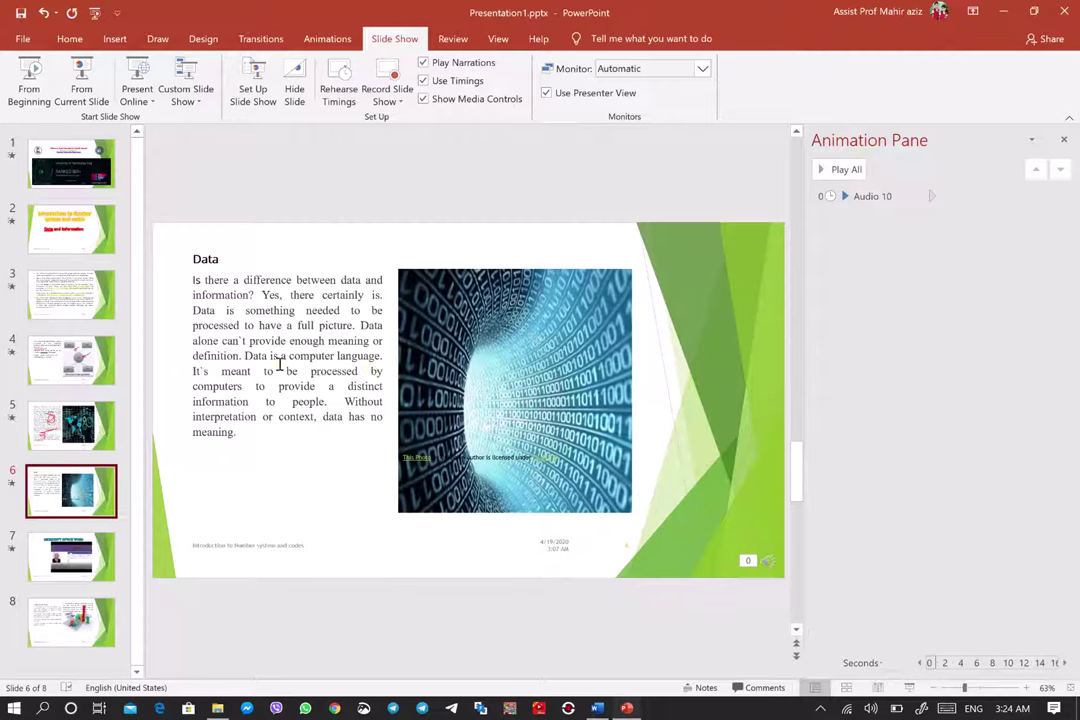
{"action": "left_click", "coordinate": [70, 556]}
{"action": "left_click", "coordinate": [76, 625]}
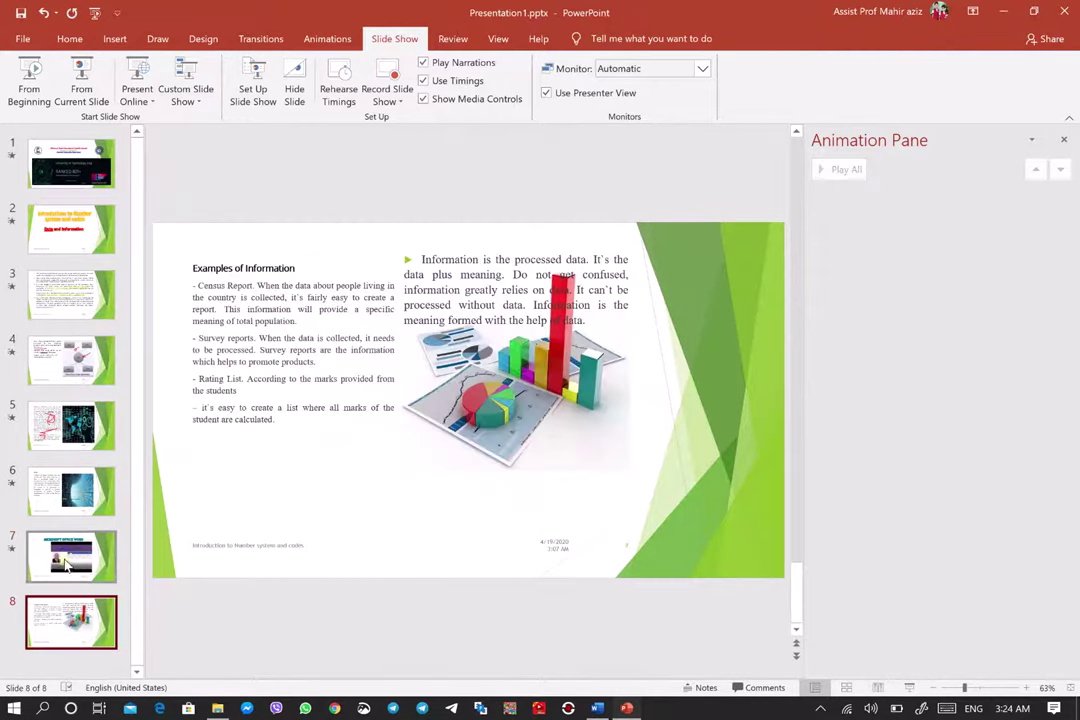
{"action": "left_click", "coordinate": [70, 556]}
{"action": "left_click", "coordinate": [70, 575]}
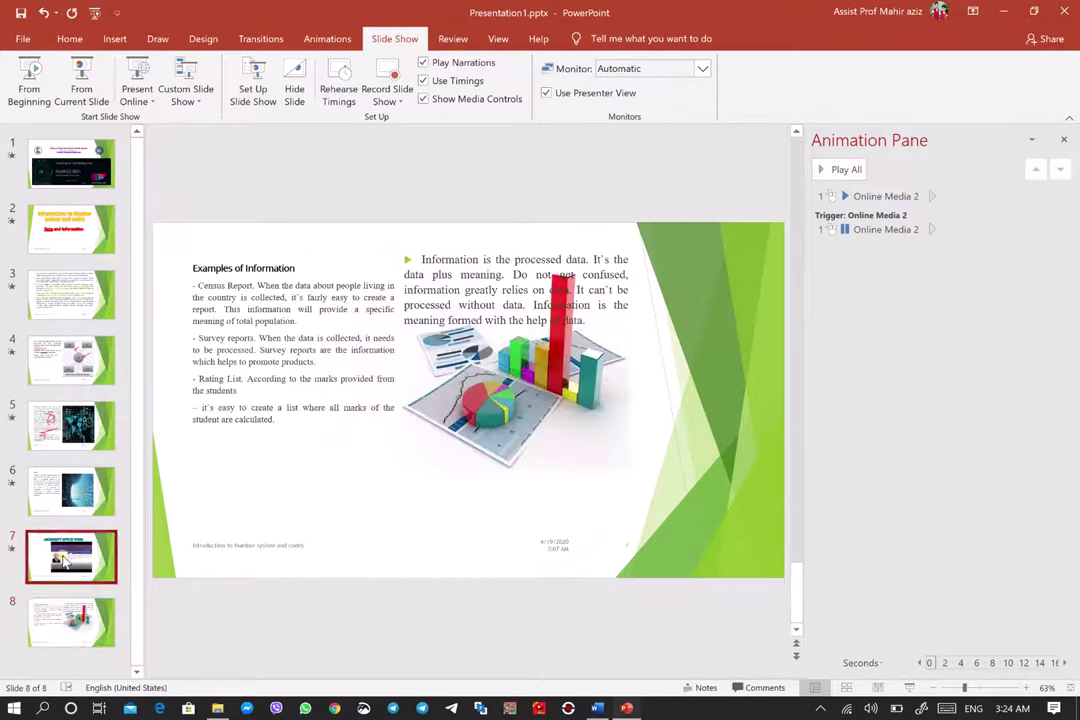
{"action": "left_click", "coordinate": [70, 615]}
{"action": "left_click", "coordinate": [70, 578]}
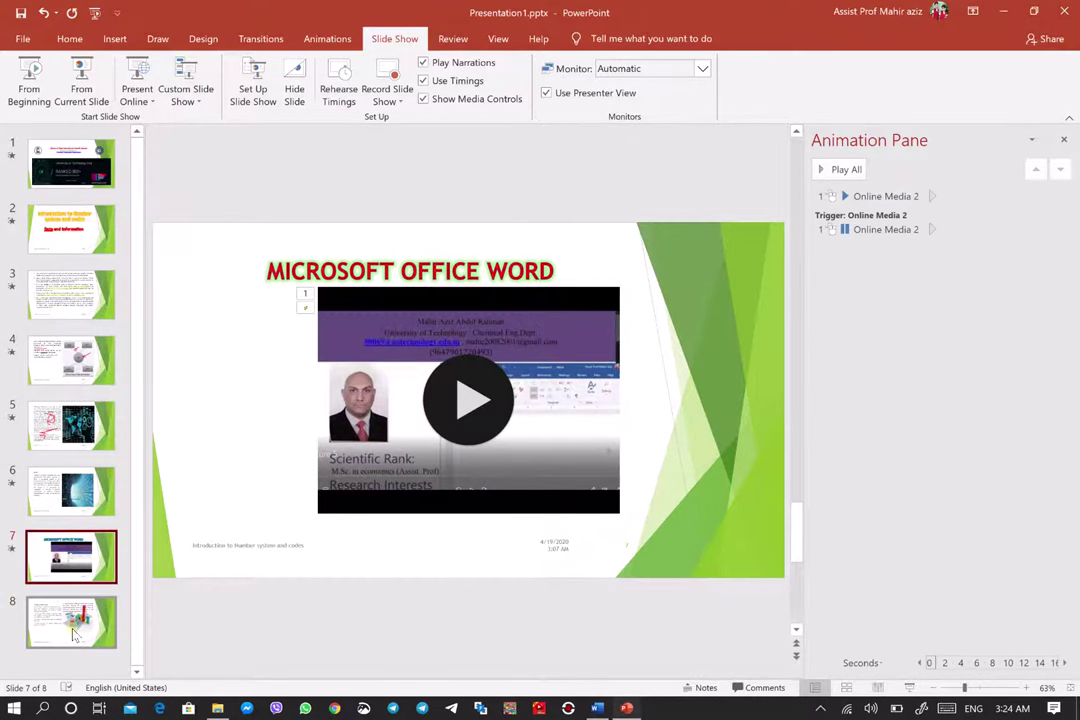
{"action": "key", "text": "Down"}
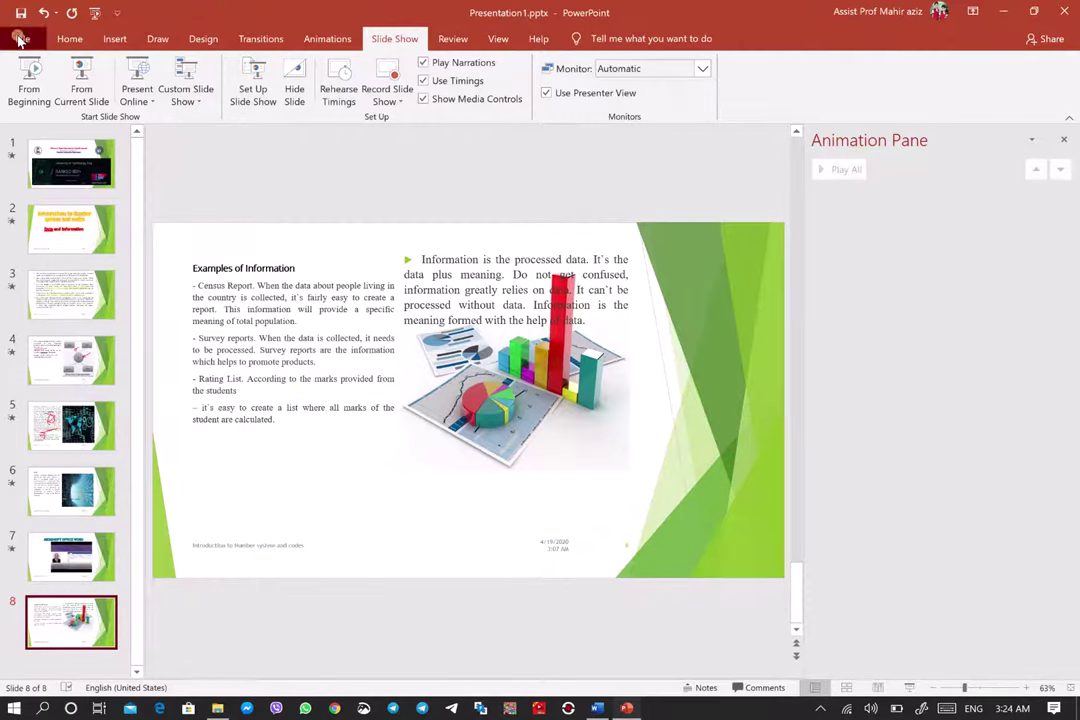
Set up Create a Video at HD (720p) with recorded timings and narrations and 03.00 seconds per slide
{"action": "left_click", "coordinate": [22, 39]}
{"action": "left_click", "coordinate": [46, 376]}
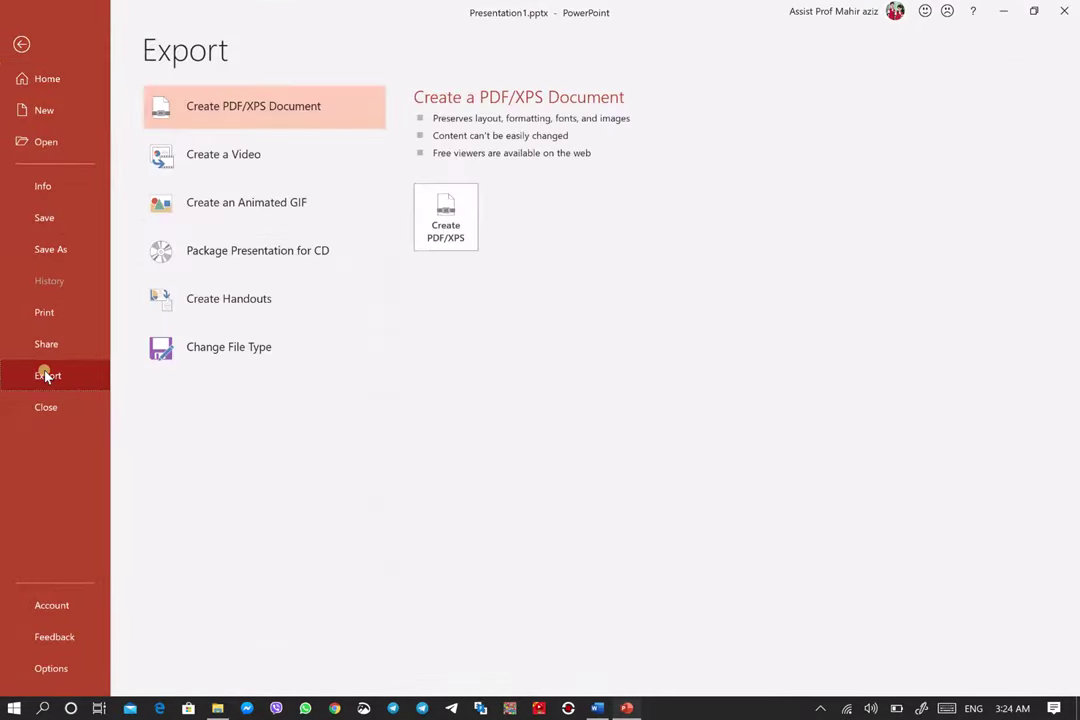
{"action": "left_click", "coordinate": [229, 158]}
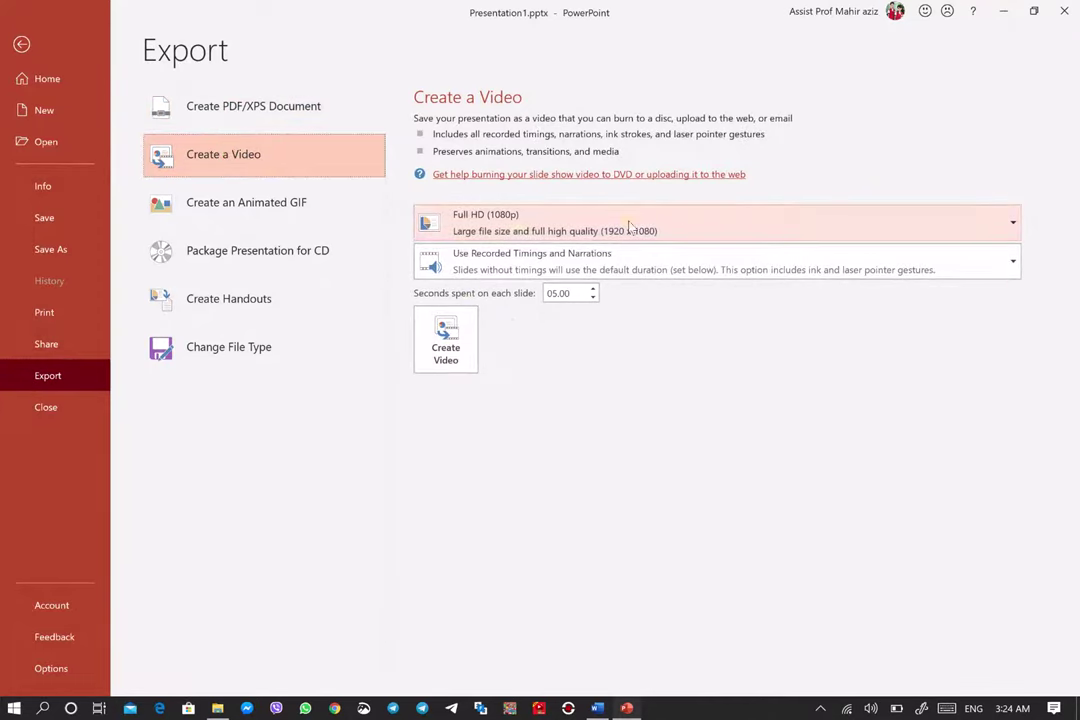
{"action": "left_click", "coordinate": [1012, 223]}
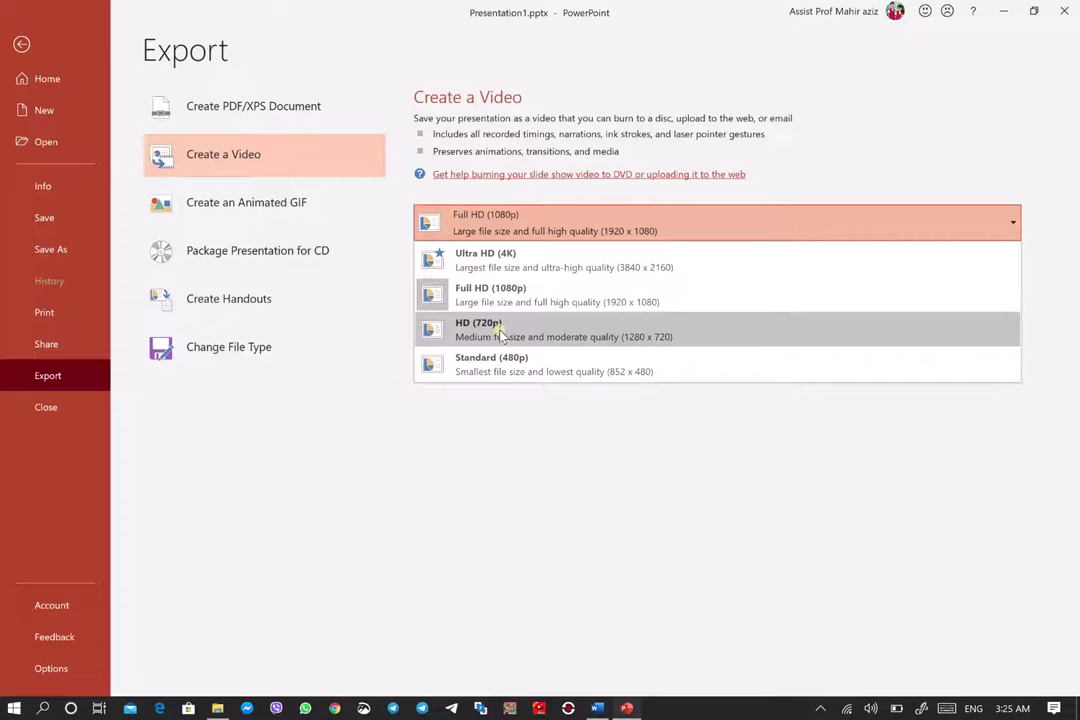
{"action": "left_click", "coordinate": [502, 336]}
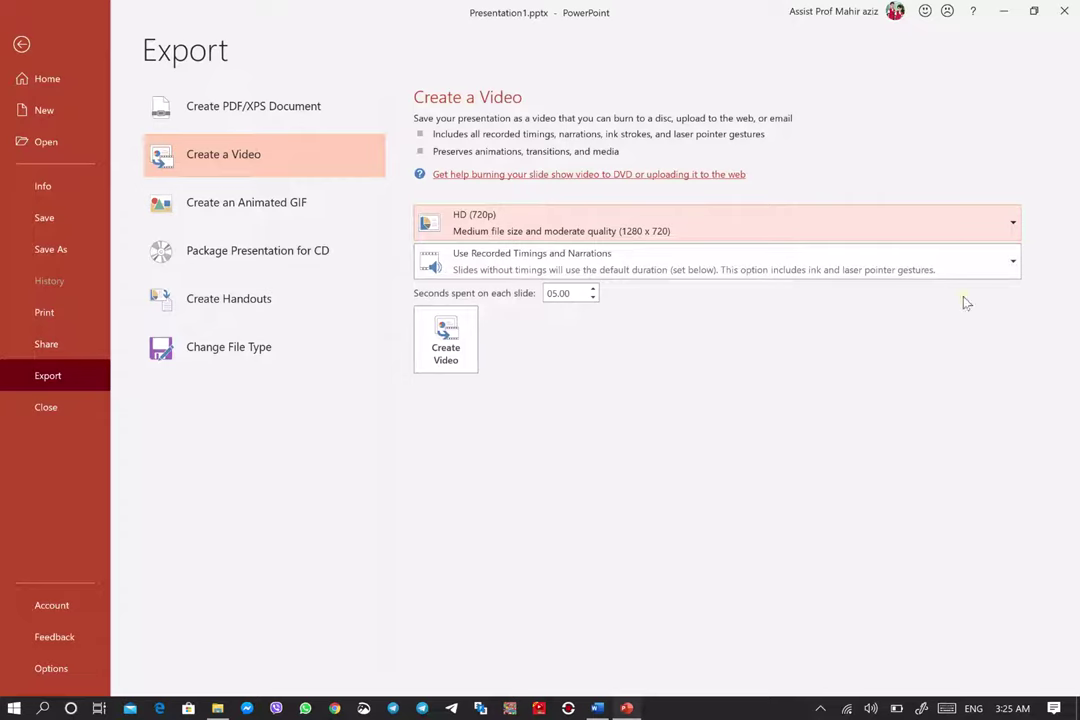
{"action": "left_click", "coordinate": [1012, 265]}
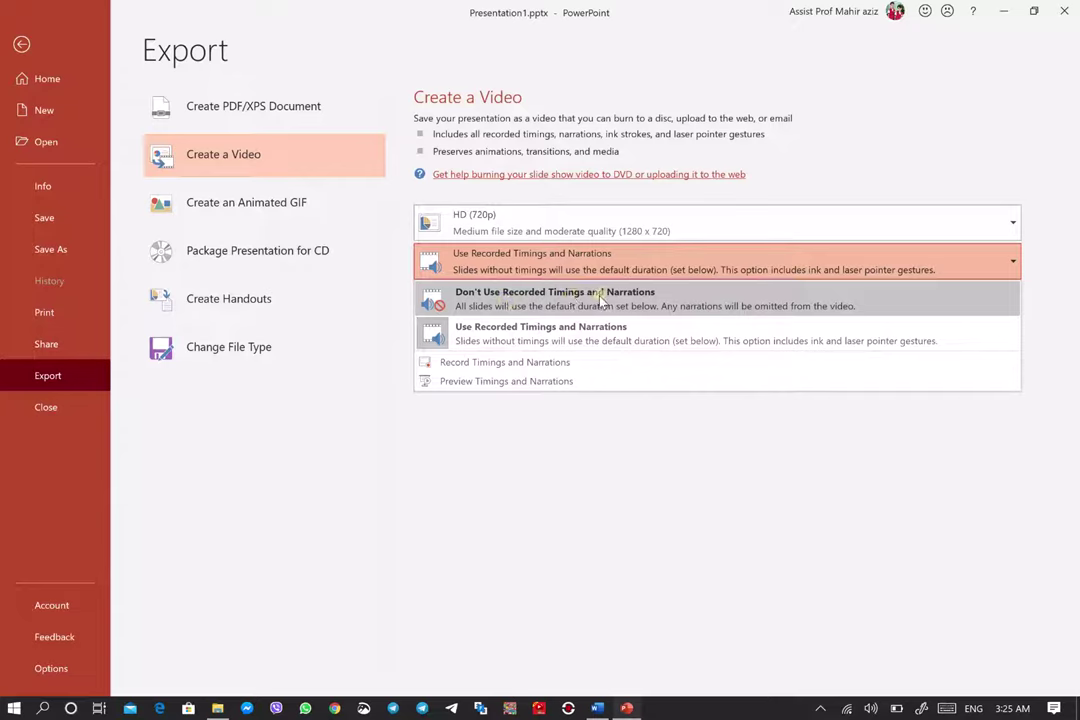
{"action": "left_click", "coordinate": [578, 332]}
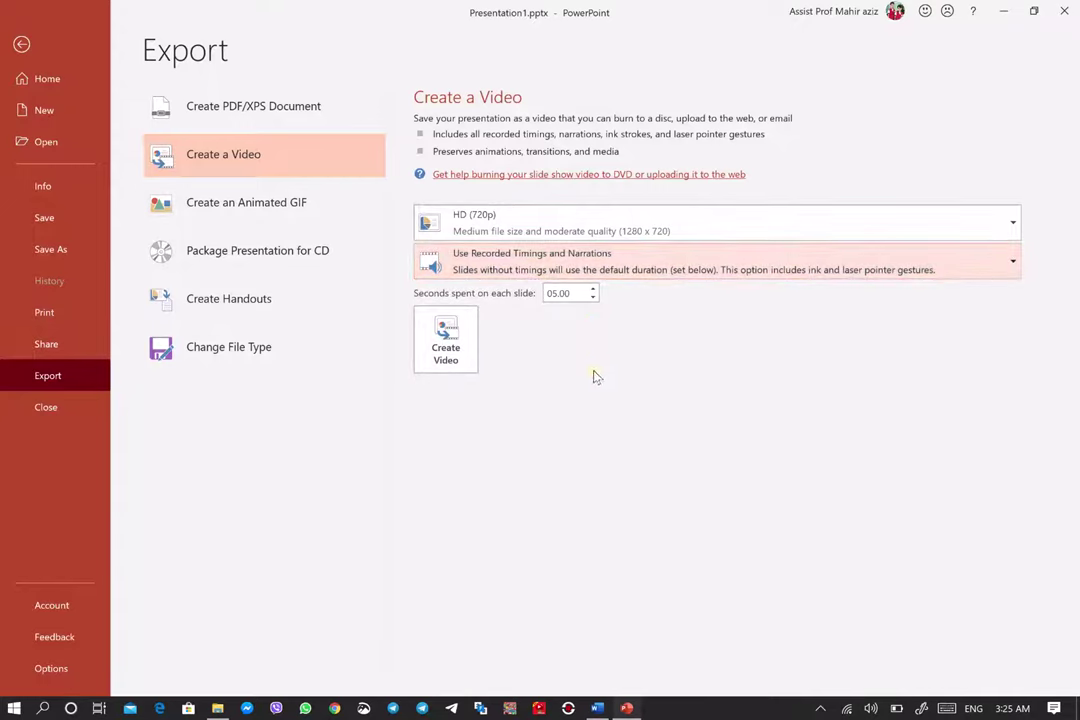
{"action": "left_click", "coordinate": [593, 298]}
{"action": "left_click", "coordinate": [592, 297]}
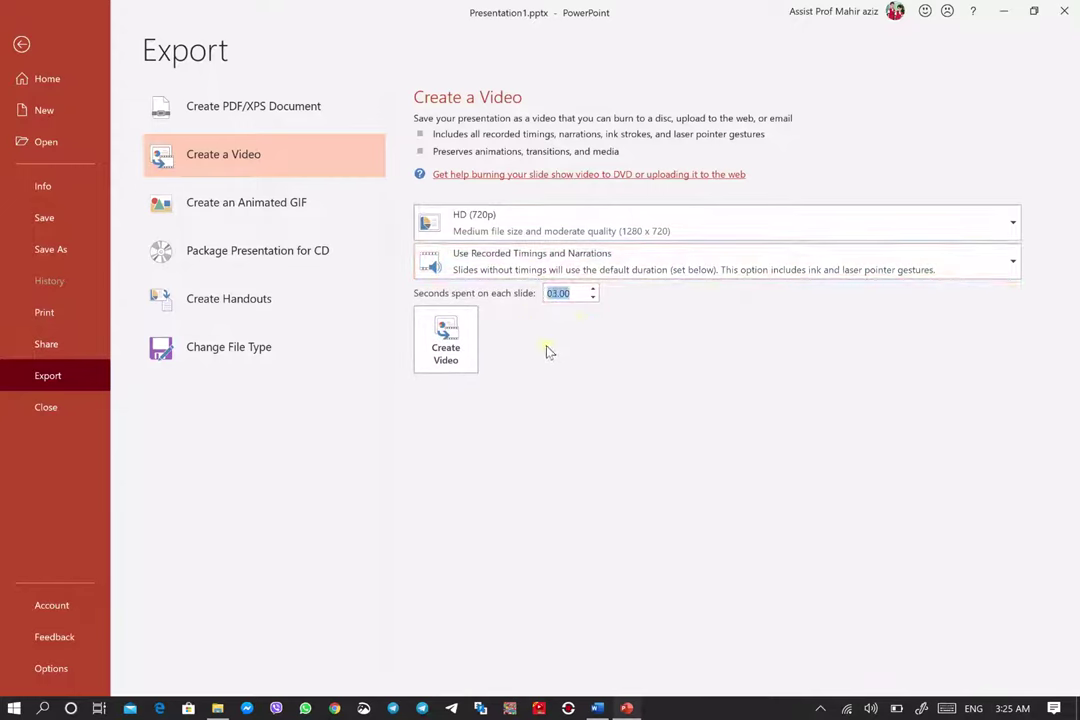
Create the video as Presentation1.mp4 on the Desktop, replacing the existing file
{"action": "left_click", "coordinate": [450, 345]}
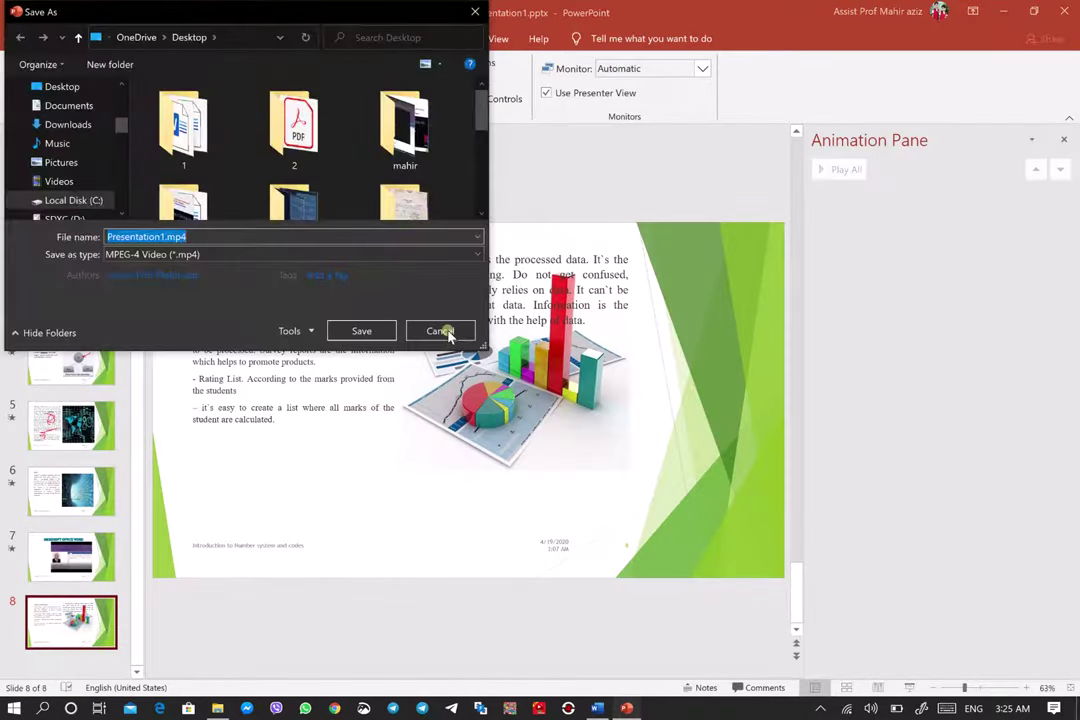
{"action": "left_click", "coordinate": [62, 86]}
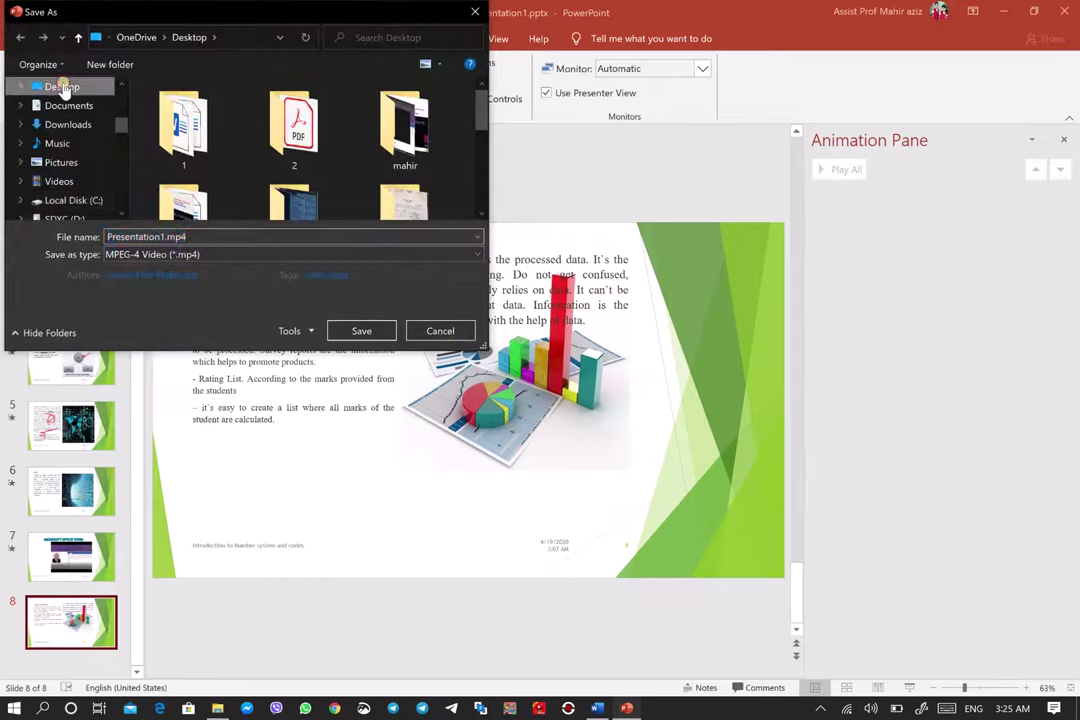
{"action": "left_click", "coordinate": [358, 331]}
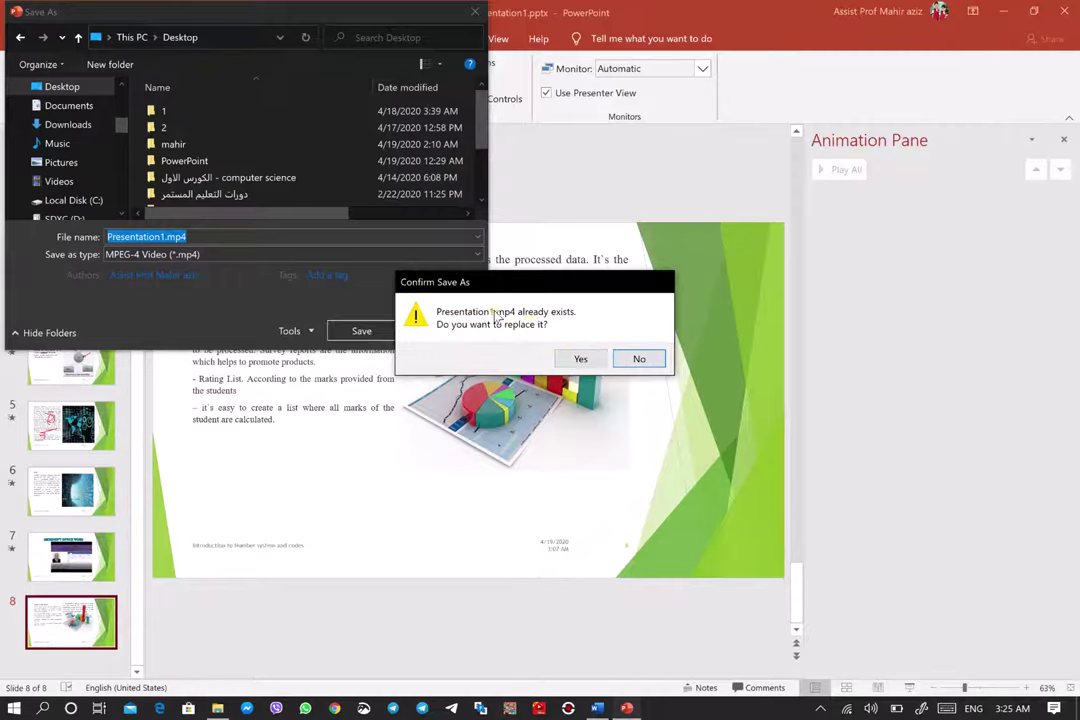
{"action": "left_click", "coordinate": [578, 360]}
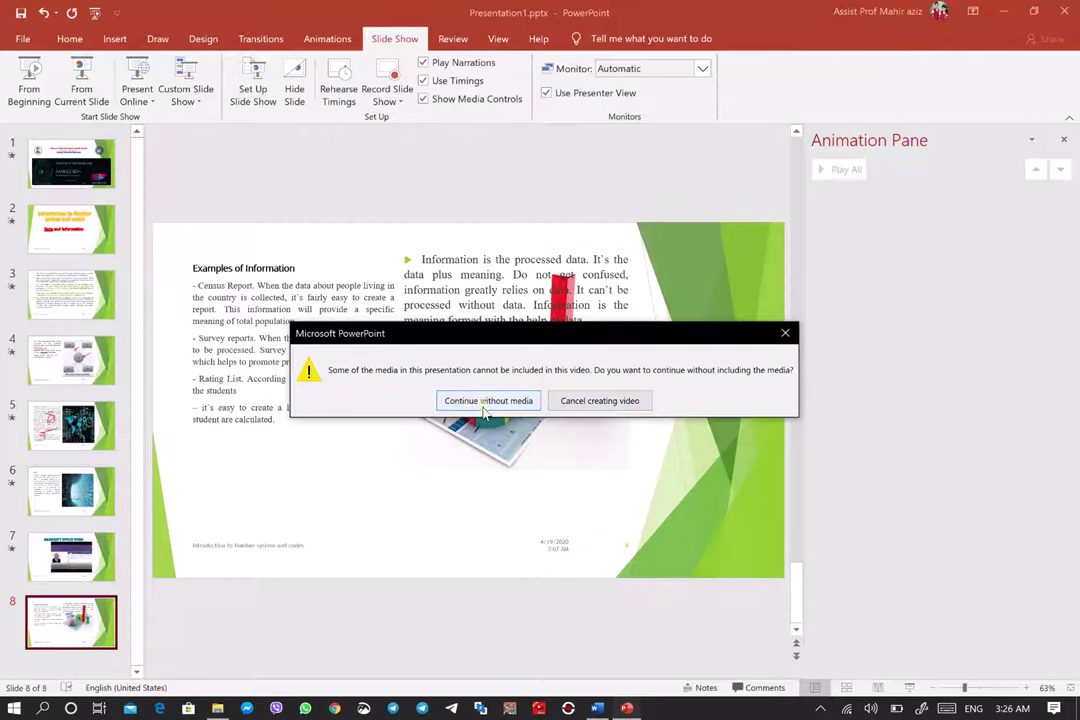
Cancel the video export and delete the MICROSOFT OFFICE WORD slide containing the online video
{"action": "left_click", "coordinate": [562, 400]}
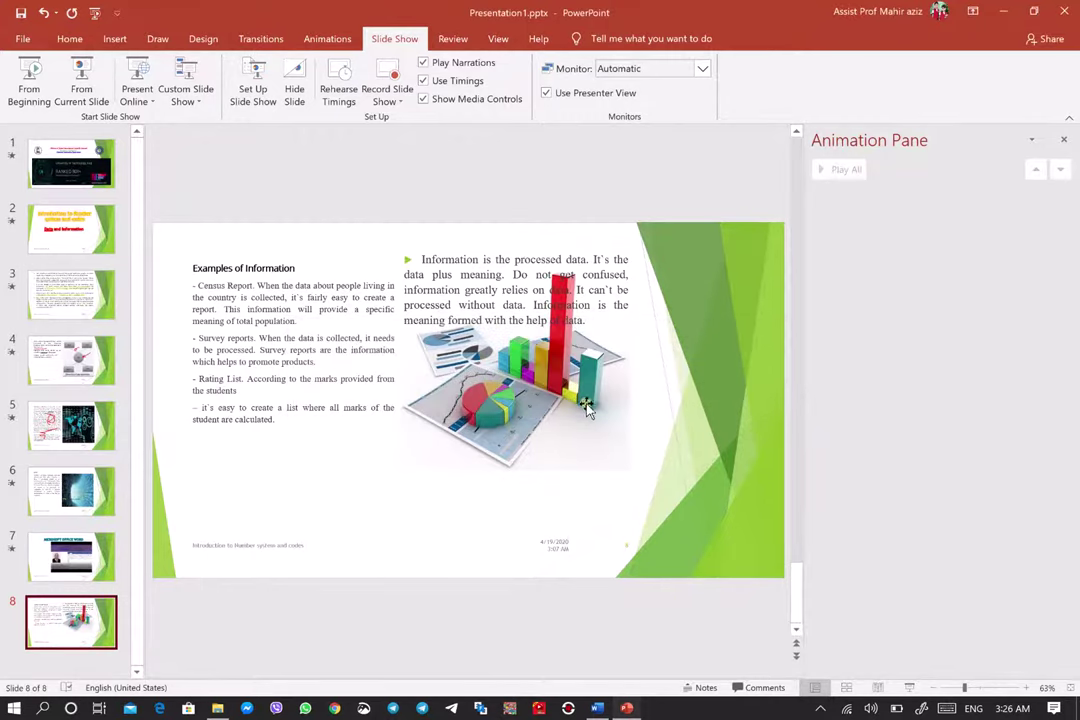
{"action": "left_click", "coordinate": [70, 570]}
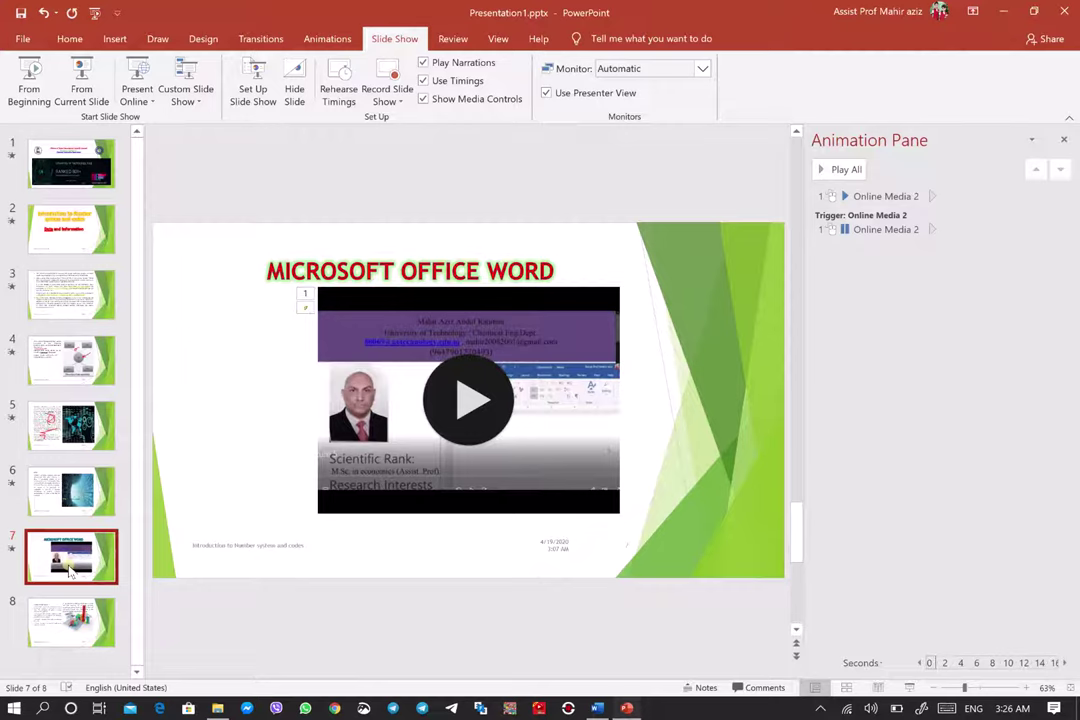
{"action": "right_click", "coordinate": [75, 550]}
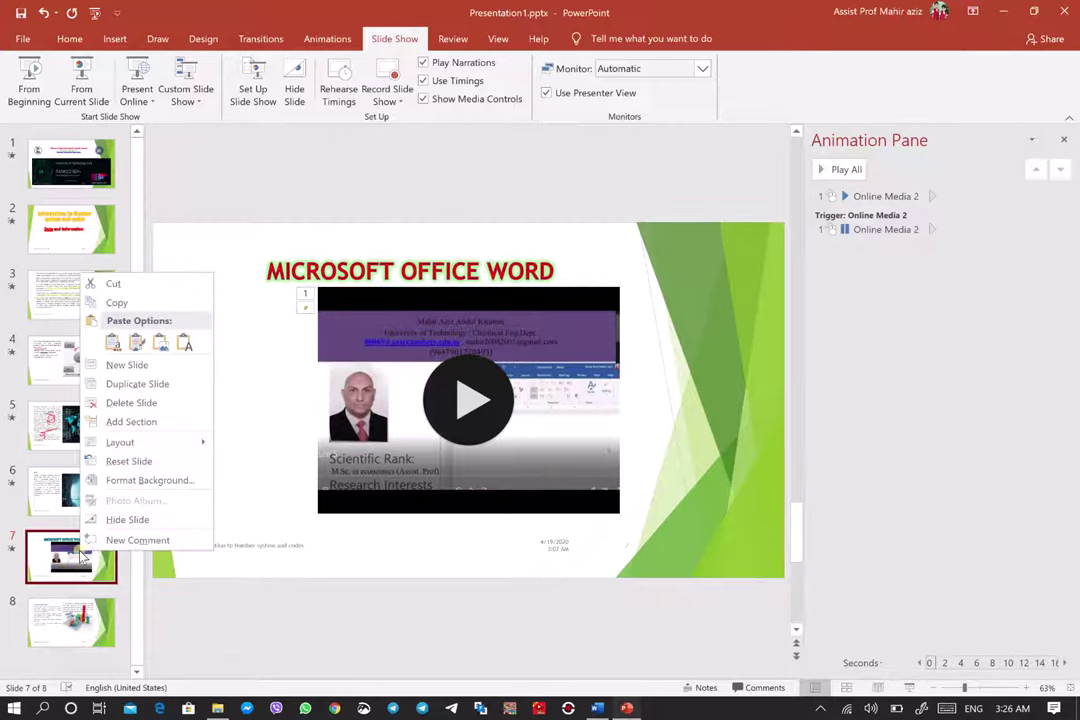
{"action": "left_click", "coordinate": [143, 402]}
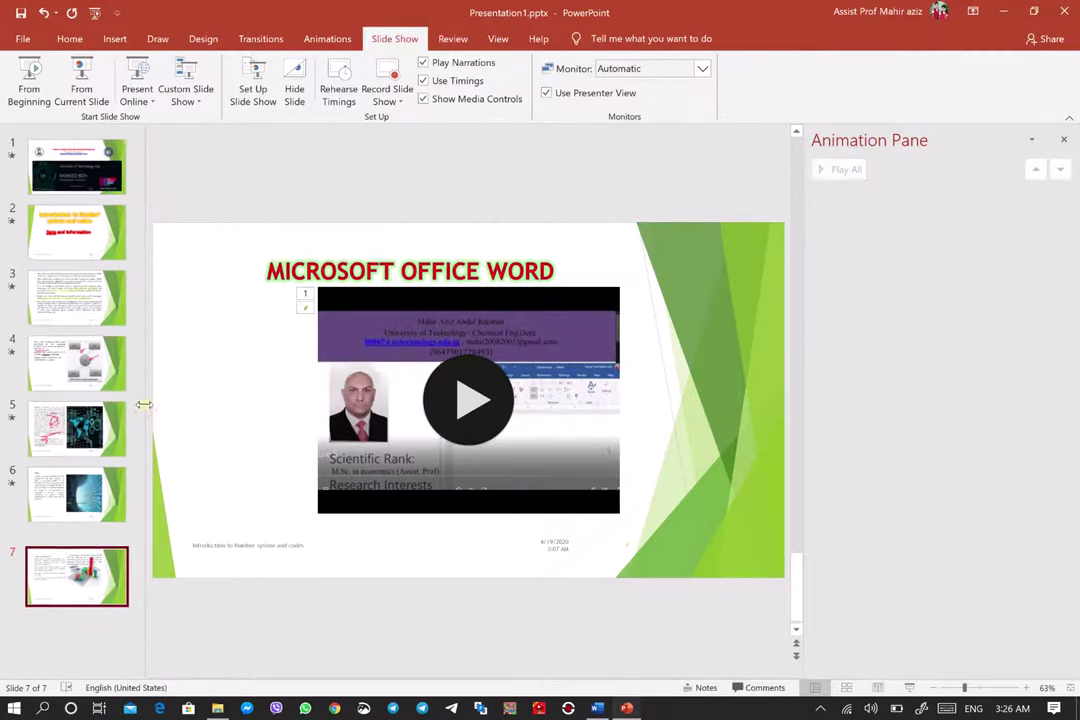
Re-export the 7-slide presentation as Presentation1.mp4 on the Desktop, overwriting the old video
{"action": "left_click", "coordinate": [22, 36]}
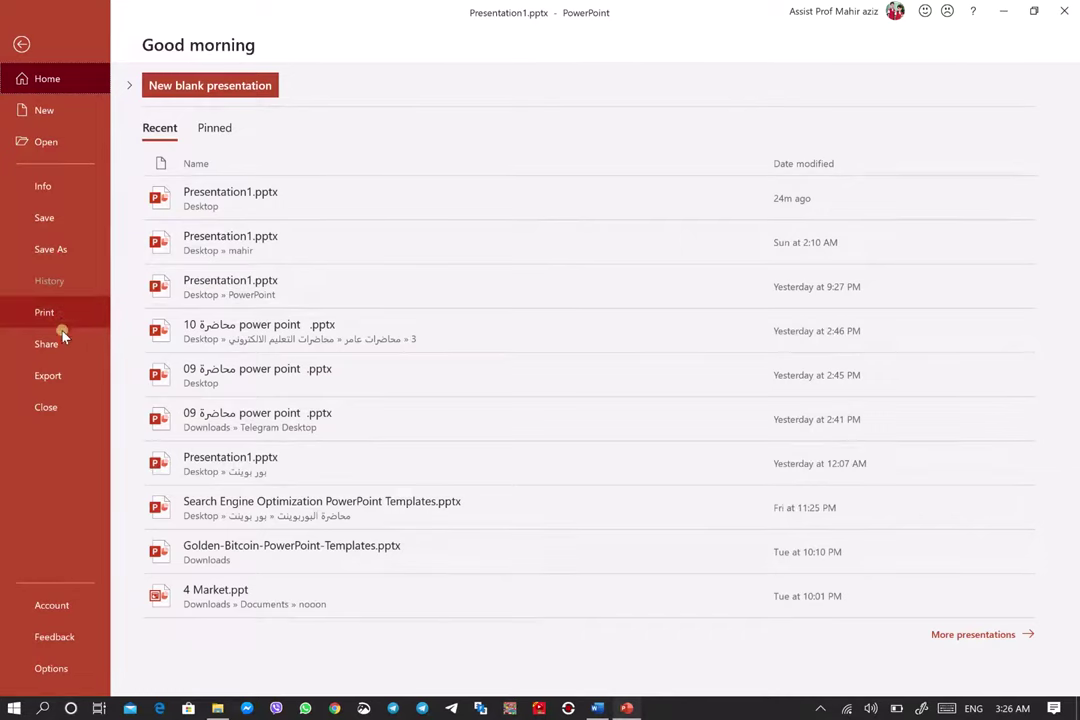
{"action": "left_click", "coordinate": [62, 375]}
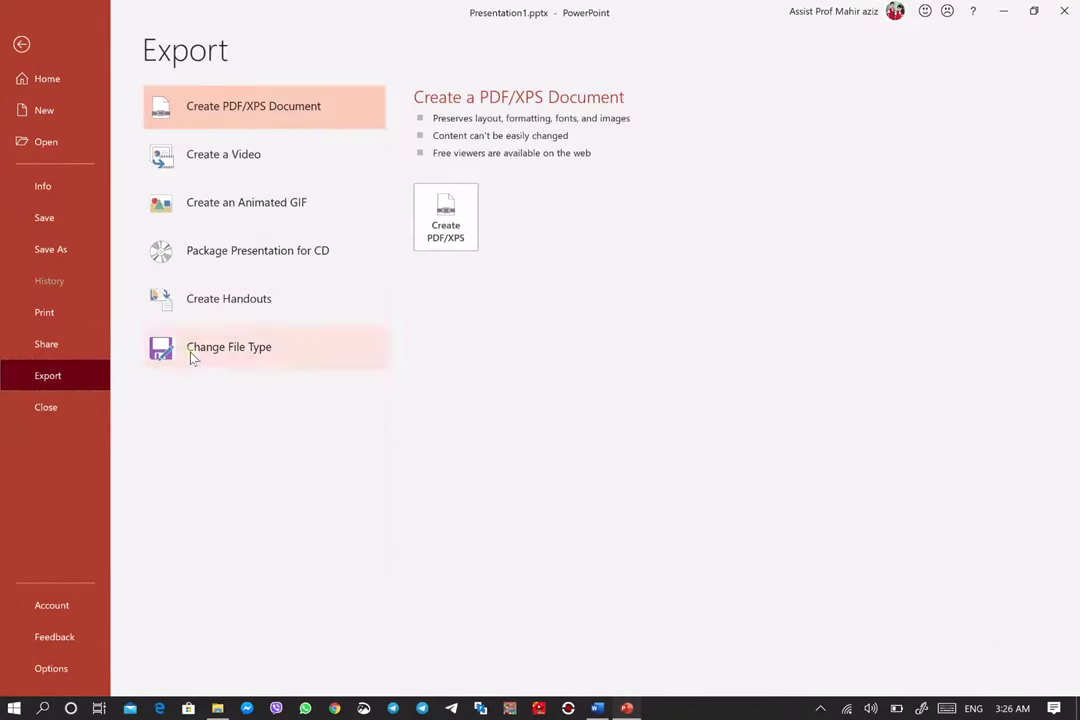
{"action": "left_click", "coordinate": [235, 165]}
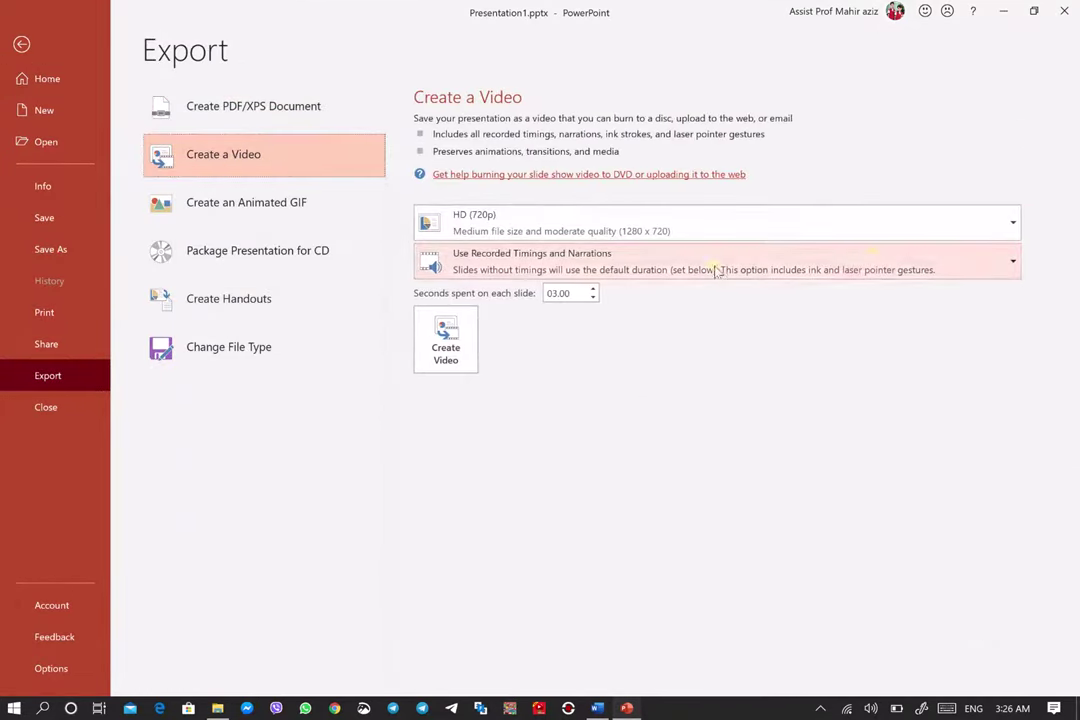
{"action": "left_click", "coordinate": [450, 345]}
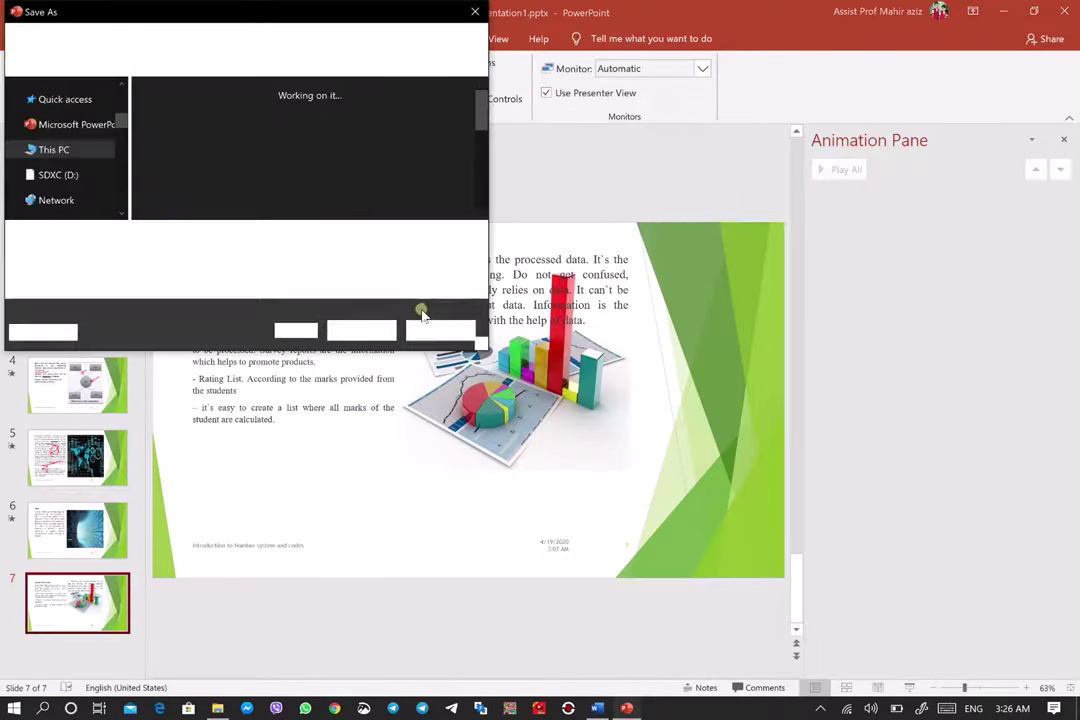
{"action": "left_click", "coordinate": [64, 87]}
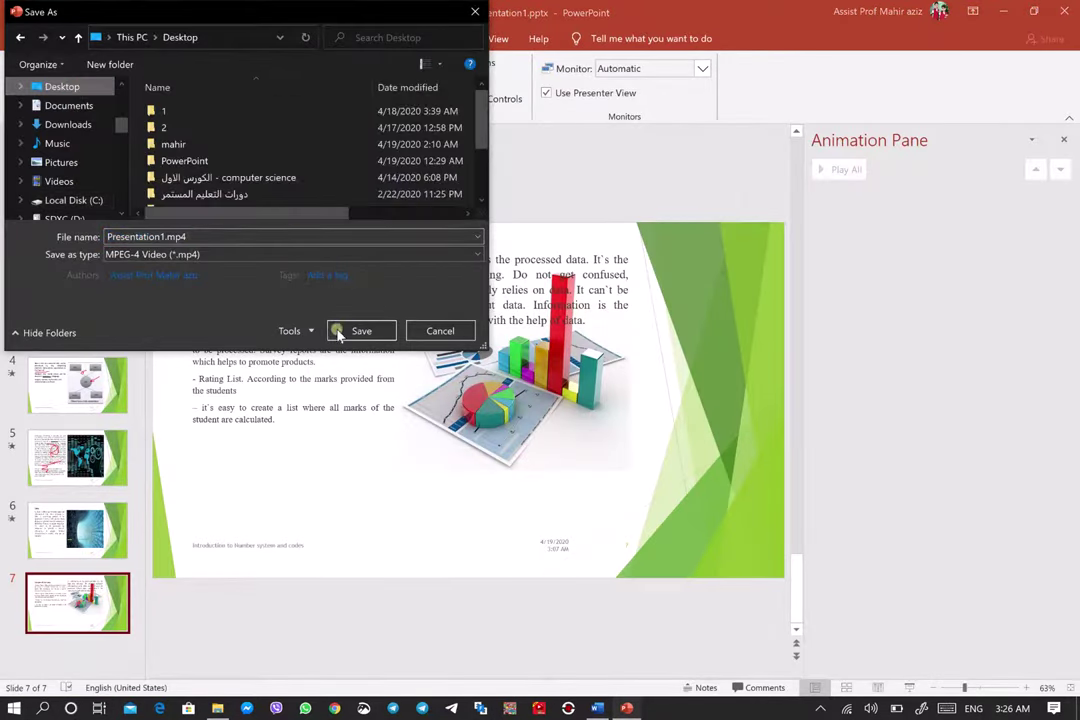
{"action": "left_click", "coordinate": [338, 333]}
{"action": "left_click", "coordinate": [575, 357]}
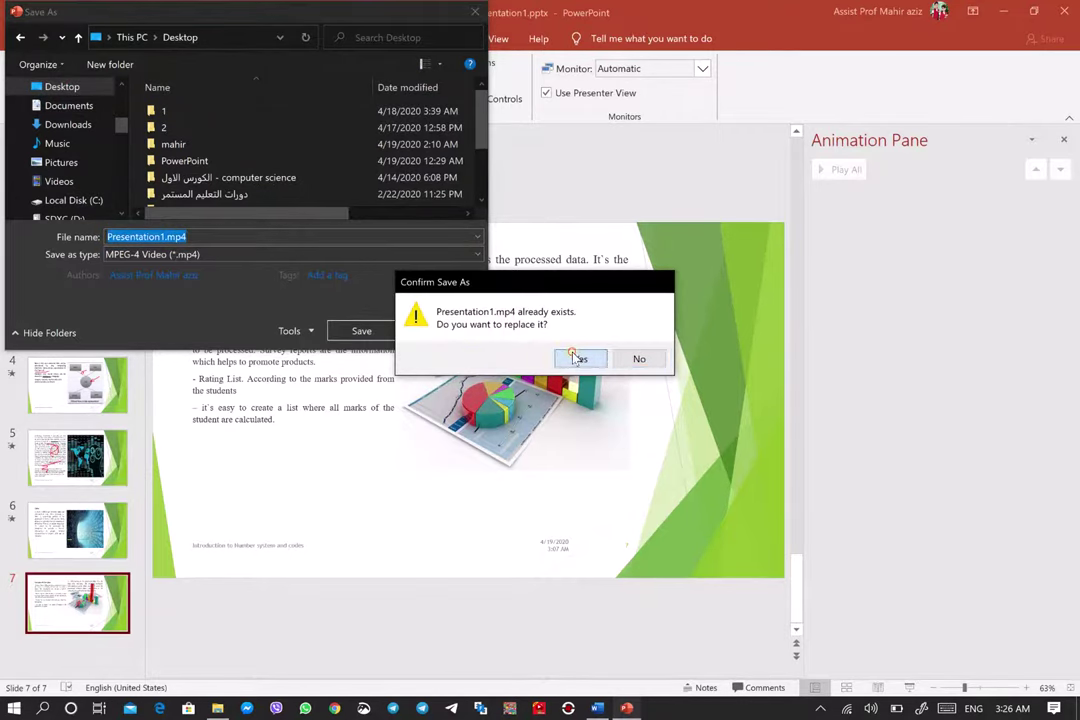
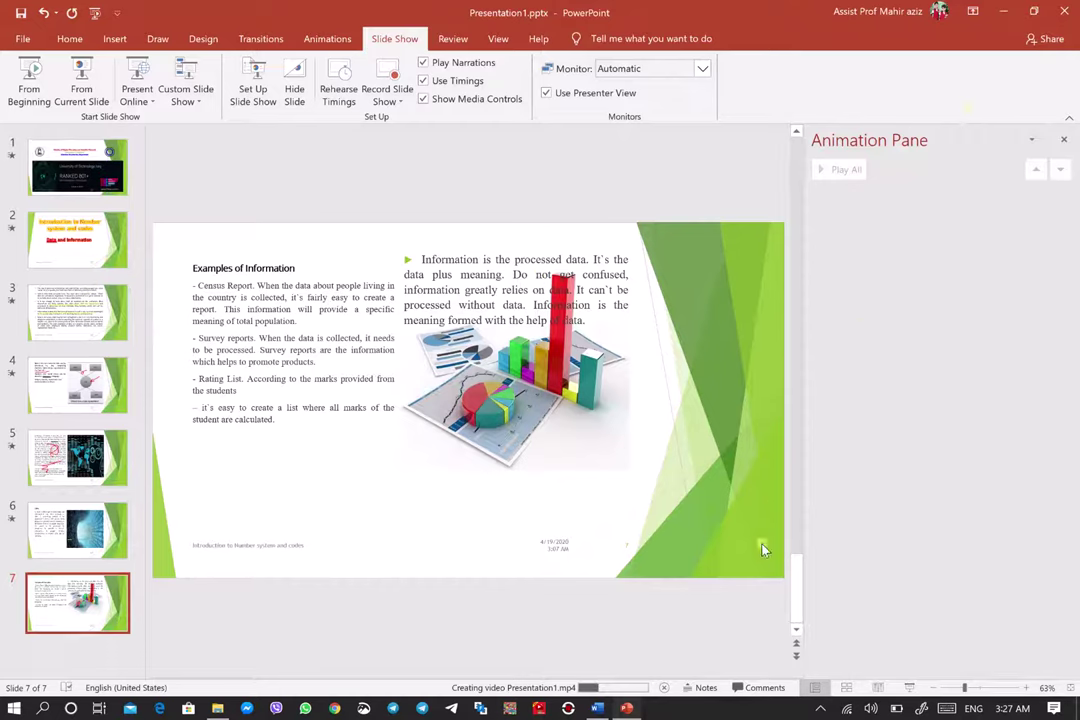
Minimize the PowerPoint presentation window so the desktop is visible
{"action": "left_click", "coordinate": [1005, 11]}
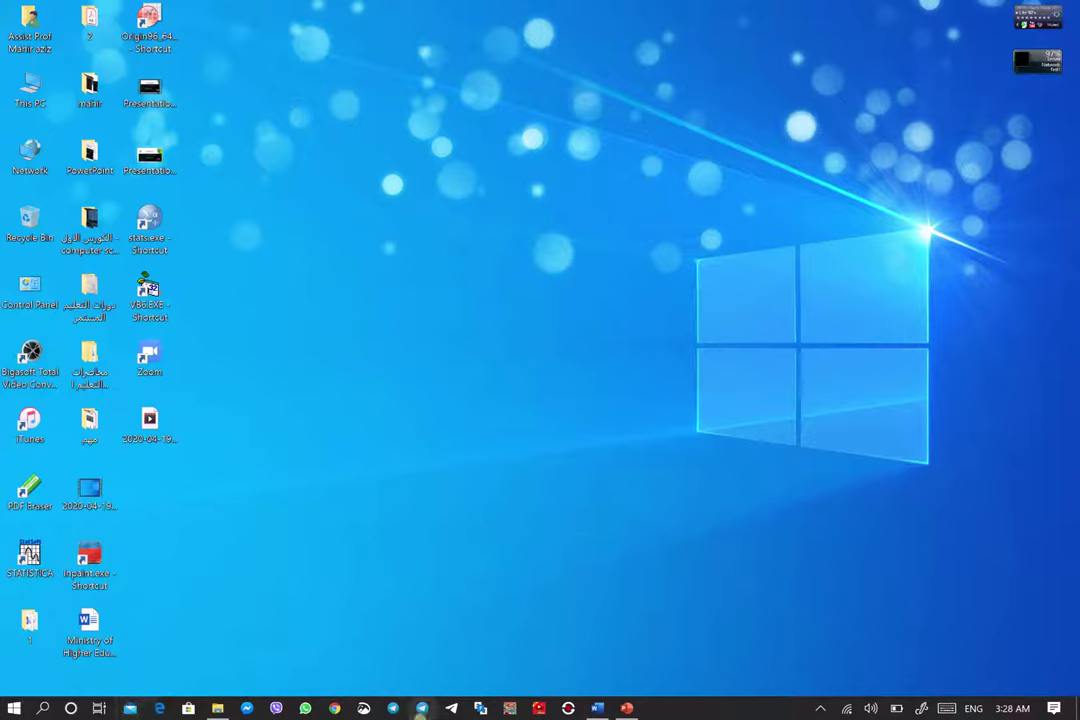
Open a new Chrome window, then scroll the Word document down to page 7
{"action": "left_click", "coordinate": [336, 709]}
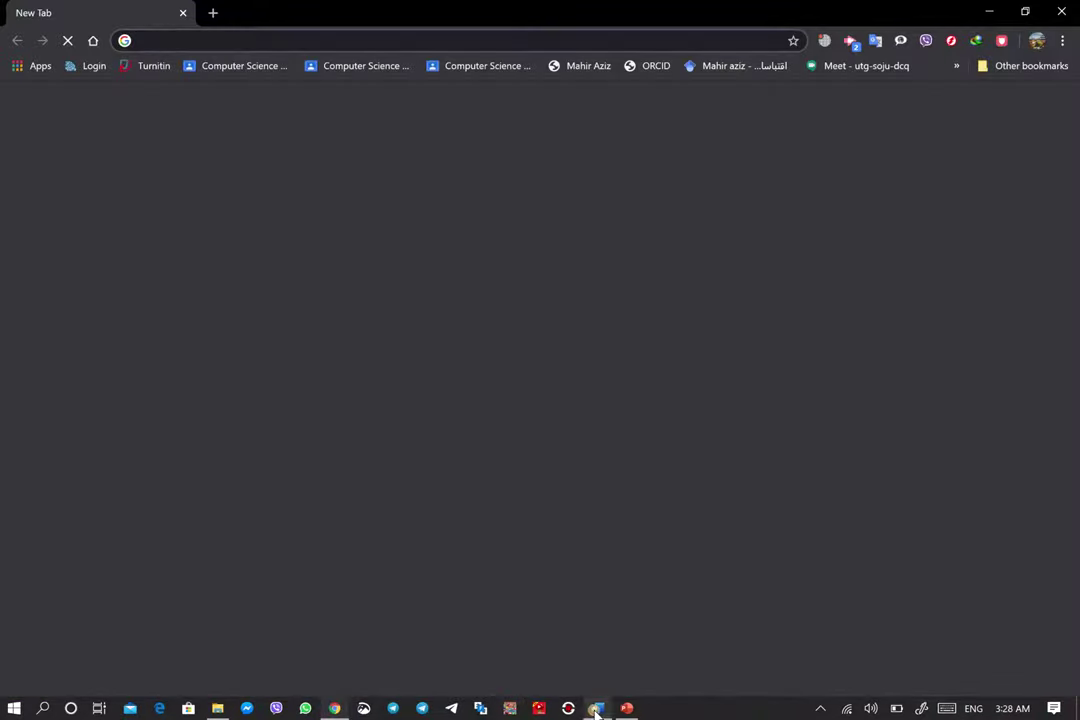
{"action": "left_click", "coordinate": [597, 709]}
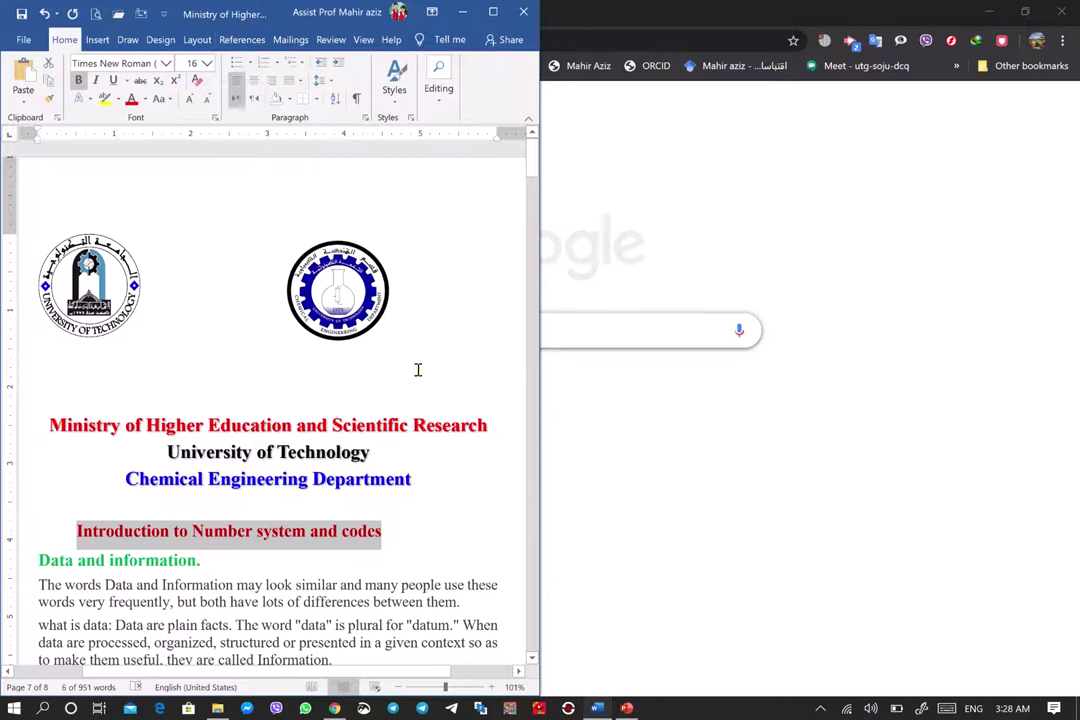
{"action": "scroll", "coordinate": [388, 393], "scroll_direction": "down", "scroll_amount": 5}
{"action": "scroll", "coordinate": [390, 393], "scroll_direction": "down", "scroll_amount": 10}
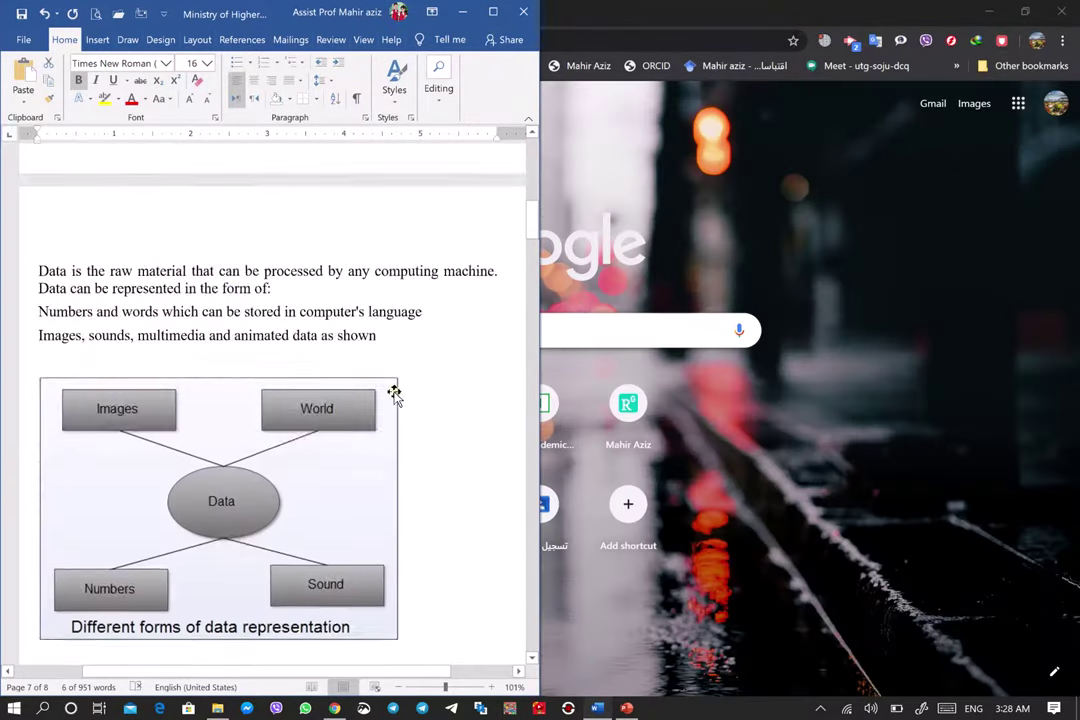
{"action": "scroll", "coordinate": [392, 393], "scroll_direction": "down", "scroll_amount": 7}
{"action": "scroll", "coordinate": [392, 393], "scroll_direction": "down", "scroll_amount": 3}
{"action": "scroll", "coordinate": [392, 393], "scroll_direction": "down", "scroll_amount": 3}
{"action": "mouse_move", "coordinate": [533, 296]}
{"action": "left_mouse_down"}
{"action": "mouse_move", "coordinate": [537, 638]}
{"action": "mouse_move", "coordinate": [537, 541]}
{"action": "left_mouse_up"}
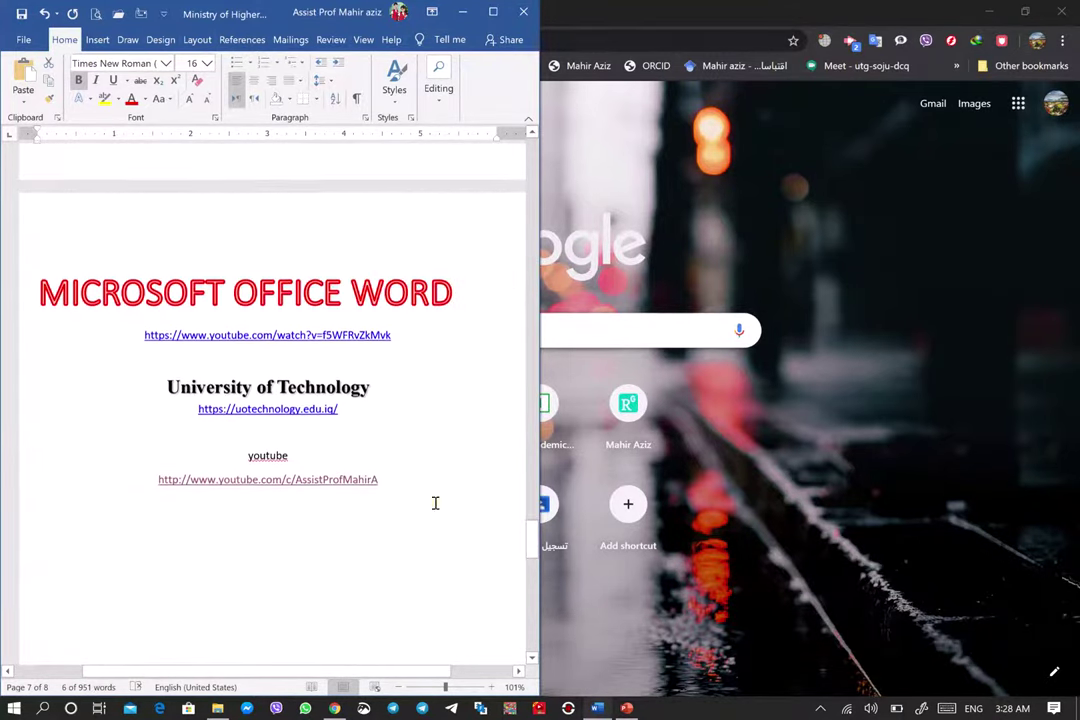
Copy the YouTube channel link under the youtube heading and return to Chrome's address bar
{"action": "left_click", "coordinate": [157, 479]}
{"action": "mouse_move", "coordinate": [160, 479]}
{"action": "left_mouse_down"}
{"action": "mouse_move", "coordinate": [372, 480]}
{"action": "mouse_move", "coordinate": [167, 478]}
{"action": "left_mouse_up"}
{"action": "left_click", "coordinate": [375, 481]}
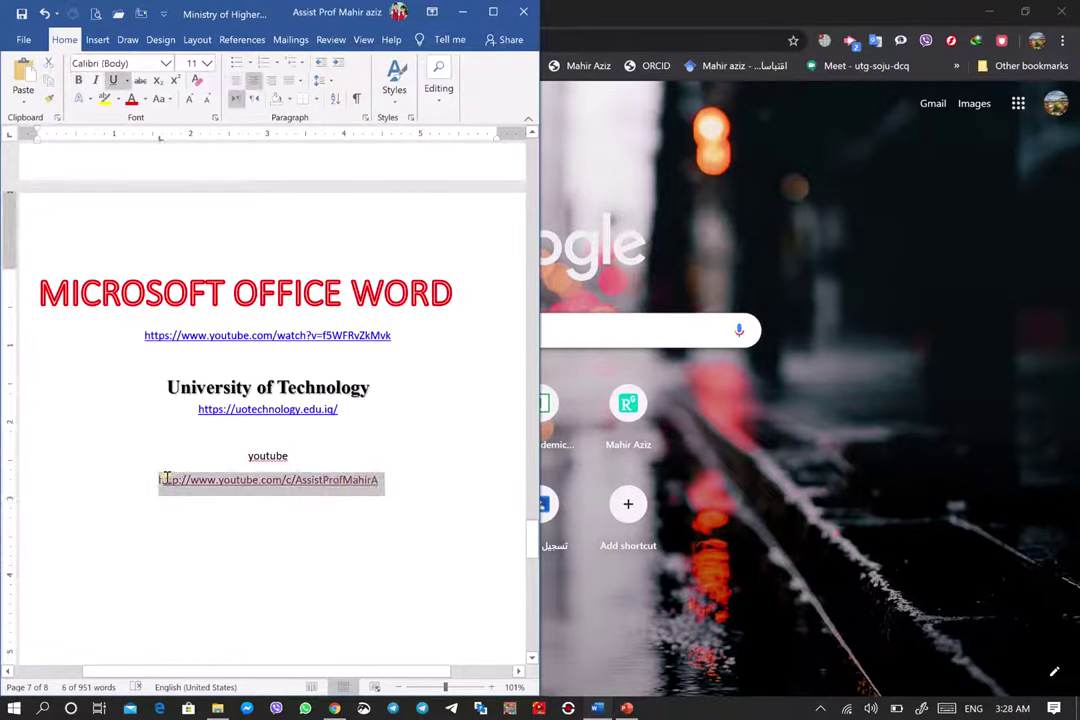
{"action": "right_click", "coordinate": [172, 480]}
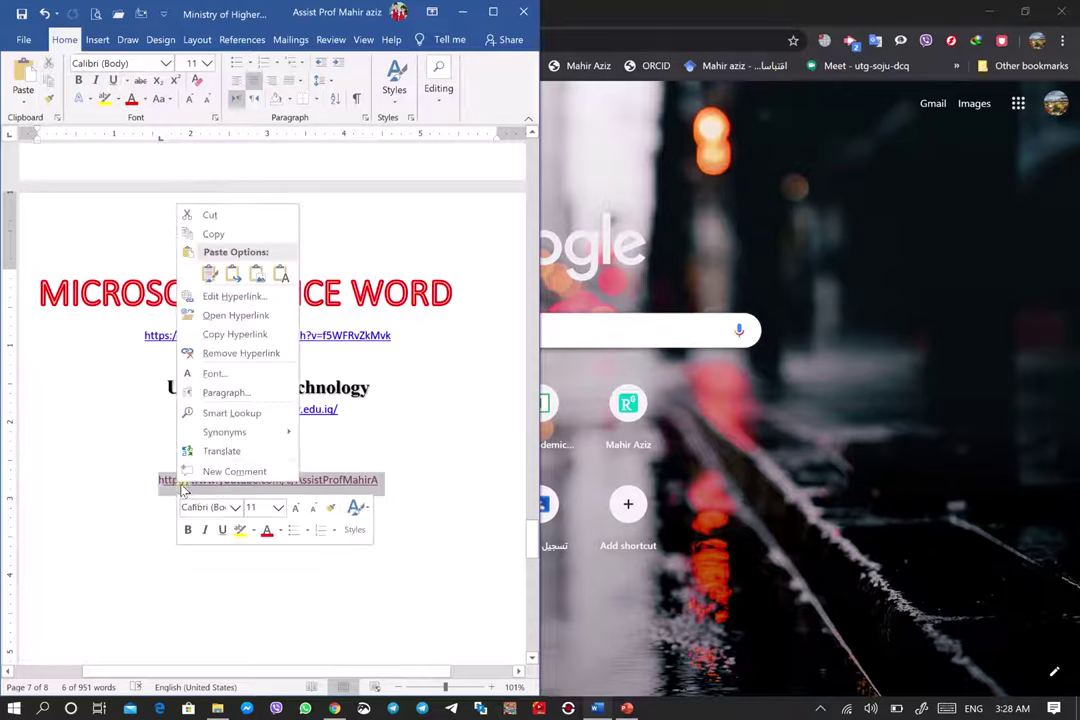
{"action": "left_click", "coordinate": [222, 234]}
{"action": "left_click", "coordinate": [651, 36]}
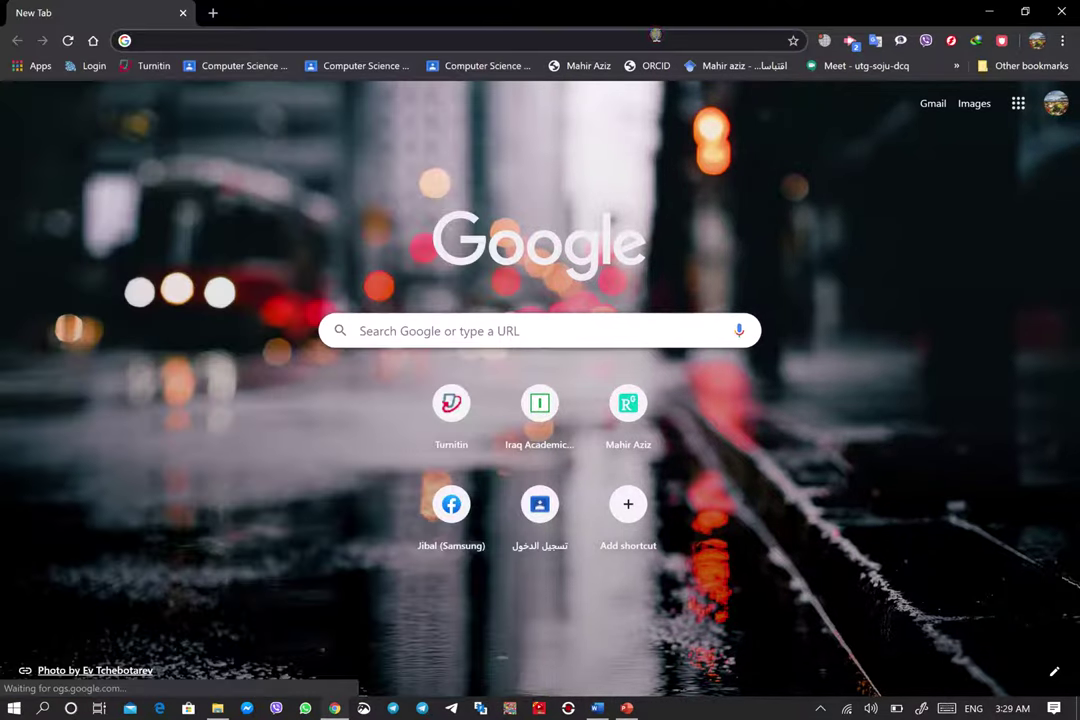
{"action": "right_click", "coordinate": [655, 36]}
Load the pasted channel address, then choose Upload video from the Create menu
{"action": "left_click", "coordinate": [686, 138]}
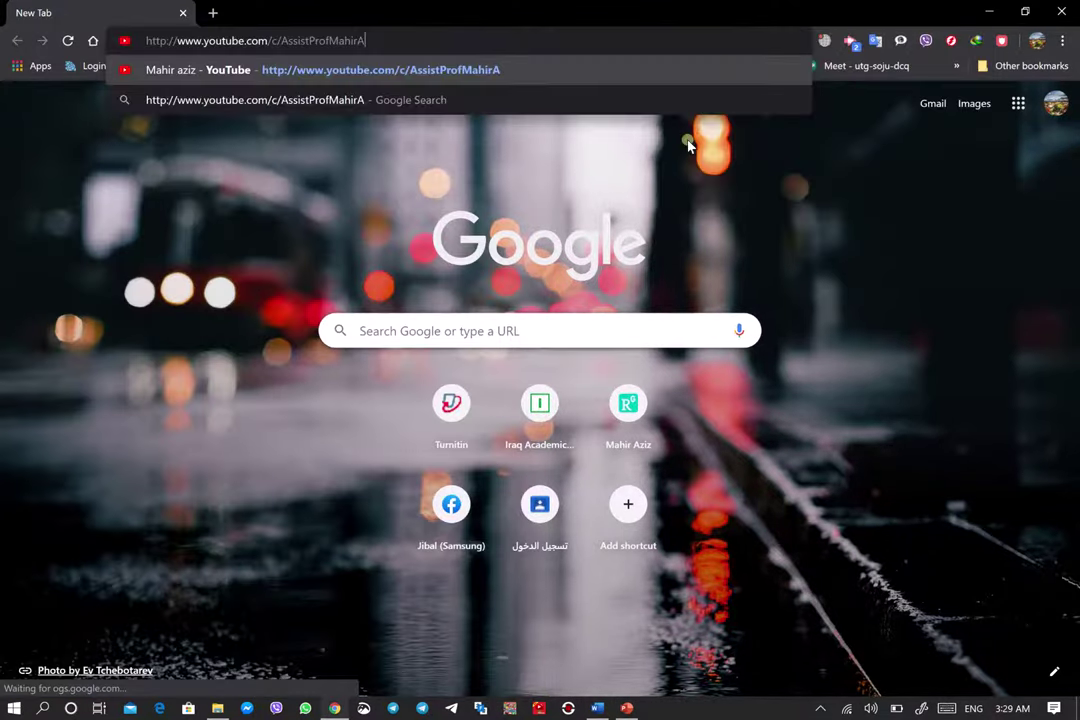
{"action": "key", "text": "Return"}
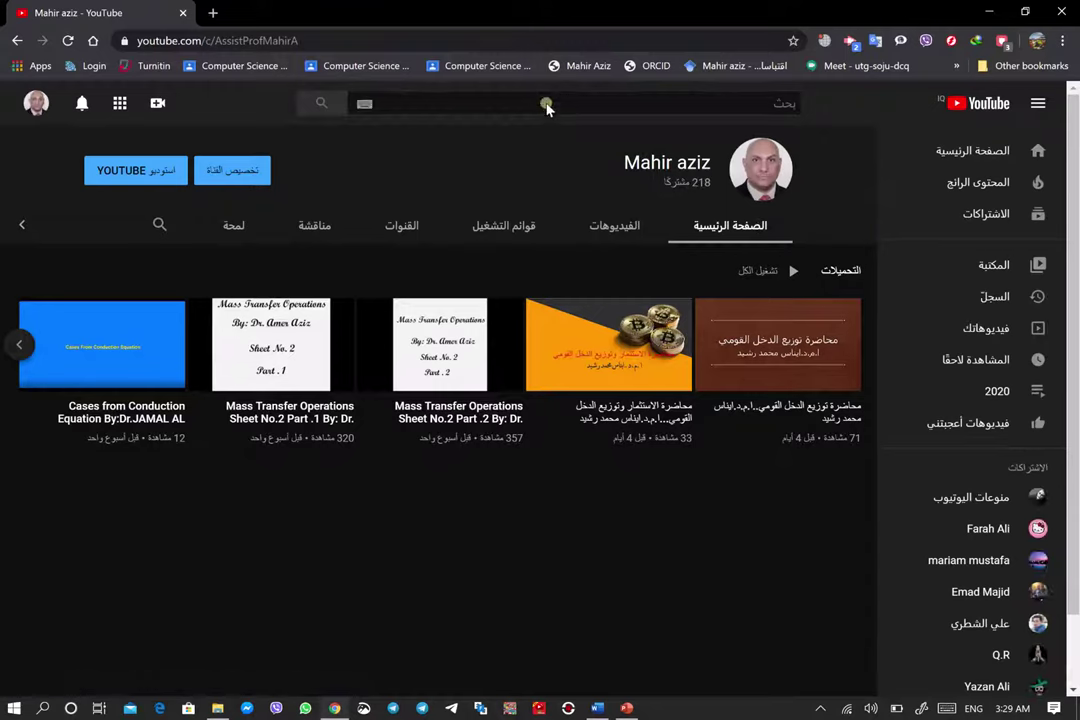
{"action": "left_click", "coordinate": [157, 106]}
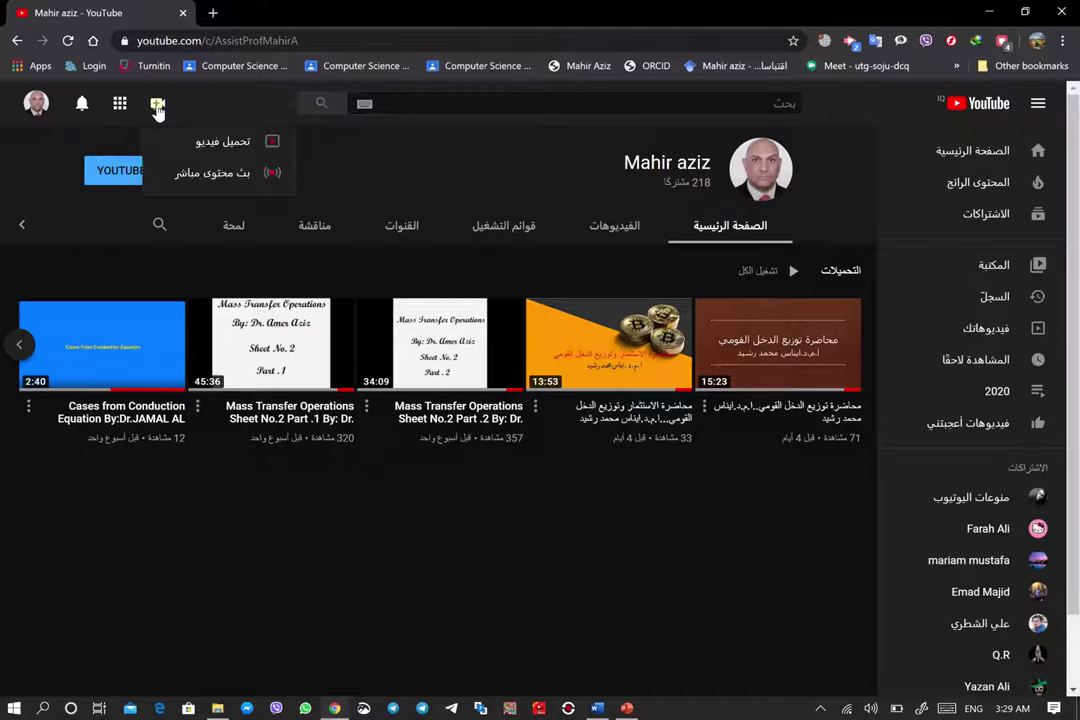
{"action": "left_click", "coordinate": [188, 147]}
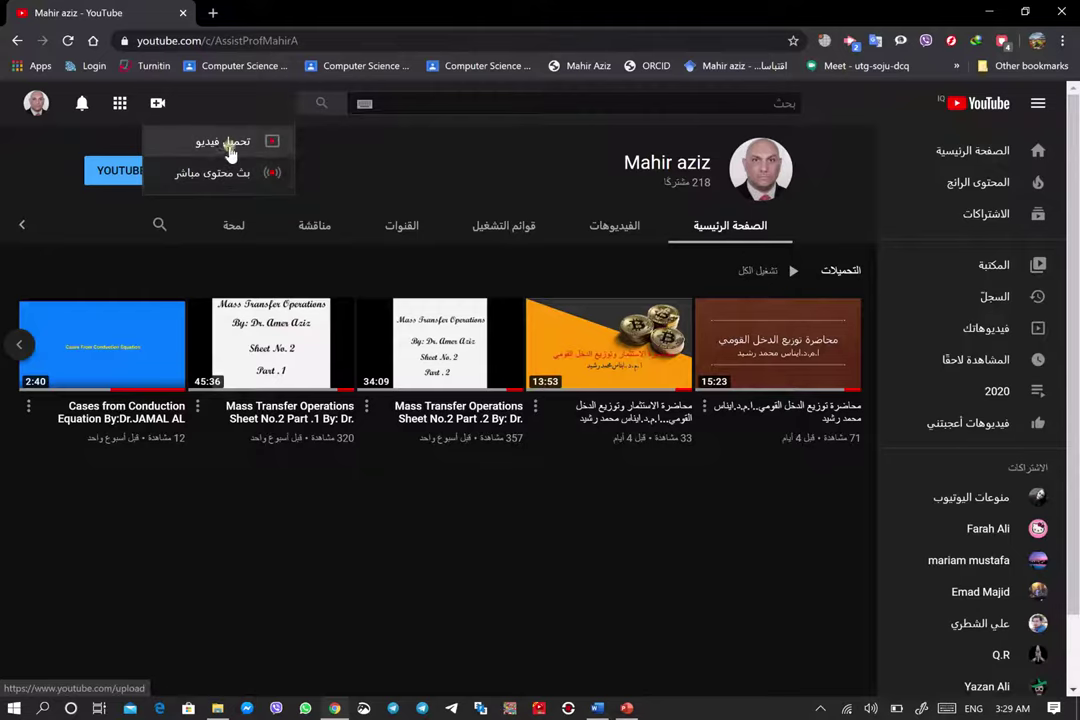
{"action": "left_click", "coordinate": [227, 143]}
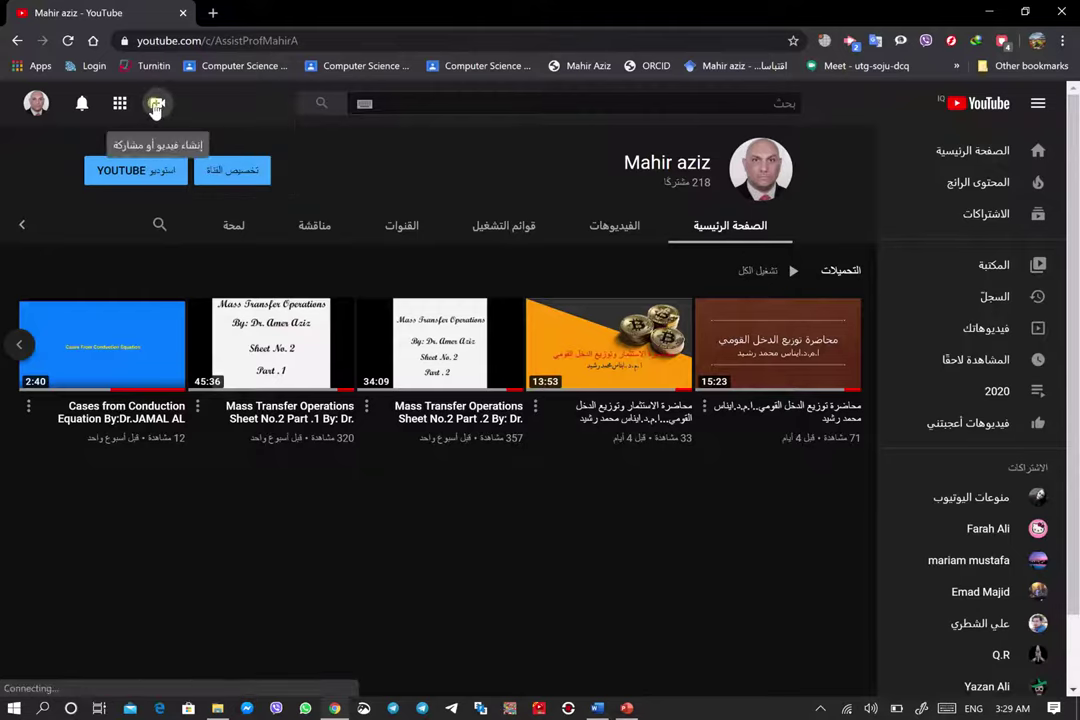
{"action": "left_click", "coordinate": [156, 106]}
{"action": "left_click", "coordinate": [214, 146]}
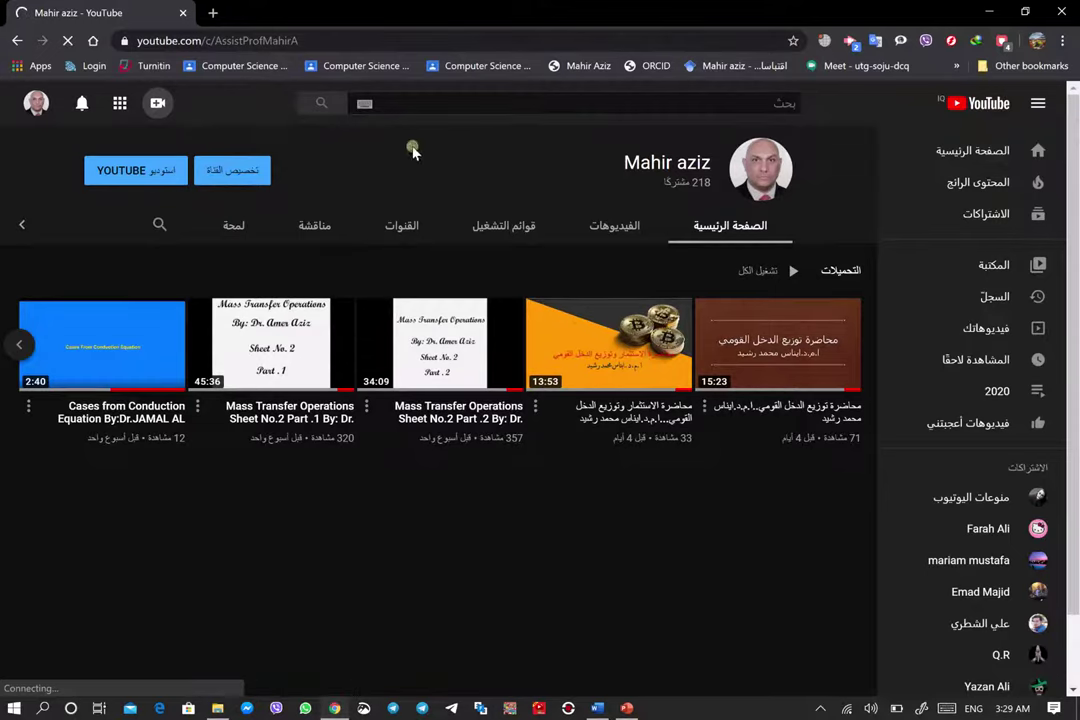
Choose Microsoft Office Word.mp4 from the desktop folder as the file to upload
{"action": "left_click", "coordinate": [88, 183]}
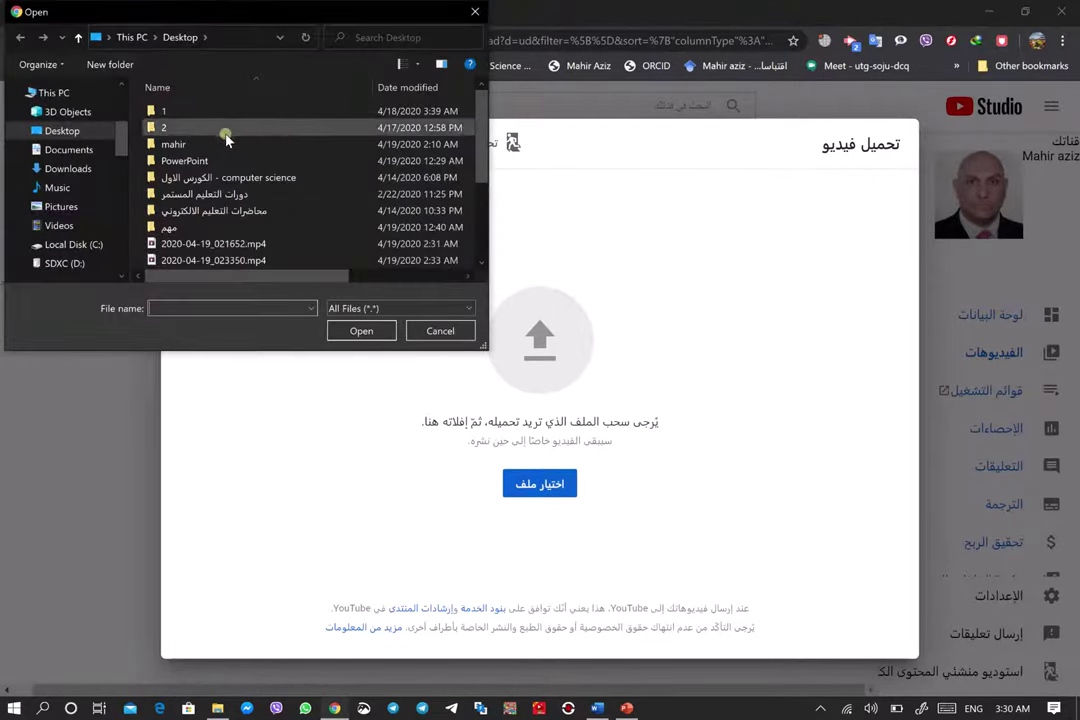
{"action": "double_click", "coordinate": [174, 144]}
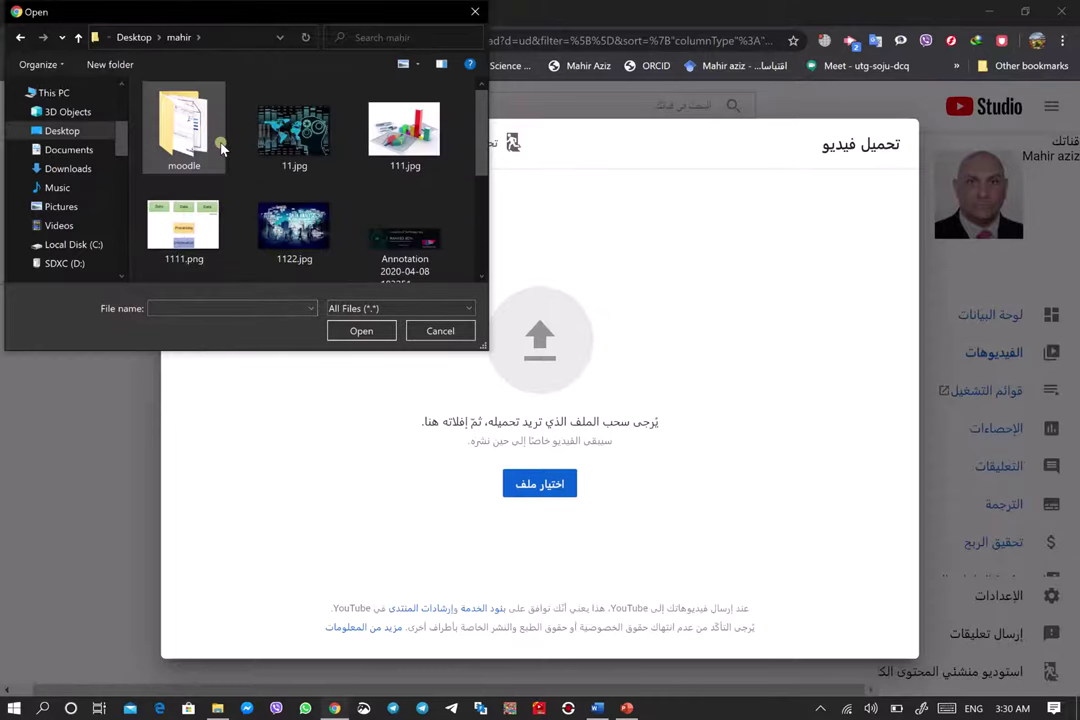
{"action": "scroll", "coordinate": [240, 212], "scroll_direction": "down", "scroll_amount": 2}
{"action": "scroll", "coordinate": [238, 200], "scroll_direction": "down", "scroll_amount": 2}
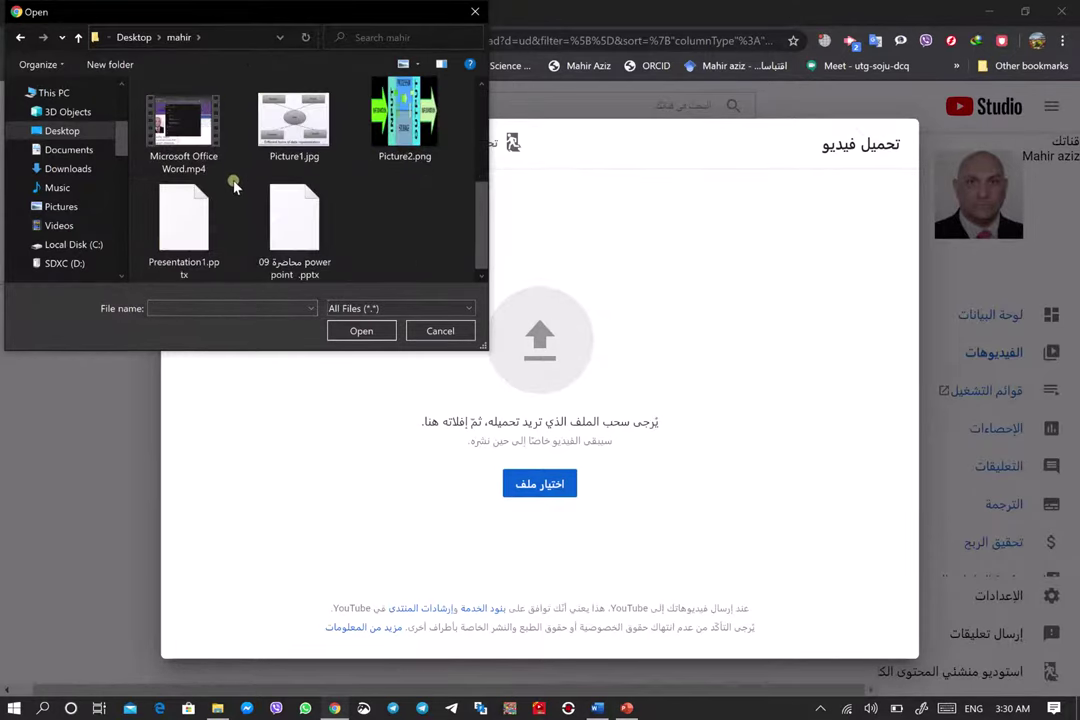
{"action": "double_click", "coordinate": [186, 140]}
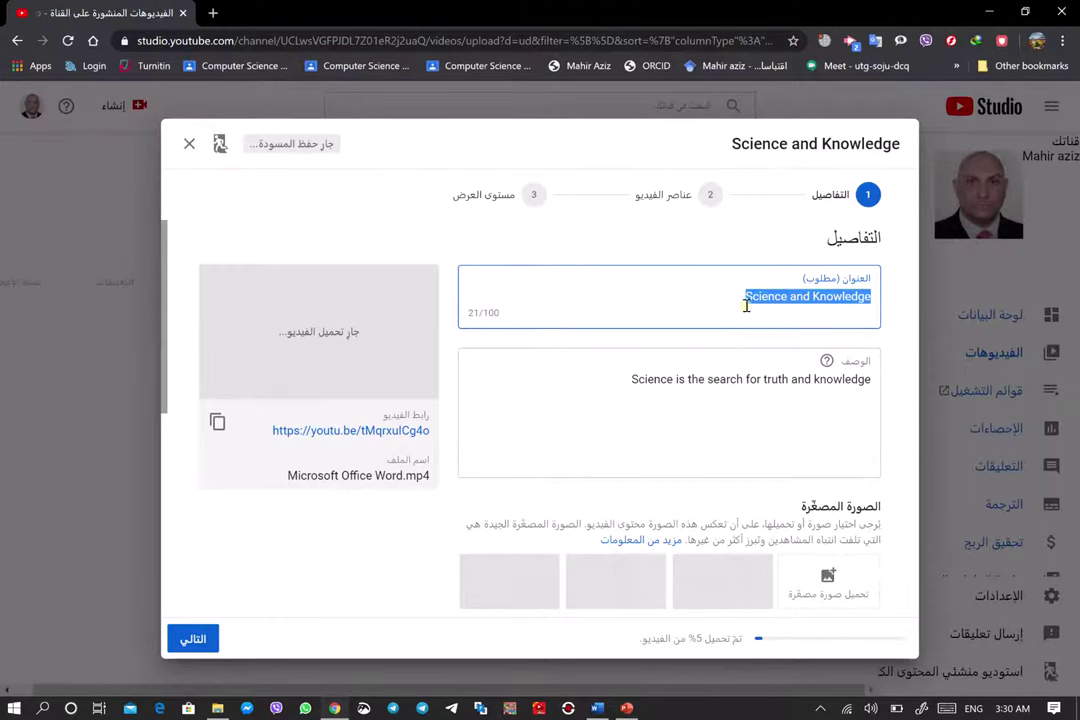
Copy the MICROSOFT OFFICE WORD heading from the Word document
{"action": "left_click", "coordinate": [745, 300]}
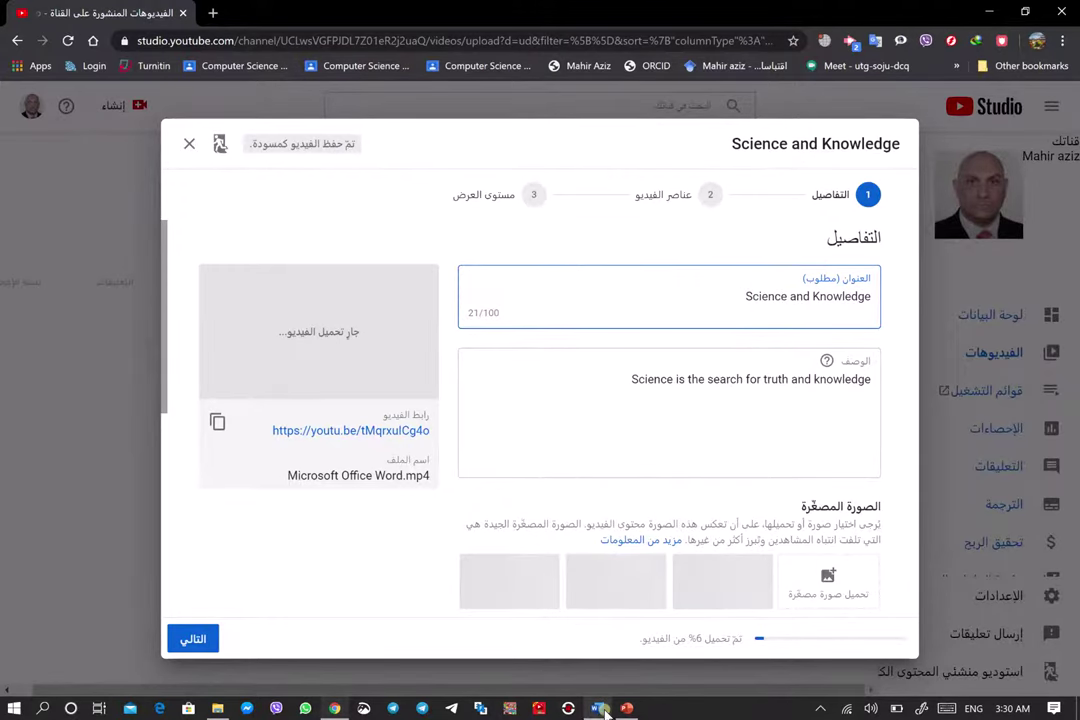
{"action": "left_click", "coordinate": [597, 708]}
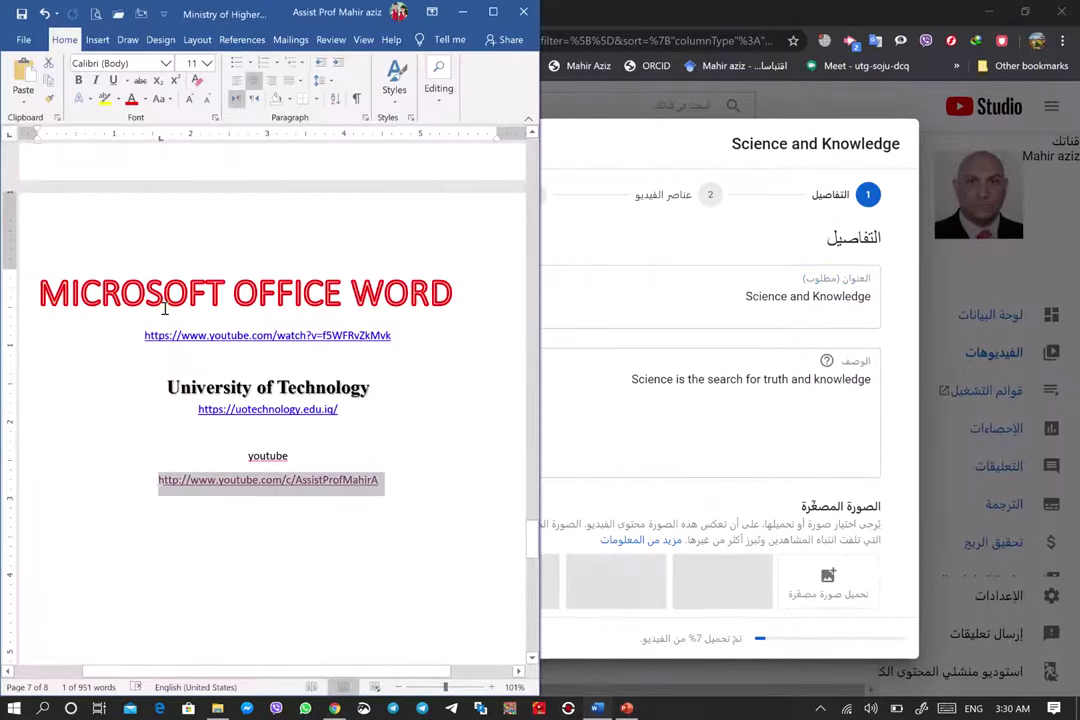
{"action": "mouse_move", "coordinate": [38, 285]}
{"action": "left_mouse_down"}
{"action": "mouse_move", "coordinate": [107, 305]}
{"action": "mouse_move", "coordinate": [428, 298]}
{"action": "left_mouse_up"}
{"action": "right_click", "coordinate": [428, 298]}
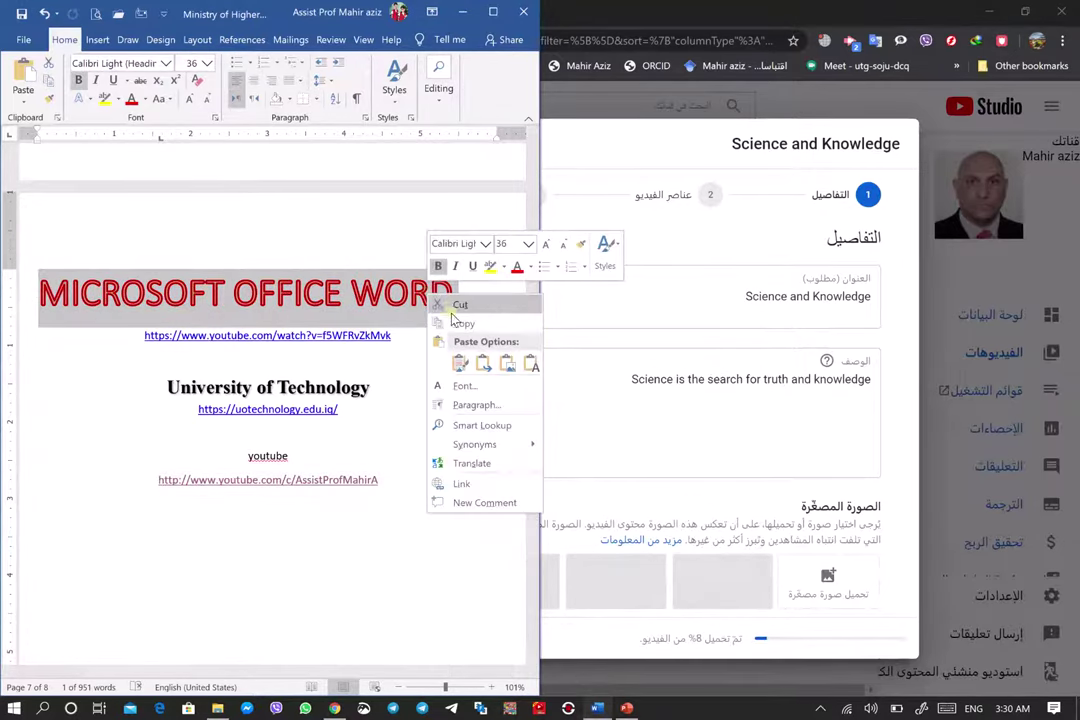
{"action": "left_click", "coordinate": [460, 321]}
Replace the 'Science and Knowledge' title with the heading plus '..By Assist.Prof' and the author's name
{"action": "left_click", "coordinate": [757, 296]}
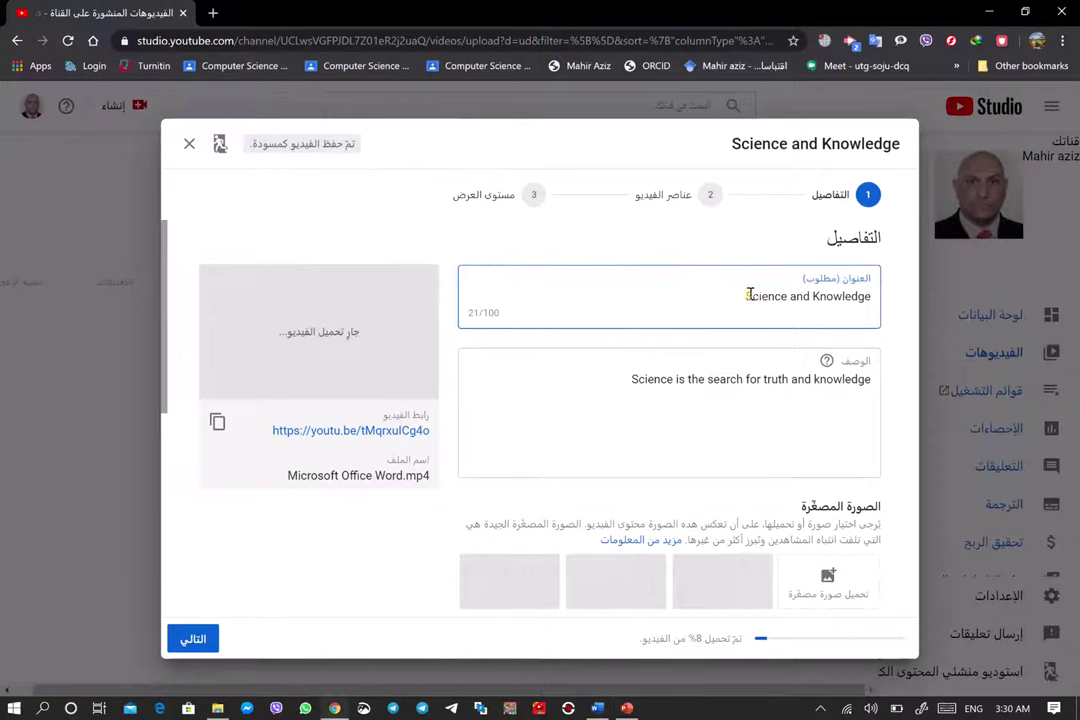
{"action": "mouse_move", "coordinate": [746, 296]}
{"action": "left_mouse_down"}
{"action": "mouse_move", "coordinate": [860, 295]}
{"action": "mouse_move", "coordinate": [873, 307]}
{"action": "left_mouse_up"}
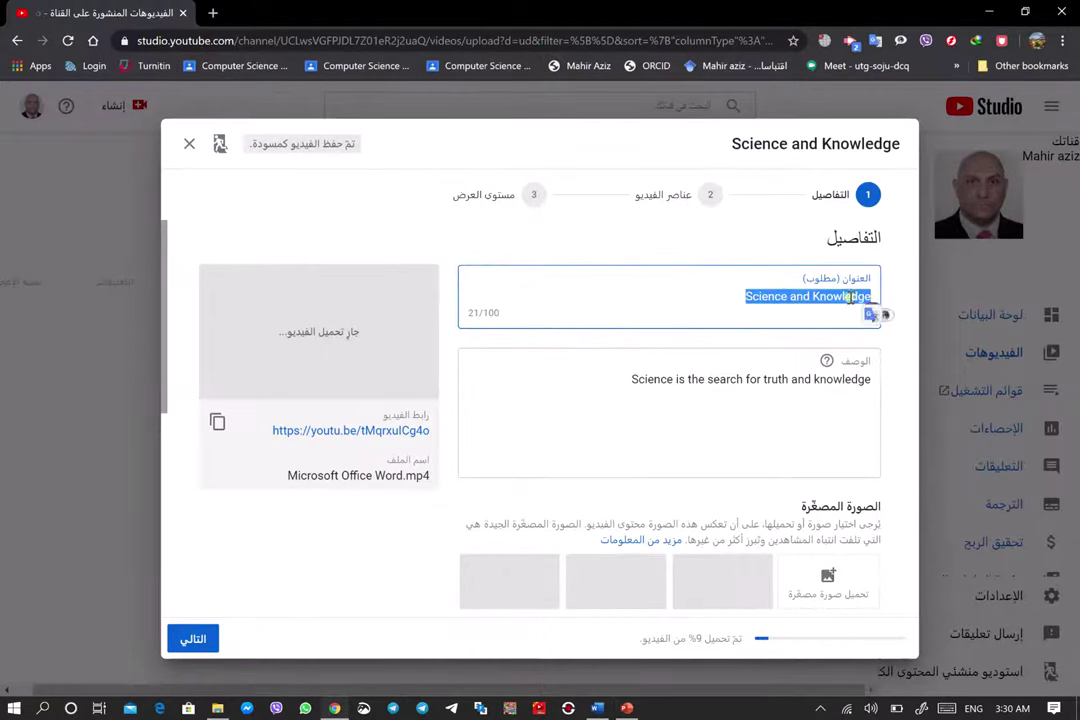
{"action": "right_click", "coordinate": [851, 299]}
{"action": "left_click", "coordinate": [838, 375]}
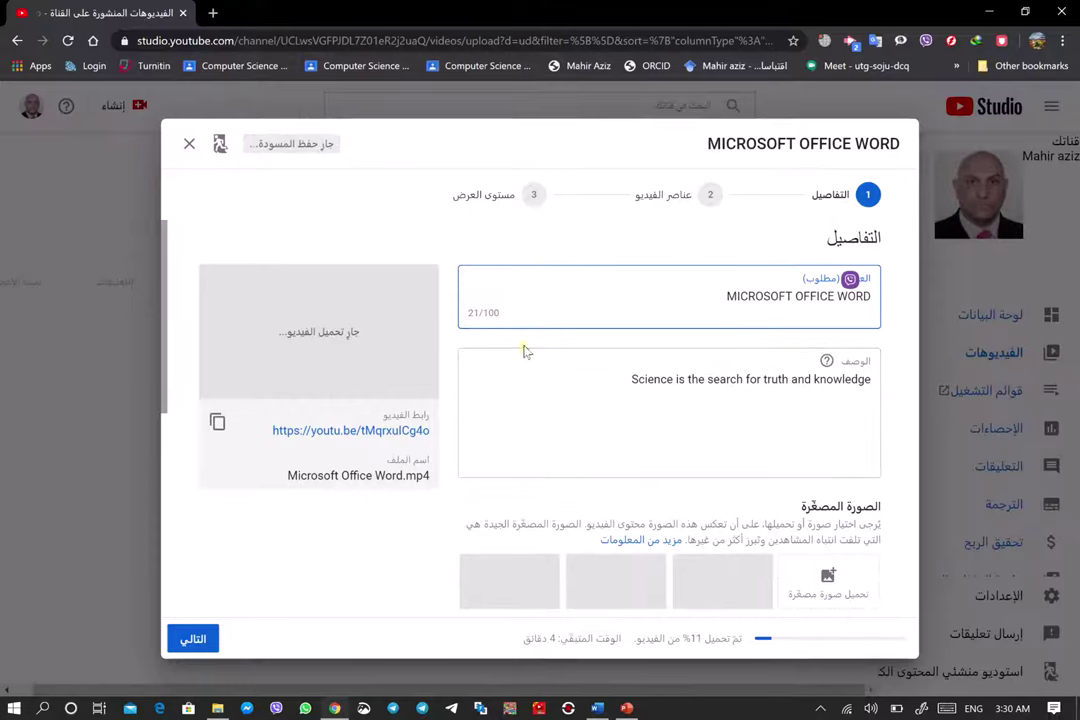
{"action": "type", "text": "<"}
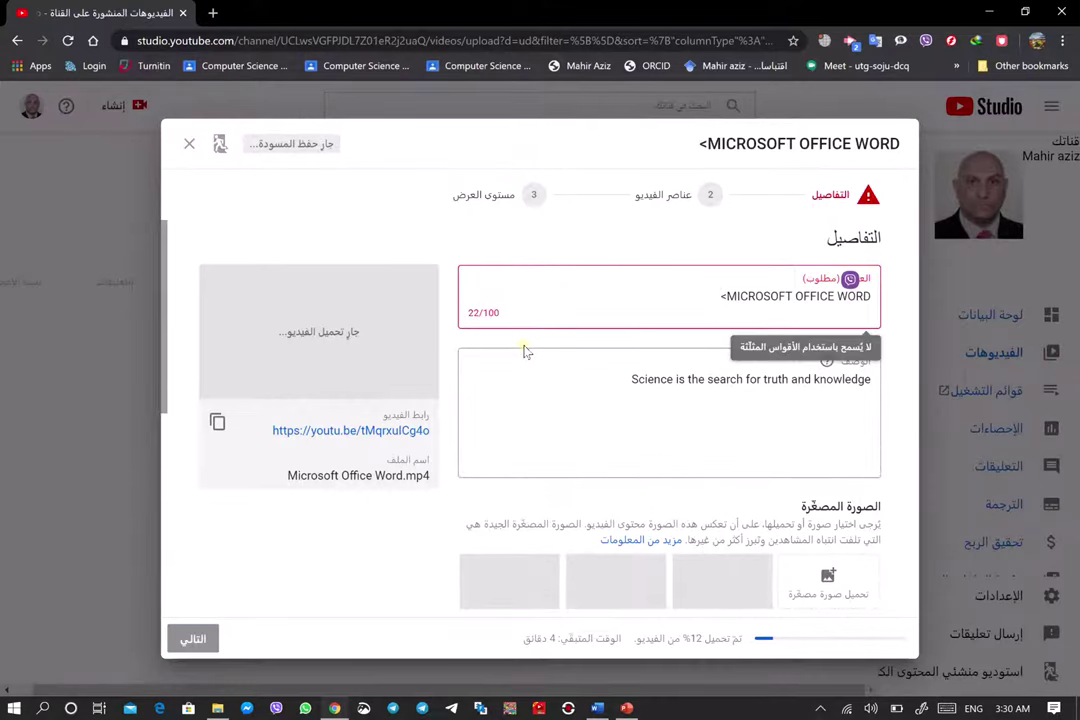
{"action": "key", "text": "BackSpace"}
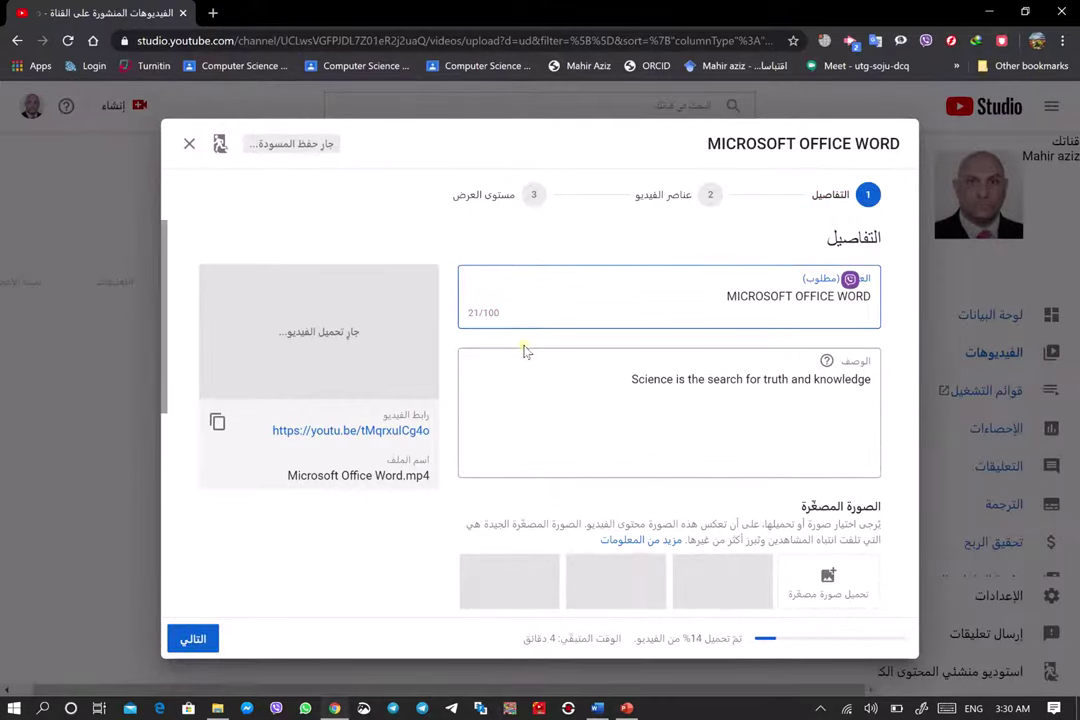
{"action": "type", "text": ".."}
{"action": "type", "text": "B"}
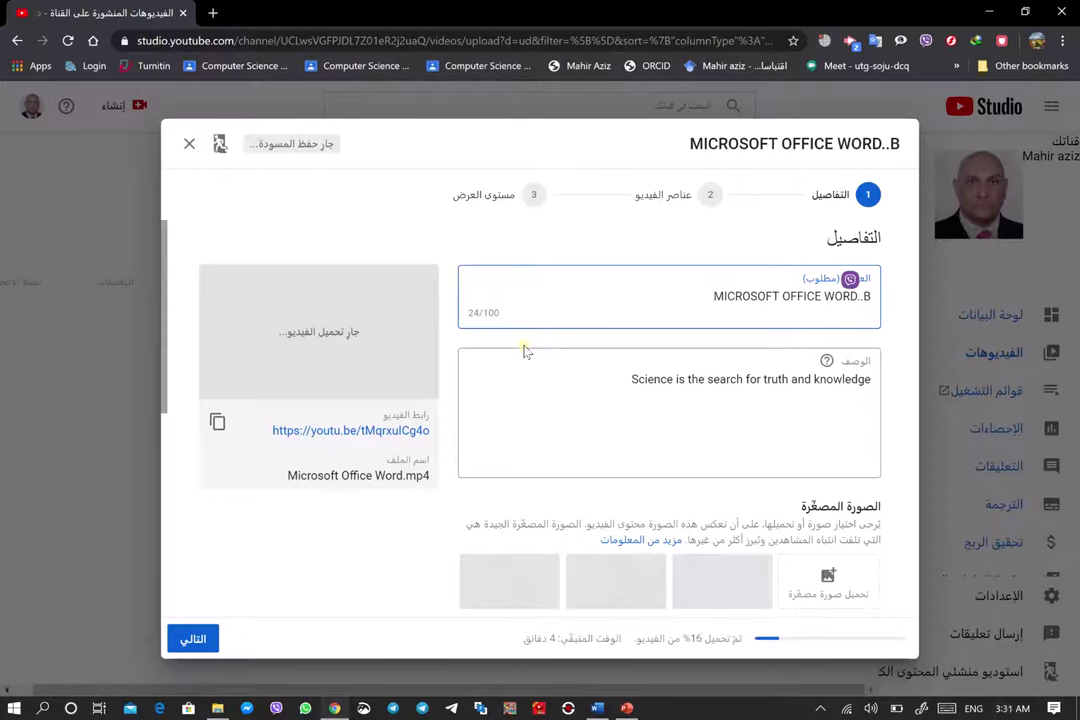
{"action": "type", "text": "y"}
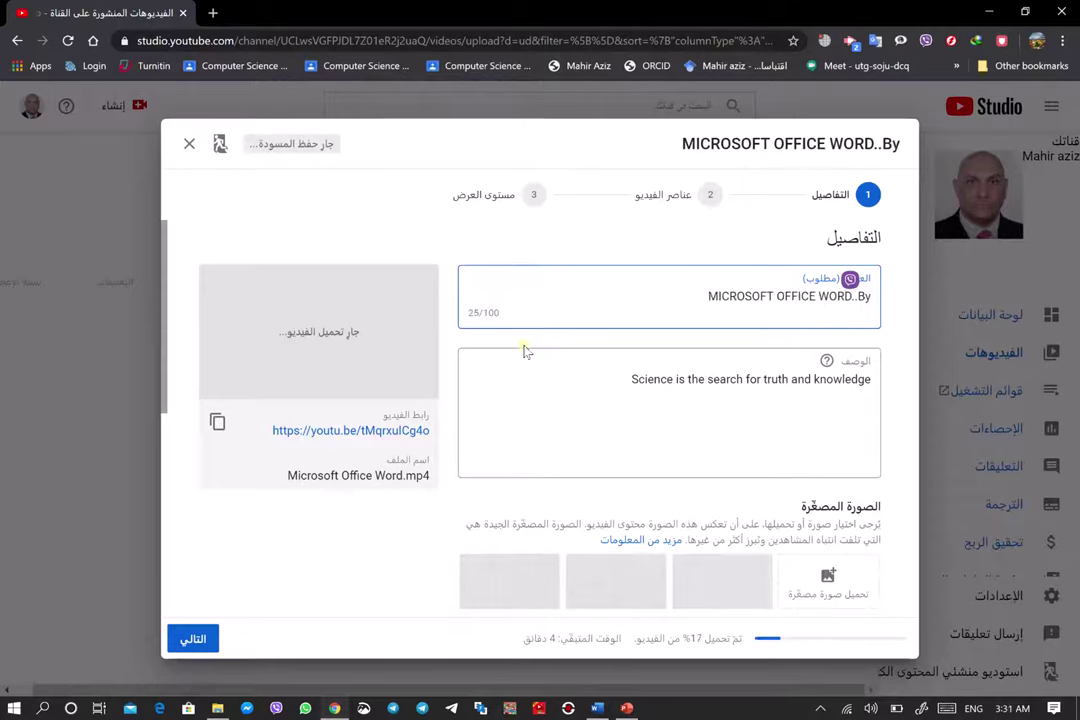
{"action": "type", "text": " A"}
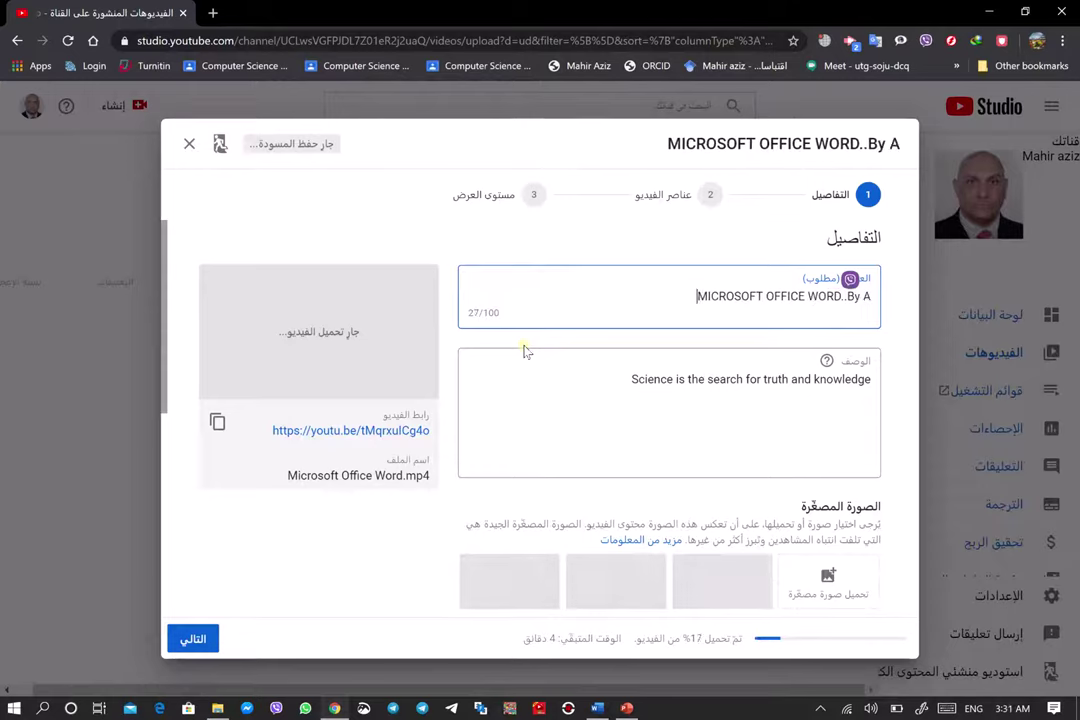
{"action": "type", "text": "ssis"}
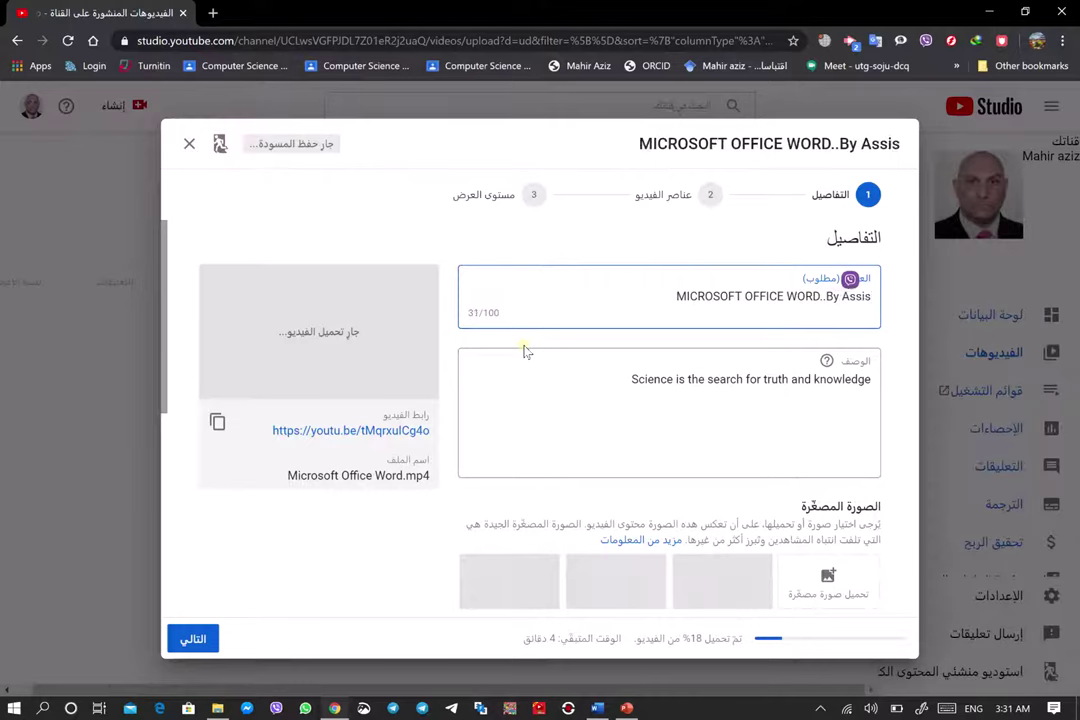
{"action": "type", "text": "t."}
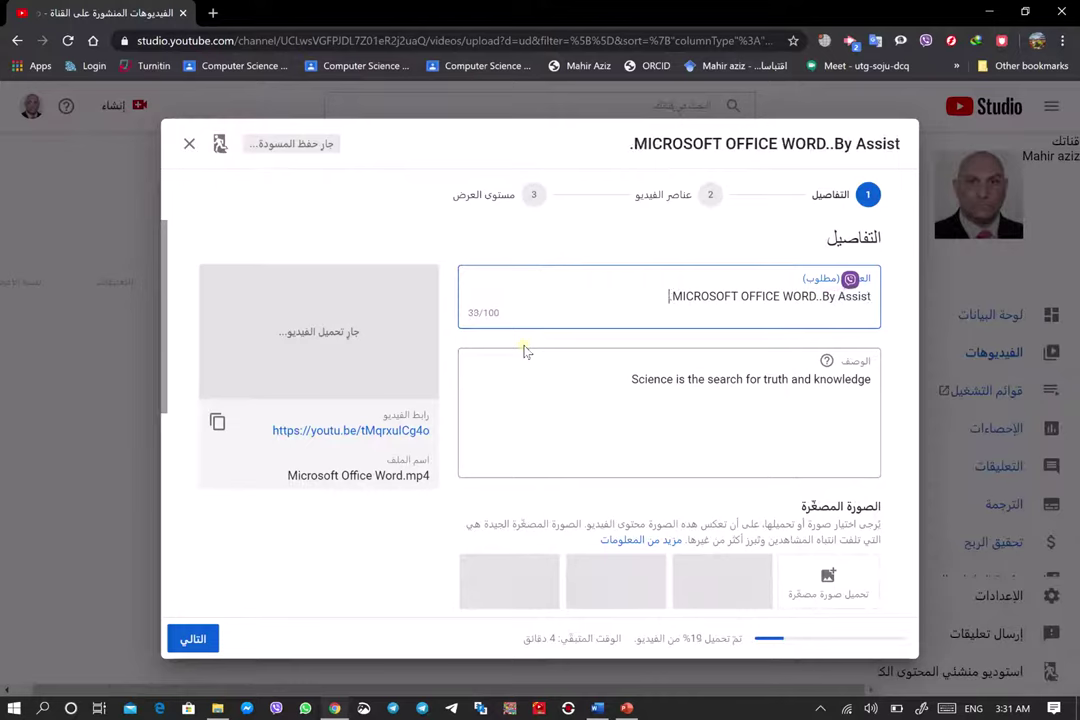
{"action": "type", "text": "P"}
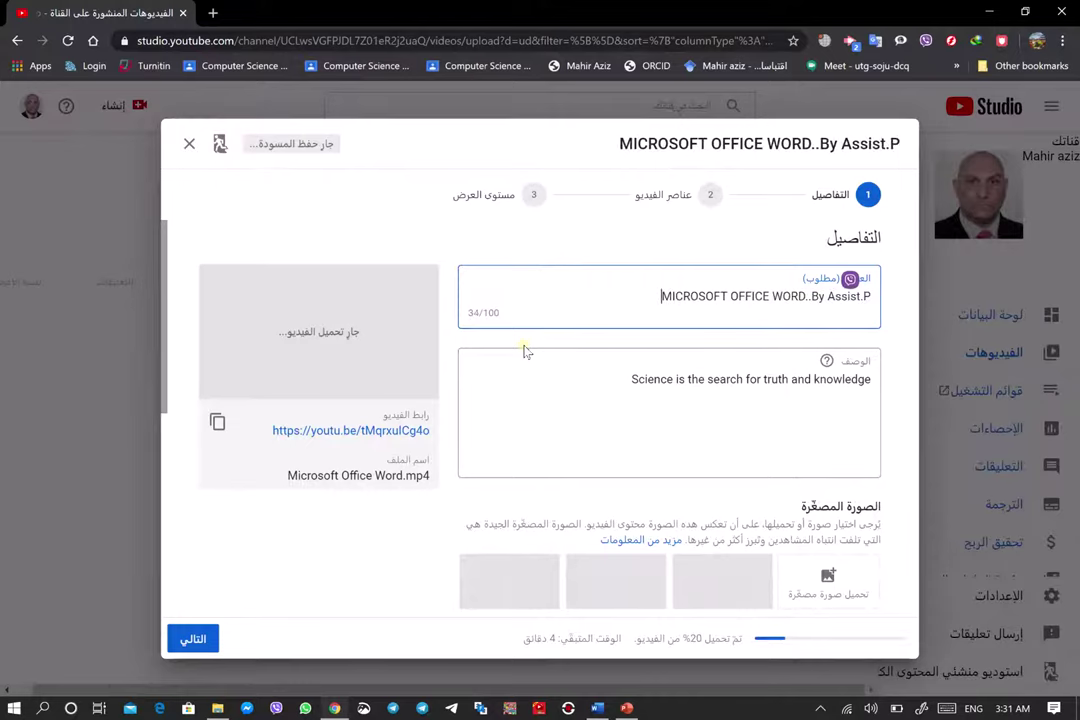
{"action": "type", "text": "r"}
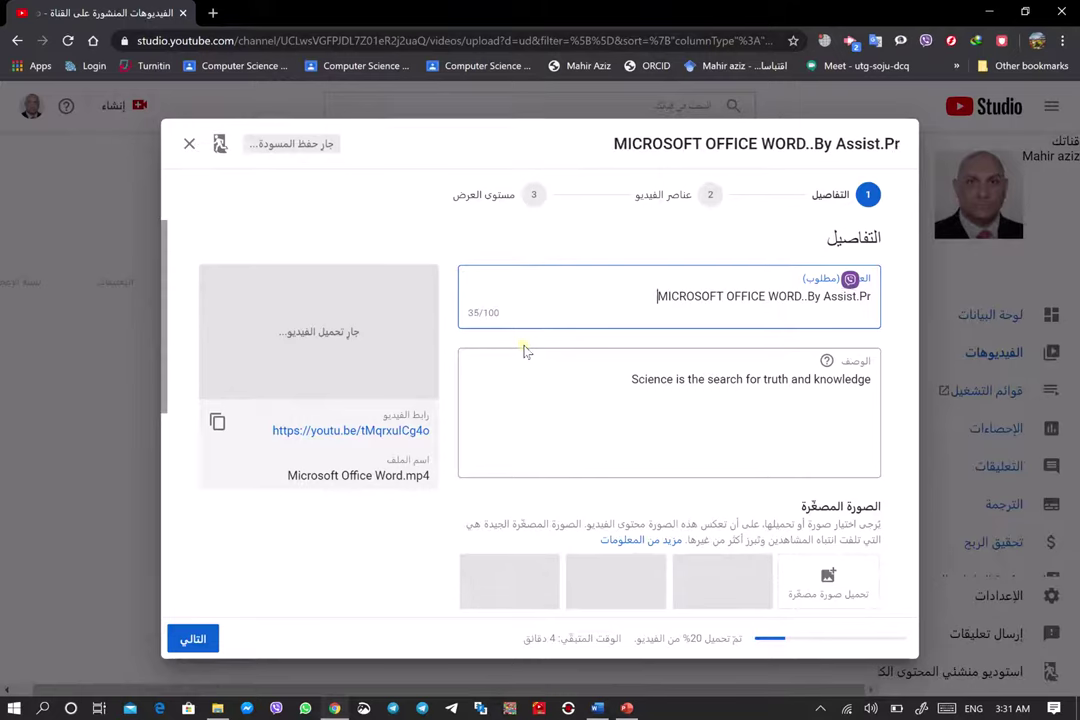
{"action": "type", "text": "of "}
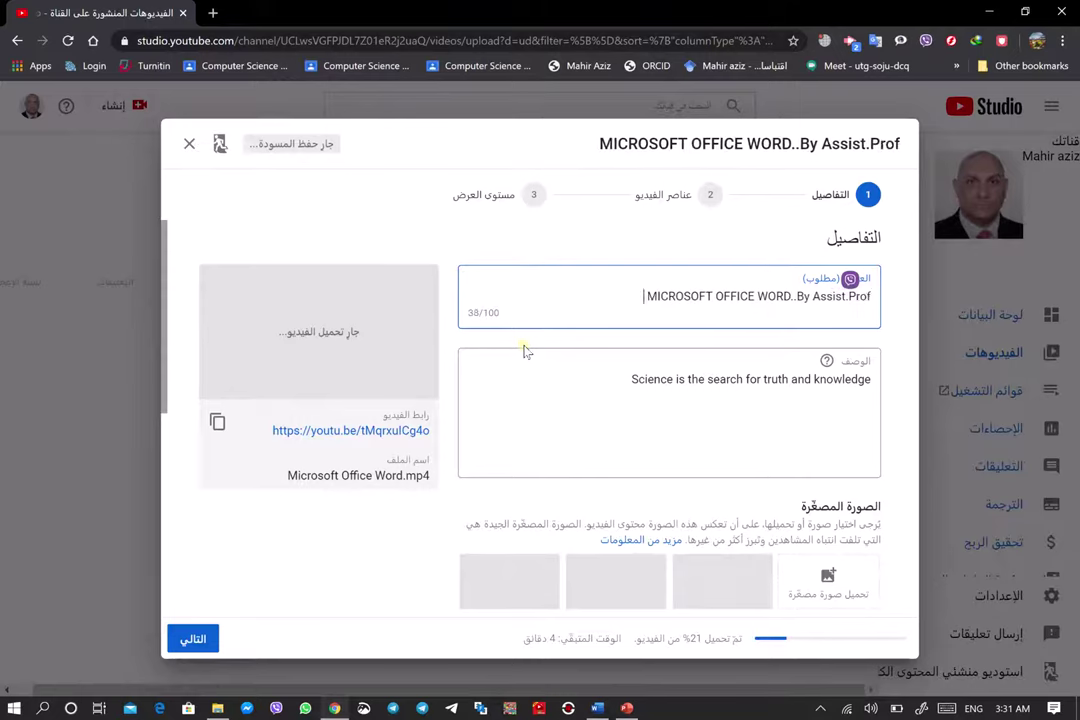
{"action": "type", "text": "MA"}
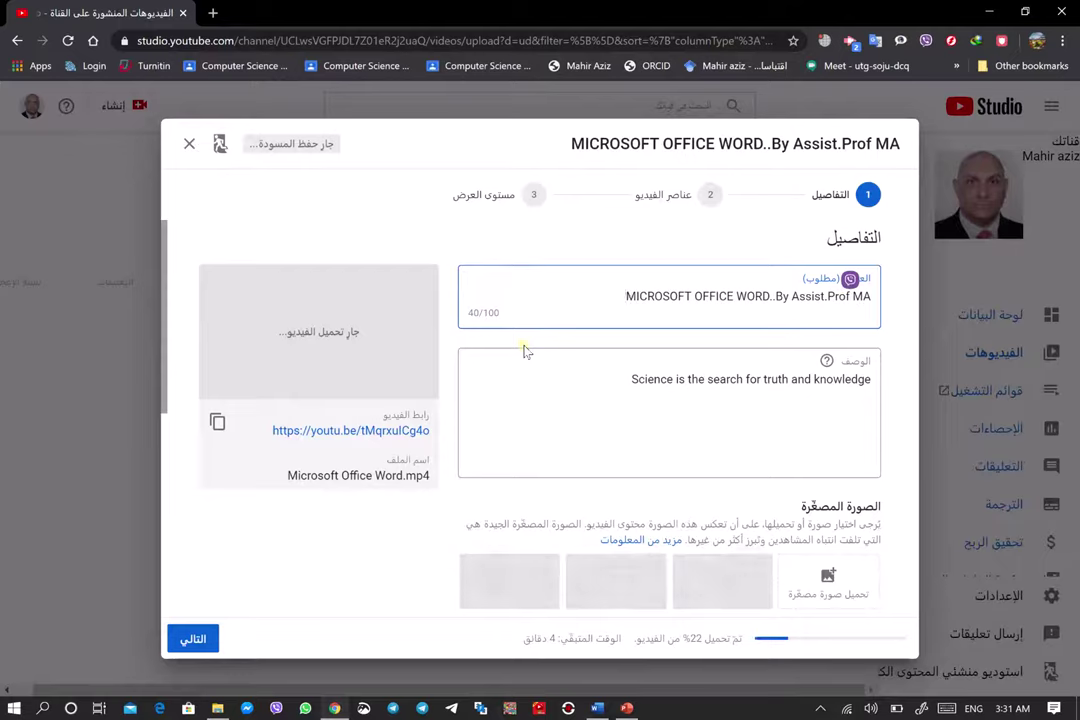
{"action": "type", "text": "HIR"}
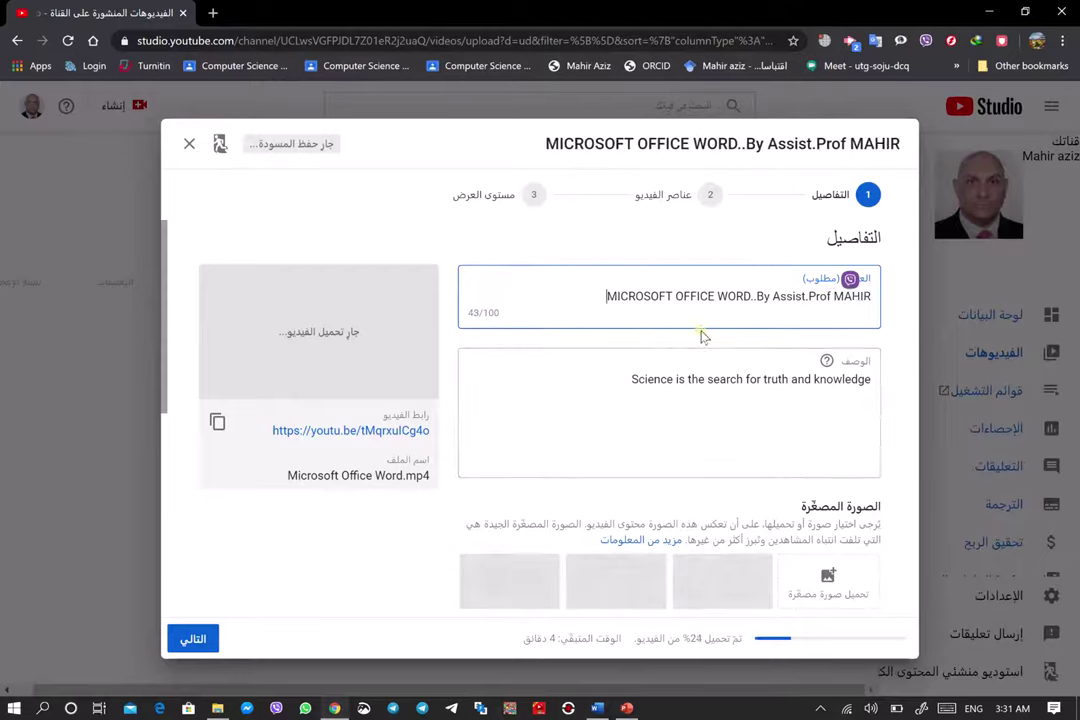
Overwrite the existing video description with the pasted text MICROSOFT OFFICE WORD
{"action": "left_click", "coordinate": [660, 390]}
{"action": "left_click_drag", "start_coordinate": [631, 379], "coordinate": [875, 386]}
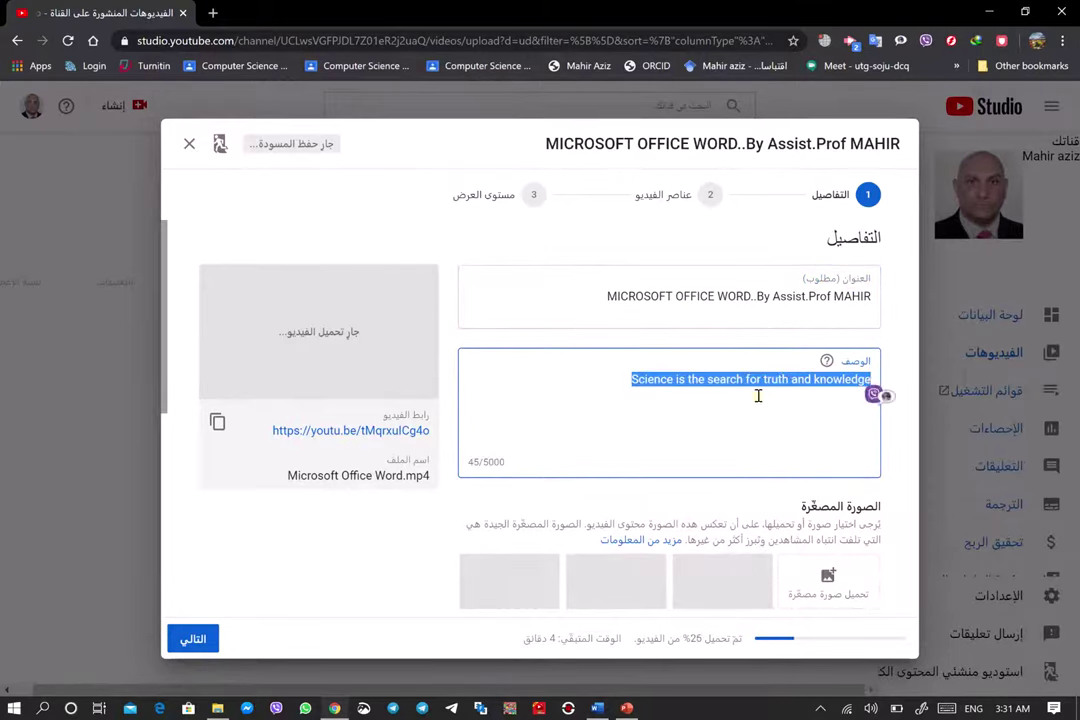
{"action": "right_click", "coordinate": [688, 376]}
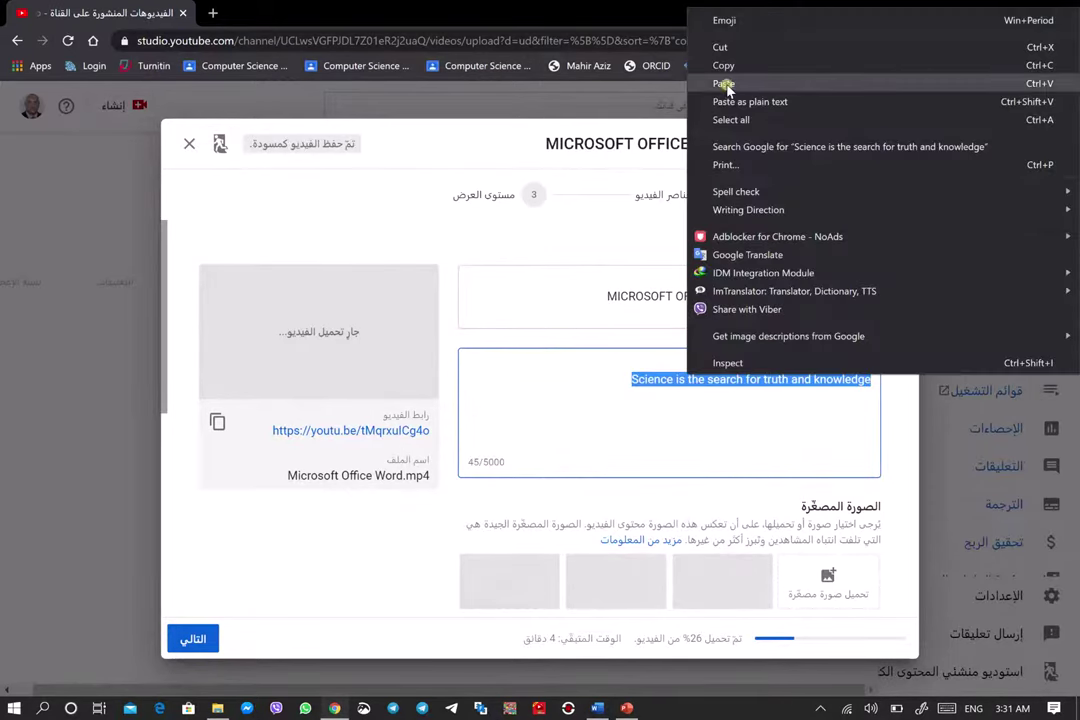
{"action": "left_click", "coordinate": [724, 84]}
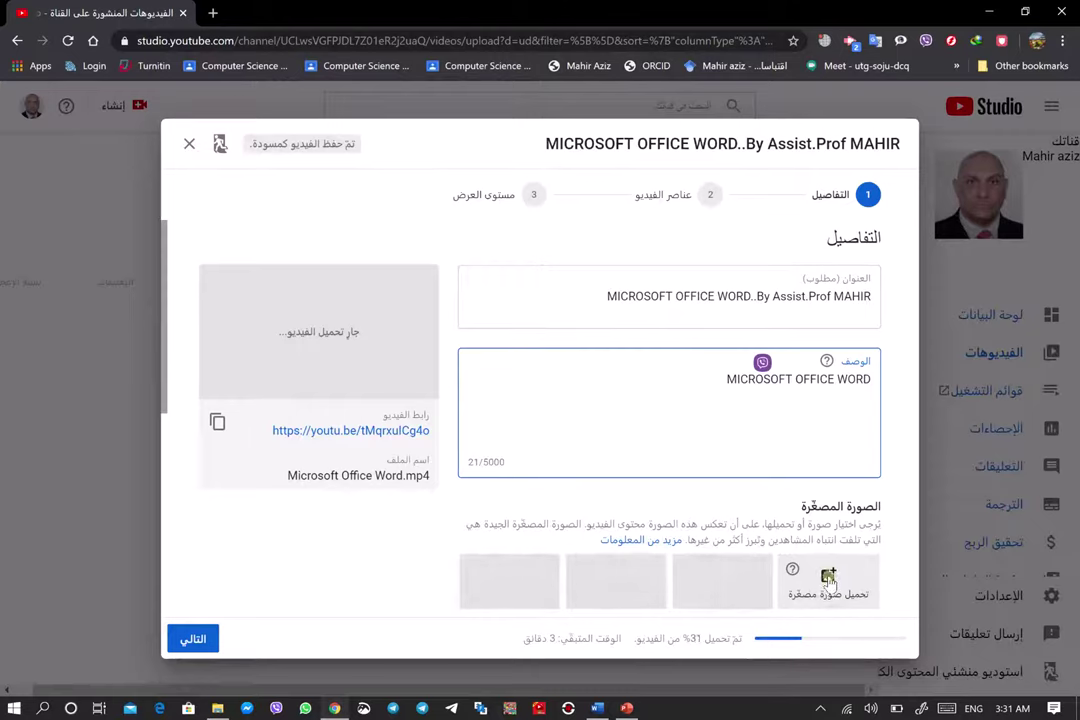
Minimize Chrome and Word, then briefly play and pause Microsoft Office Word.mp4 from its folder
{"action": "left_click", "coordinate": [986, 12]}
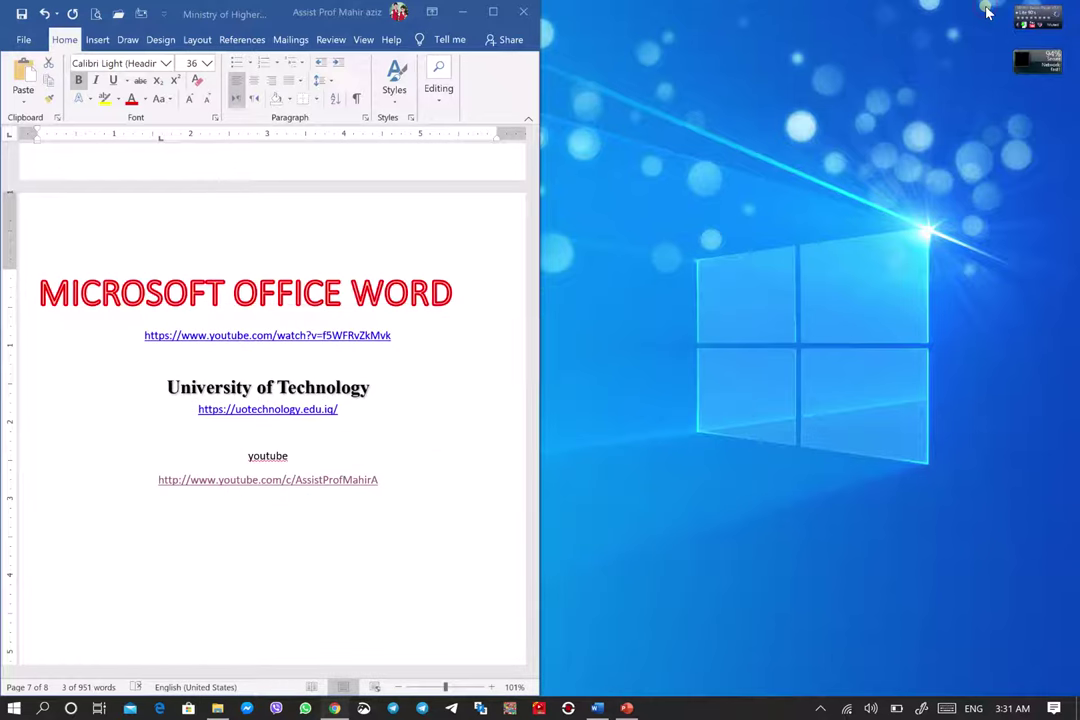
{"action": "left_click", "coordinate": [461, 12]}
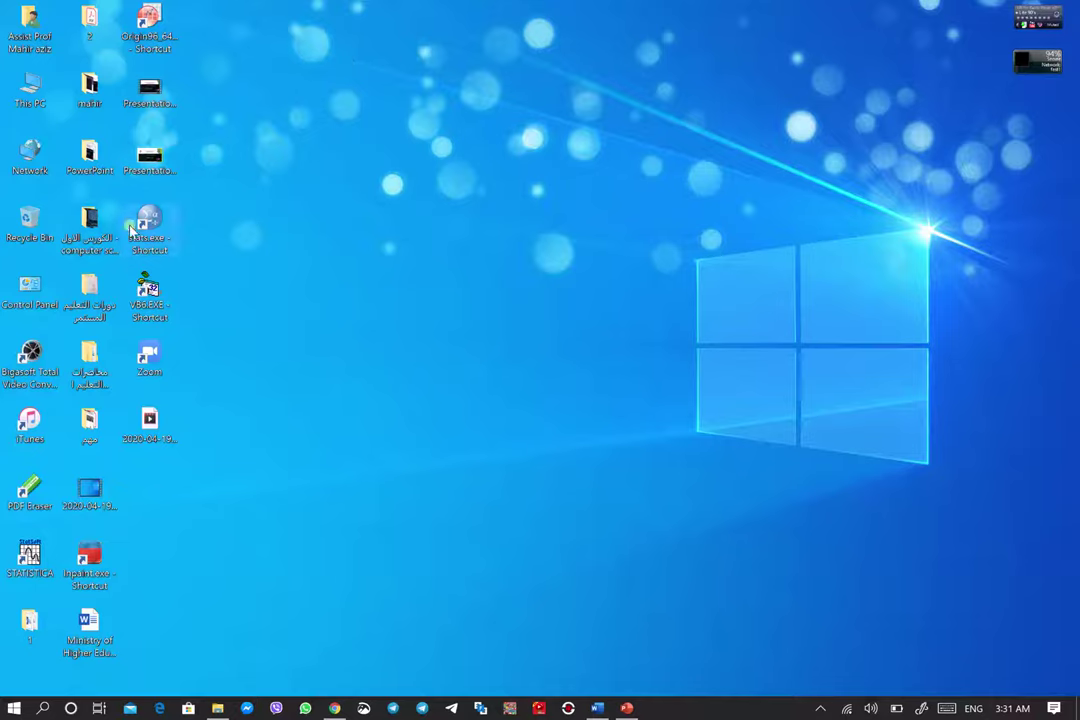
{"action": "double_click", "coordinate": [88, 97]}
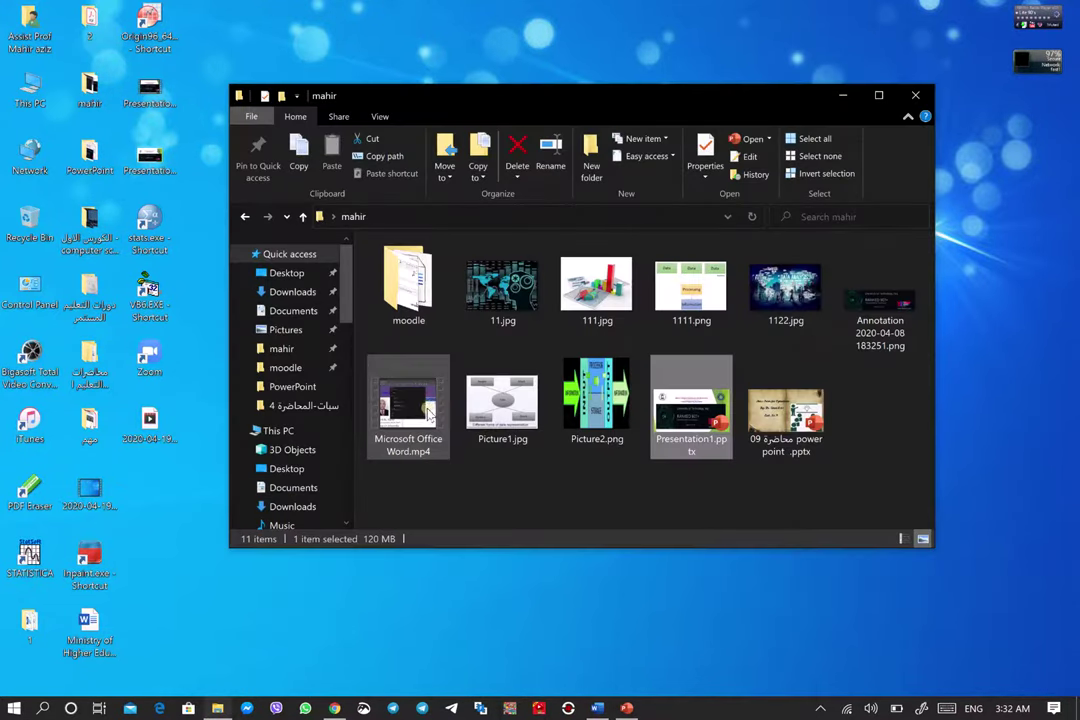
{"action": "left_click", "coordinate": [415, 410]}
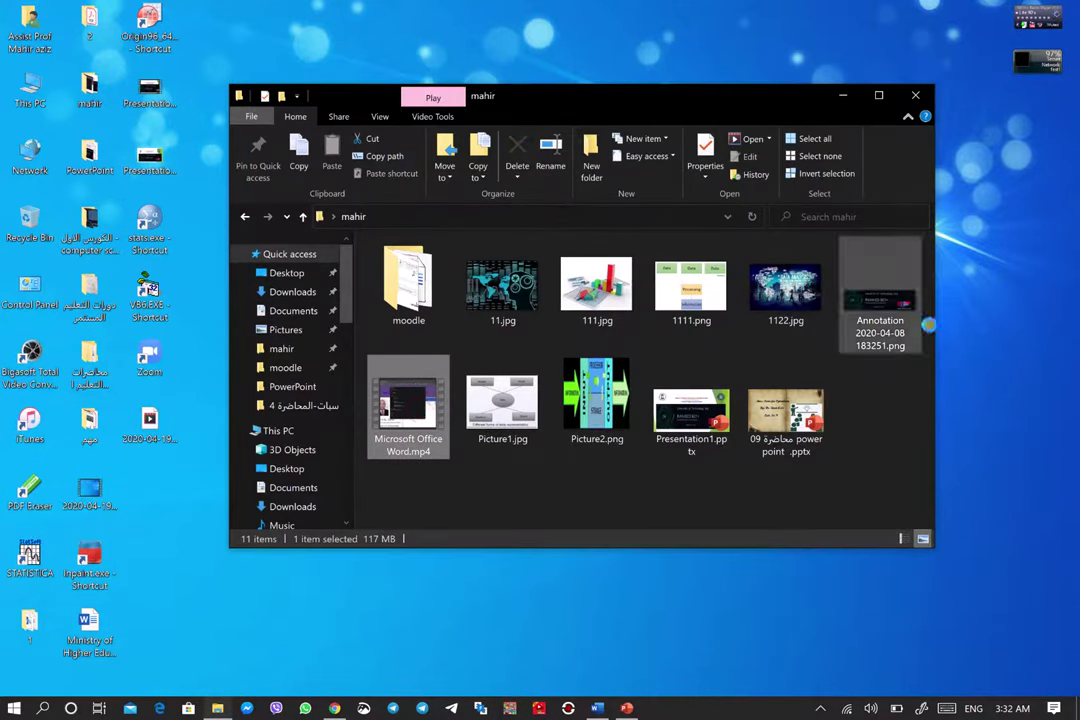
{"action": "key", "text": "Return"}
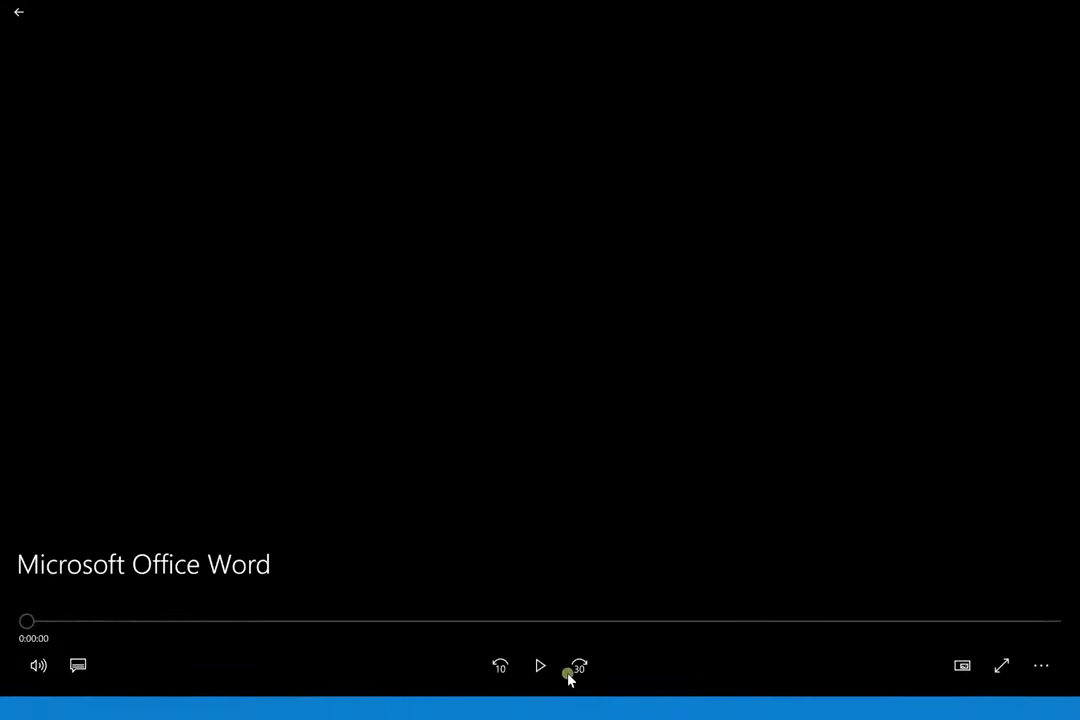
{"action": "left_click", "coordinate": [538, 667]}
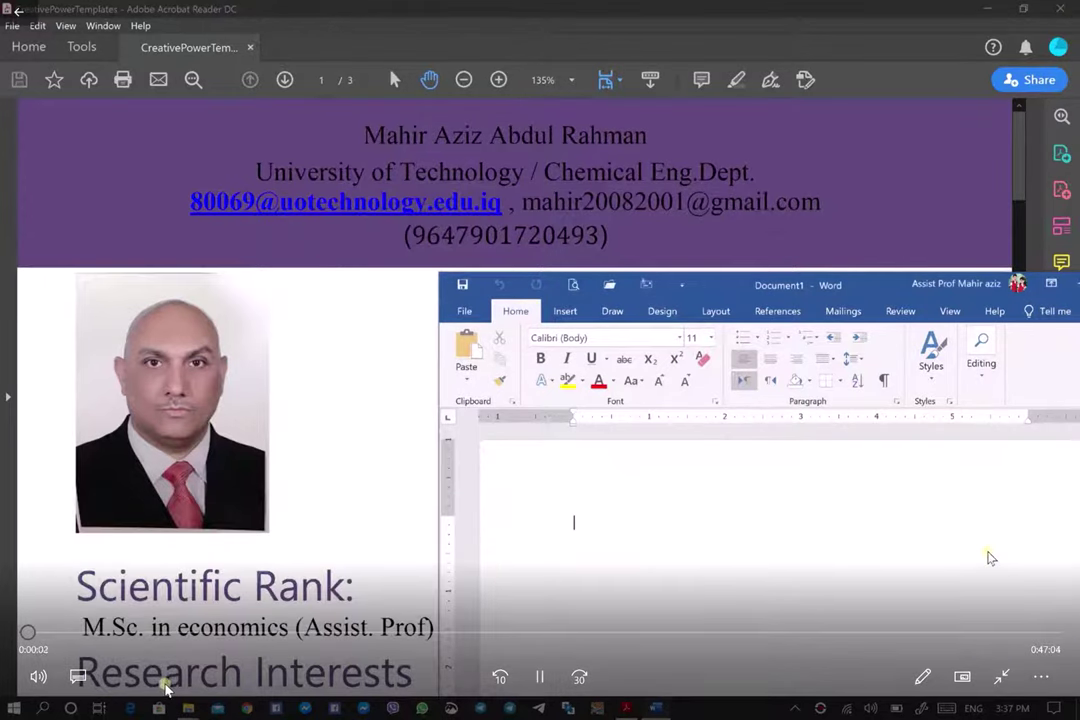
{"action": "left_click", "coordinate": [535, 678]}
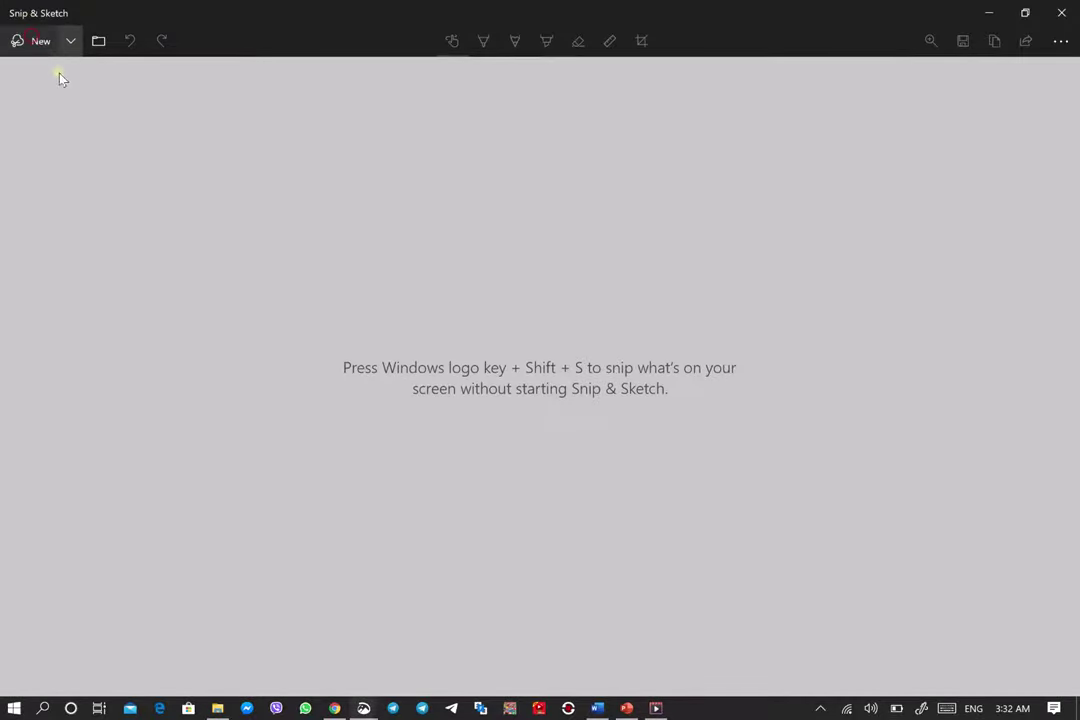
Start a screen snip, cancel it, and bring the video player back to the front
{"action": "left_click", "coordinate": [40, 41]}
{"action": "double_click", "coordinate": [45, 13]}
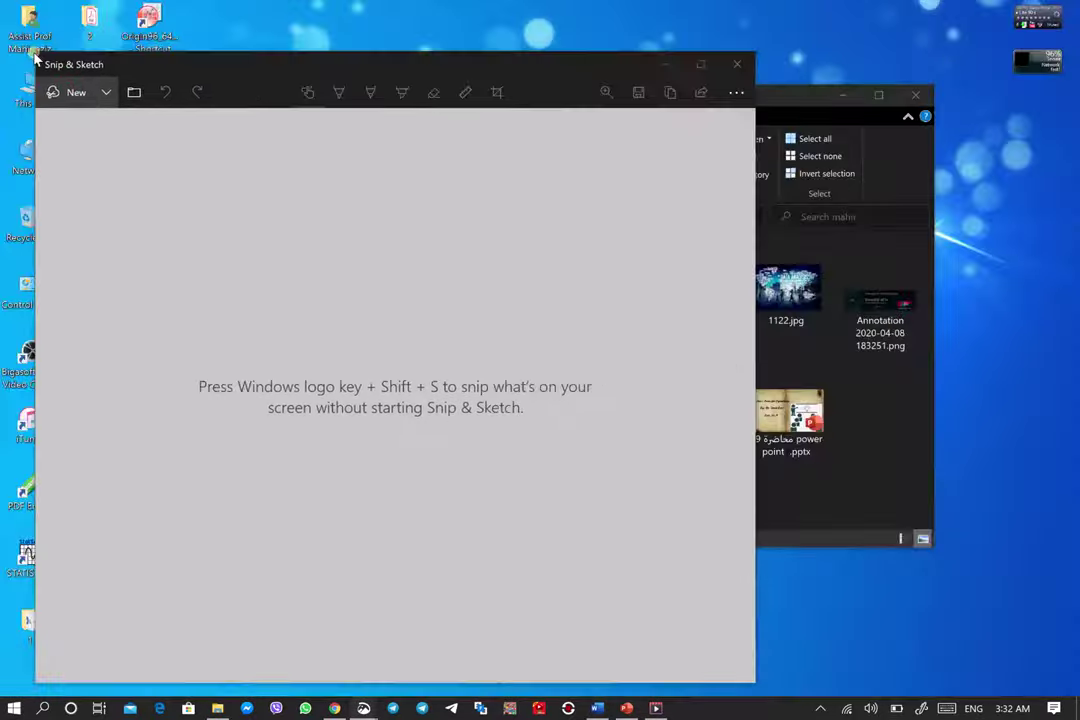
{"action": "left_click", "coordinate": [664, 64]}
{"action": "key", "text": "super+shift+s"}
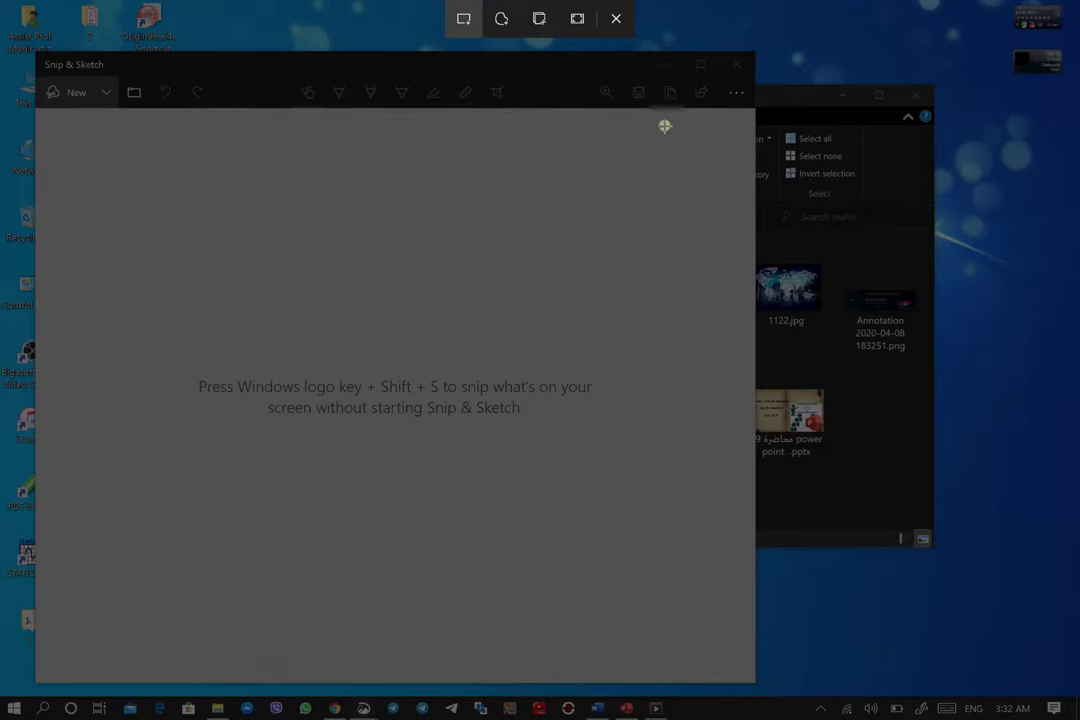
{"action": "left_click", "coordinate": [617, 22]}
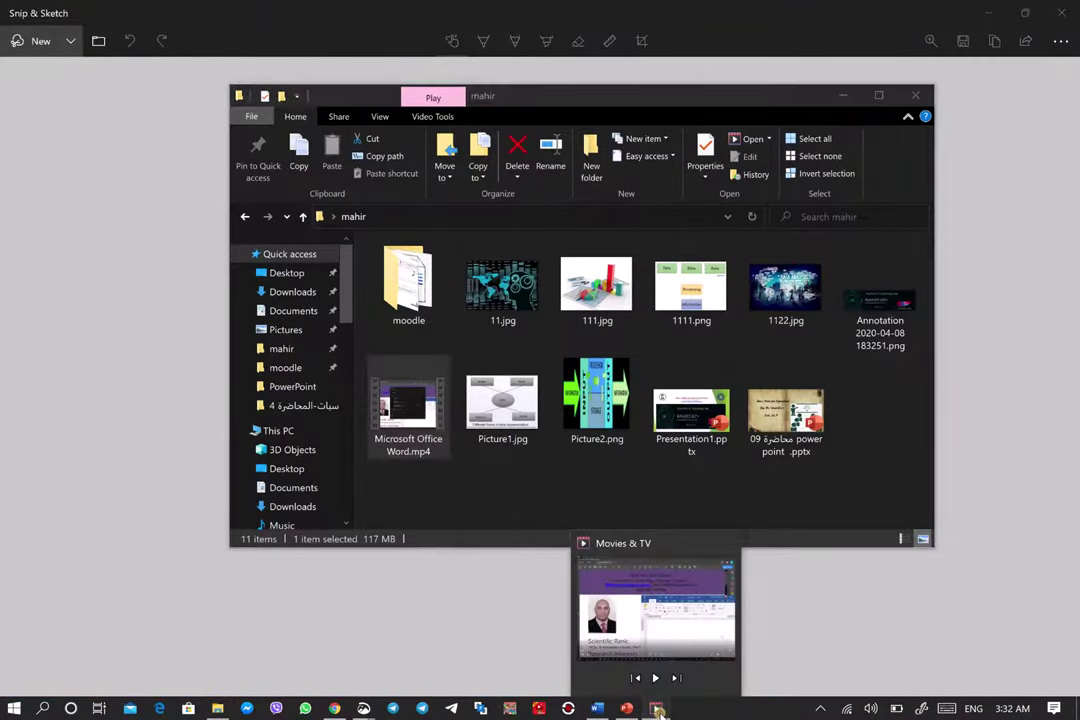
{"action": "left_click", "coordinate": [657, 710]}
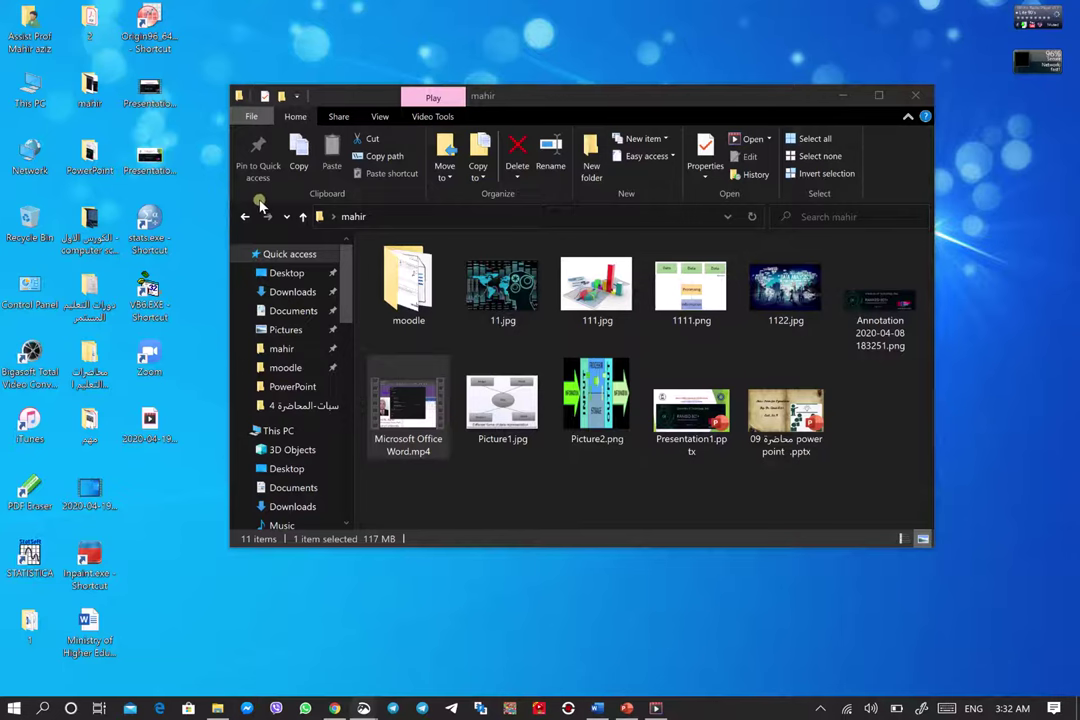
Retry the snip of the video frame, then put away Snip & Sketch and the folder window
{"action": "key", "text": "super+shift+s"}
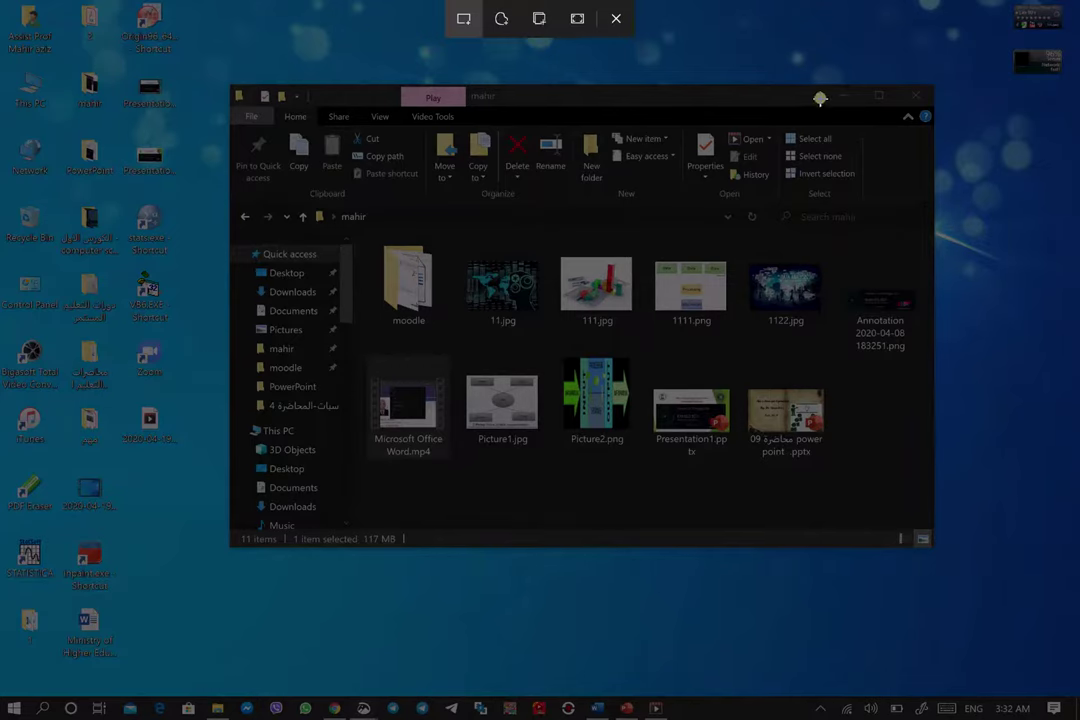
{"action": "key", "text": "Escape"}
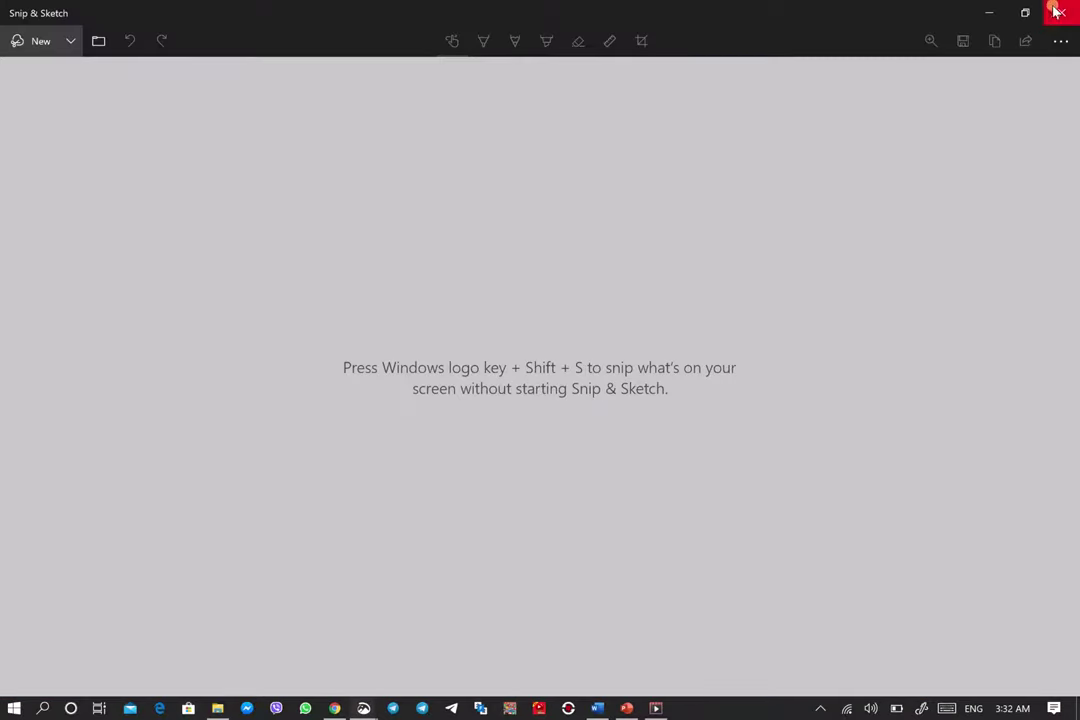
{"action": "left_click", "coordinate": [1057, 10]}
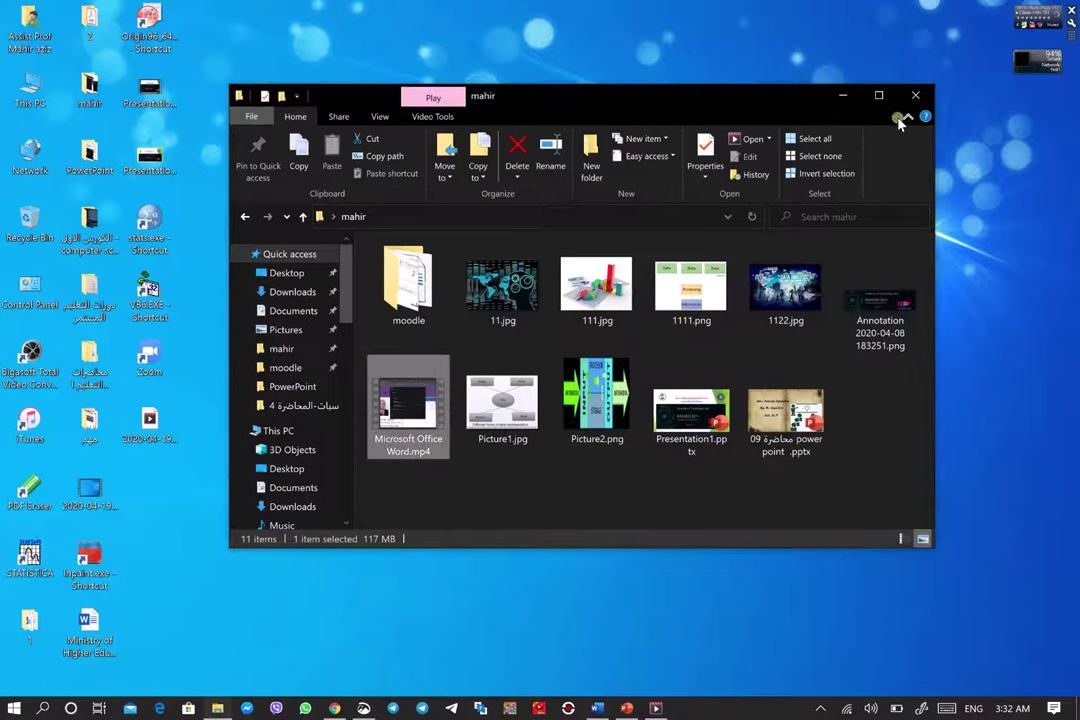
{"action": "left_click", "coordinate": [845, 100]}
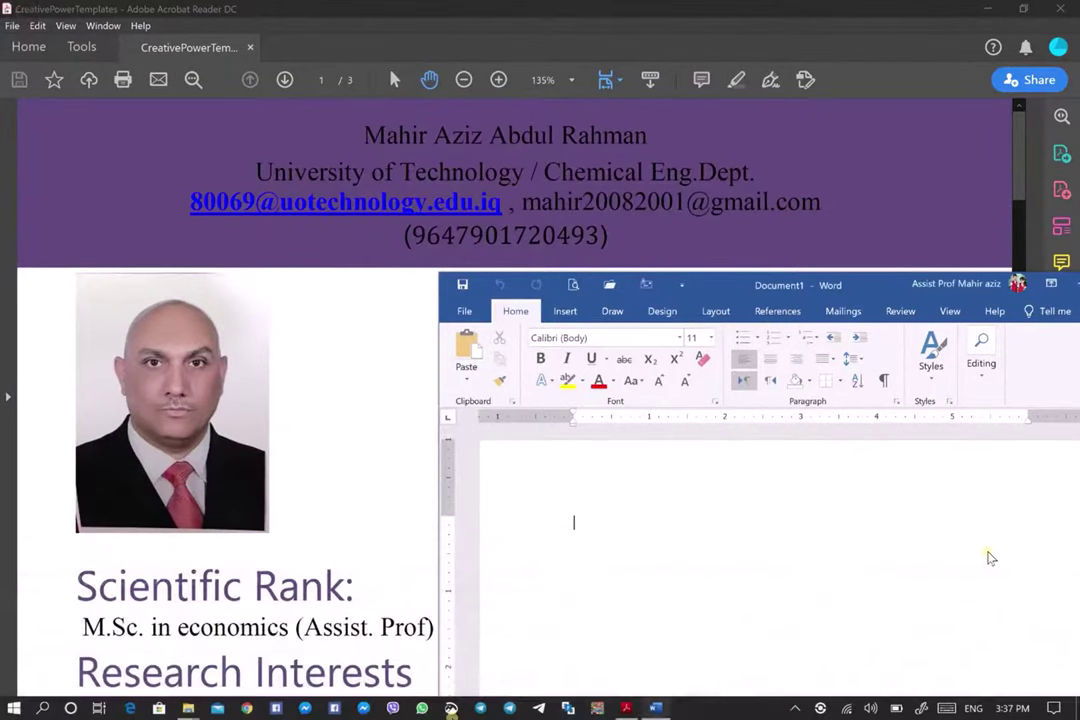
{"action": "key", "text": "super"}
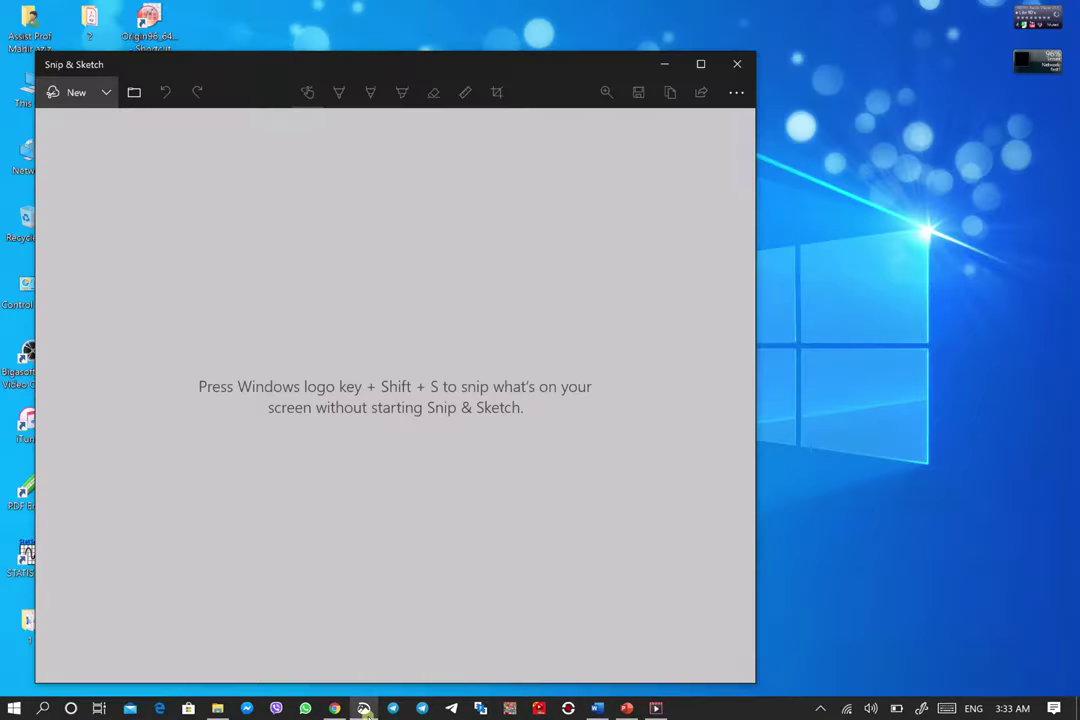
{"action": "left_click", "coordinate": [664, 64]}
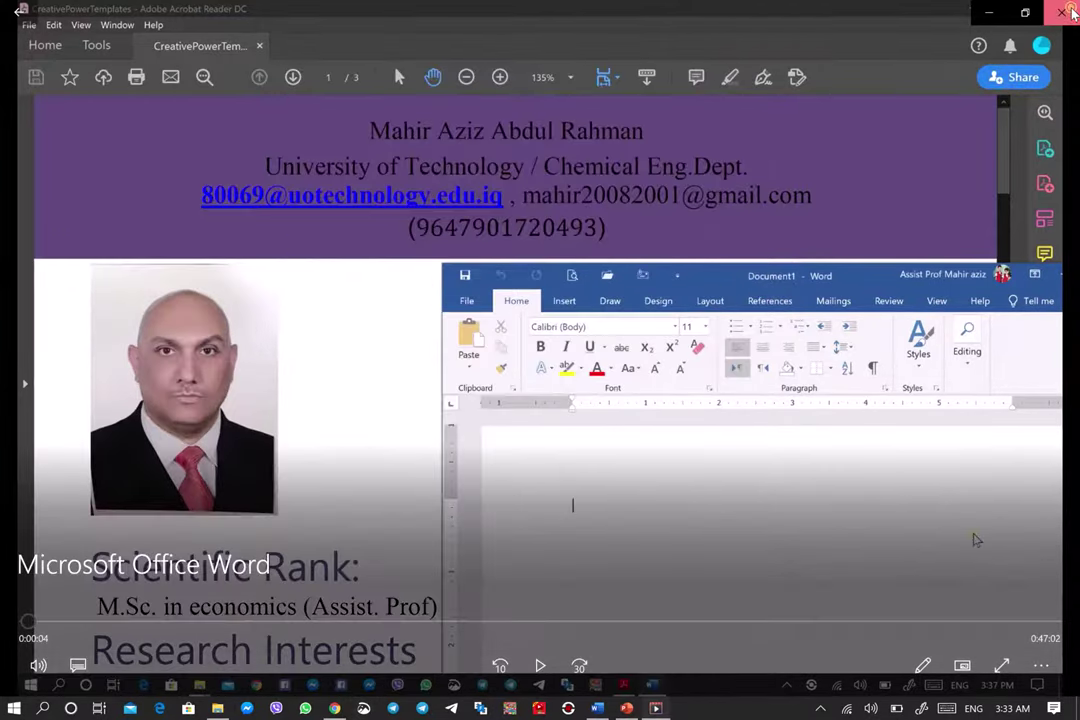
Close the player and set the desktop Annotation PNG screenshot as the video's custom thumbnail
{"action": "left_click", "coordinate": [1066, 12]}
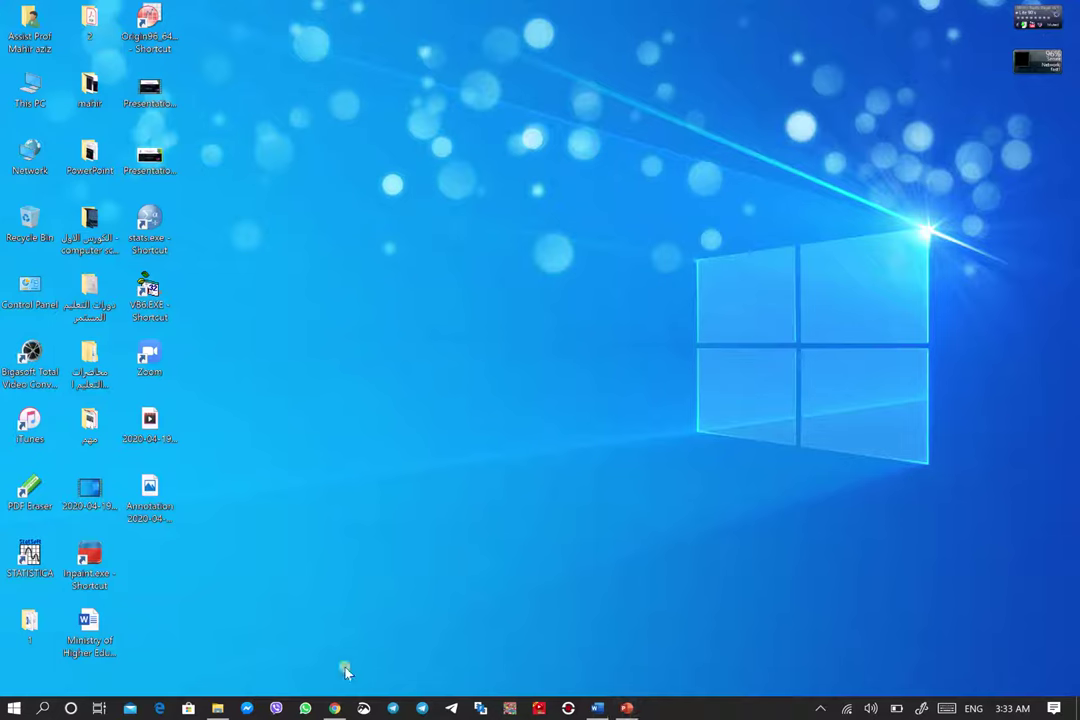
{"action": "left_click", "coordinate": [334, 708]}
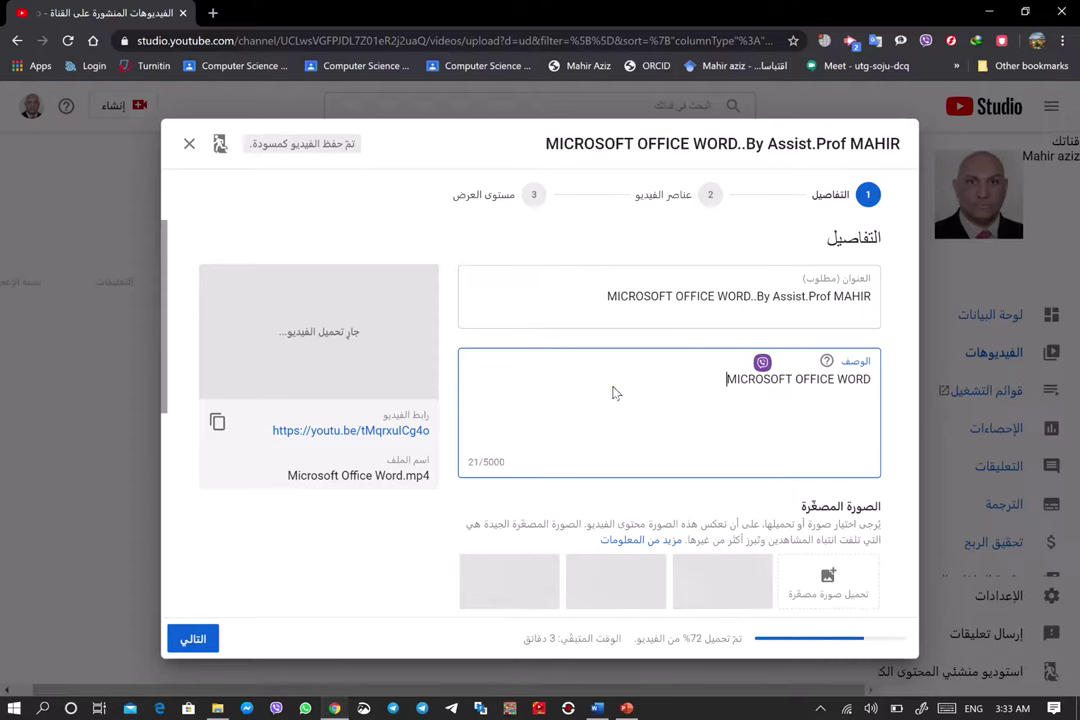
{"action": "left_click", "coordinate": [820, 603]}
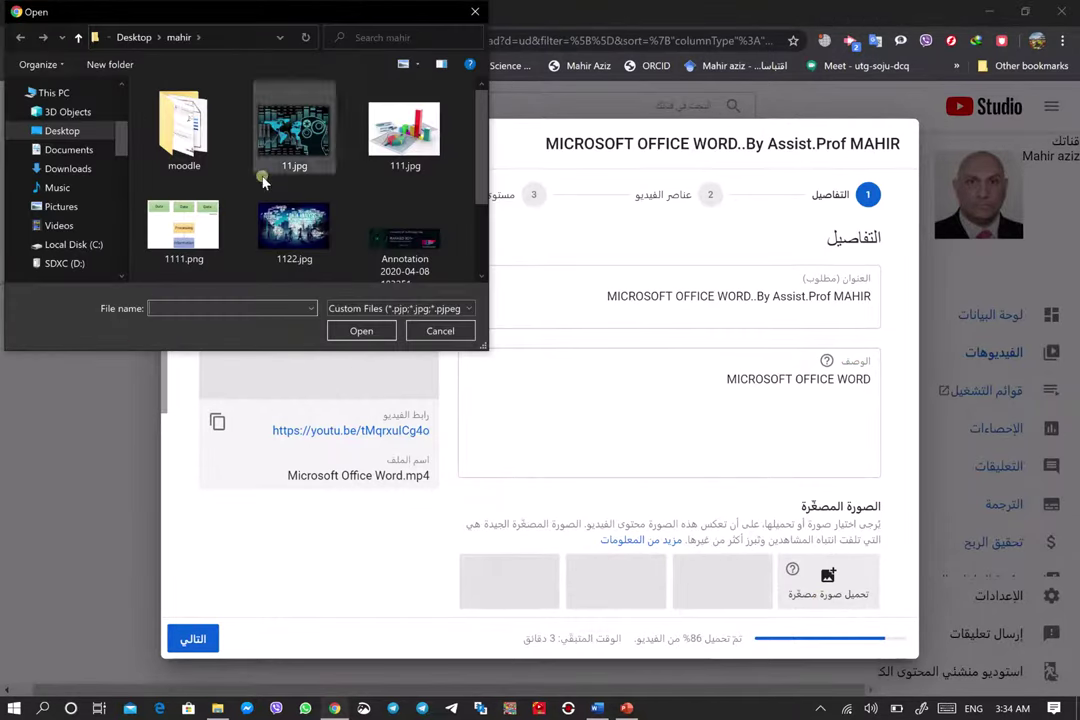
{"action": "left_click", "coordinate": [57, 134]}
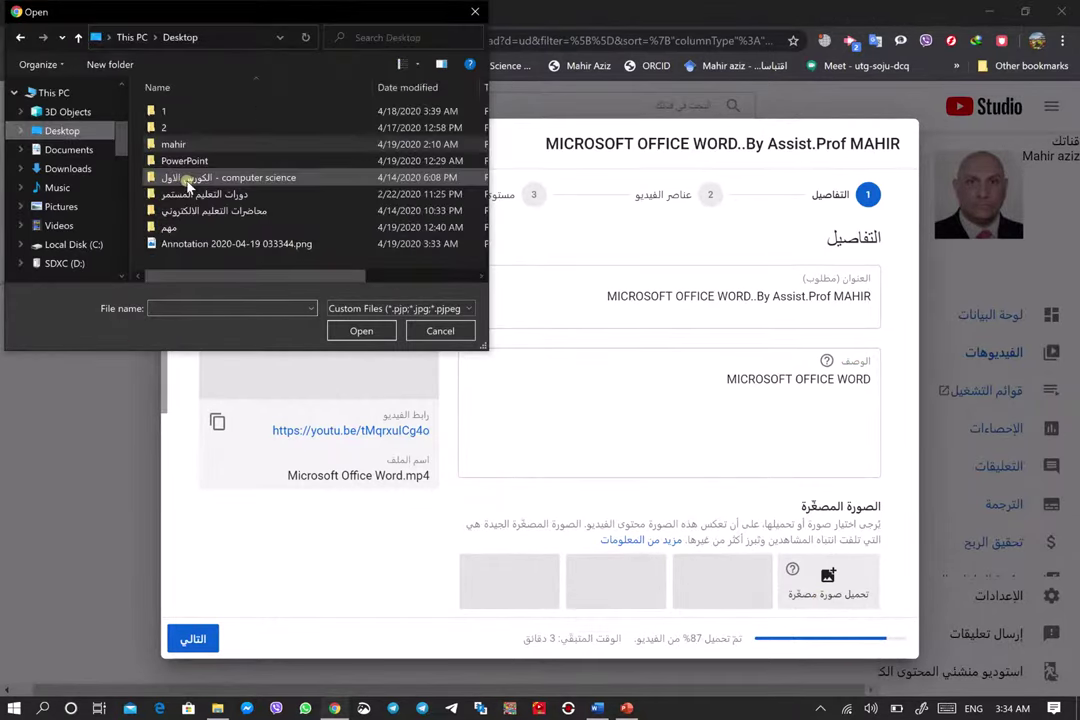
{"action": "double_click", "coordinate": [201, 245]}
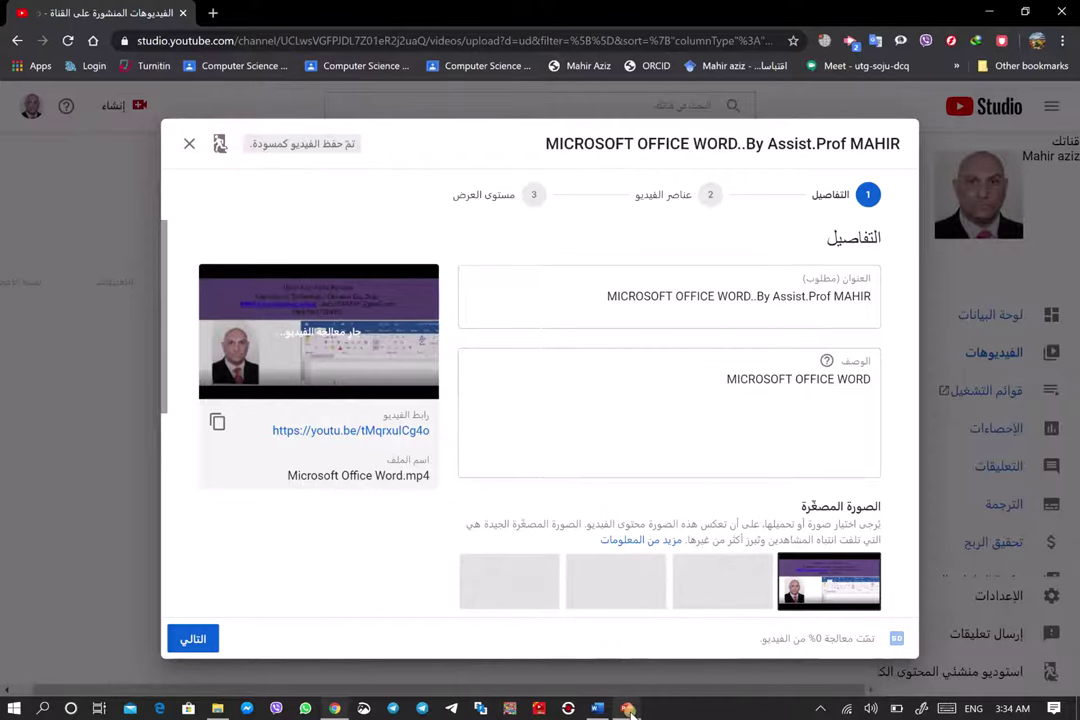
{"action": "left_click", "coordinate": [628, 709]}
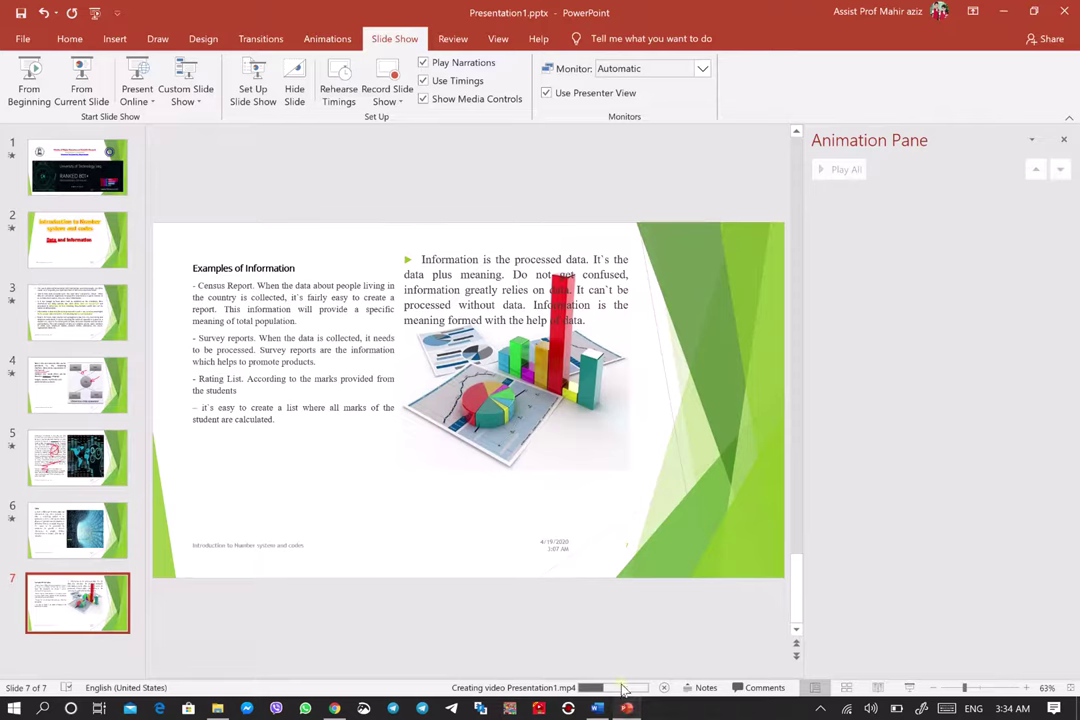
Minimize PowerPoint so the YouTube Studio upload details are back in view
{"action": "left_click", "coordinate": [1008, 12]}
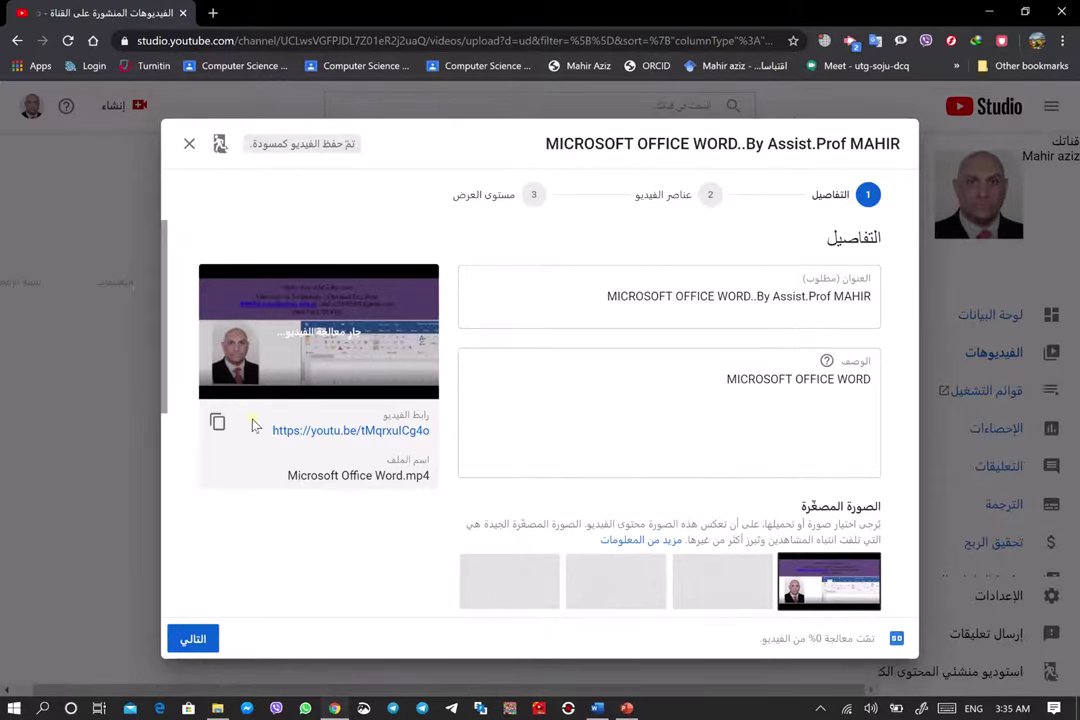
Advance the Microsoft Office Word upload past Details to the Visibility step
{"action": "left_click", "coordinate": [197, 639]}
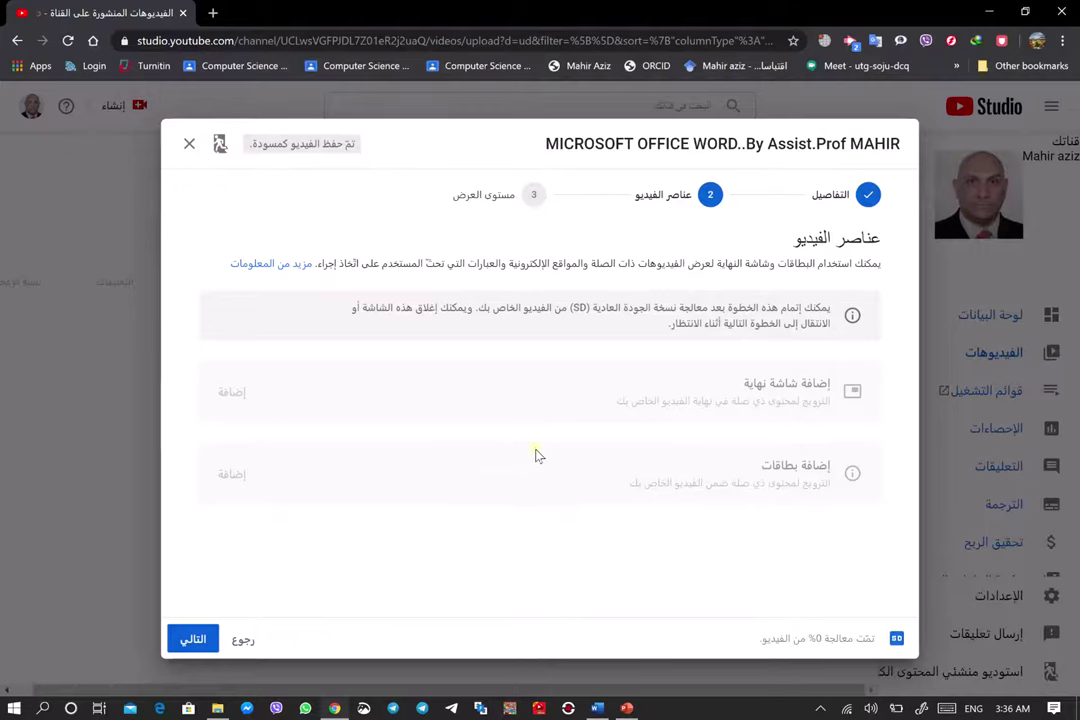
{"action": "left_click", "coordinate": [206, 642]}
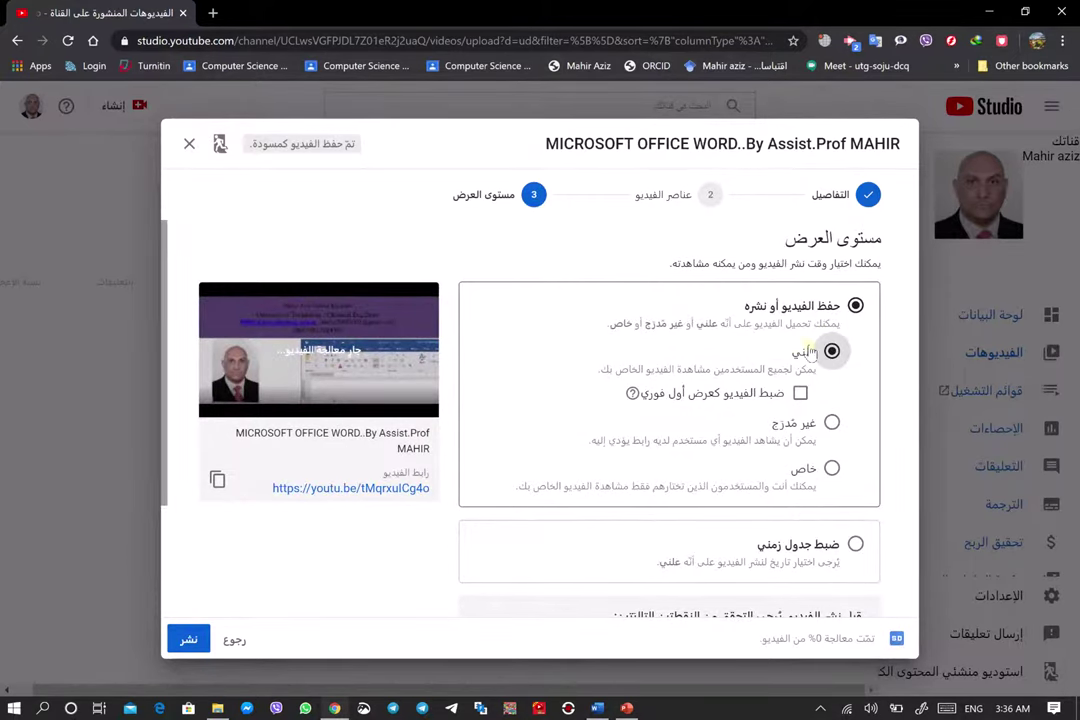
{"action": "scroll", "coordinate": [800, 455], "scroll_direction": "down", "scroll_amount": 3}
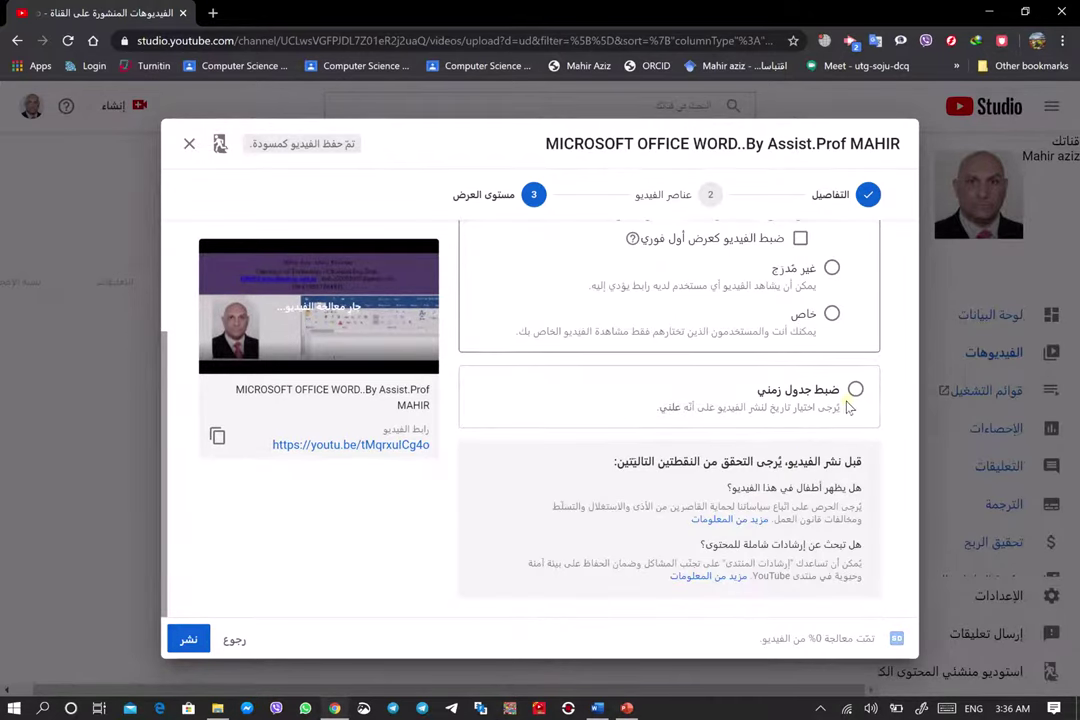
{"action": "scroll", "coordinate": [840, 405], "scroll_direction": "up", "scroll_amount": 3}
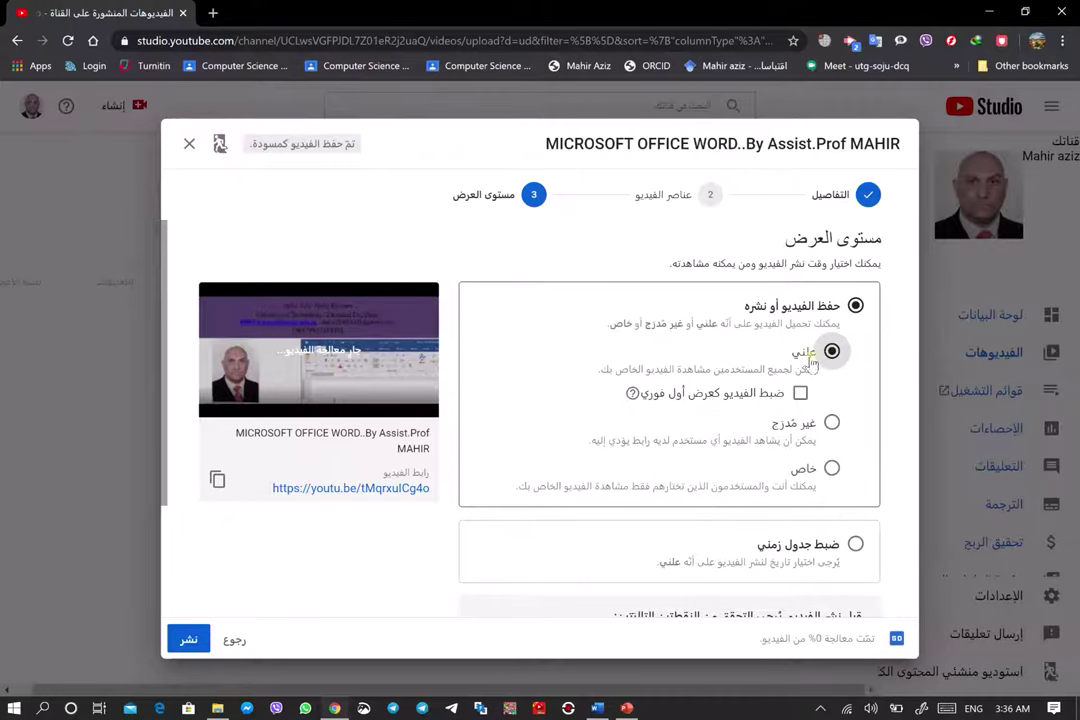
{"action": "scroll", "coordinate": [815, 370], "scroll_direction": "down", "scroll_amount": 3}
{"action": "scroll", "coordinate": [806, 316], "scroll_direction": "up", "scroll_amount": 3}
Leave visibility on Public and try publishing the video, twice
{"action": "scroll", "coordinate": [815, 345], "scroll_direction": "down", "scroll_amount": 3}
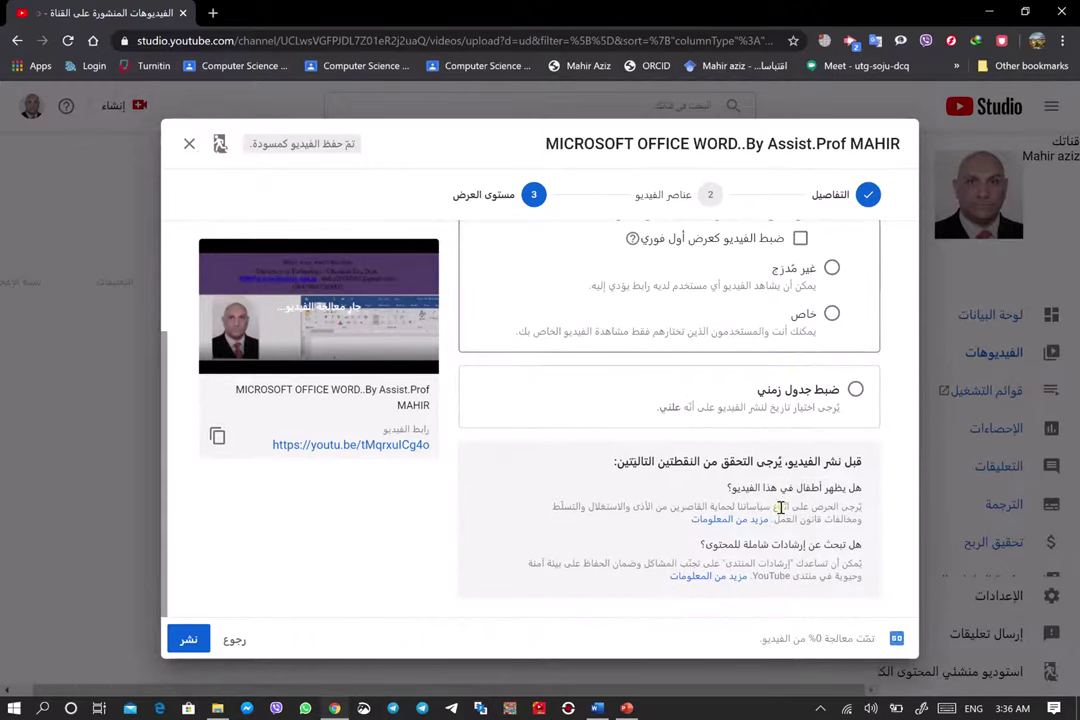
{"action": "scroll", "coordinate": [800, 450], "scroll_direction": "up", "scroll_amount": 1}
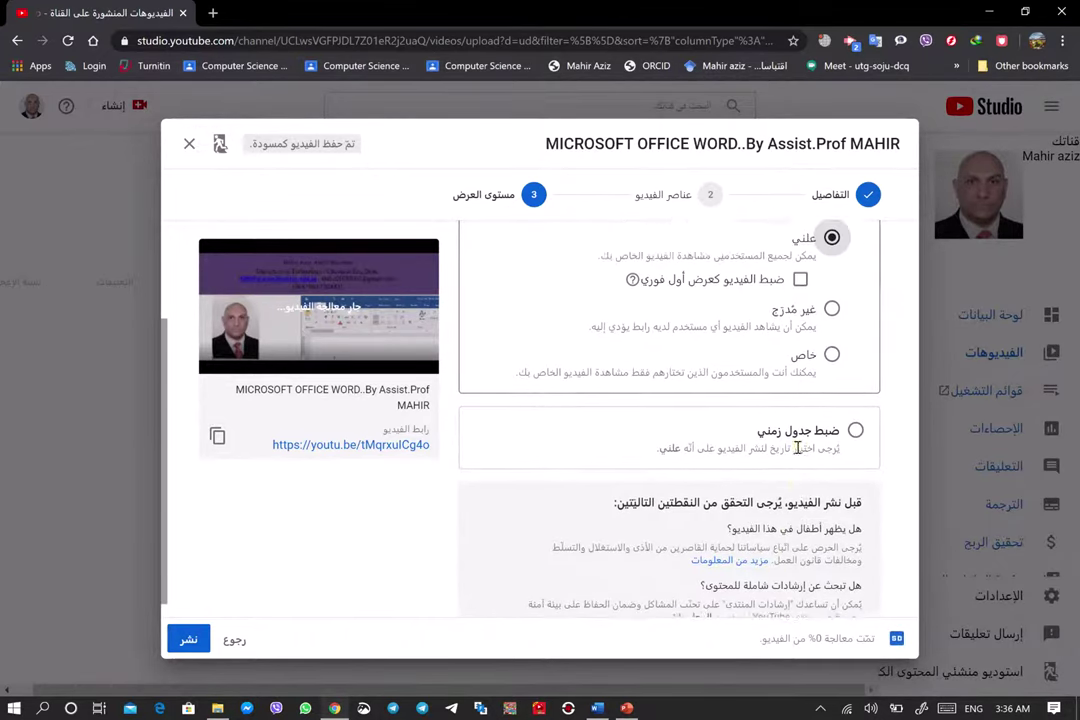
{"action": "scroll", "coordinate": [800, 455], "scroll_direction": "up", "scroll_amount": 2}
{"action": "scroll", "coordinate": [800, 458], "scroll_direction": "down", "scroll_amount": 3}
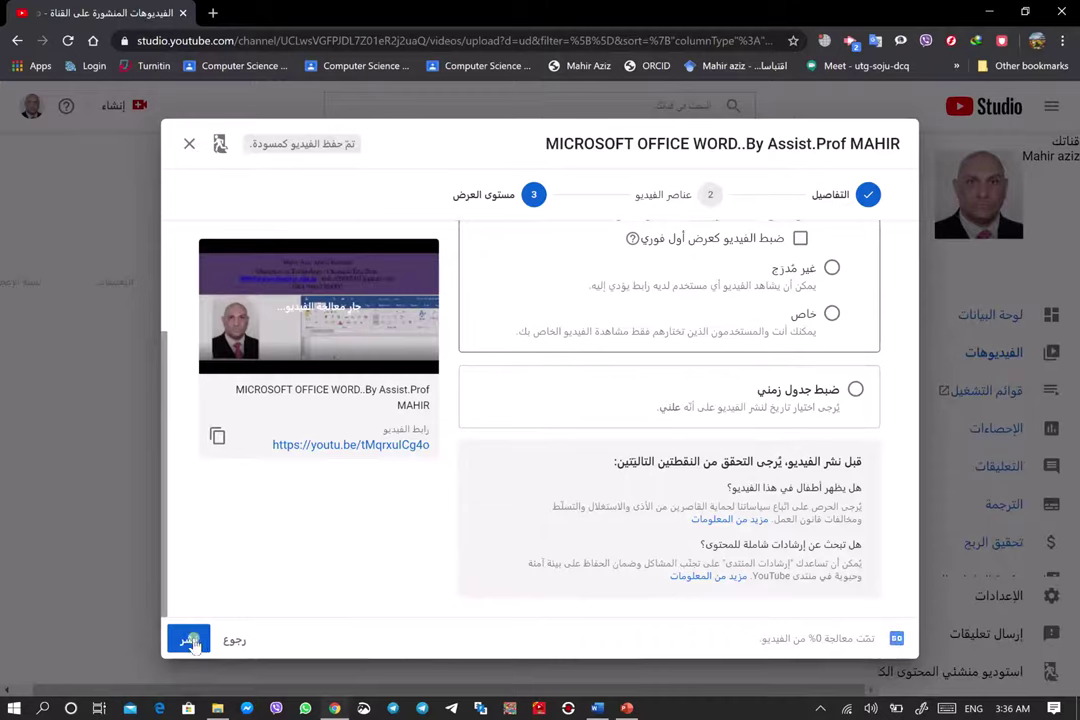
{"action": "left_click", "coordinate": [192, 642]}
{"action": "left_click", "coordinate": [186, 641]}
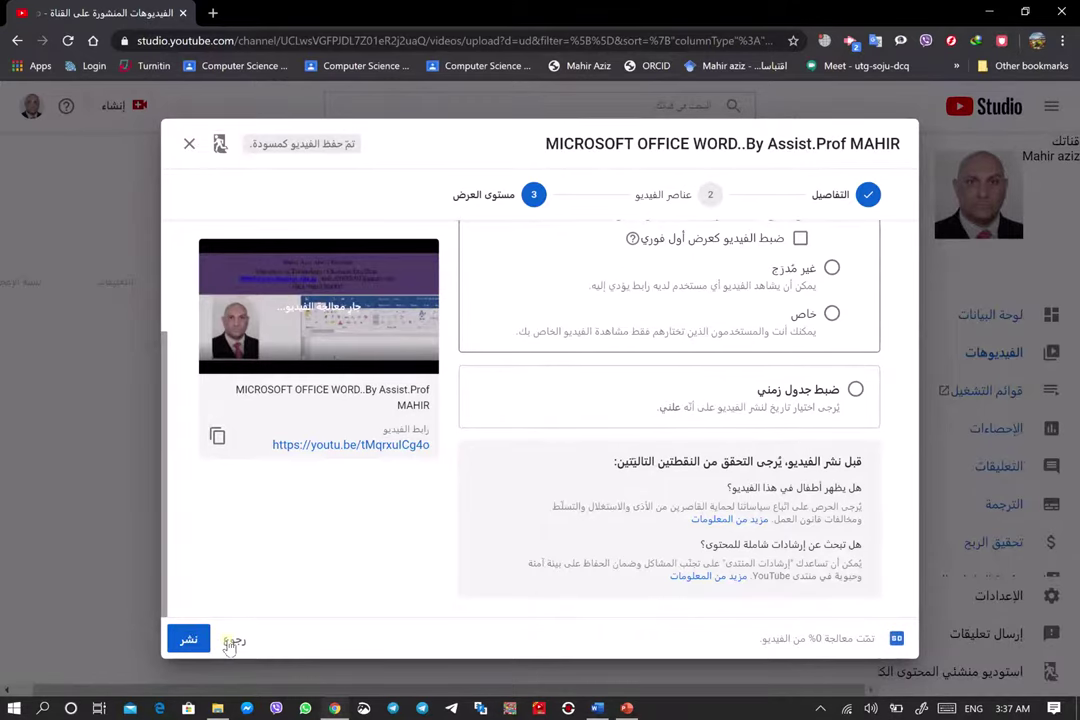
Back out of Visibility, close the upload as a draft, and open the Videos list
{"action": "left_click", "coordinate": [231, 641]}
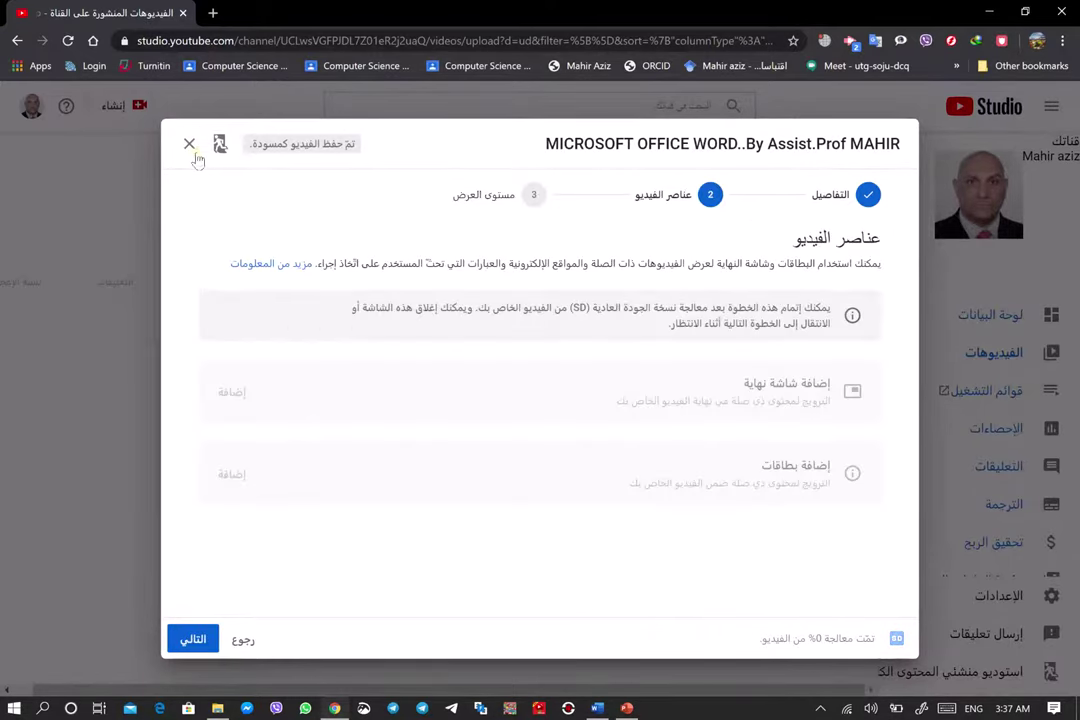
{"action": "left_click", "coordinate": [189, 144]}
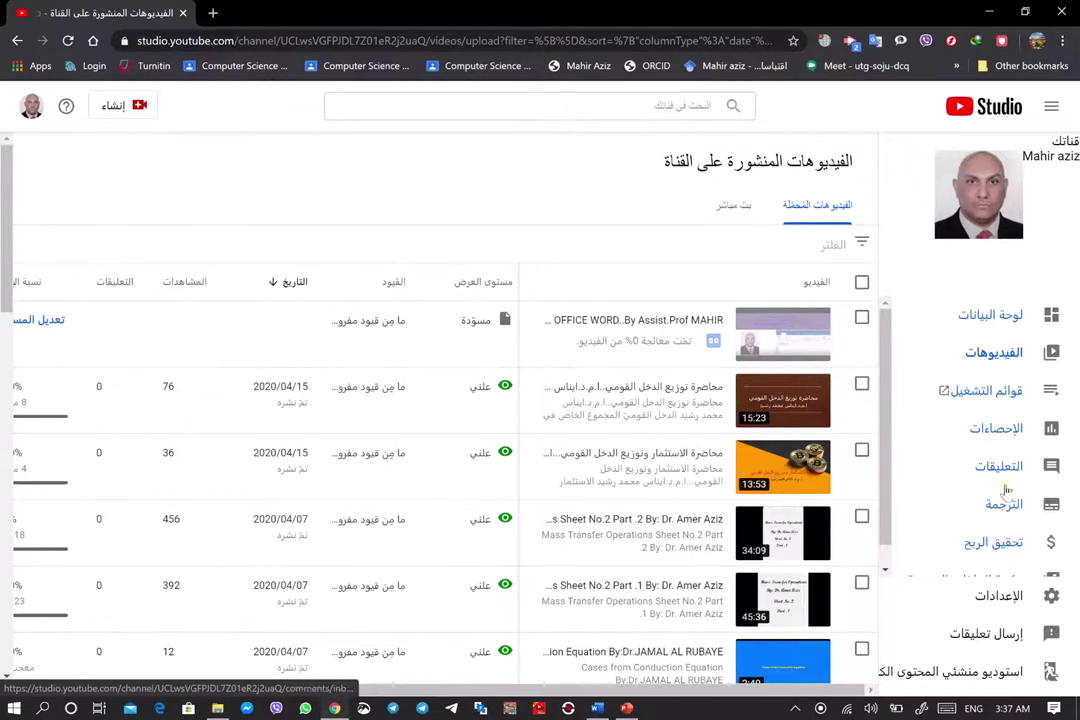
{"action": "left_click", "coordinate": [993, 356]}
{"action": "mouse_move", "coordinate": [655, 466]}
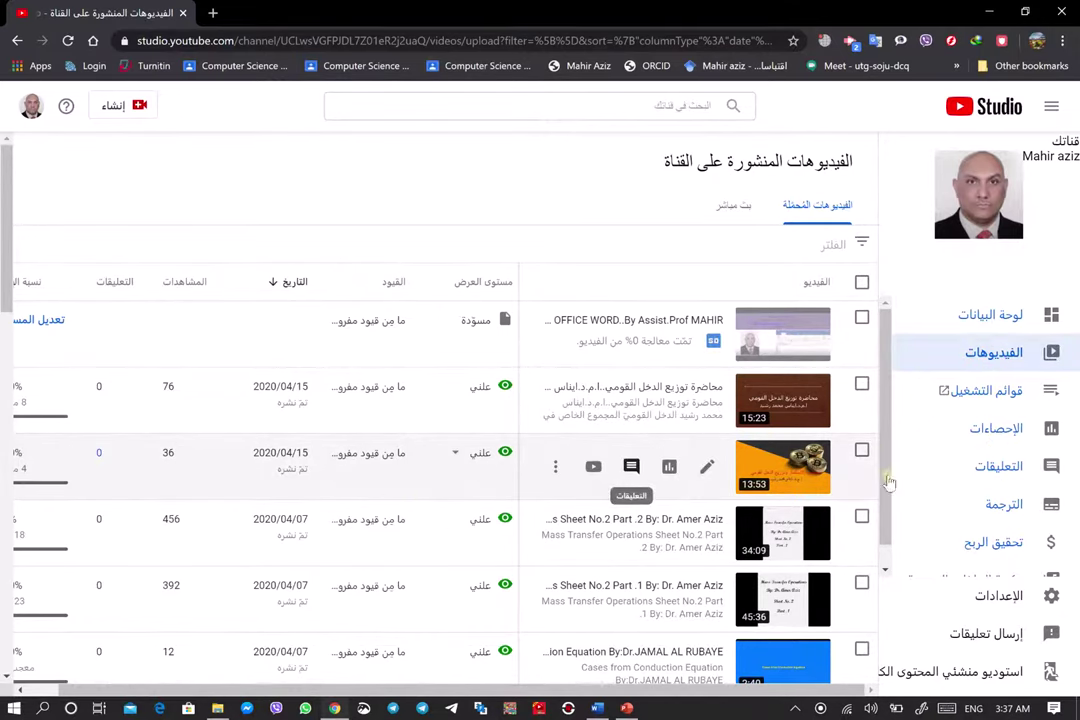
Scroll to the last row of the videos table to find the older Microsoft Office Word video
{"action": "left_click", "coordinate": [885, 568]}
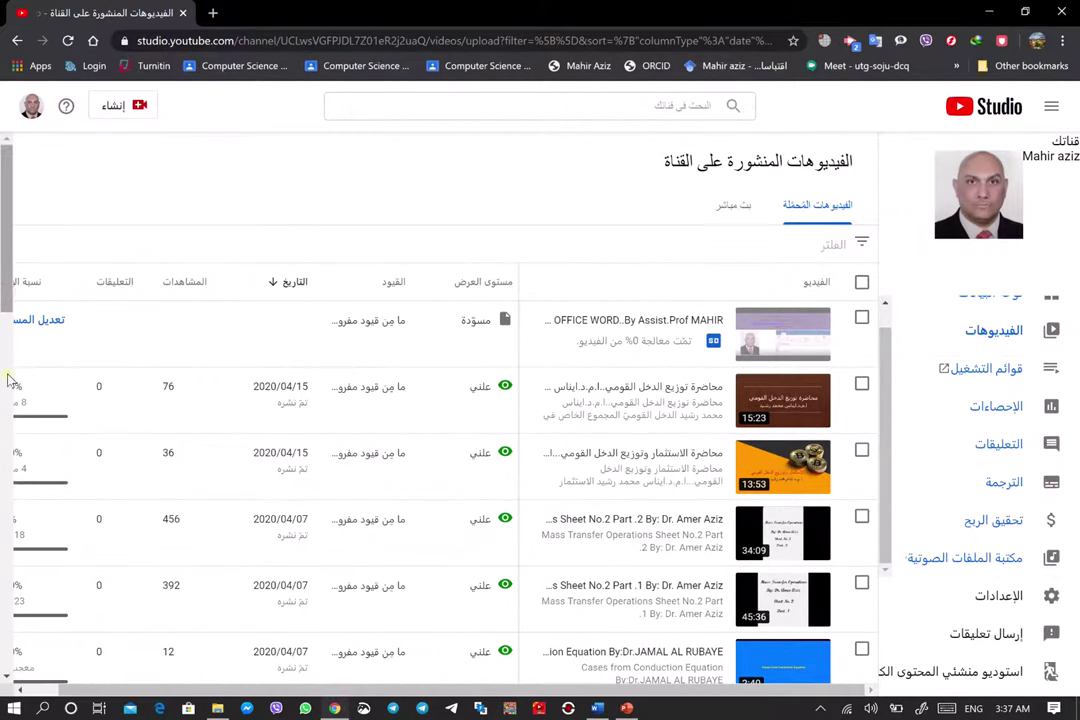
{"action": "scroll", "coordinate": [8, 380], "scroll_direction": "down", "scroll_amount": 3}
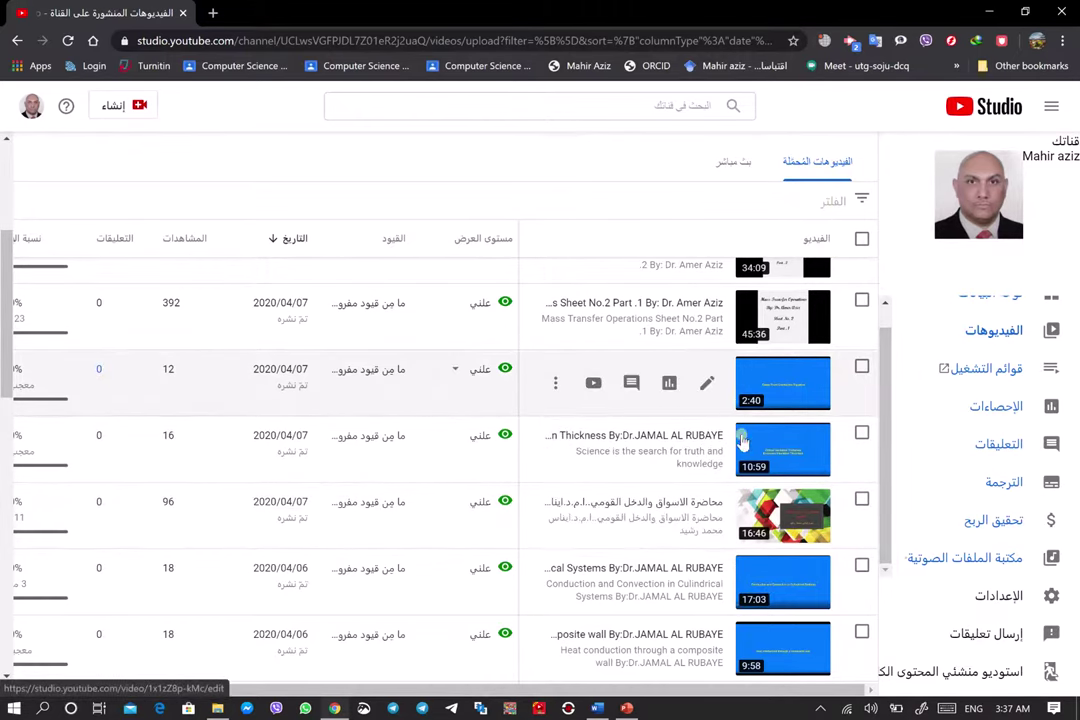
{"action": "left_click_drag", "start_coordinate": [885, 506], "coordinate": [893, 576]}
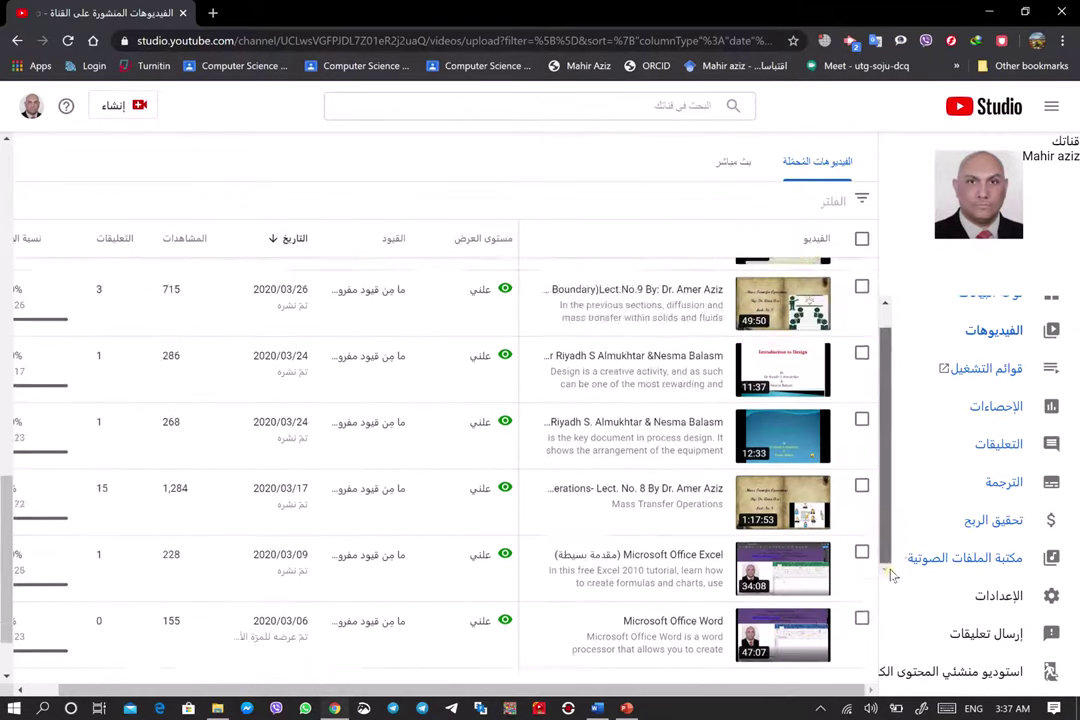
{"action": "scroll", "coordinate": [893, 576], "scroll_direction": "down", "scroll_amount": 2}
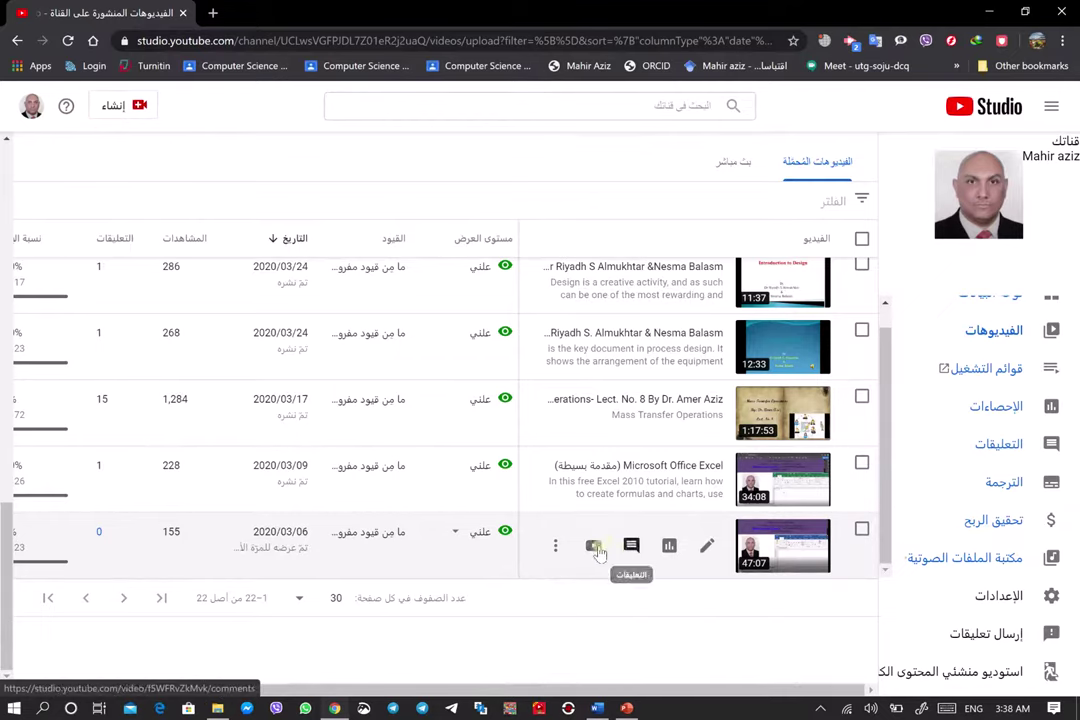
Copy the published Microsoft Office Word video's watch-page URL, then close that tab
{"action": "left_click", "coordinate": [595, 548]}
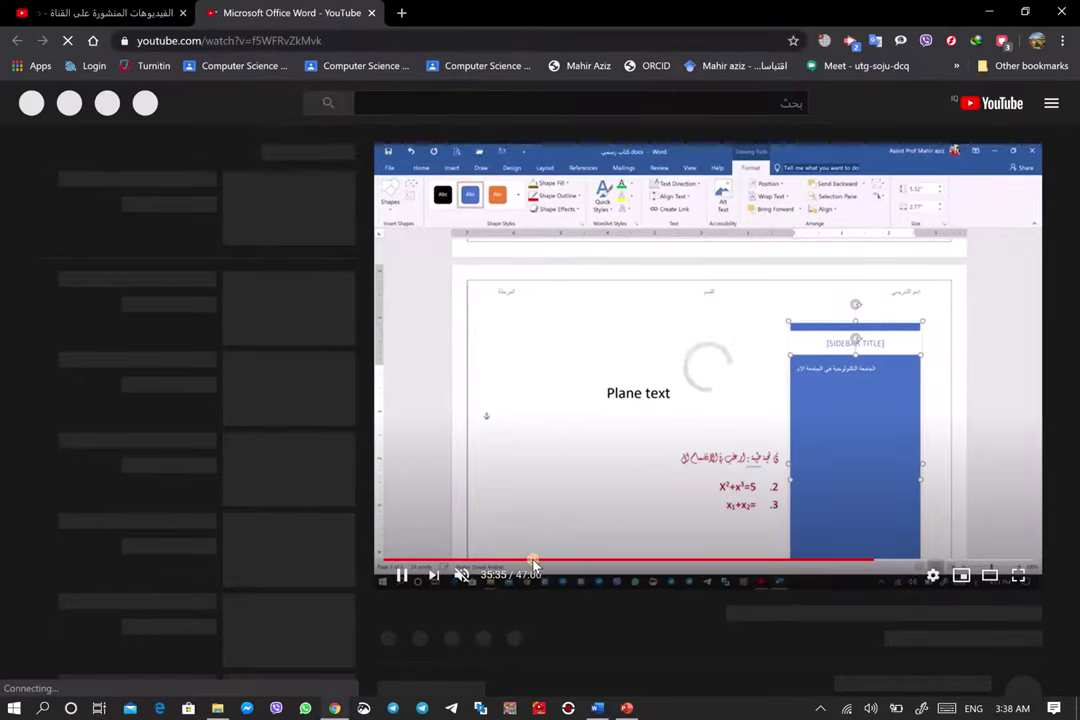
{"action": "left_click", "coordinate": [330, 40]}
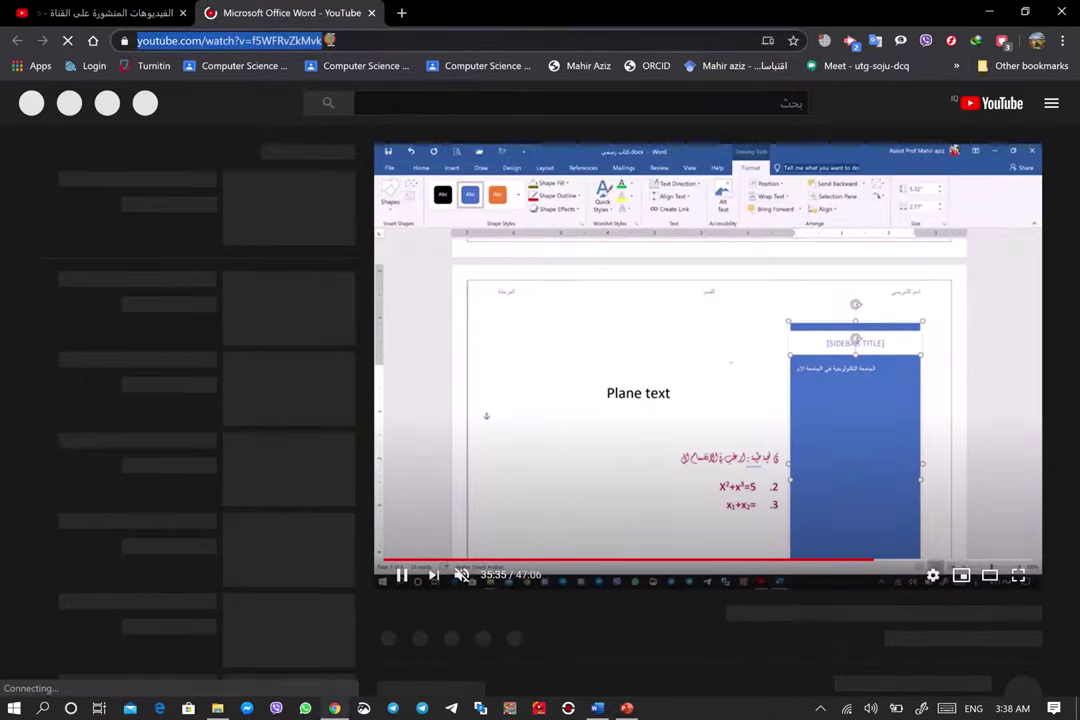
{"action": "right_click", "coordinate": [275, 46]}
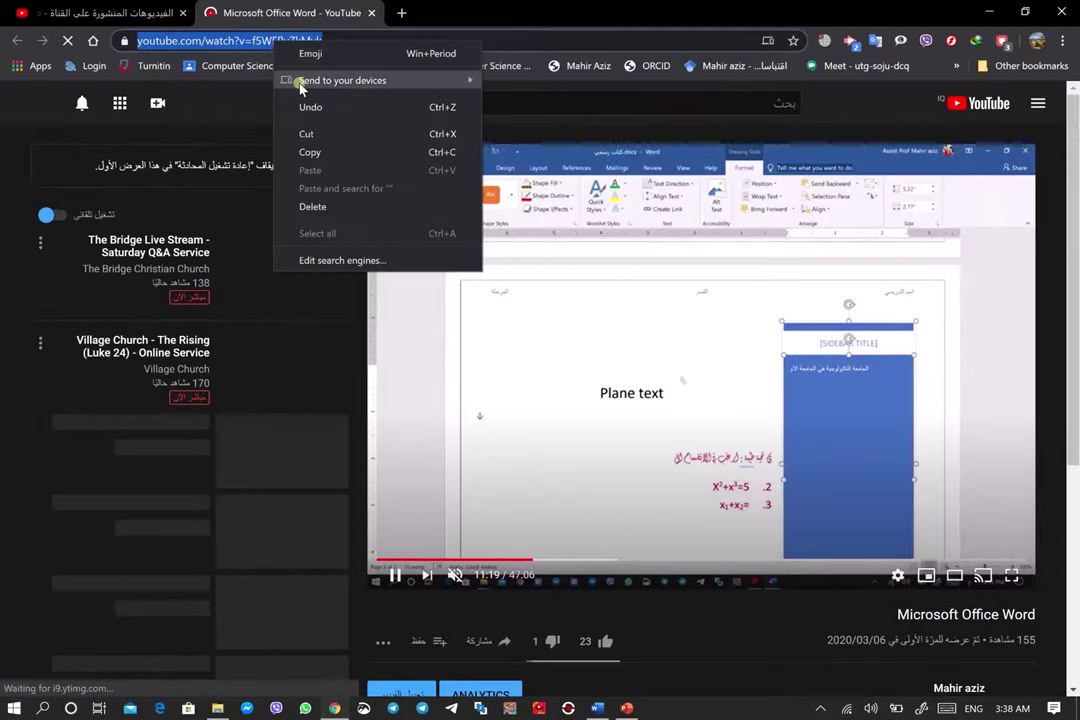
{"action": "left_click", "coordinate": [312, 151]}
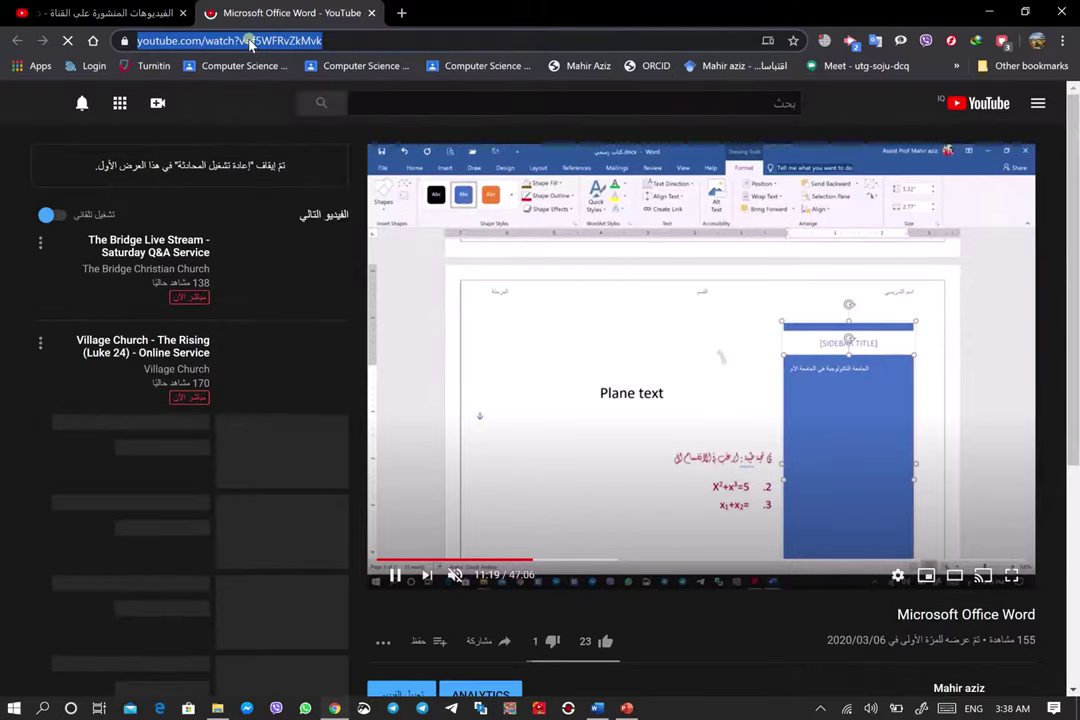
{"action": "left_click", "coordinate": [370, 13]}
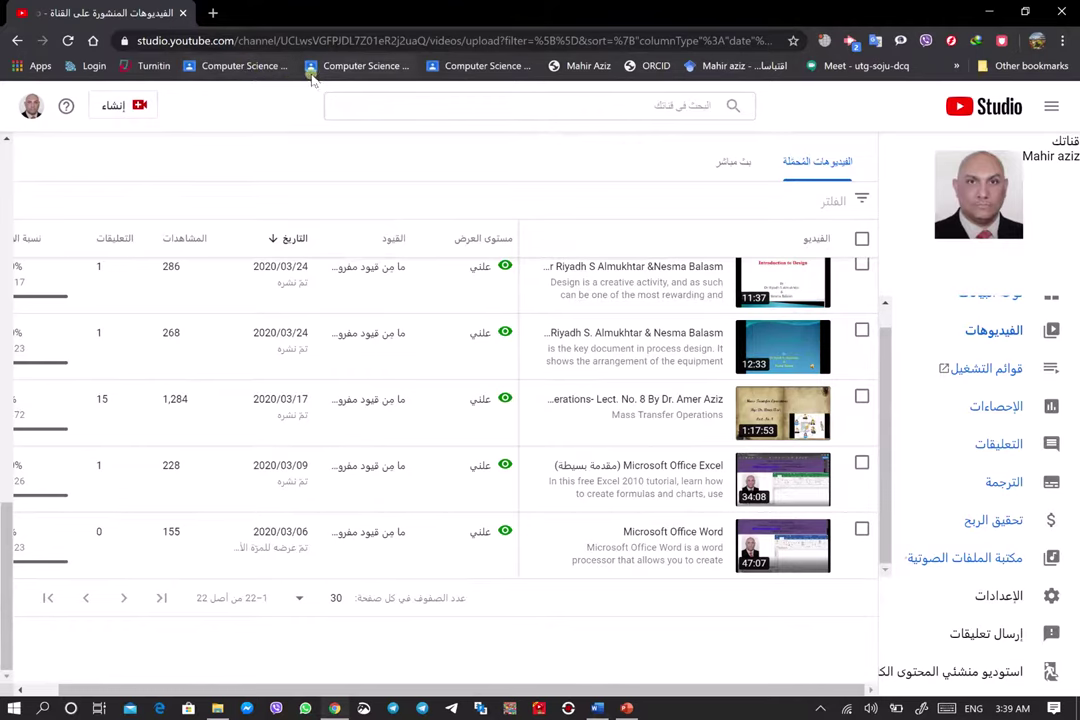
Open the Computer Science class in a new tab and create a Material from Classwork
{"action": "right_click", "coordinate": [250, 72]}
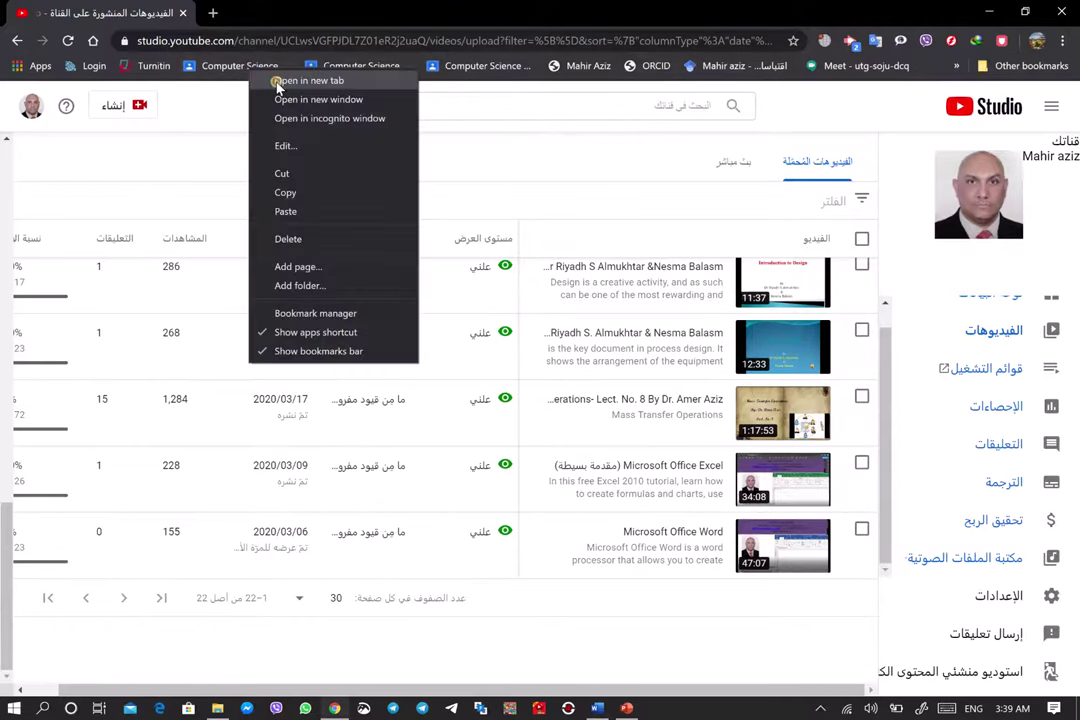
{"action": "left_click", "coordinate": [275, 80]}
{"action": "left_click", "coordinate": [262, 13]}
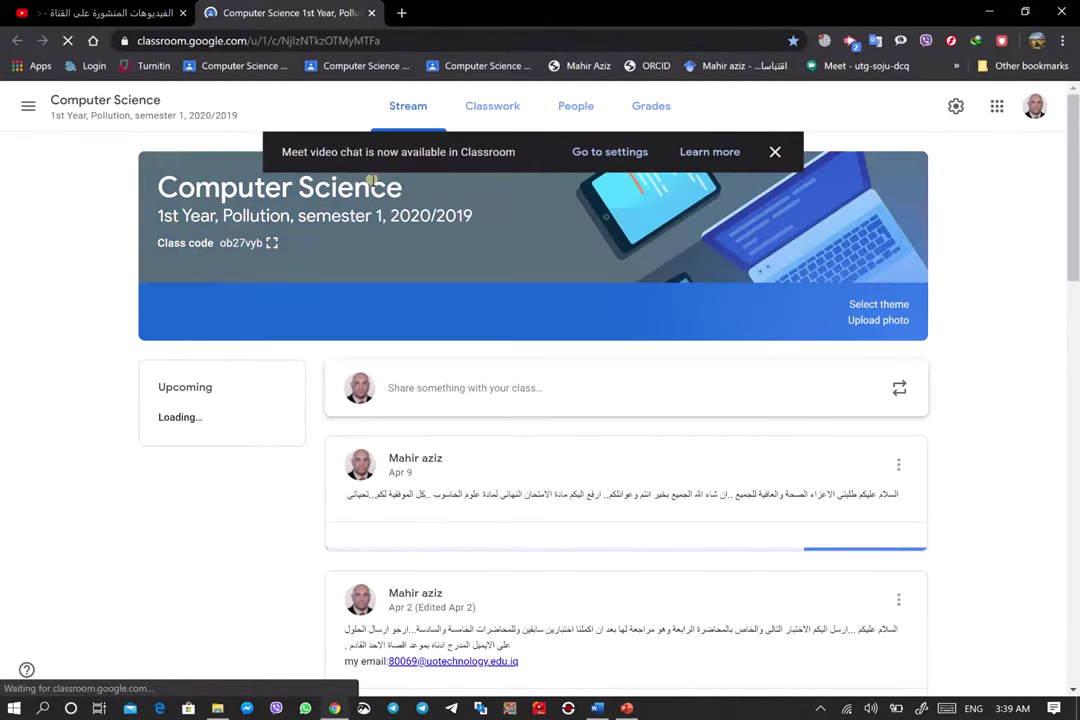
{"action": "left_click", "coordinate": [481, 115]}
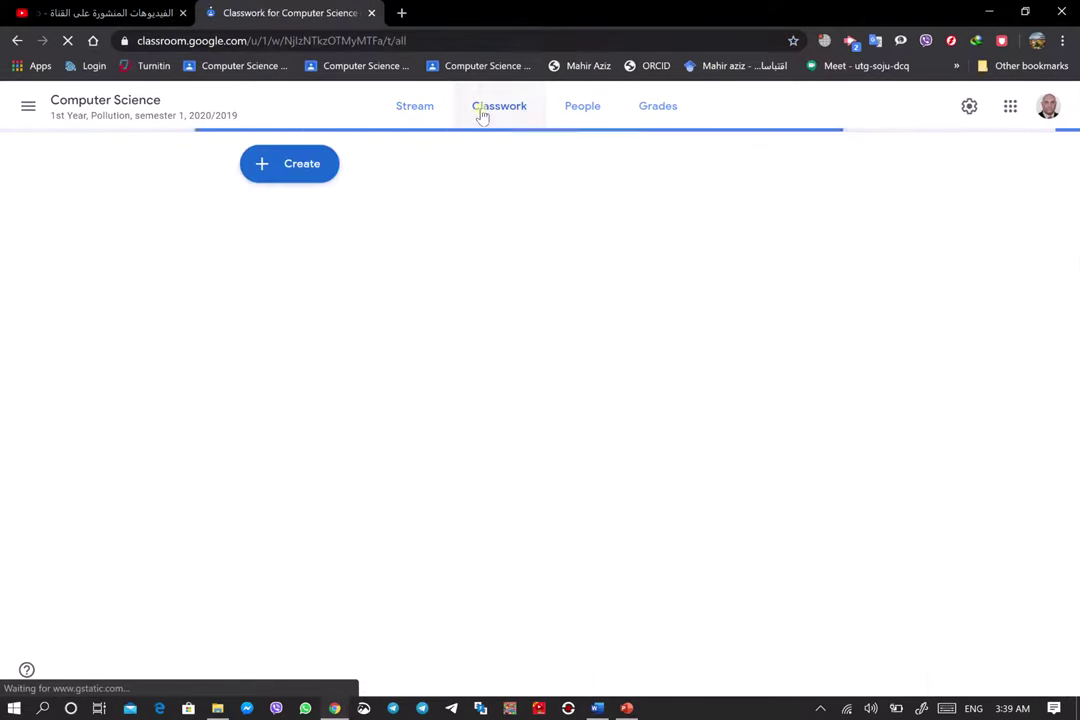
{"action": "left_click", "coordinate": [306, 166]}
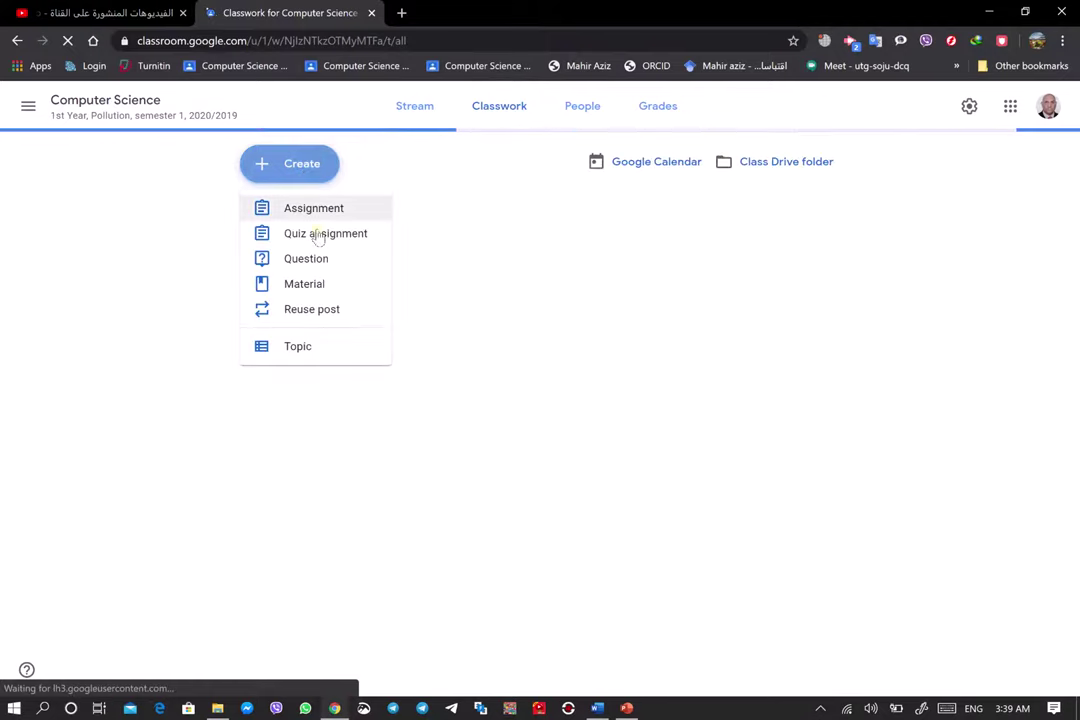
{"action": "left_click", "coordinate": [304, 284]}
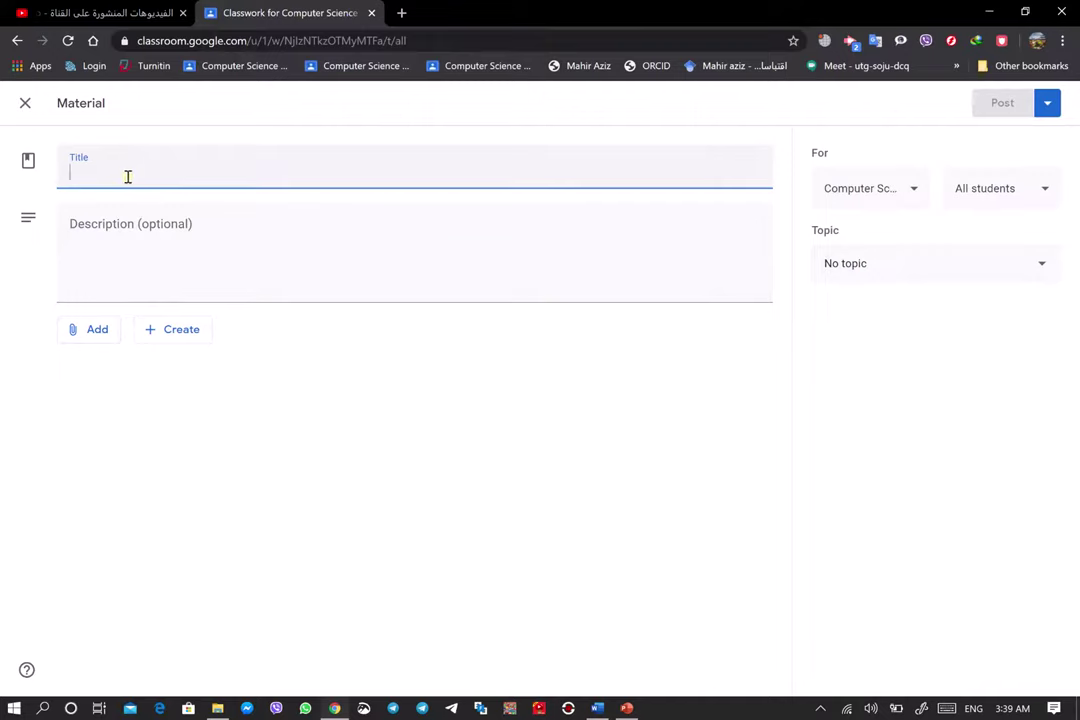
Give the new material the title TEST1 and description test
{"action": "type", "text": "M"}
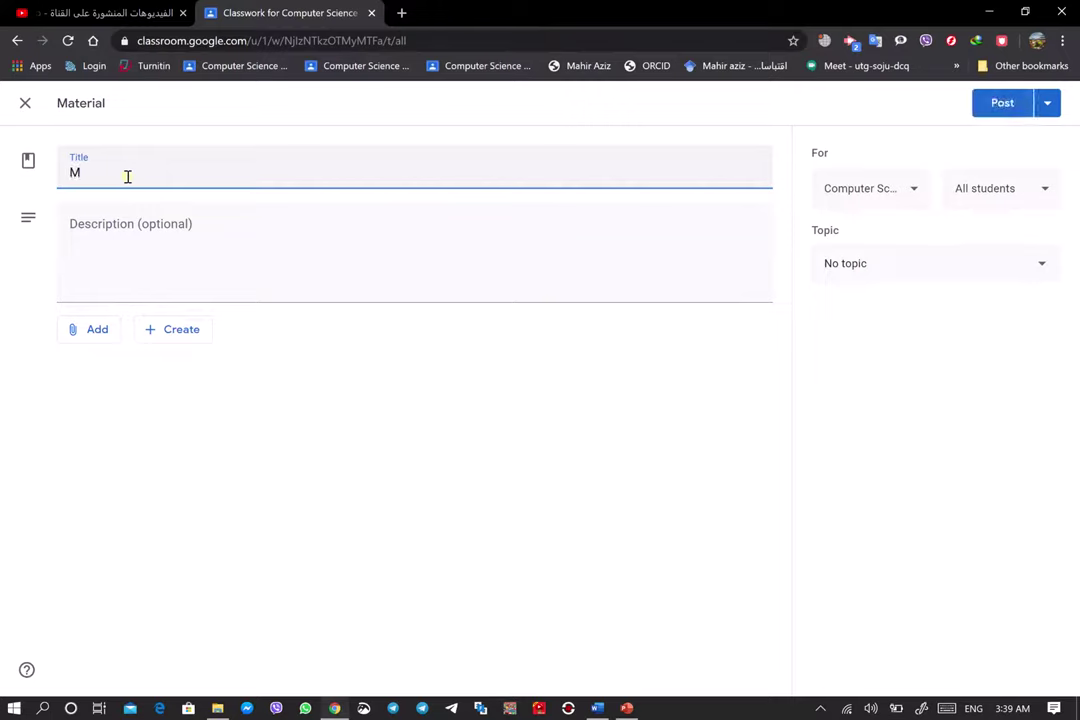
{"action": "left_click", "coordinate": [119, 288]}
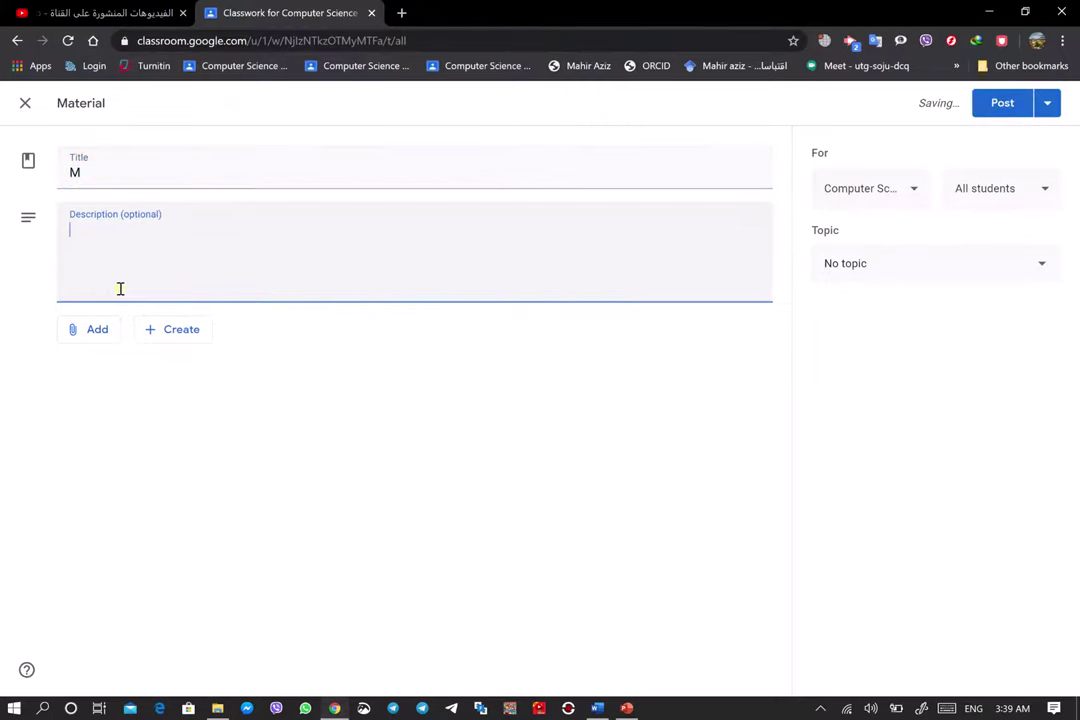
{"action": "type", "text": "N"}
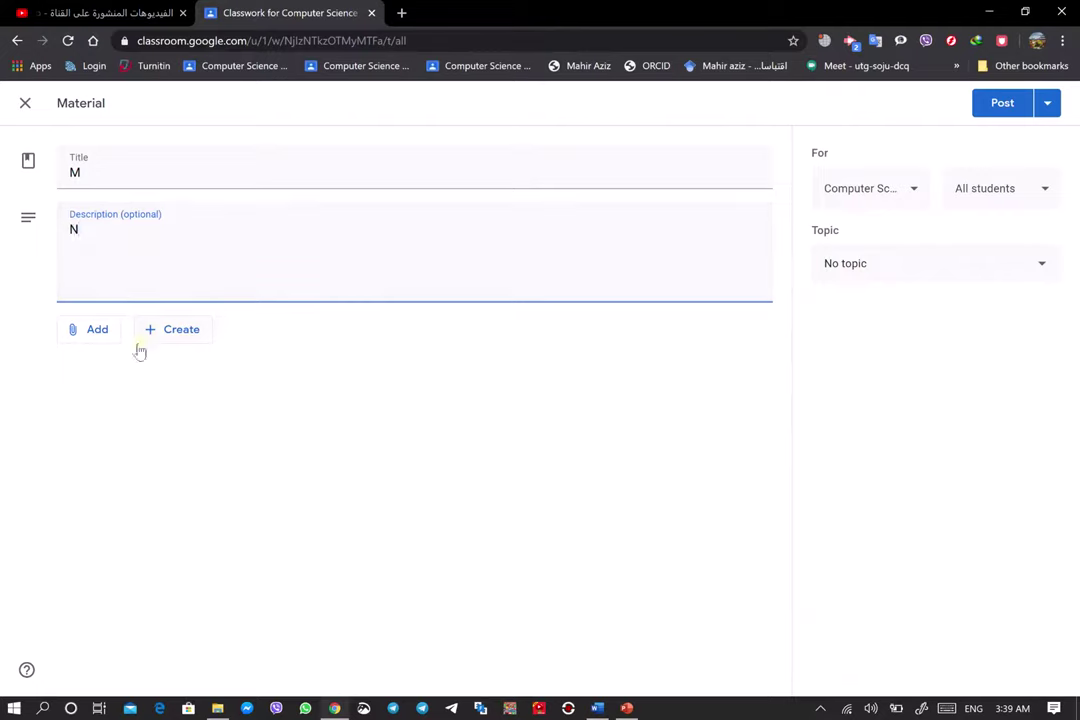
{"action": "double_click", "coordinate": [83, 170]}
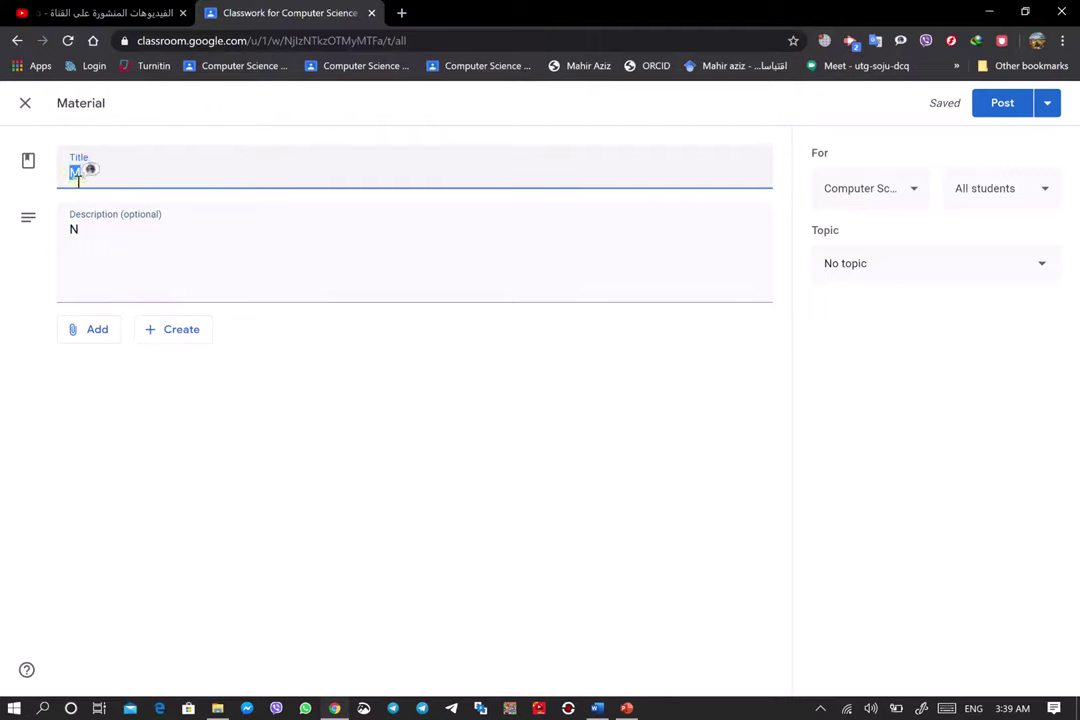
{"action": "type", "text": "TEST1"}
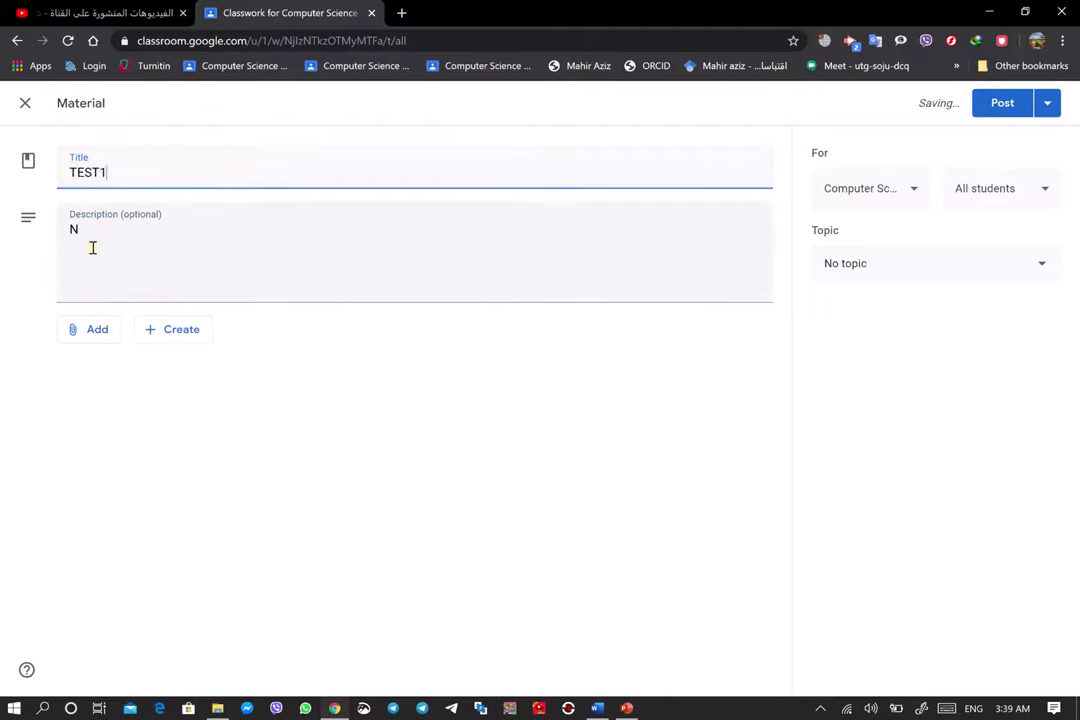
{"action": "left_click", "coordinate": [84, 228]}
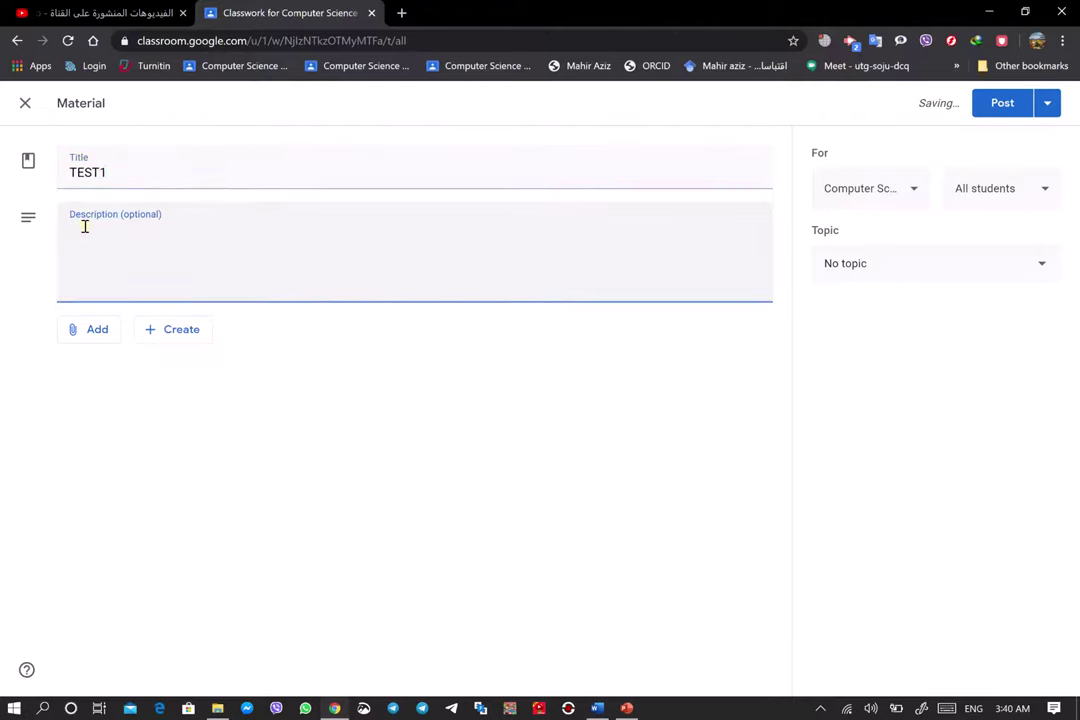
{"action": "type", "text": "test"}
Attach the Microsoft Office Word video via its pasted YouTube URL and post the material
{"action": "left_click", "coordinate": [92, 333]}
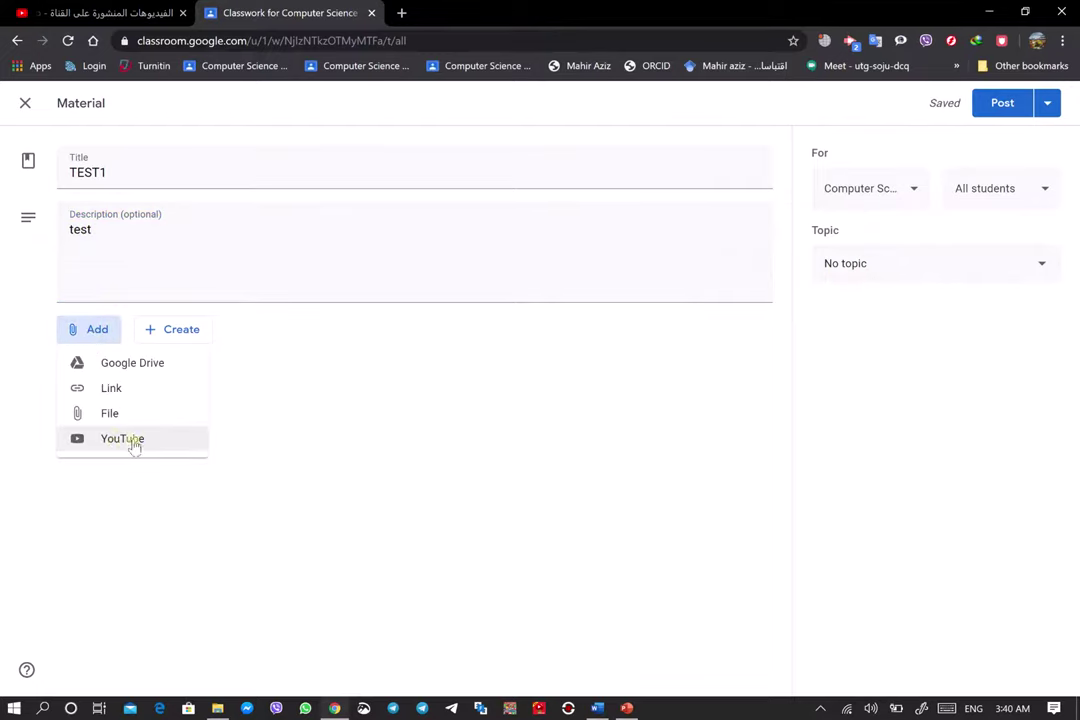
{"action": "left_click", "coordinate": [116, 440]}
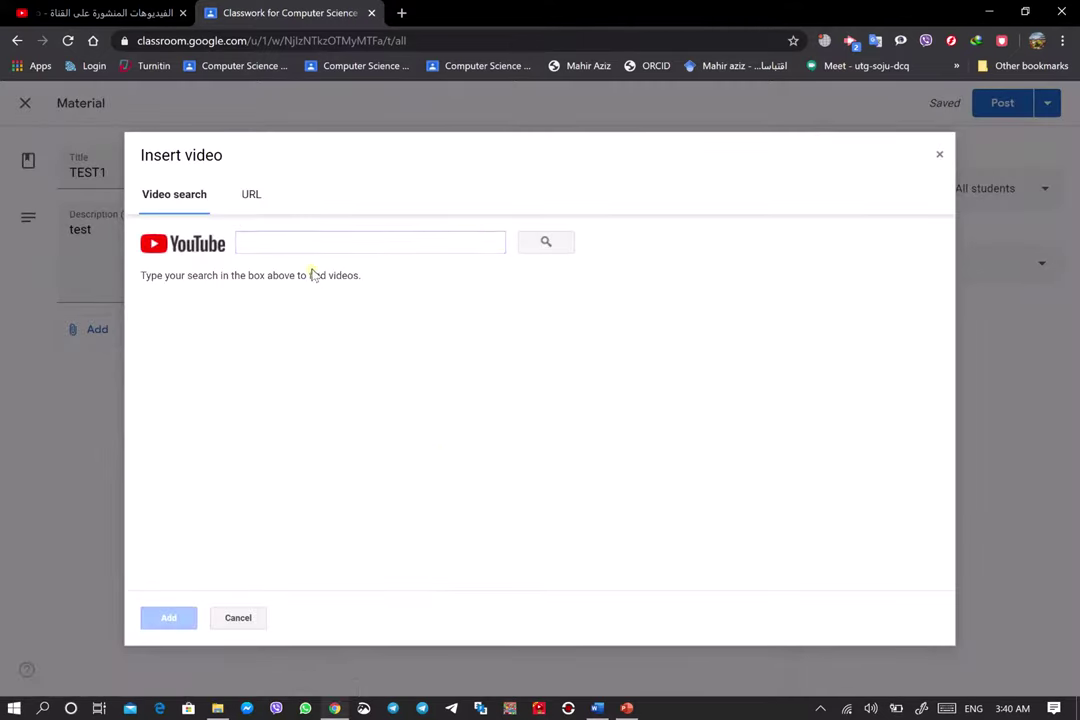
{"action": "left_click", "coordinate": [319, 243]}
{"action": "right_click", "coordinate": [319, 243]}
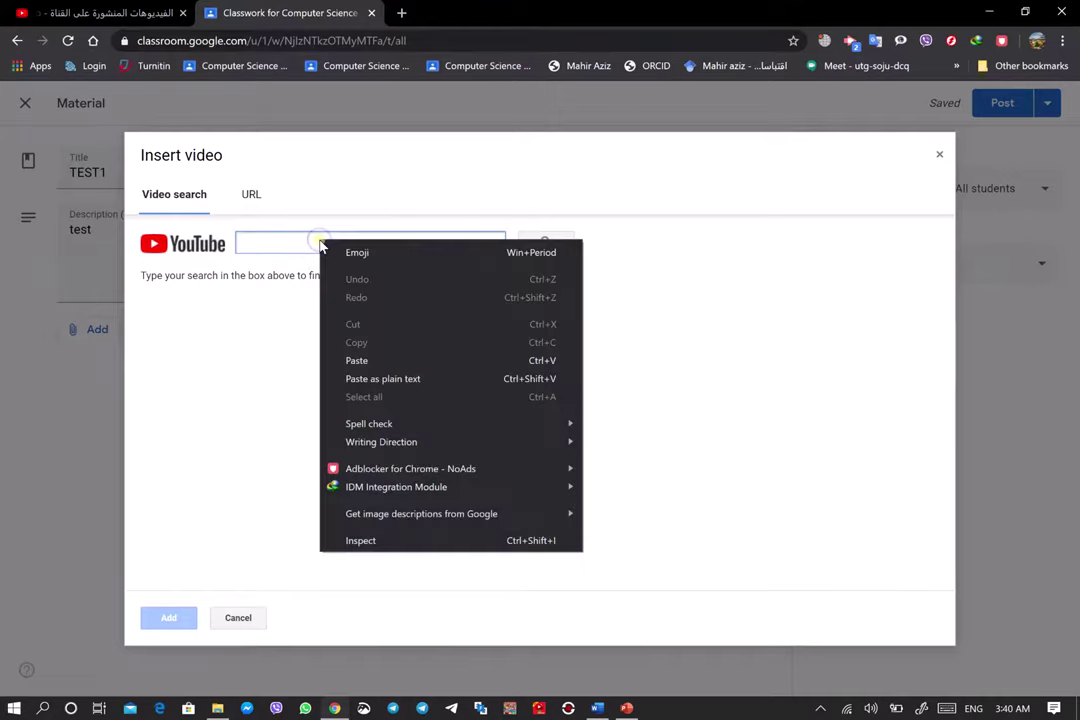
{"action": "left_click", "coordinate": [359, 360]}
{"action": "left_click", "coordinate": [550, 249]}
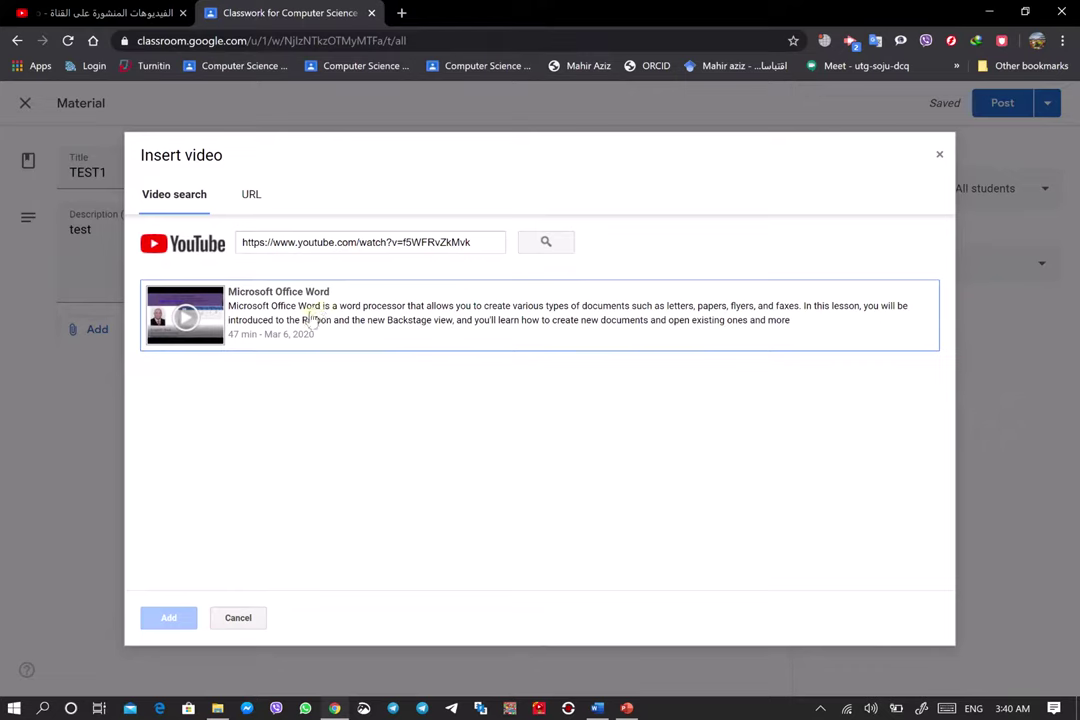
{"action": "left_click", "coordinate": [367, 312]}
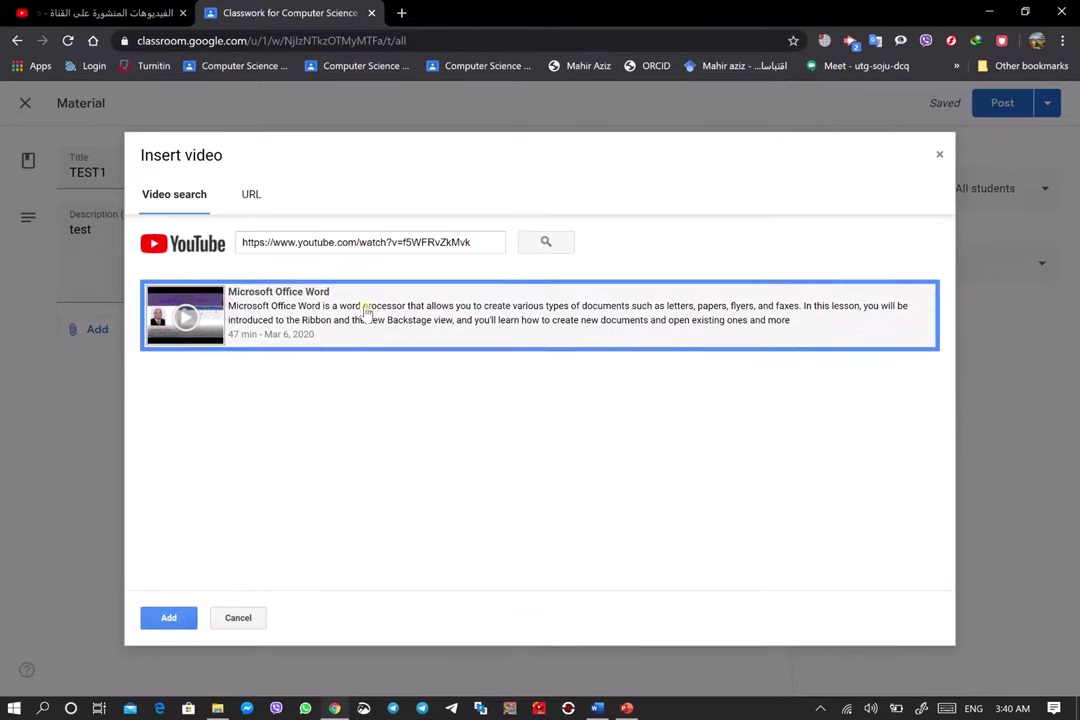
{"action": "left_click", "coordinate": [178, 617]}
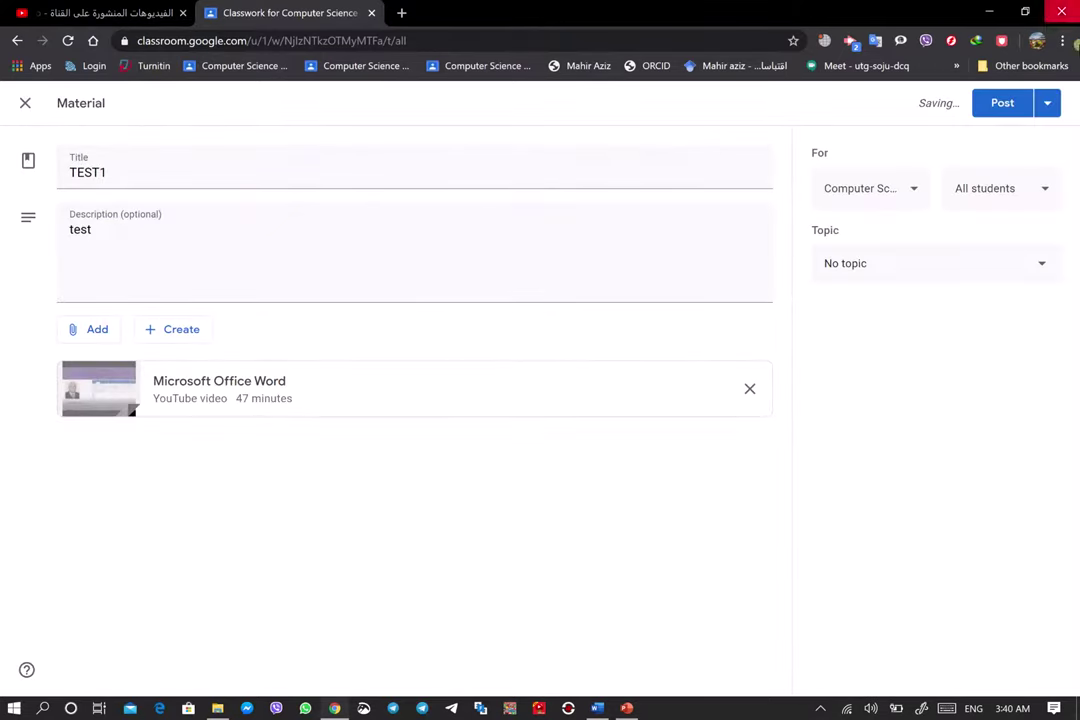
{"action": "left_click", "coordinate": [1000, 105]}
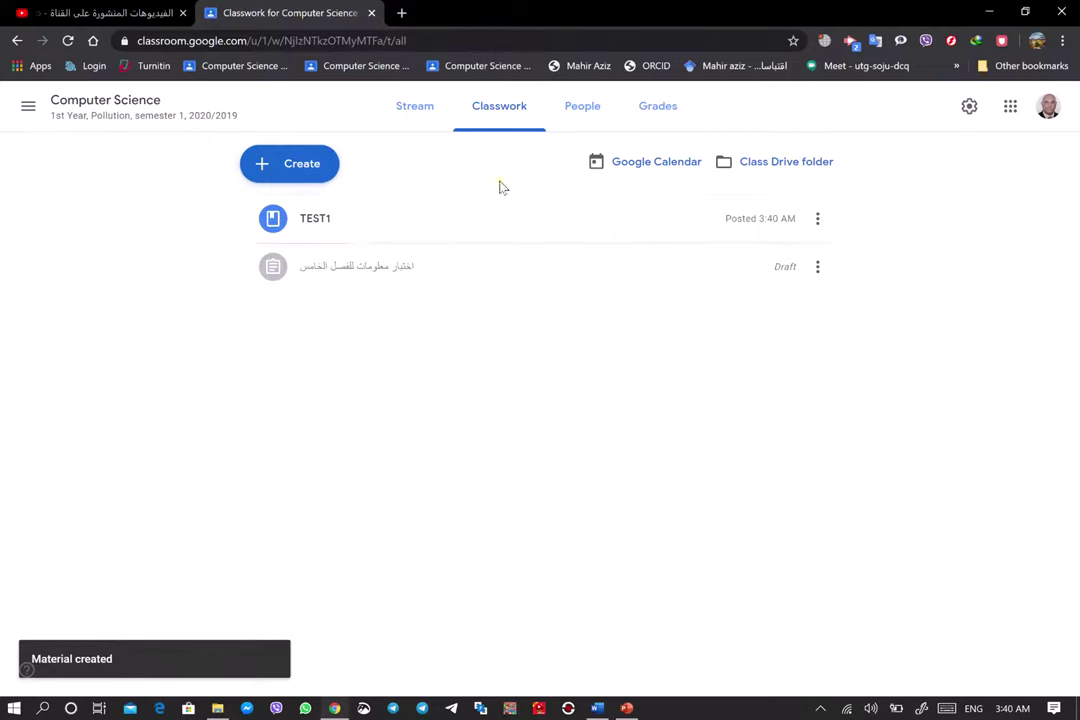
Expand TEST1 and open its attached Microsoft Office Word video in the preview
{"action": "left_click", "coordinate": [304, 226]}
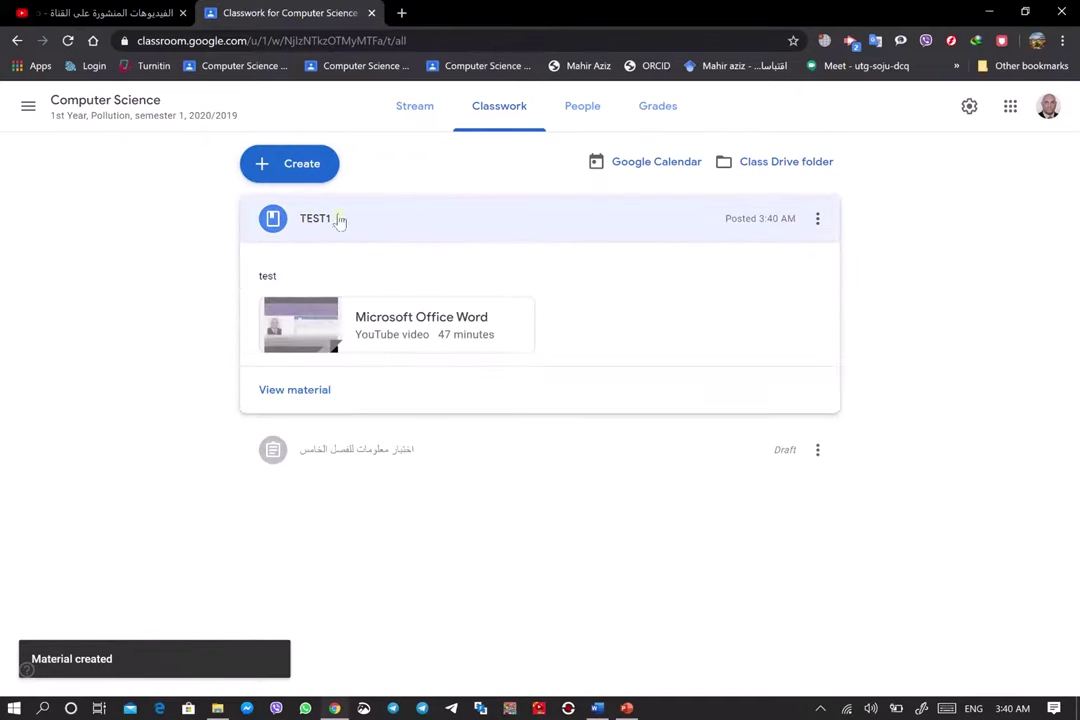
{"action": "left_click", "coordinate": [384, 320]}
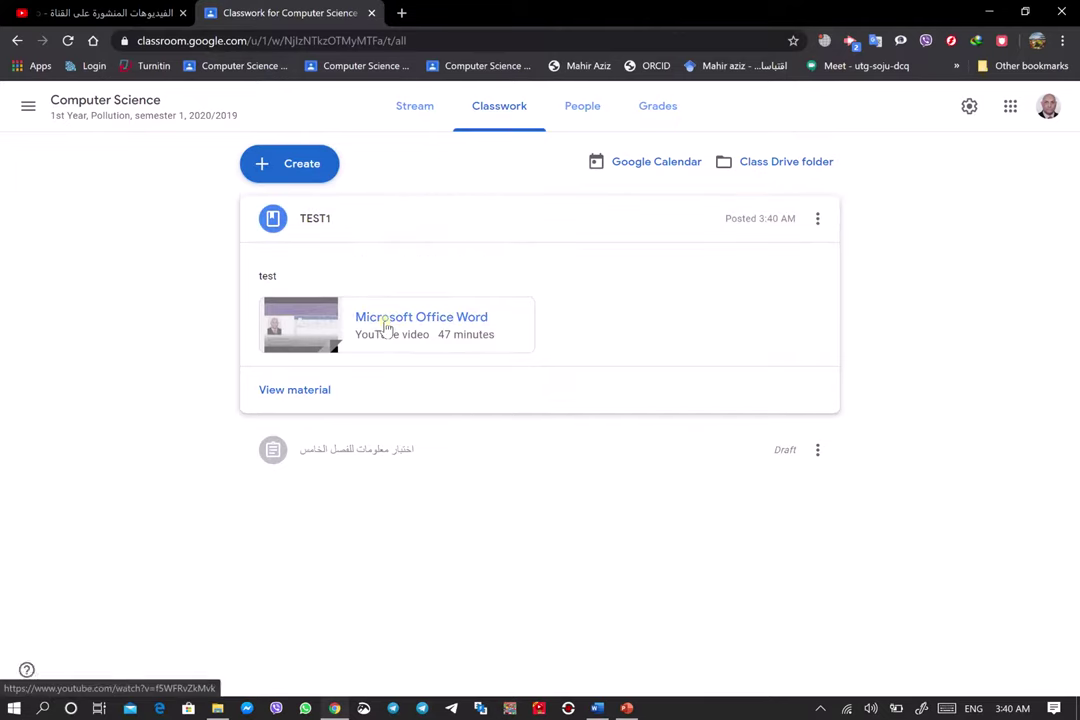
{"action": "left_click", "coordinate": [306, 326]}
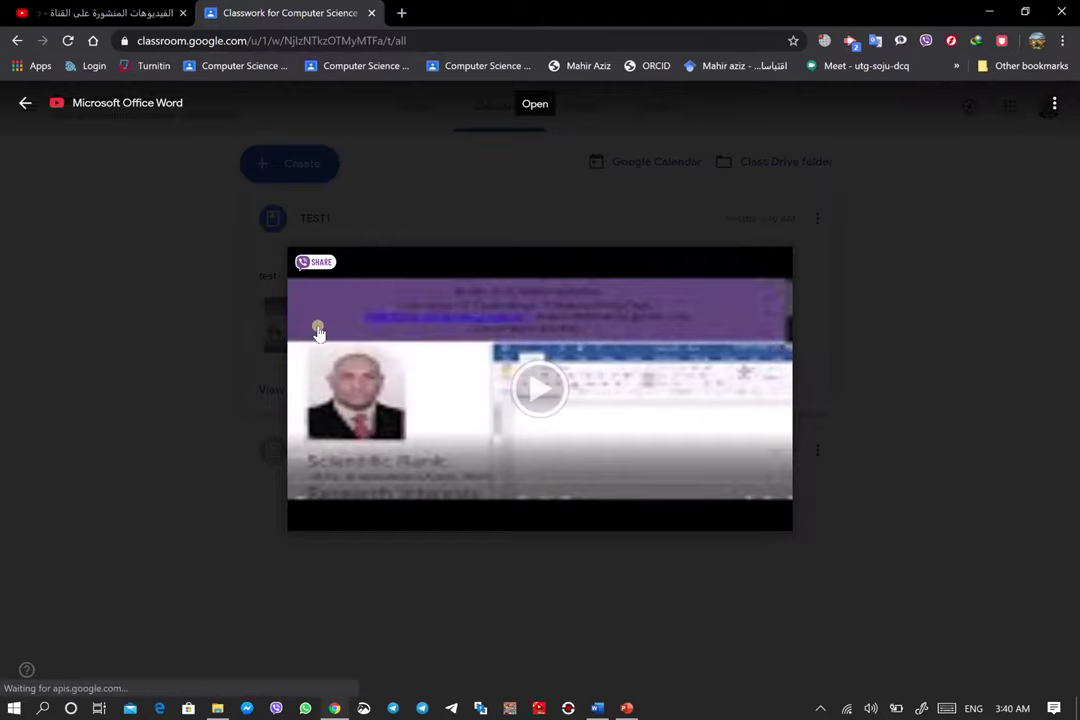
Play the video with sound, rewind it, then close the preview overlay
{"action": "left_click", "coordinate": [545, 396]}
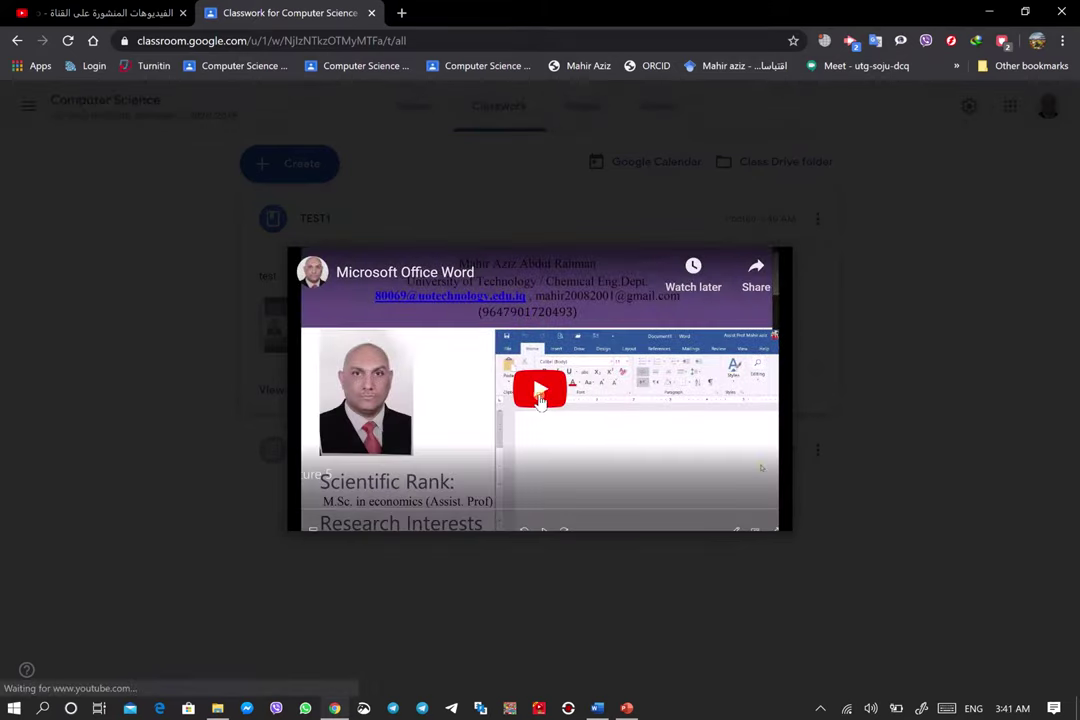
{"action": "left_click", "coordinate": [539, 397]}
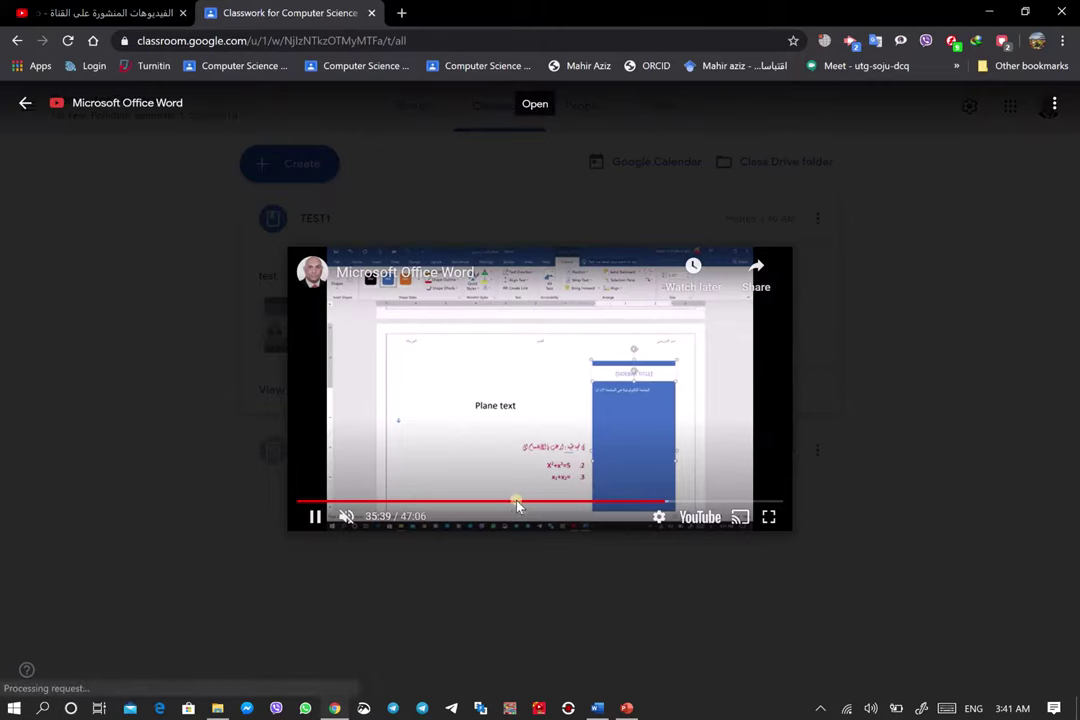
{"action": "left_click", "coordinate": [346, 516]}
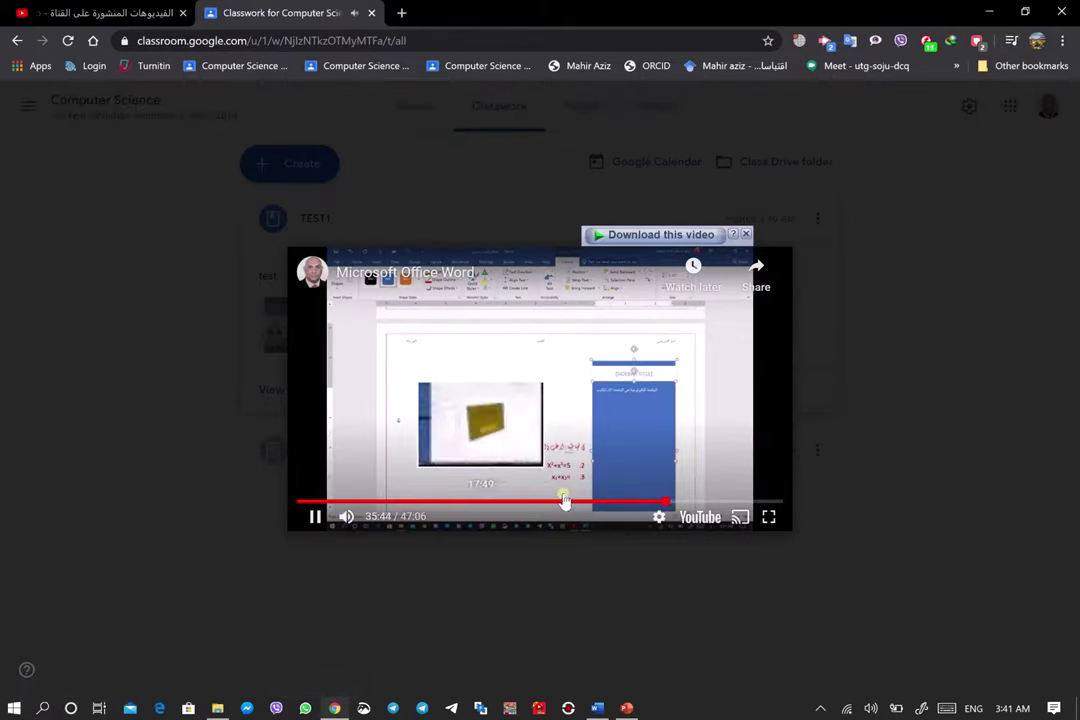
{"action": "left_click", "coordinate": [470, 499]}
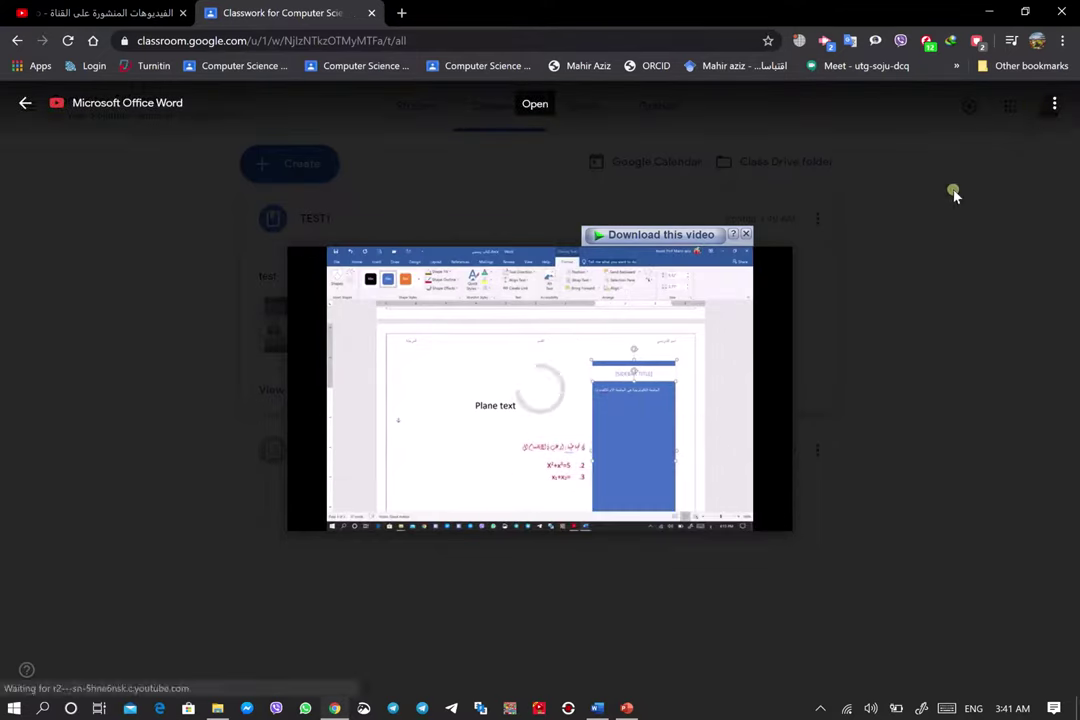
{"action": "left_click", "coordinate": [916, 185]}
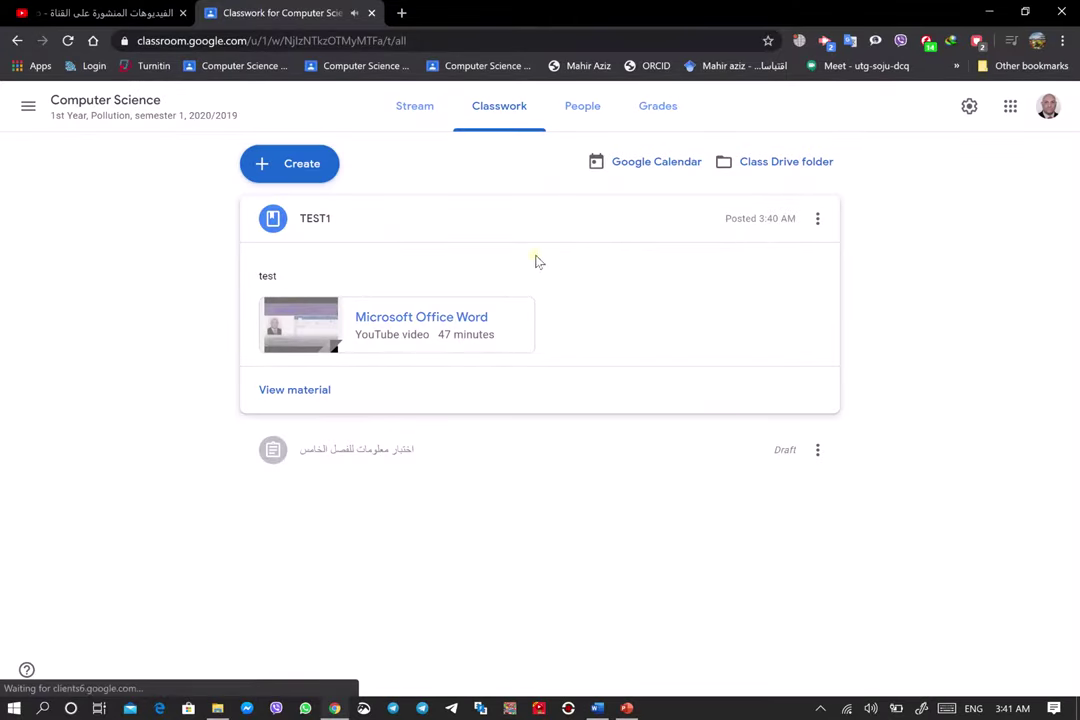
Open moodle.docx from the mahir › moodle folder and maximize it in Word
{"action": "left_click", "coordinate": [988, 10]}
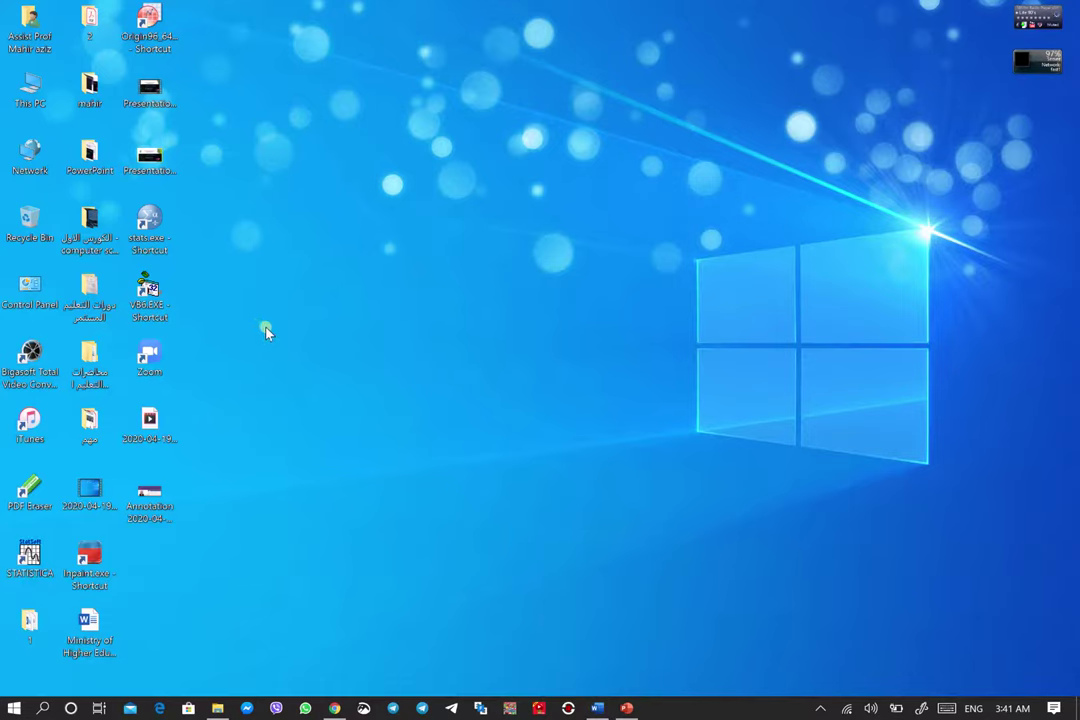
{"action": "left_click", "coordinate": [217, 708]}
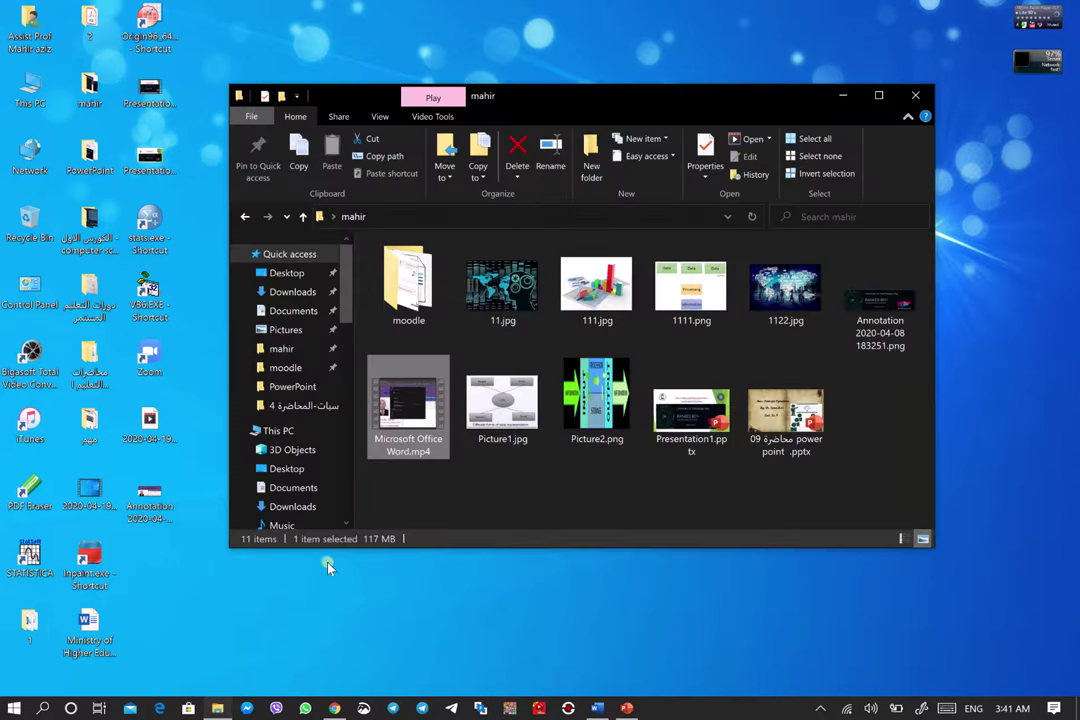
{"action": "double_click", "coordinate": [408, 292]}
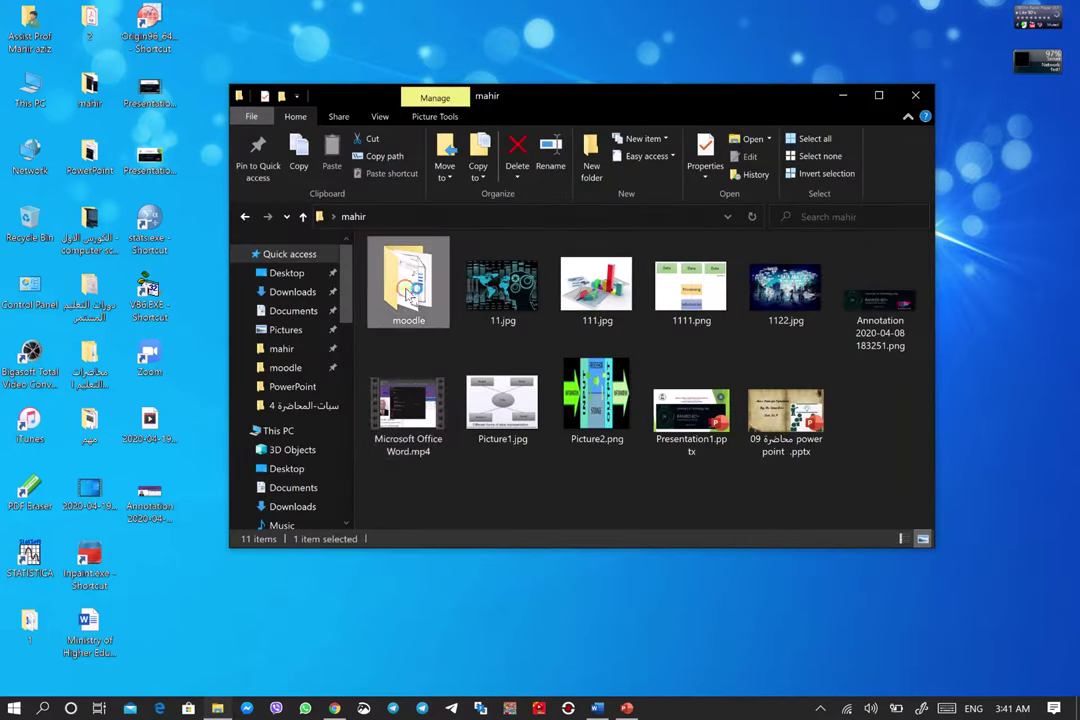
{"action": "left_click", "coordinate": [414, 383]}
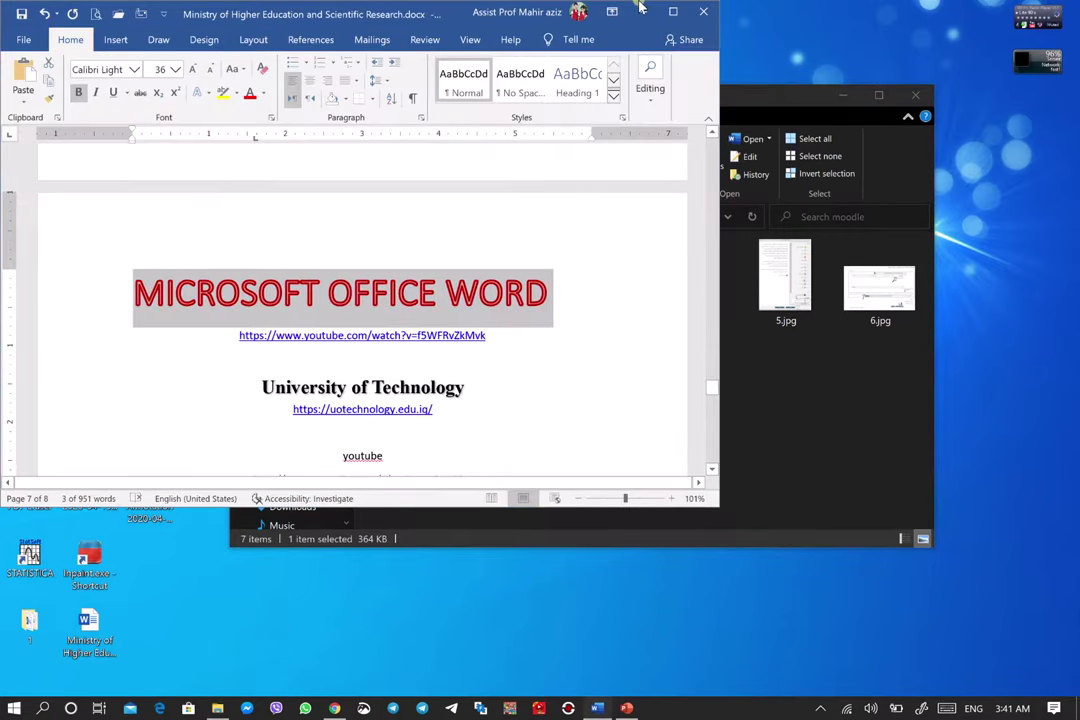
{"action": "left_click", "coordinate": [678, 14]}
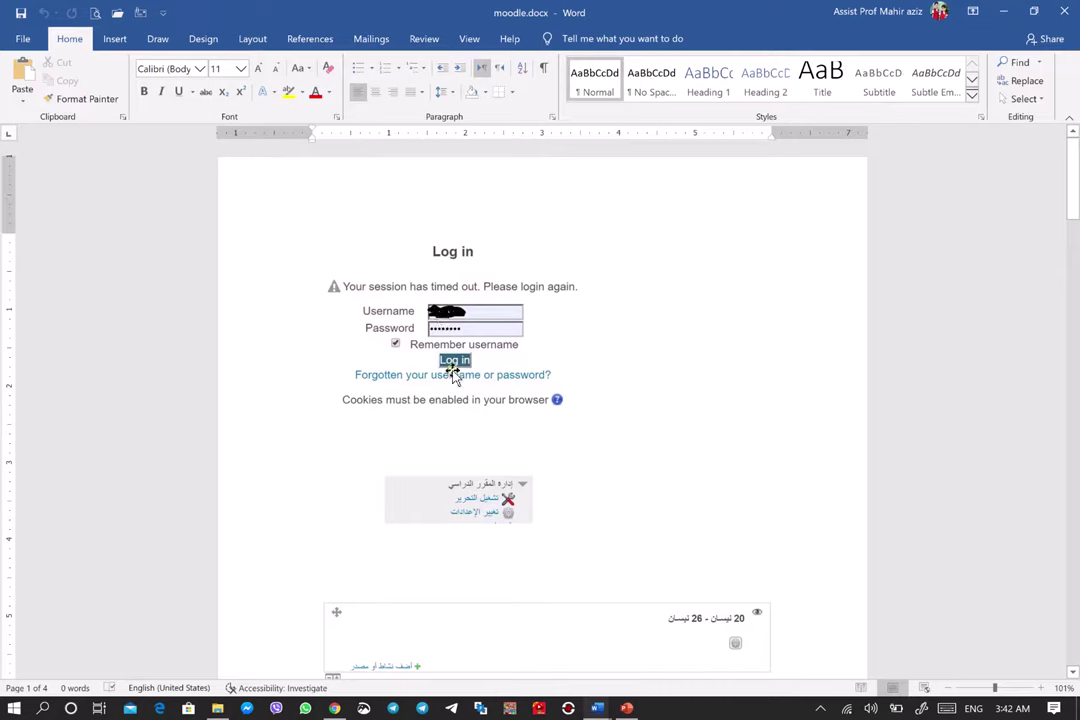
Scroll moodle.docx past the login screenshot to the add-activity-or-resource chooser screenshot
{"action": "scroll", "coordinate": [455, 368], "scroll_direction": "down", "scroll_amount": 1}
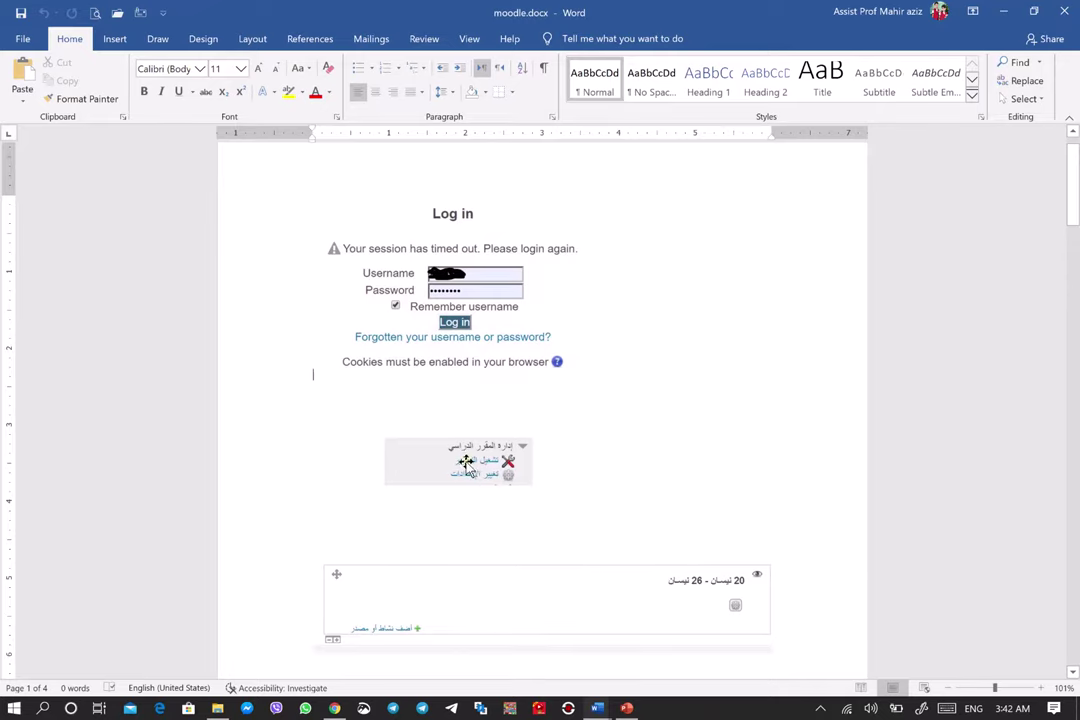
{"action": "scroll", "coordinate": [480, 462], "scroll_direction": "down", "scroll_amount": 3}
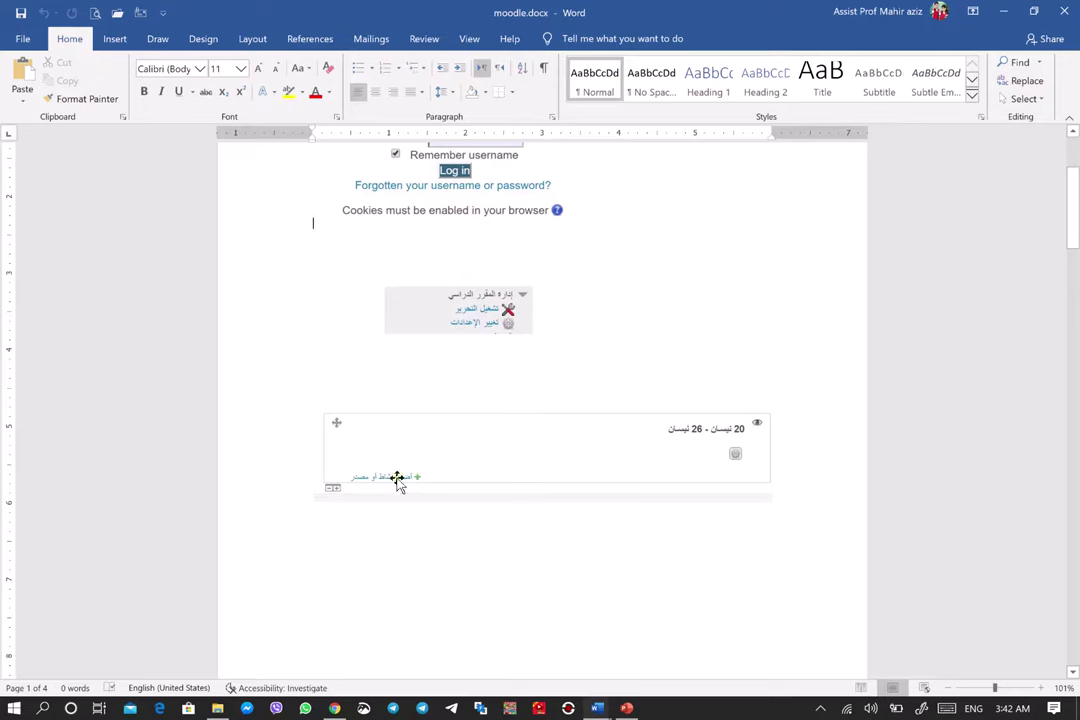
{"action": "scroll", "coordinate": [427, 488], "scroll_direction": "down", "scroll_amount": 2}
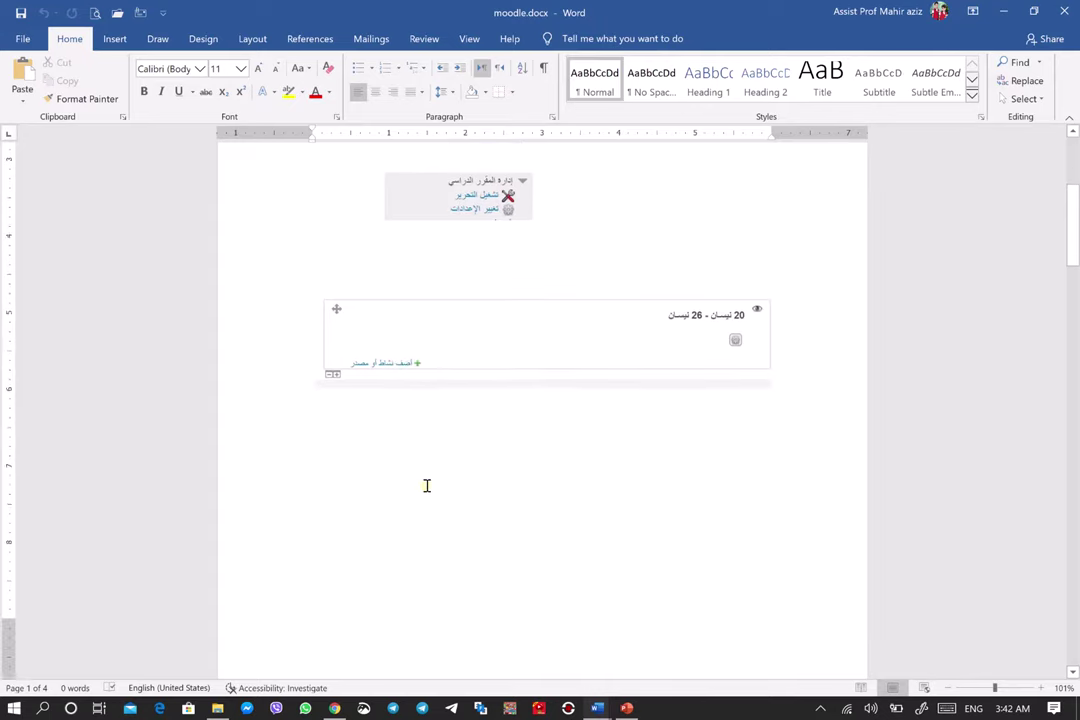
{"action": "scroll", "coordinate": [426, 486], "scroll_direction": "down", "scroll_amount": 3}
{"action": "scroll", "coordinate": [426, 486], "scroll_direction": "down", "scroll_amount": 3}
{"action": "scroll", "coordinate": [424, 489], "scroll_direction": "down", "scroll_amount": 3}
{"action": "scroll", "coordinate": [424, 489], "scroll_direction": "down", "scroll_amount": 3}
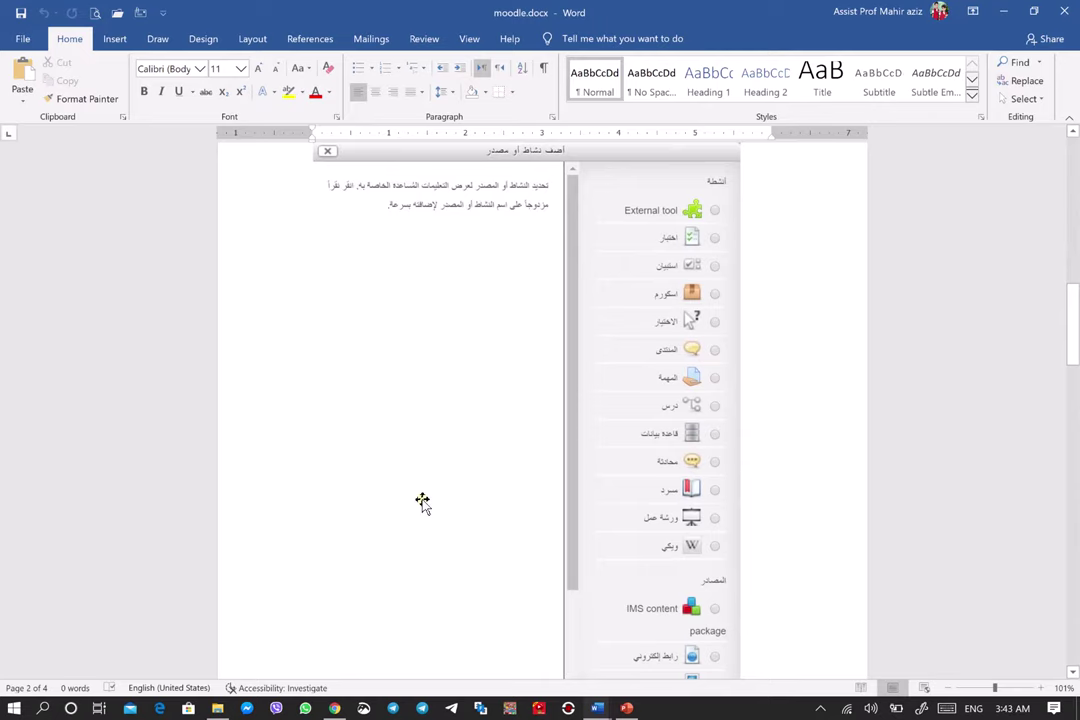
Scroll on to the annotated URL choice and the add-URL form screenshot on page 4
{"action": "scroll", "coordinate": [422, 501], "scroll_direction": "down", "scroll_amount": 1}
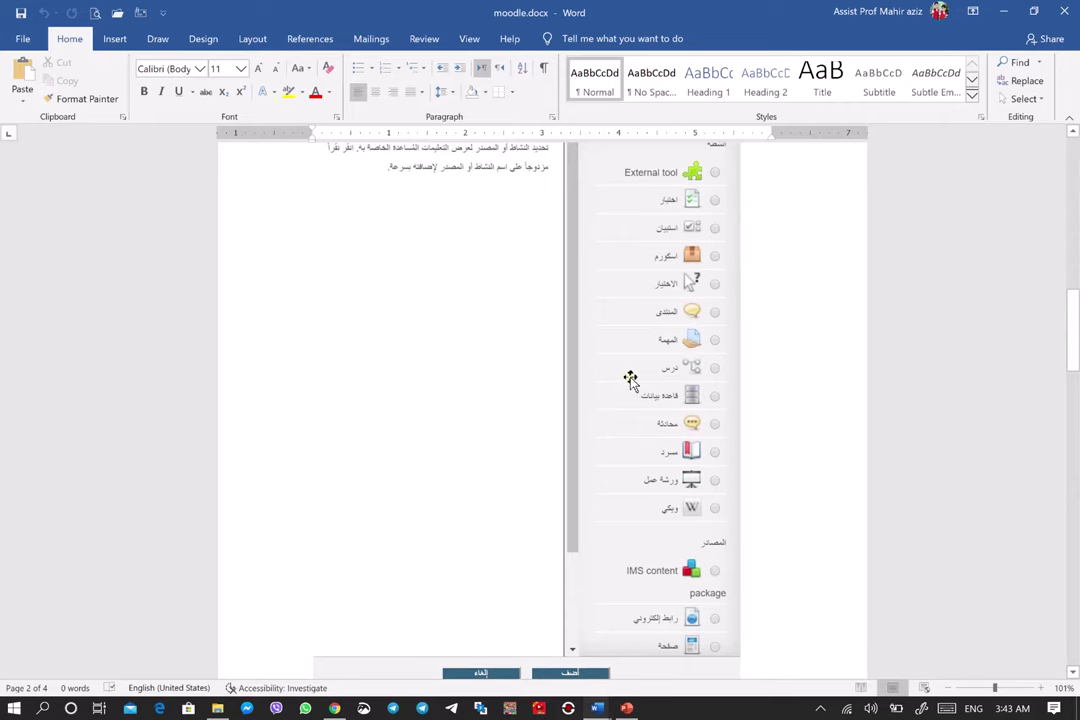
{"action": "scroll", "coordinate": [716, 528], "scroll_direction": "down", "scroll_amount": 2}
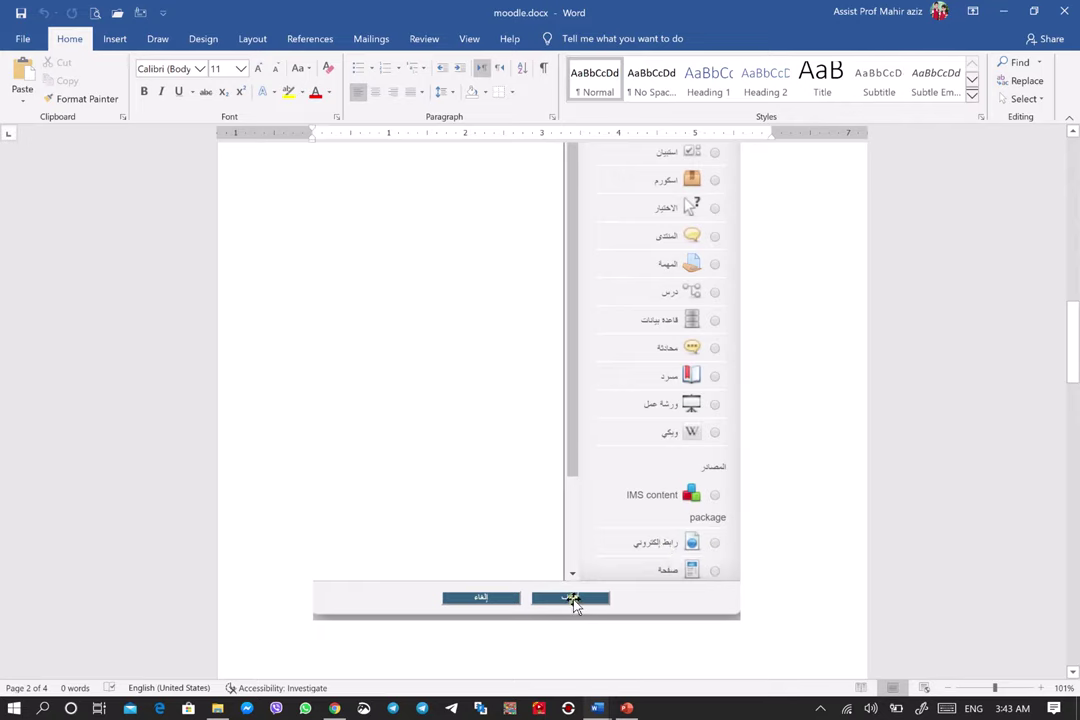
{"action": "scroll", "coordinate": [571, 598], "scroll_direction": "down", "scroll_amount": 3}
{"action": "scroll", "coordinate": [571, 598], "scroll_direction": "down", "scroll_amount": 3}
{"action": "scroll", "coordinate": [571, 598], "scroll_direction": "down", "scroll_amount": 3}
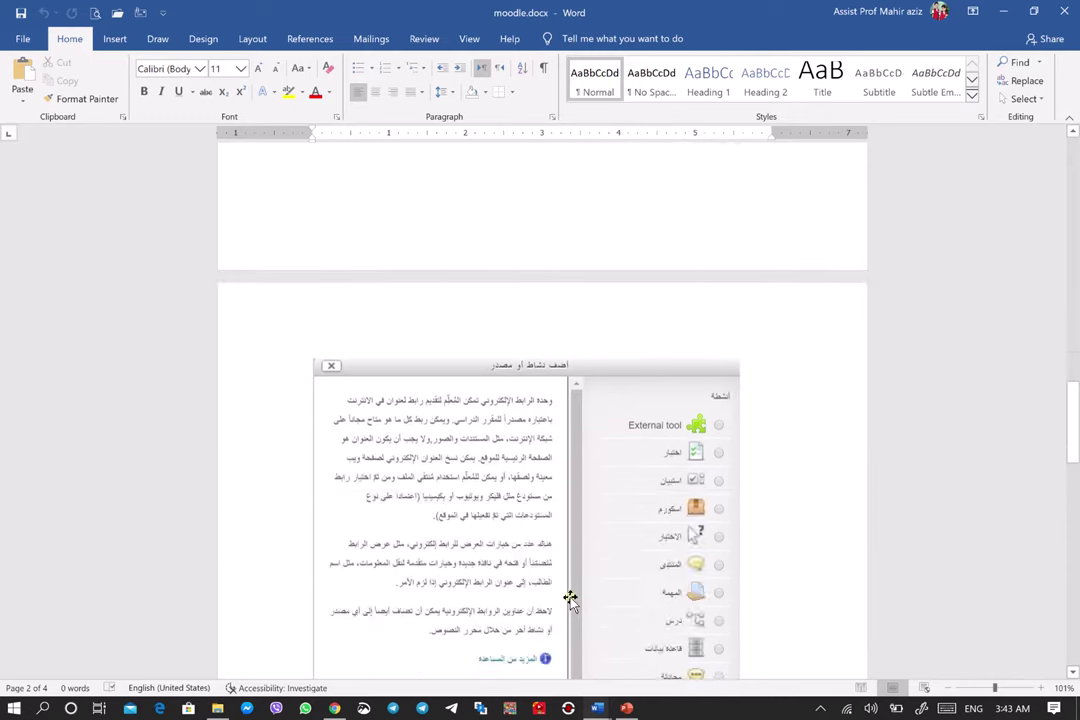
{"action": "scroll", "coordinate": [571, 598], "scroll_direction": "down", "scroll_amount": 3}
{"action": "scroll", "coordinate": [571, 598], "scroll_direction": "down", "scroll_amount": 2}
{"action": "scroll", "coordinate": [571, 598], "scroll_direction": "down", "scroll_amount": 1}
{"action": "scroll", "coordinate": [571, 598], "scroll_direction": "down", "scroll_amount": 1}
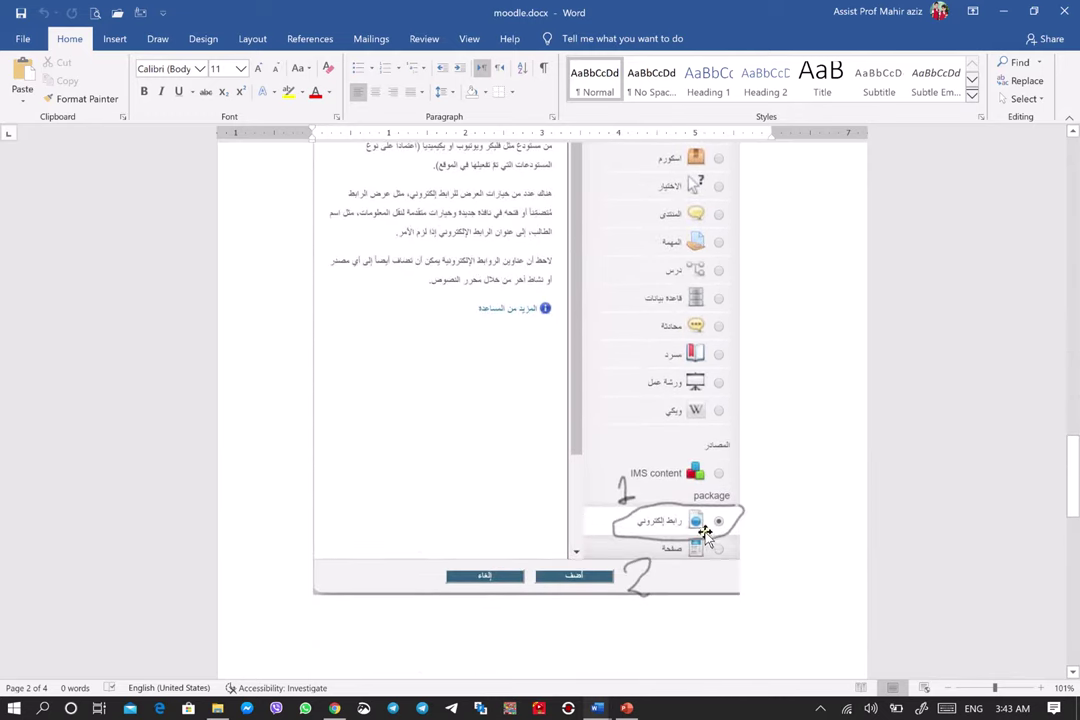
{"action": "scroll", "coordinate": [593, 574], "scroll_direction": "down", "scroll_amount": 2}
{"action": "scroll", "coordinate": [593, 574], "scroll_direction": "down", "scroll_amount": 2}
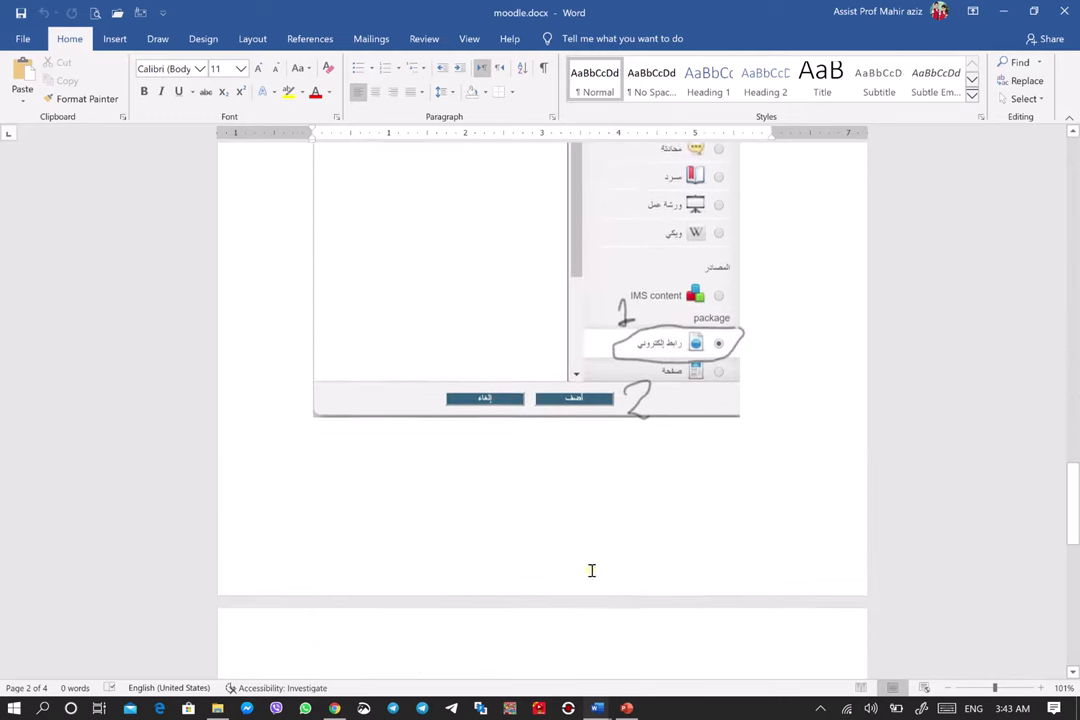
{"action": "scroll", "coordinate": [590, 572], "scroll_direction": "down", "scroll_amount": 5}
{"action": "scroll", "coordinate": [590, 572], "scroll_direction": "down", "scroll_amount": 3}
{"action": "scroll", "coordinate": [590, 570], "scroll_direction": "down", "scroll_amount": 3}
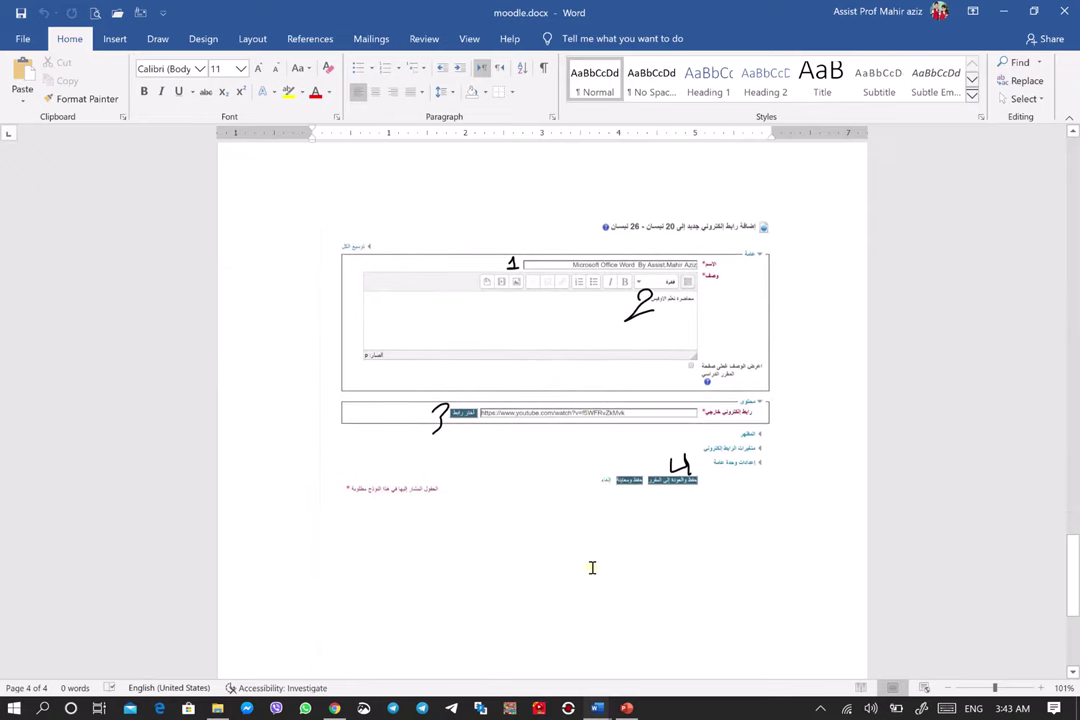
{"action": "scroll", "coordinate": [592, 567], "scroll_direction": "down", "scroll_amount": 1}
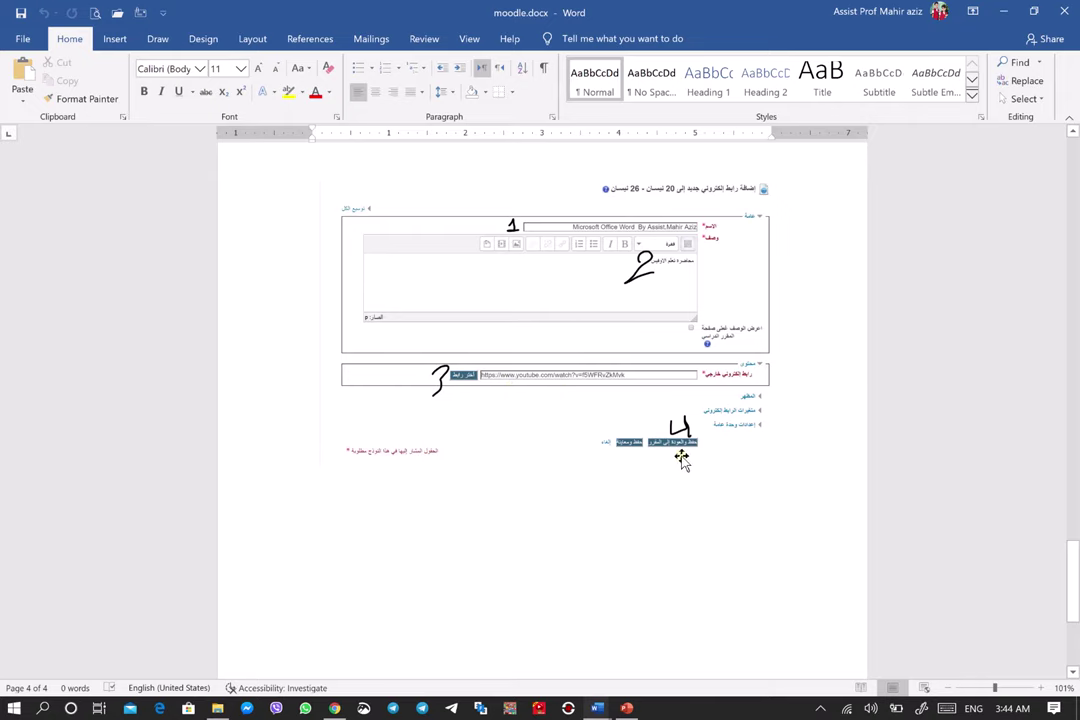
{"action": "scroll", "coordinate": [651, 452], "scroll_direction": "down", "scroll_amount": 3}
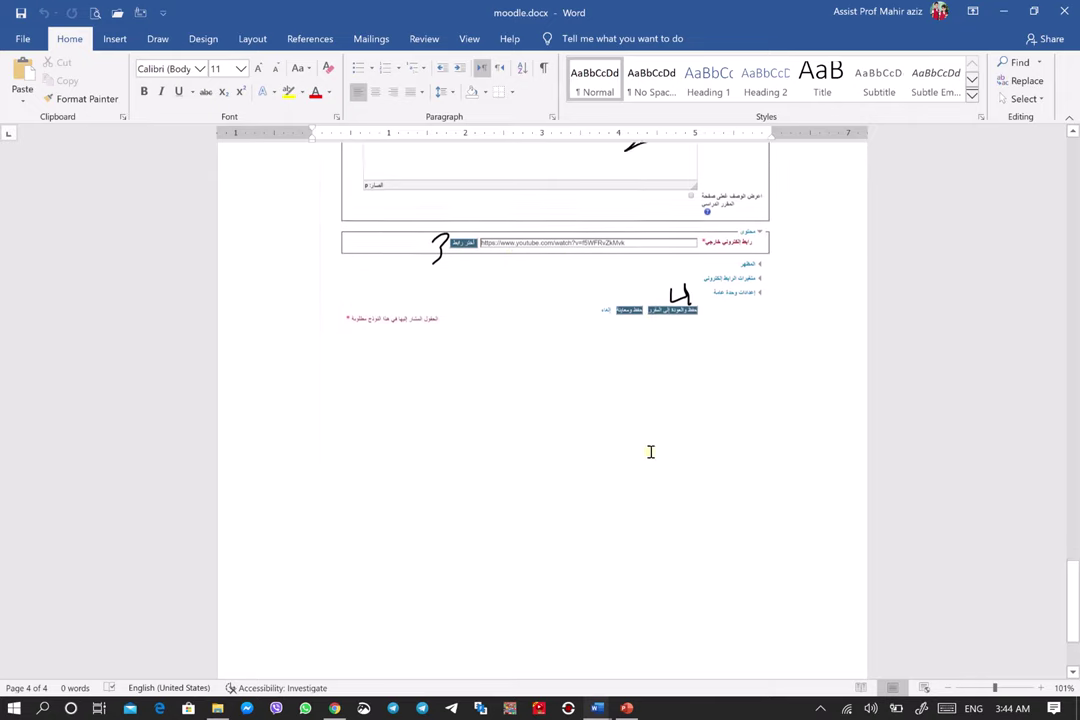
{"action": "scroll", "coordinate": [649, 457], "scroll_direction": "down", "scroll_amount": 3}
{"action": "scroll", "coordinate": [649, 458], "scroll_direction": "up", "scroll_amount": 4}
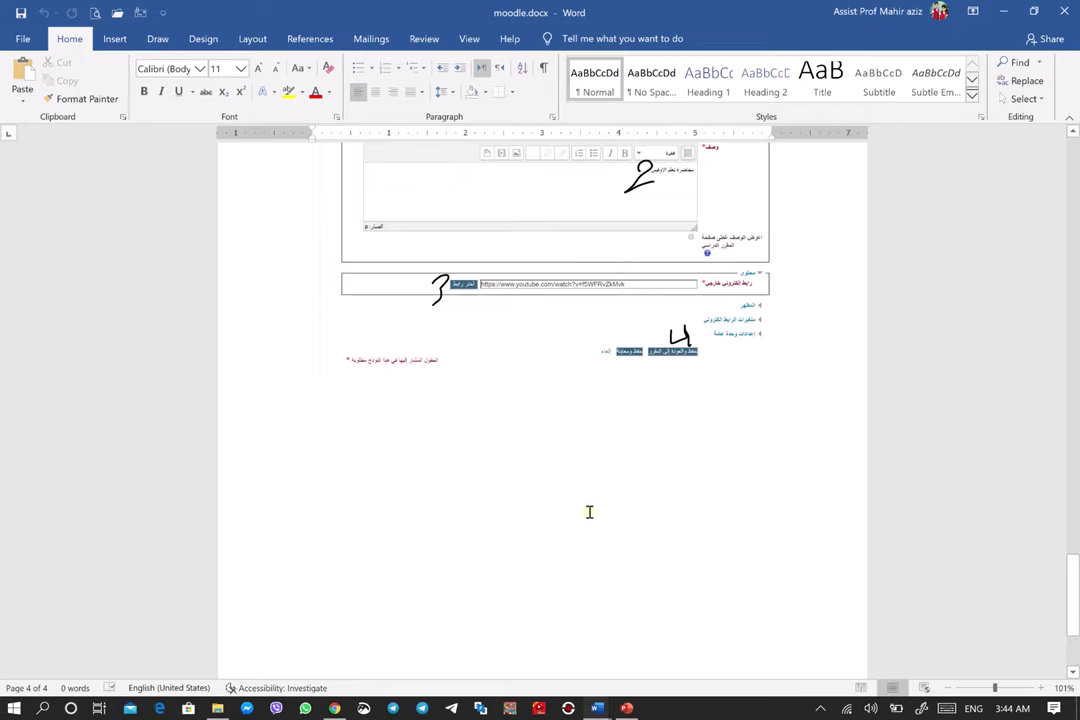
Close the moodle.docx and Ministry of Higher Education Word windows, returning to the moodle folder
{"action": "left_click", "coordinate": [1068, 10]}
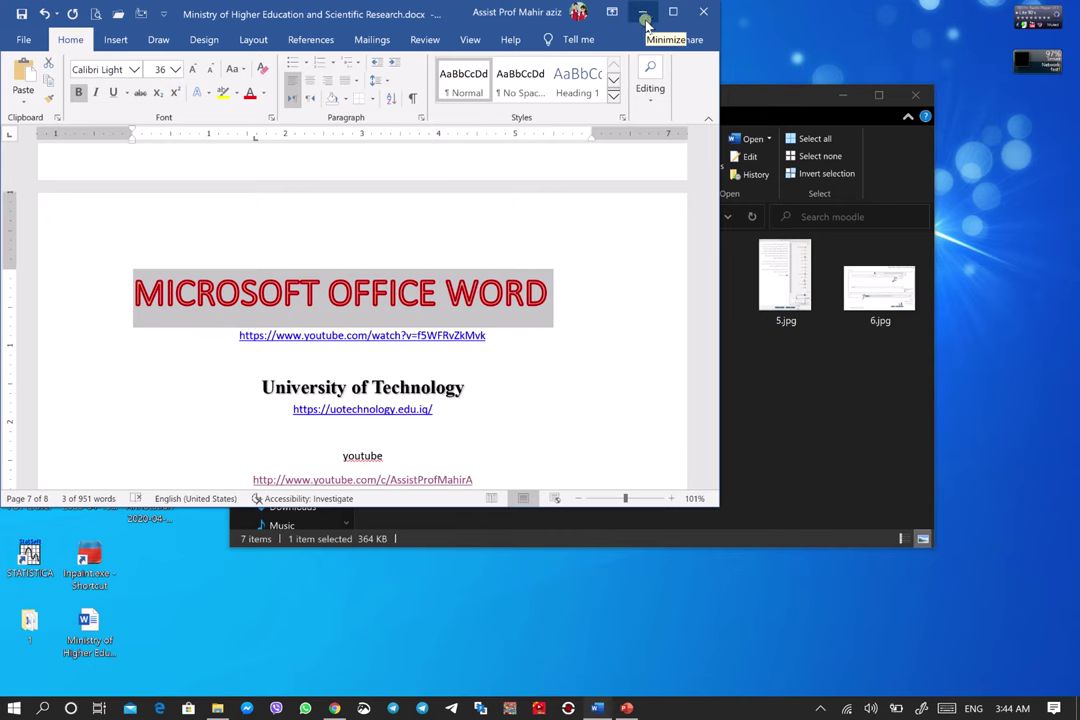
{"action": "left_click", "coordinate": [703, 11]}
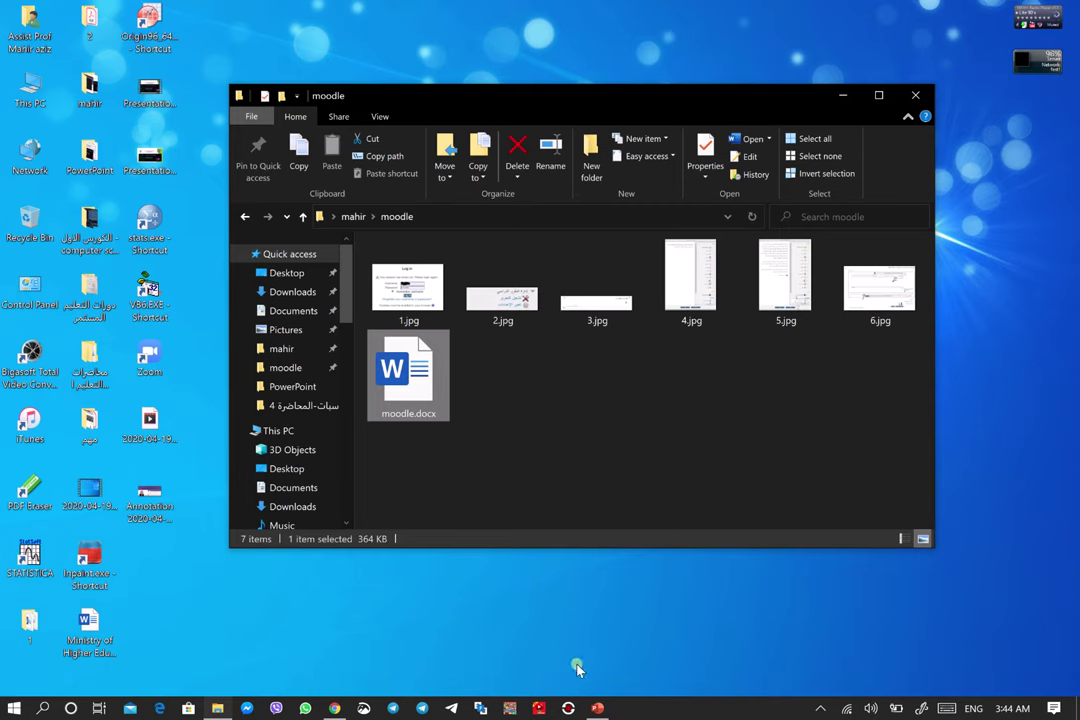
{"action": "left_click", "coordinate": [568, 708]}
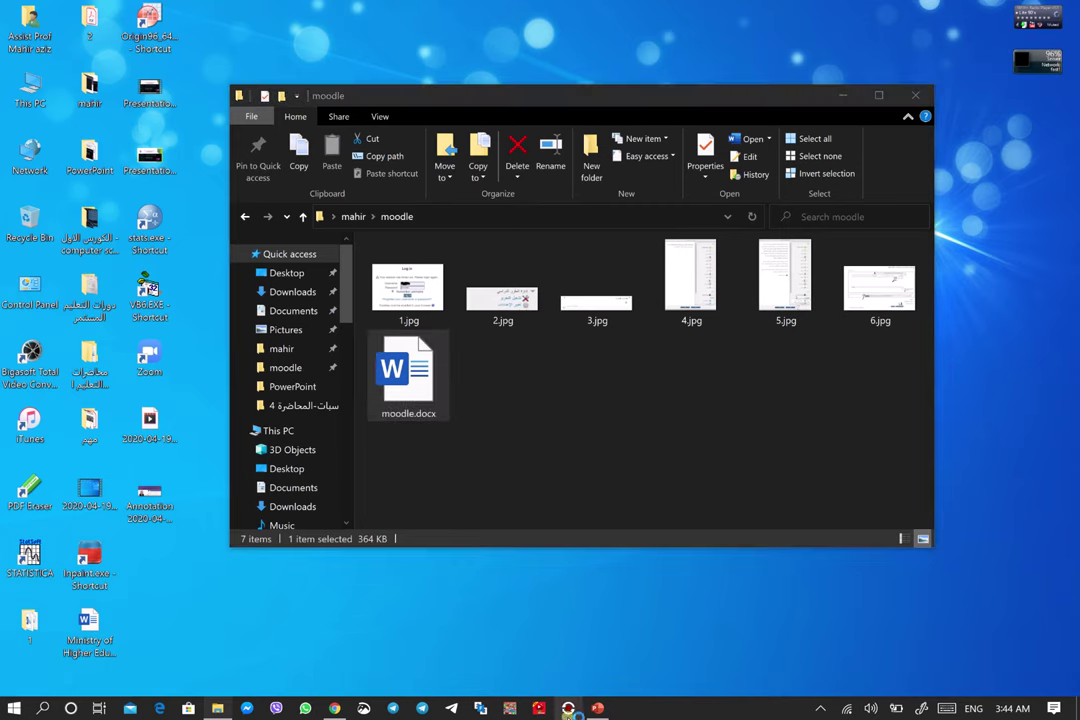